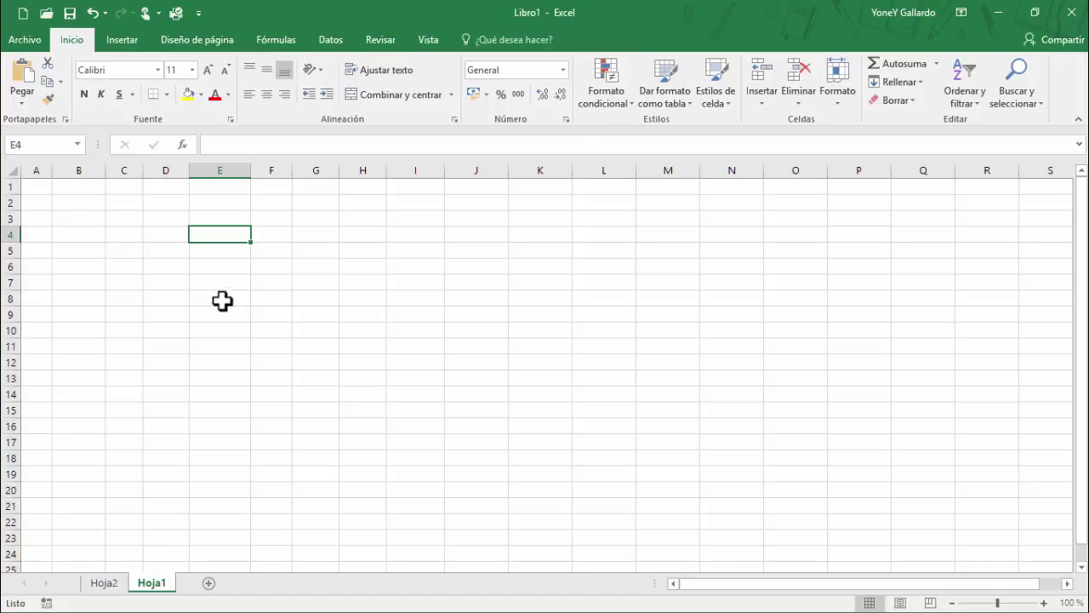
left_click(260, 239)
left_click(232, 223)
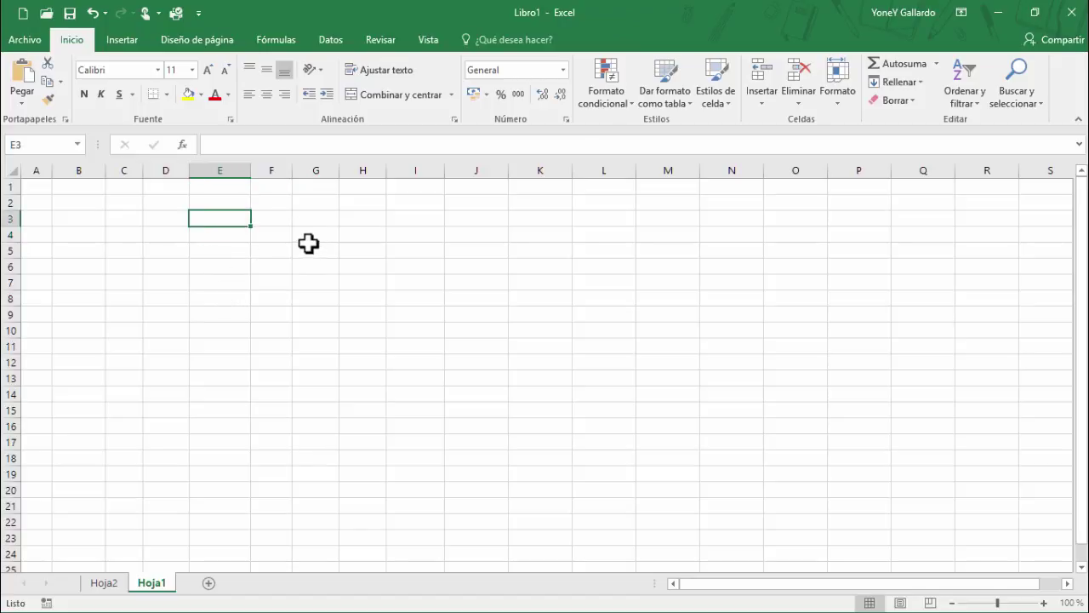
left_click(221, 237)
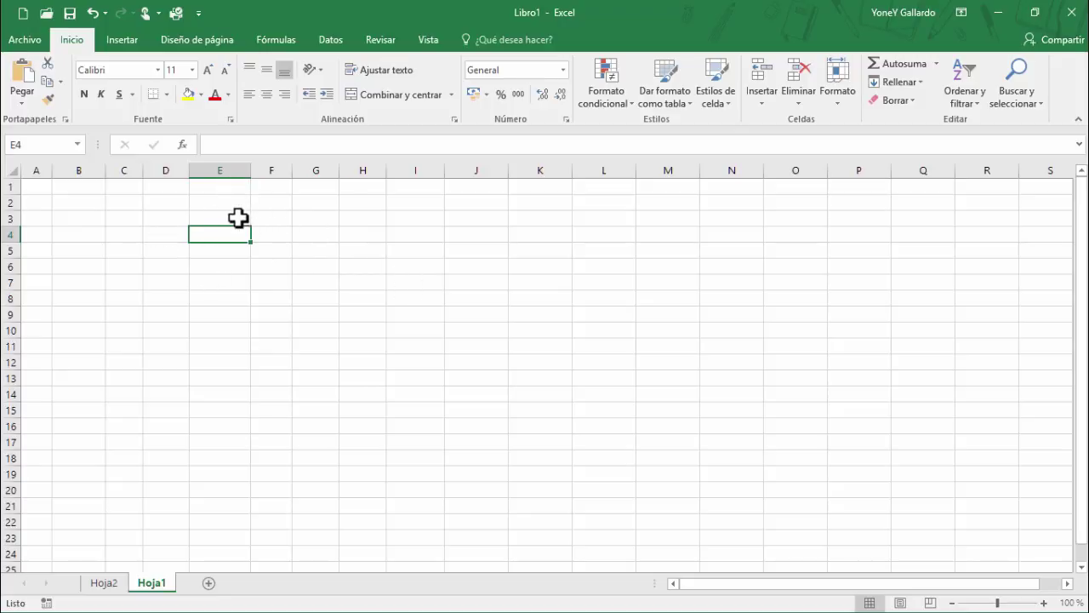
left_click(297, 264)
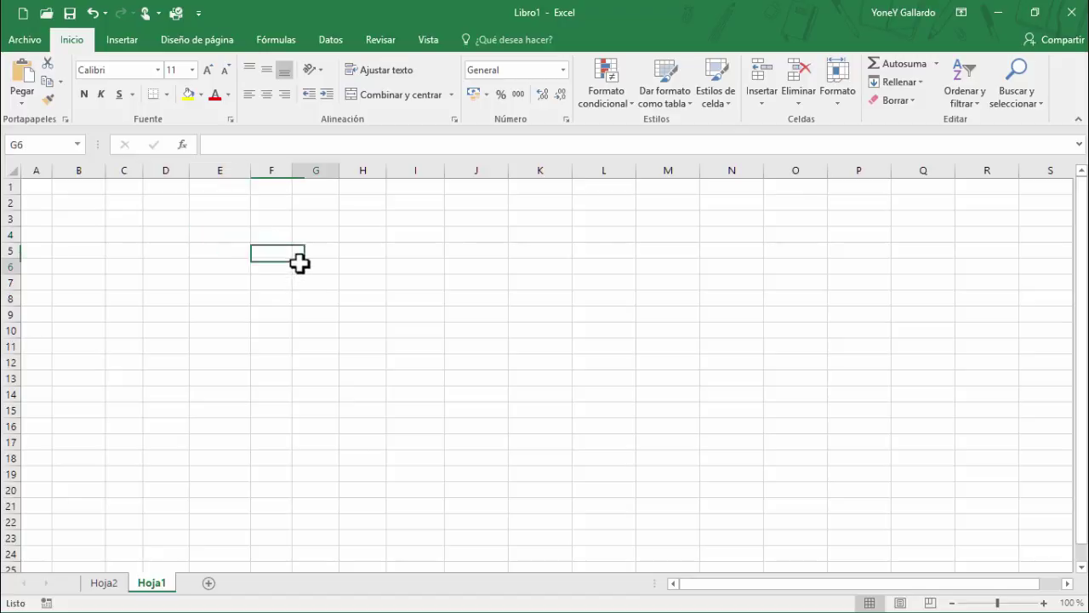
left_click(274, 235)
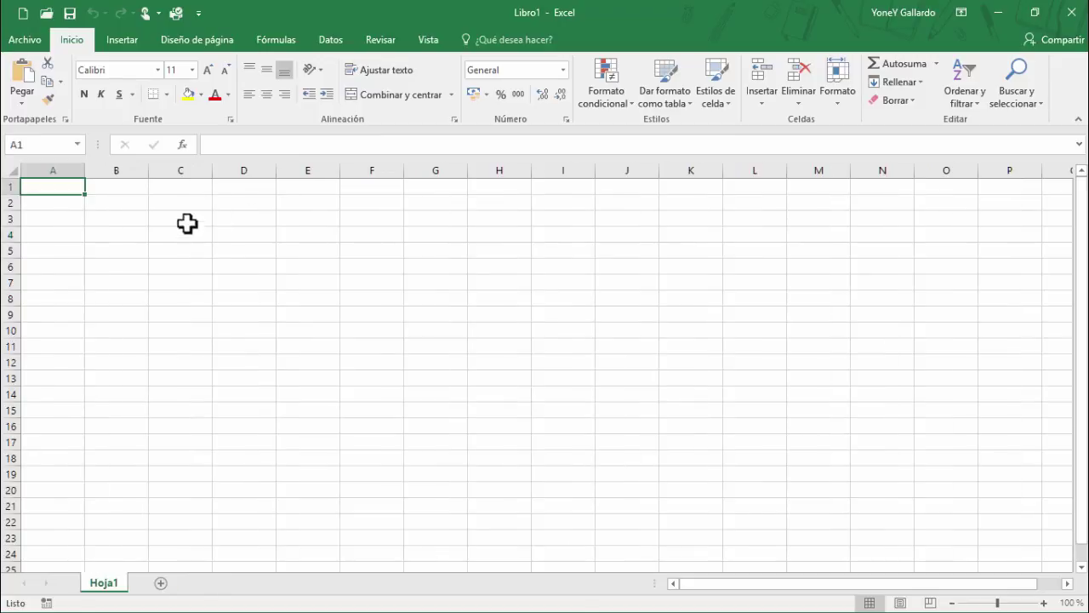
Step: Enter LUNES in C3 and autofill the weekday series across row 3 to DOMINGO in I3
left_click(175, 217)
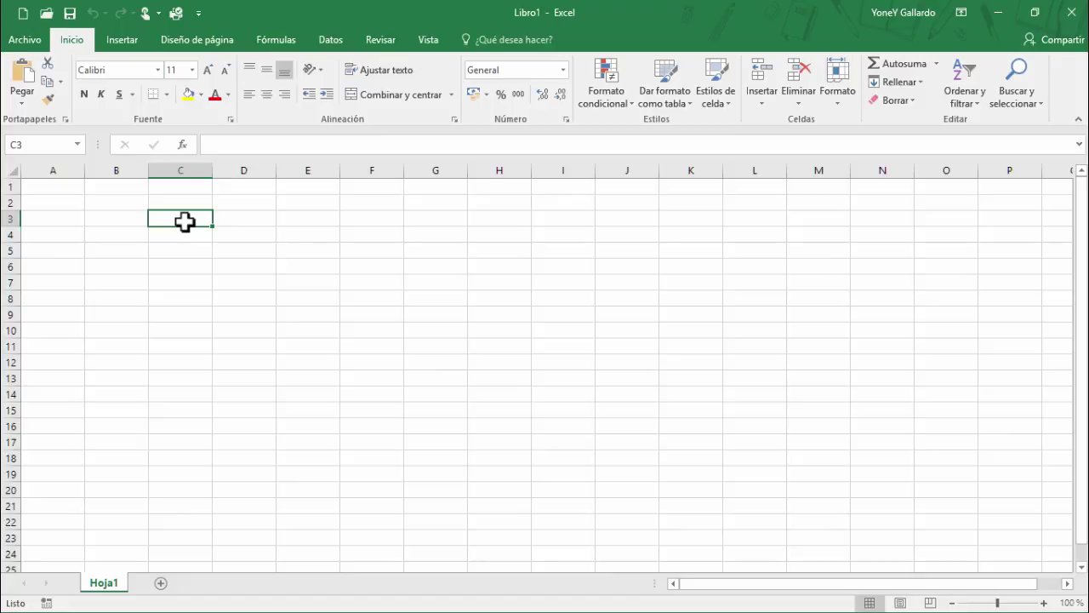
type("LUNES")
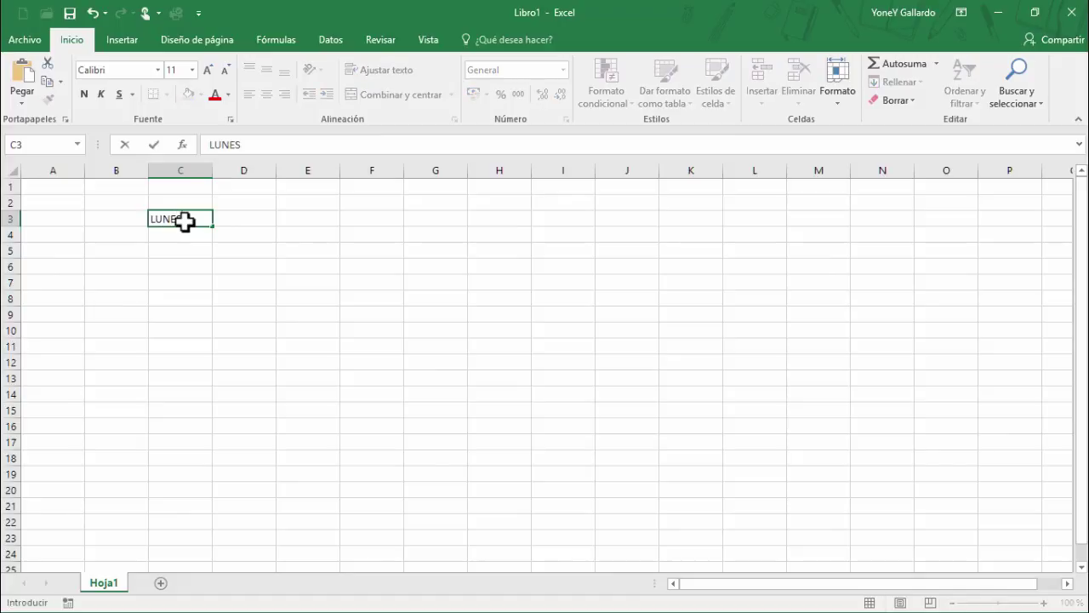
key("Return")
left_click(185, 221)
left_click(259, 224)
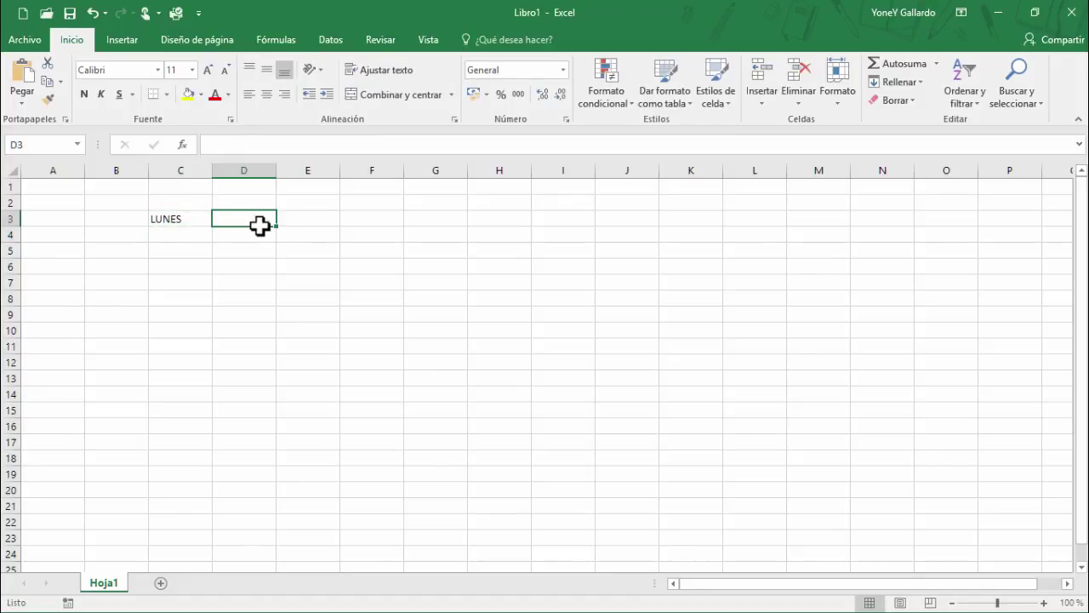
left_click(178, 214)
left_click_drag(212, 226, 569, 223)
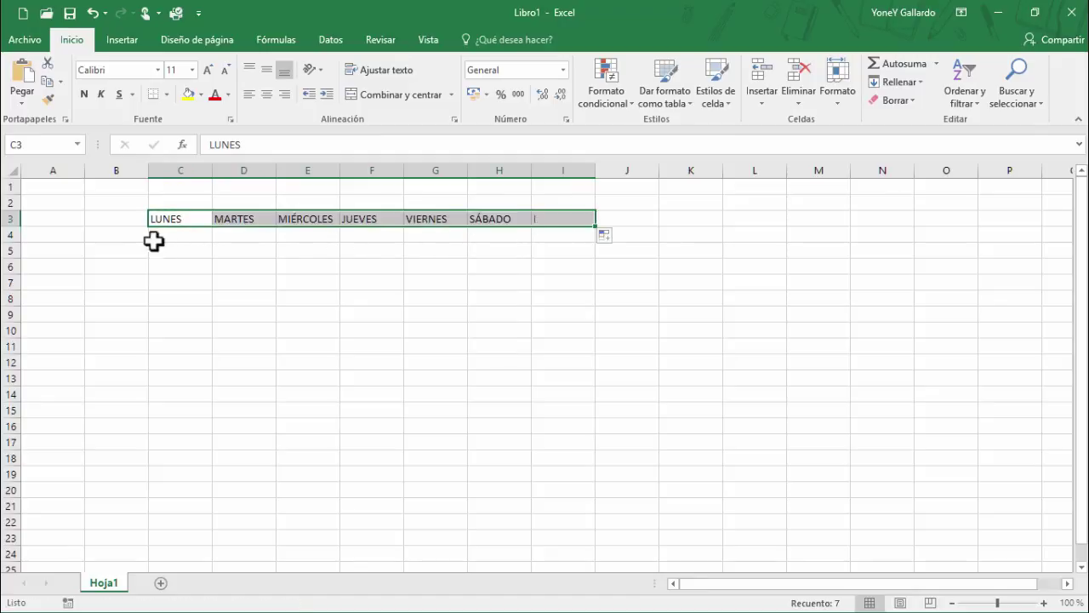
Step: Enter the header INGRESOS in B3 and the row labels Primero, Segundo, Tercero and Cuarto in B4:B7
left_click(114, 219)
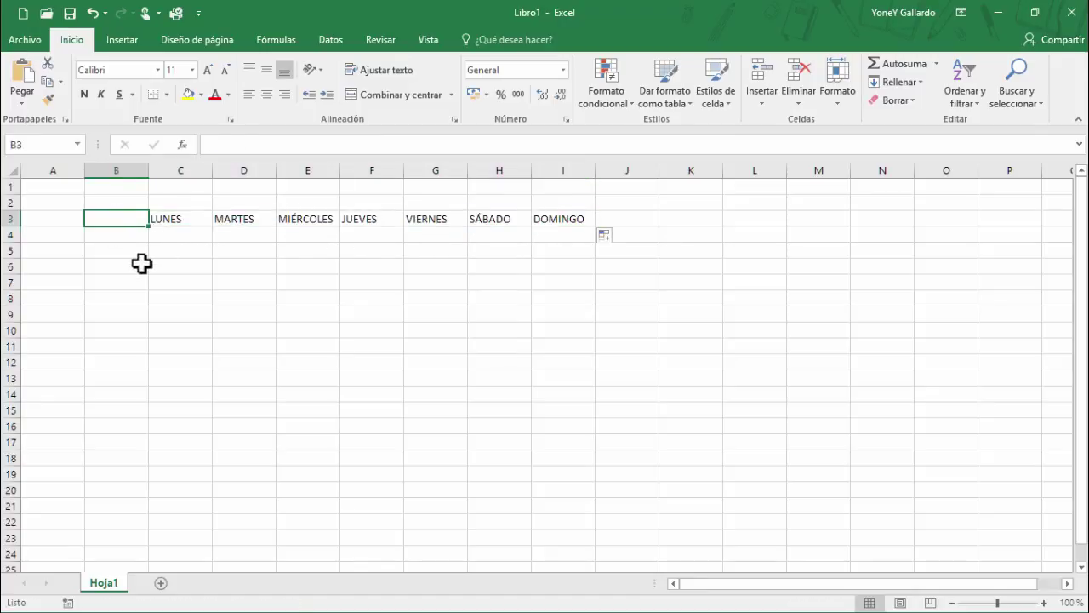
type("INGRESOS")
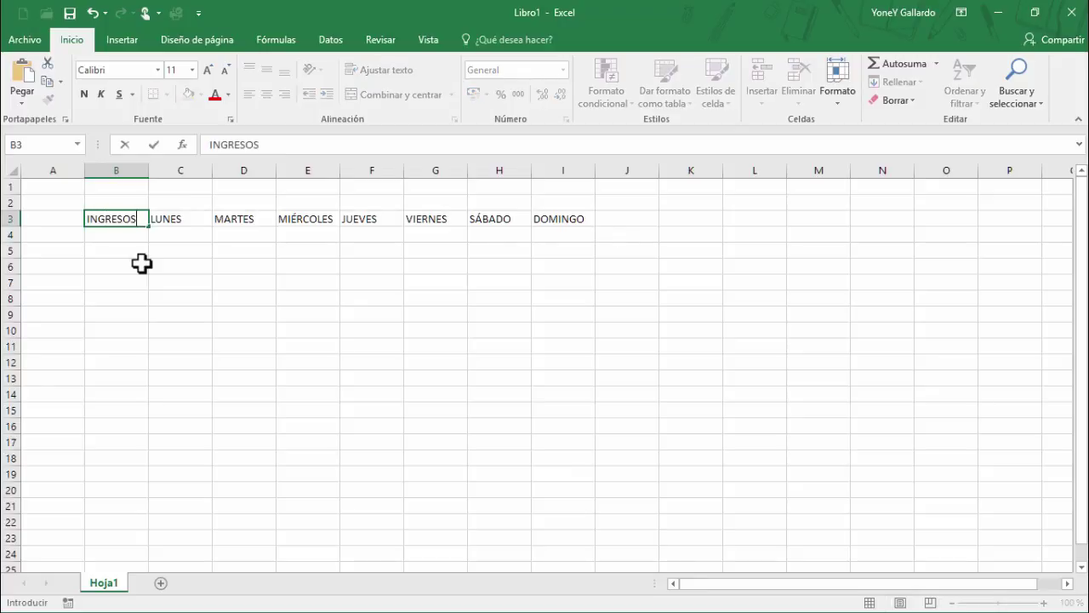
key("Return")
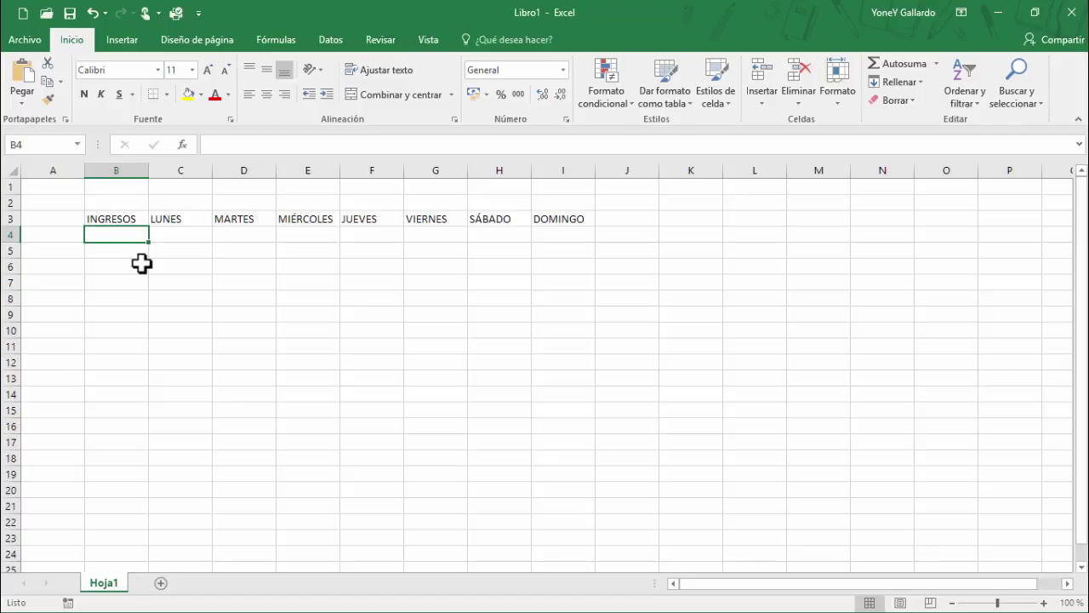
type("Primero")
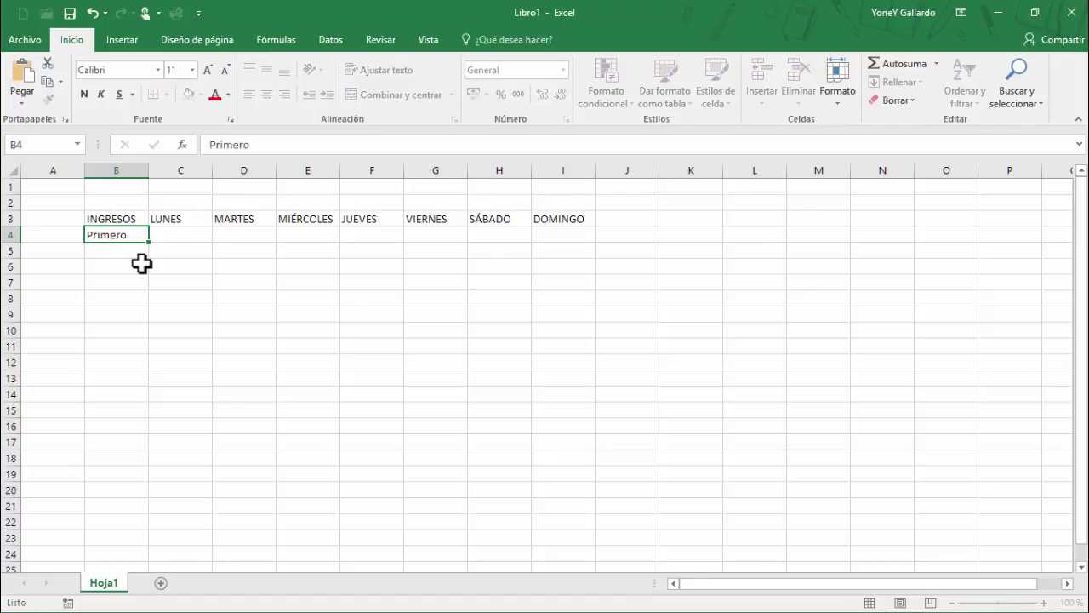
key("Return")
type("Segundo")
key("Return")
type("Te")
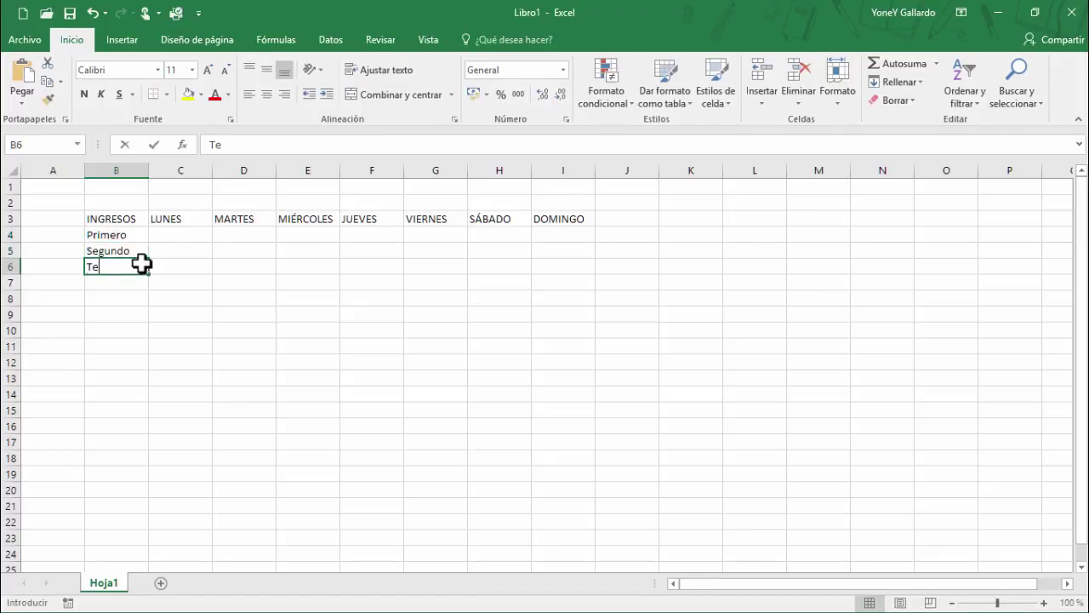
type("rcero")
key("Return")
type("Cuarto")
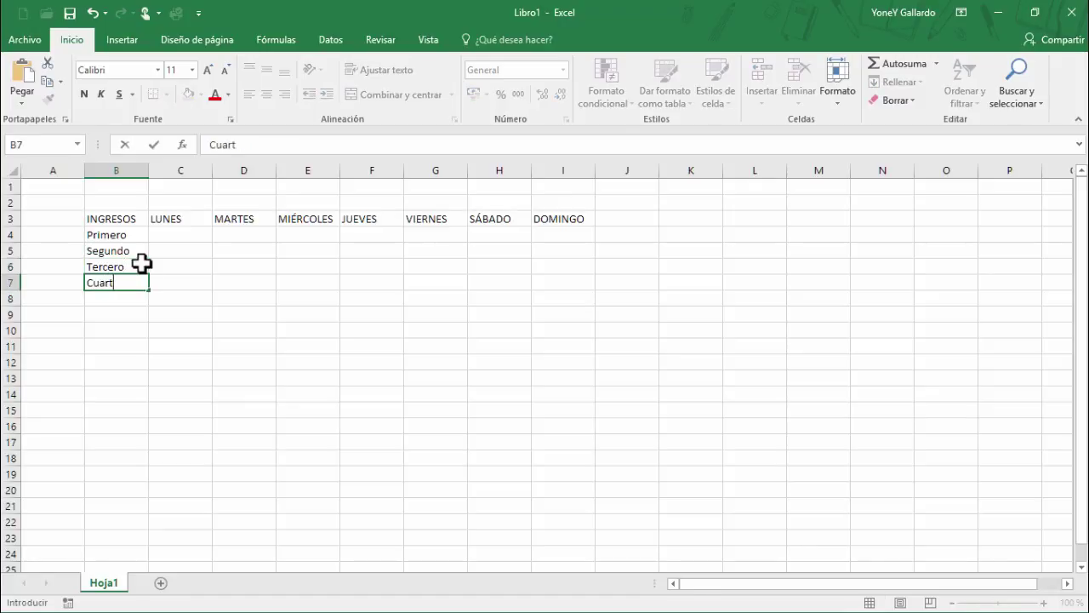
key("Return")
Step: Fill the LUNES column cells C4:C7 with the values 3, 6, 9 and 6
key("Right")
key("Up")
key("Up")
key("Up")
key("Up")
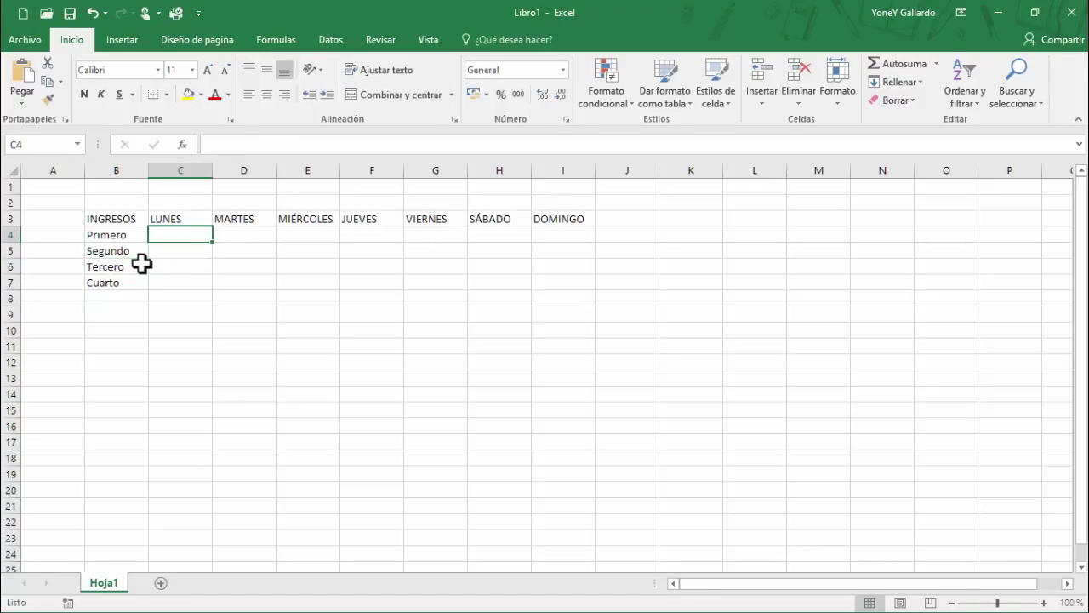
type("3")
key("Return")
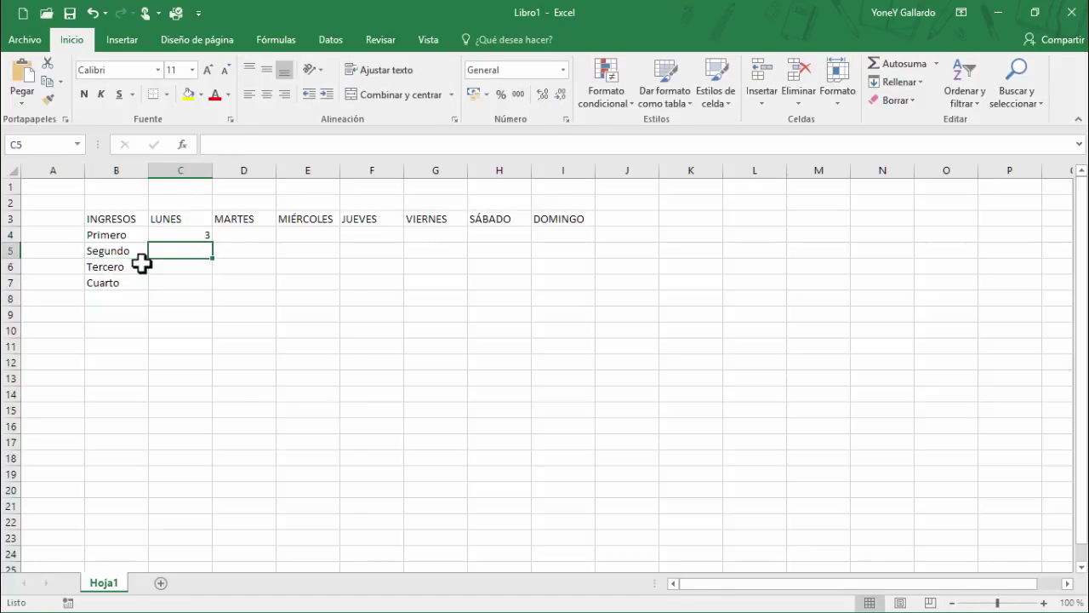
type("6")
key("Return")
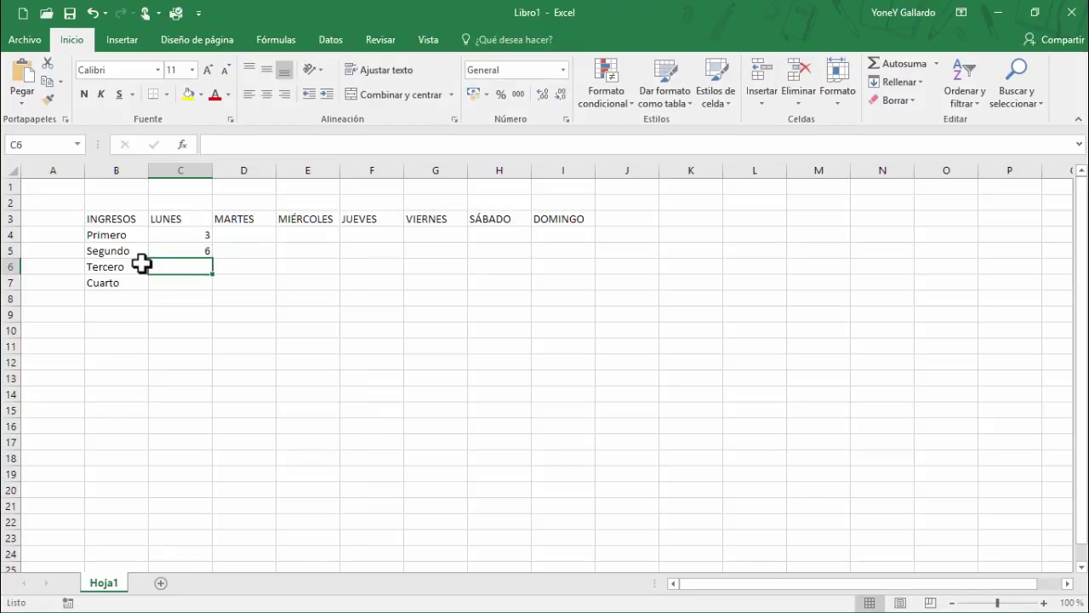
type("9")
key("Return")
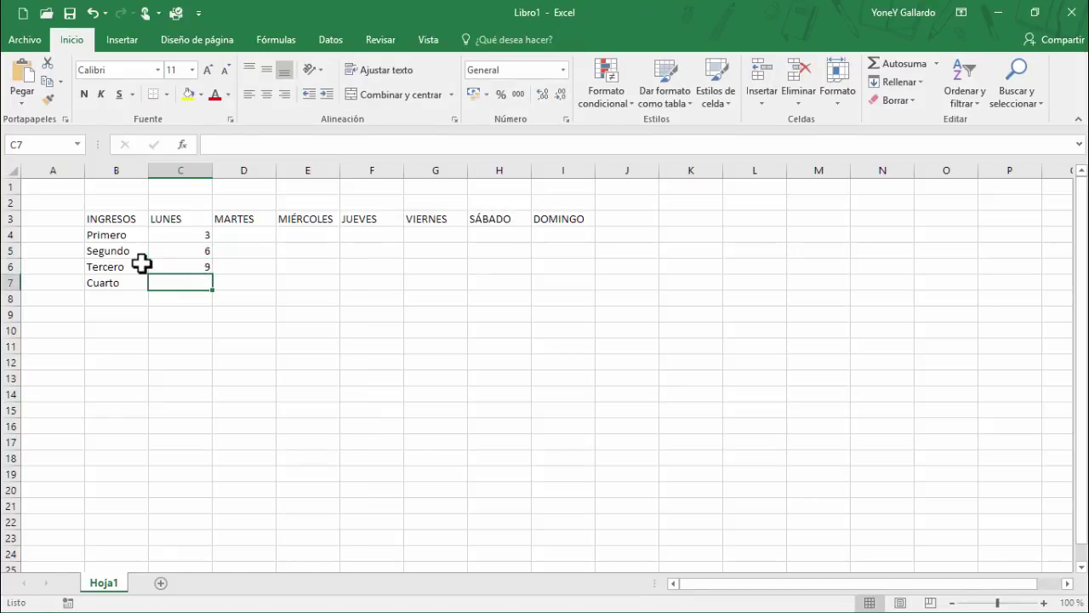
type("1")
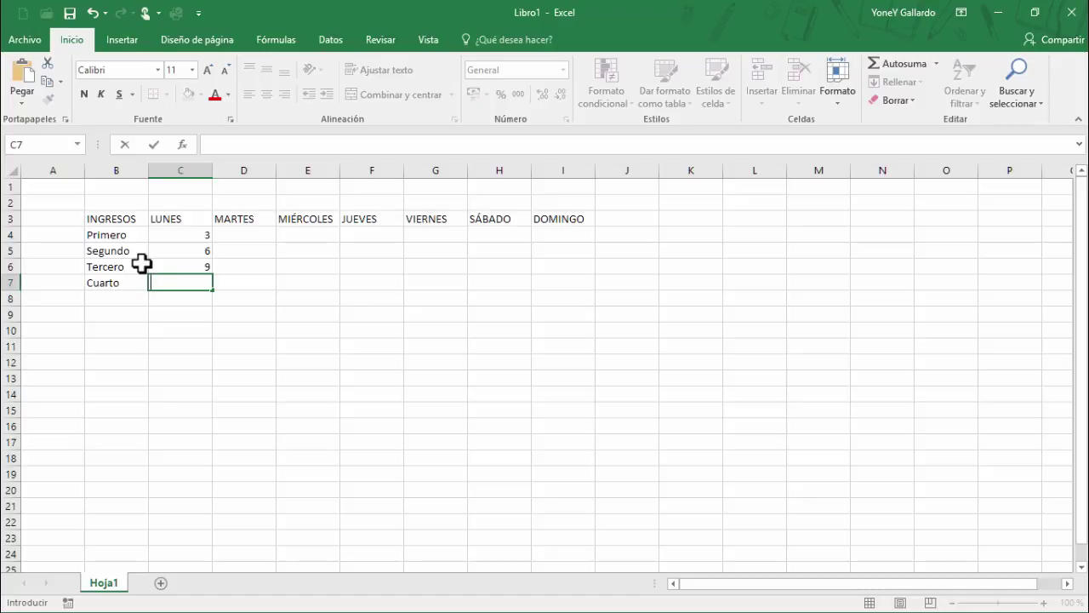
key("Return")
Step: Enter 4 in D4 and extend the C4:D4 number series across the Primero row to I4
key("Up")
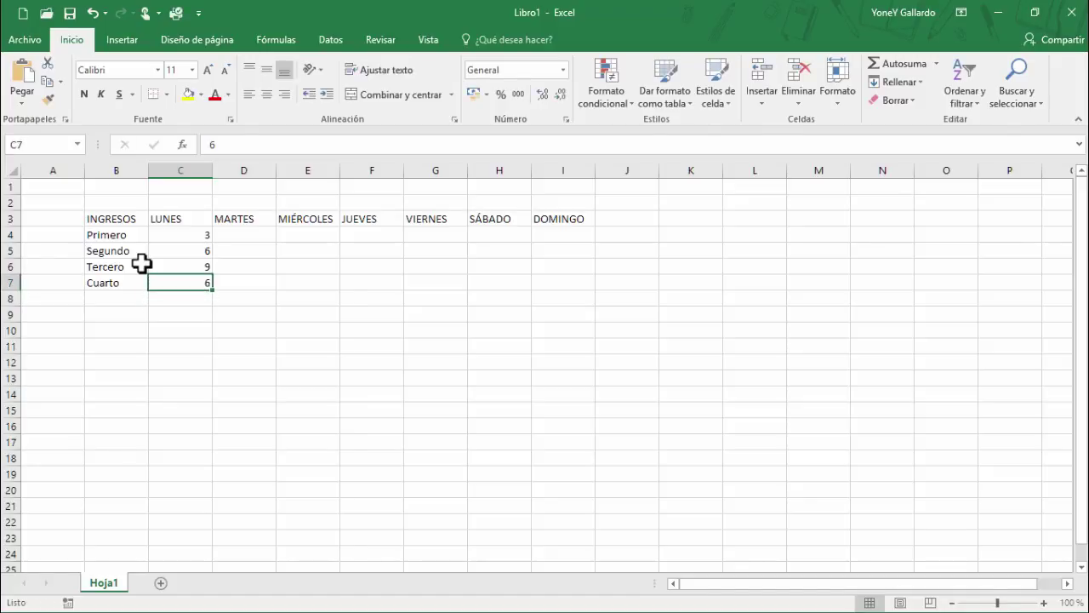
key("Up")
key("Up")
key("Right")
key("Up")
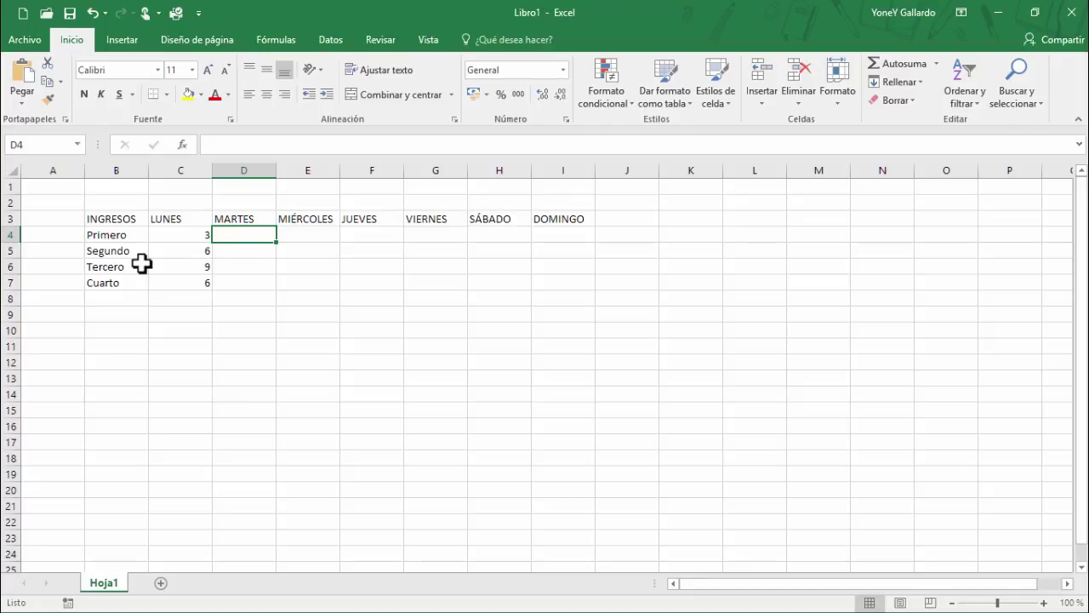
type("4")
key("Return")
left_click_drag(172, 234, 571, 241)
Step: Enter 8 in D5 and extend the C5:D5 number series across the Segundo row to I5
left_click(261, 252)
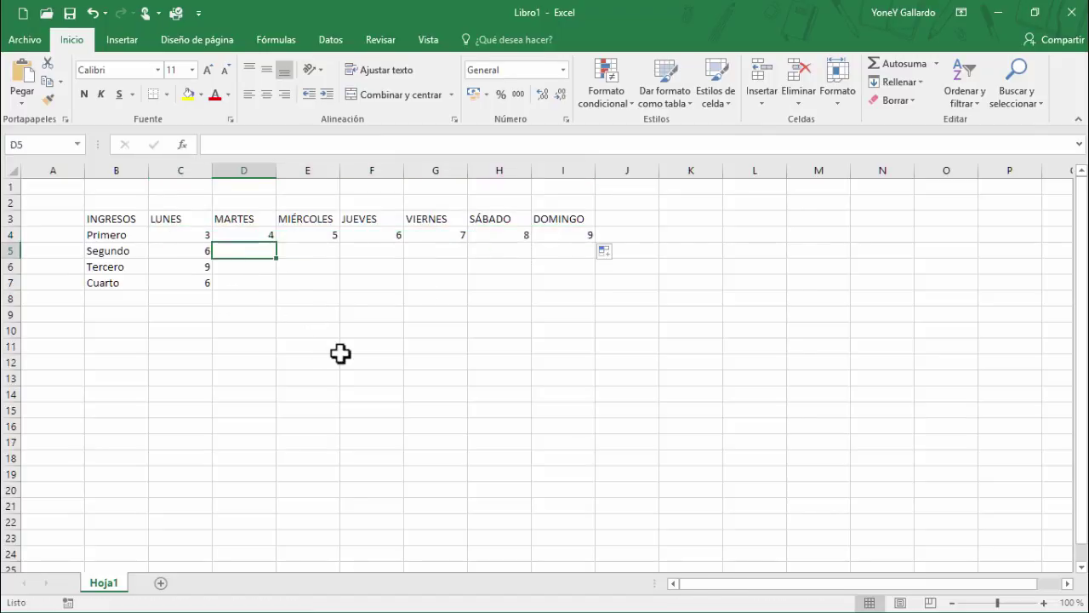
type("8")
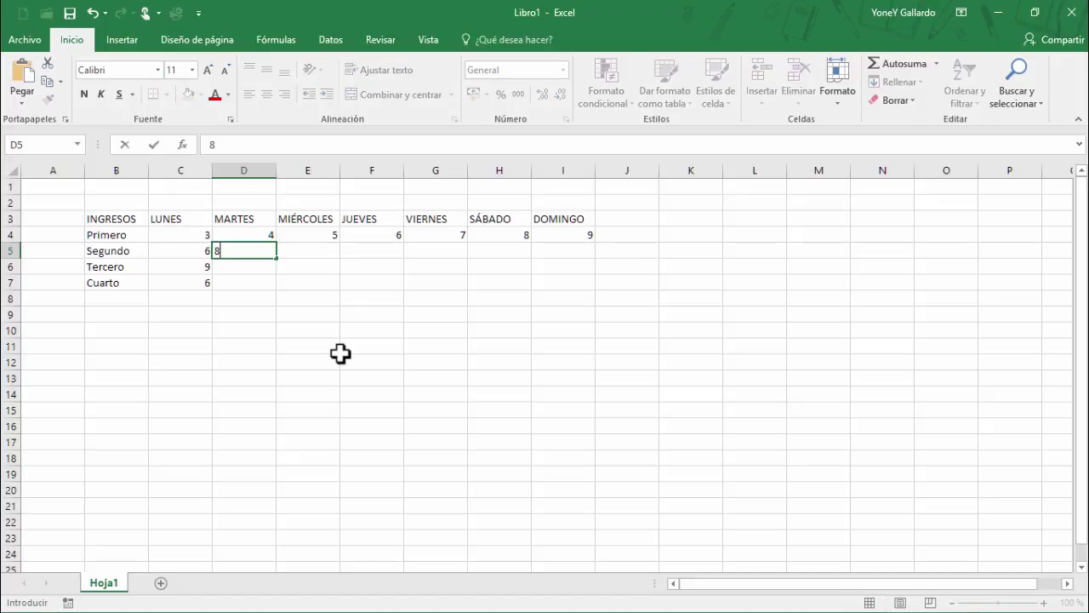
key("Return")
left_click(208, 252)
left_click_drag(219, 251, 586, 253)
Step: Set C6 to 18 and D6 to 16, and extend the descending series across the Tercero row to I6
left_click(235, 272)
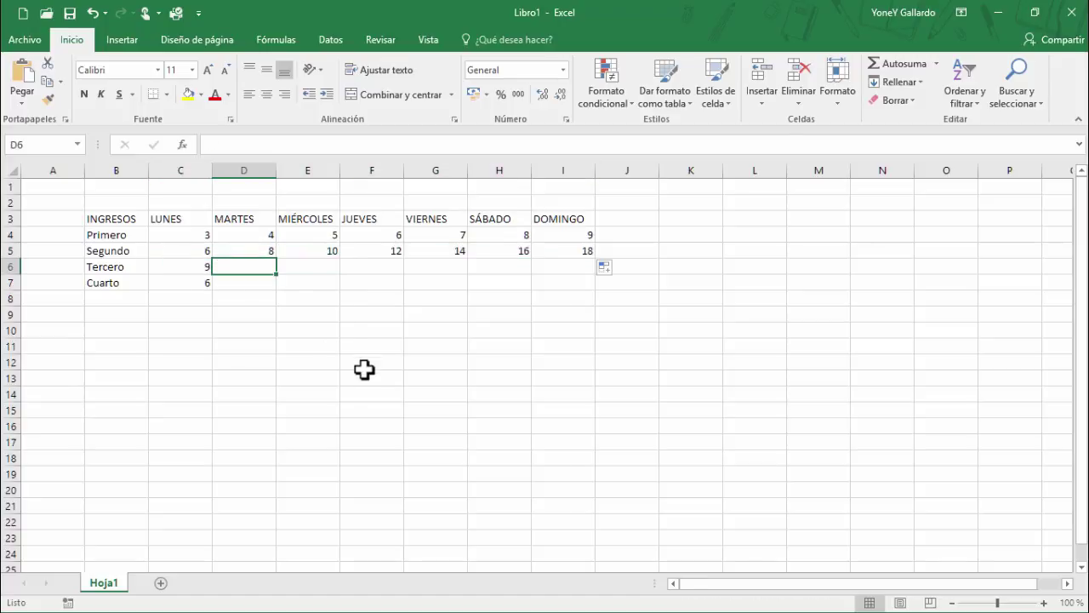
left_click(191, 265)
type("18")
key("Return")
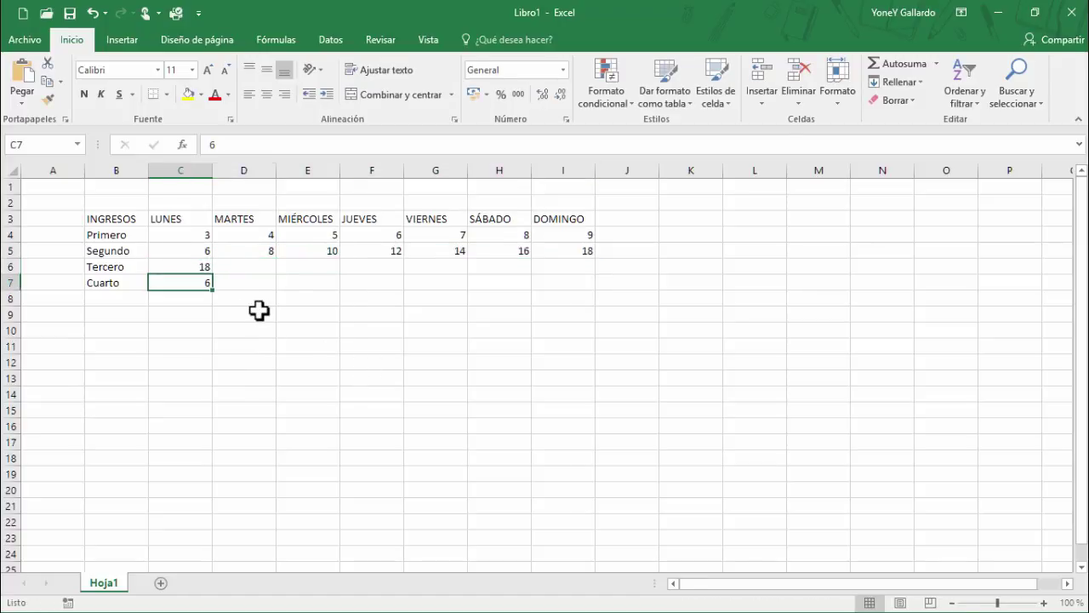
left_click(253, 272)
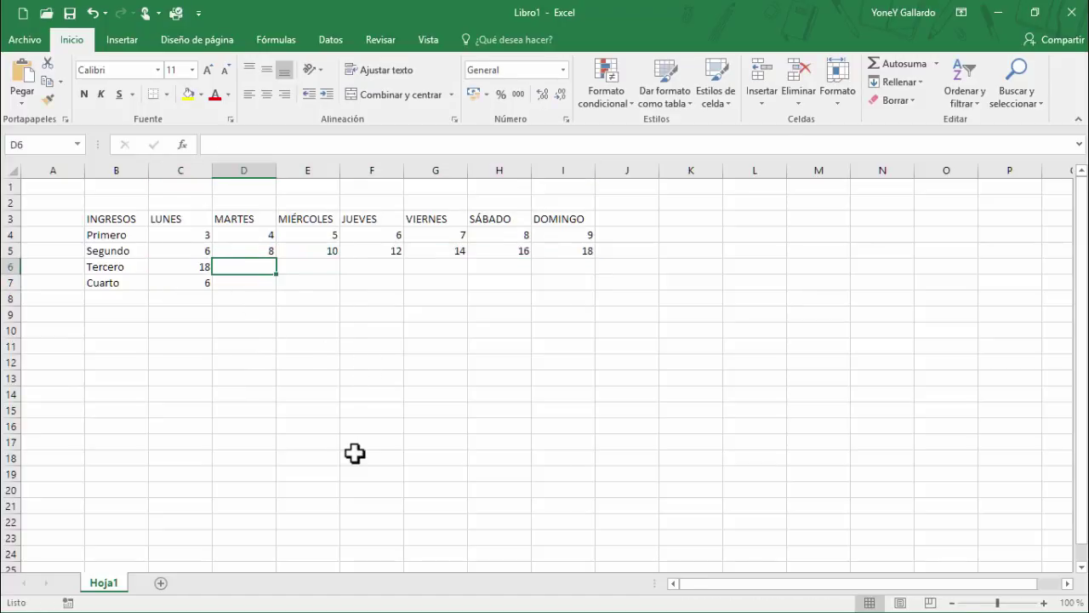
type("16")
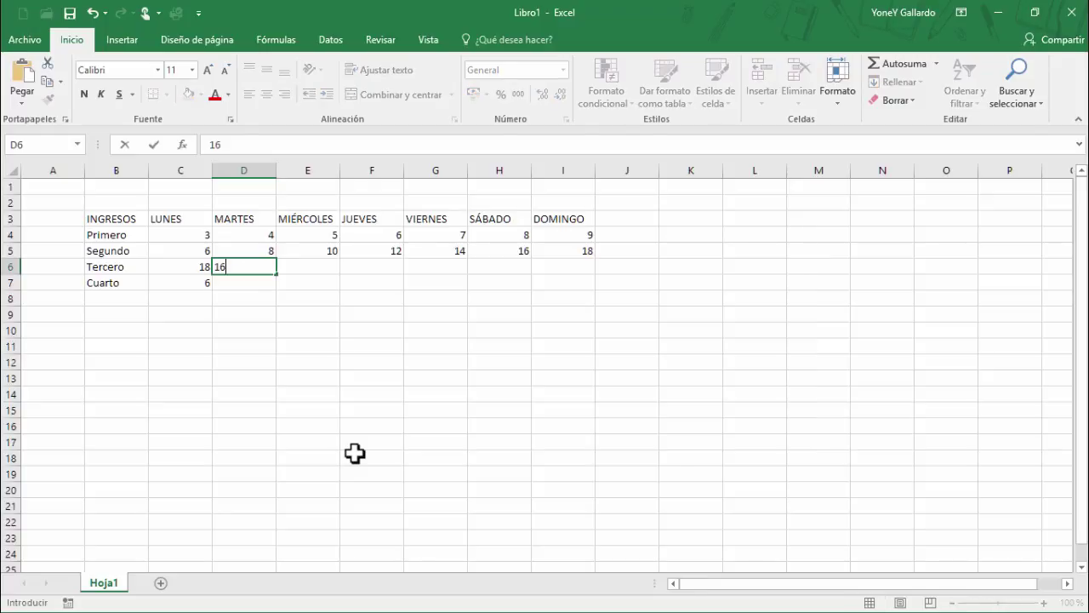
key("Return")
left_click_drag(200, 269, 555, 264)
Step: Enter 17 in D7, the MARTES cell of the Cuarto row, leaving D8 empty
left_click(239, 282)
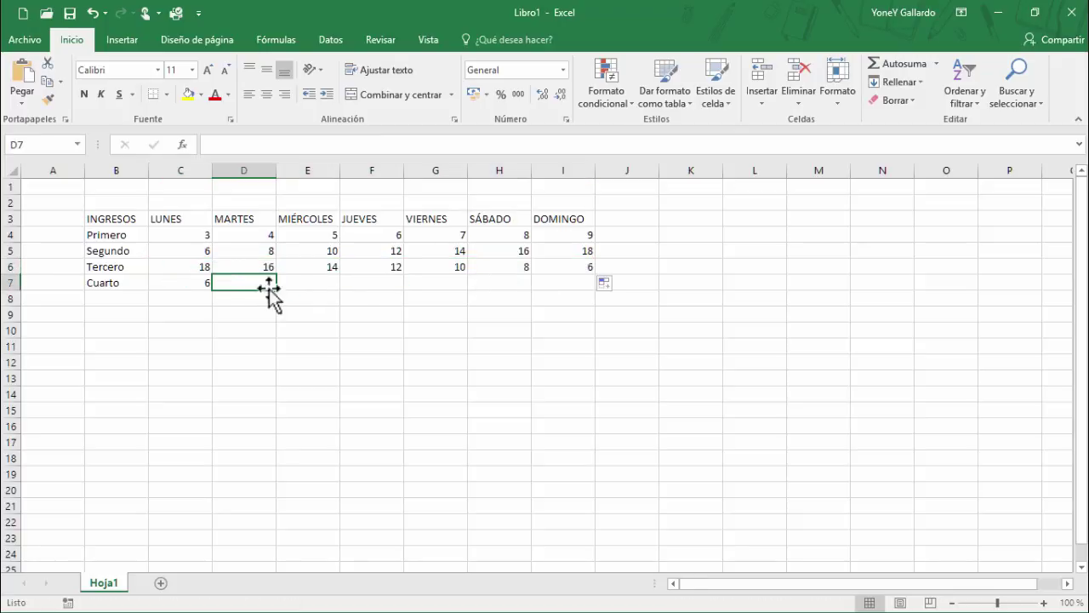
type("16")
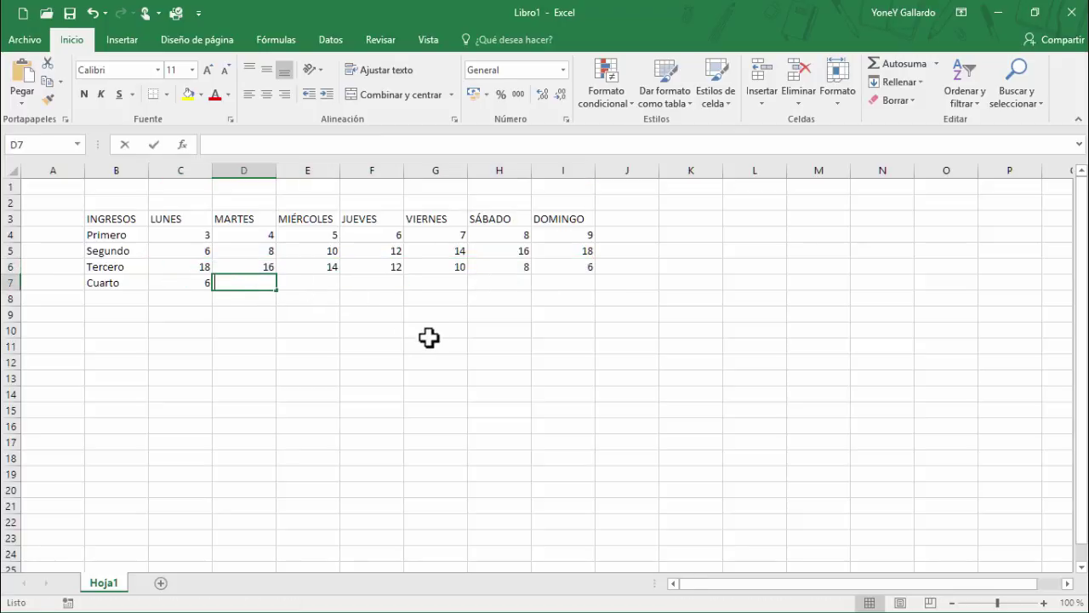
key("Return")
type("18")
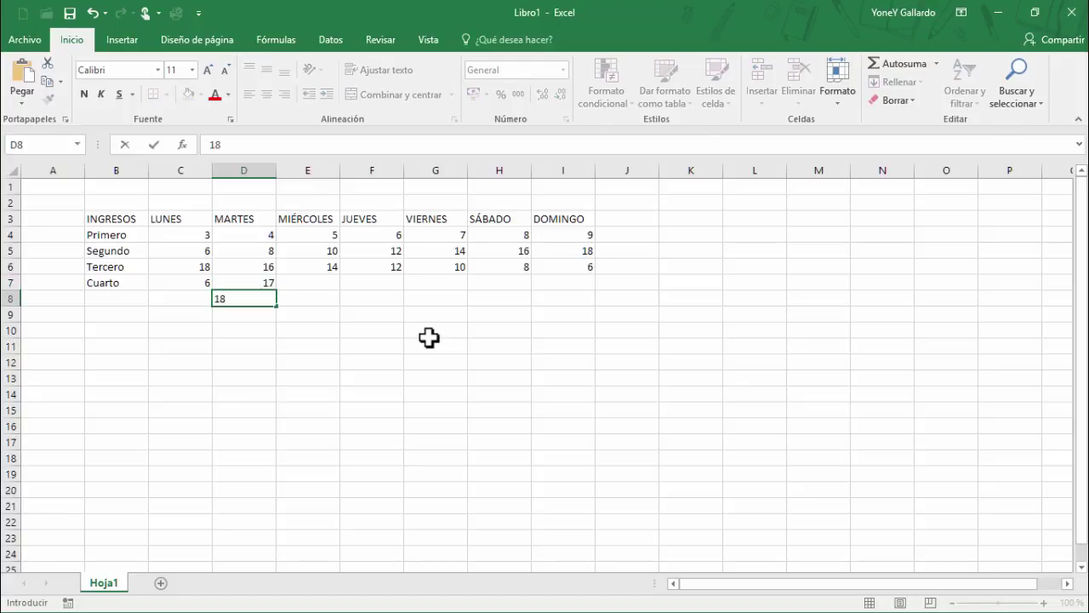
key("Escape")
Step: Fill the rest of the Cuarto row from E7 to I7 with 16, 9, 8, 7 and 20
left_click(314, 276)
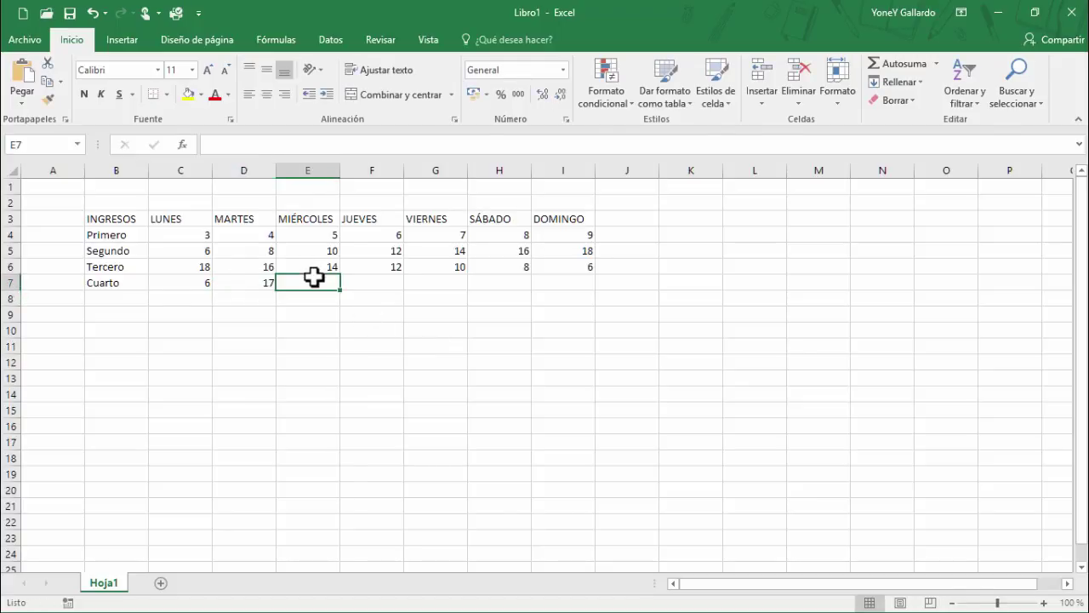
type("1")
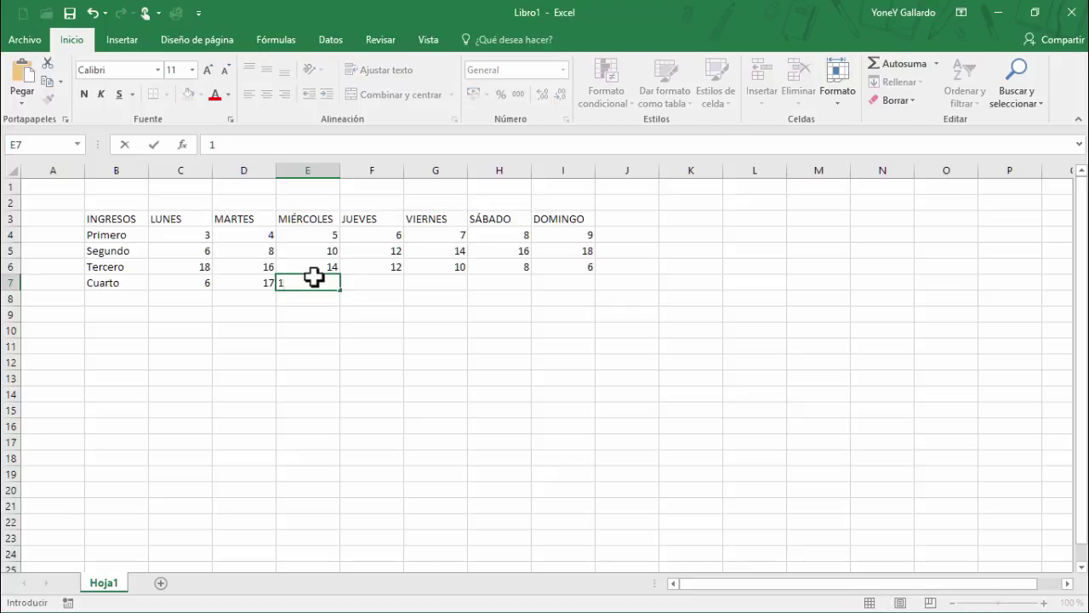
type("6")
key("Tab")
type("9")
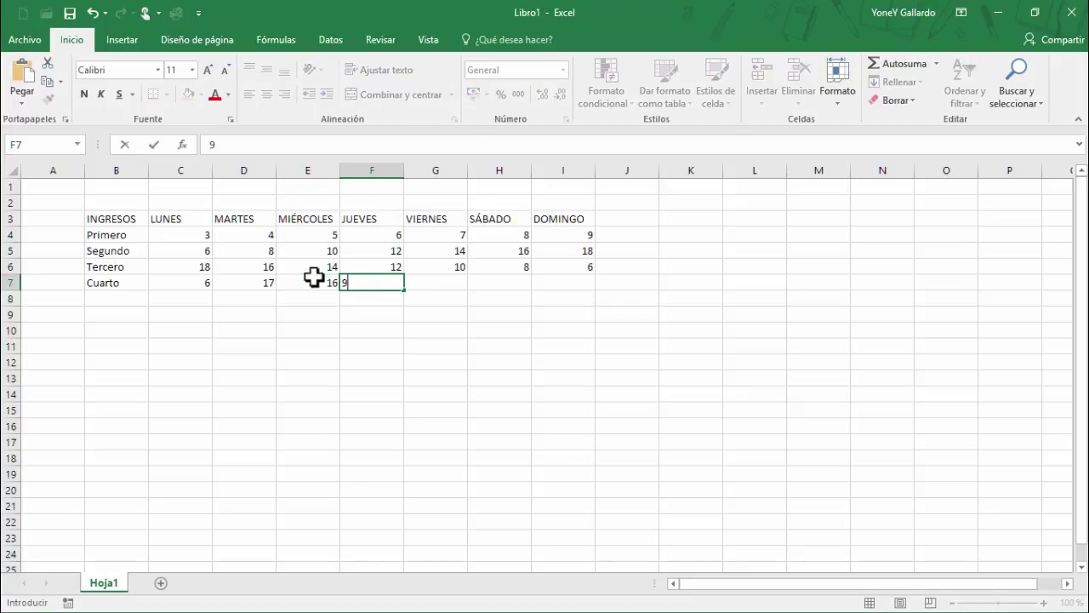
key("Tab")
type("8")
key("Tab")
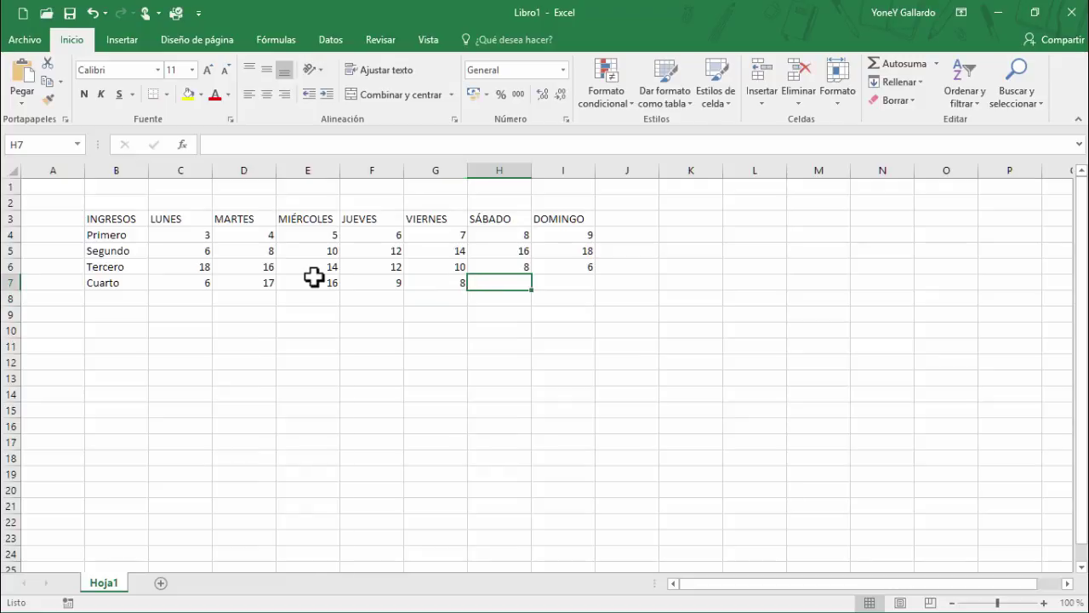
type("7")
key("Tab")
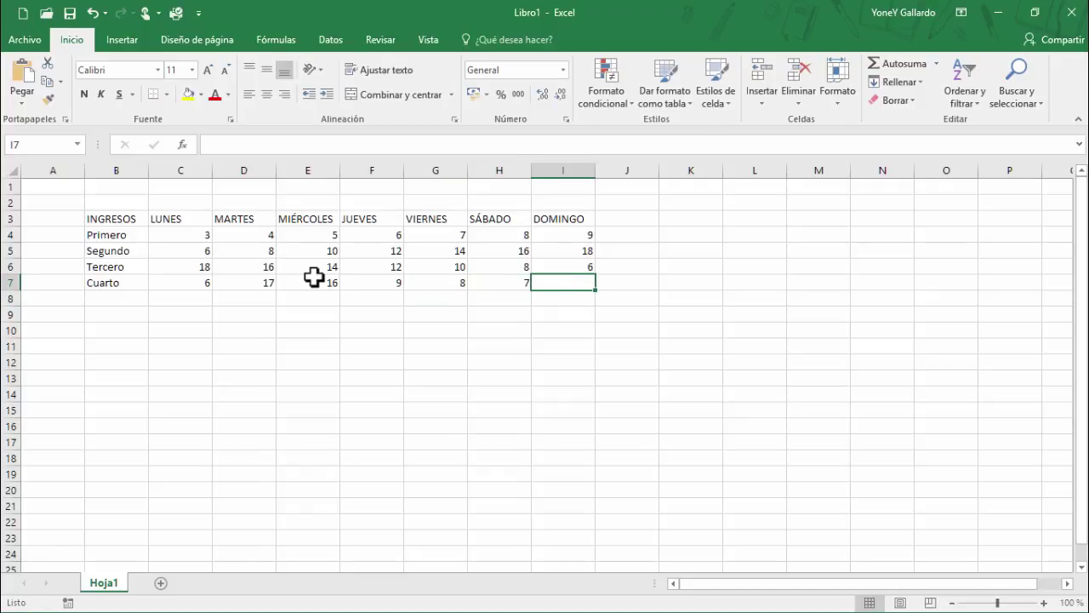
type("20")
key("Return")
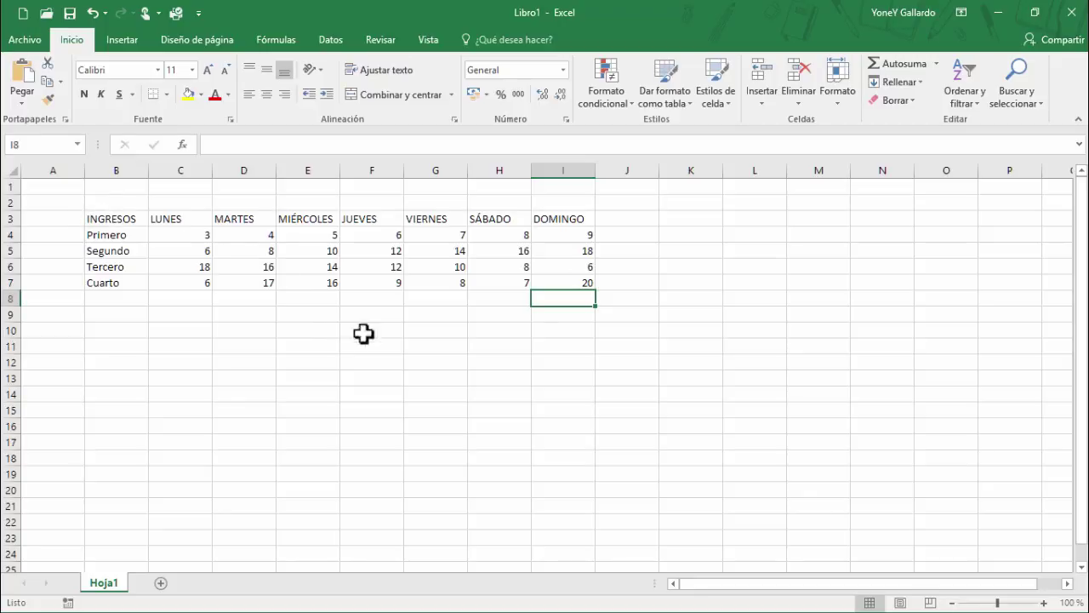
left_click(635, 236)
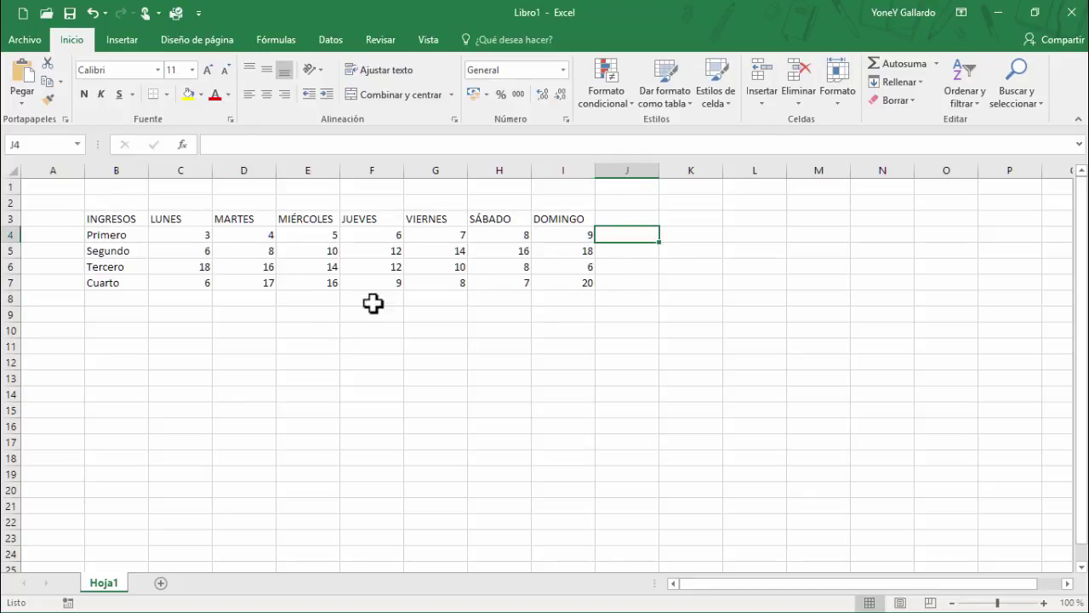
left_click(189, 312)
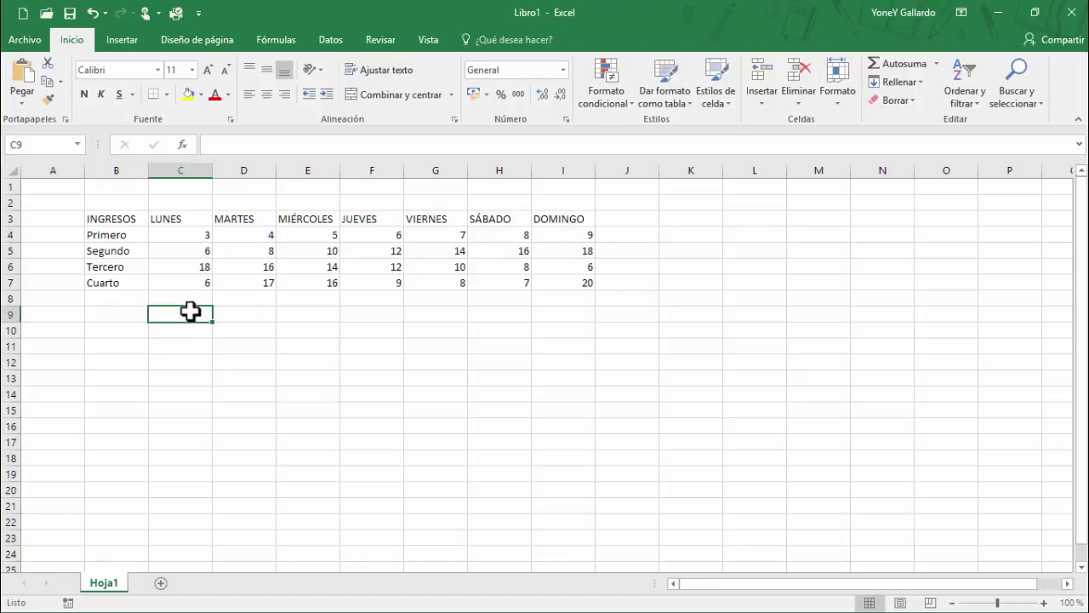
left_click(179, 334)
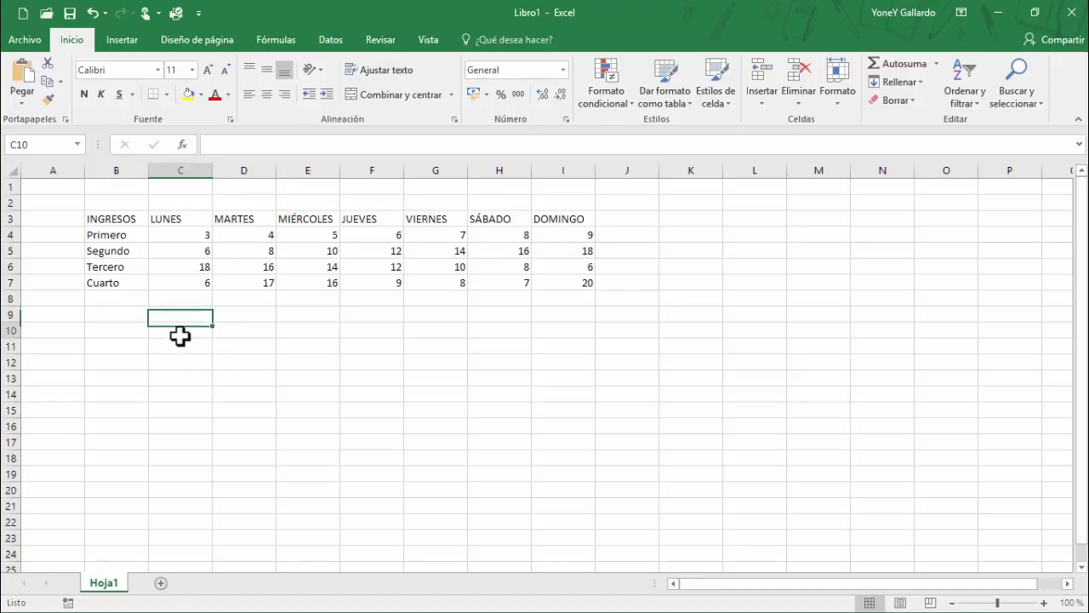
left_click(185, 318)
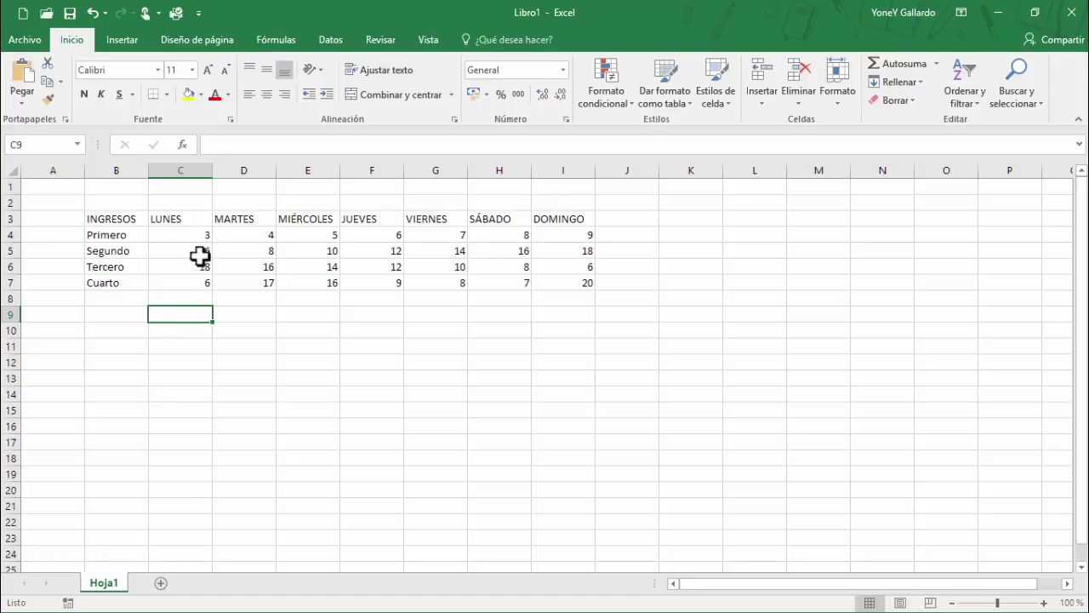
left_click_drag(200, 236, 192, 288)
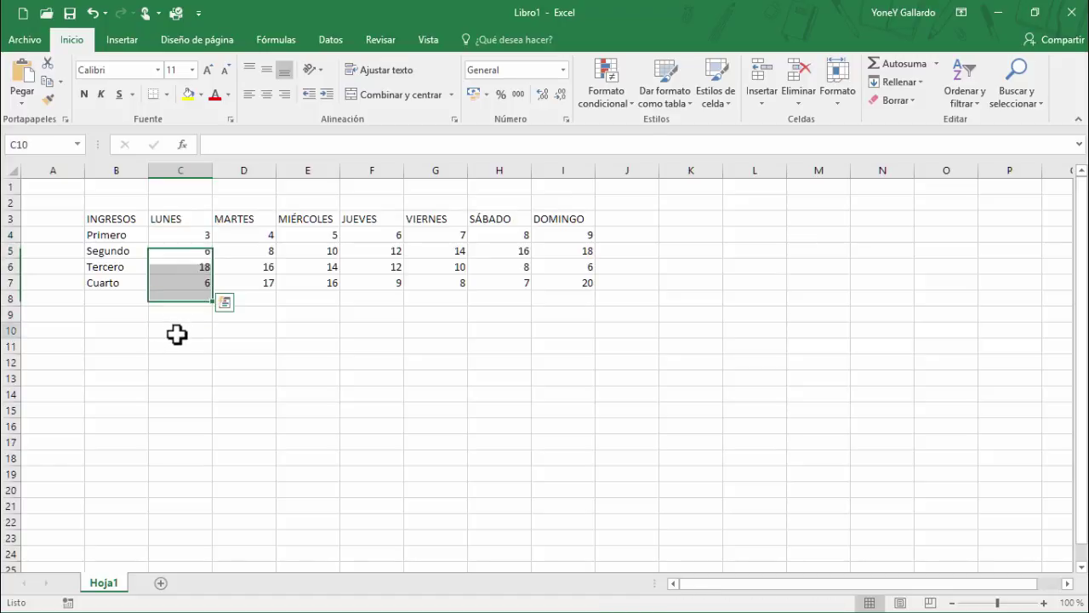
Step: Enter the formula =C4+C5 in C10, below the LUNES column
left_click(178, 332)
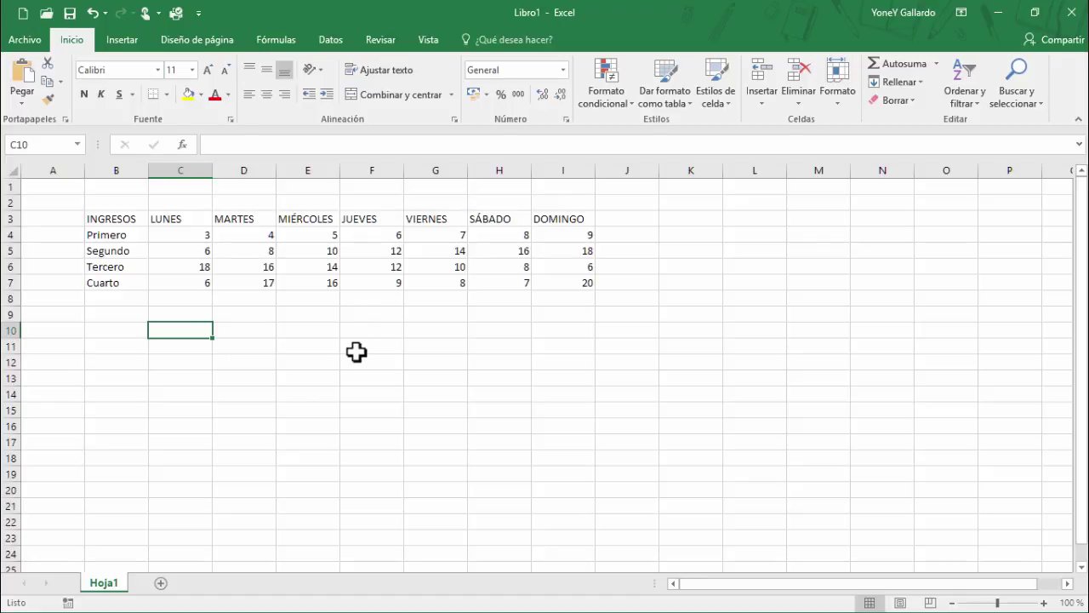
type("i")
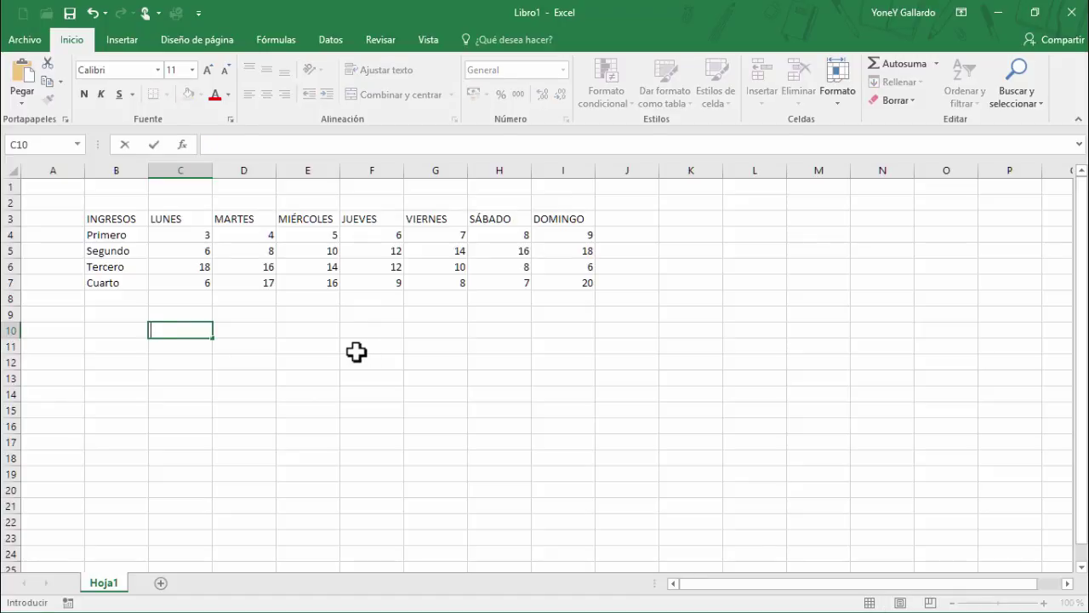
type("=")
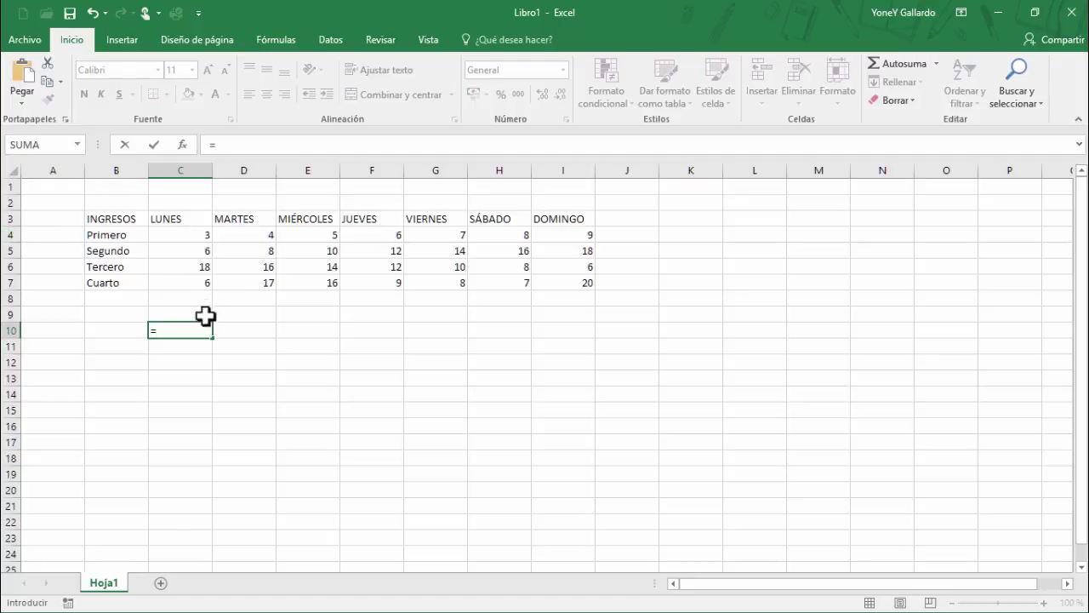
type("4")
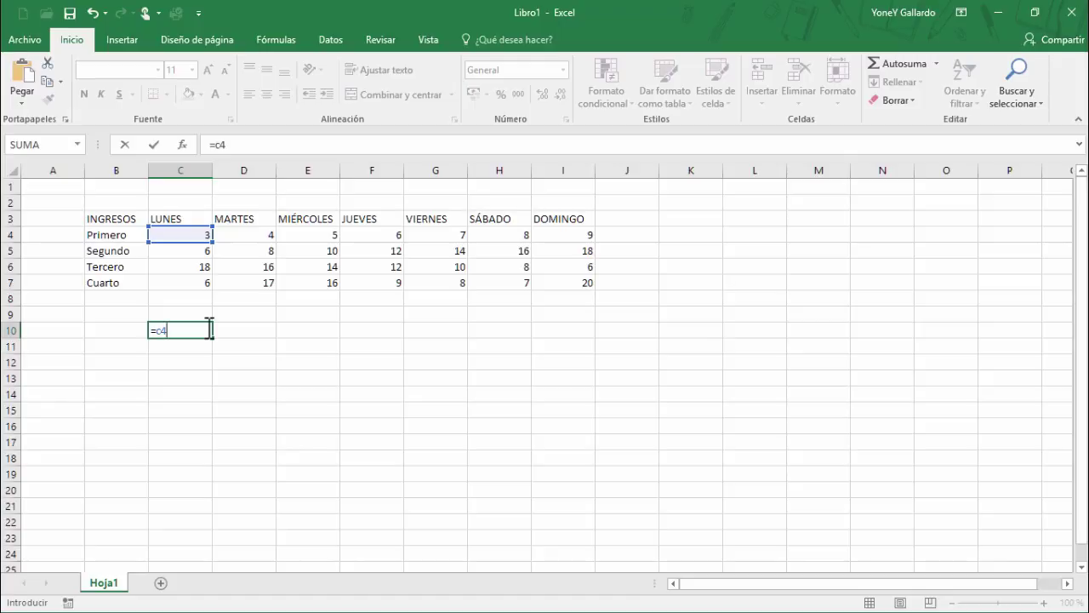
key("BackSpace")
key("BackSpace")
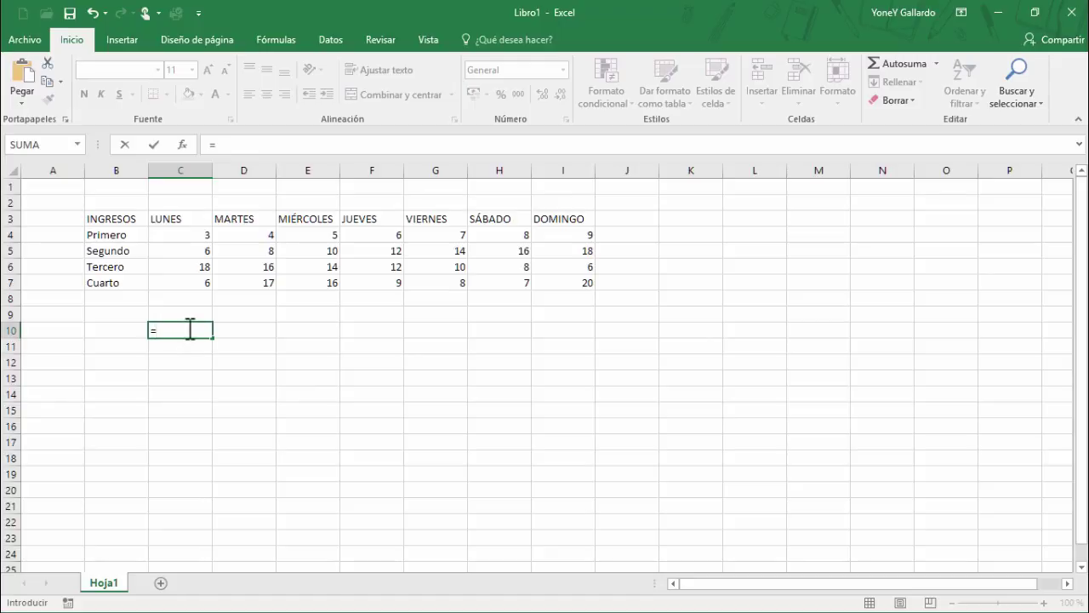
left_click(196, 237)
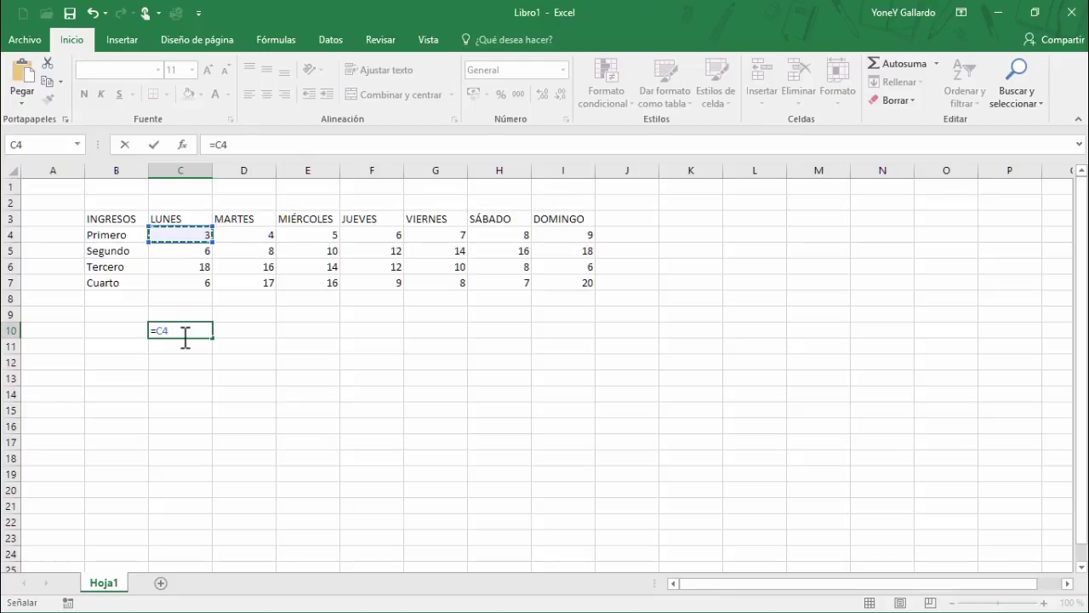
type("/")
key("BackSpace")
type("c")
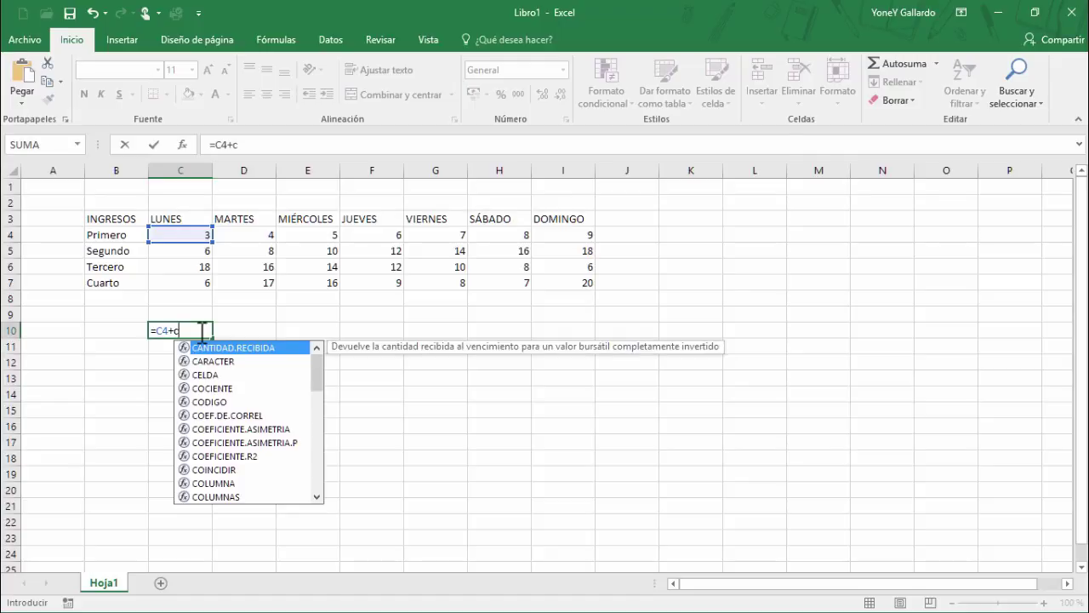
key("BackSpace")
type("C5")
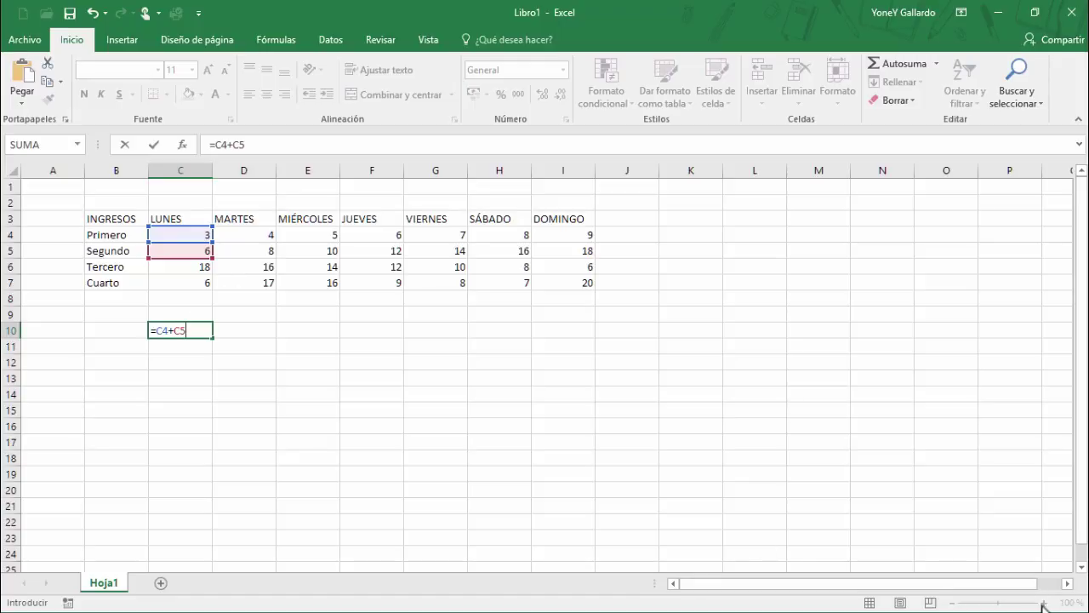
left_click(252, 332)
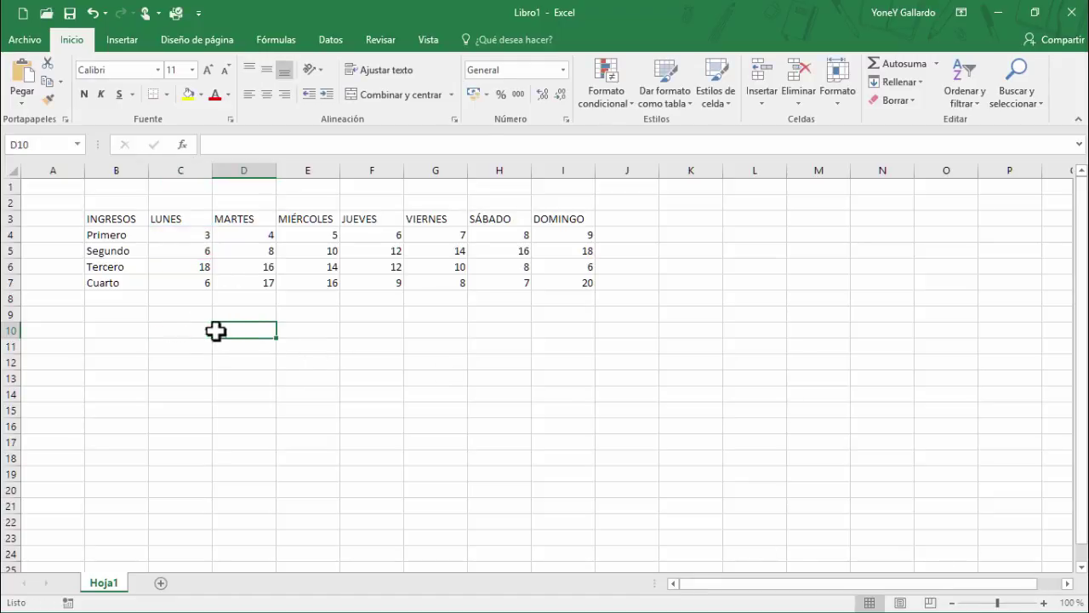
Step: Magnify the worksheet to 180% to examine the INGRESOS table and cell C10
left_click(1045, 603)
left_click(1044, 602)
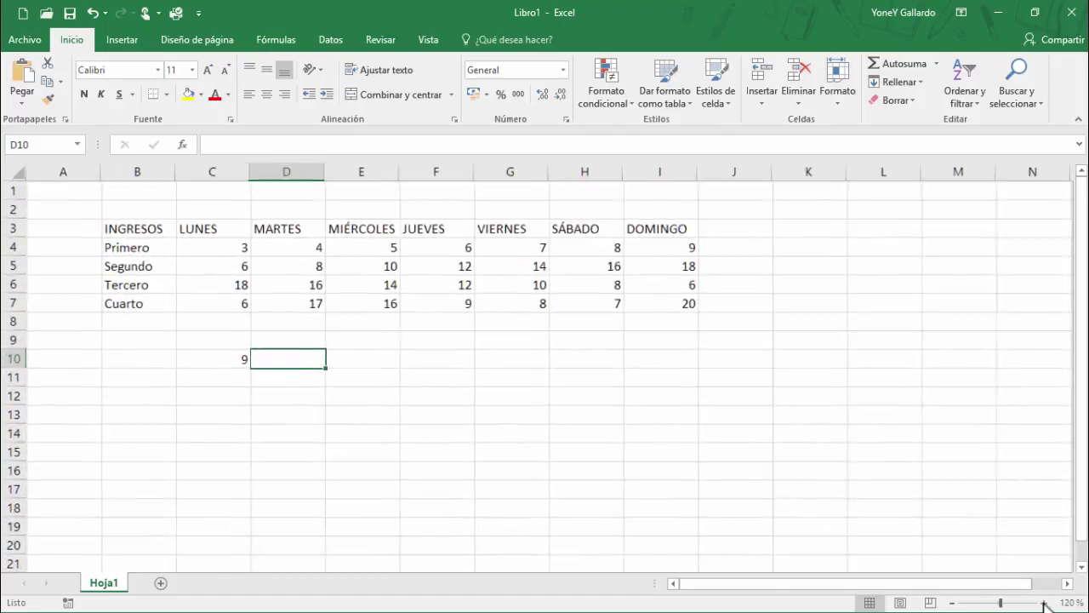
left_click(1045, 603)
left_click(1045, 602)
left_click(1044, 603)
left_click(1045, 602)
left_click(1045, 602)
left_click(1045, 602)
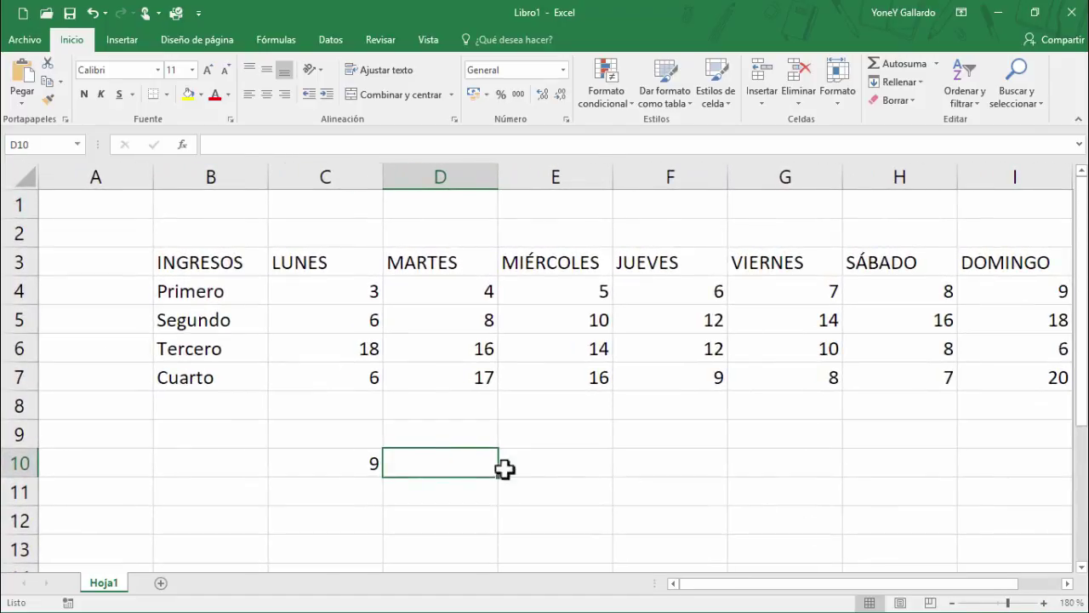
Step: Open the formula in C10 for editing and expand the formula bar
left_click(356, 461)
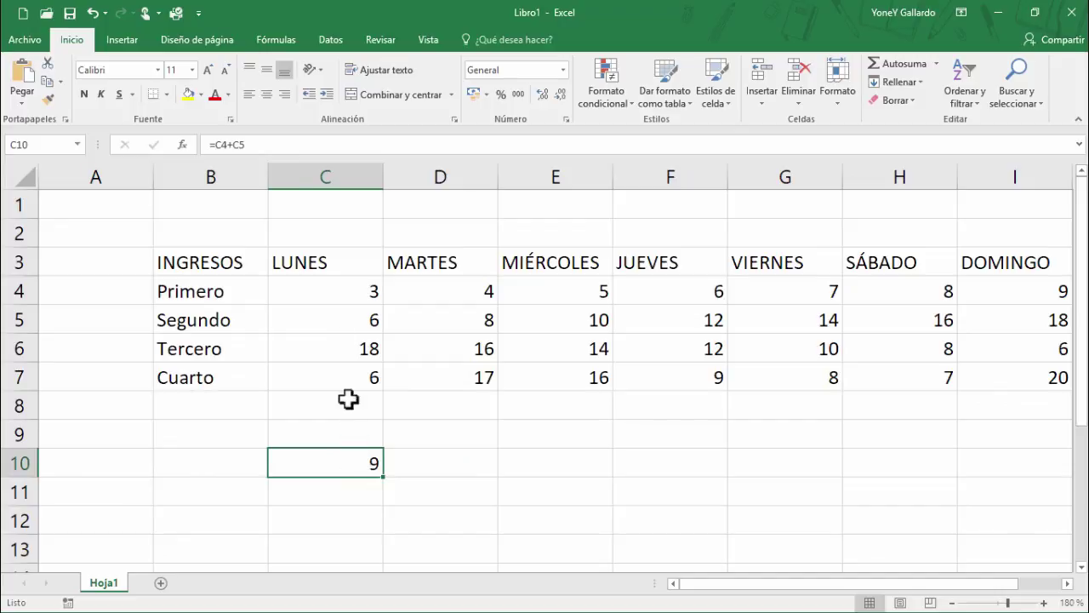
left_click(251, 145)
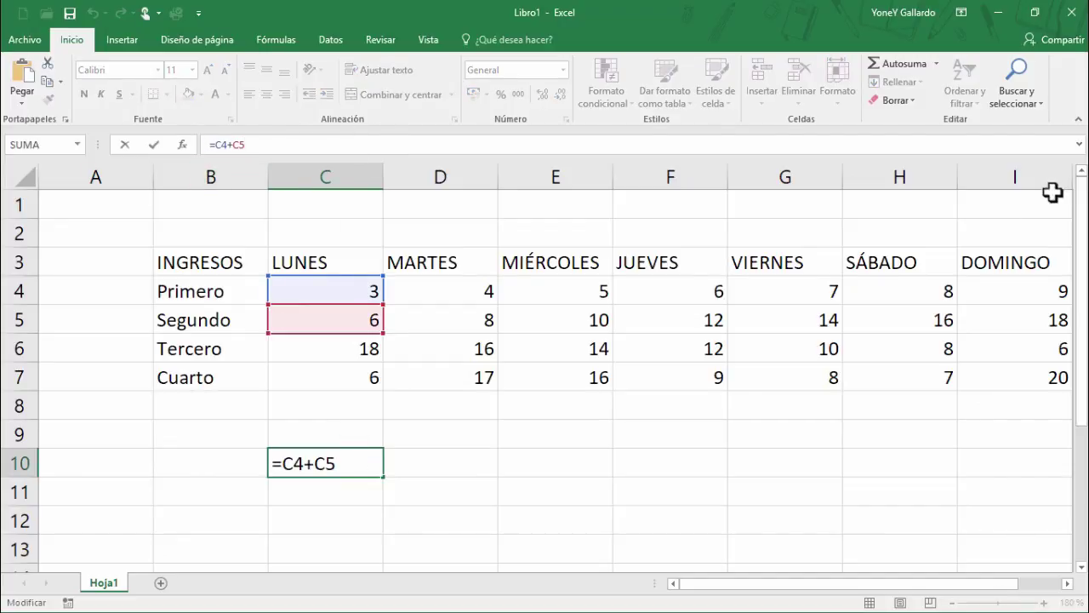
left_click(1079, 147)
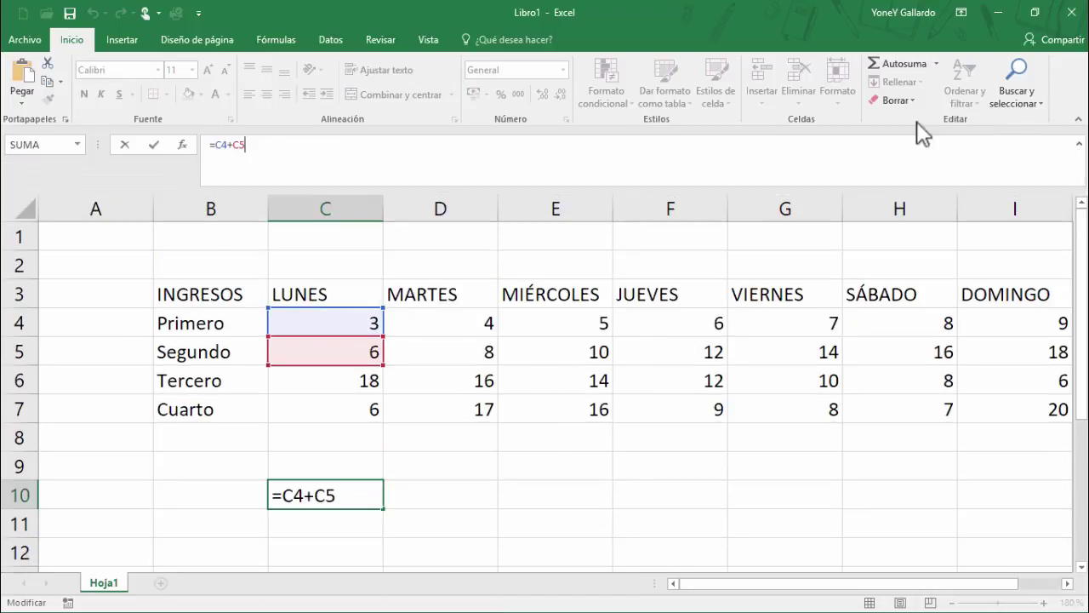
left_click(1079, 146)
left_click(1080, 147)
Step: Extend the C10 formula to =C4+C5+C6+C7 so it adds all four LUNES values, and accept it
left_click(290, 495)
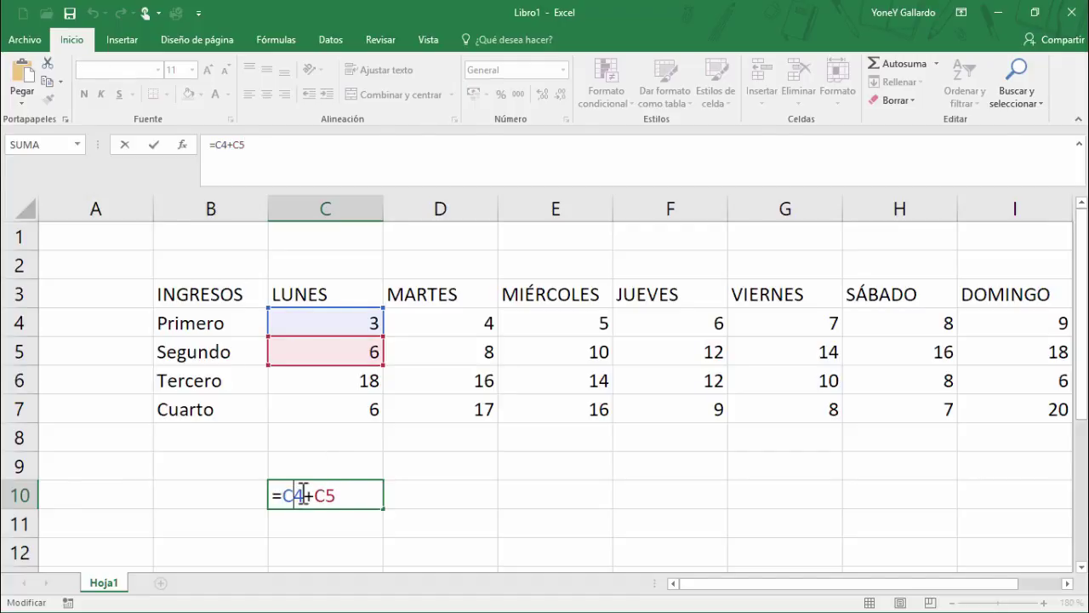
left_click_drag(304, 495, 288, 495)
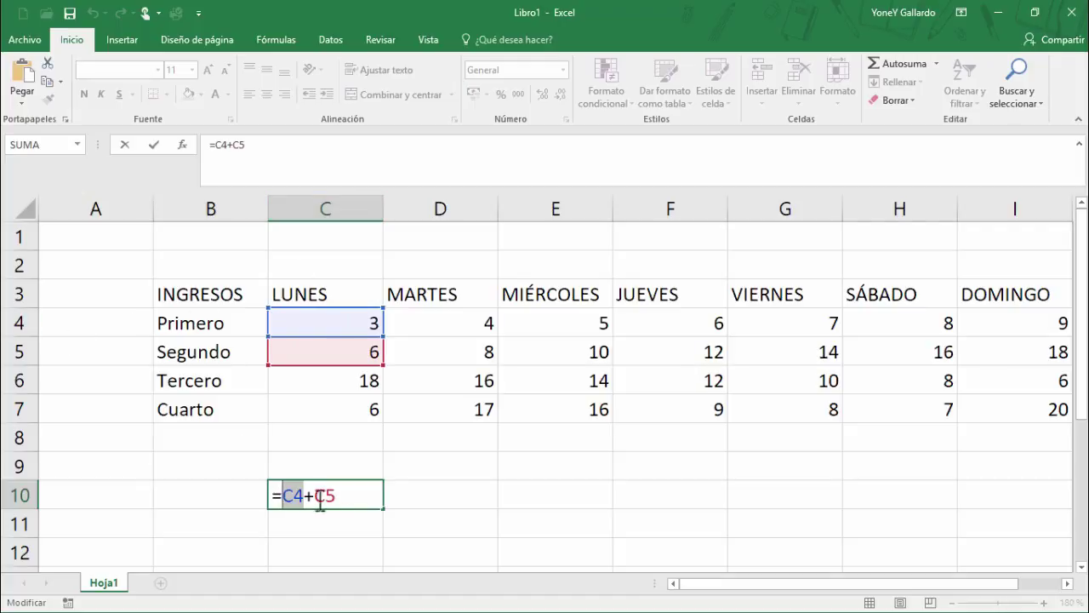
left_click_drag(339, 495, 315, 494)
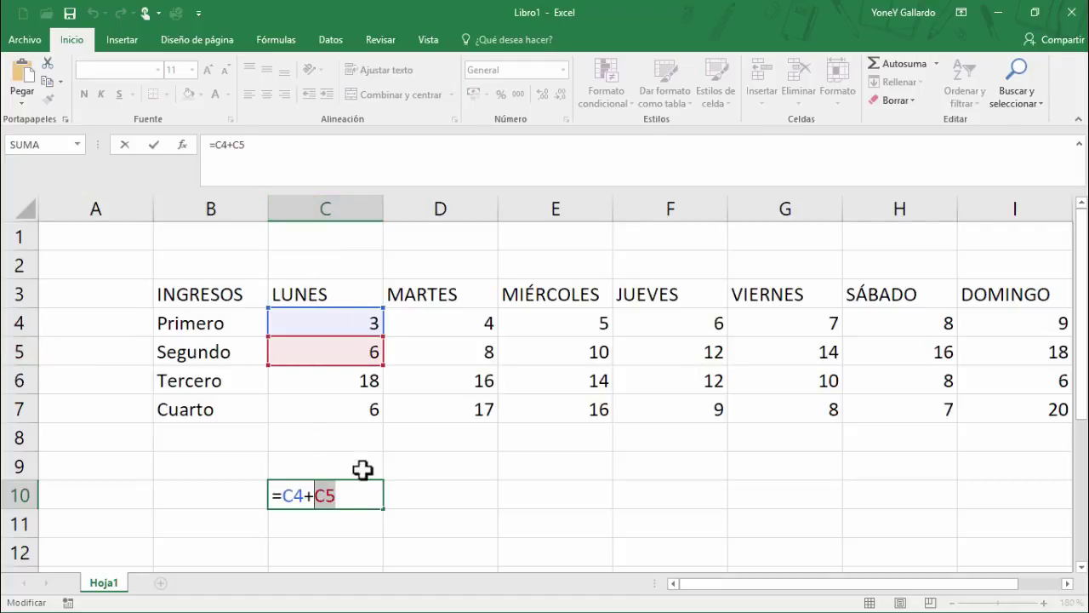
left_click(342, 497)
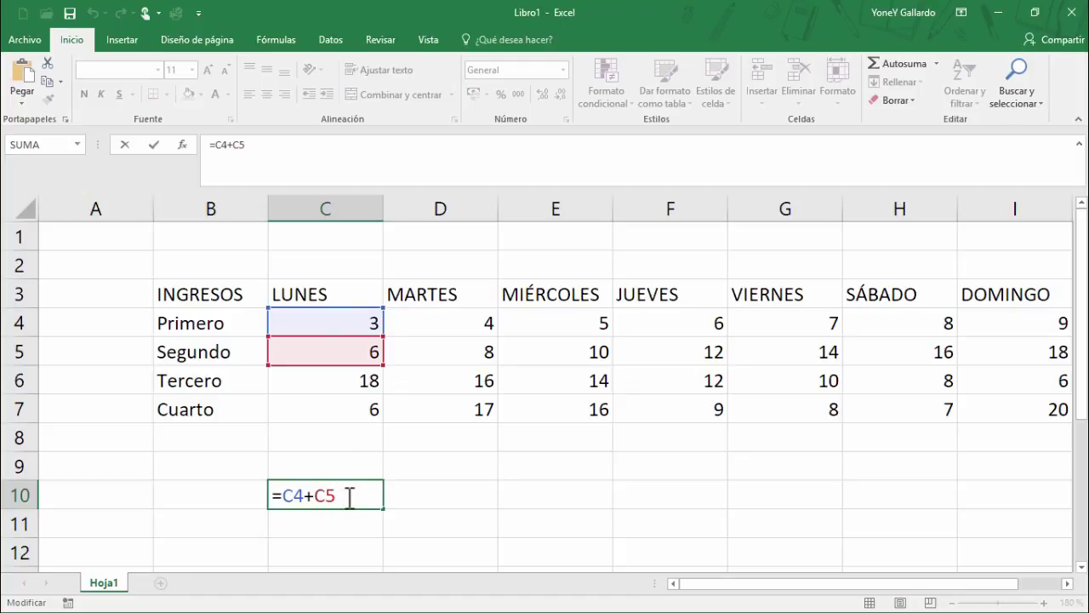
type("+")
left_click(353, 381)
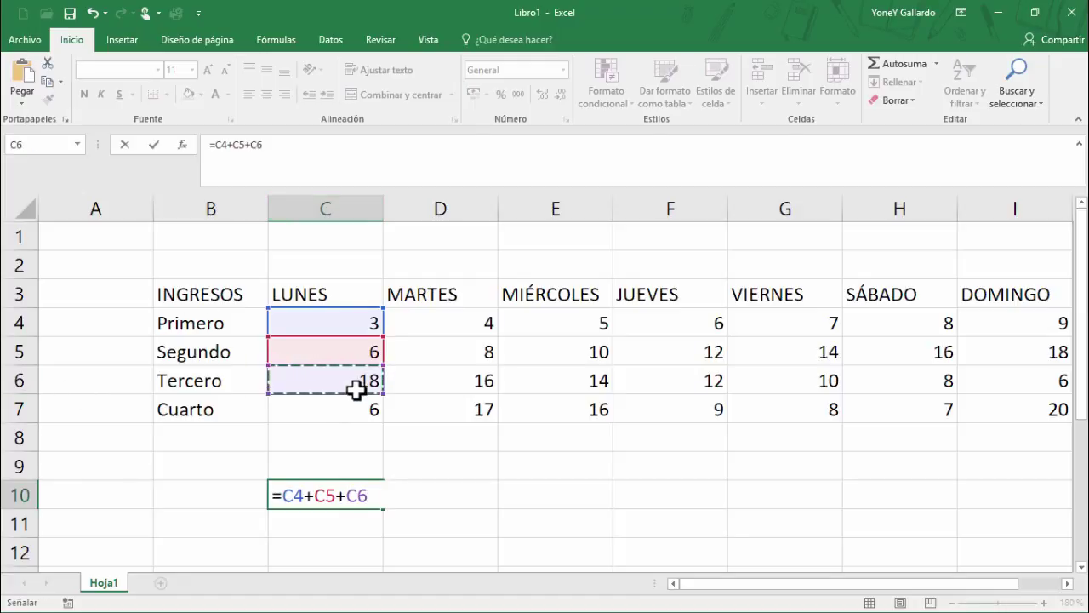
type("+")
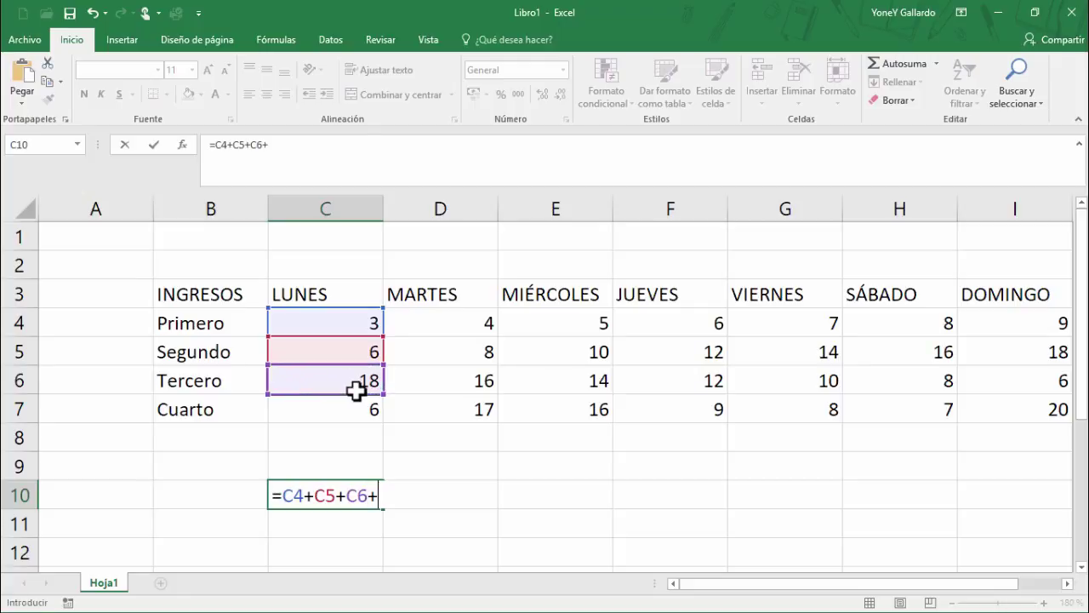
left_click(337, 413)
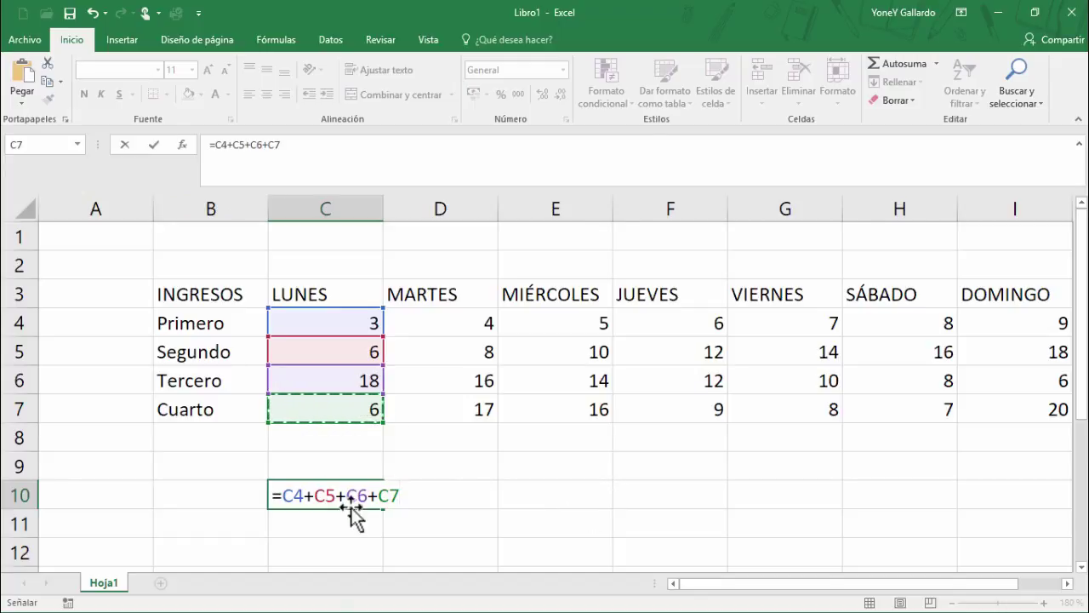
left_click(154, 143)
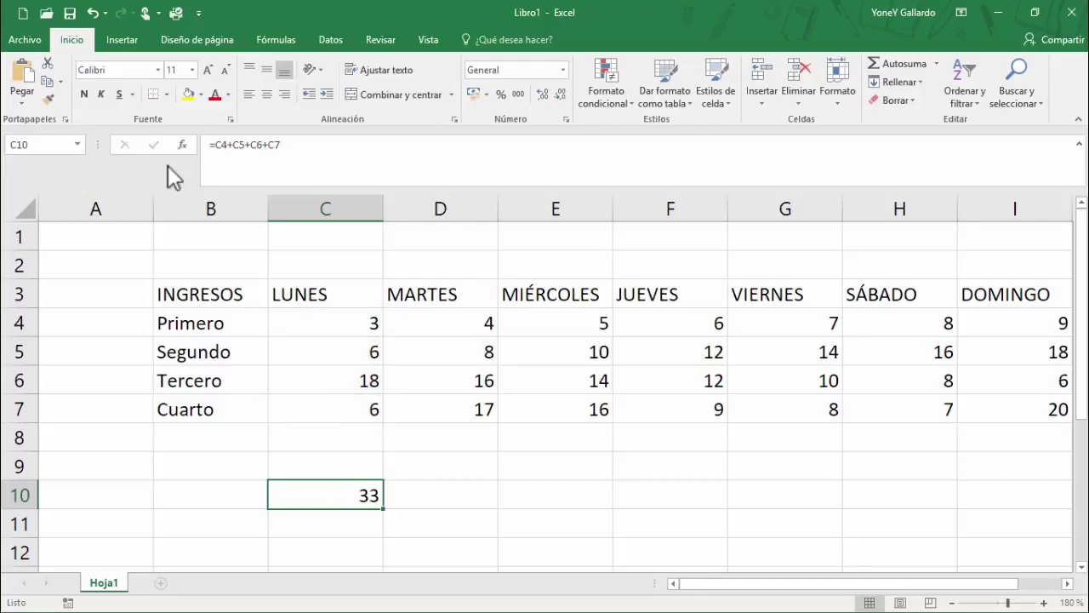
Step: Examine the LUNES values and the cell references in C10's addition formula, and cancel any edit made to it
left_click_drag(364, 322, 349, 407)
left_click(346, 501)
left_click(253, 149)
left_click_drag(281, 145, 215, 146)
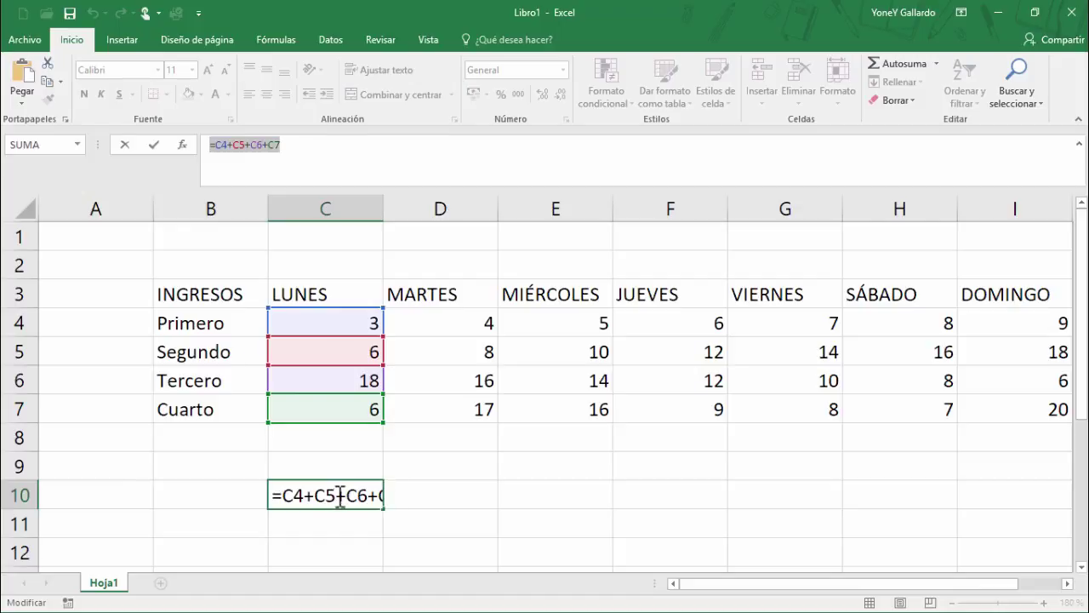
left_click(369, 528)
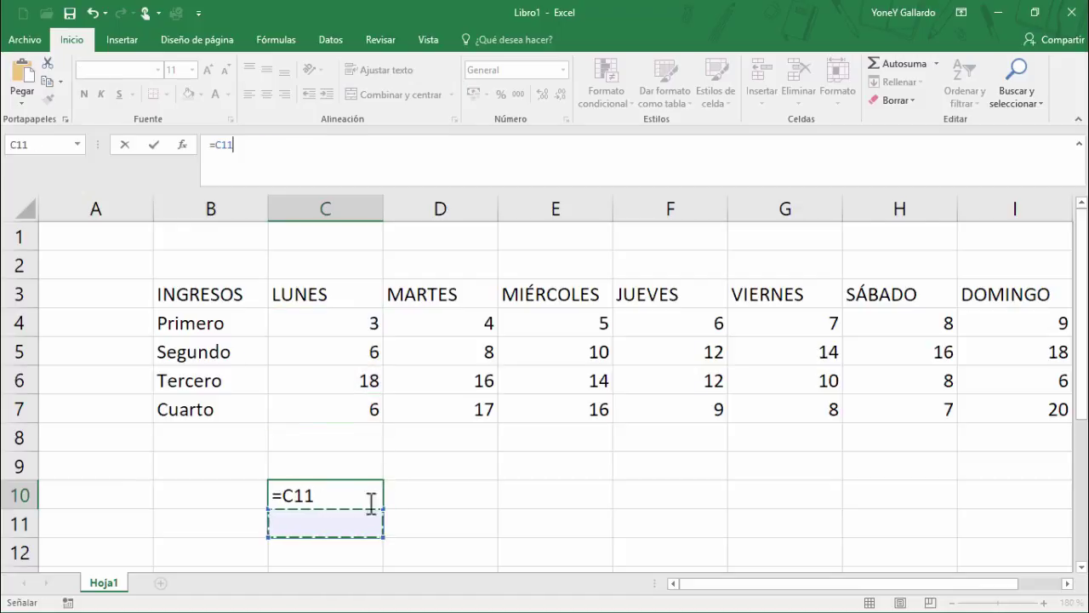
key("Escape")
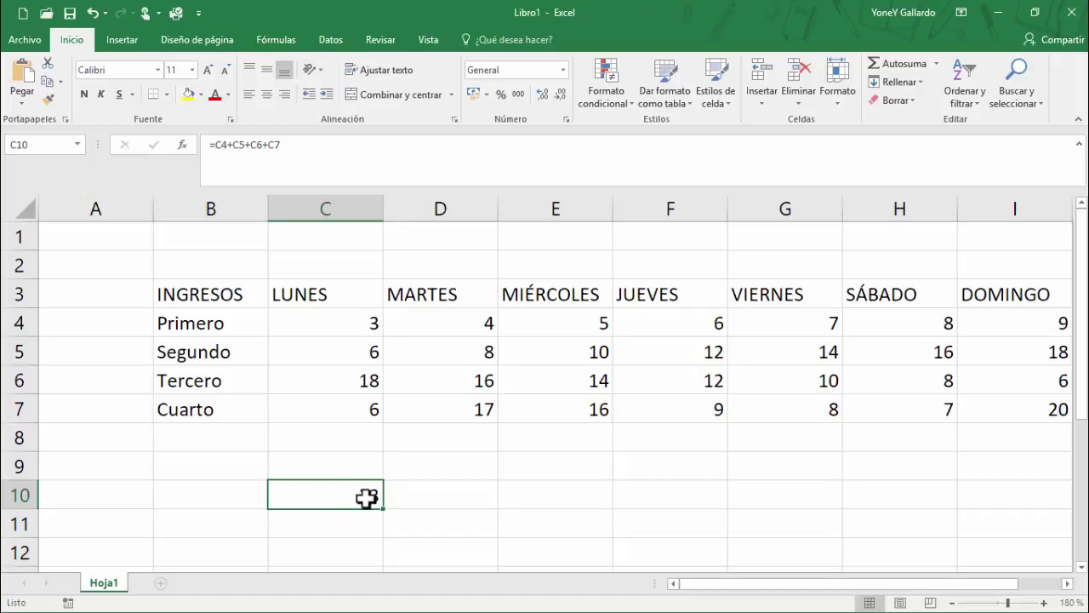
Step: Start a SUMA formula in C11, below the existing LUNES total, with C4 as its first argument
left_click(333, 522)
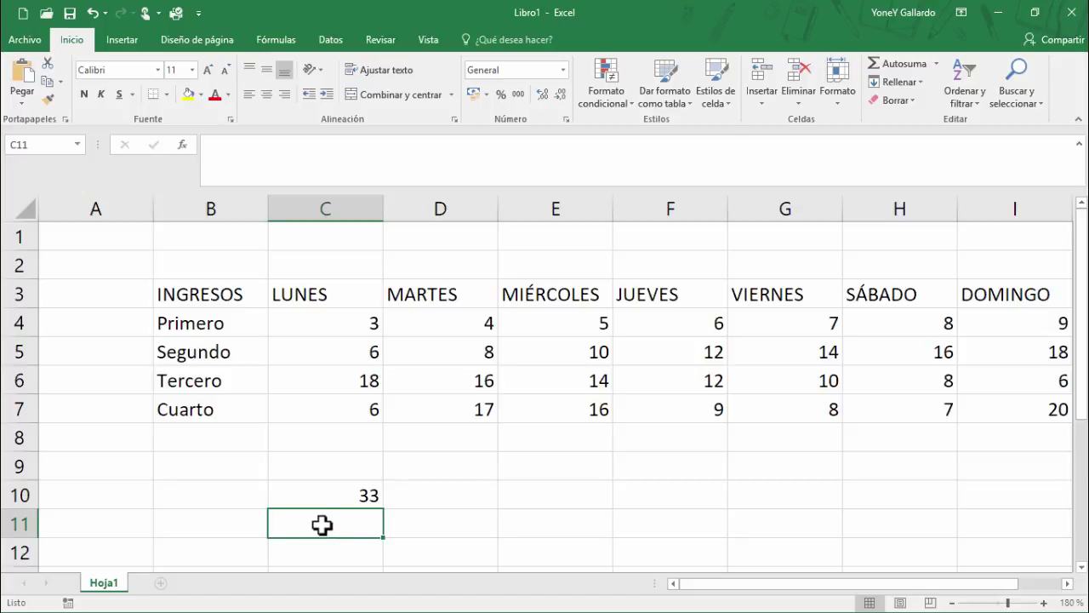
type("=")
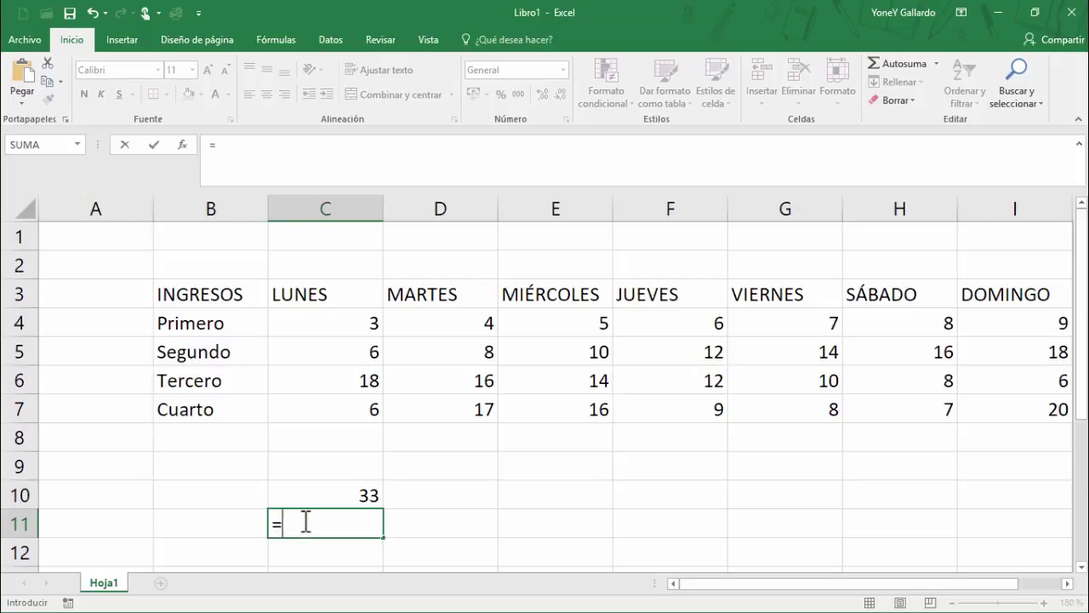
type("SUM")
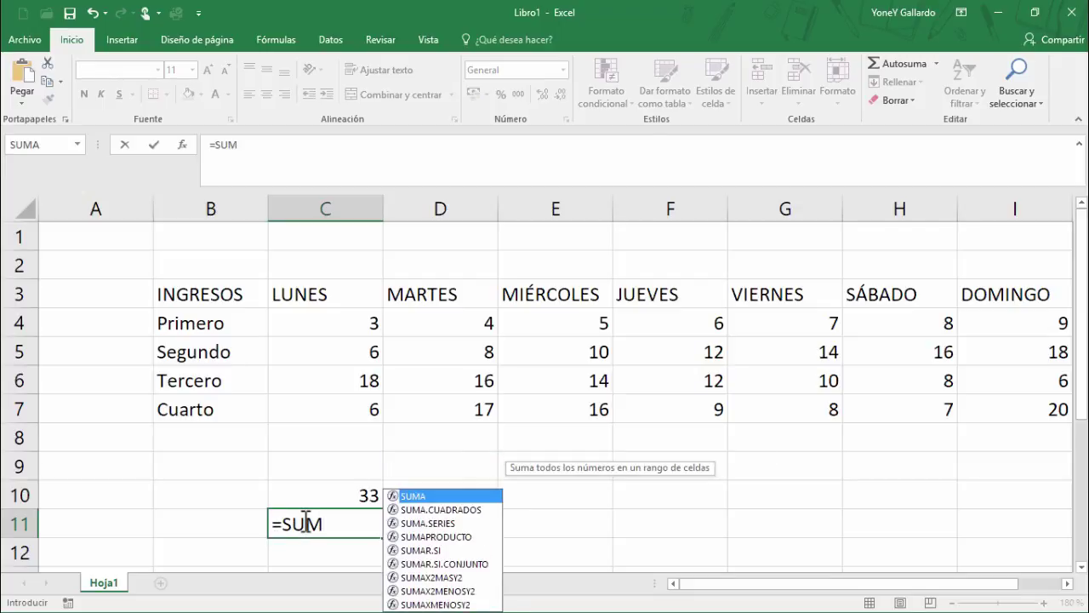
type("A")
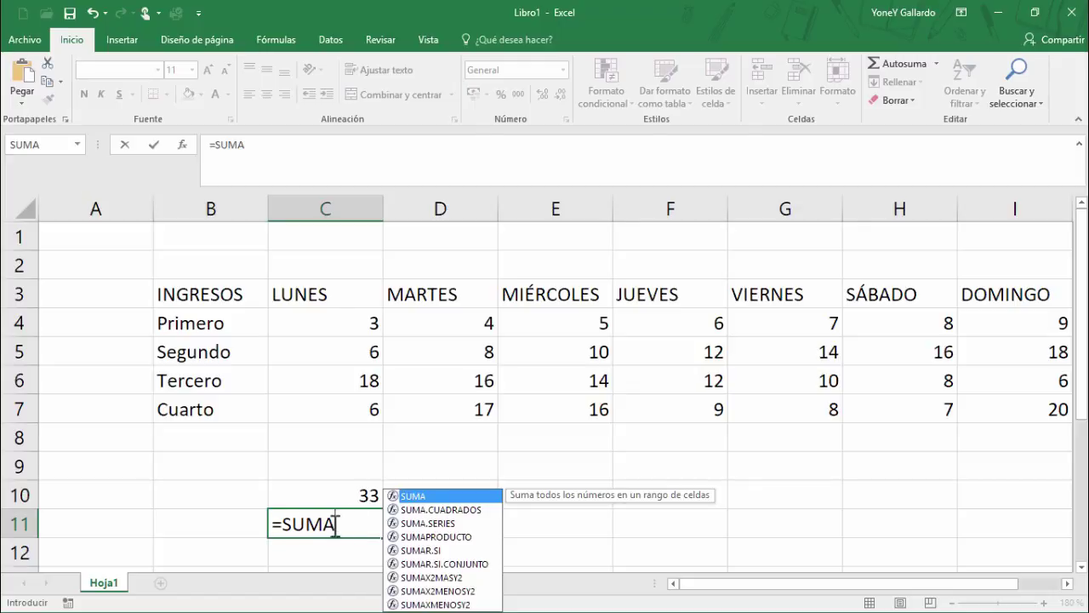
type("9")
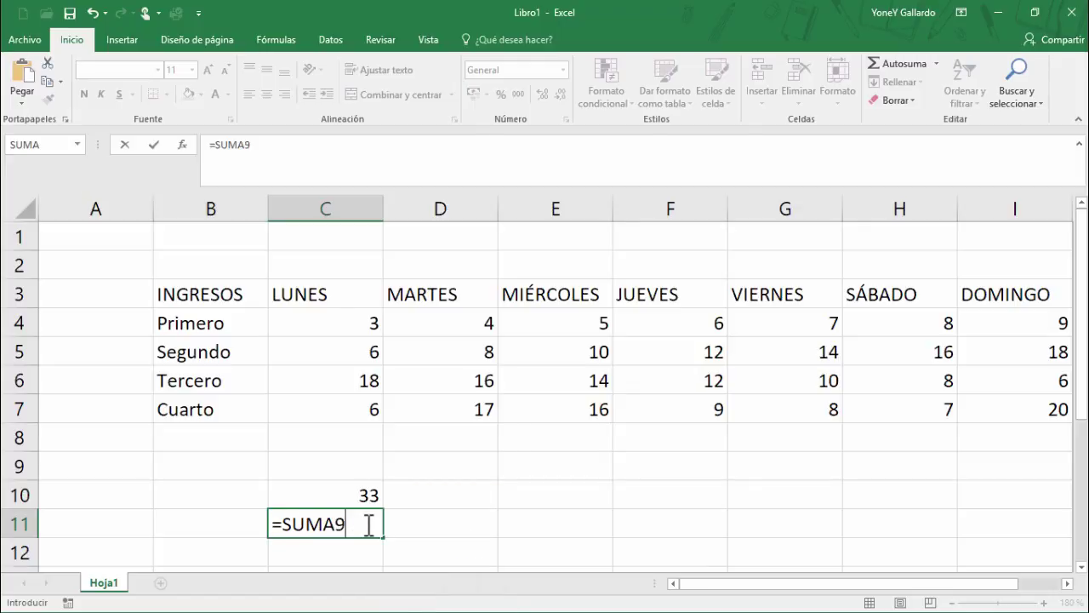
key("BackSpace")
type("(")
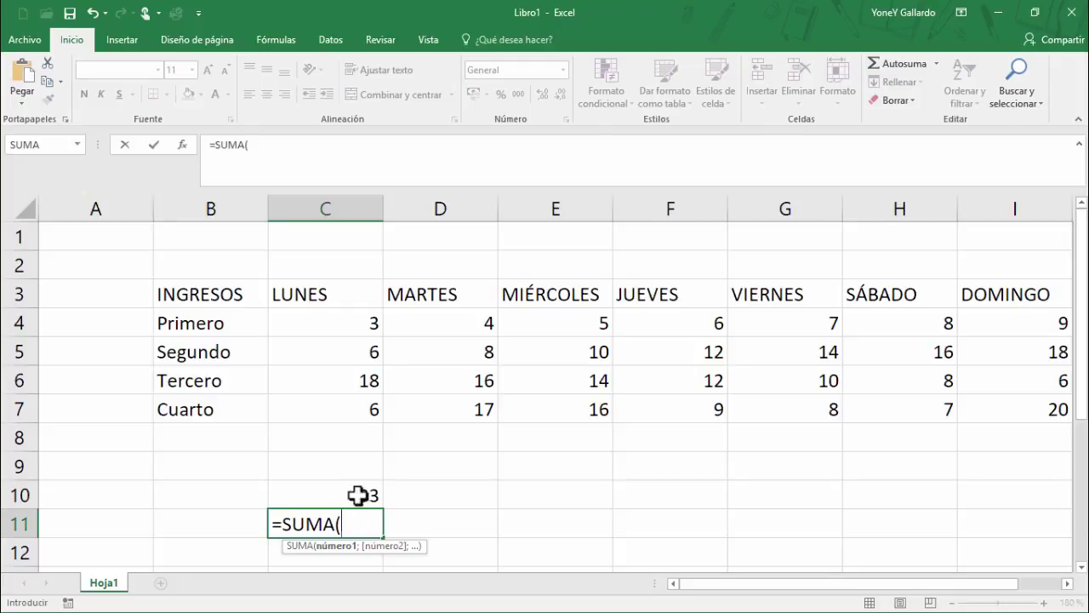
left_click(358, 319)
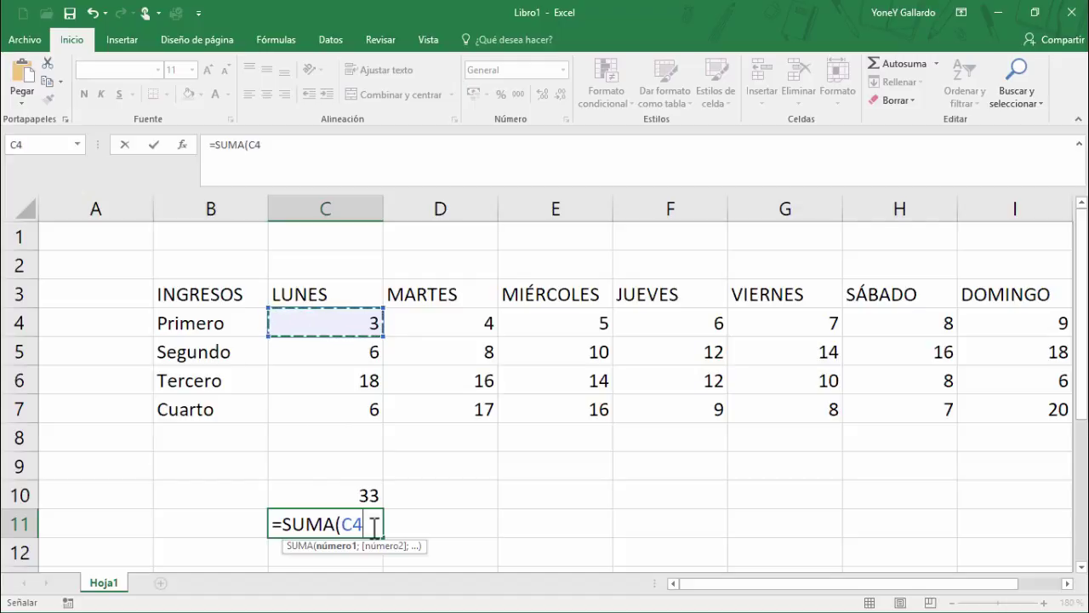
Step: Try the range C4:C7 as the SUMA argument in C11, and reduce it back to C4 alone
key("F8")
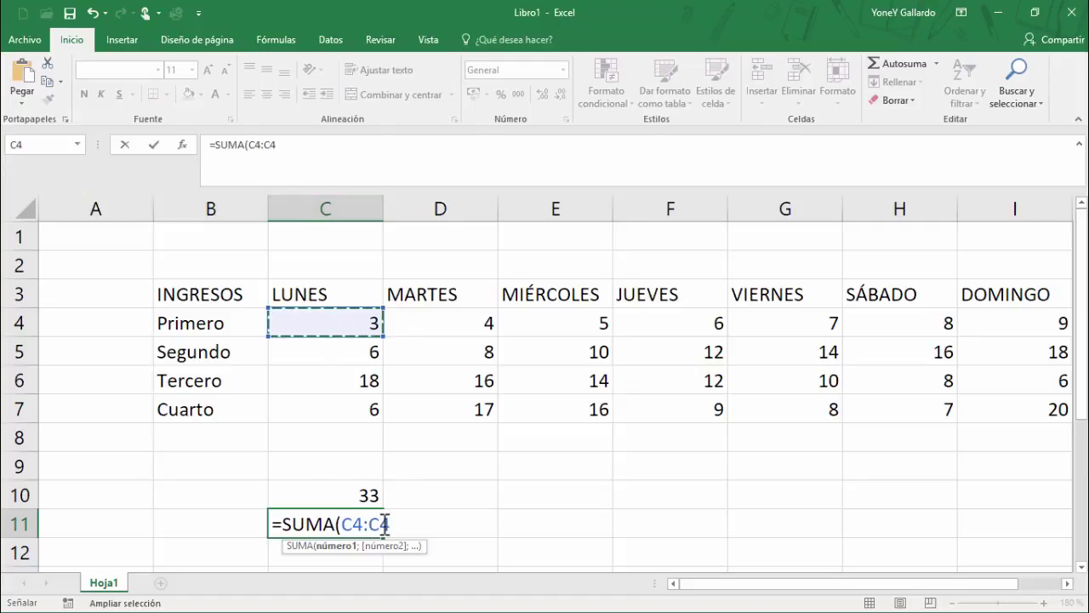
left_click(283, 145)
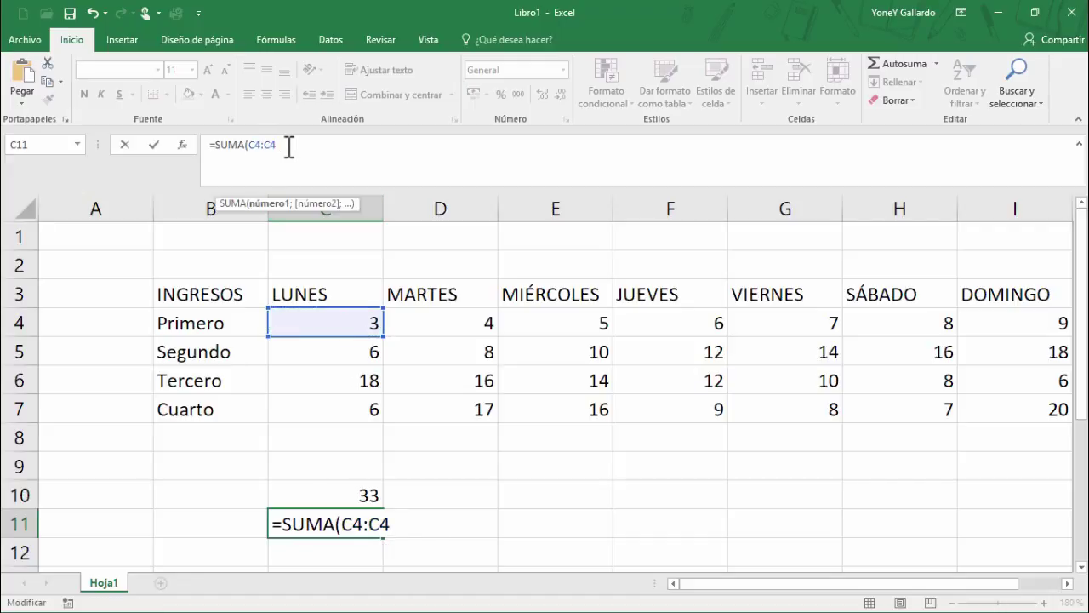
key("BackSpace")
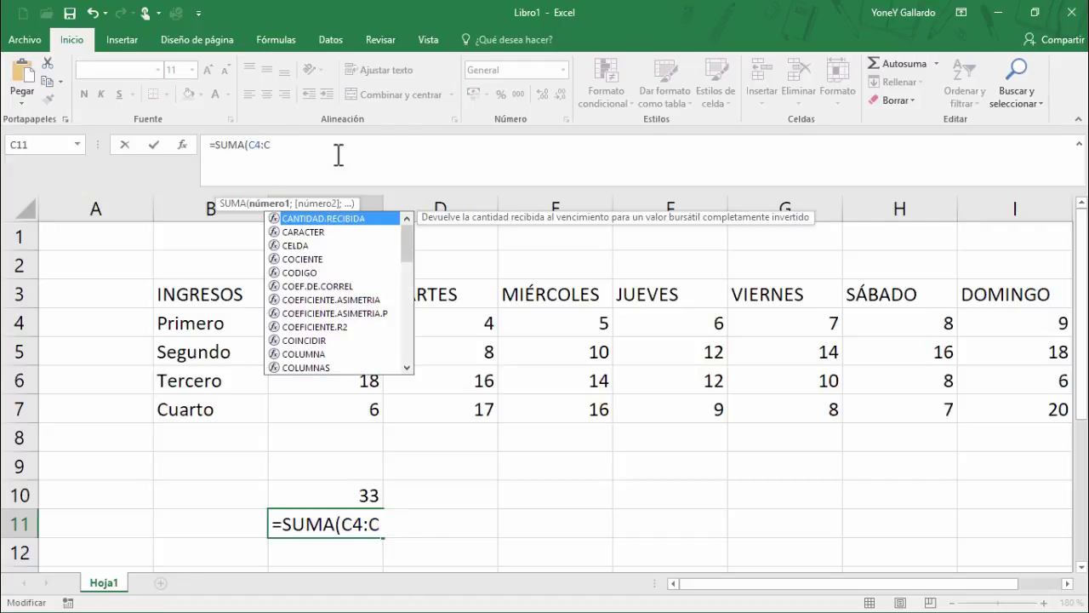
type("7")
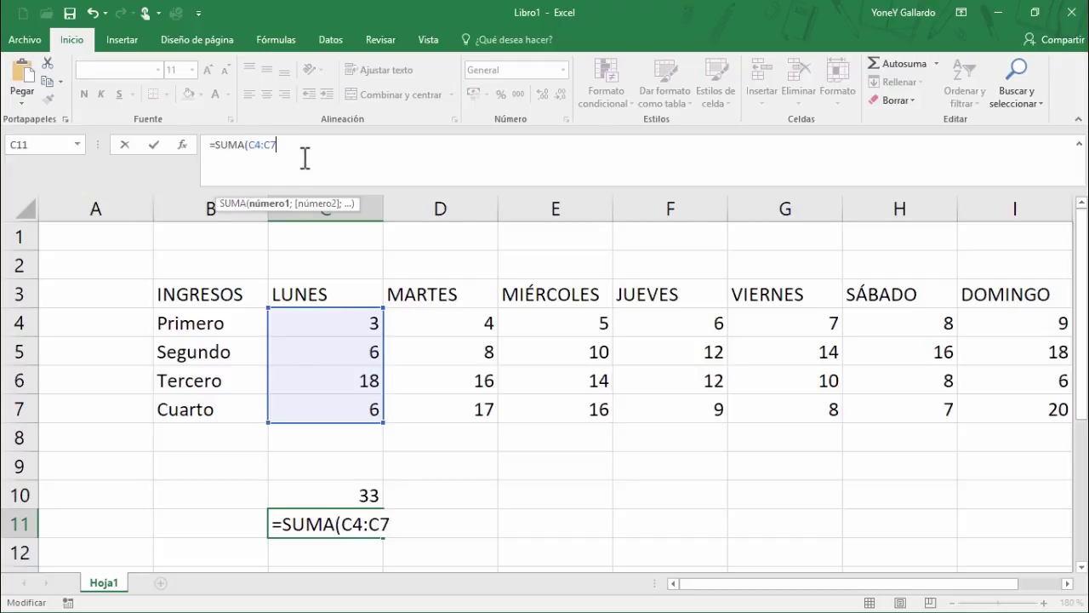
key("BackSpace")
key("BackSpace")
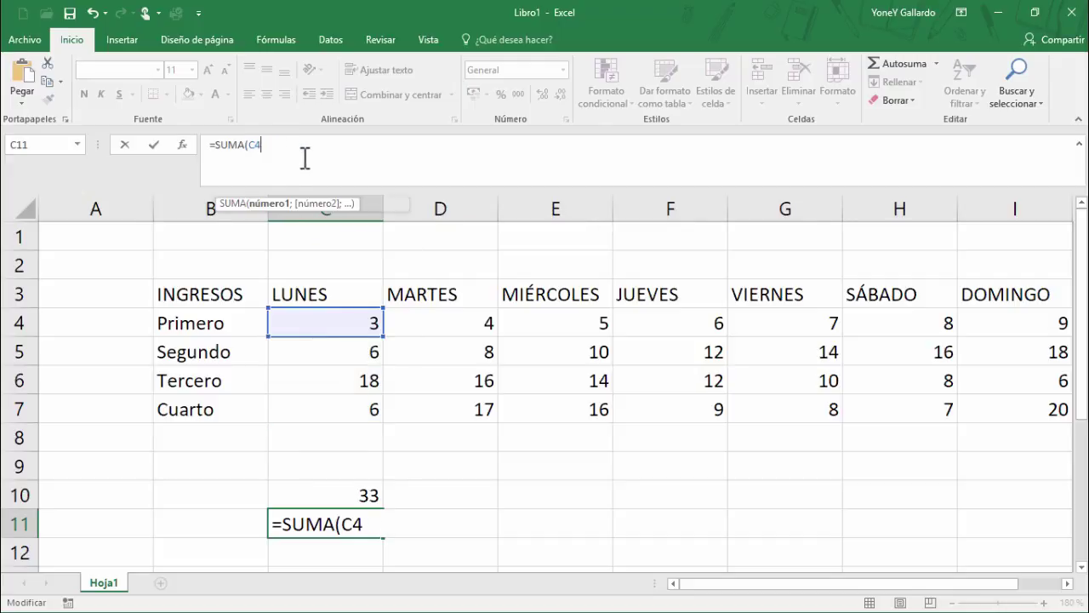
Step: Add C7 as a second, semicolon-separated argument so the C11 formula reads =SUMA(C4;C7)
type(";")
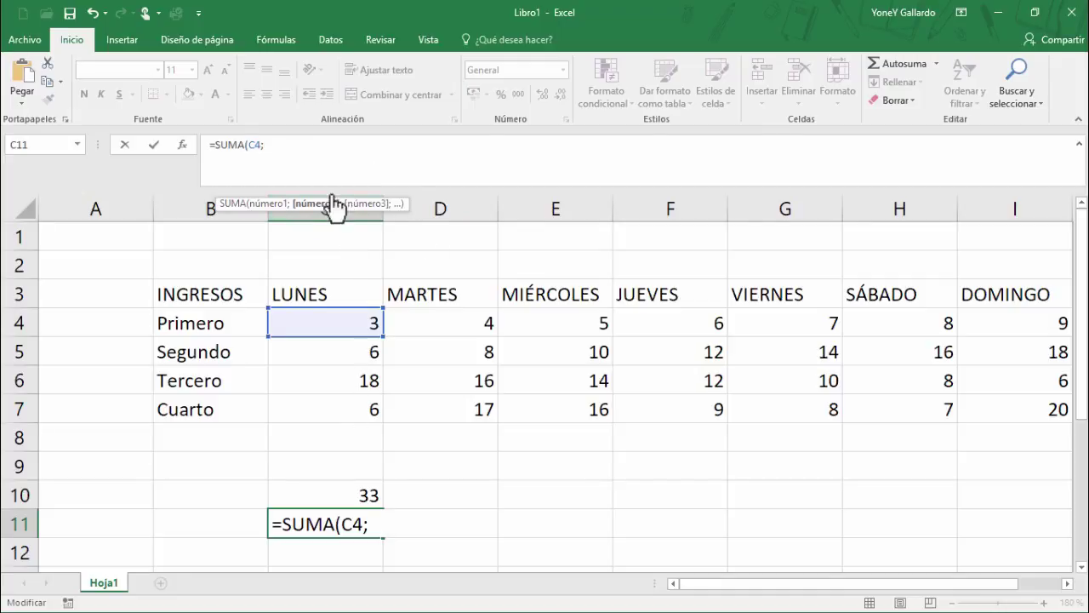
type("C")
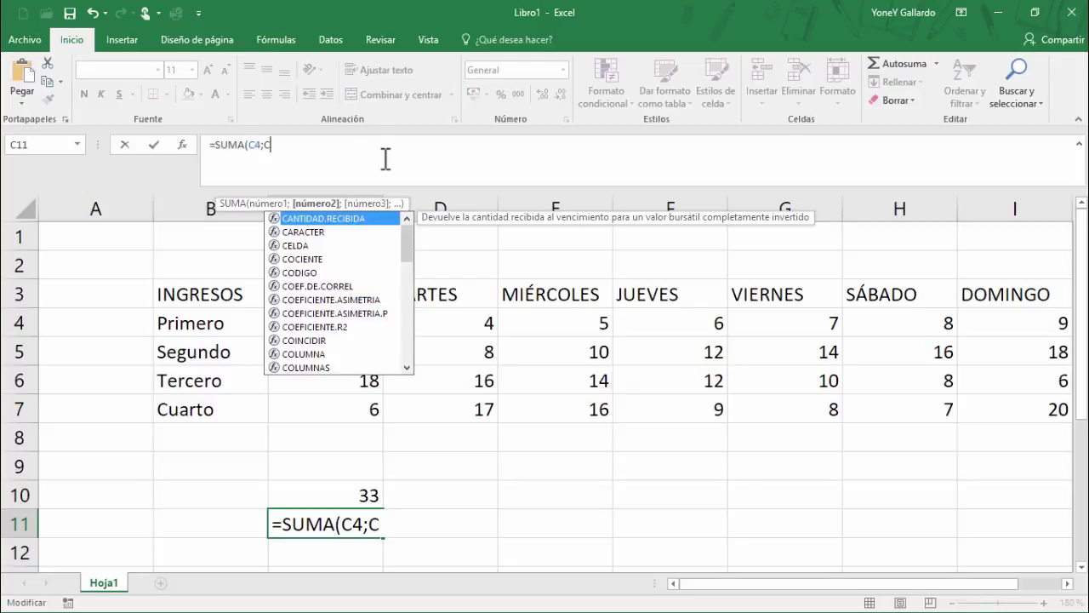
type("7")
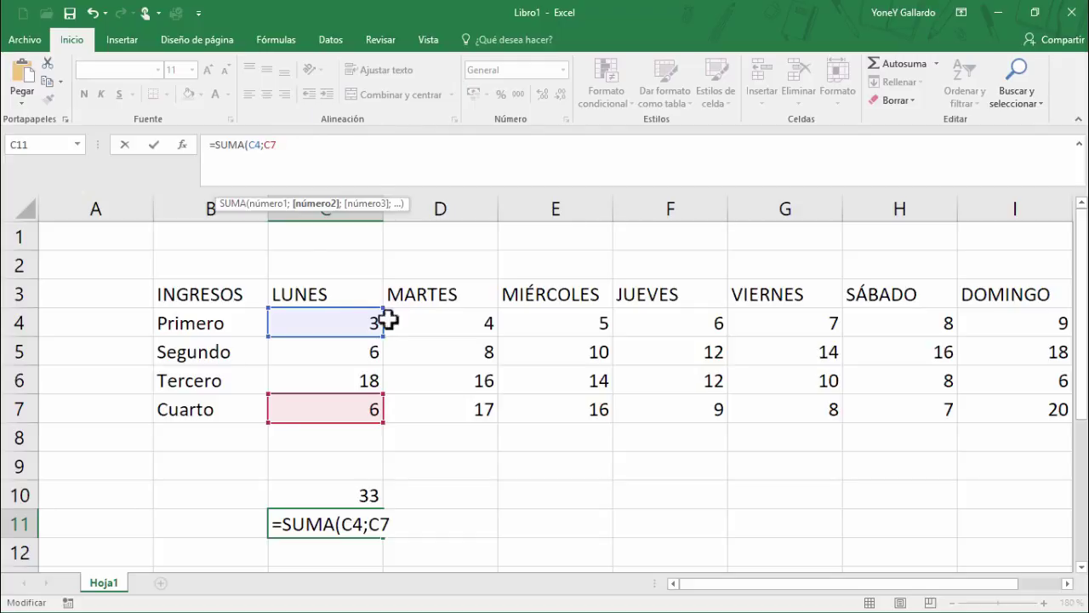
left_click(309, 147)
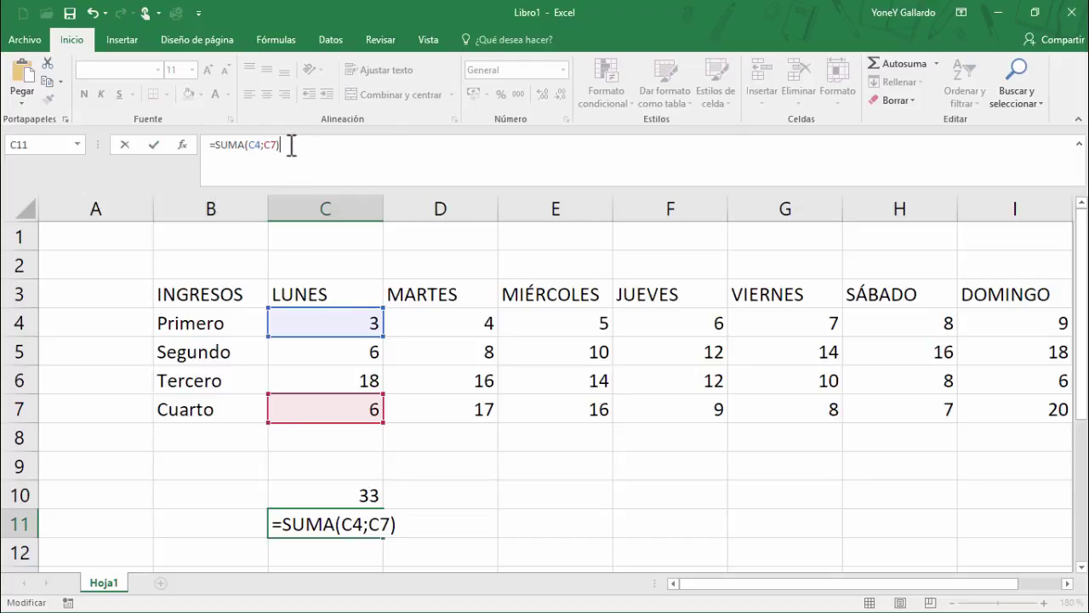
Step: Rework the C11 formula to list all four LUNES cells as =SUMA(C4;C5;C6;C7), and accept it
key("BackSpace")
key("BackSpace")
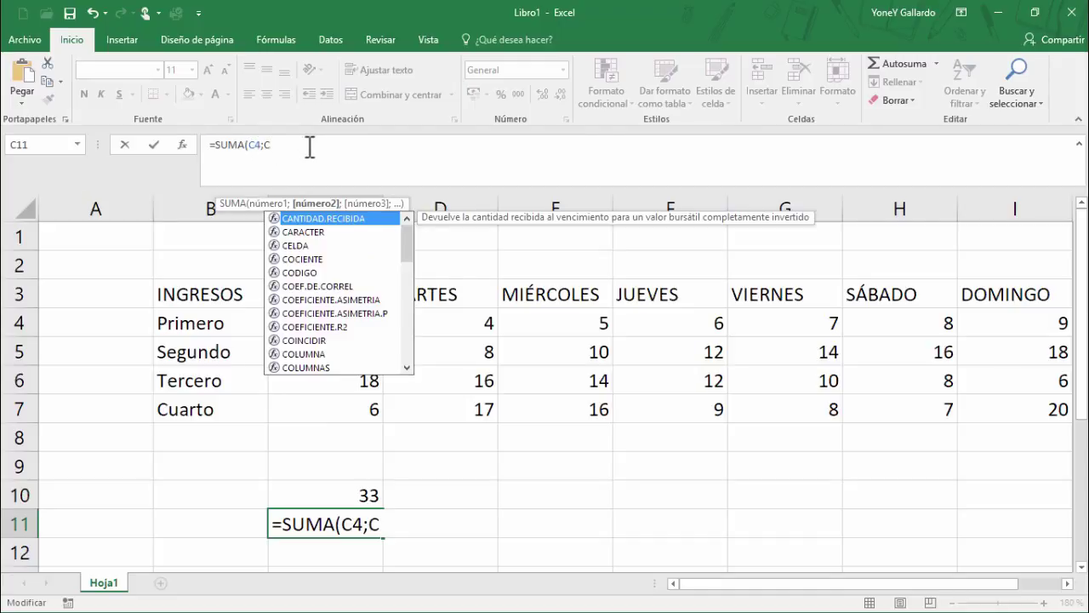
type("5")
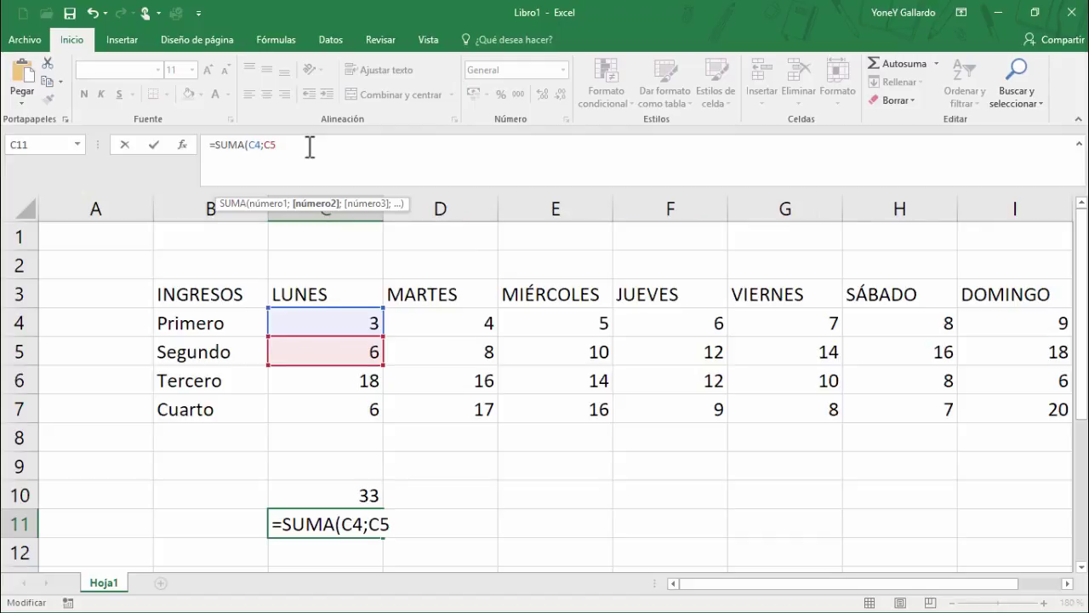
type(";")
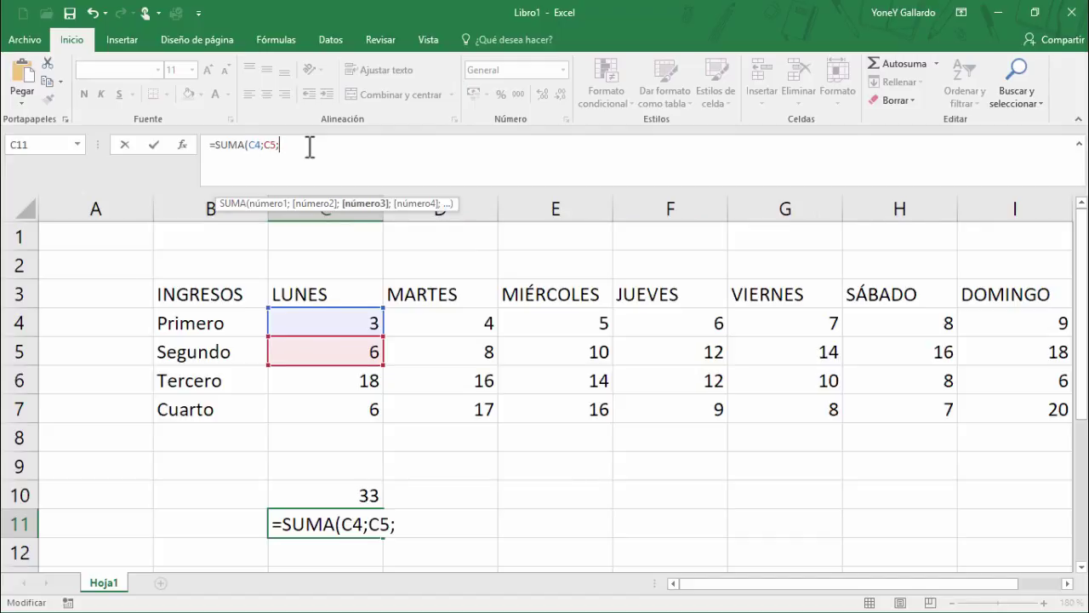
type("C6")
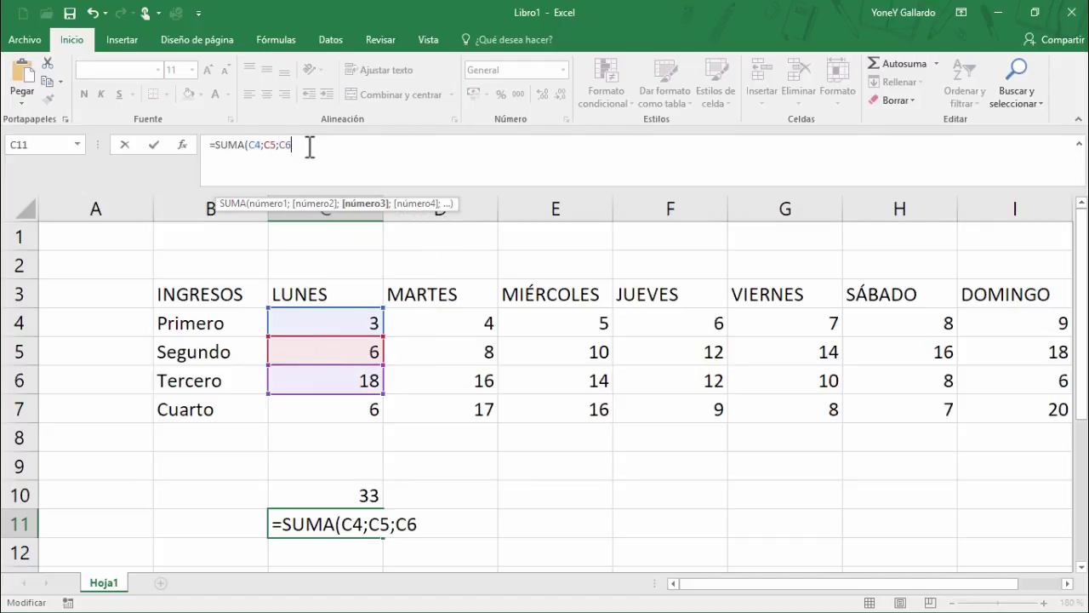
type(";")
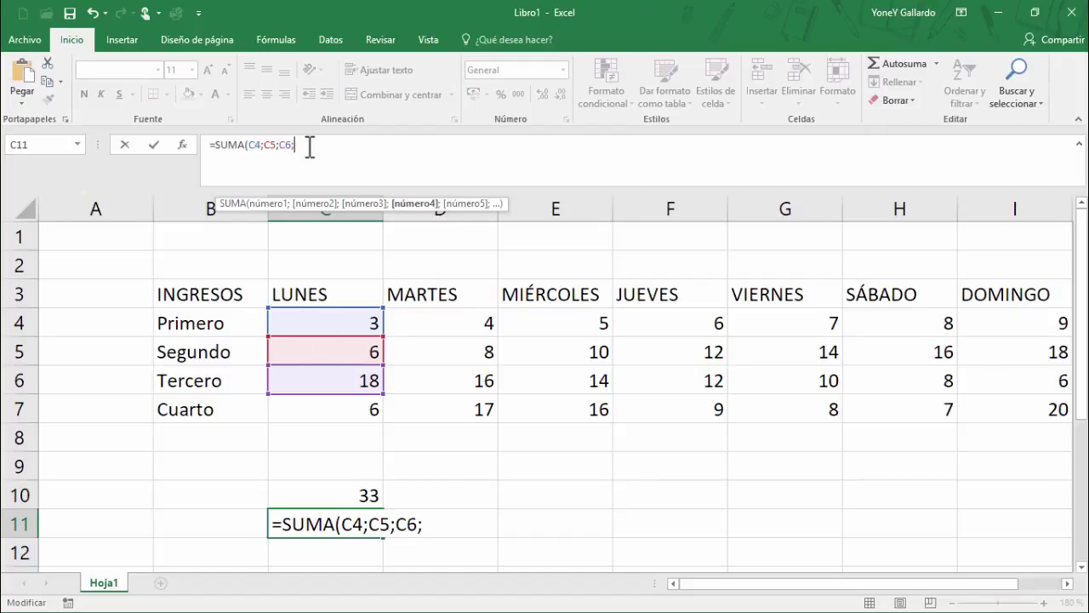
type("C7")
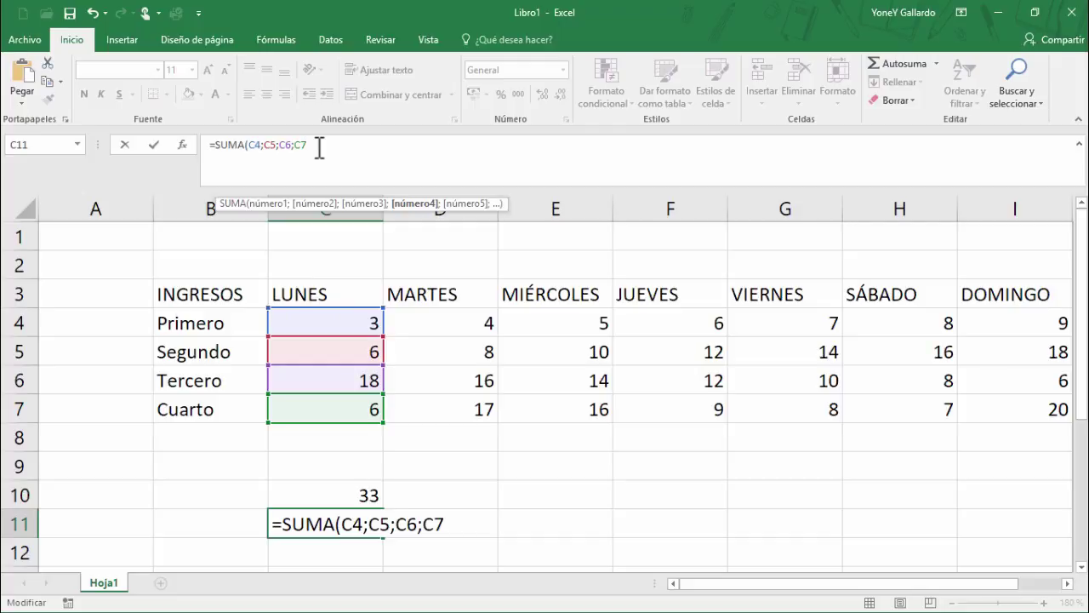
left_click(155, 144)
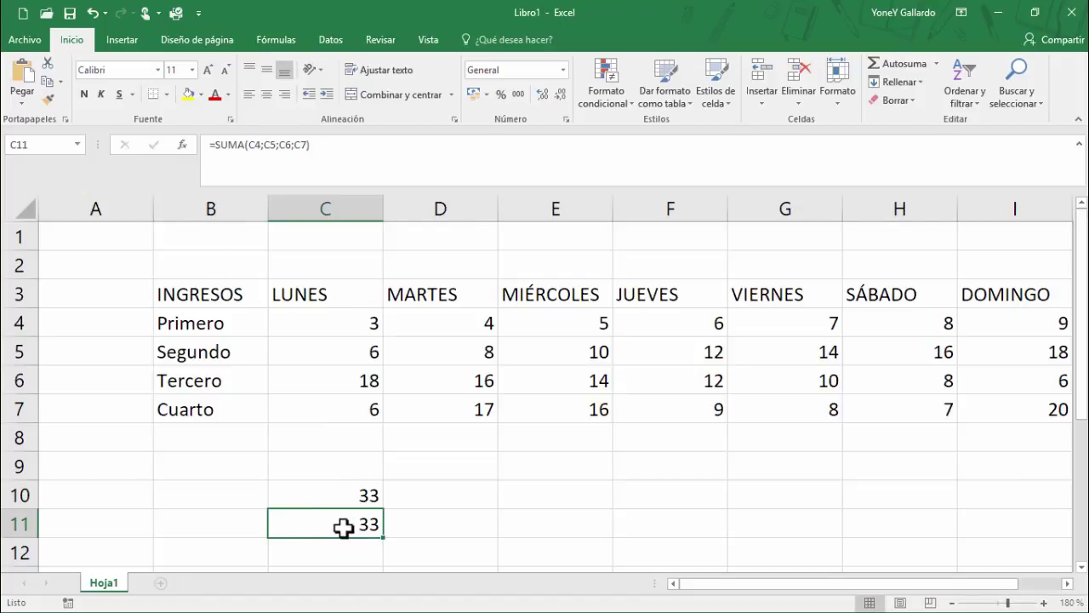
Step: Compare the addition formula in C10 with the SUMA formula in C11 and their results
left_click(358, 494)
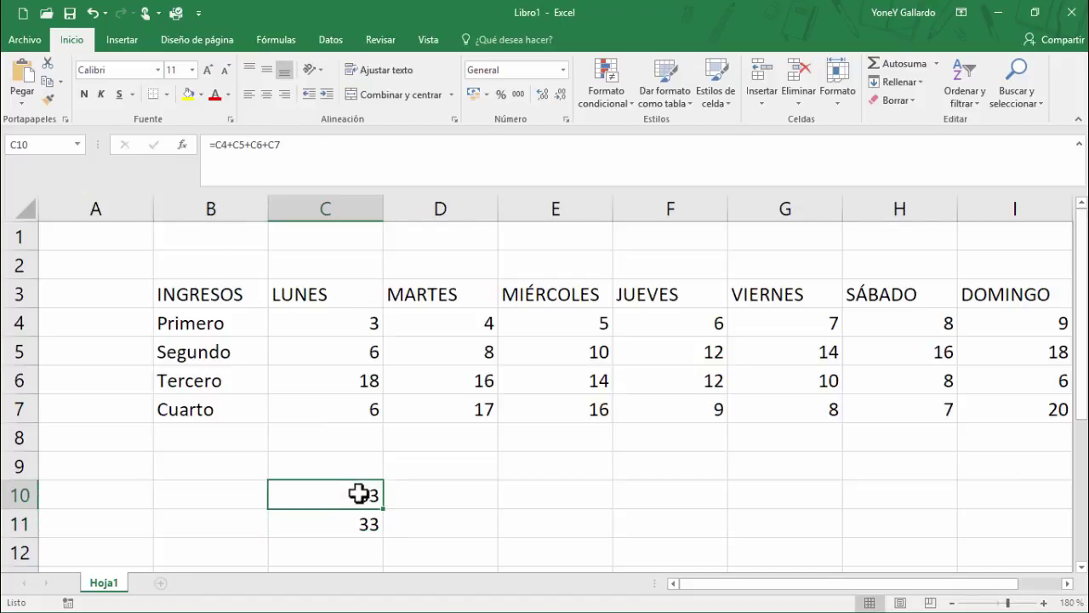
left_click(365, 525)
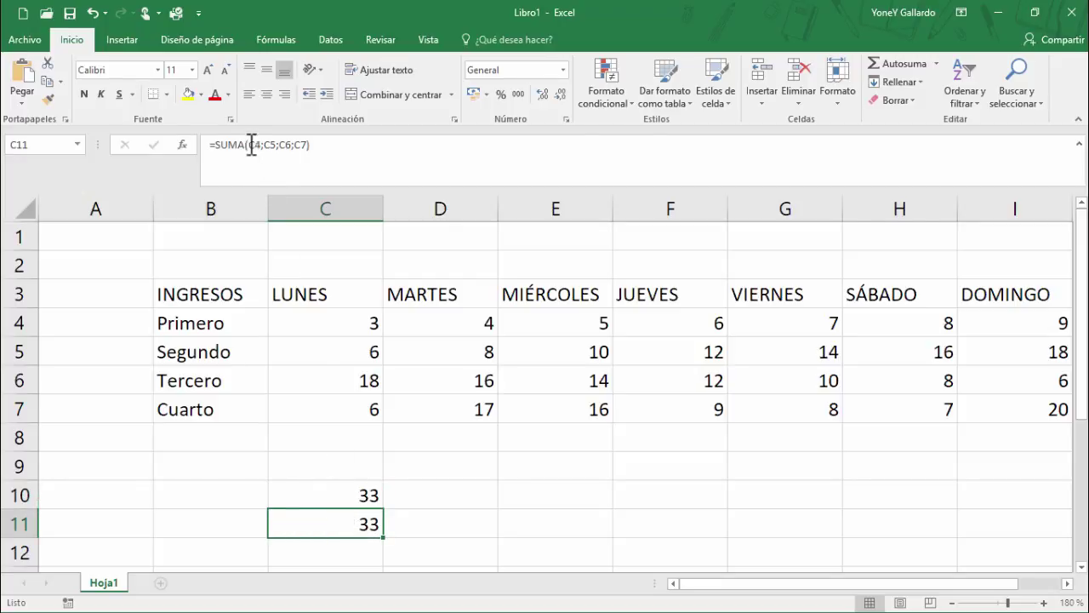
left_click(361, 494)
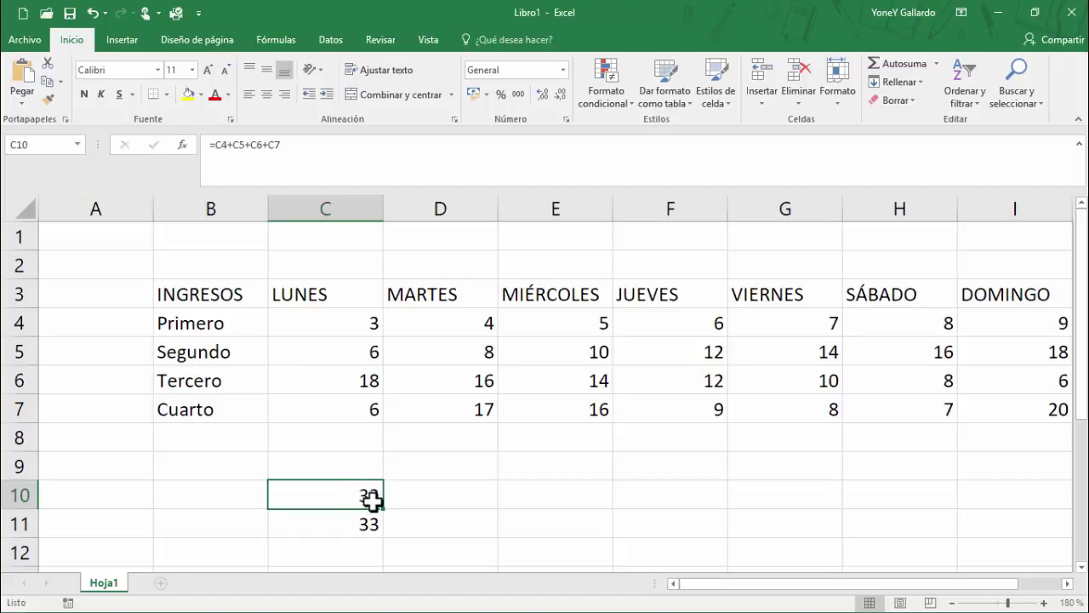
left_click(361, 519)
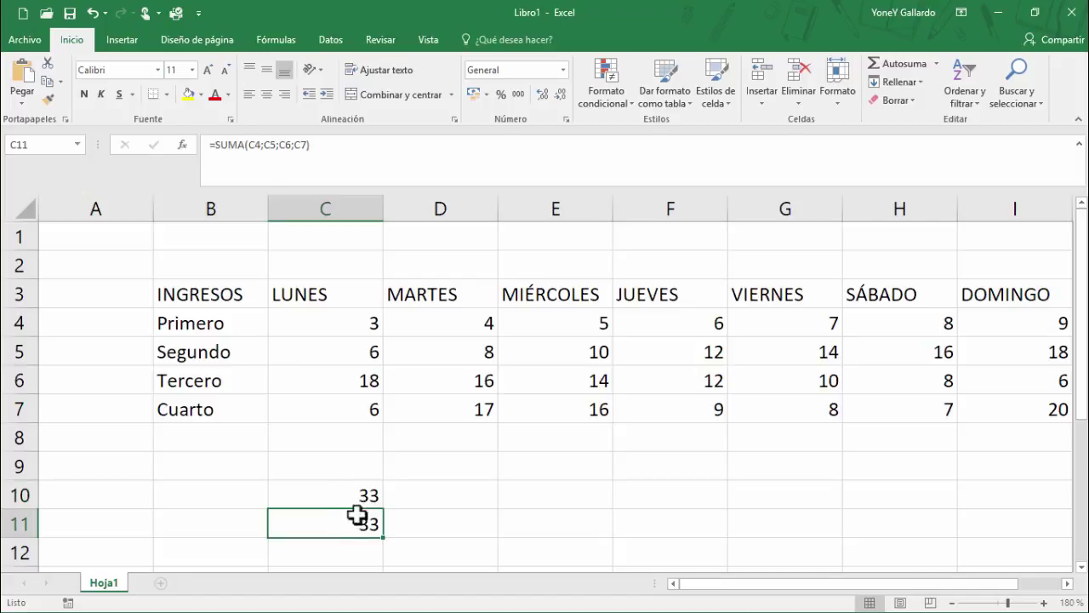
left_click(355, 495)
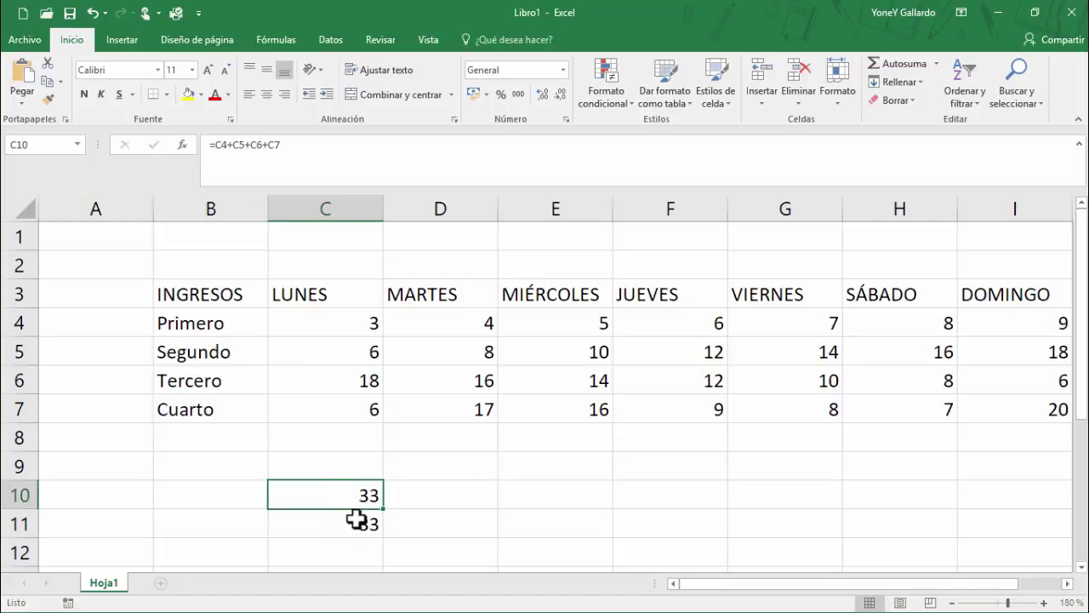
left_click(359, 521)
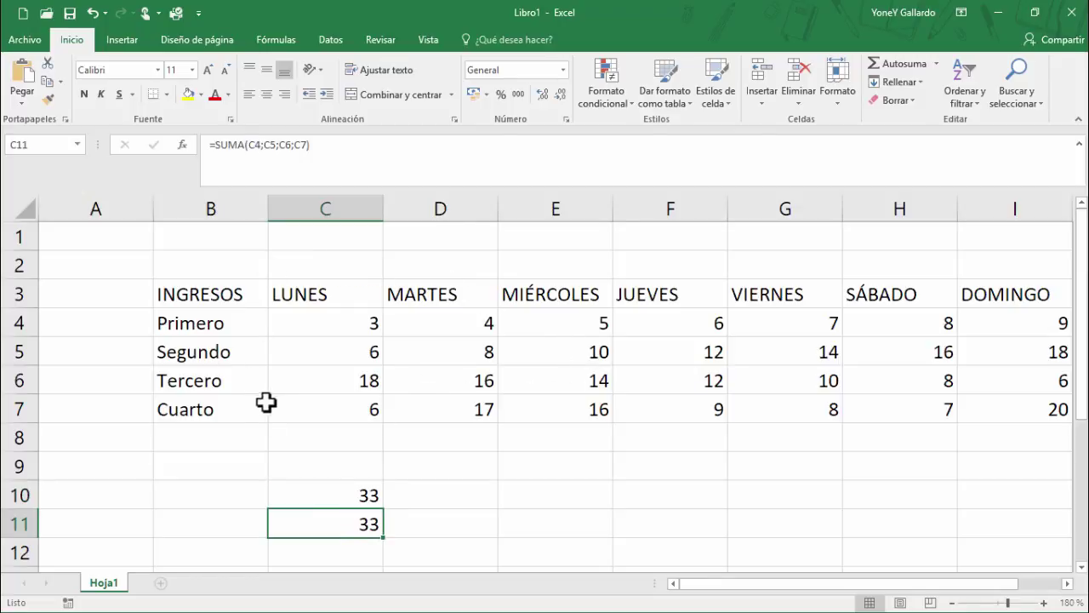
left_click_drag(349, 499, 345, 519)
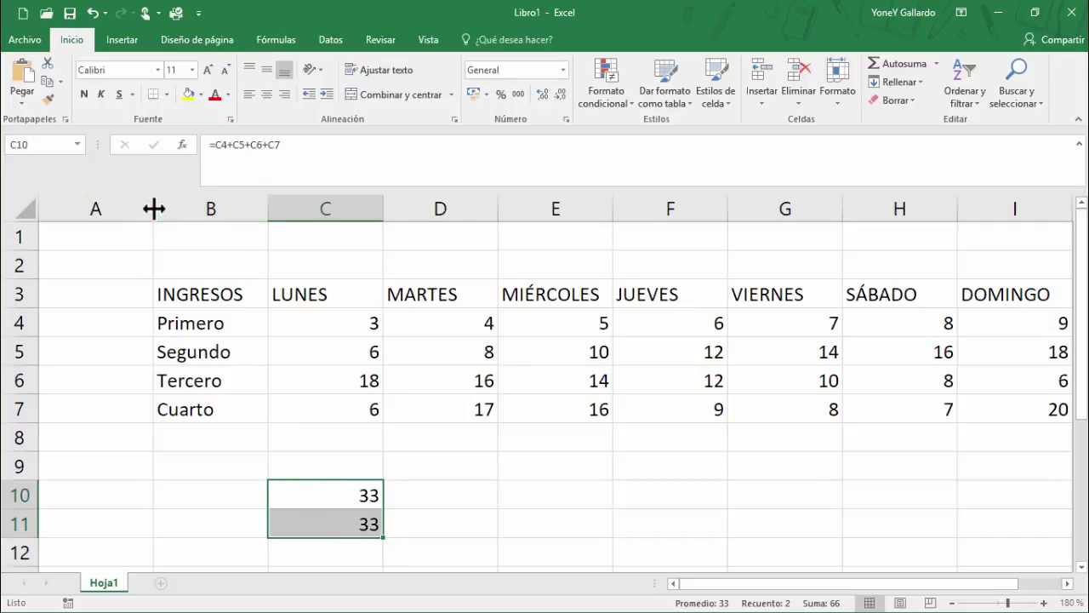
Step: Narrow the empty column A beside the INGRESOS table, and reselect the LUNES total in C10
left_click_drag(153, 209, 112, 209)
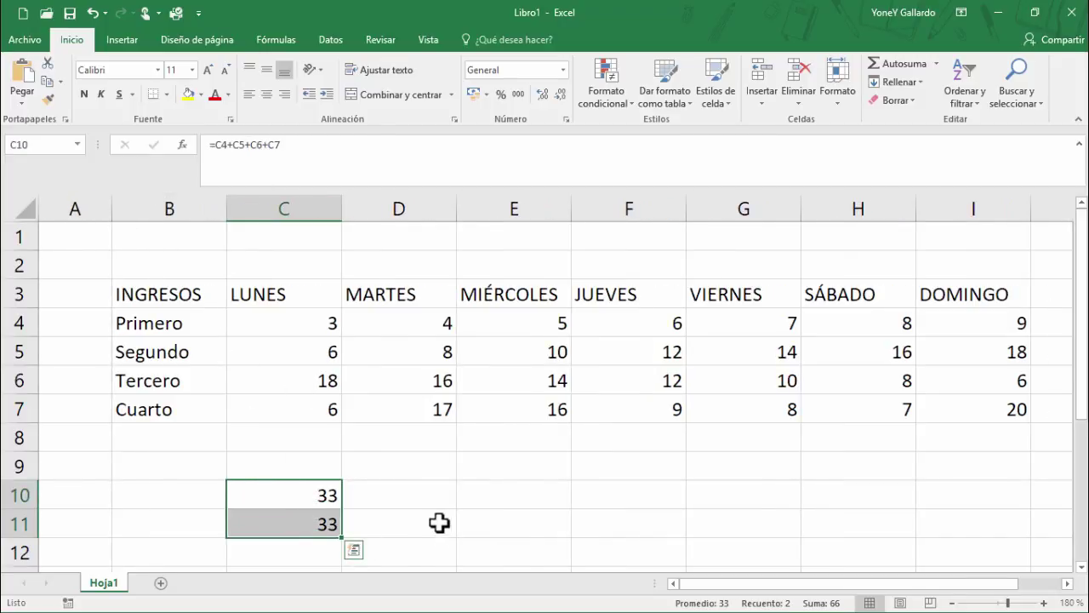
left_click(309, 493)
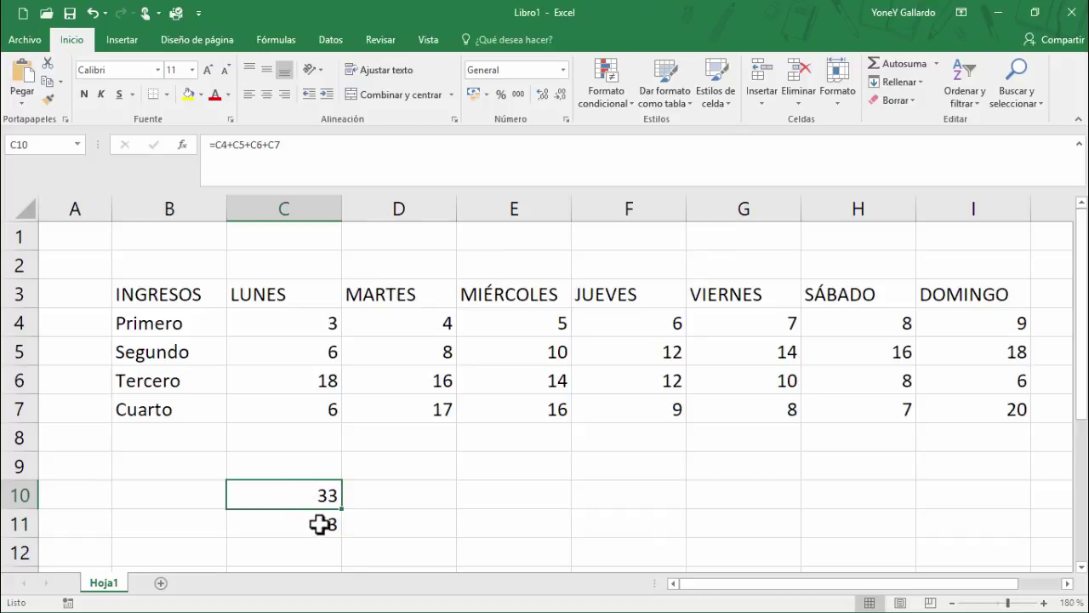
Step: Narrow the empty column A beside the INGRESOS table slightly further
left_click(306, 523)
left_click(300, 498)
left_click_drag(111, 212, 99, 211)
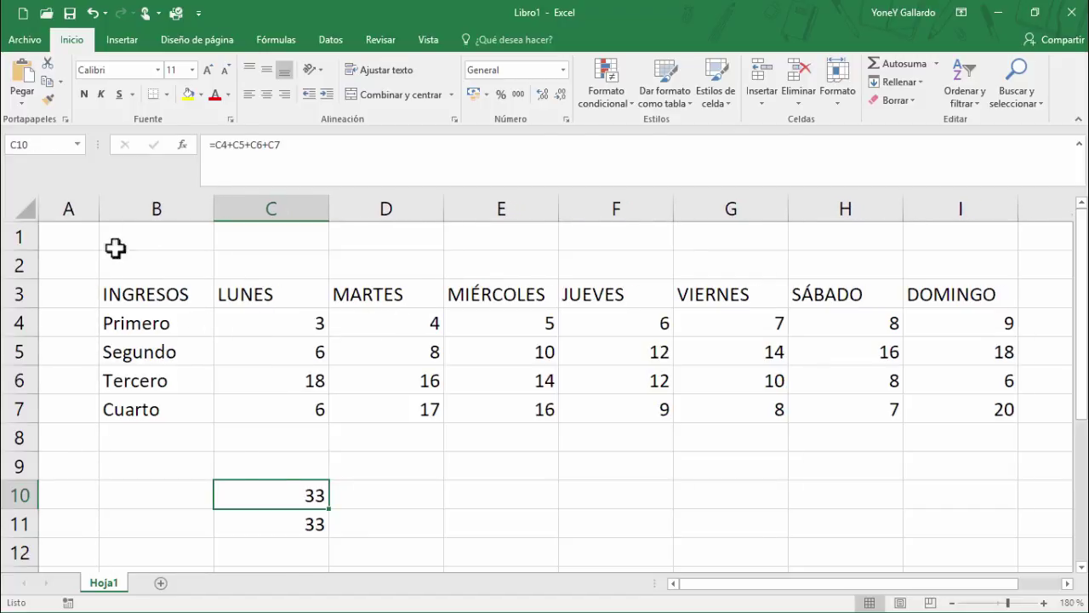
Step: Examine the addition formula in C10 against the SUMA formula in C11, including the cells that C11 references
left_click(298, 522)
left_click(308, 496)
left_click(315, 521)
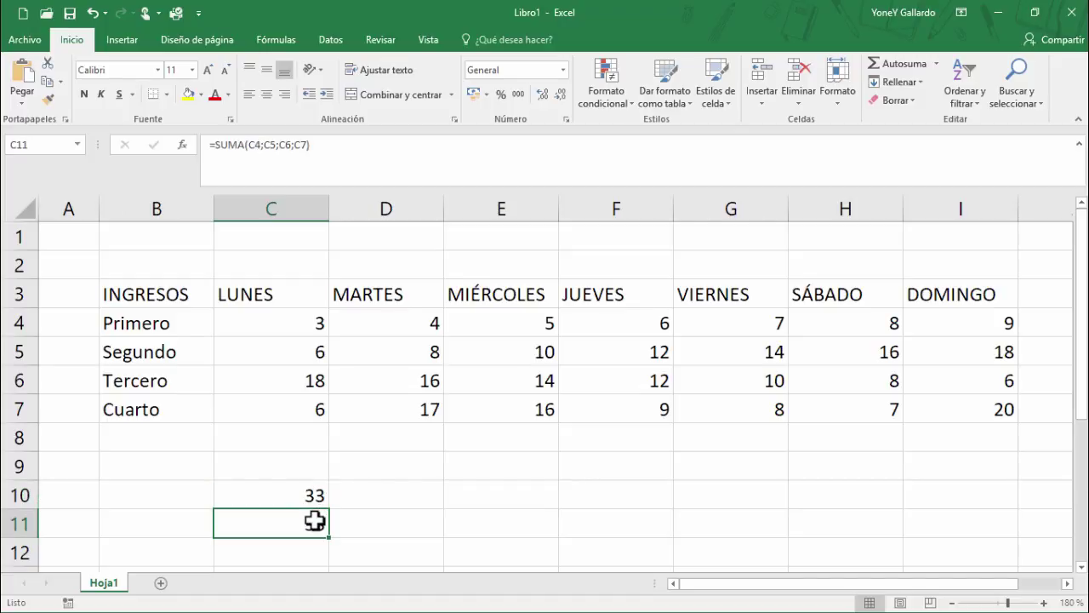
left_click(314, 498)
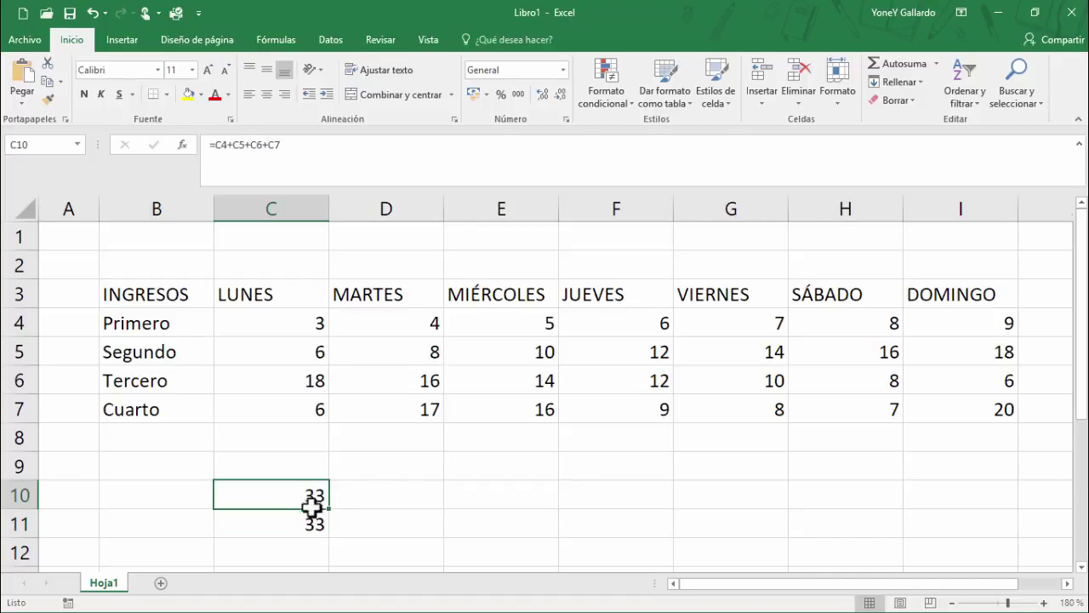
left_click(298, 521)
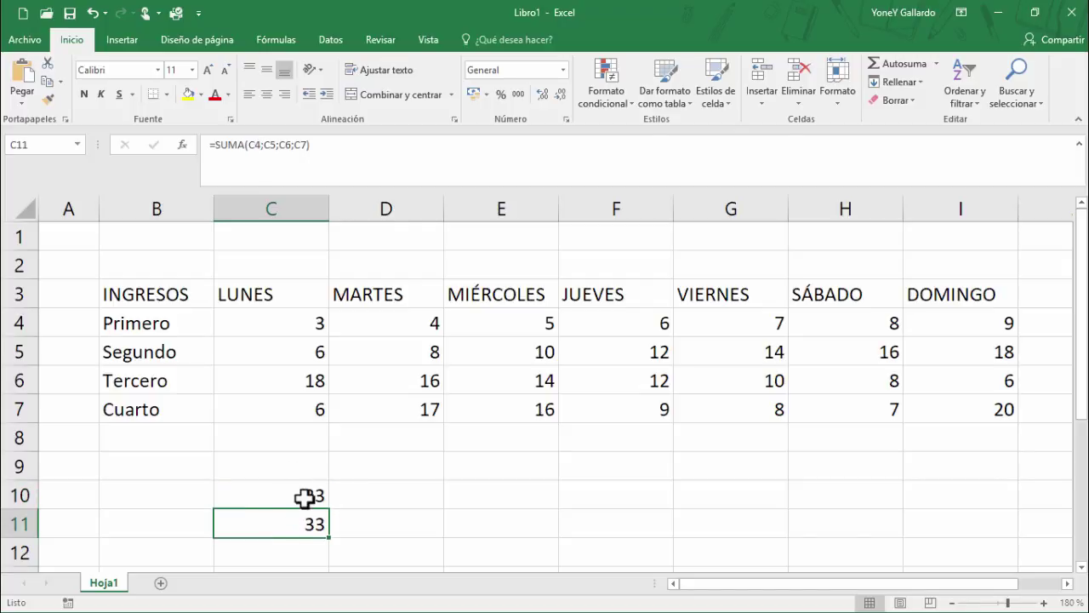
left_click(306, 496)
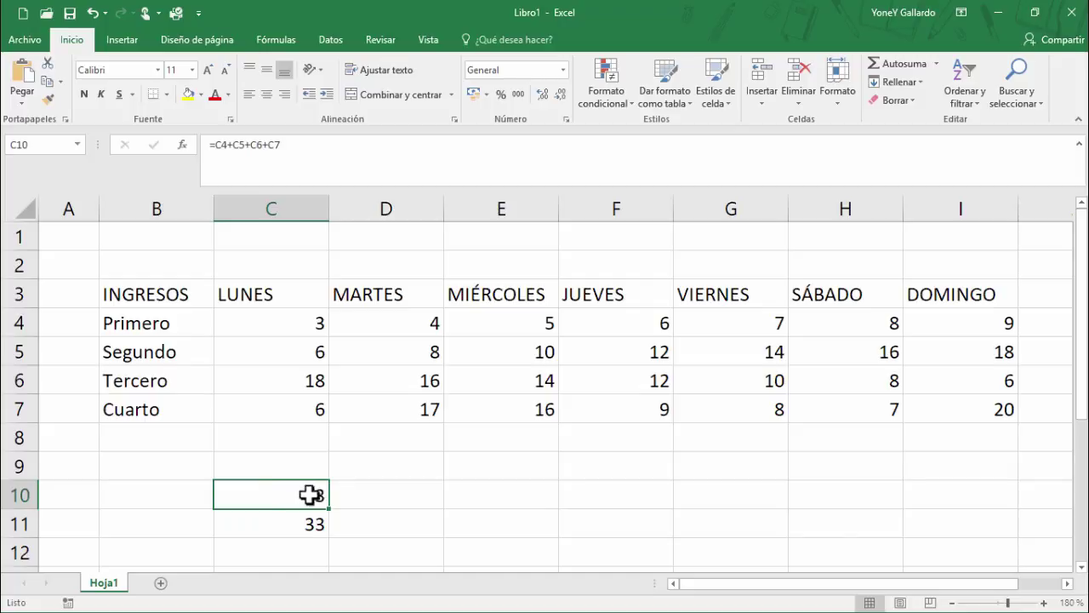
left_click(290, 523)
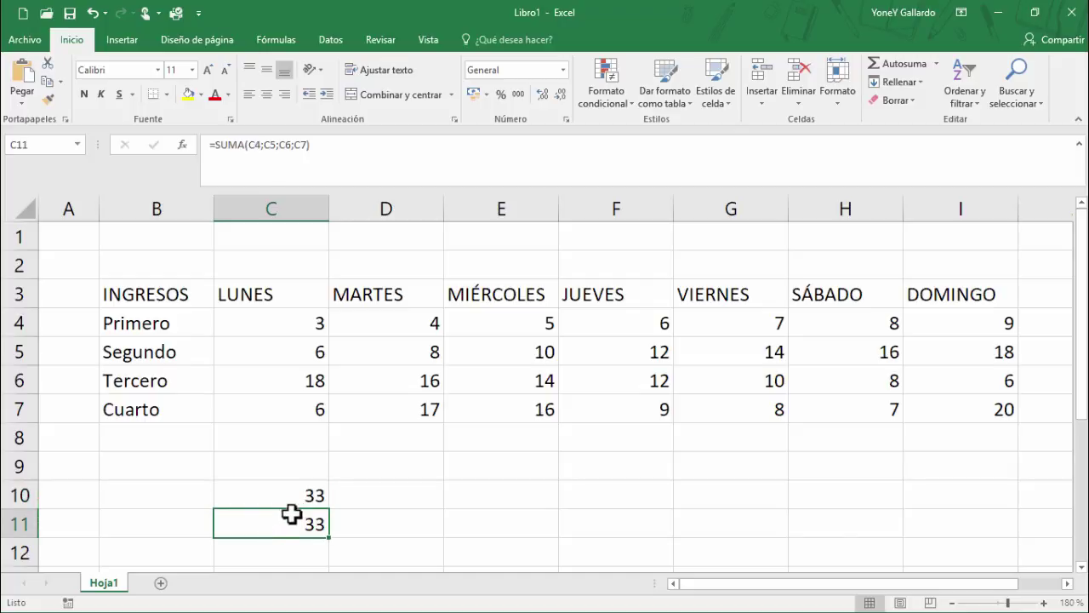
left_click(261, 146)
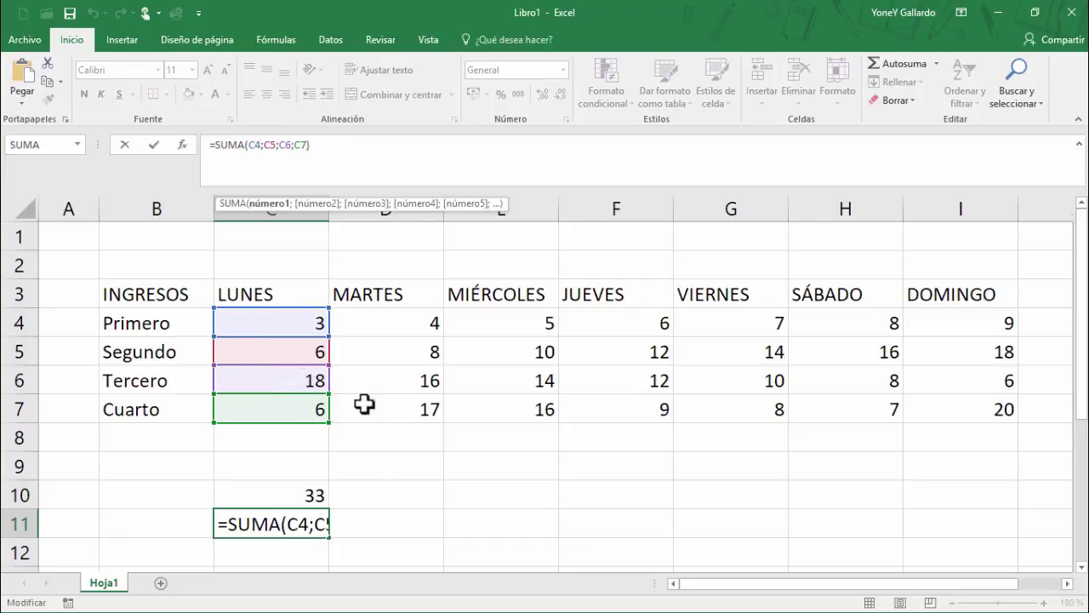
left_click(309, 527)
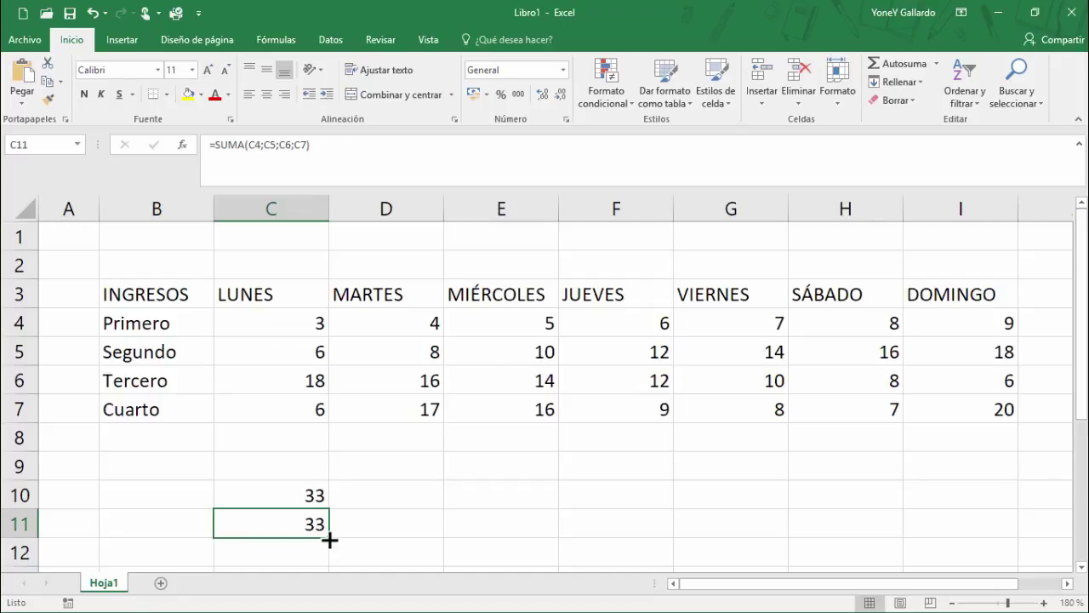
Step: Fill the C11 SUMA formula into D11 to total MARTES, and check it against the four MARTES values
left_click_drag(329, 537, 418, 534)
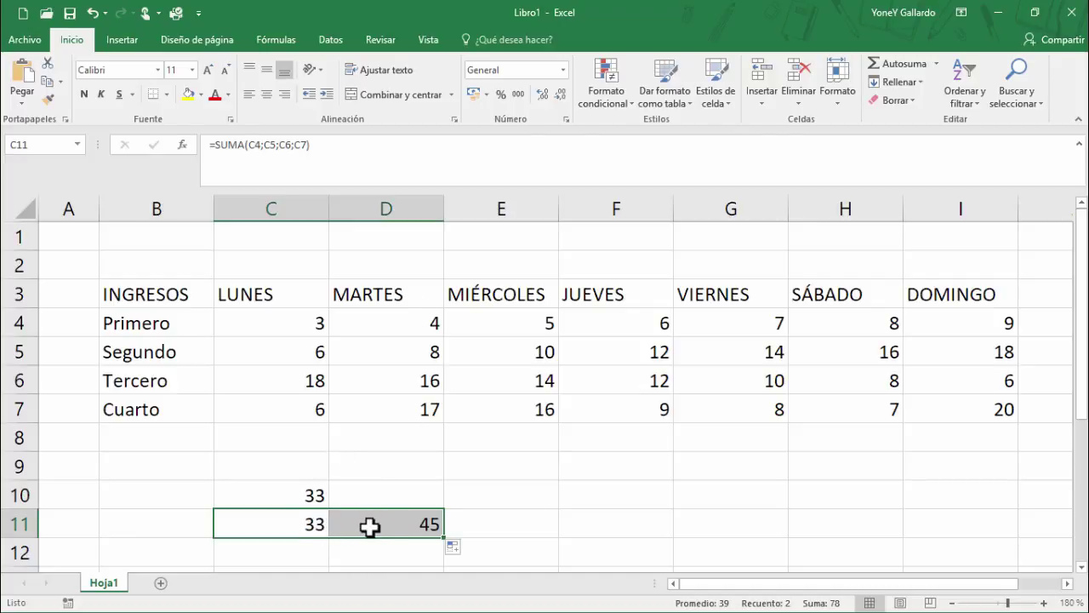
left_click(410, 323)
left_click(412, 358)
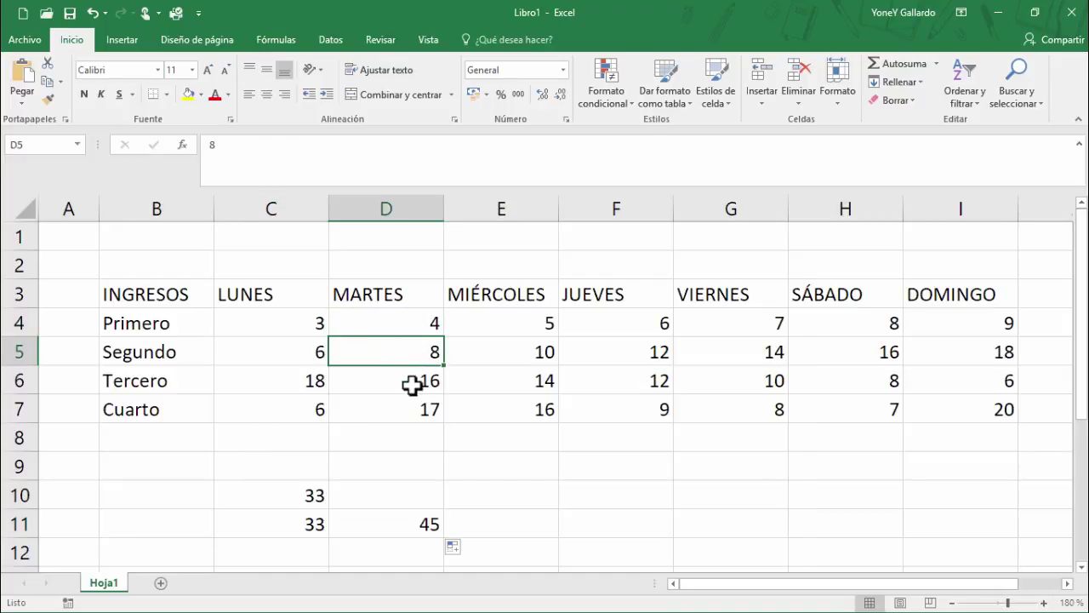
left_click(413, 383)
left_click(413, 417)
left_click(426, 528)
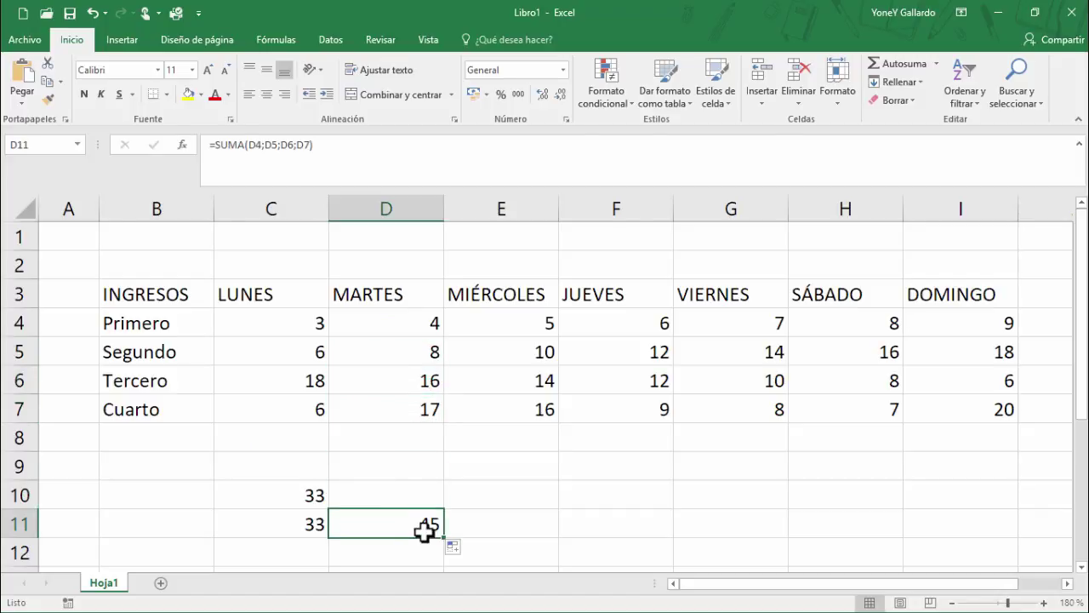
Step: Clear the LUNES addition formula from C10
left_click(311, 494)
key("Delete")
Step: Fill the D11 SUMA formula across to I11 for the remaining days, and inspect the MIÉRCOLES and JUEVES formulas
left_click(392, 523)
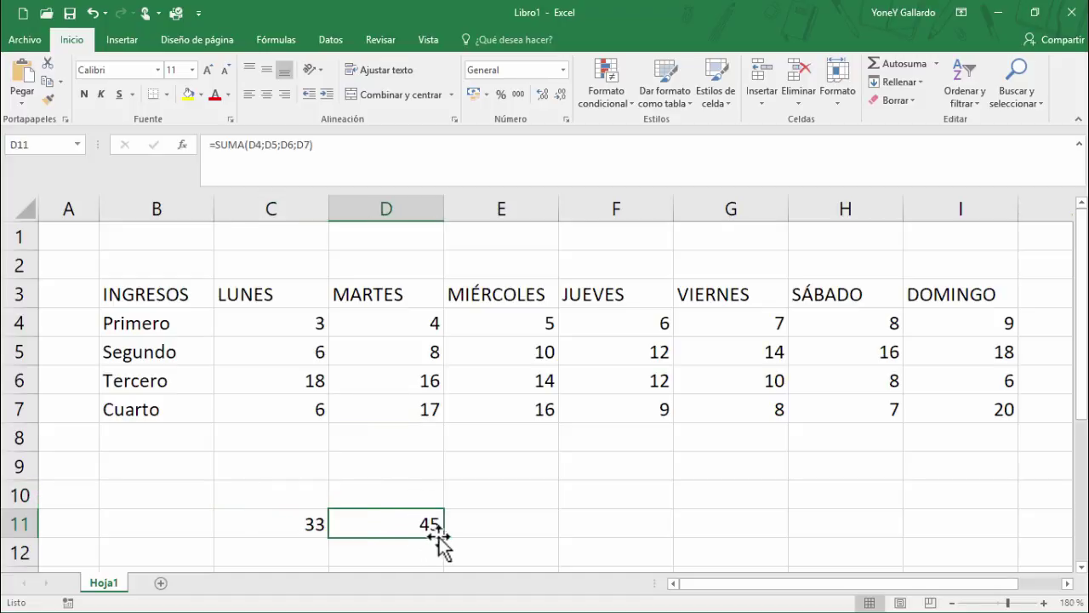
left_click_drag(443, 537, 973, 522)
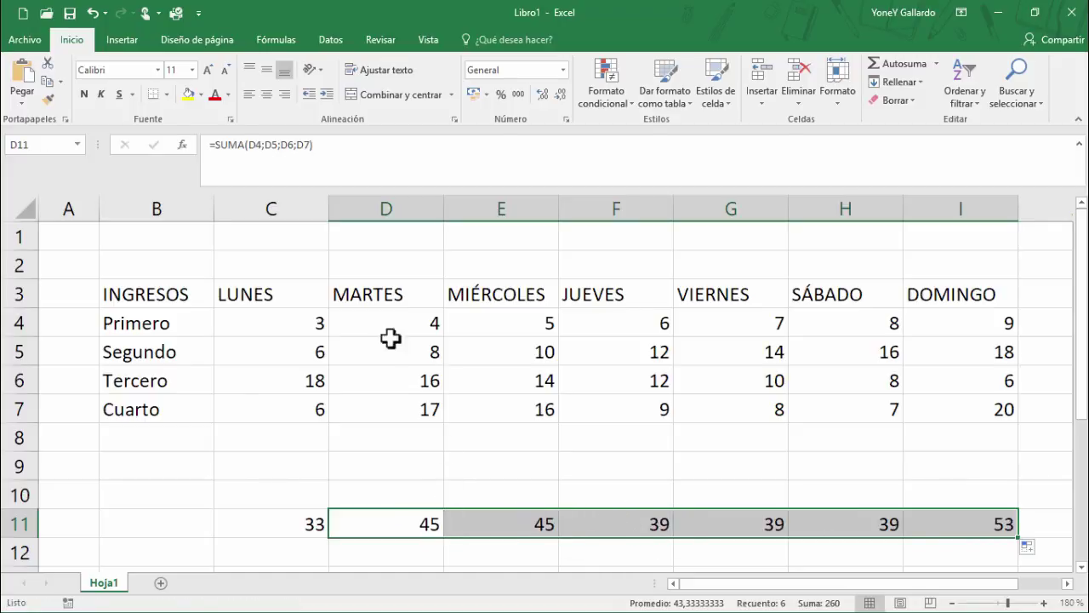
left_click(492, 521)
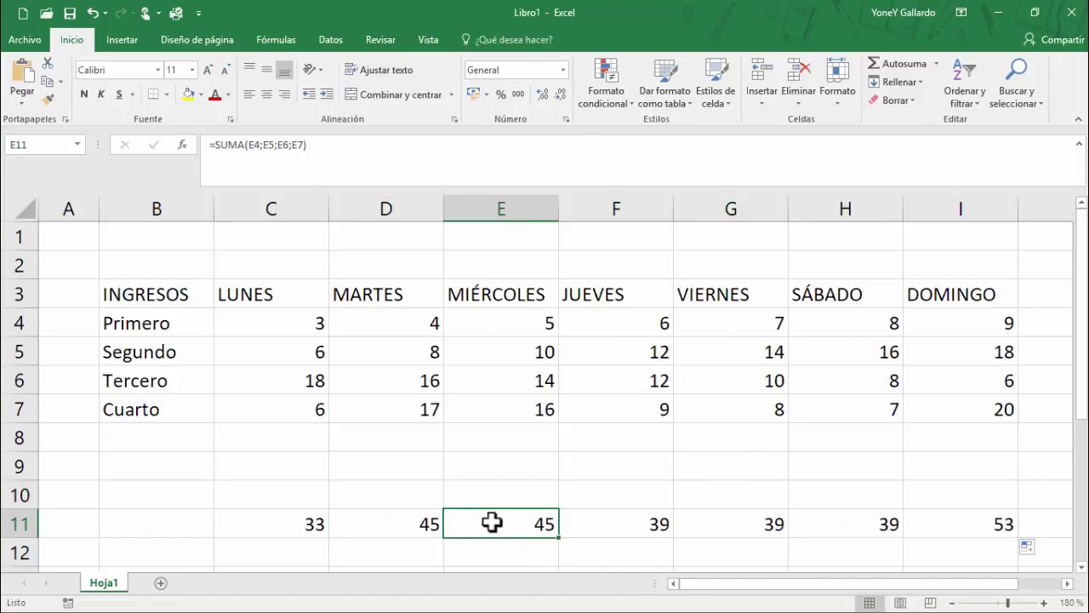
left_click(640, 526)
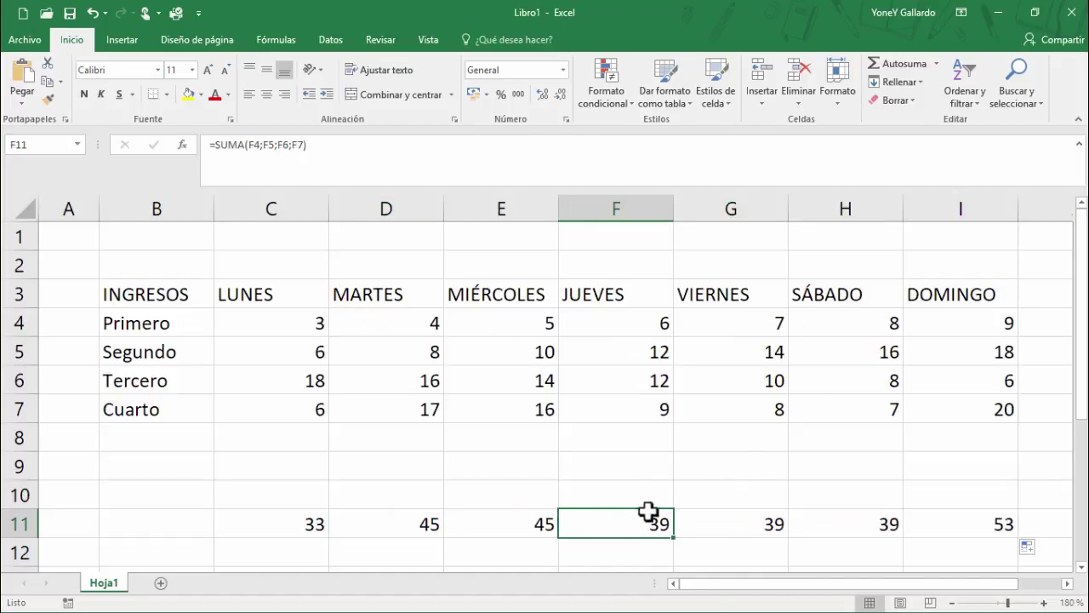
Step: Change the Tercero value for JUEVES to 2 and the Segundo value for SÁBADO to 9
left_click(655, 383)
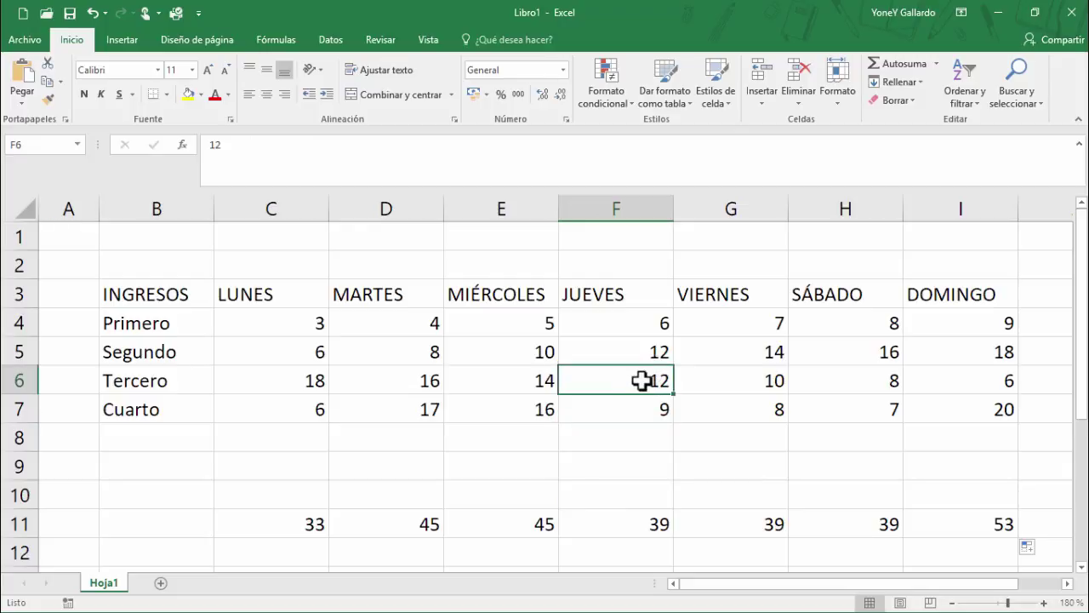
type("2")
key("Return")
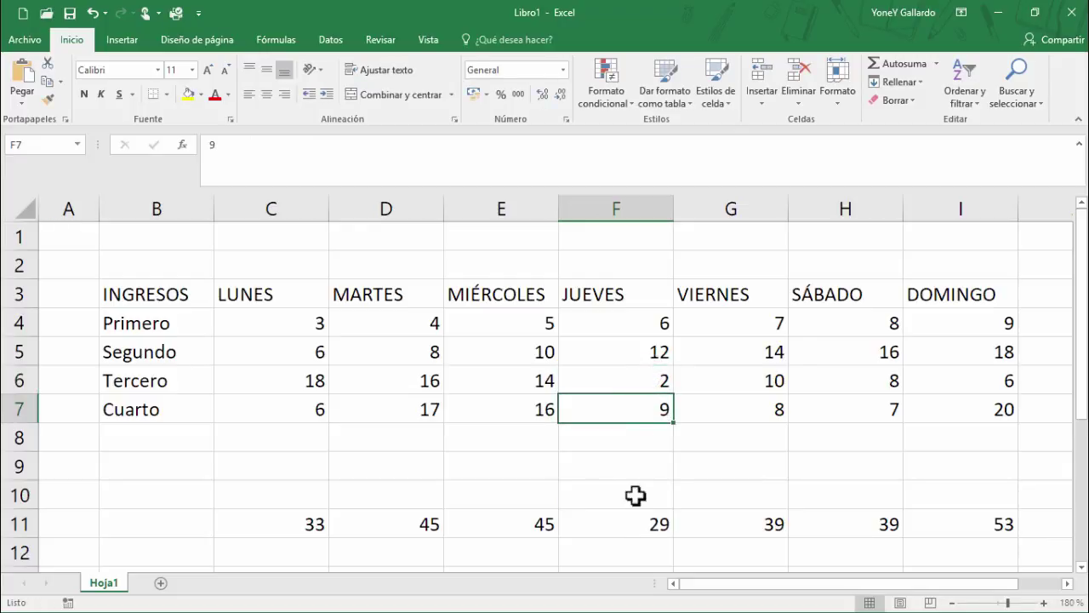
left_click(882, 355)
type("9")
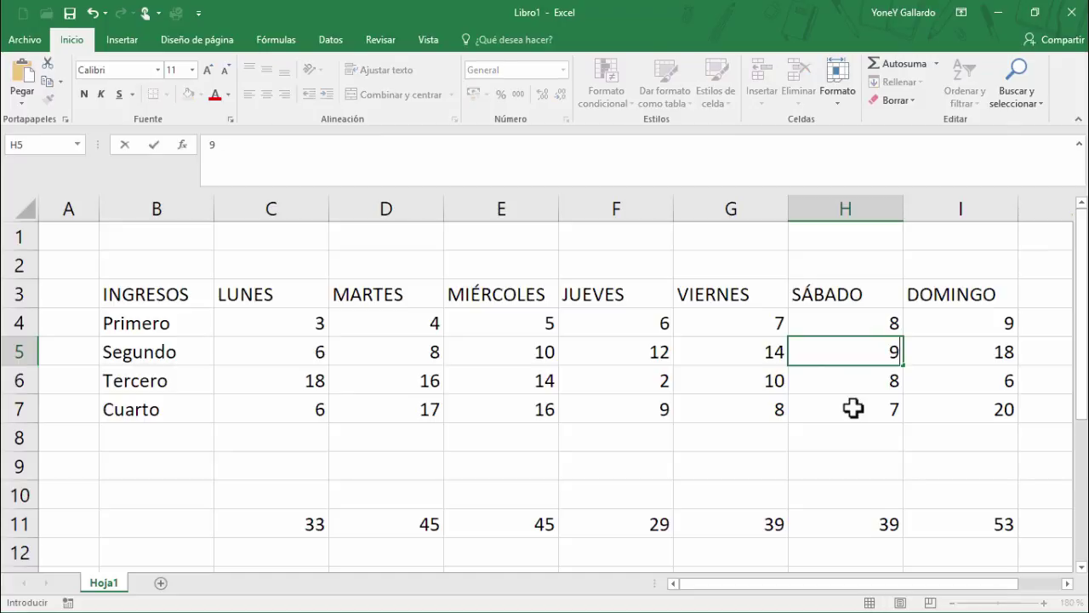
key("Return")
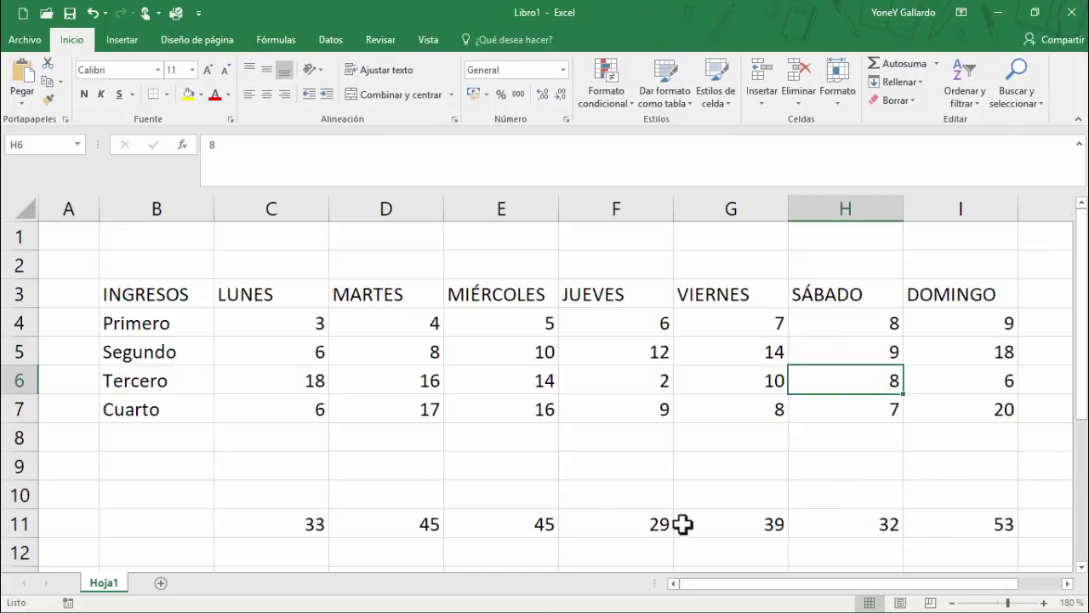
Step: Change the Segundo value for MIÉRCOLES to 7
left_click(483, 522)
left_click(529, 354)
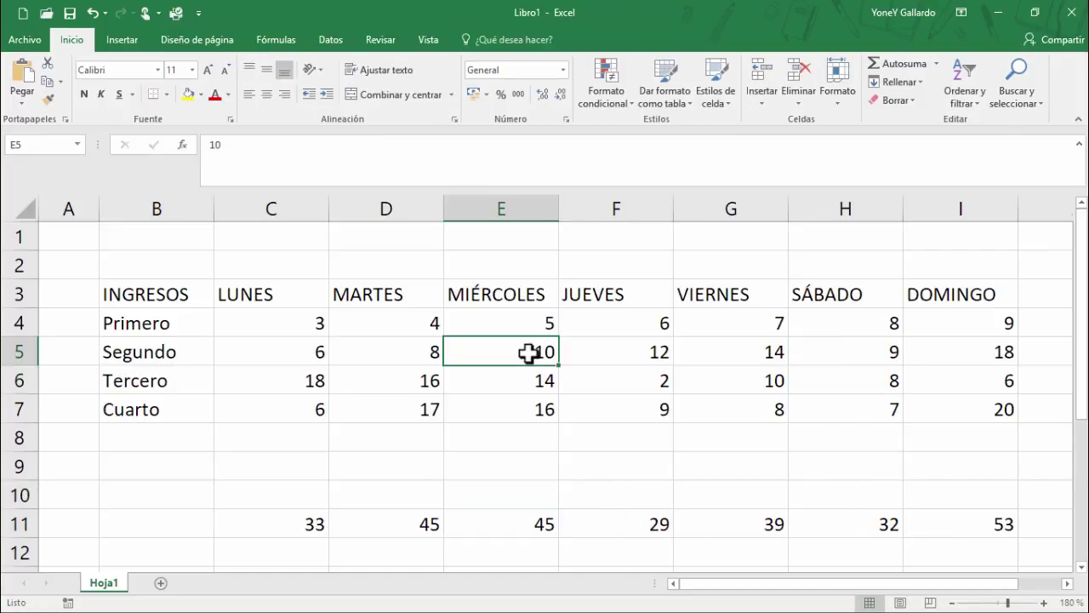
type("7")
key("Return")
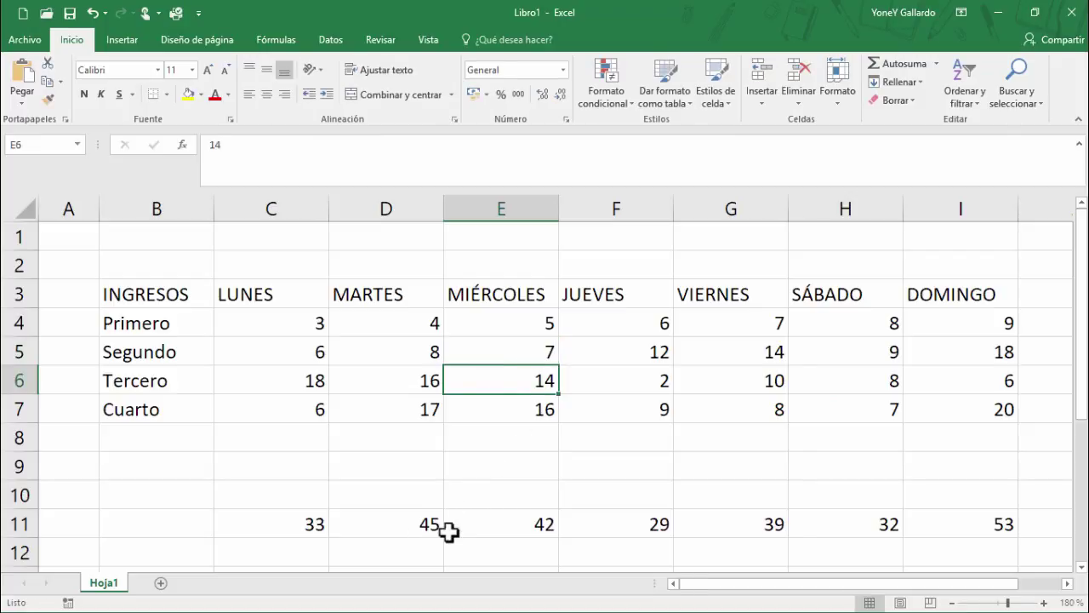
Step: Examine how the cell references in the row 11 SUMA formulas shift from column to column of the table
left_click(525, 521)
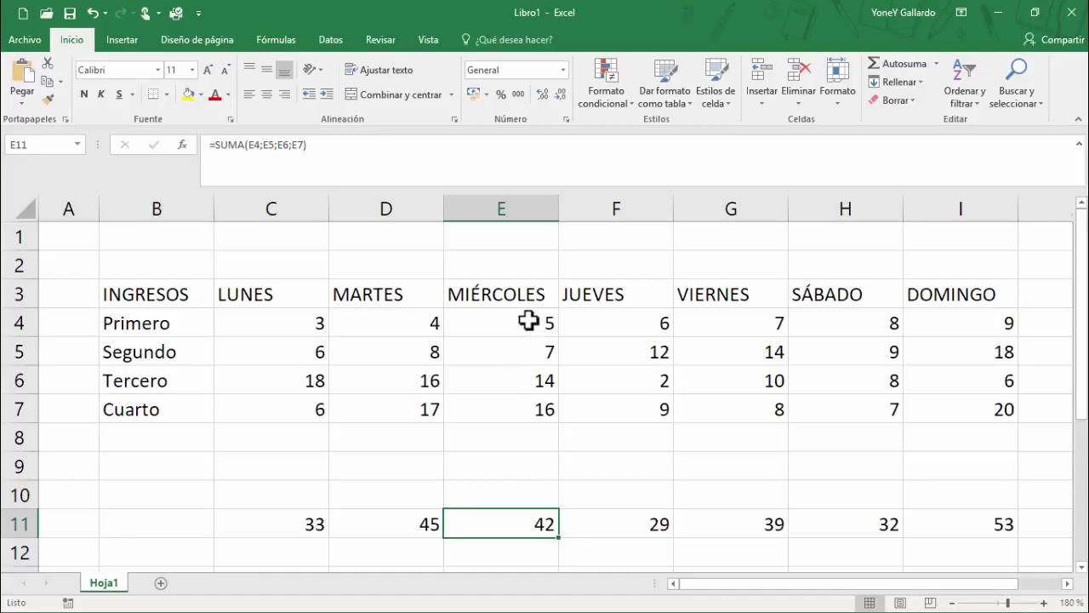
left_click(407, 523)
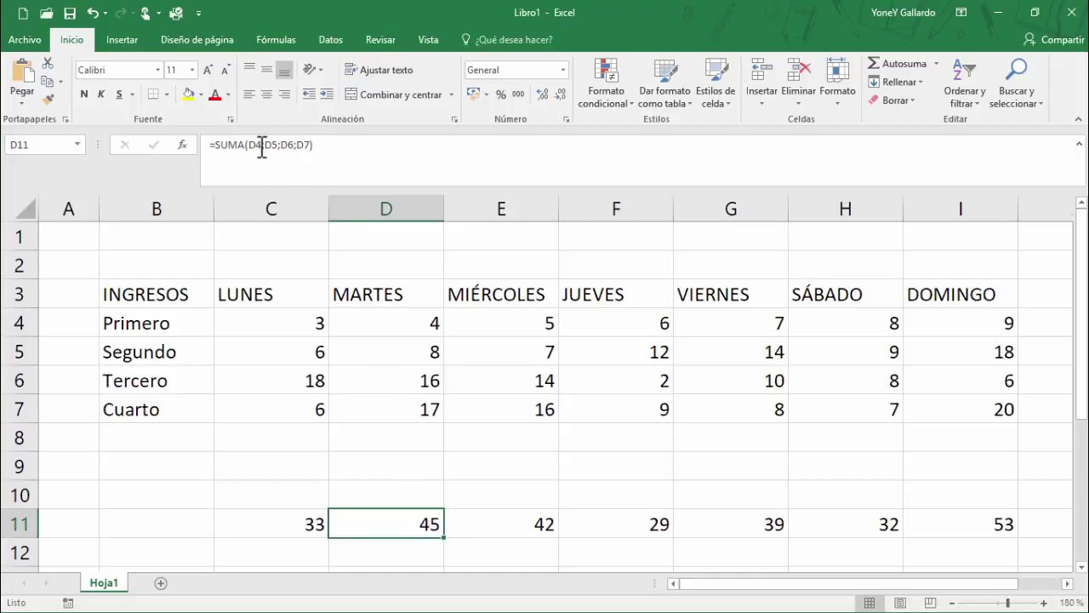
left_click(294, 522)
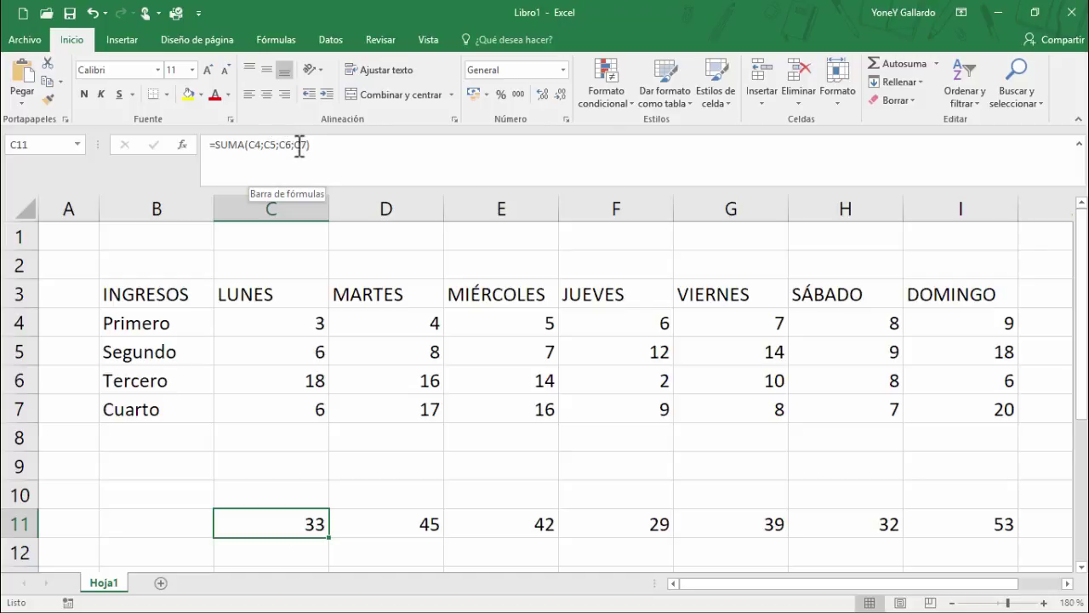
left_click(392, 524)
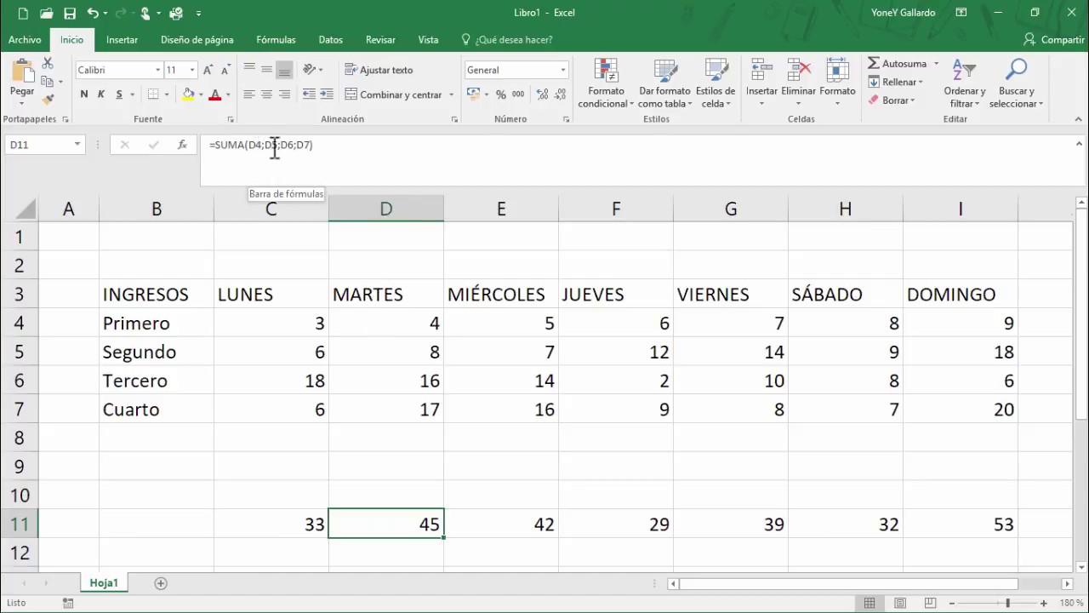
left_click(539, 528)
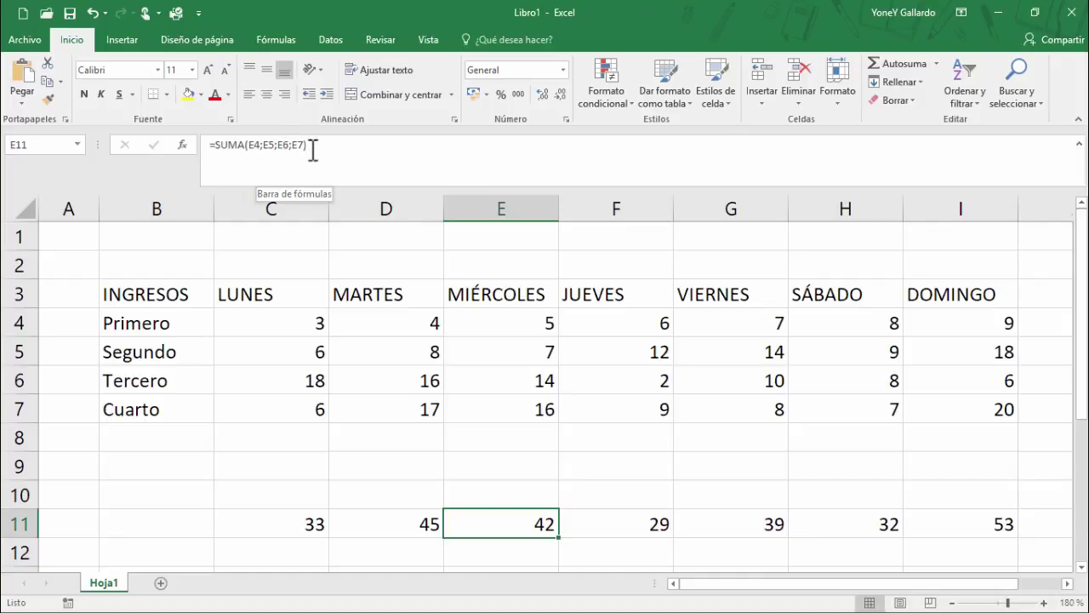
left_click(611, 521)
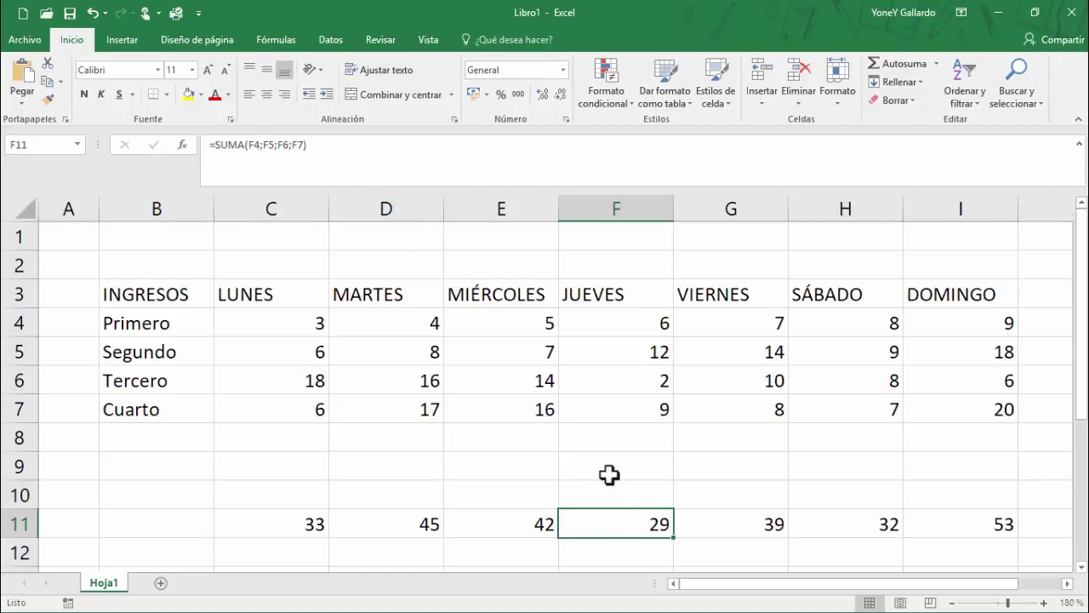
left_click_drag(326, 528, 946, 525)
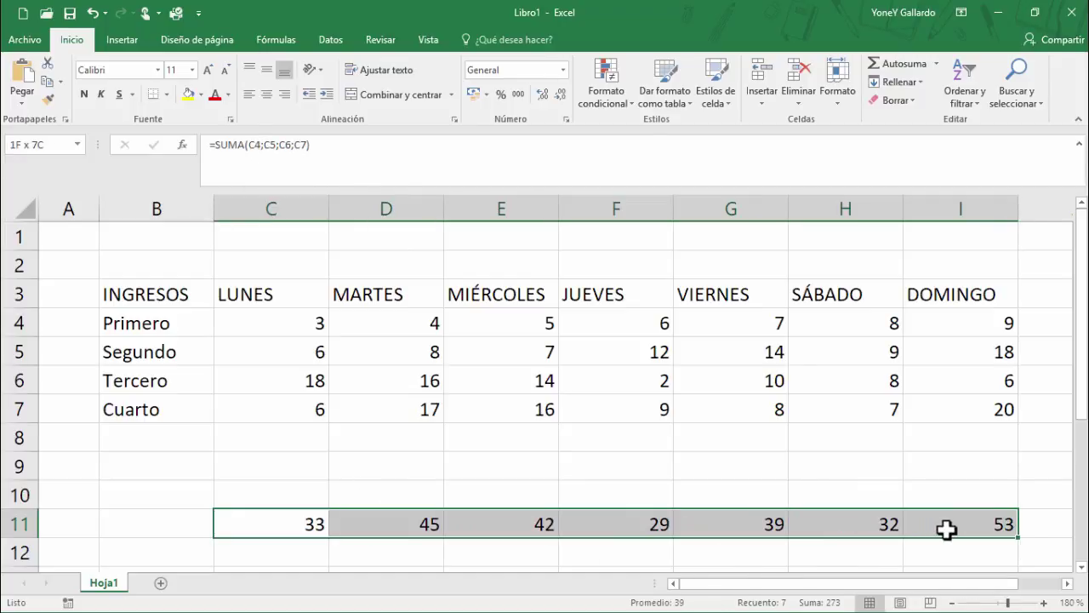
left_click(497, 554)
left_click_drag(307, 528, 948, 519)
left_click(423, 526)
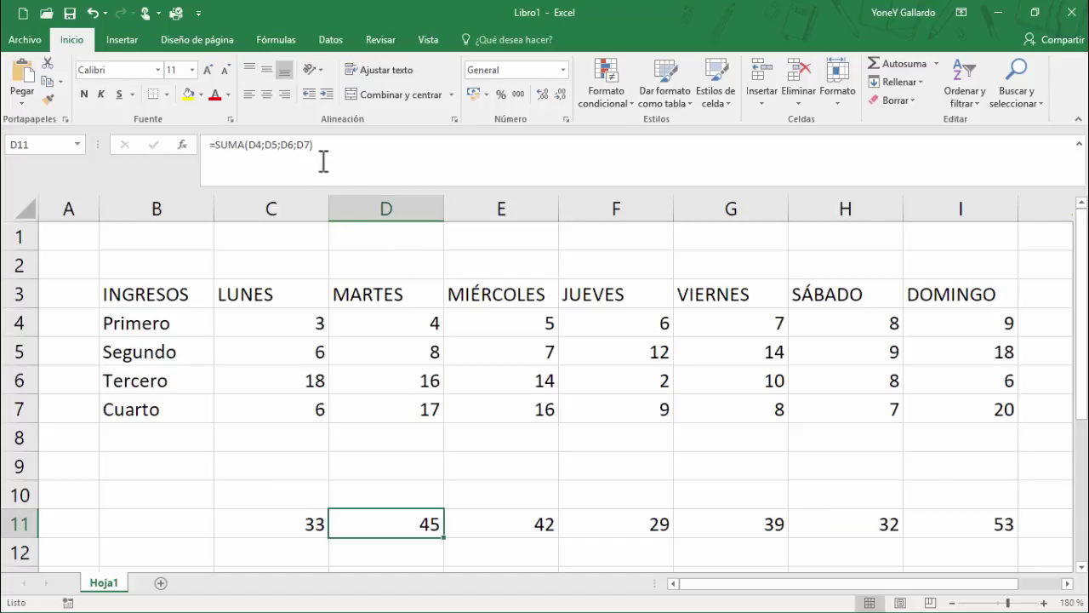
left_click(519, 526)
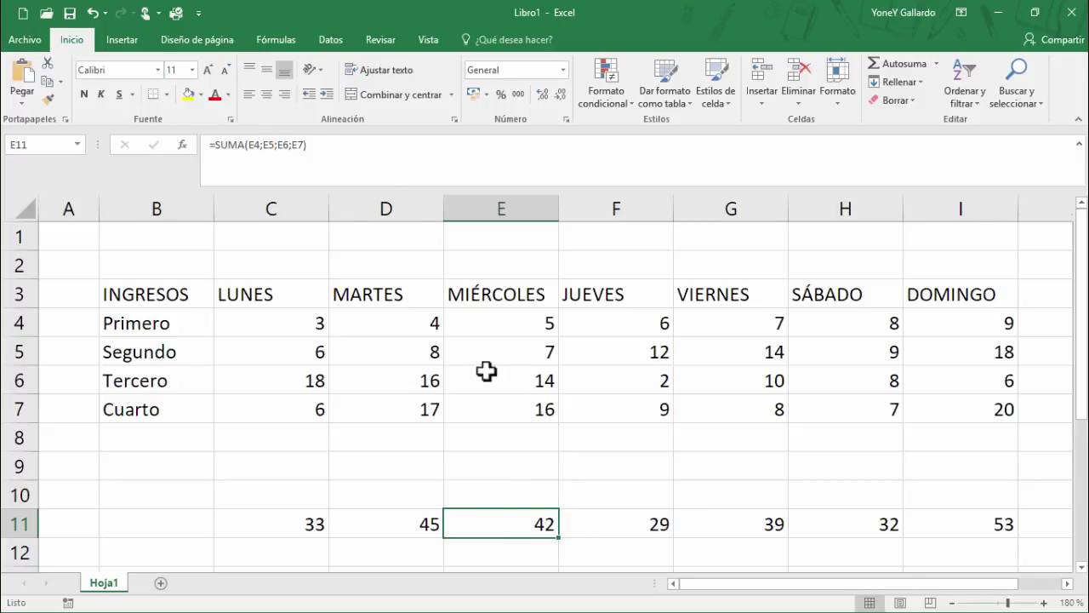
left_click(300, 523)
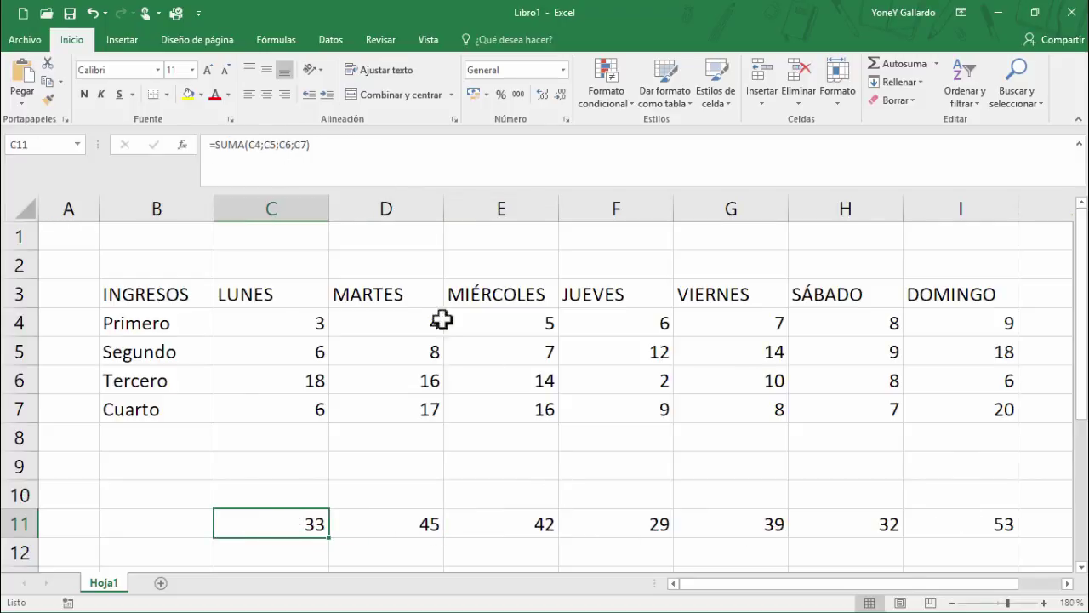
left_click_drag(248, 301, 926, 454)
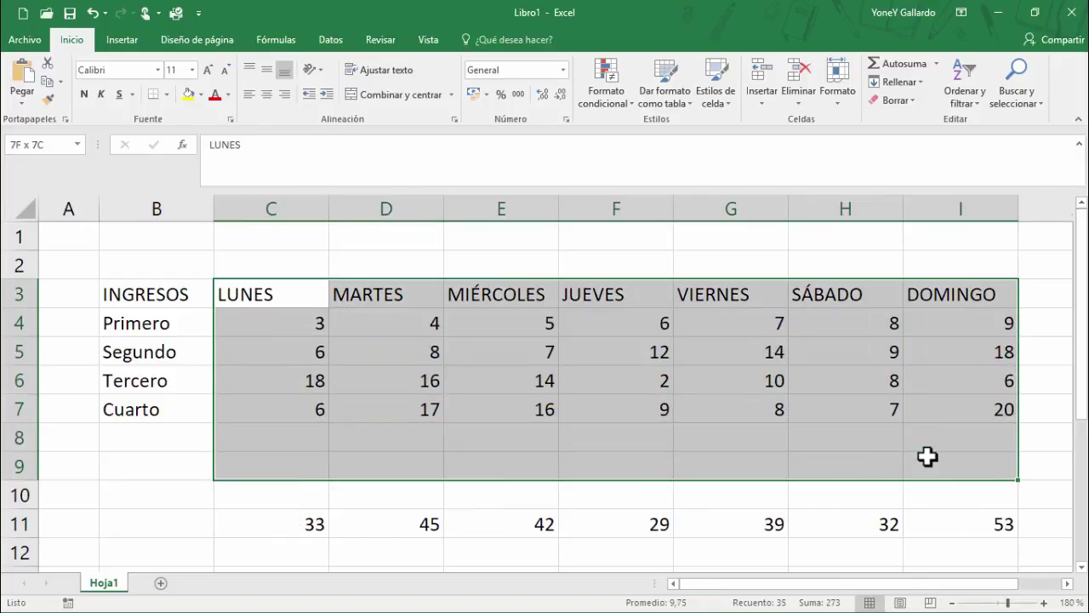
Step: Clear the copied SUMA totals from D11:I11, and reselect the LUNES total in C11
left_click(876, 519)
left_click_drag(970, 535, 445, 522)
key("Delete")
left_click(305, 529)
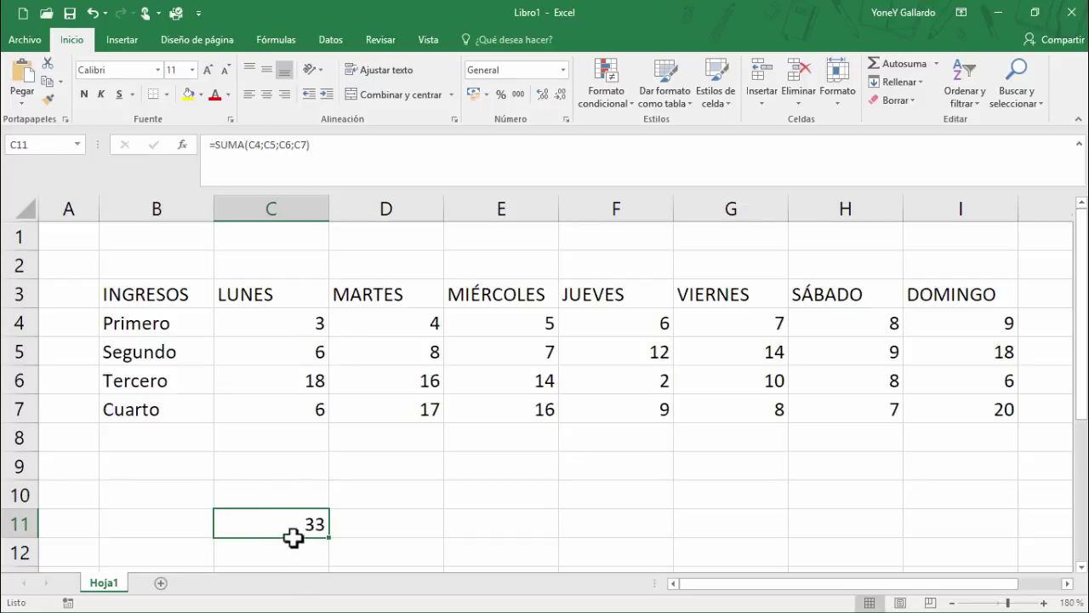
left_click(514, 527)
left_click(315, 527)
left_click(394, 525)
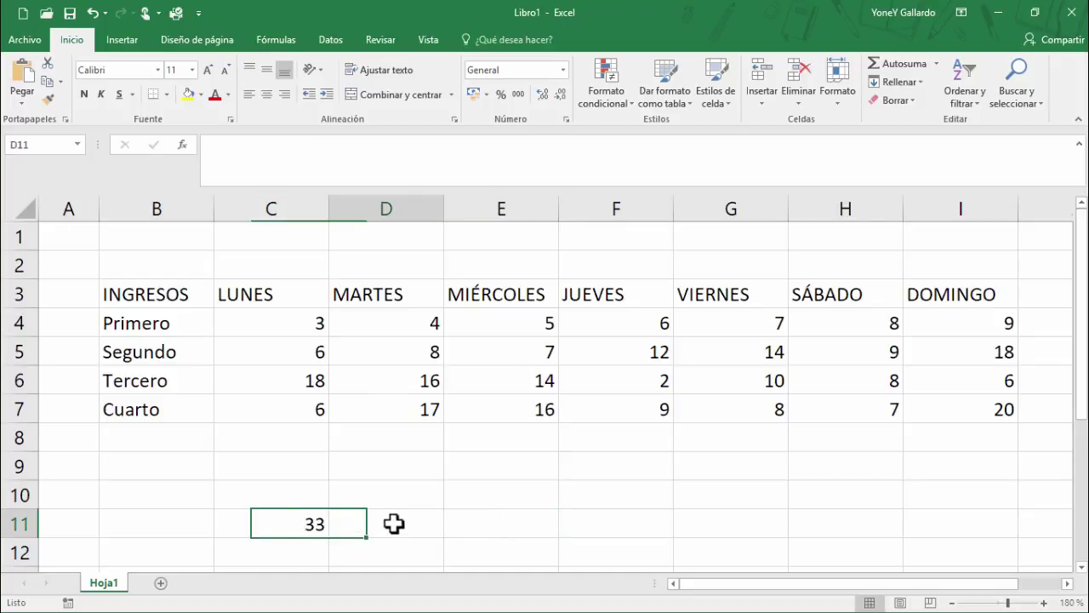
left_click(284, 526)
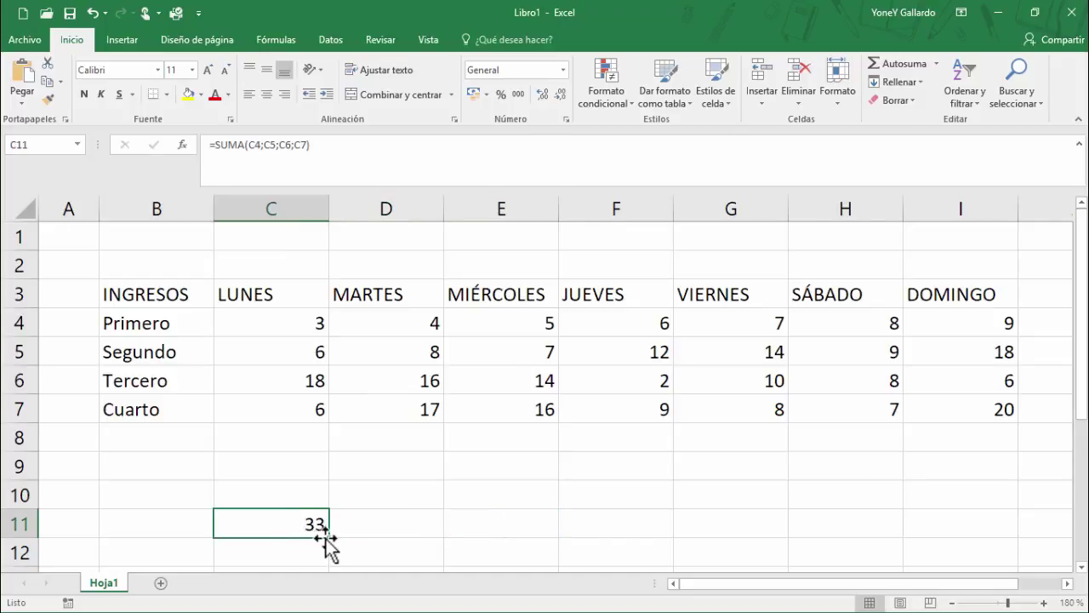
Step: Fill the LUNES total from C11 into D11 and compare it with the LUNES and MARTES values
left_click_drag(328, 539, 415, 540)
left_click_drag(430, 322, 420, 489)
left_click(414, 520)
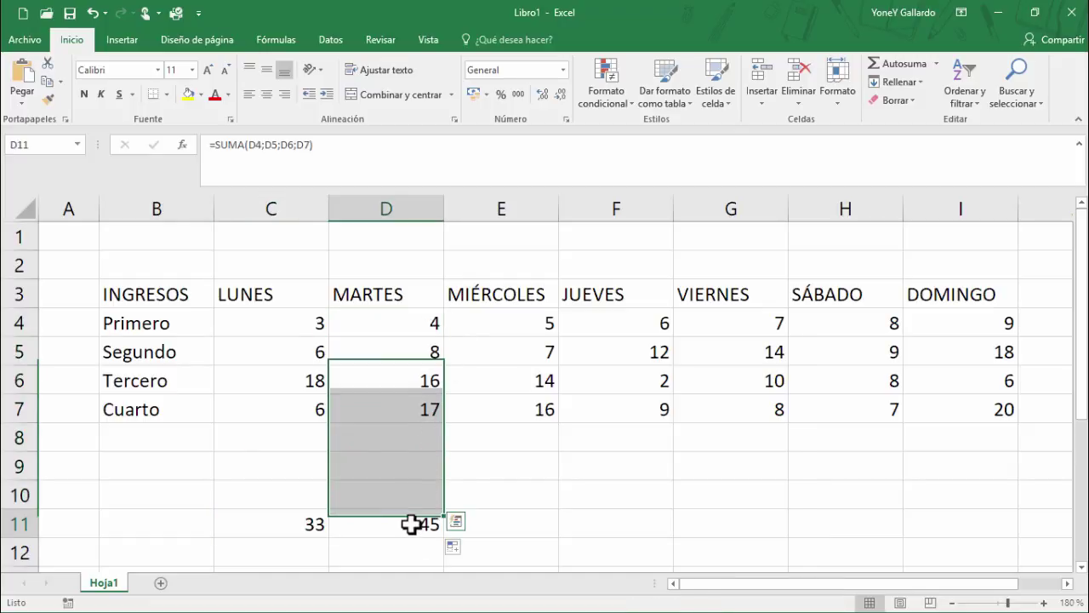
left_click_drag(301, 333, 303, 411)
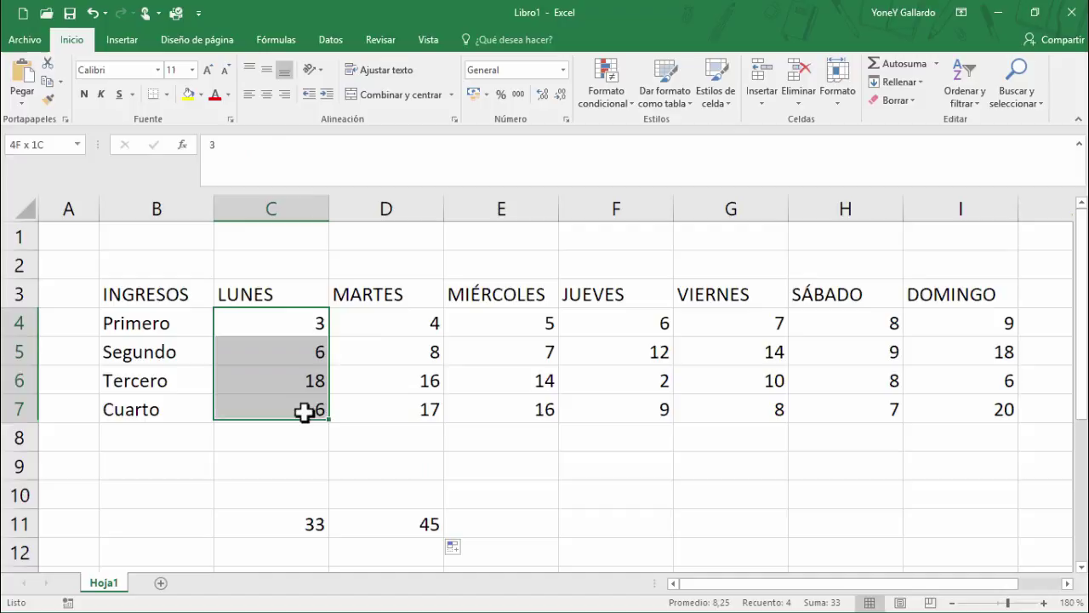
left_click(407, 525)
Step: Set the font color of the LUNES total in C11 to red and the MARTES total in D11 to blue
left_click(304, 520)
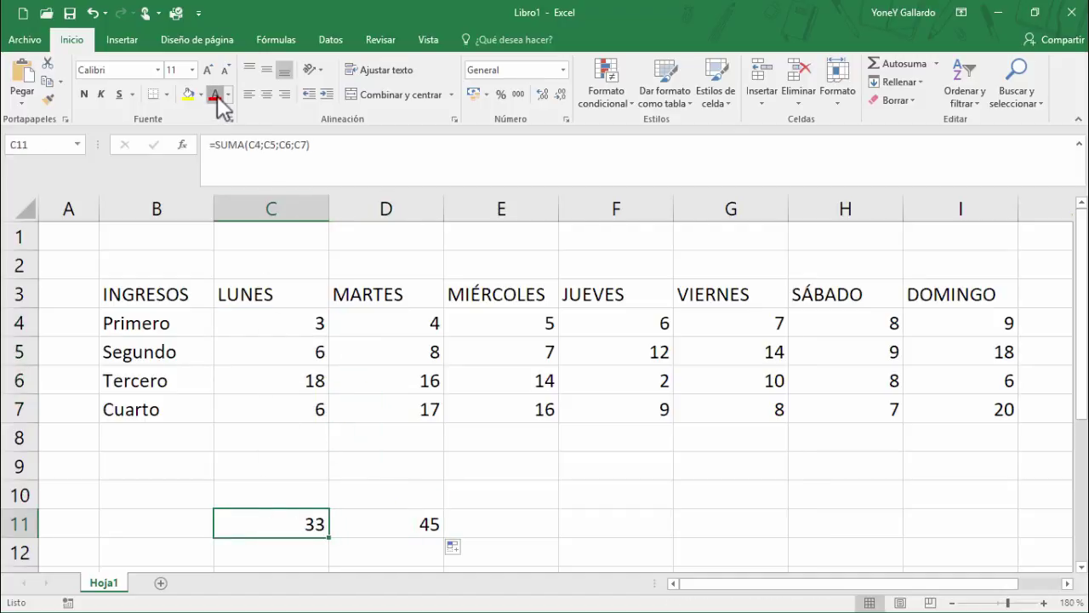
left_click(393, 521)
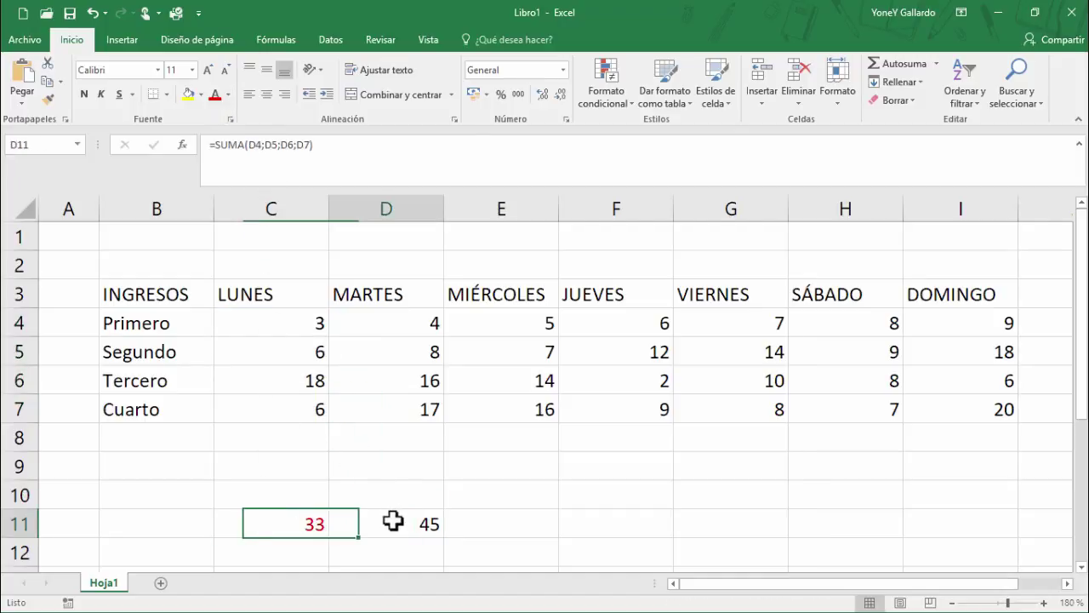
left_click(229, 96)
left_click(269, 206)
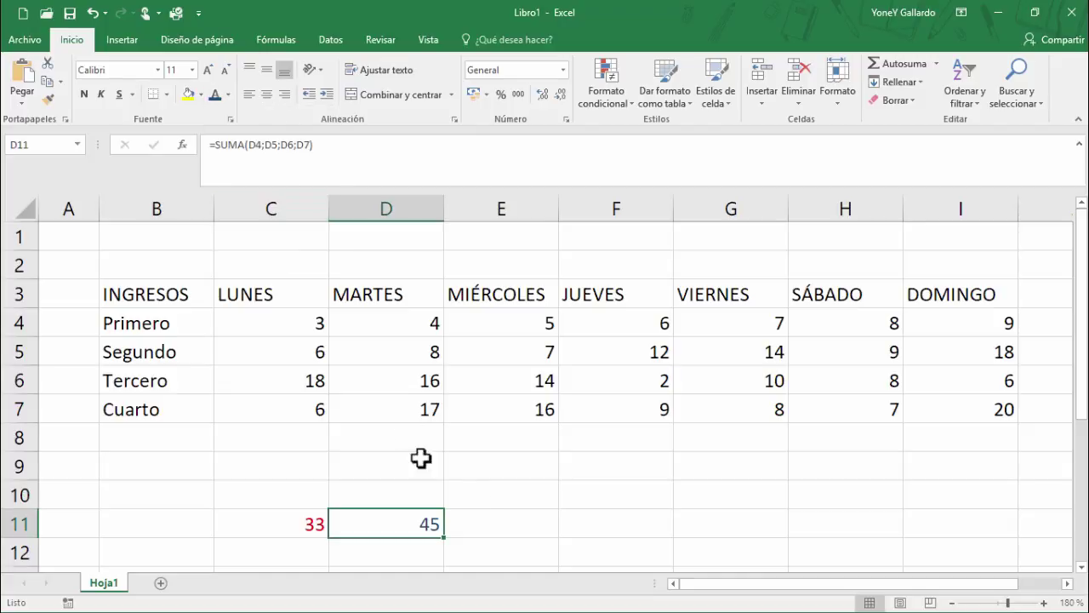
Step: Clear the MARTES total from D11
left_click(494, 523)
left_click(366, 523)
key("Delete")
left_click(479, 519)
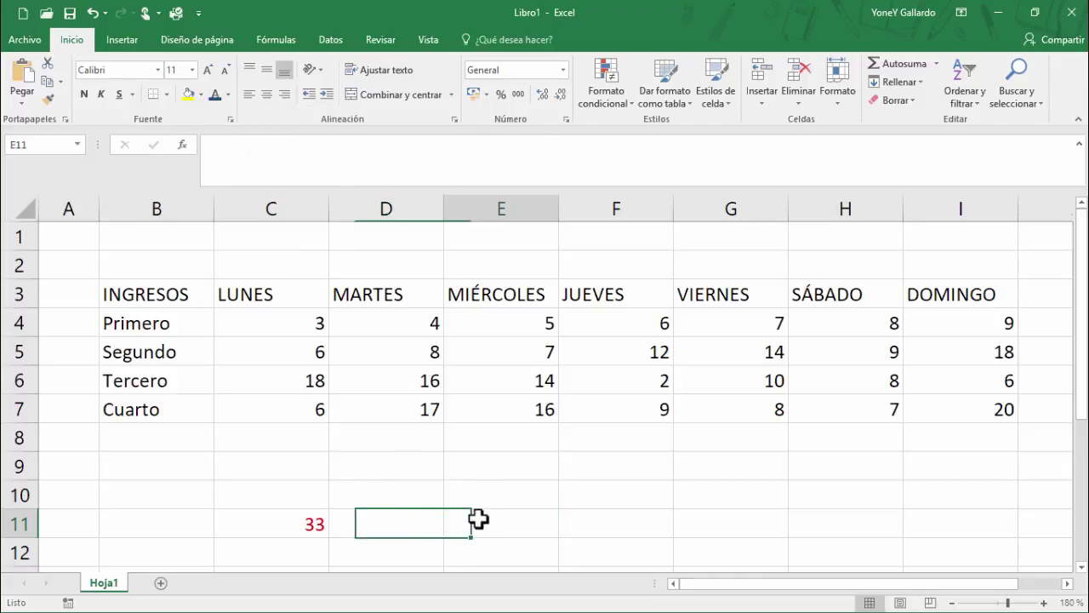
left_click(401, 518)
Step: Review the cells that the C11 formula adds up, and make its first reference absolute as $C$4
left_click(315, 522)
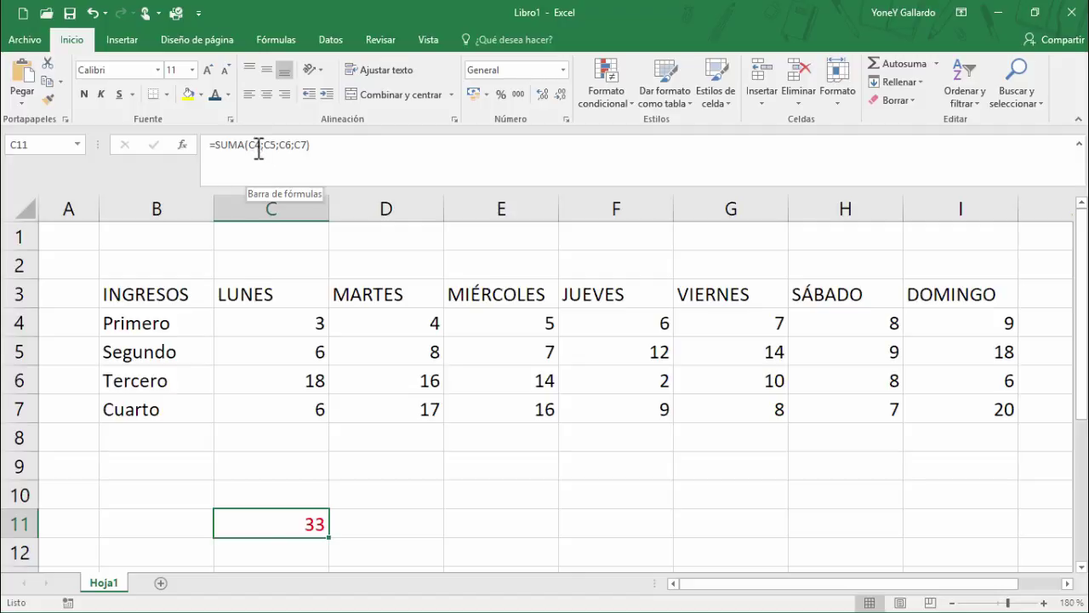
left_click(286, 326)
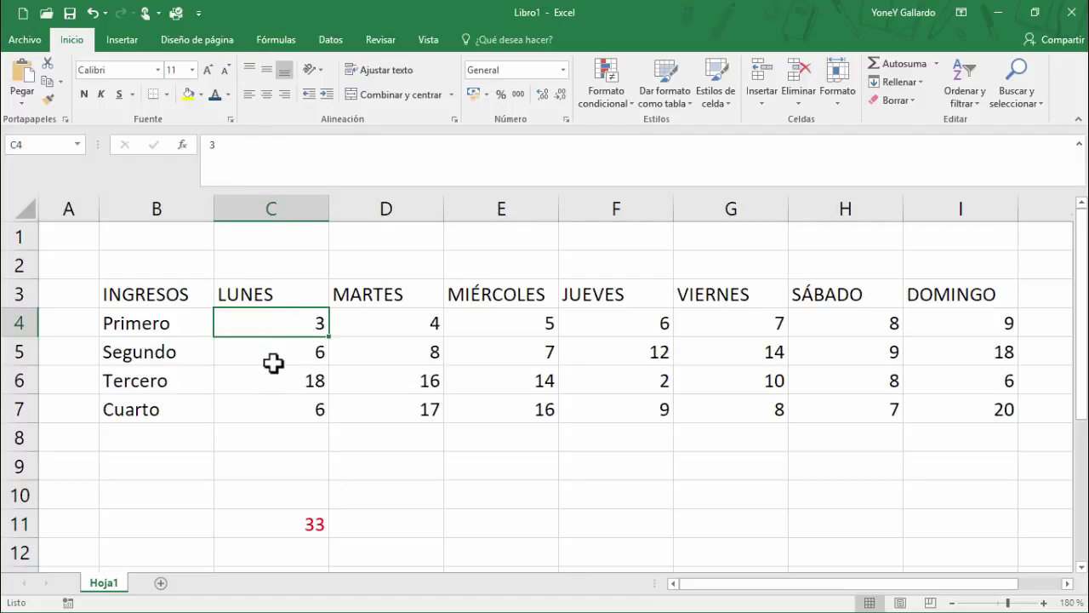
left_click(272, 354)
left_click(292, 529)
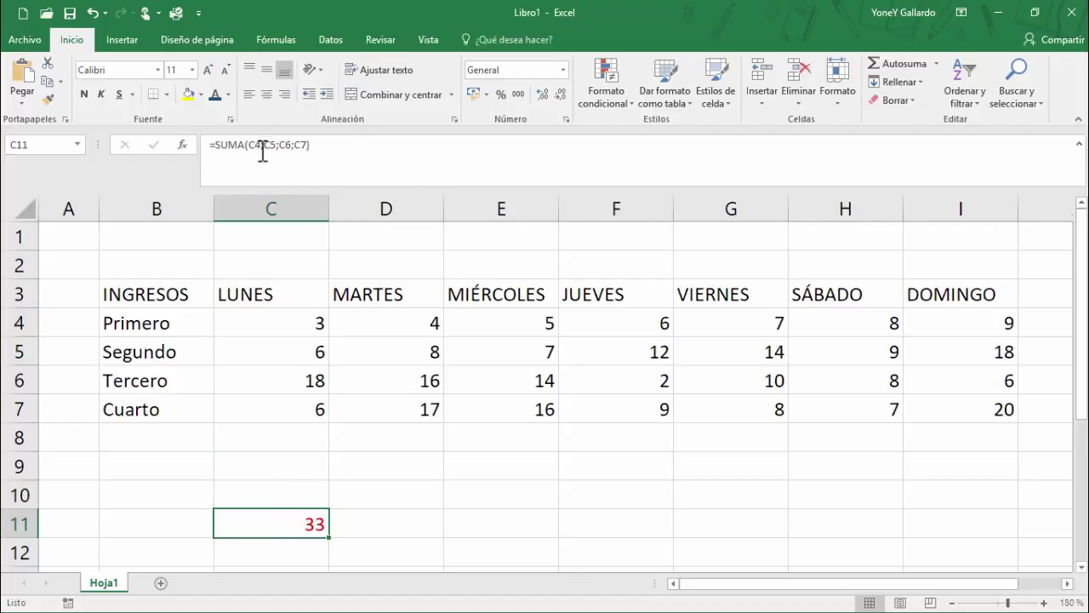
left_click(287, 324)
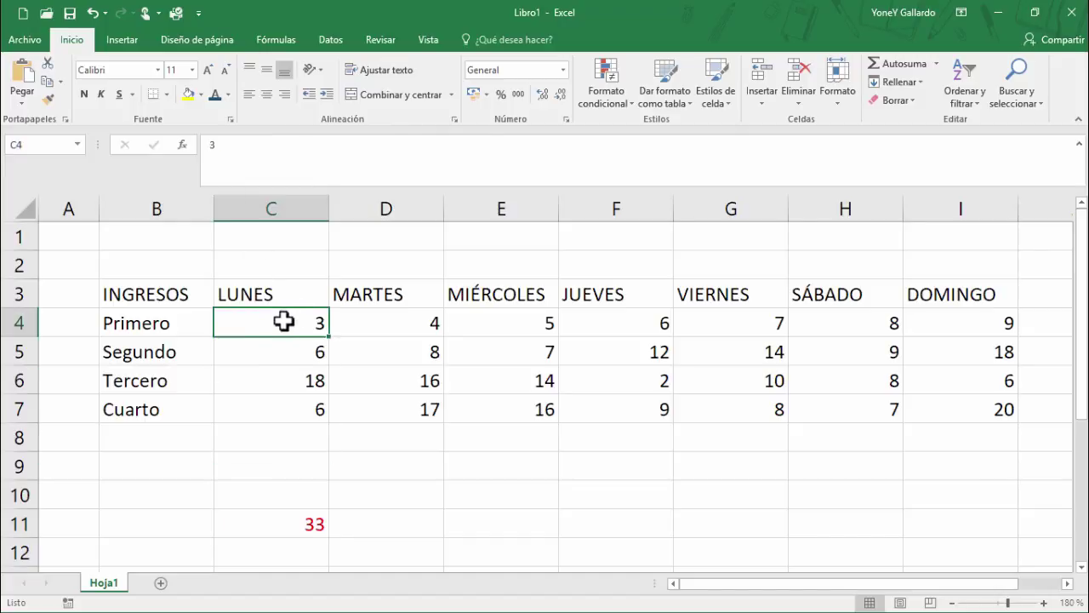
left_click(314, 521)
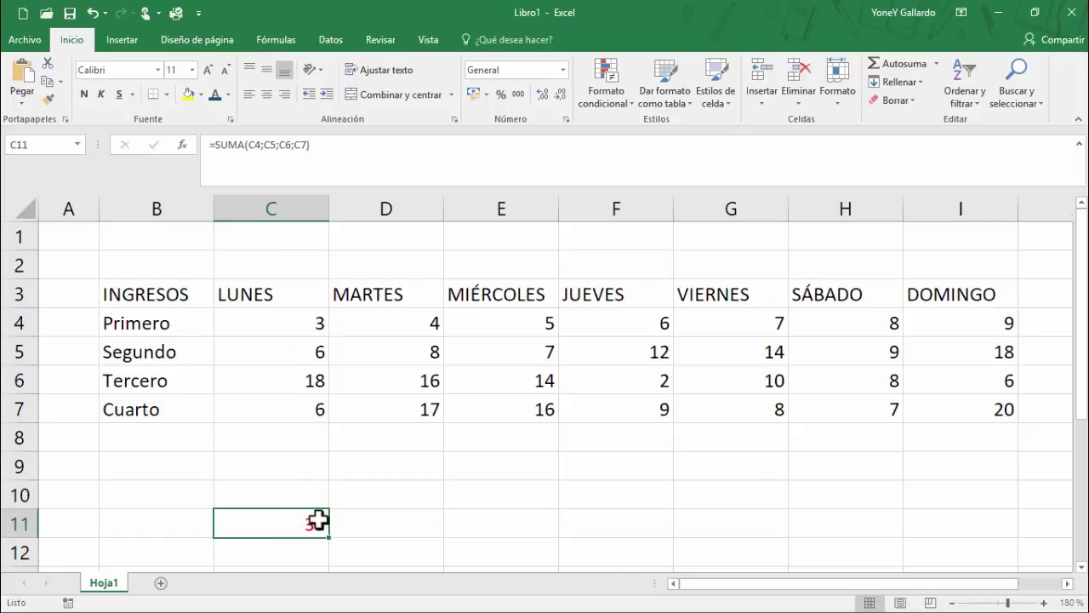
left_click(252, 144)
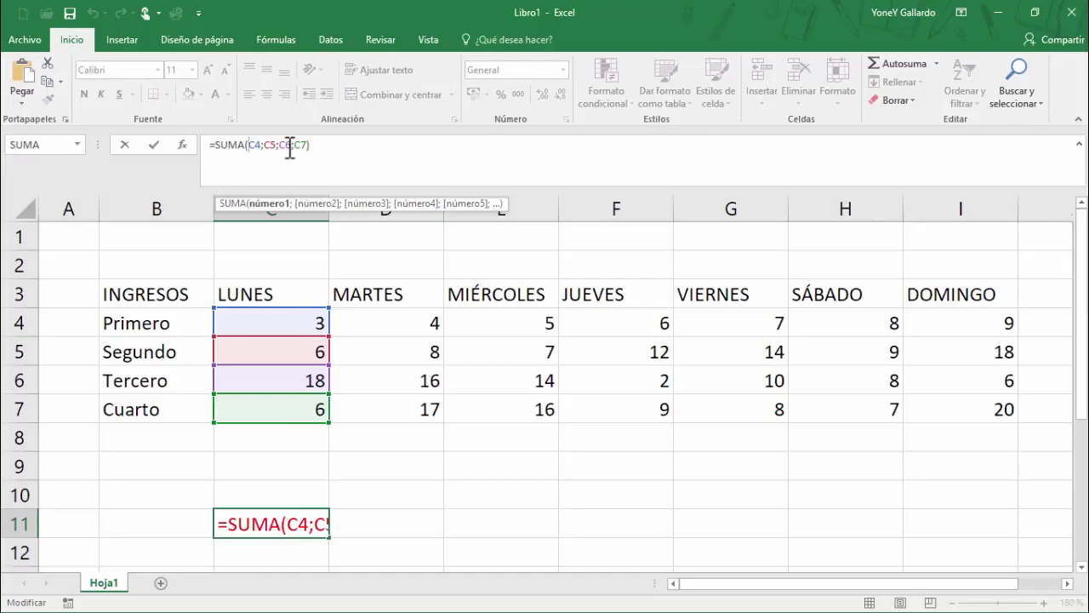
type("$C")
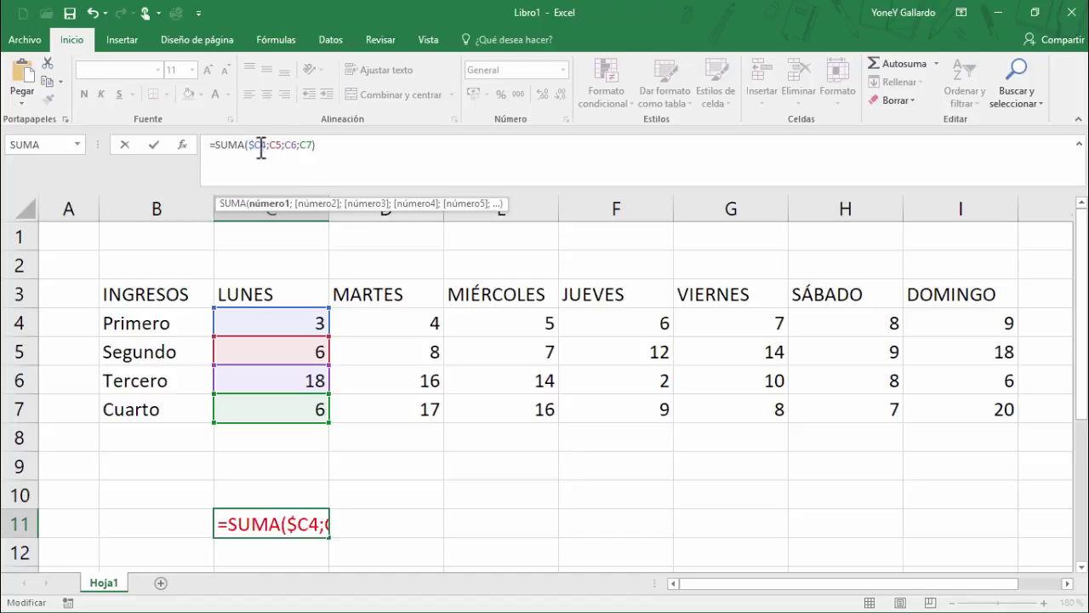
type("$")
Step: Make the second reference in the C11 SUMA formula absolute as $C$5
left_click(282, 145)
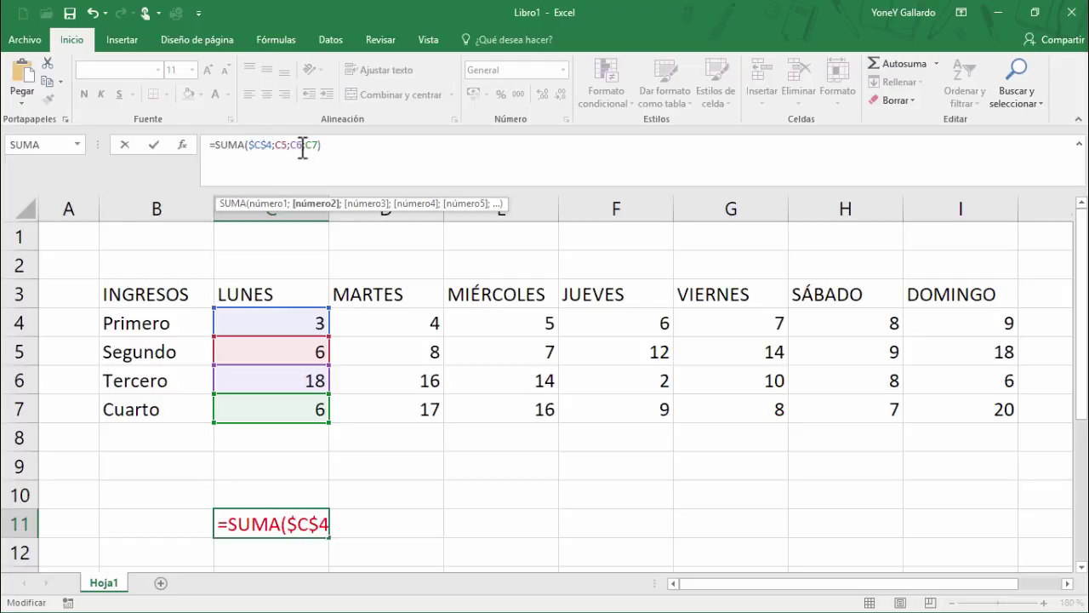
left_click(274, 144)
left_click(283, 144)
type("$C$")
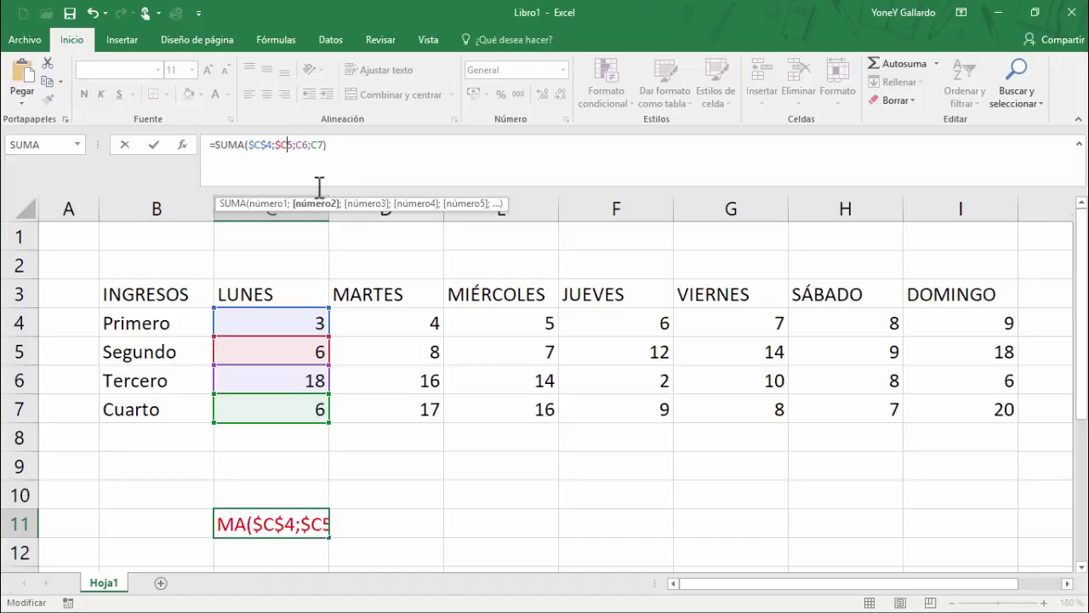
key("Right")
type("$")
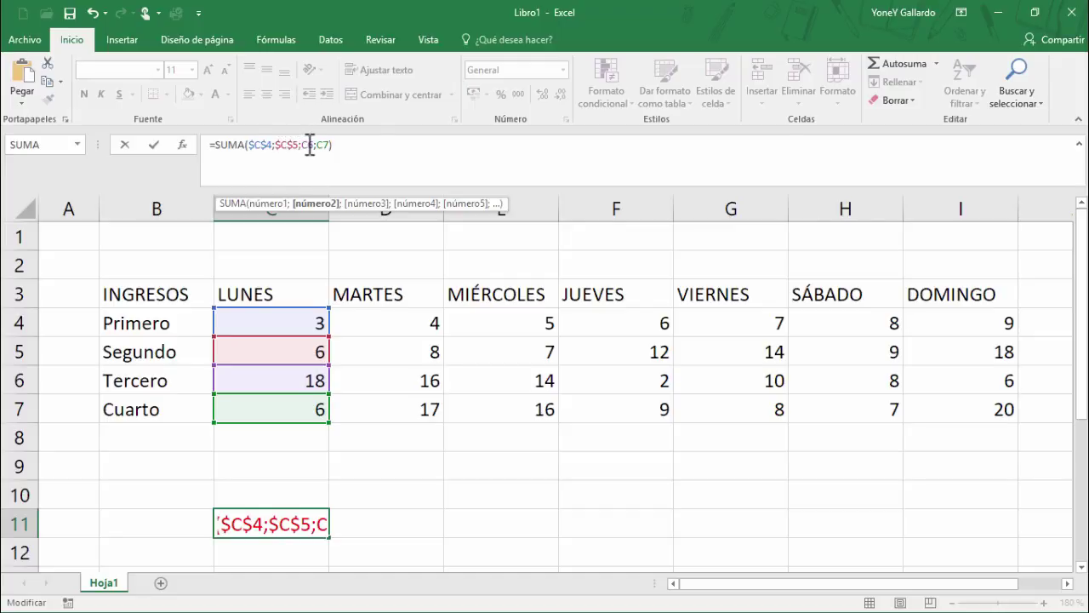
Step: Make the last two references absolute, so C11 contains =SUMA($C$4;$C$5;$C$6;$C$7)
left_click(310, 145)
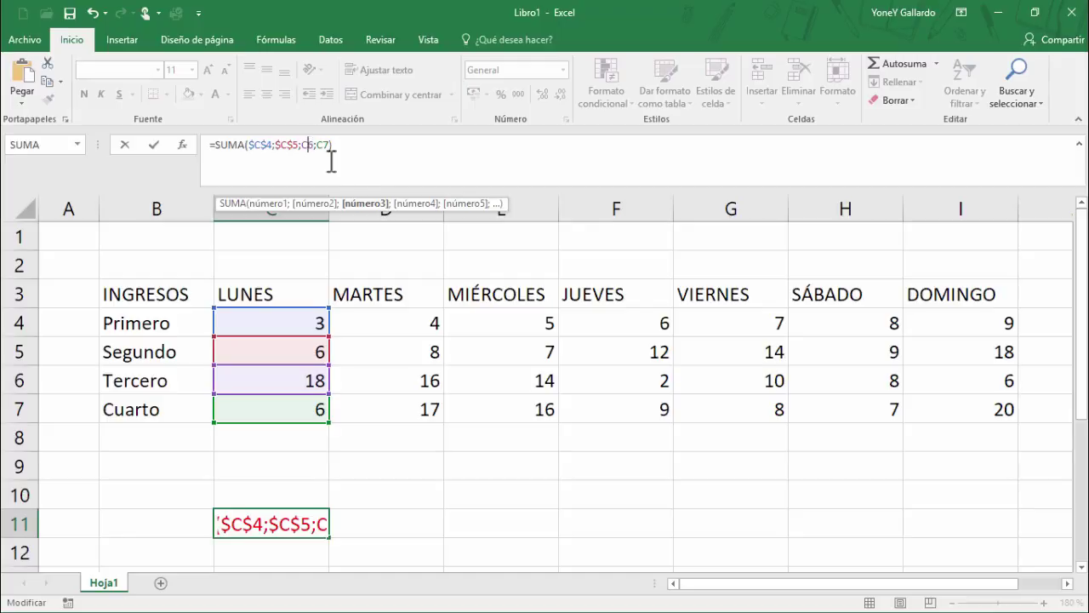
key("F4")
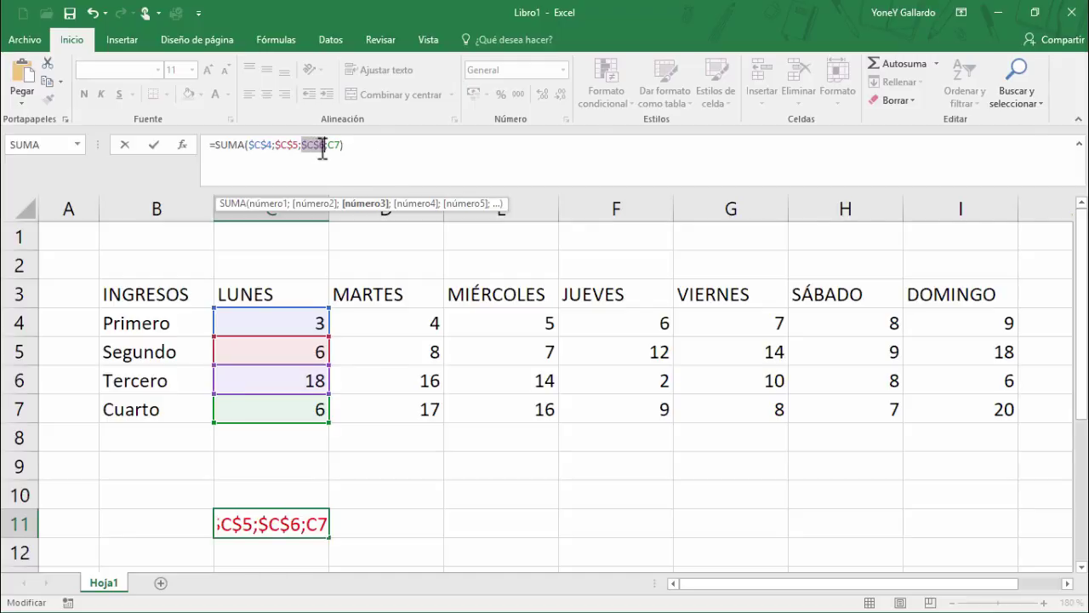
left_click(340, 145)
key("F4")
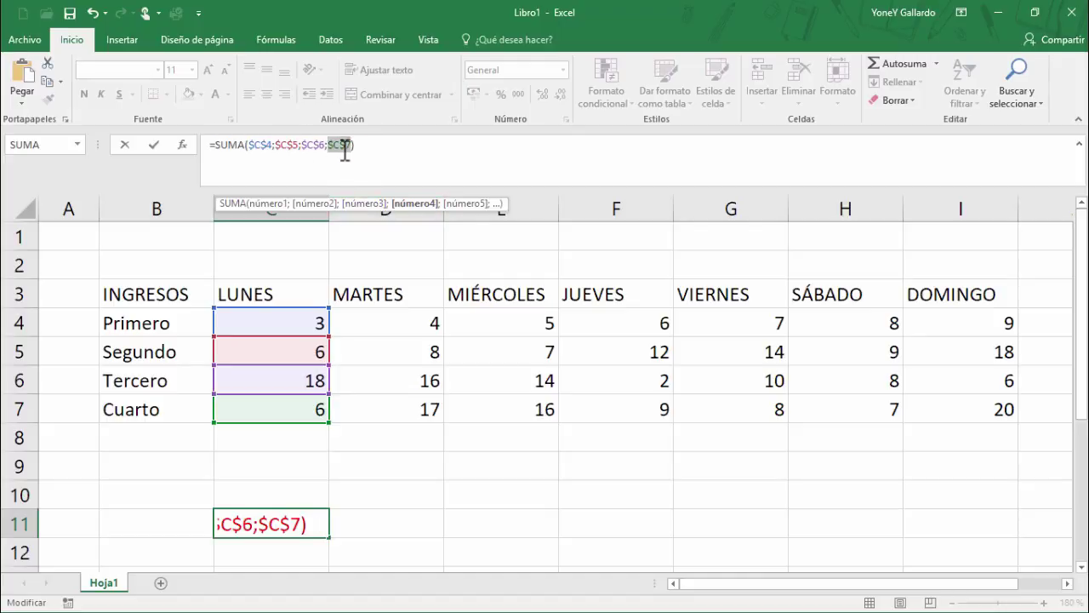
left_click_drag(329, 144, 348, 145)
left_click(300, 526)
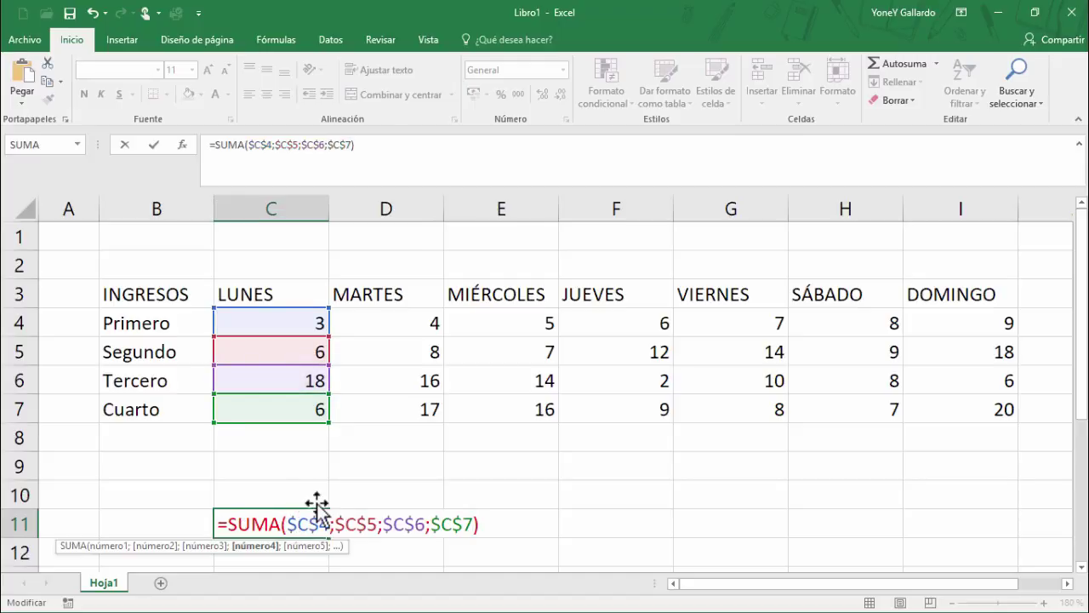
left_click(381, 152)
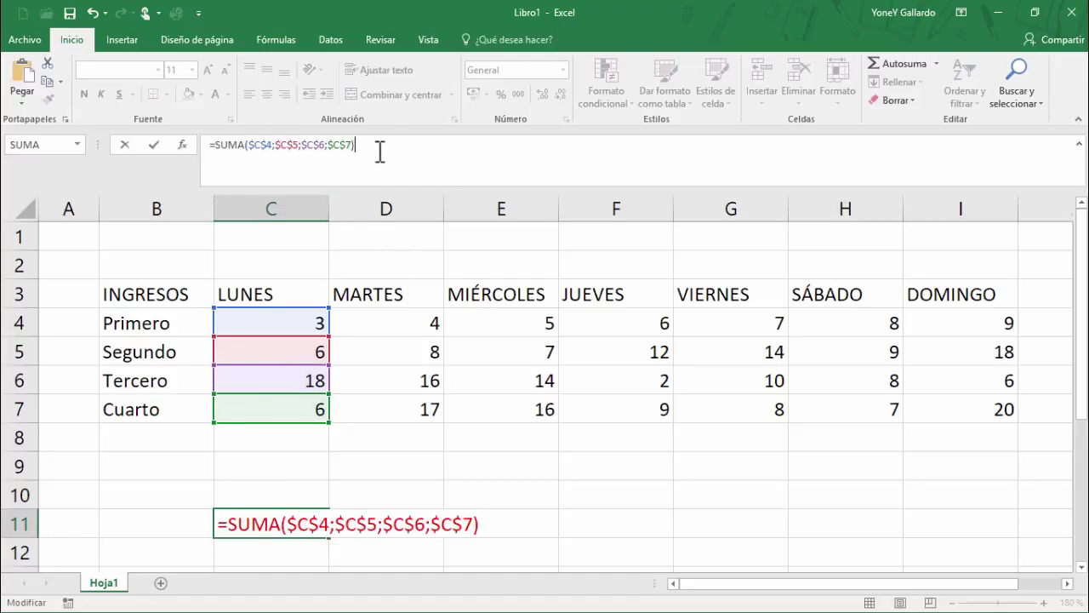
left_click(155, 144)
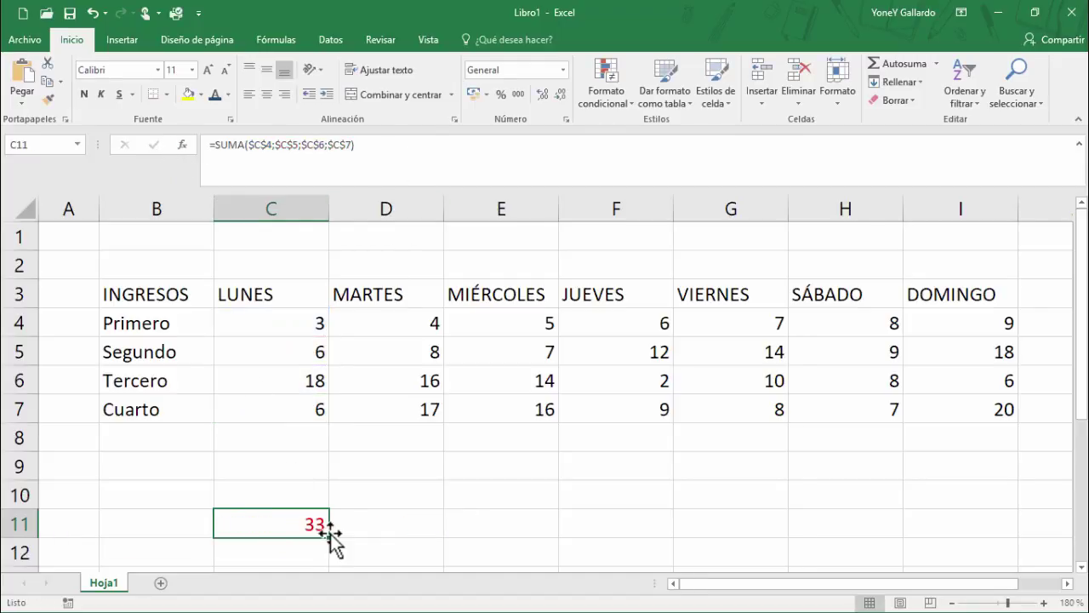
Step: Fill the absolute-reference formula from C11 into D11 and inspect the references in the copy
left_click_drag(332, 538, 417, 533)
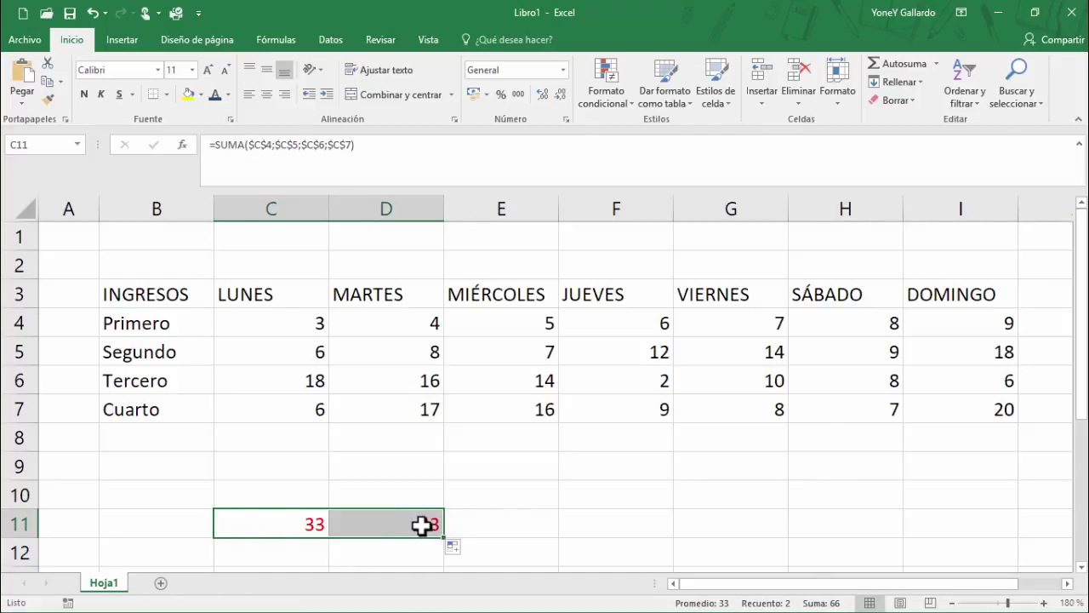
left_click(419, 524)
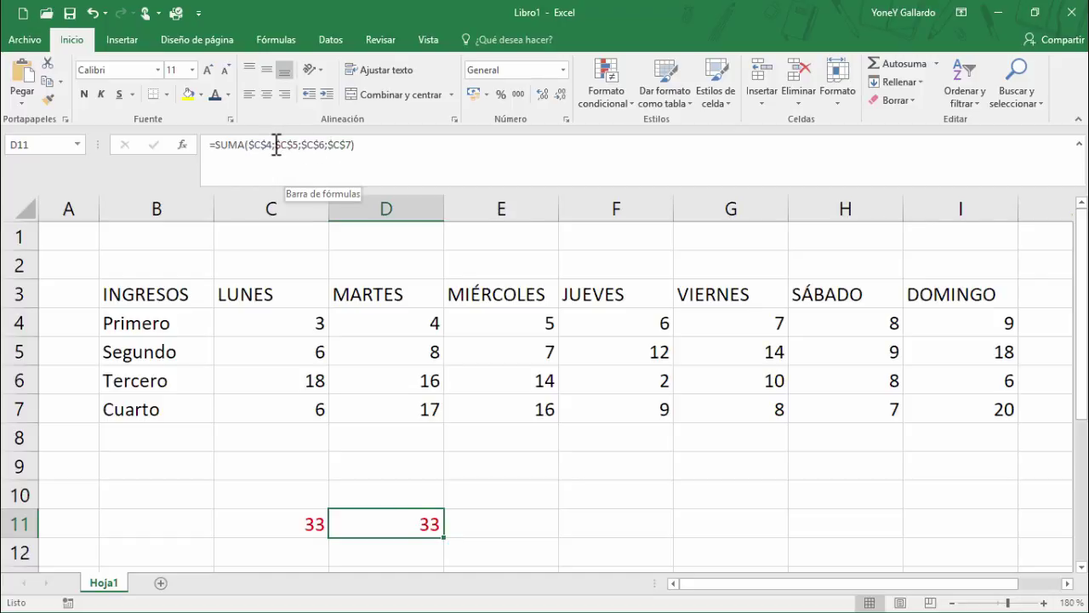
left_click_drag(274, 144, 248, 145)
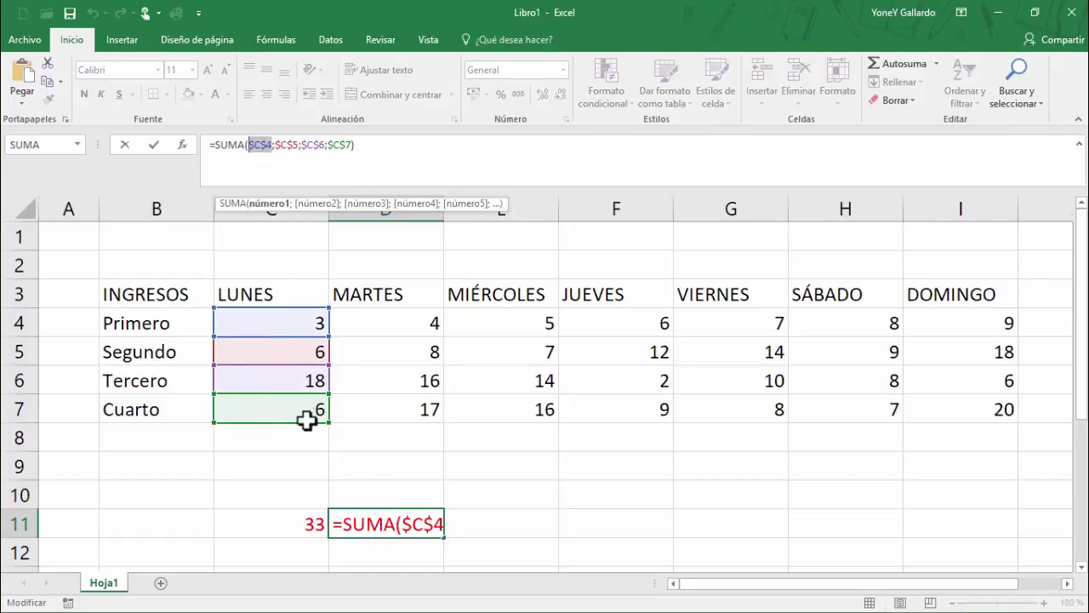
left_click(299, 145)
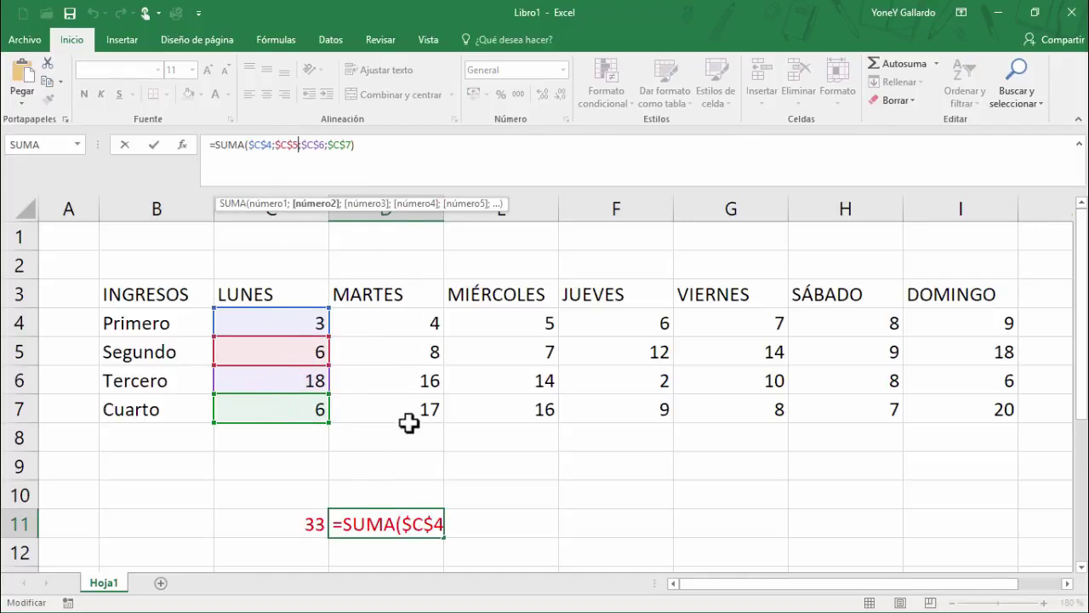
left_click(418, 474)
Step: Total the MARTES values in D9 with Autosuma and compare the MARTES and LUNES ranges
left_click_drag(401, 321, 418, 463)
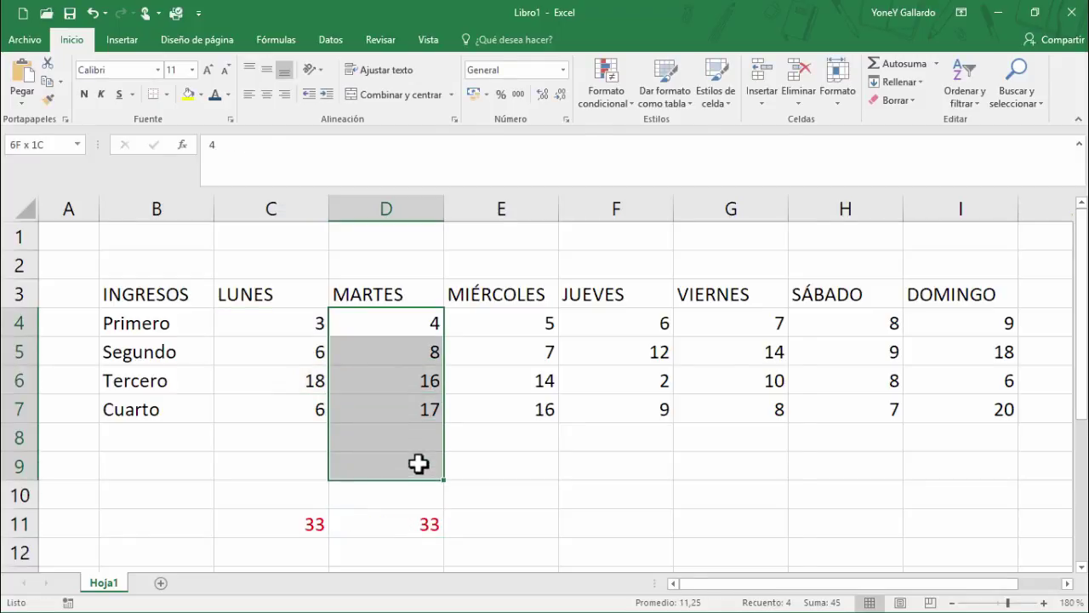
left_click(894, 64)
left_click(425, 525)
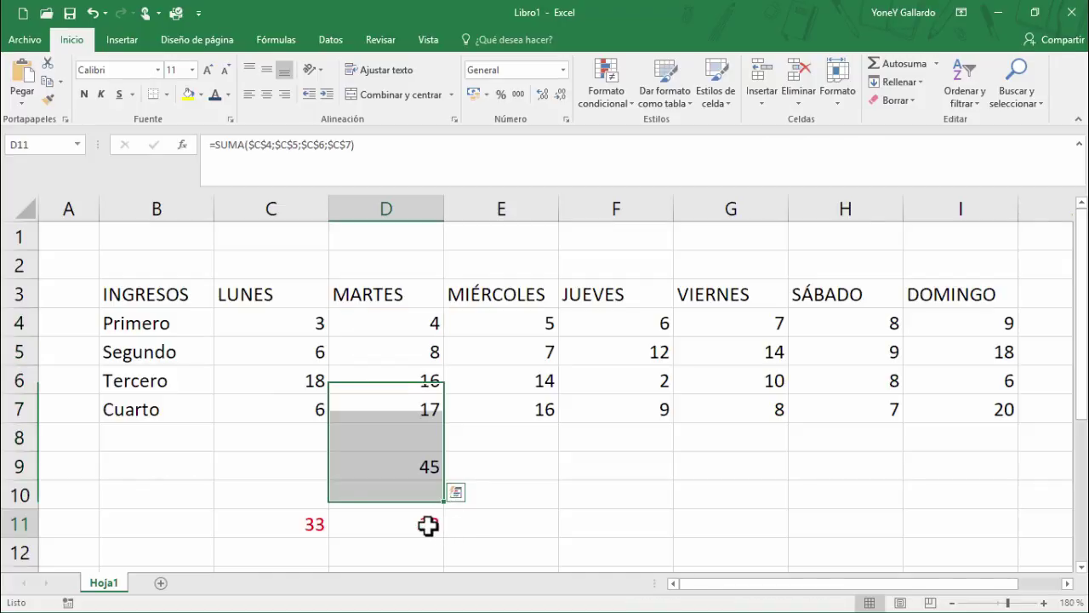
left_click_drag(401, 332, 409, 474)
left_click_drag(295, 333, 315, 416)
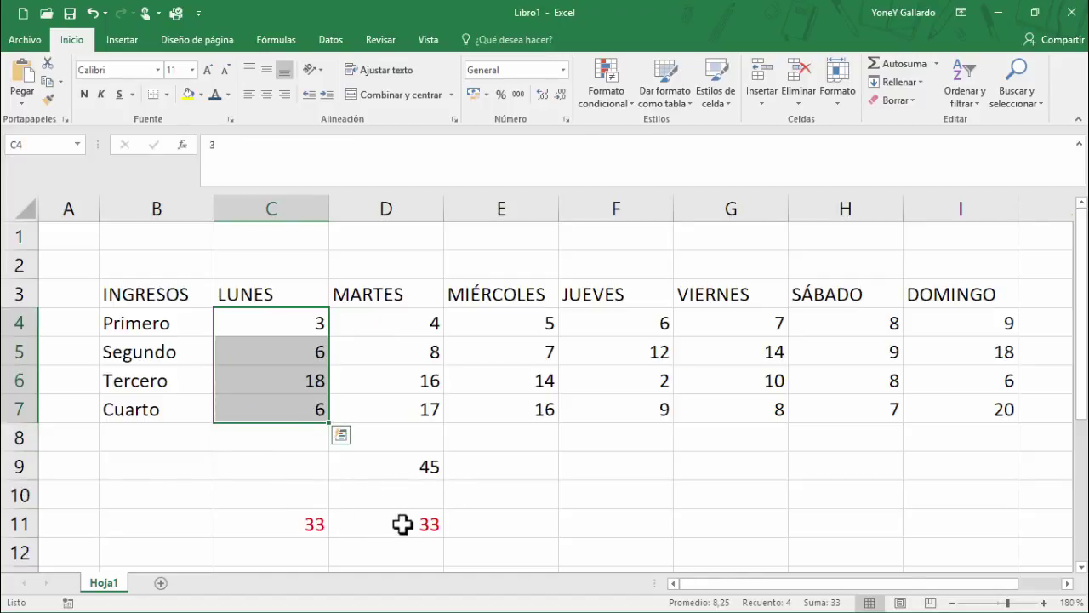
Step: Clear the comparison total in D9 and the SUMA totals in C11 and D11
left_click(418, 465)
key("Delete")
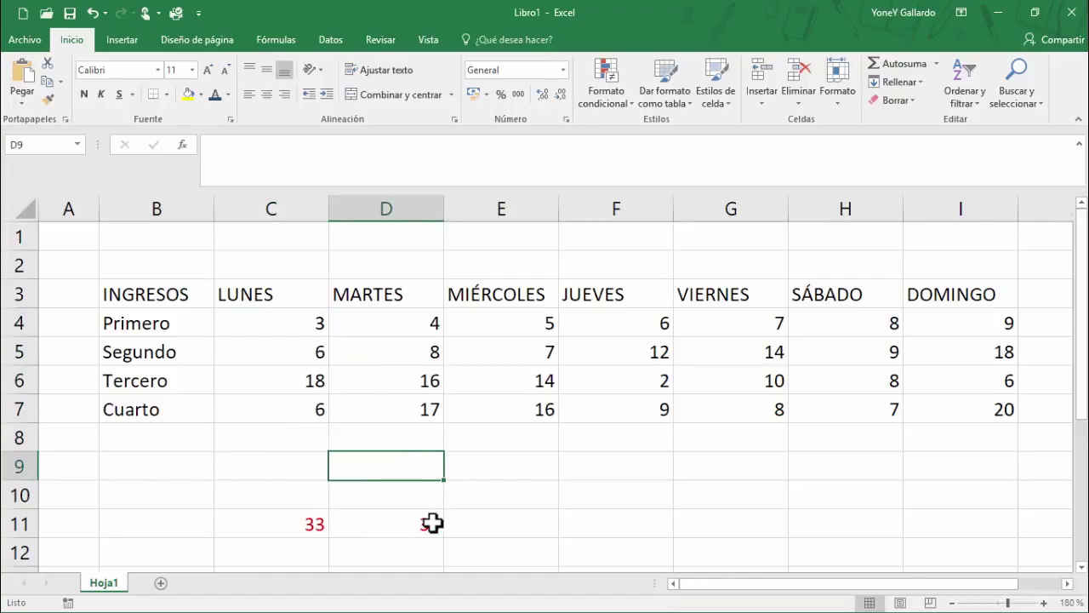
left_click(433, 523)
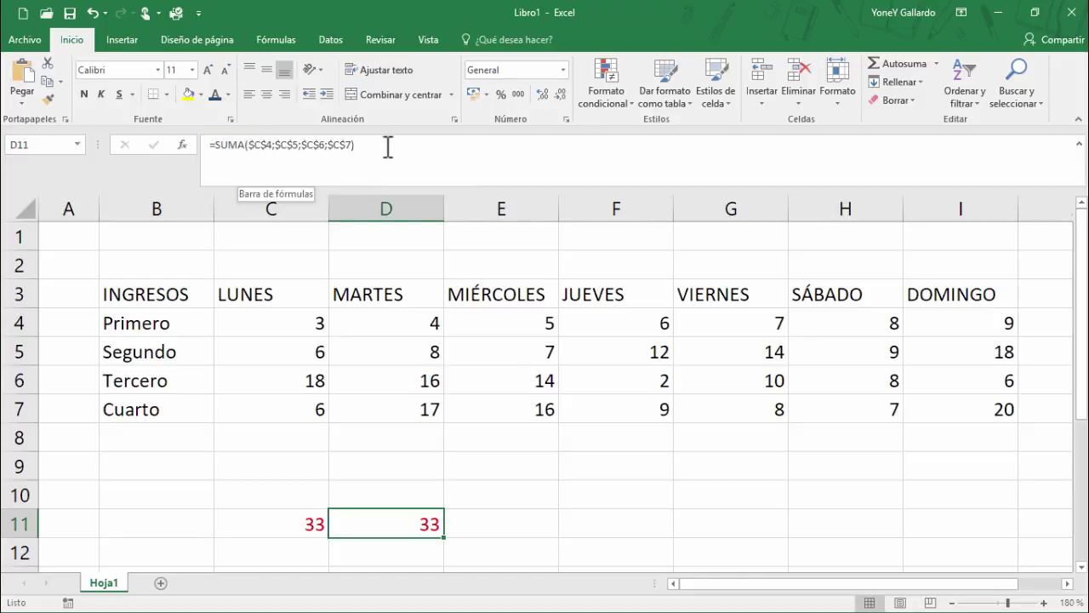
key("Delete")
left_click_drag(304, 484, 375, 521)
left_click(412, 459)
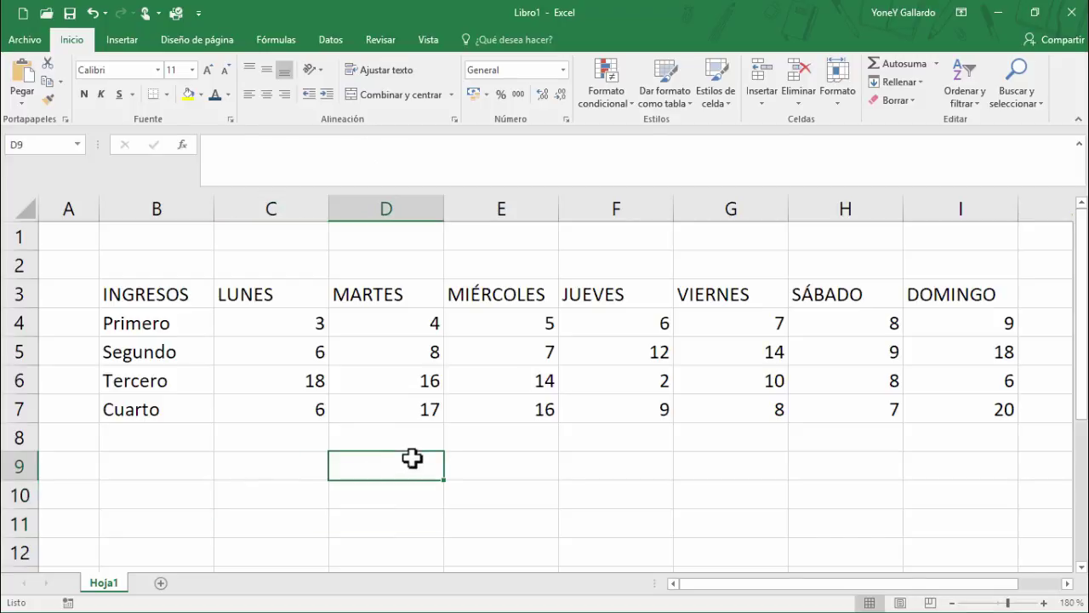
Step: Select C8 and examine the function library's Autosuma, recently used, Financieras and Más funciones lists, including the Ingeniería and Cubo categories
left_click(378, 427)
left_click(242, 440)
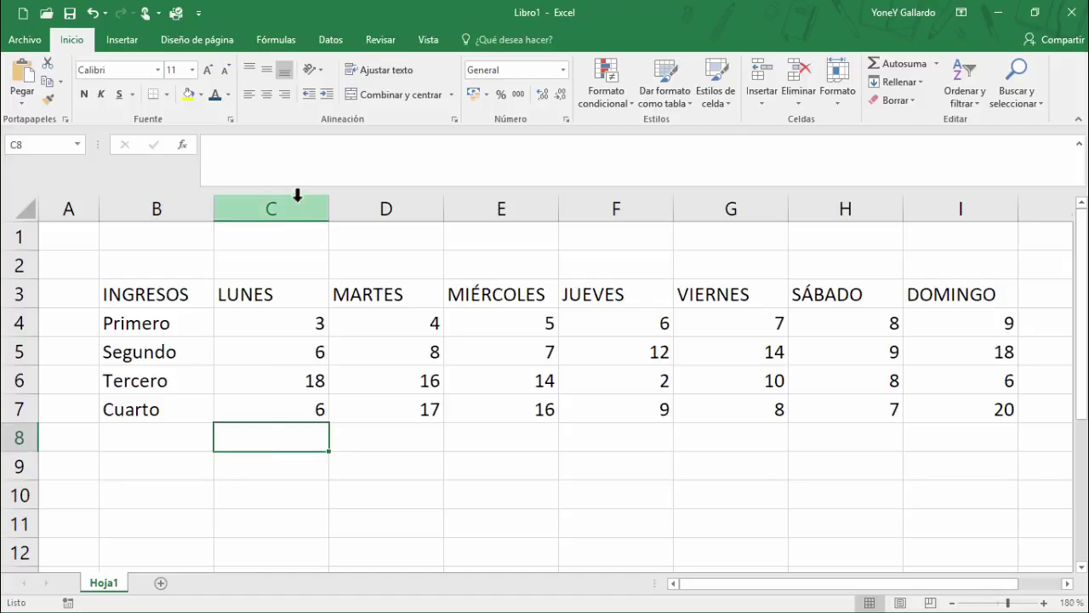
left_click(285, 39)
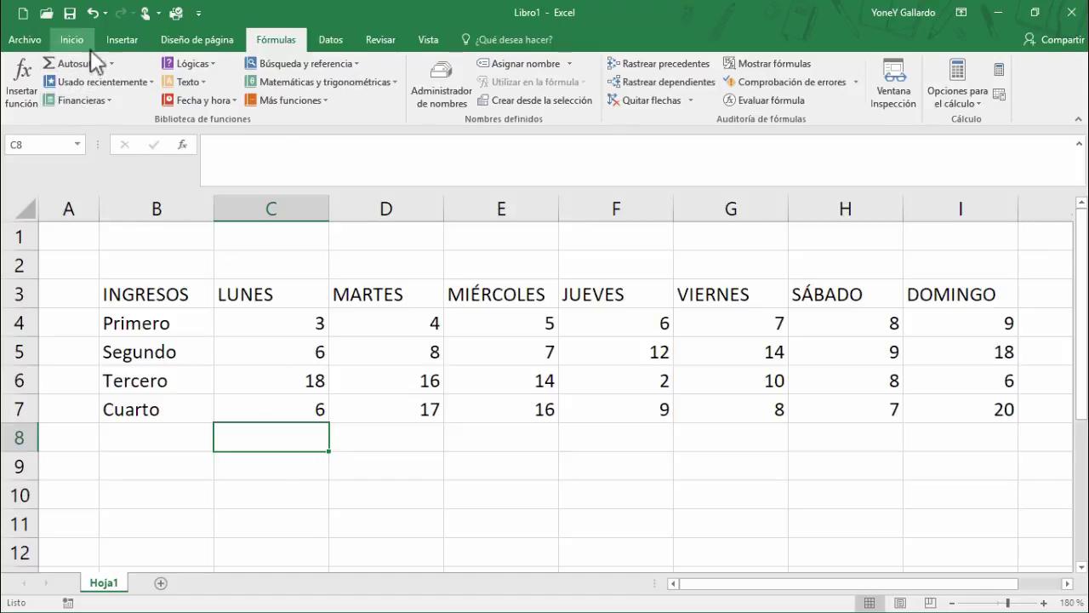
left_click(112, 65)
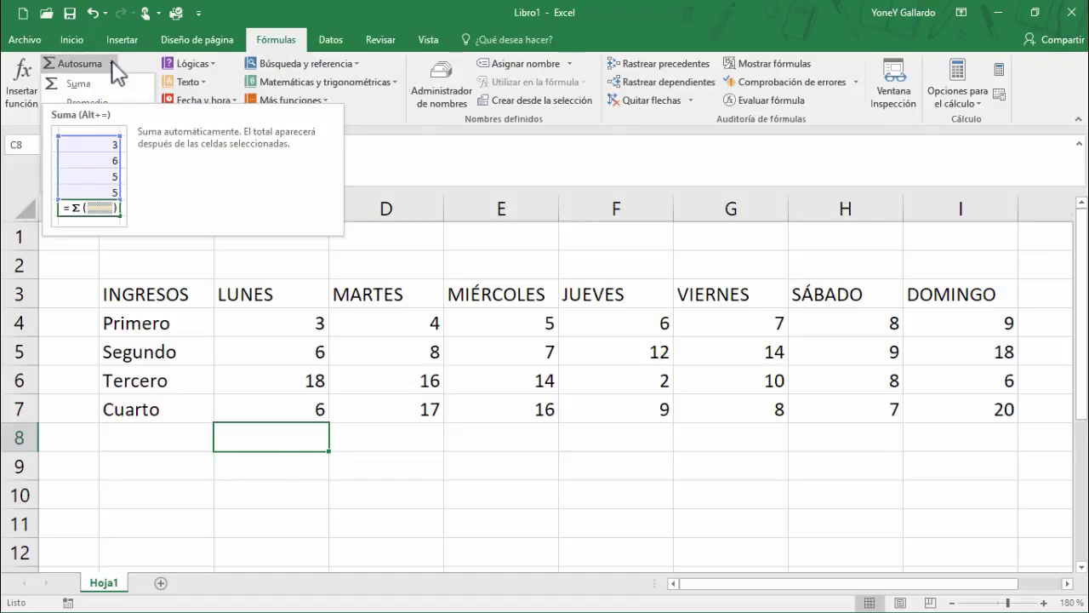
left_click(112, 61)
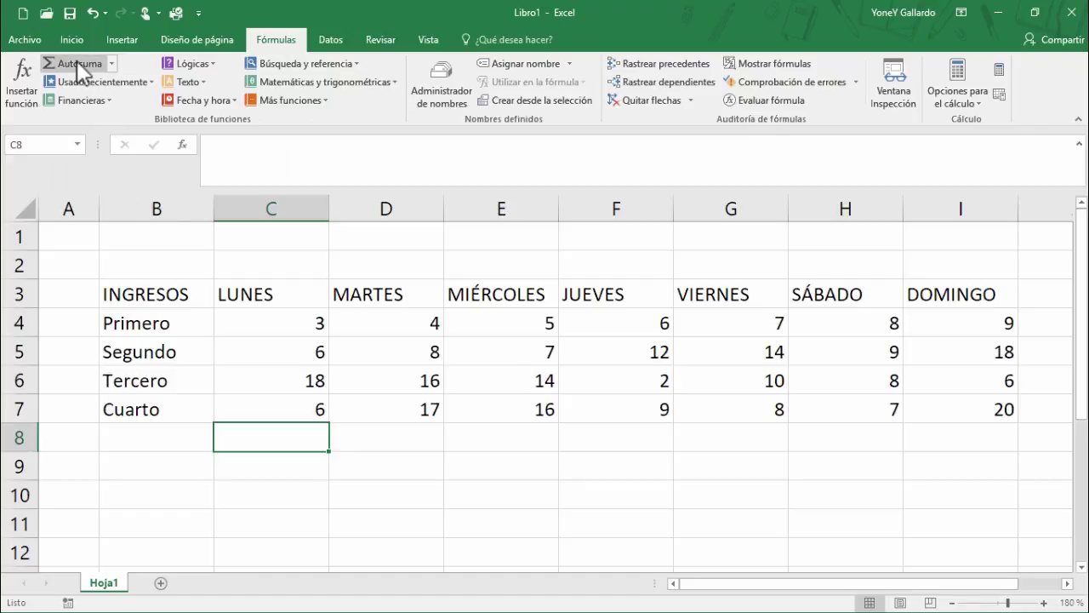
left_click(151, 81)
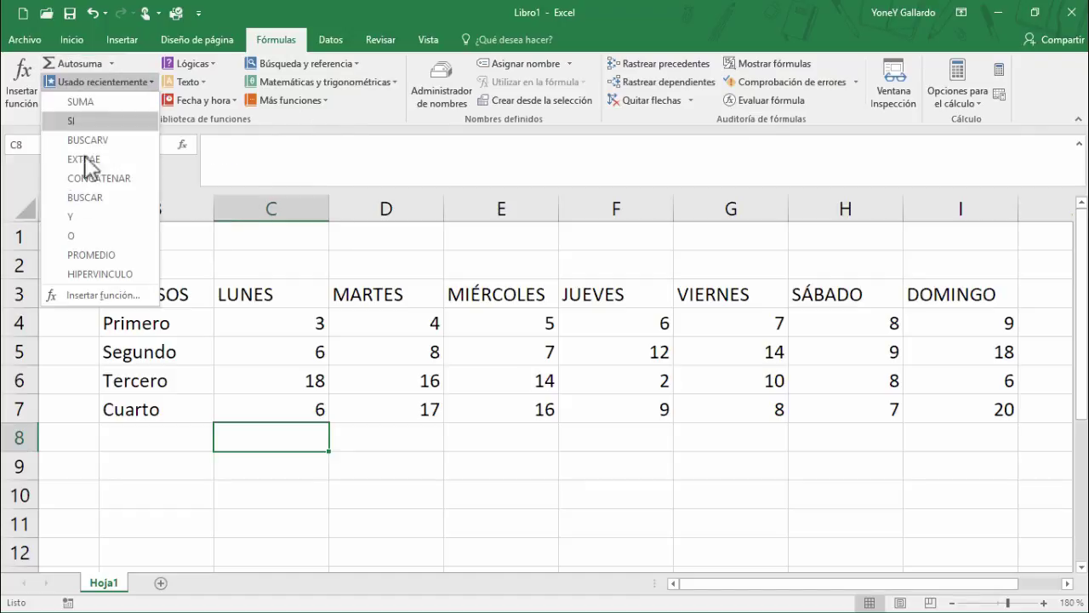
left_click(349, 13)
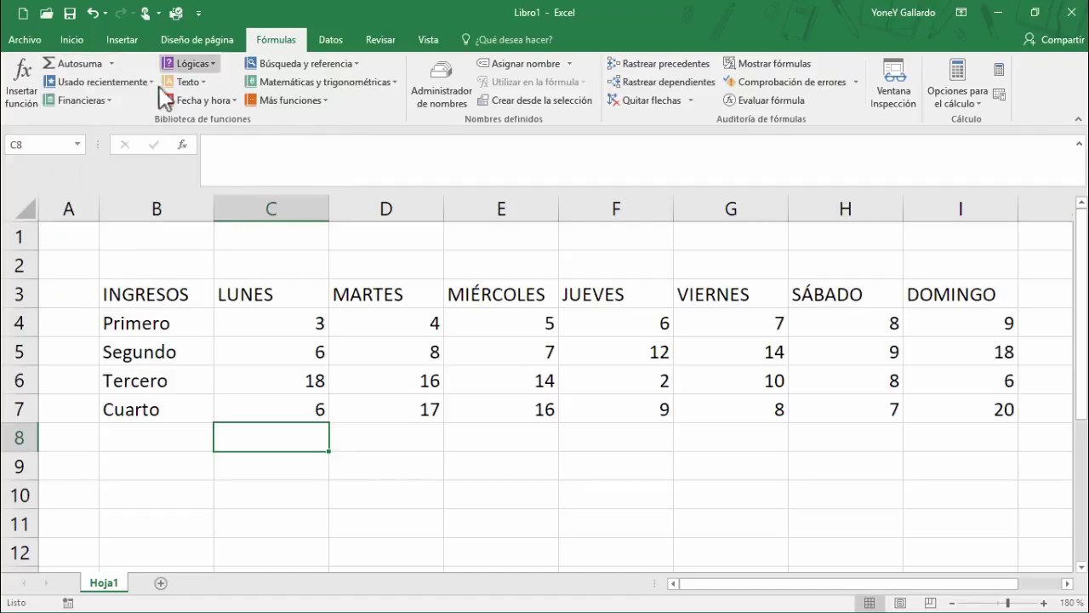
left_click(107, 101)
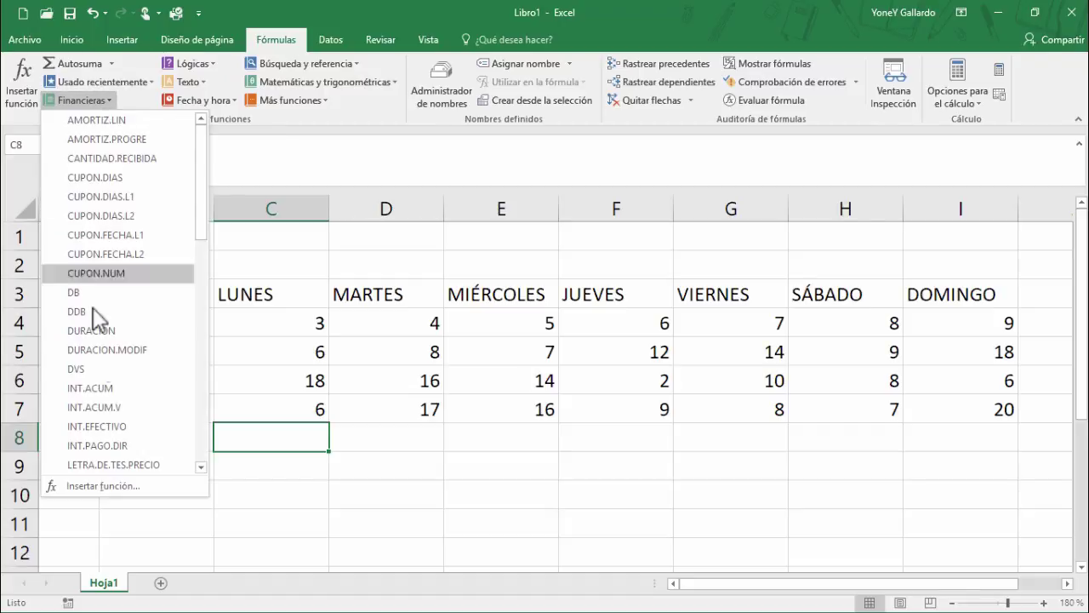
left_click(357, 0)
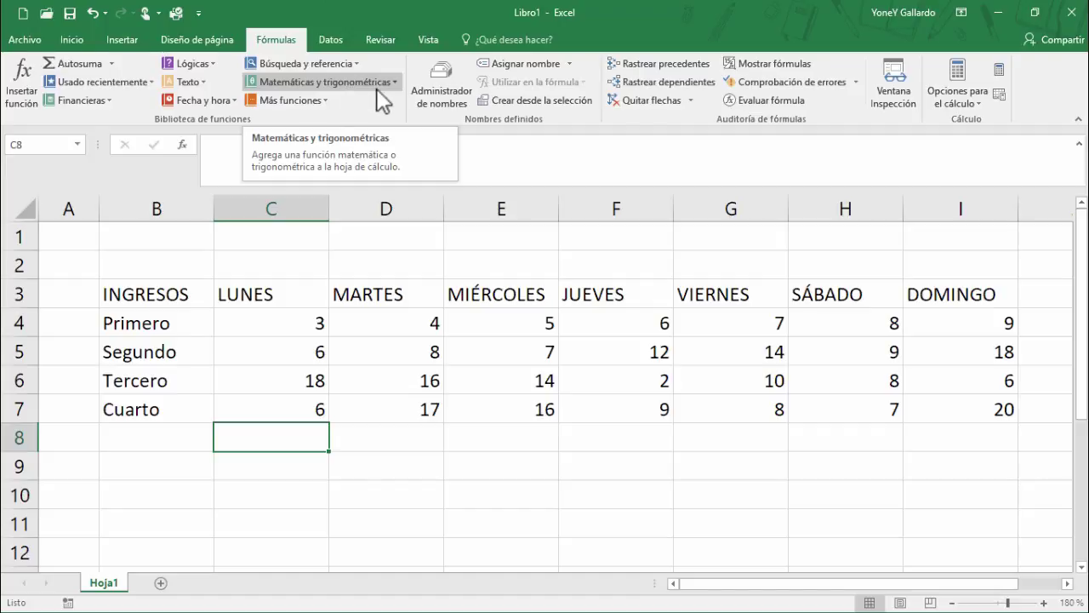
left_click(326, 100)
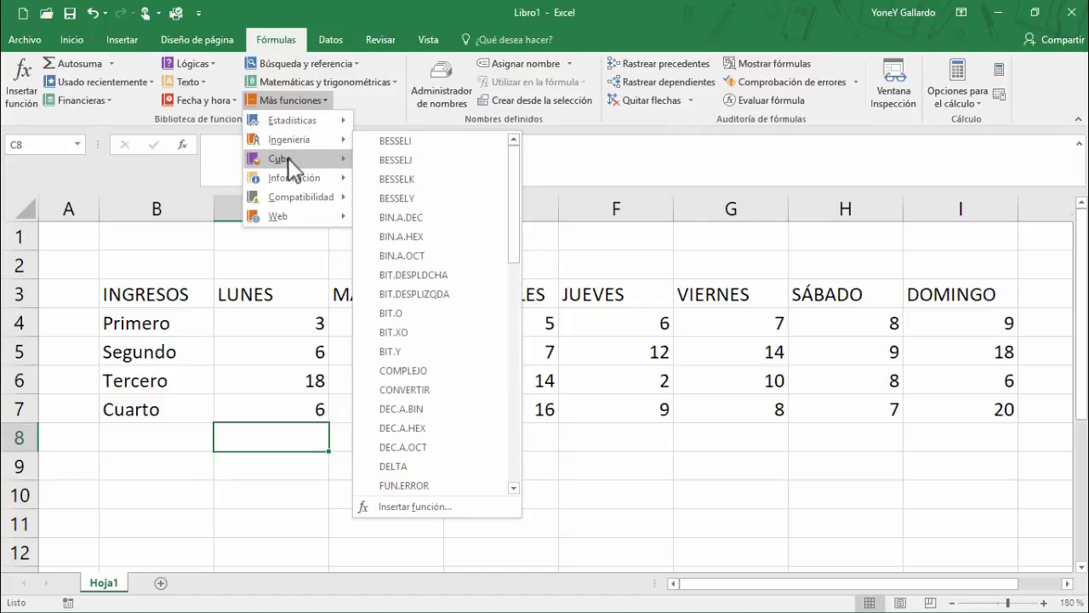
left_click(418, 9)
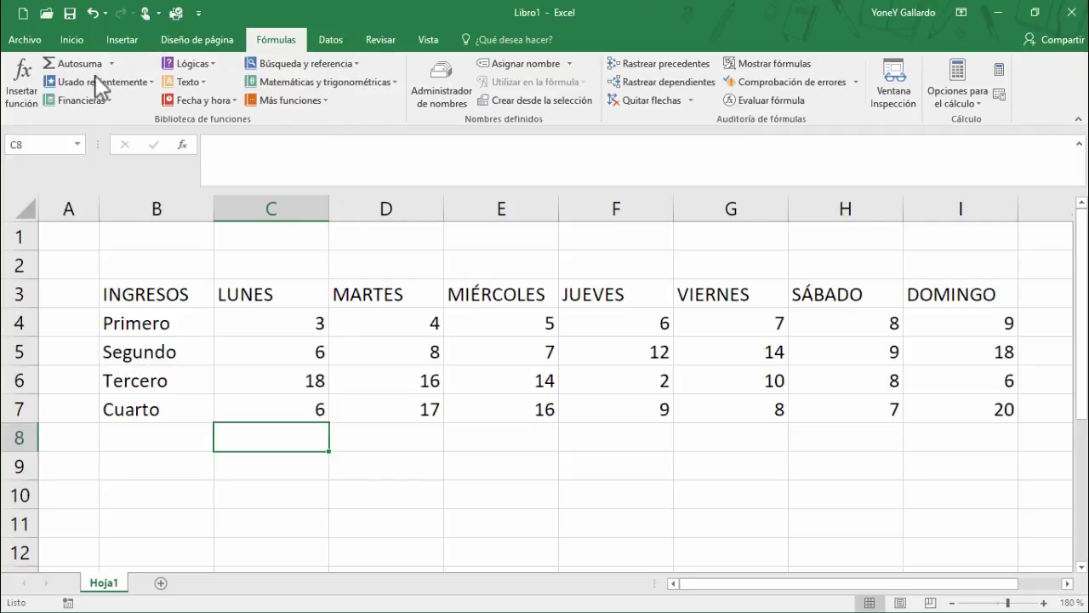
Step: Start inserting a function in C8 and browse the complete function list under the Todo category
left_click(26, 97)
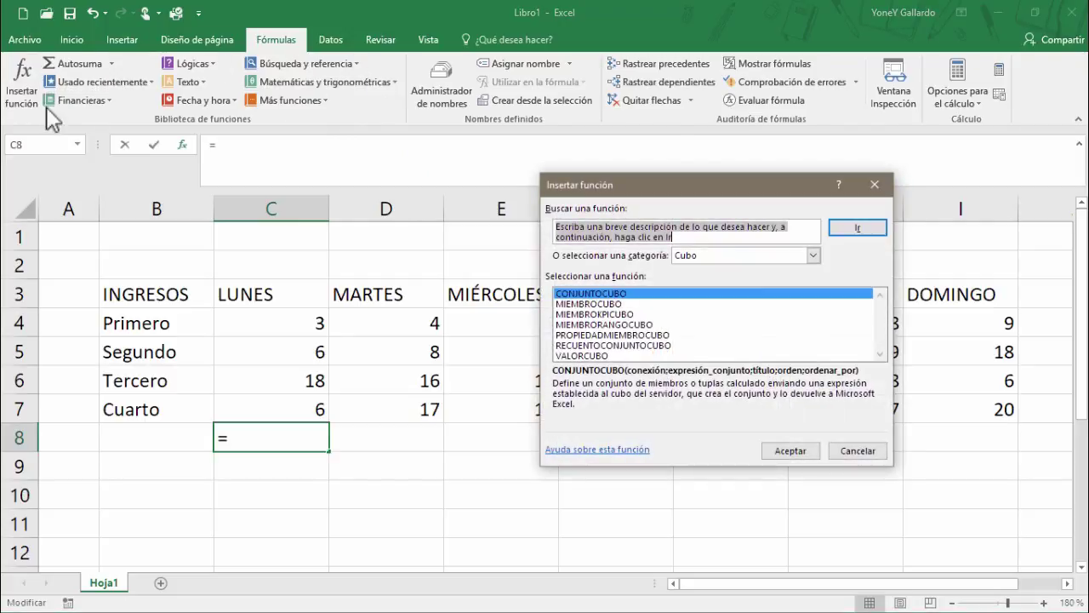
left_click_drag(603, 193, 489, 189)
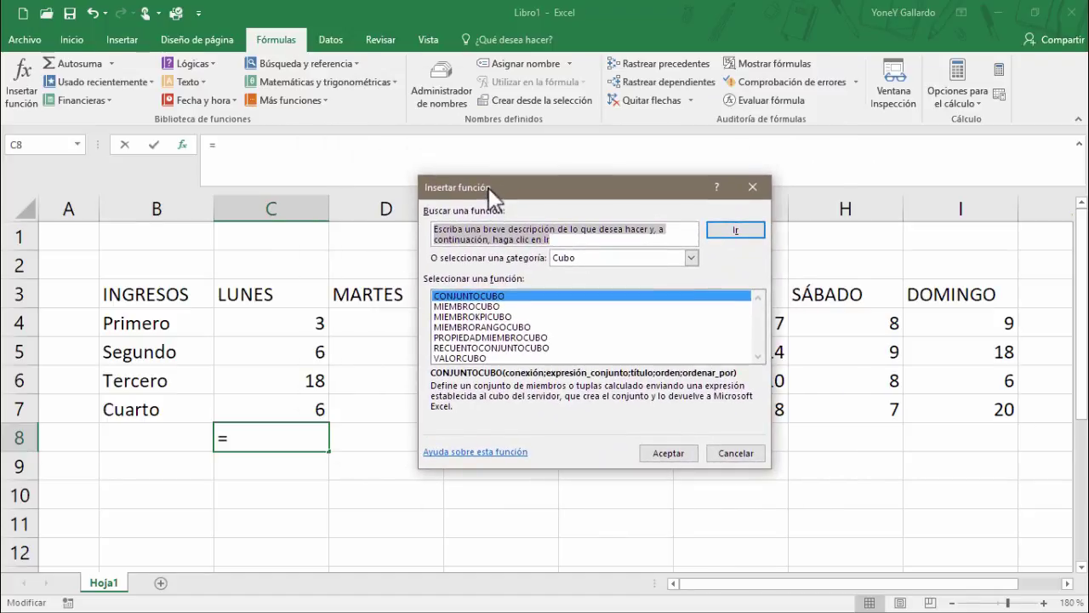
left_click(691, 260)
left_click(626, 278)
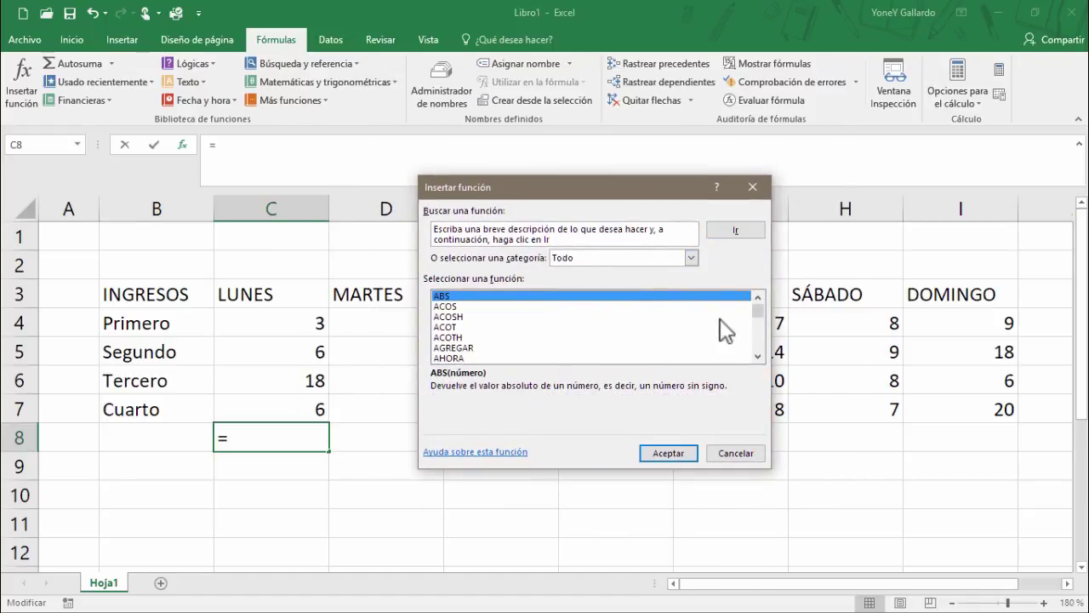
left_click(758, 357)
left_click(758, 357)
left_click(758, 356)
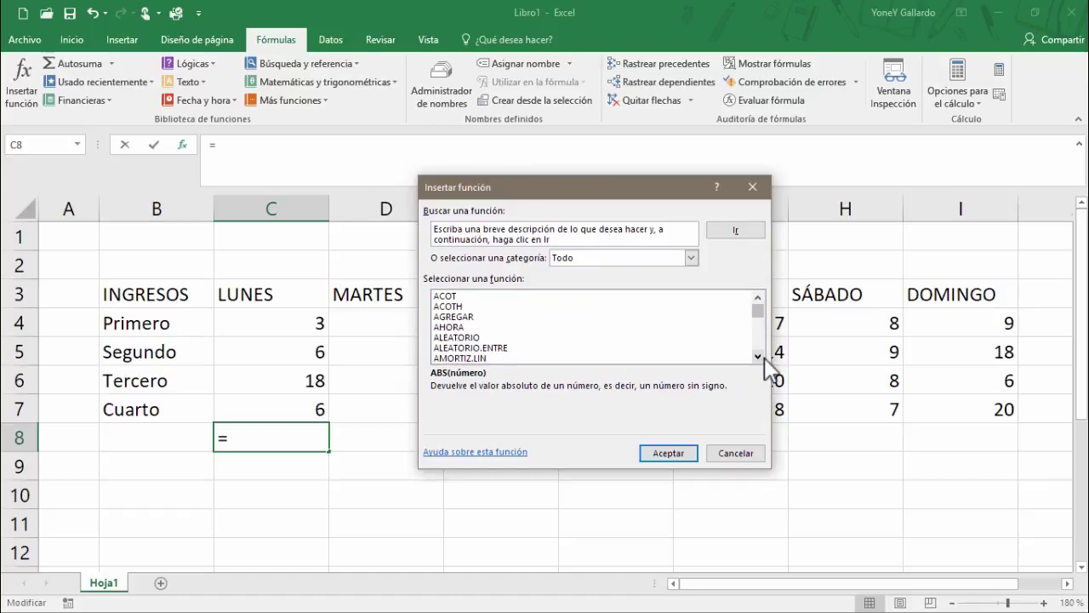
left_click_drag(763, 358, 763, 358)
Step: Search the available functions for SUMA and look through the recommended functions
left_click(577, 235)
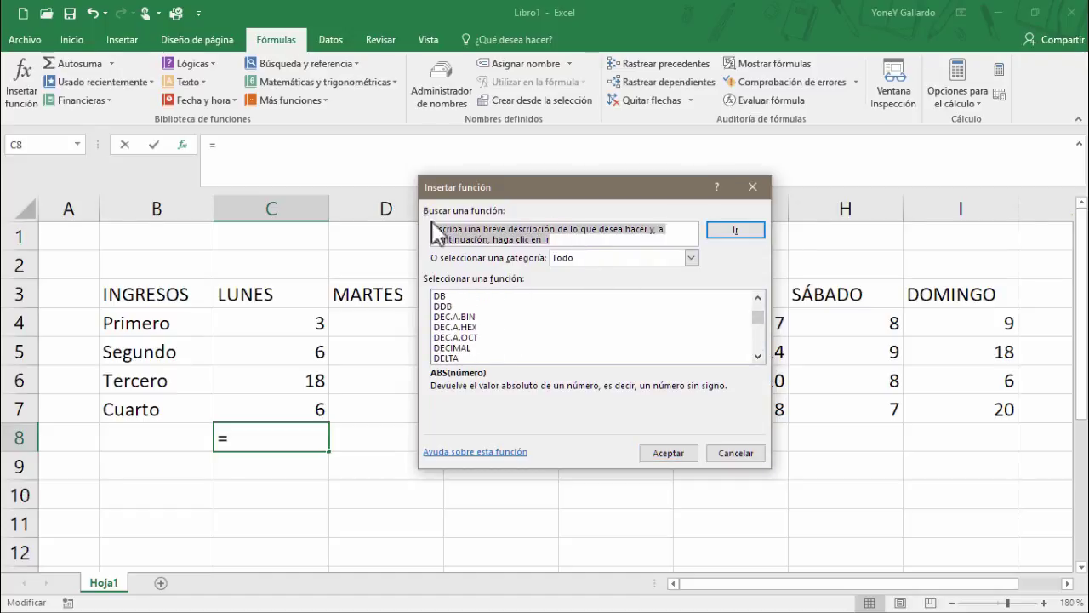
key("BackSpace")
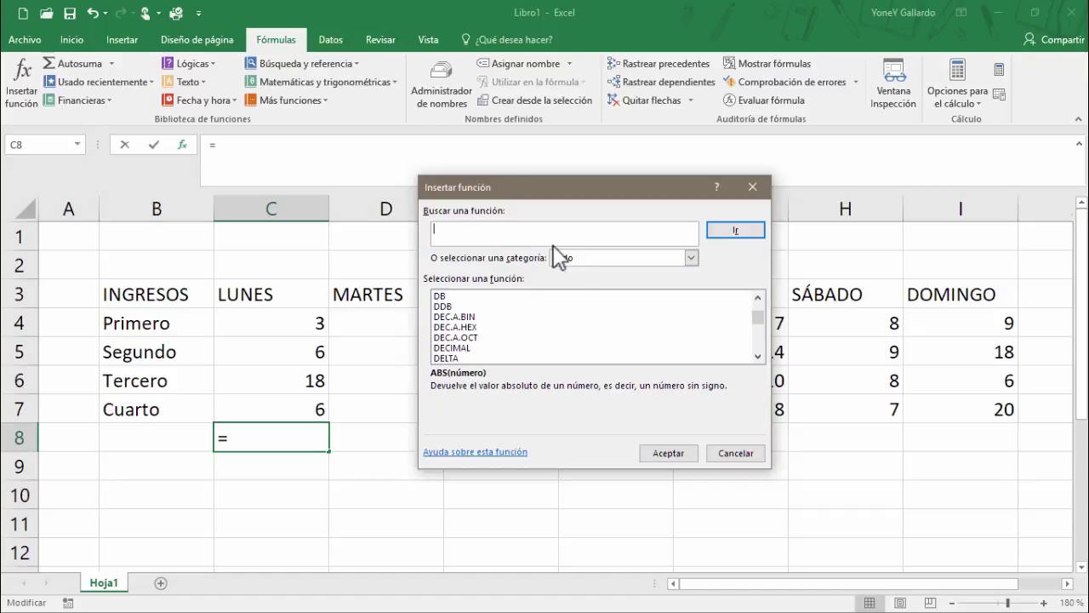
type("SUMA")
left_click(728, 230)
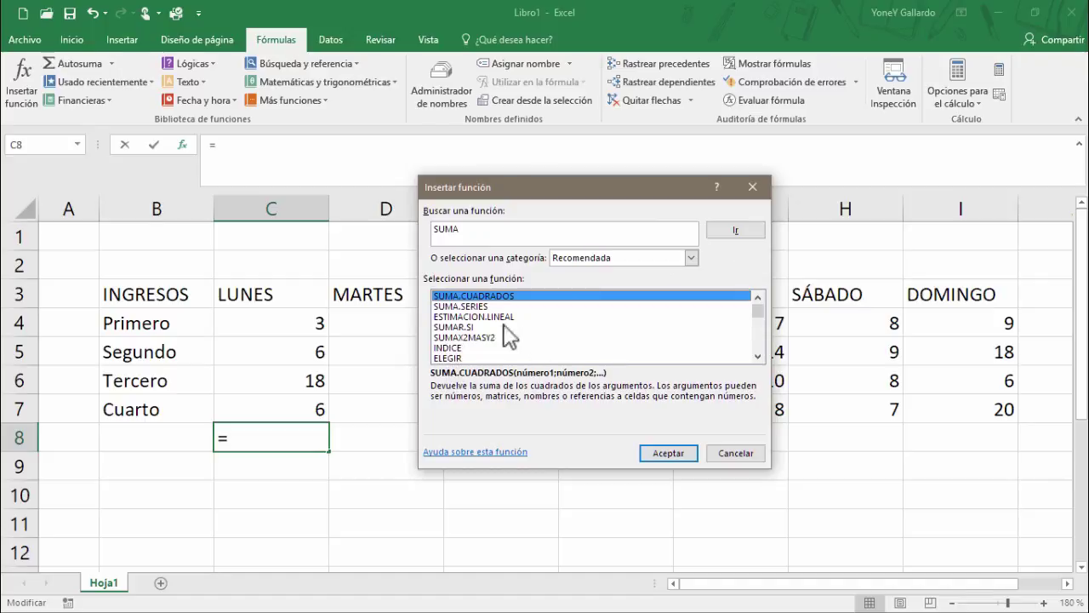
left_click(758, 357)
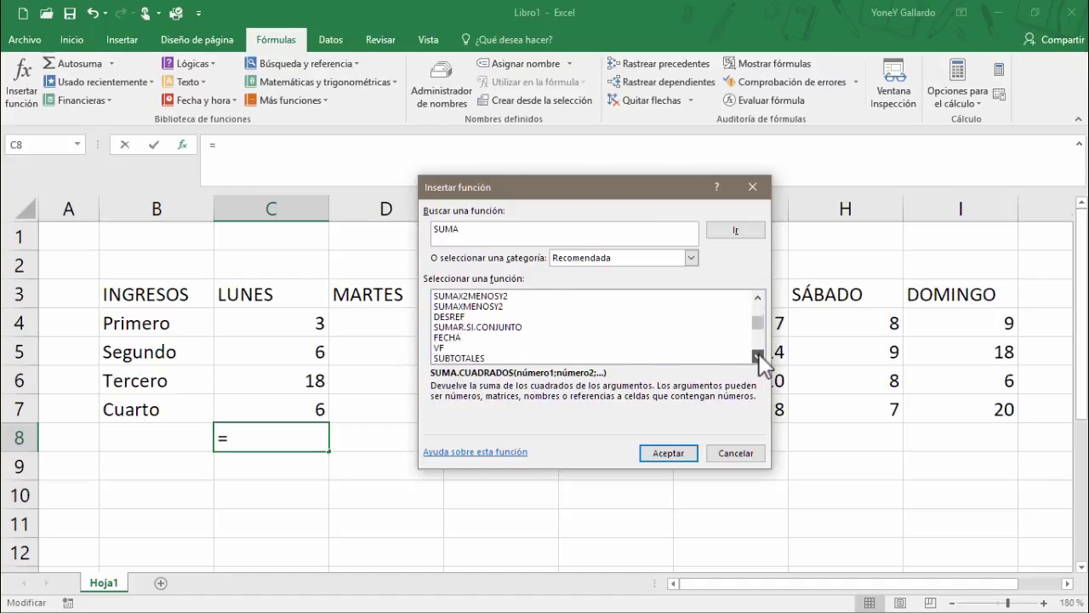
scroll(760, 365, "down", 2)
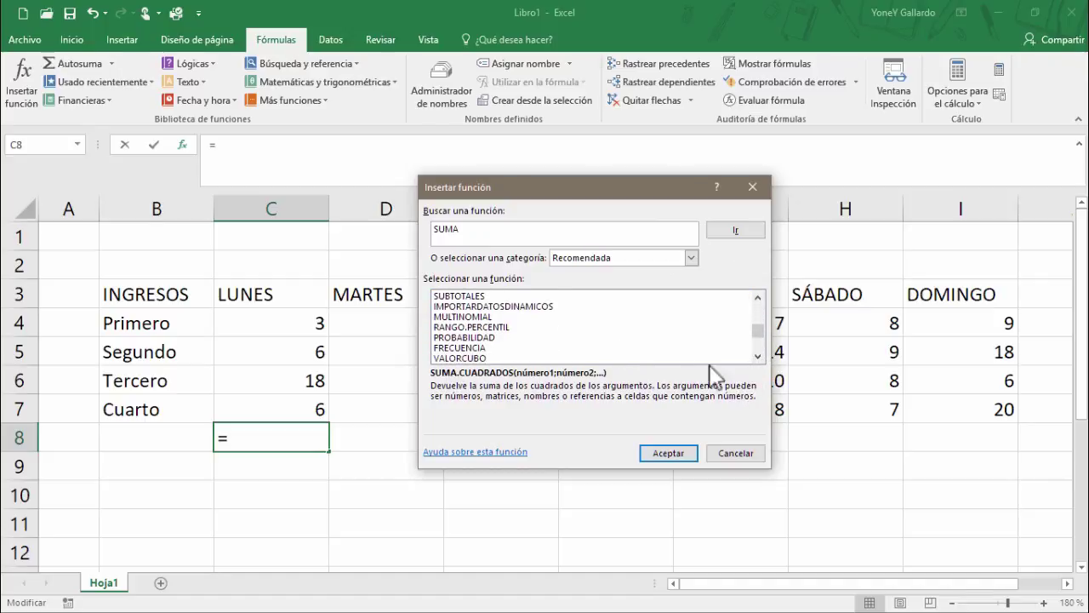
left_click(758, 356)
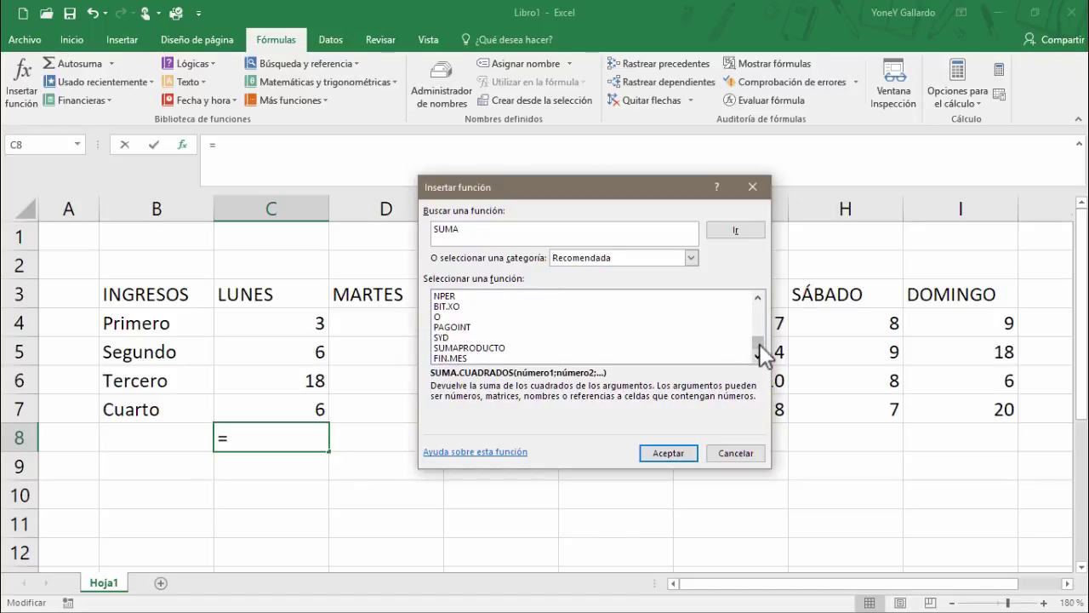
left_click_drag(758, 344, 756, 300)
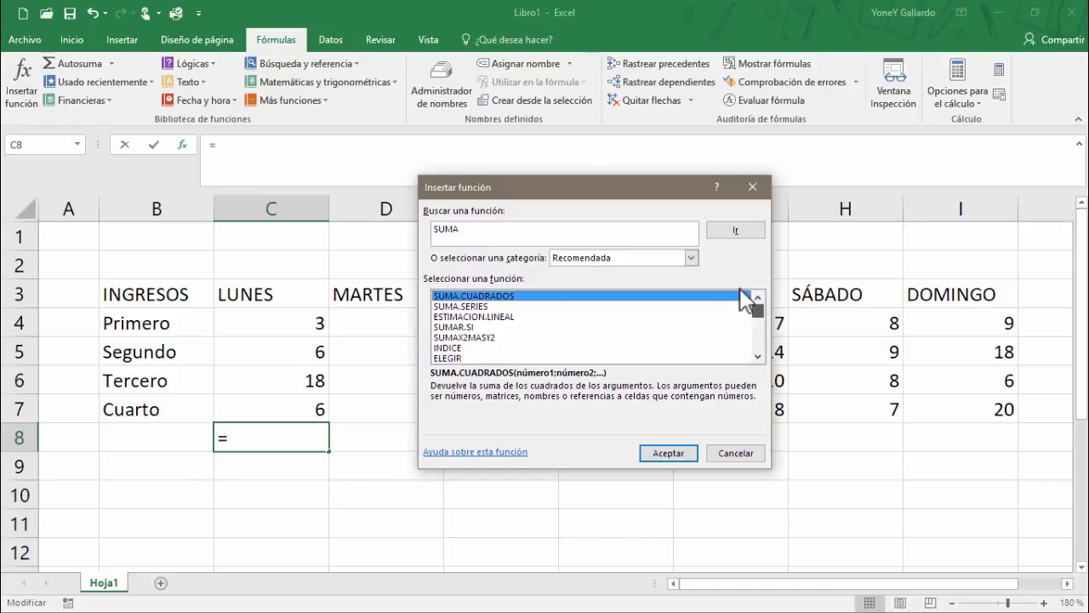
Step: Clear the SUMA search, list the Todo category again, and leave function insertion without choosing a function
left_click(568, 229)
key("BackSpace")
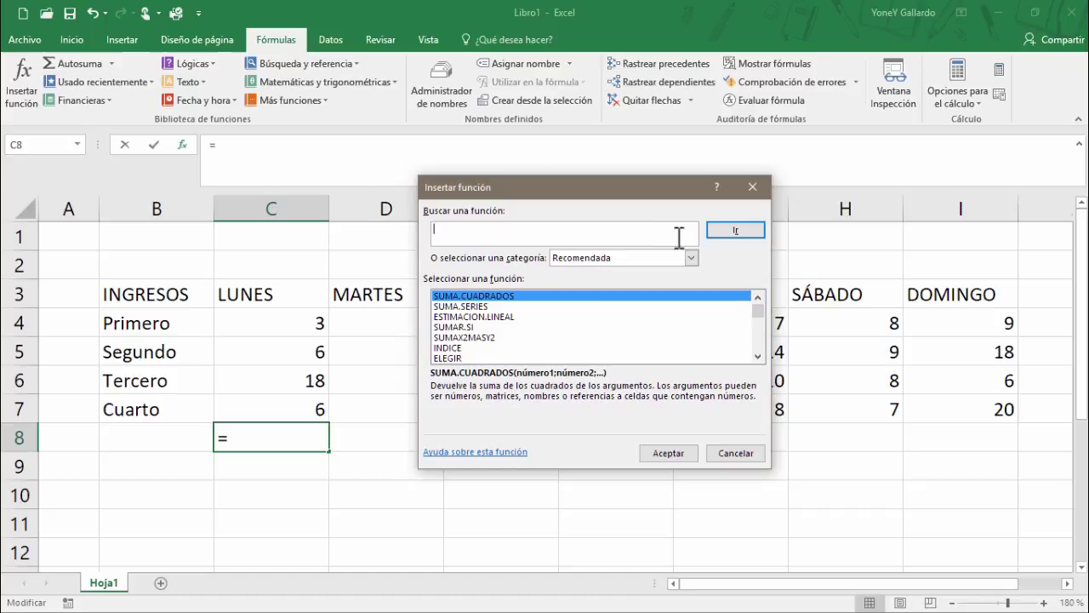
left_click(723, 228)
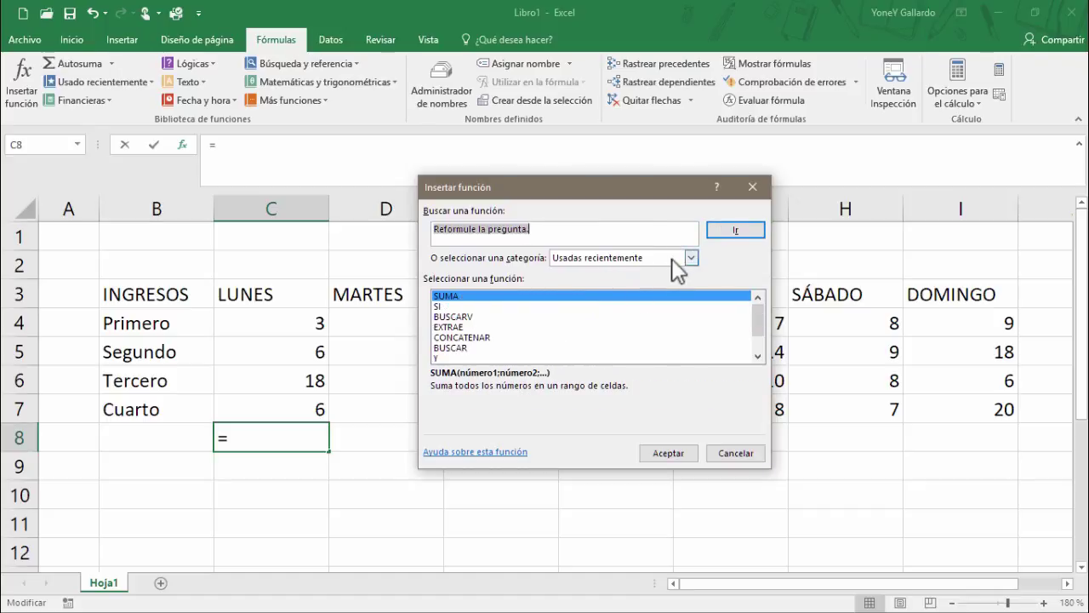
left_click(691, 257)
left_click(587, 280)
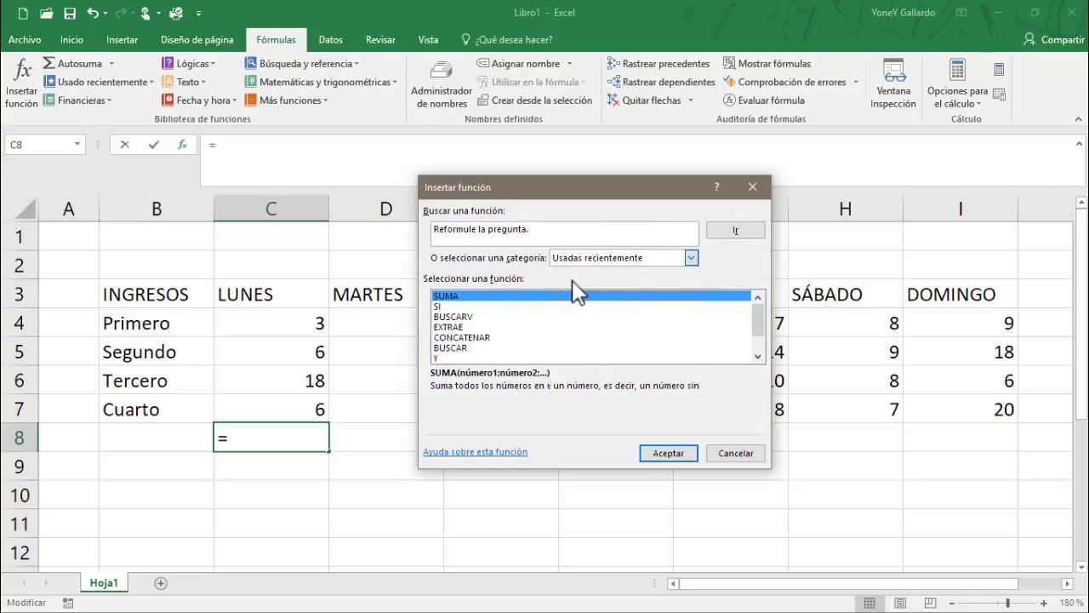
left_click(689, 256)
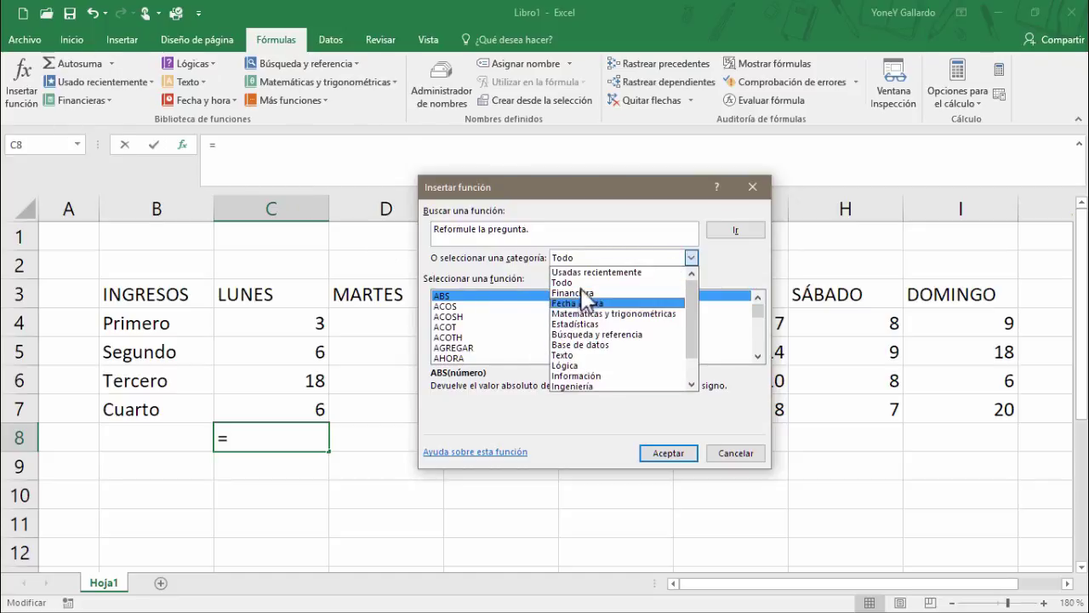
left_click(704, 417)
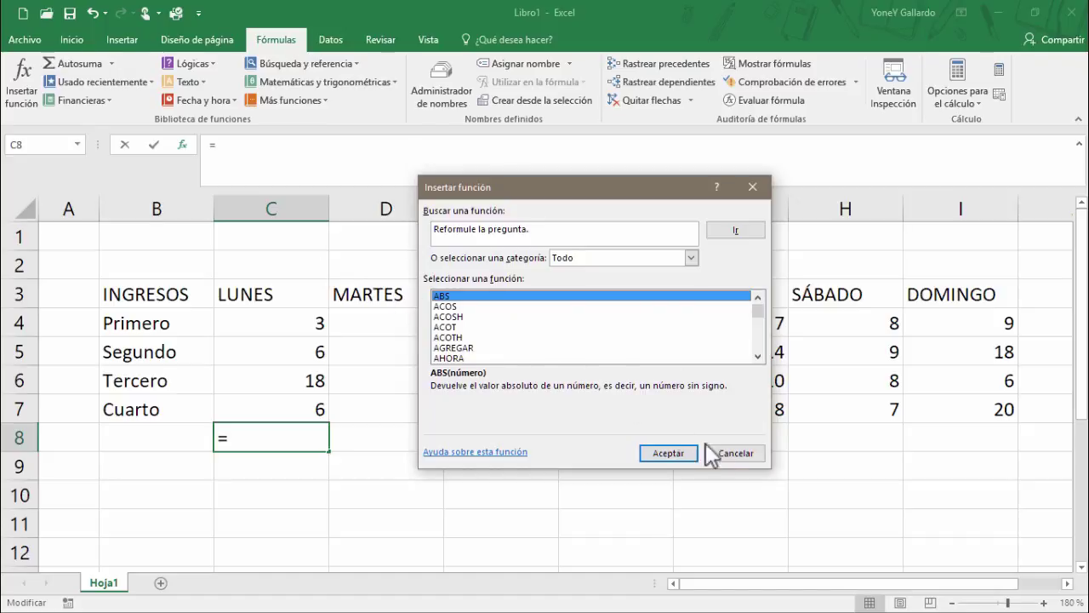
left_click(735, 454)
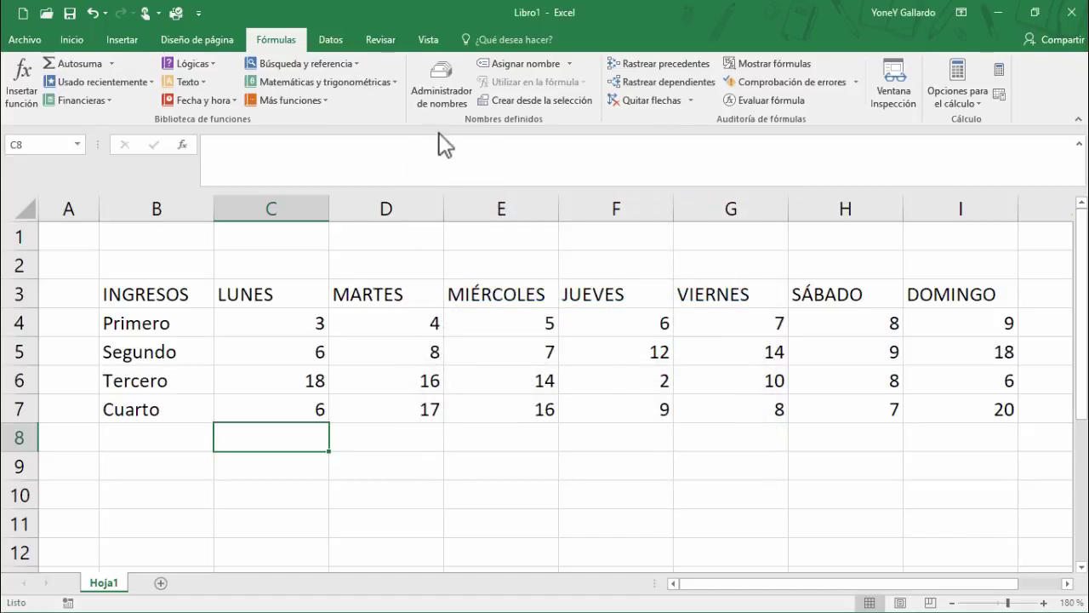
Step: Reopen function insertion for C8, review the available function categories, and cancel without inserting anything
left_click(24, 99)
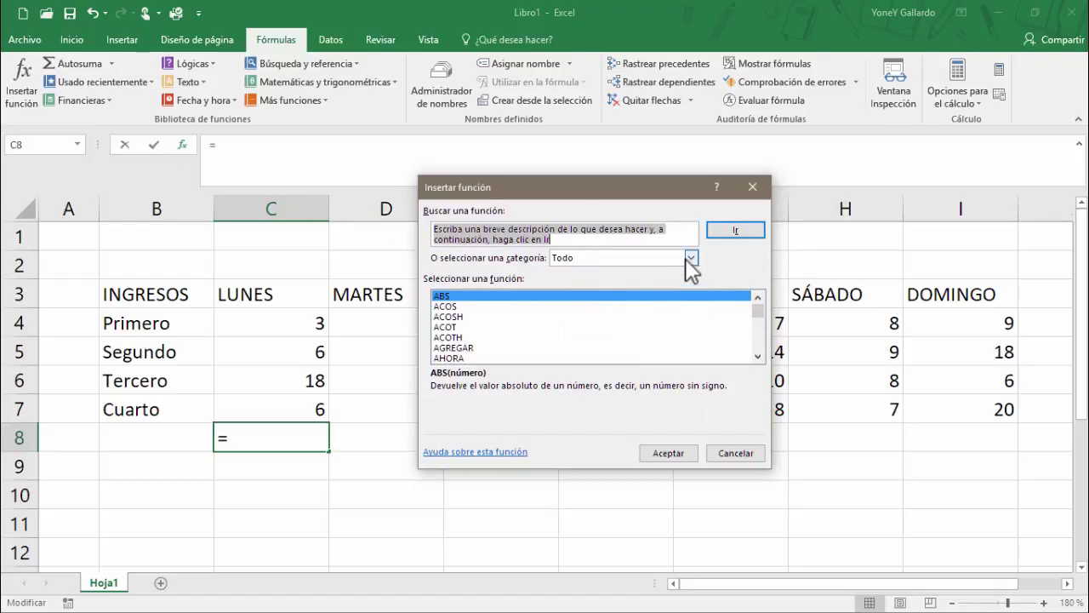
left_click(689, 259)
scroll(599, 359, "down", 2)
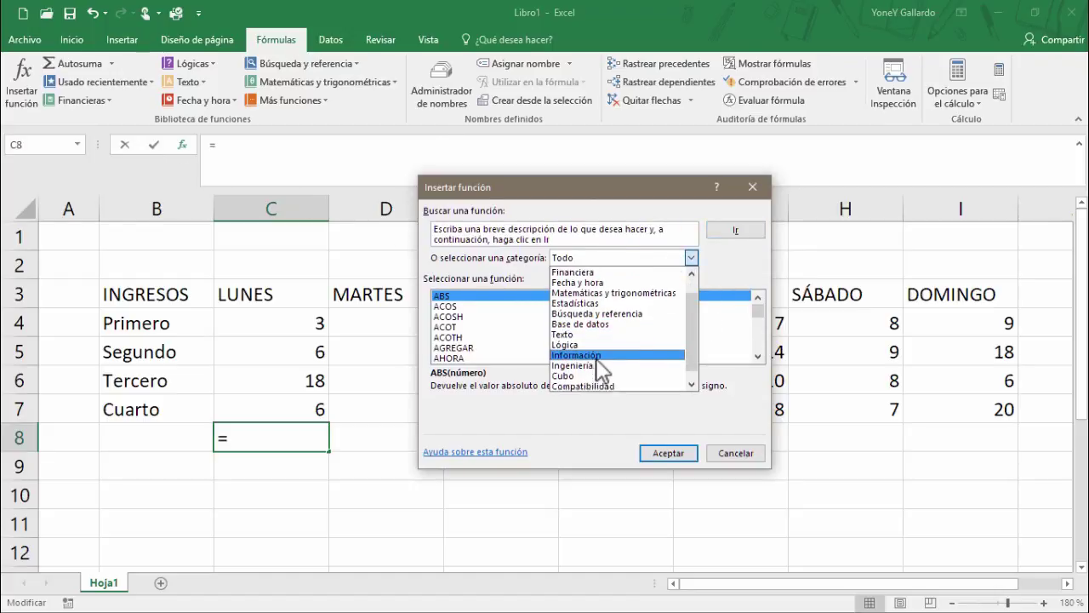
left_click(719, 466)
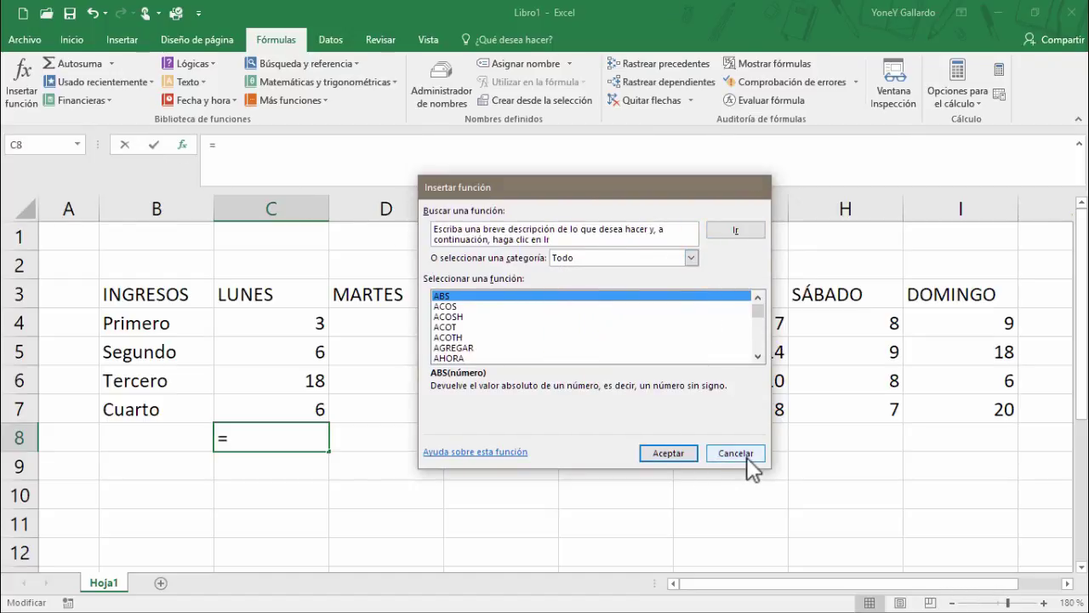
left_click(737, 464)
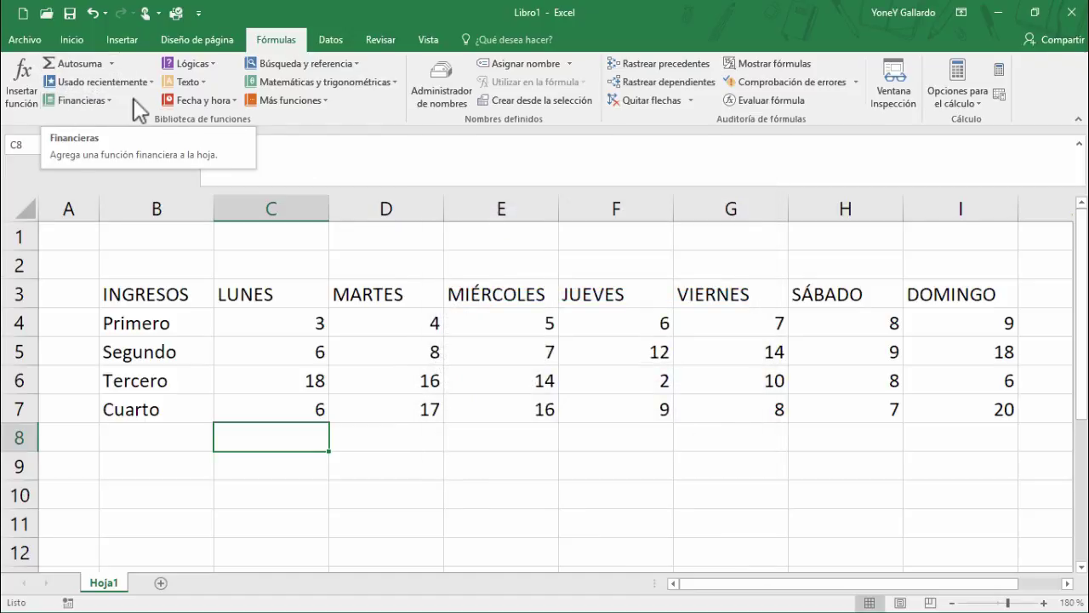
Step: Review the recommended charts and all chart types for the INGRESOS table, cancel, and return to the function library
left_click(123, 40)
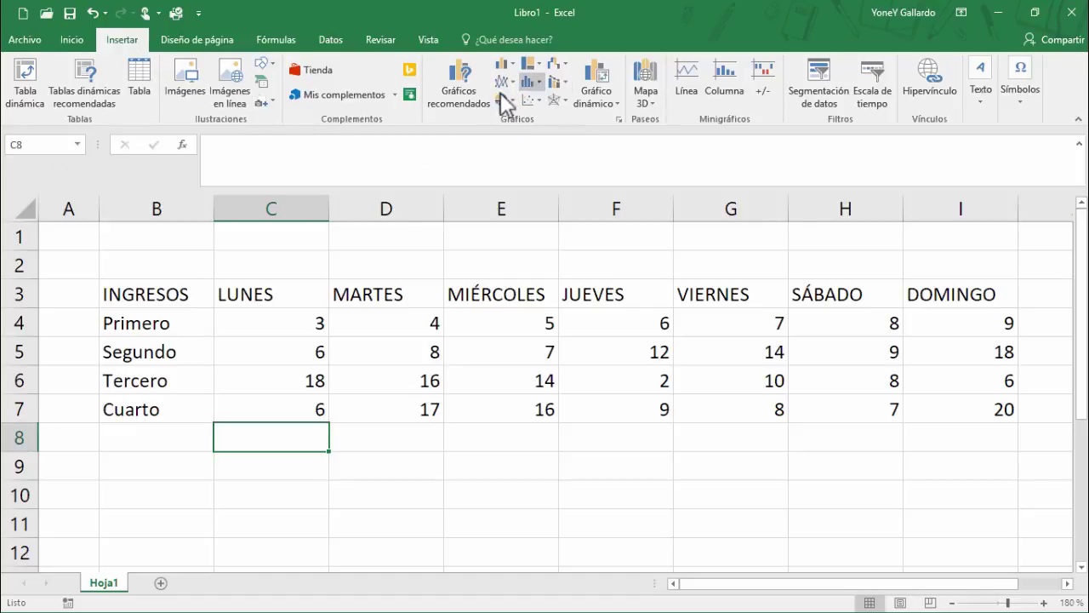
left_click(464, 86)
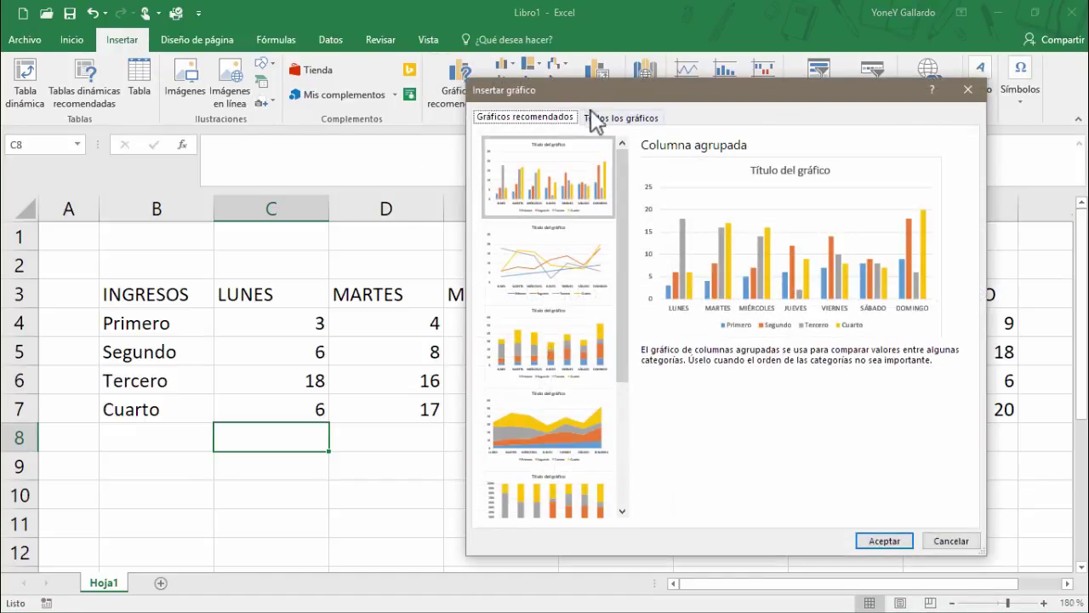
left_click(600, 116)
left_click(960, 539)
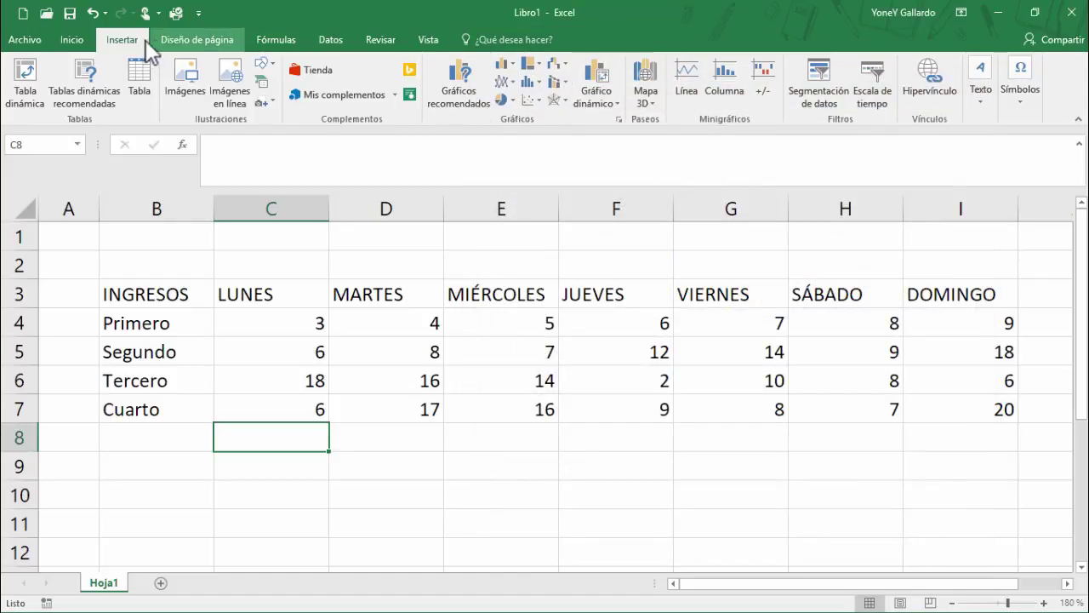
left_click(276, 43)
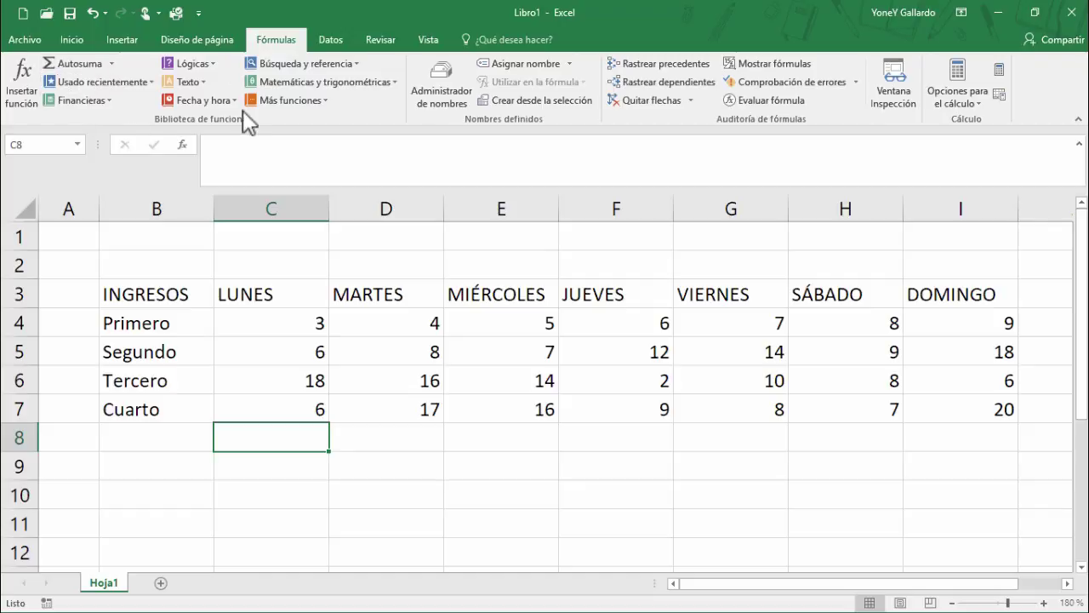
Step: Open function insertion for C8, look through the complete function list and the available categories, and cancel without inserting anything
left_click(28, 87)
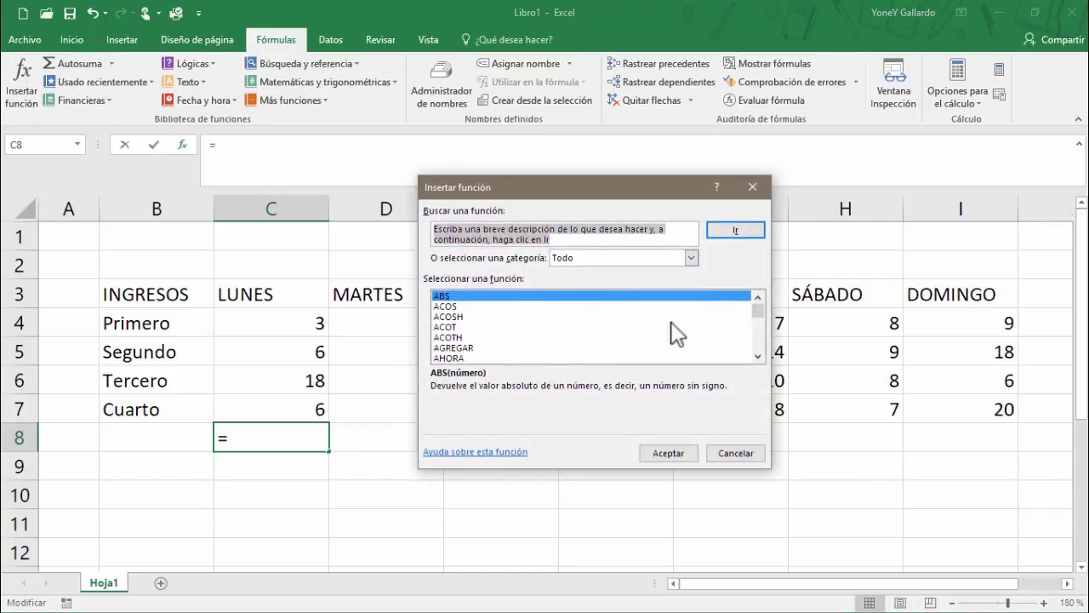
left_click_drag(757, 312, 758, 358)
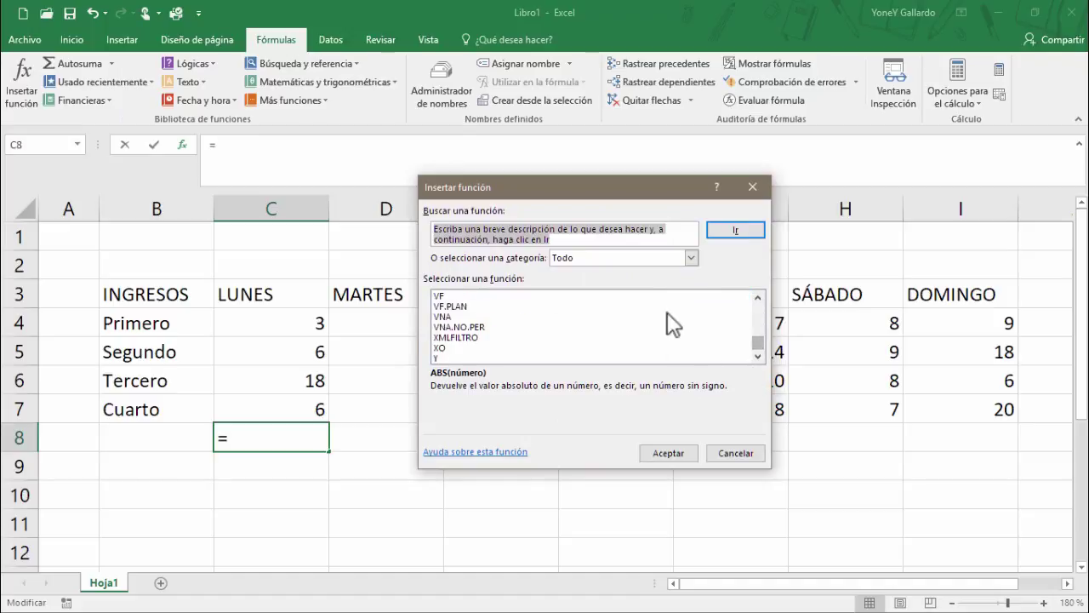
left_click(692, 258)
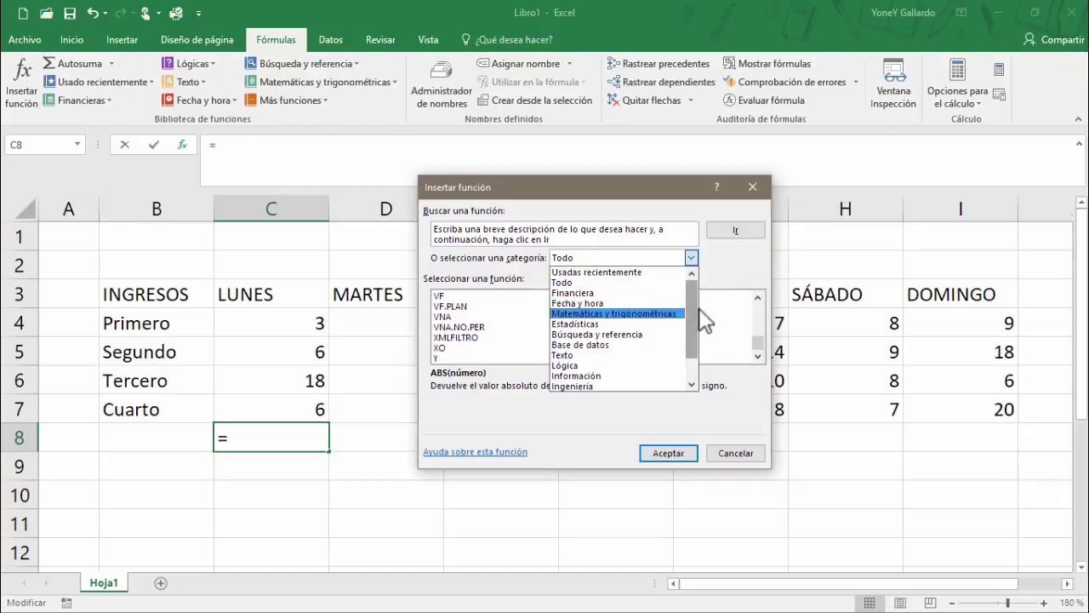
scroll(690, 300, "down", 1)
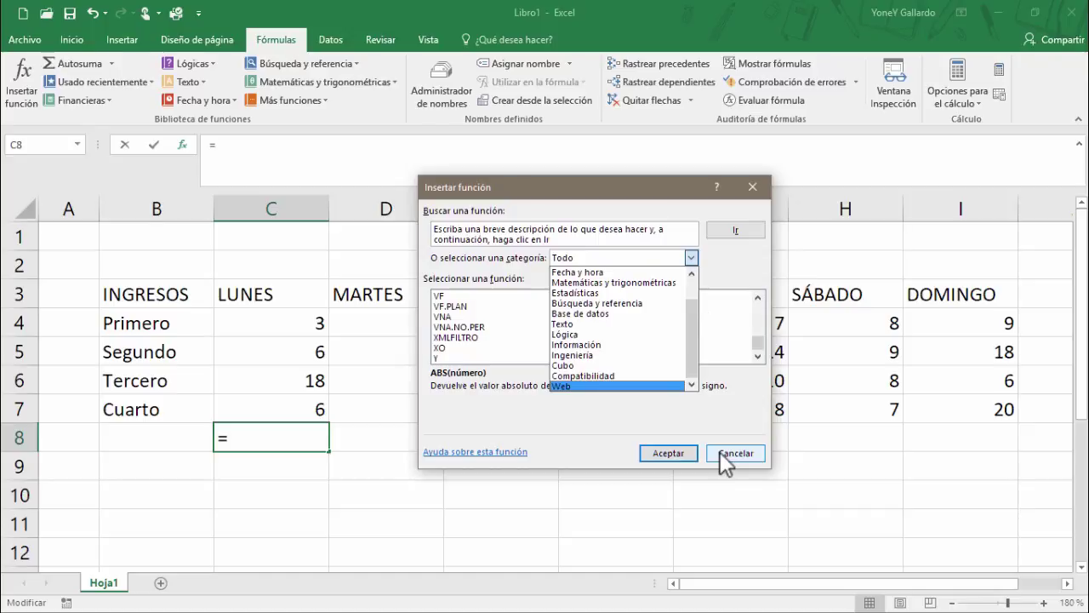
left_click(593, 415)
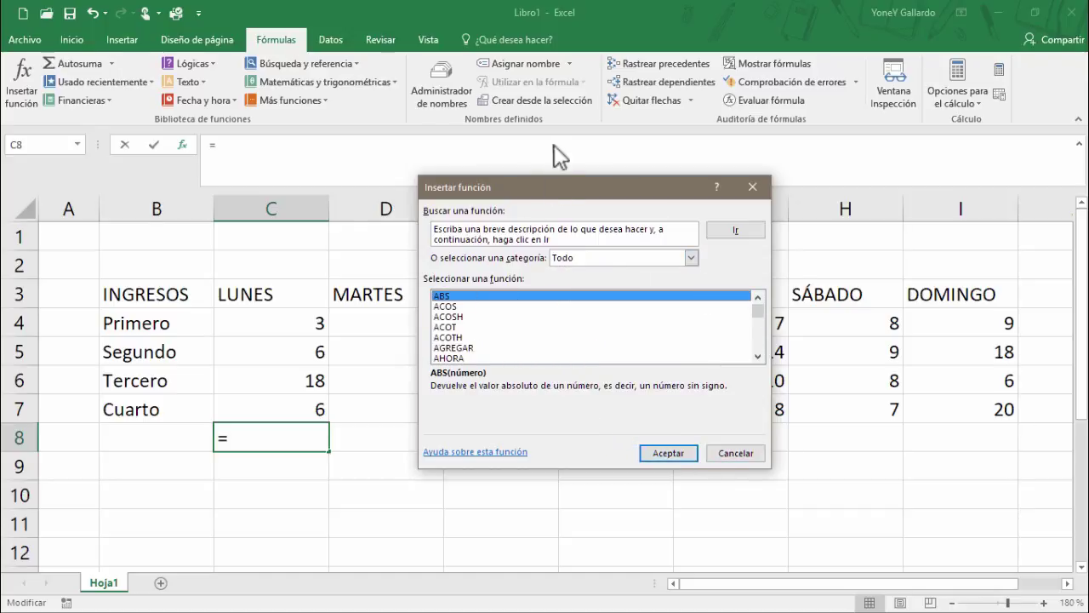
left_click(737, 452)
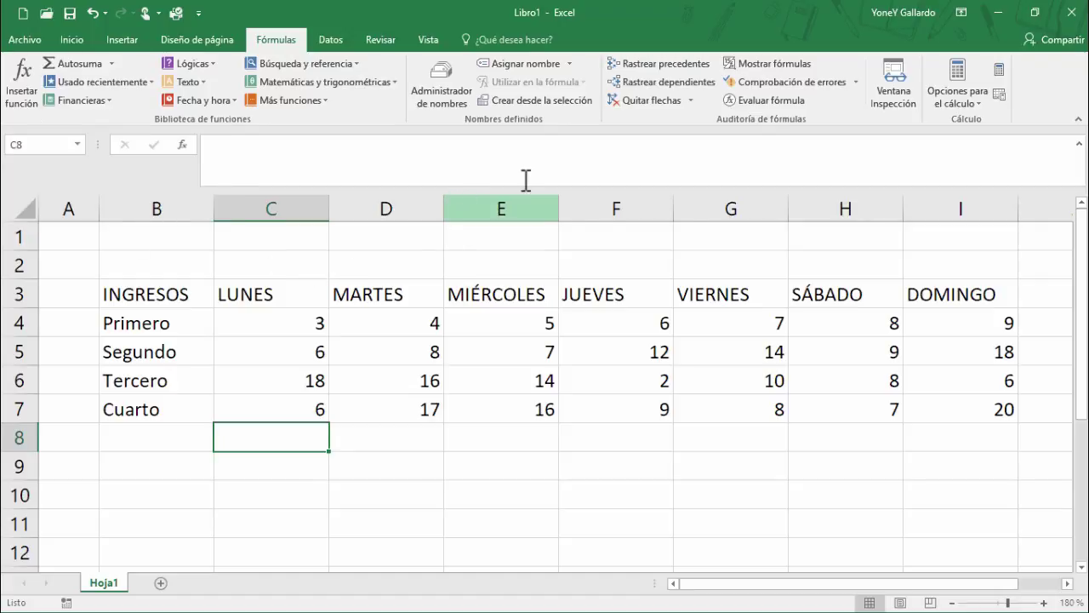
Step: Open function insertion for B4, browse the Todo function list and the ACOSH description, and cancel without inserting anything
left_click(428, 469)
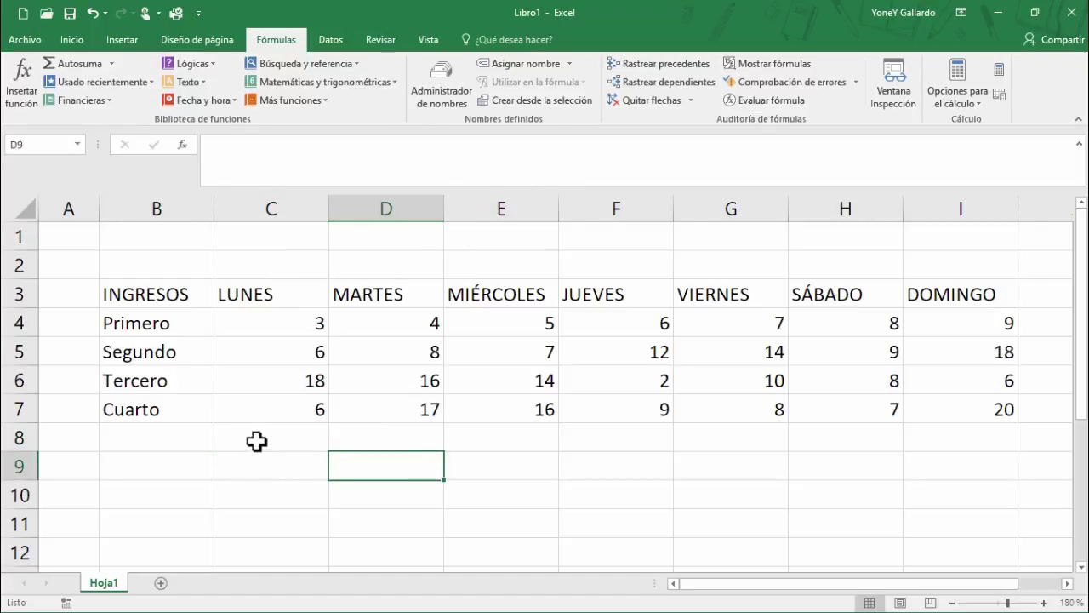
left_click(257, 440)
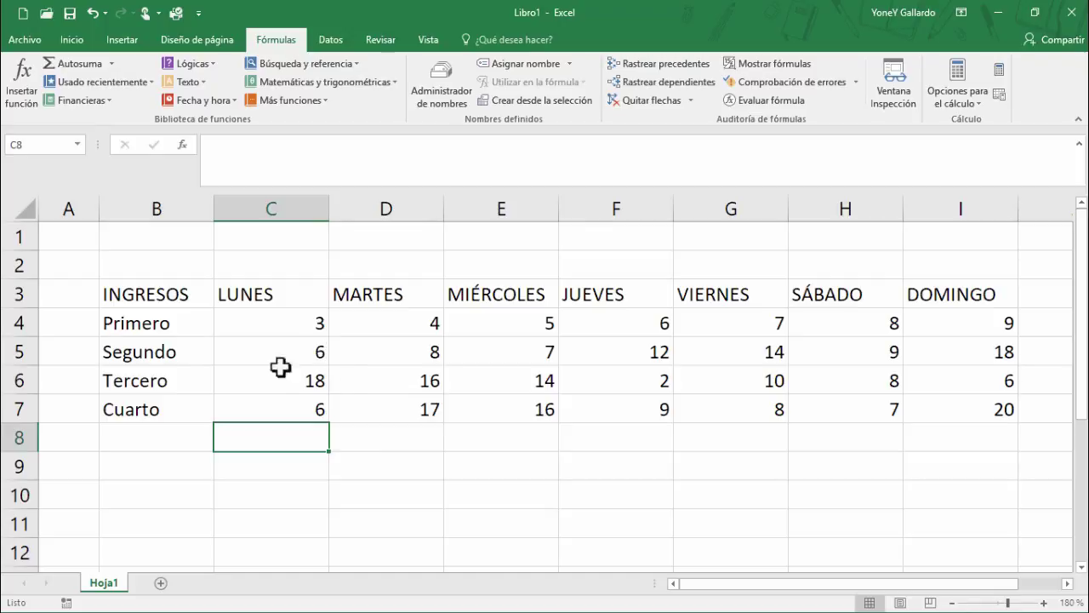
left_click(158, 320)
left_click(25, 95)
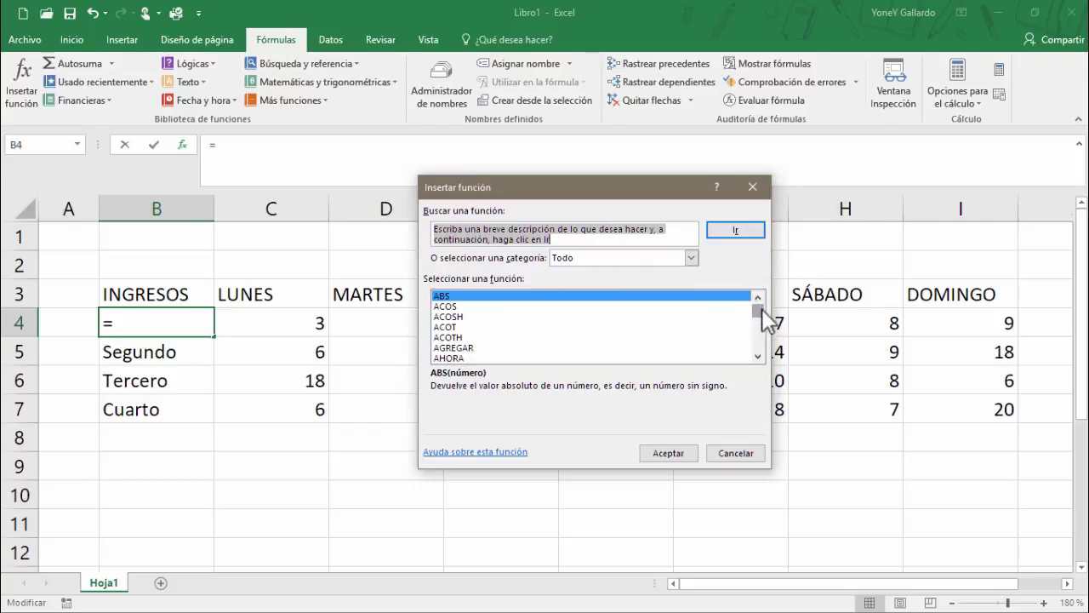
mouse_move(761, 316)
left_mouse_down()
mouse_move(758, 341)
mouse_move(766, 312)
left_mouse_up()
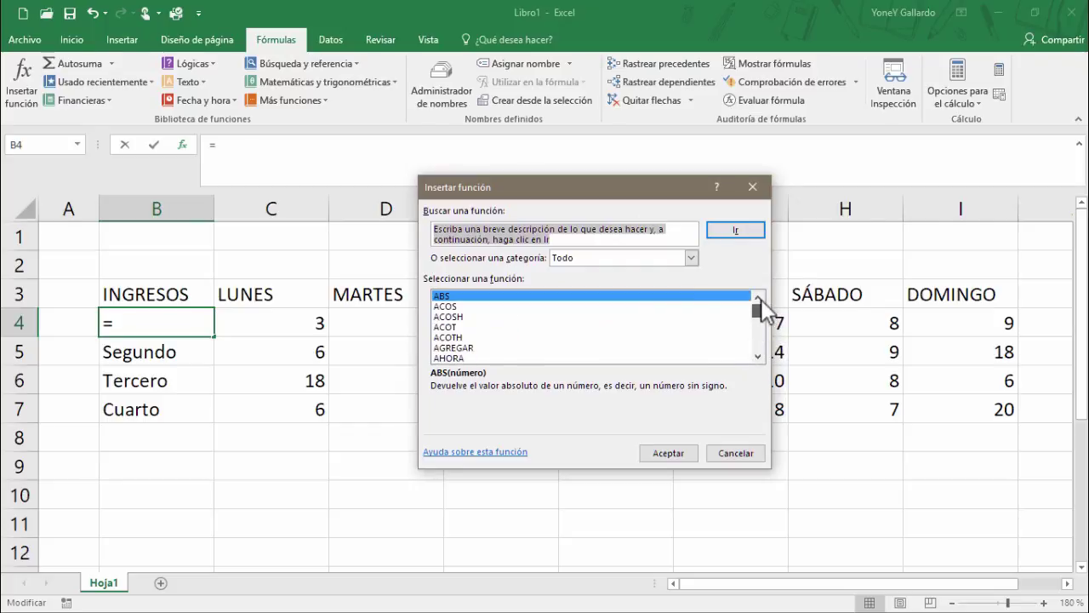
left_click(476, 317)
scroll(549, 317, "down", 20)
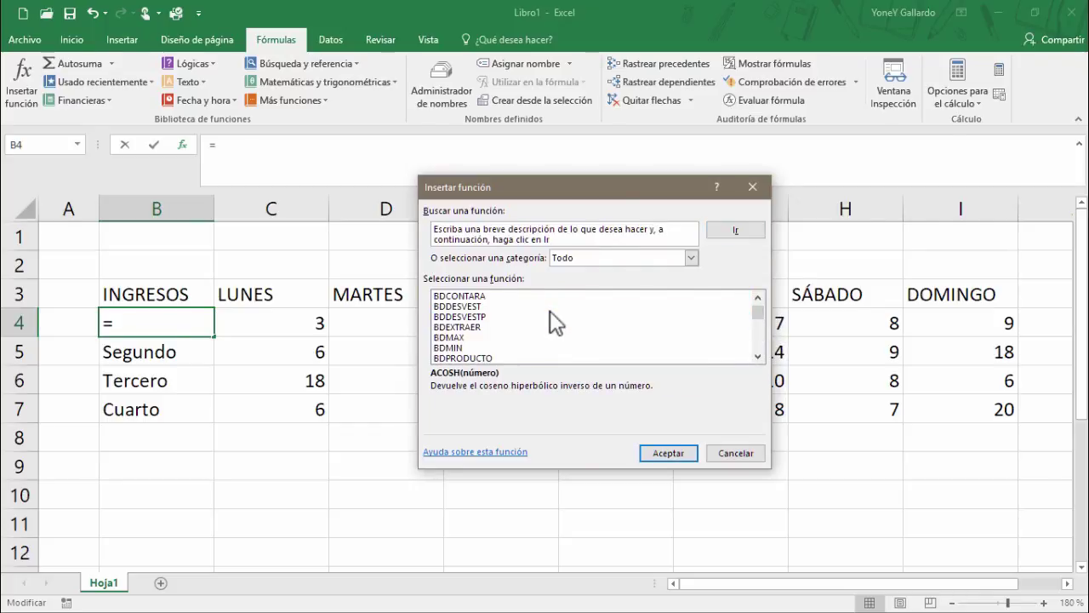
left_click(722, 454)
left_click(270, 476)
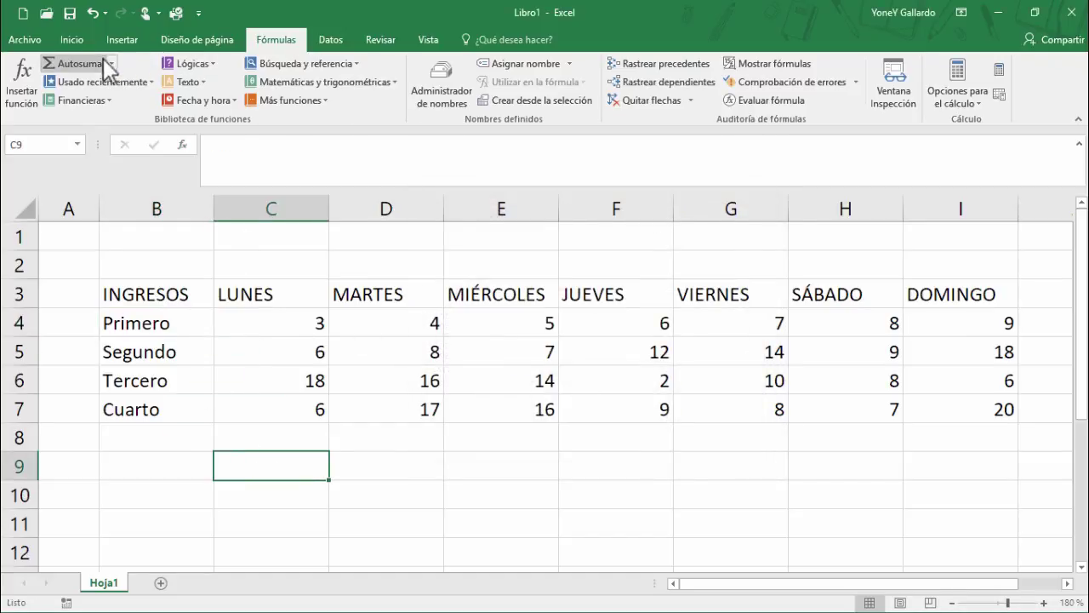
left_click(276, 329)
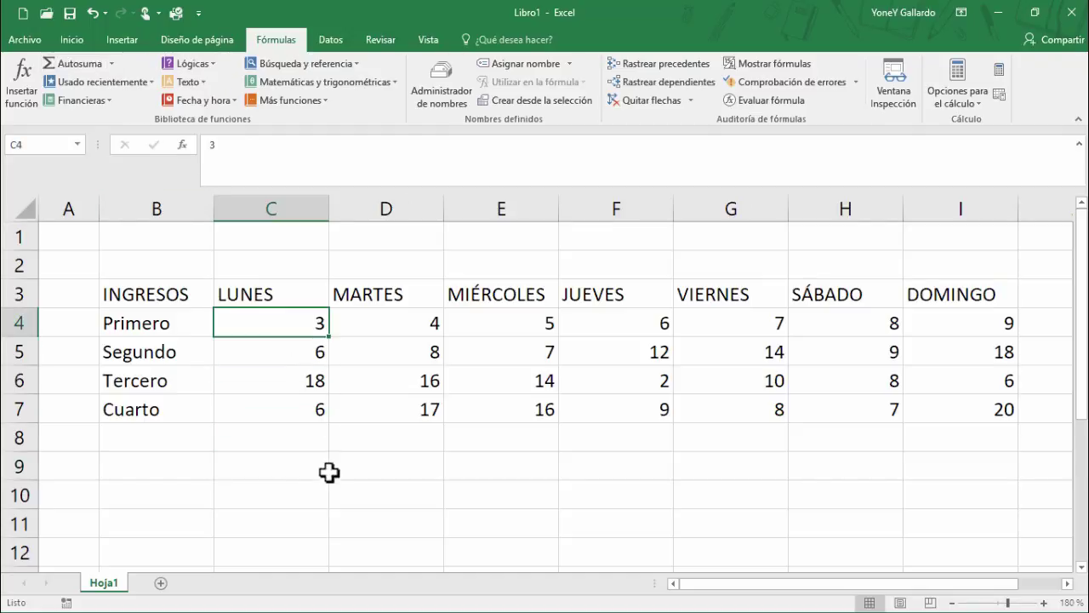
left_click(262, 441)
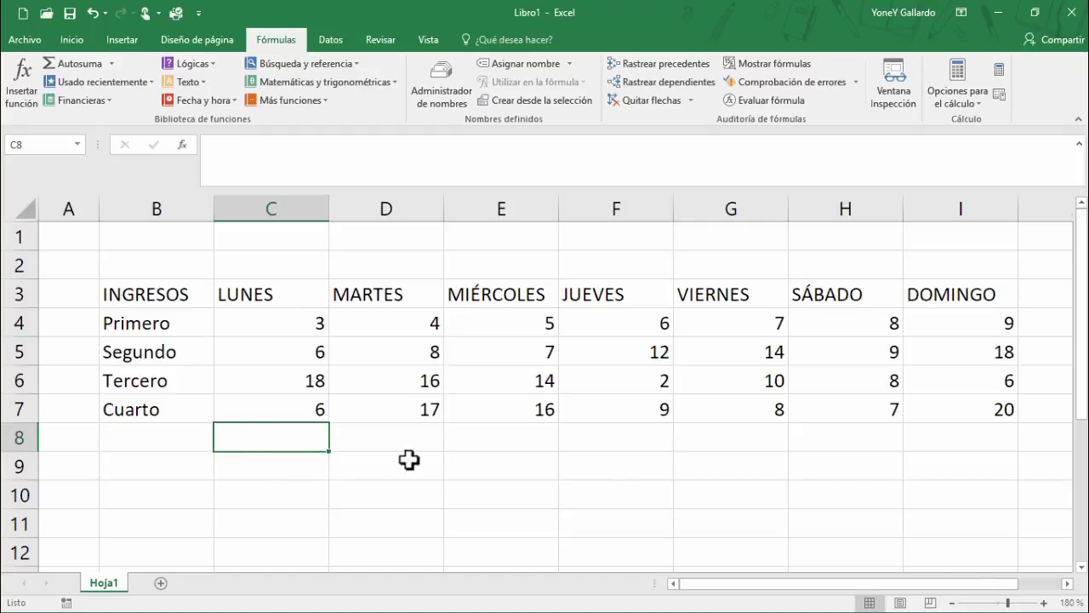
Step: Add the heading RESULTADO in J3, beside DOMINGO
left_click(950, 603)
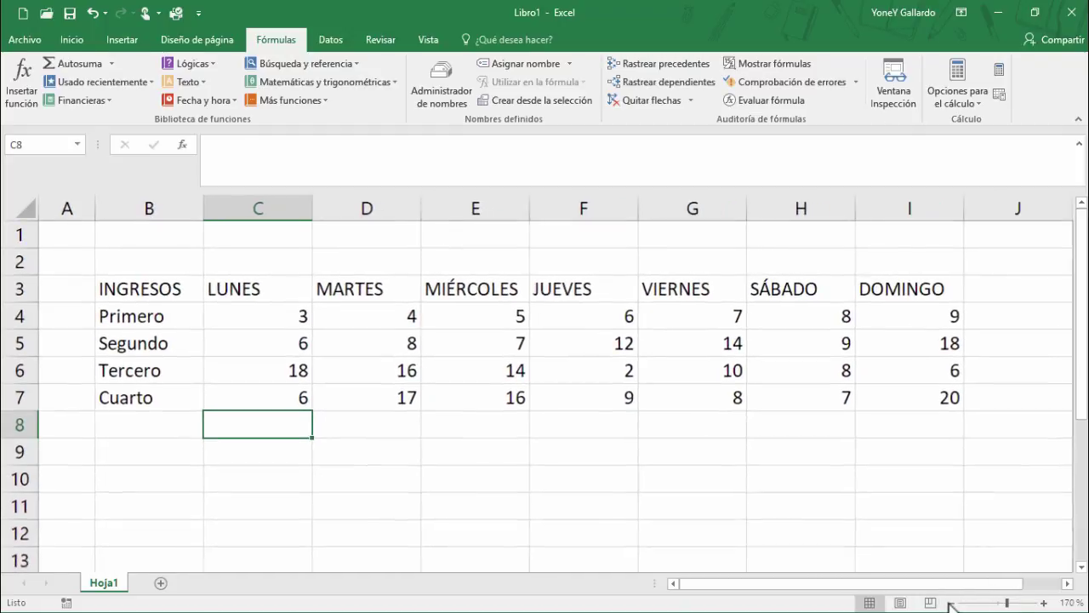
left_click(951, 604)
left_click(950, 604)
left_click(951, 604)
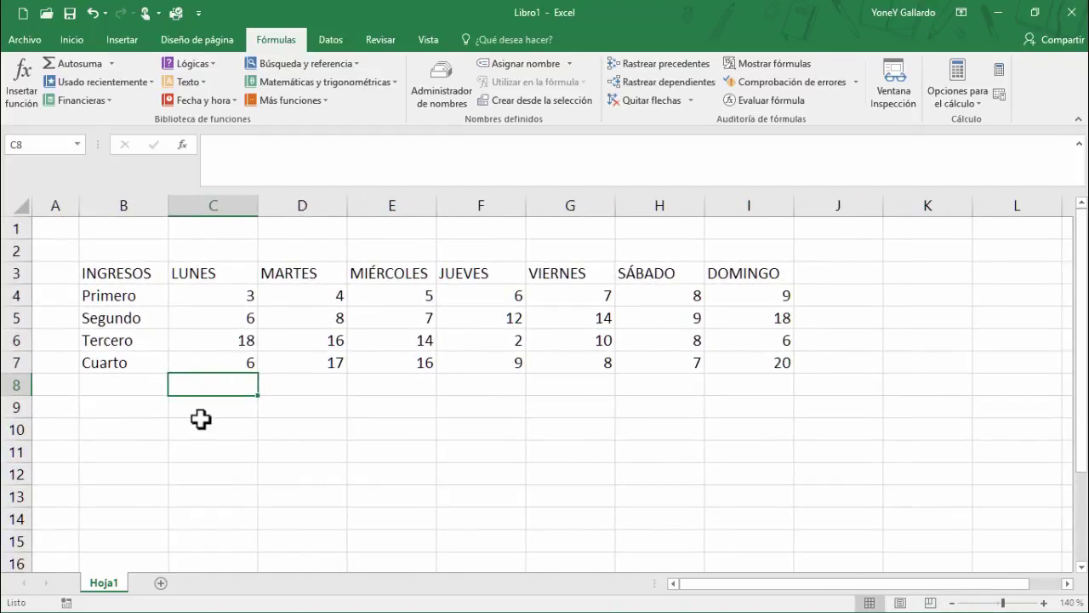
left_click(309, 410)
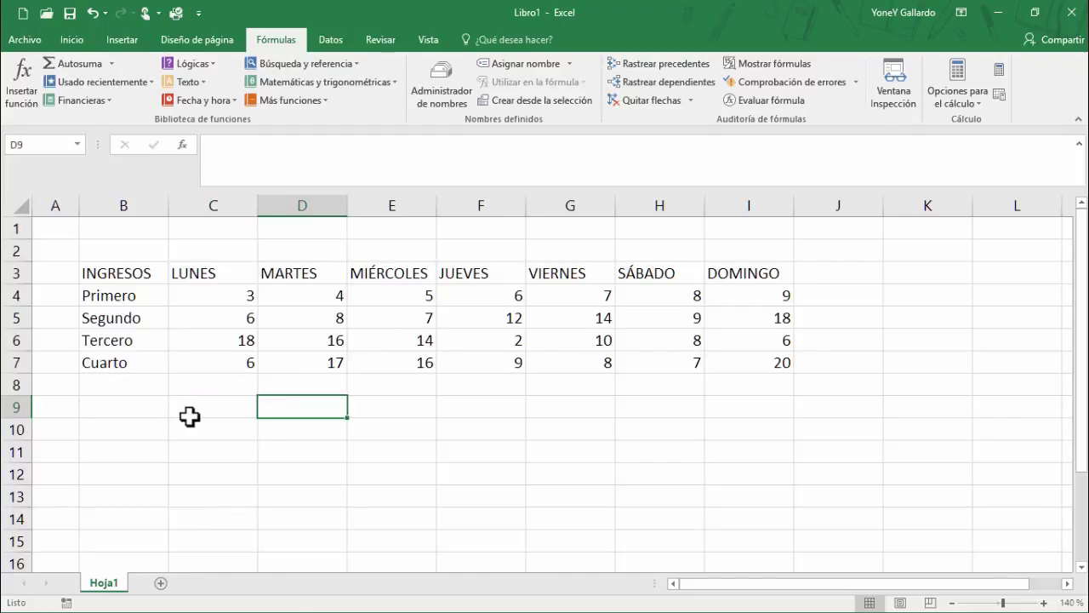
left_click(181, 410)
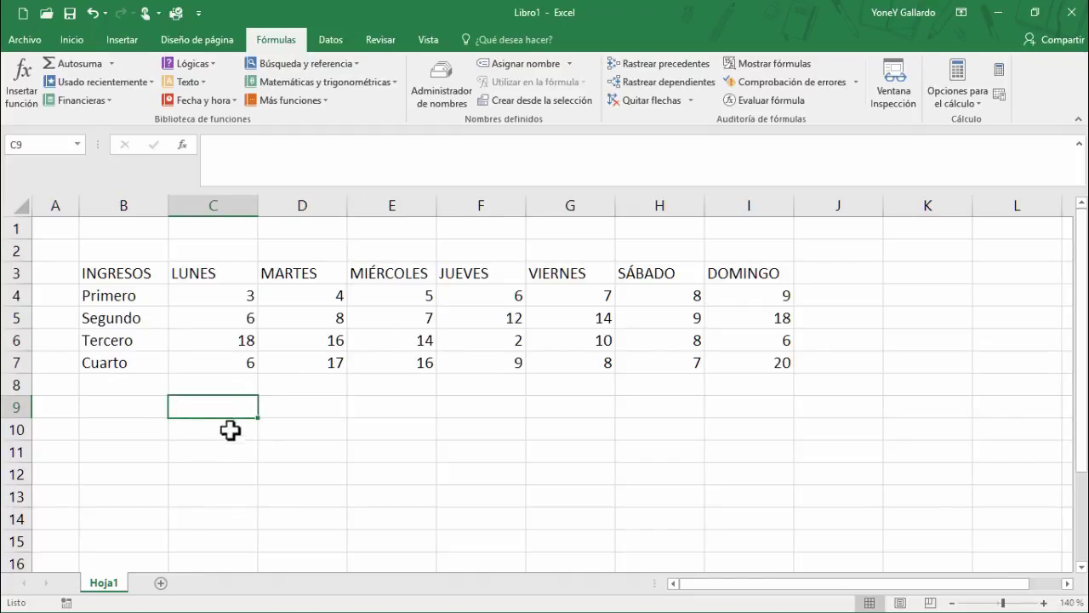
left_click(227, 389)
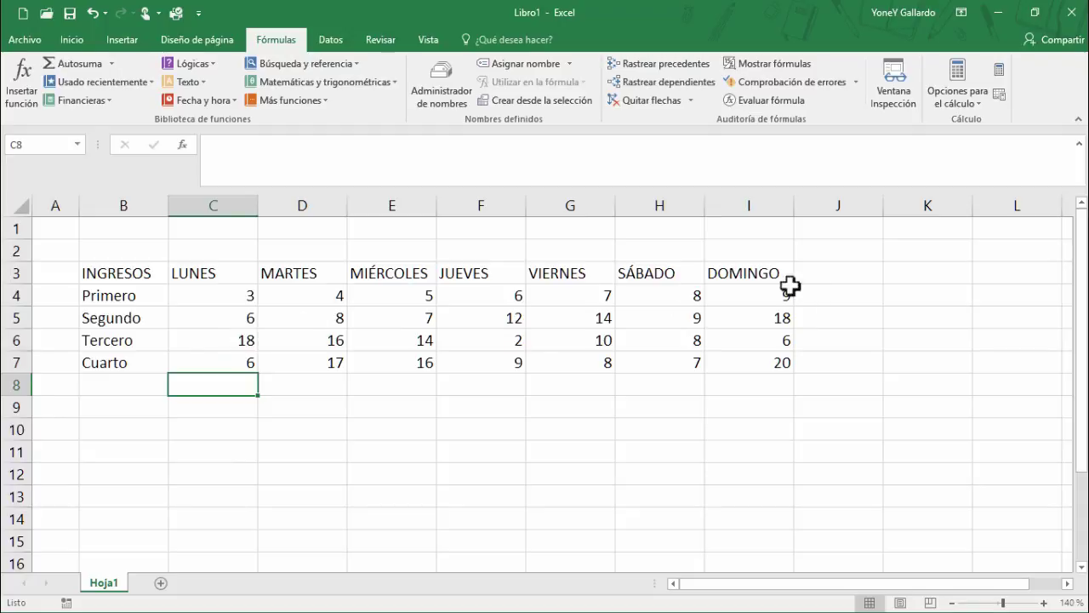
left_click(242, 302)
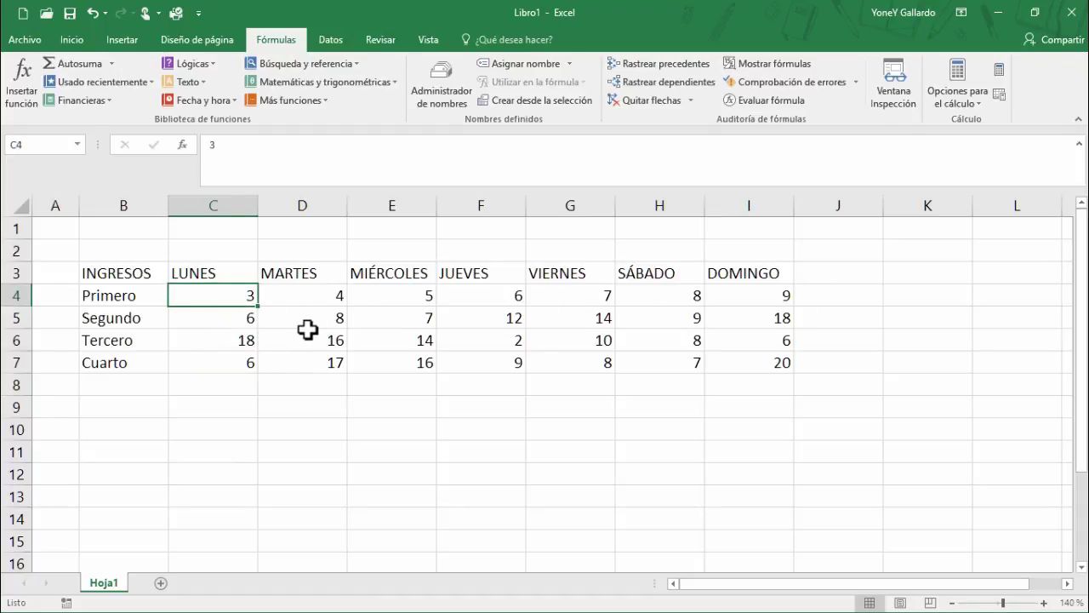
left_click(854, 295)
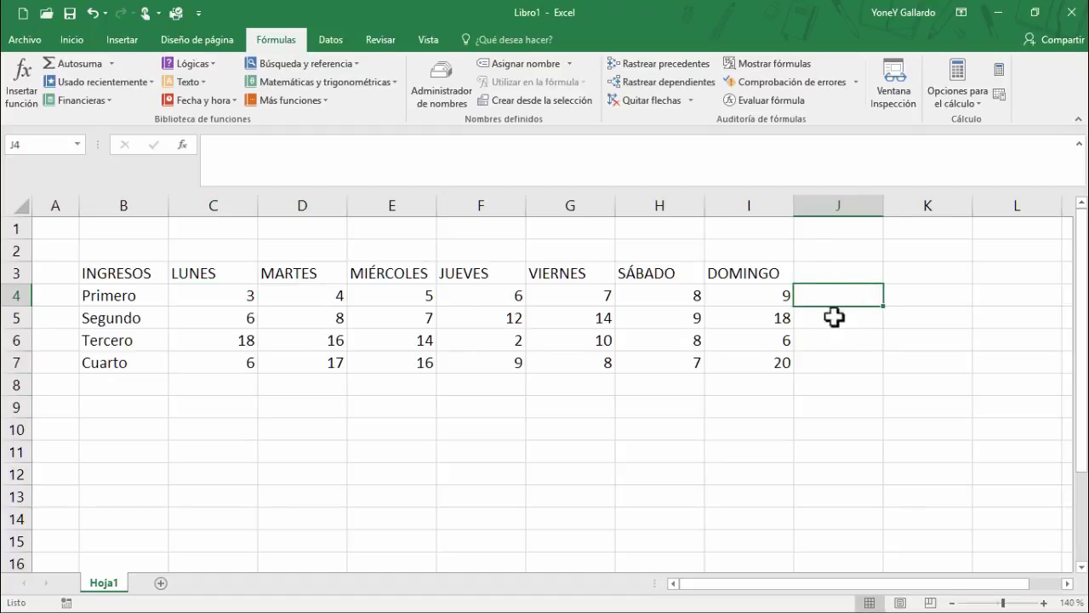
left_click(830, 274)
type("R")
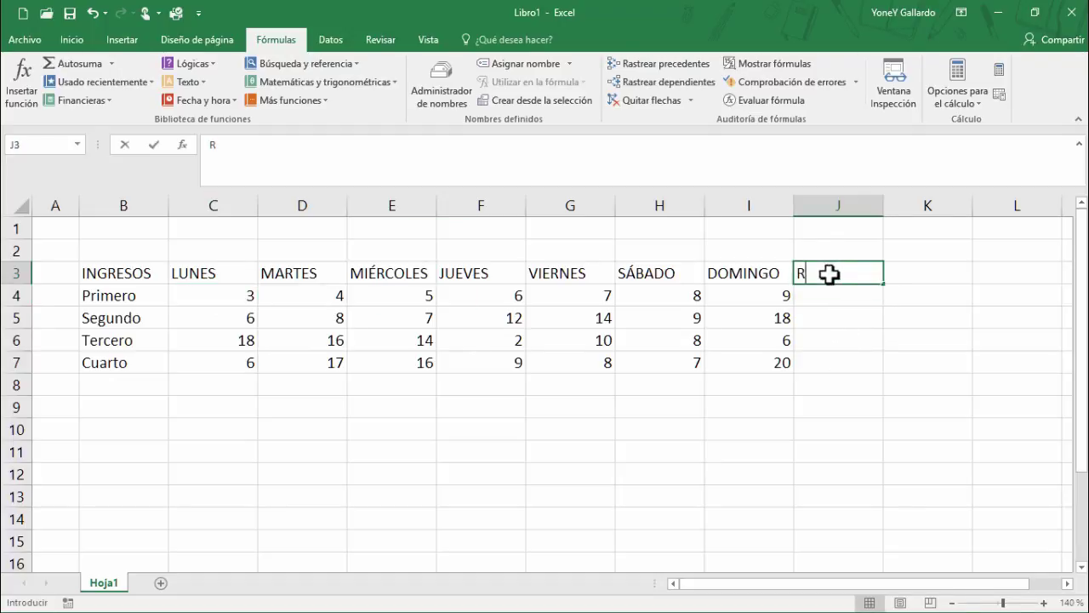
type("ESULTADO")
key("Return")
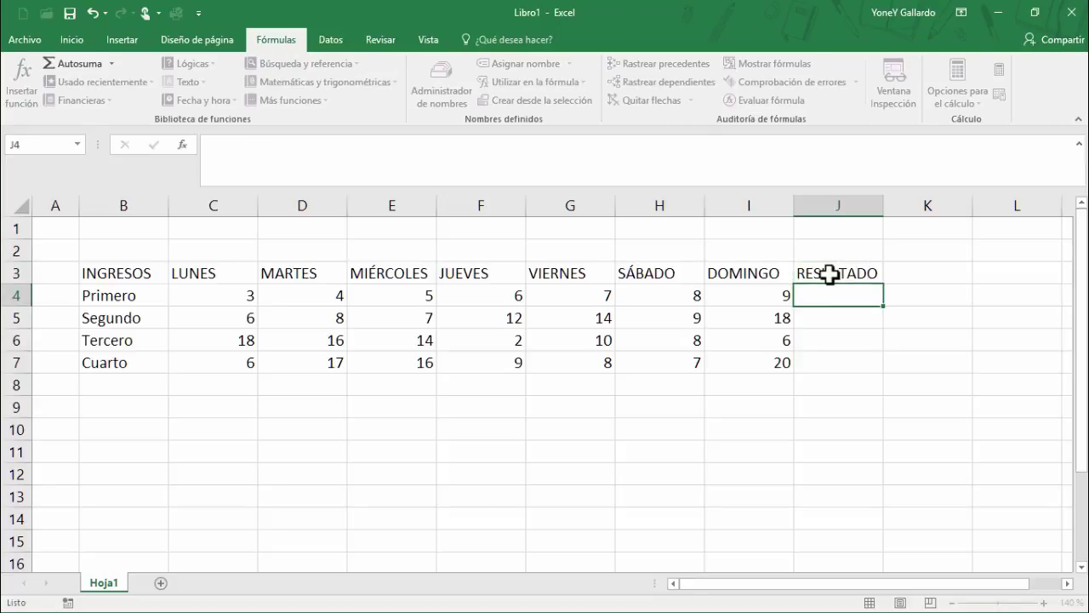
Step: Format the RESULTADO heading in bold standard red and widen column J to more than double its width
left_click(830, 273)
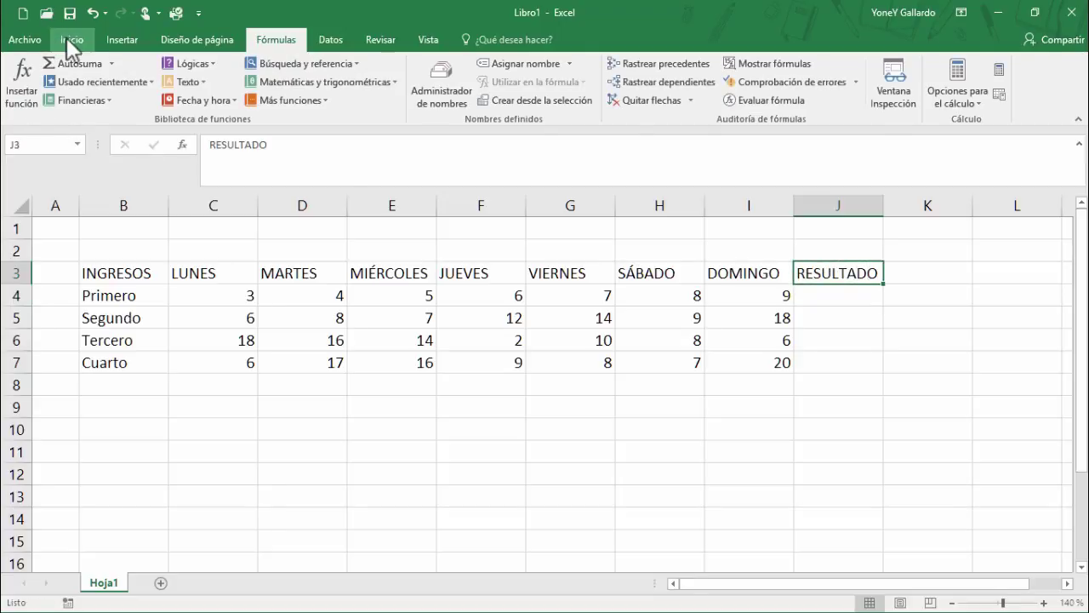
left_click(70, 40)
left_click(83, 94)
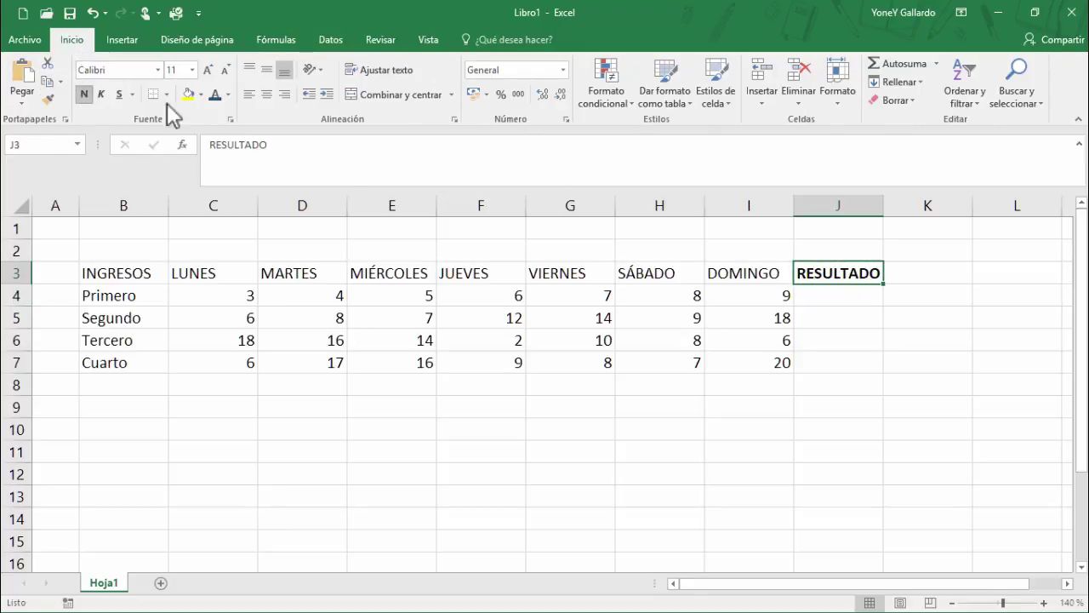
left_click(227, 94)
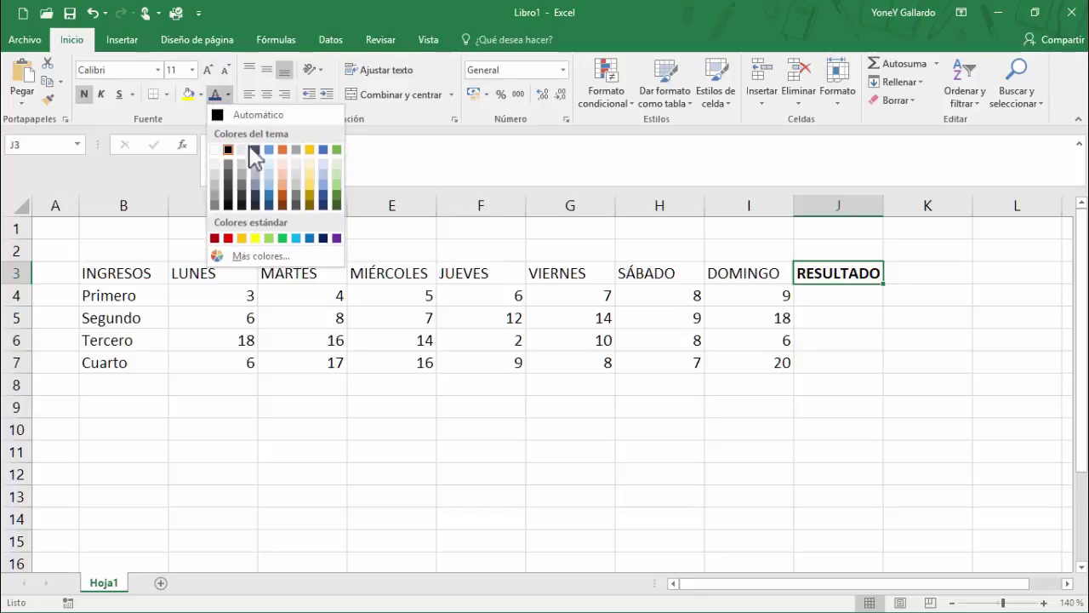
left_click(228, 238)
left_click(841, 295)
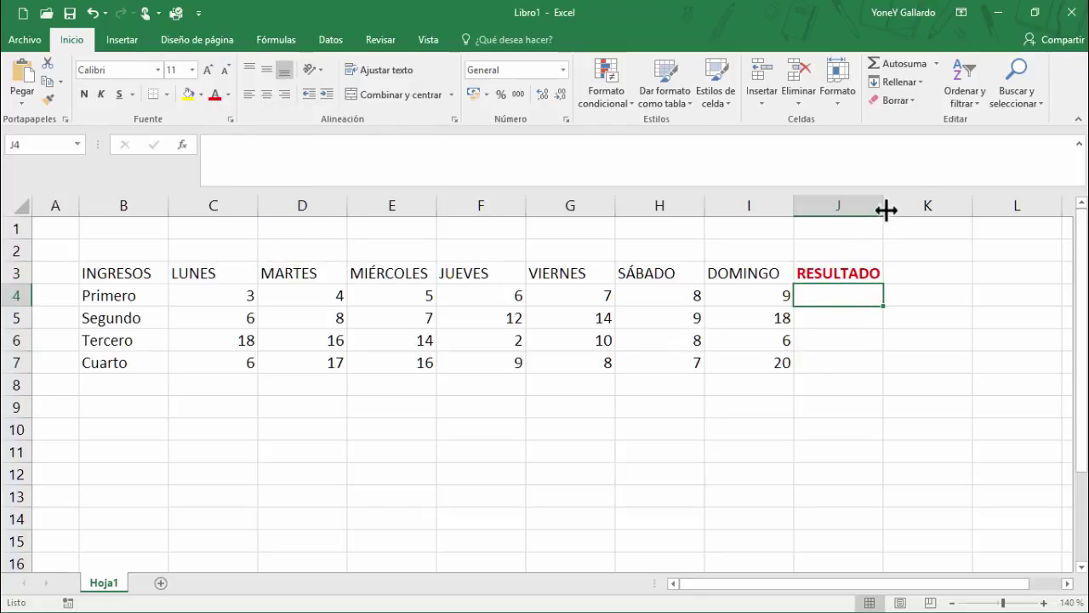
left_click_drag(885, 210, 1005, 210)
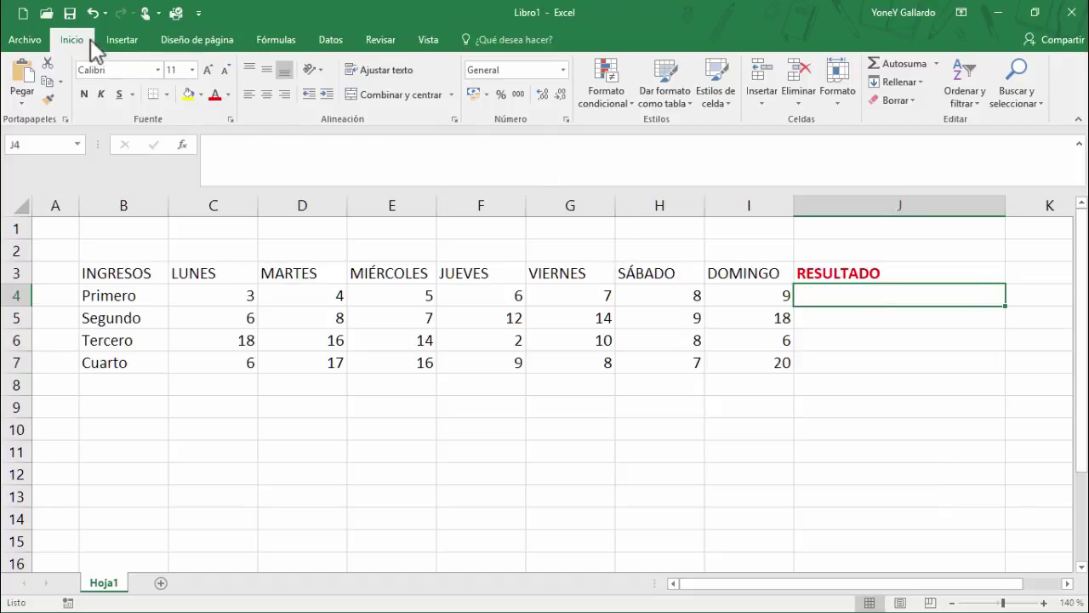
left_click(128, 41)
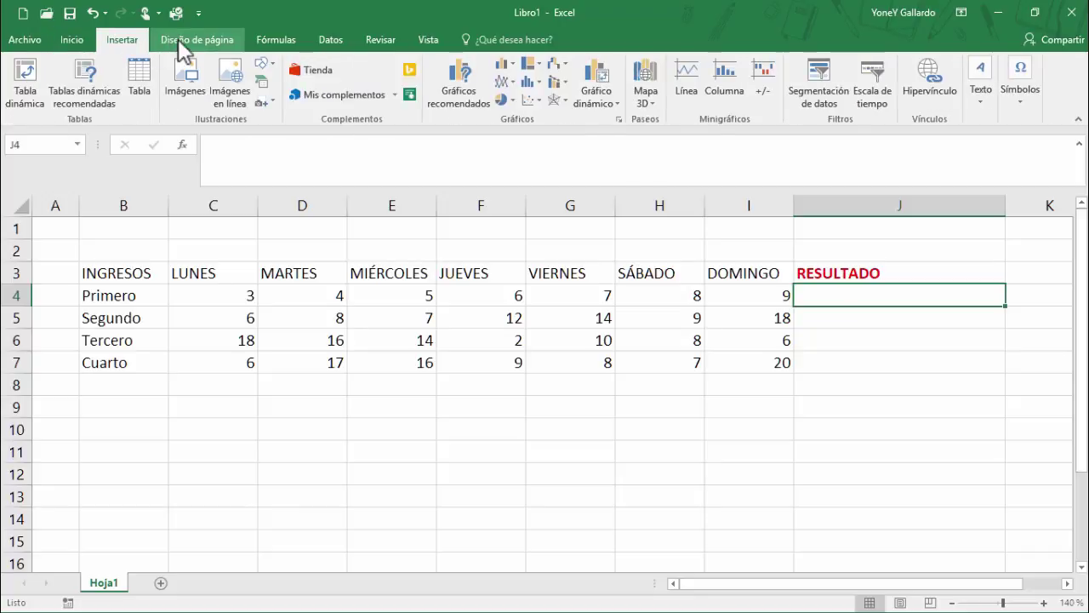
left_click(183, 51)
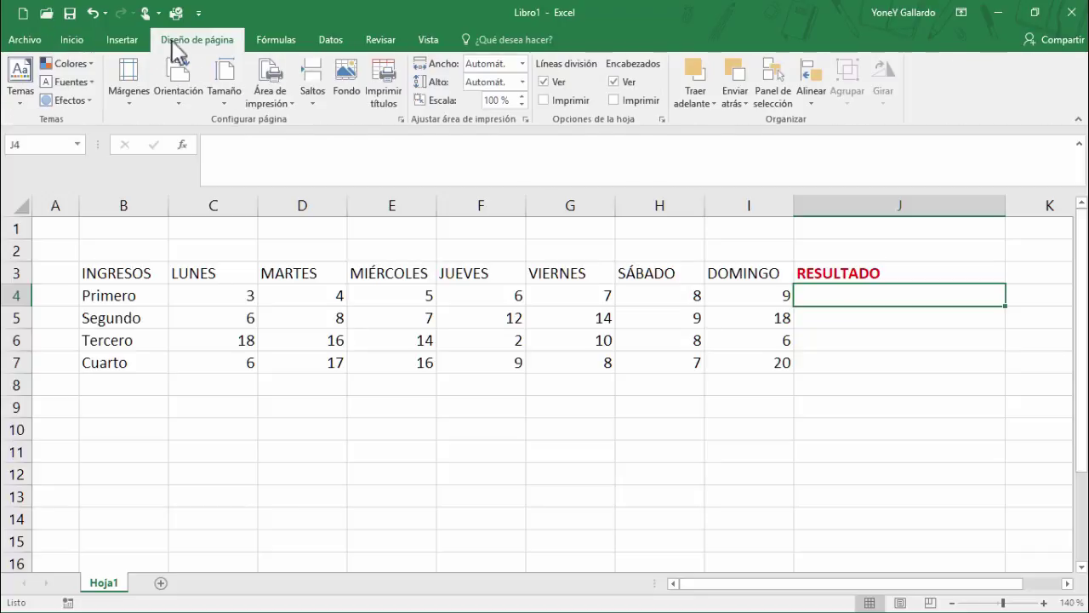
left_click(70, 43)
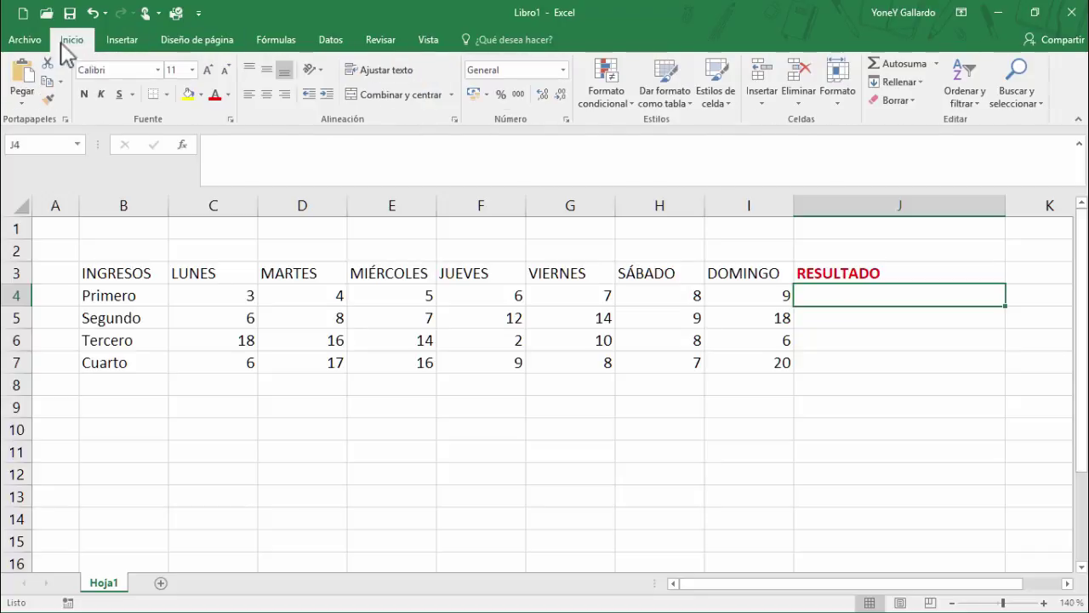
left_click(625, 96)
left_click(636, 19)
Step: Review the available logical functions, including SI, for J4 without choosing one
left_click(283, 41)
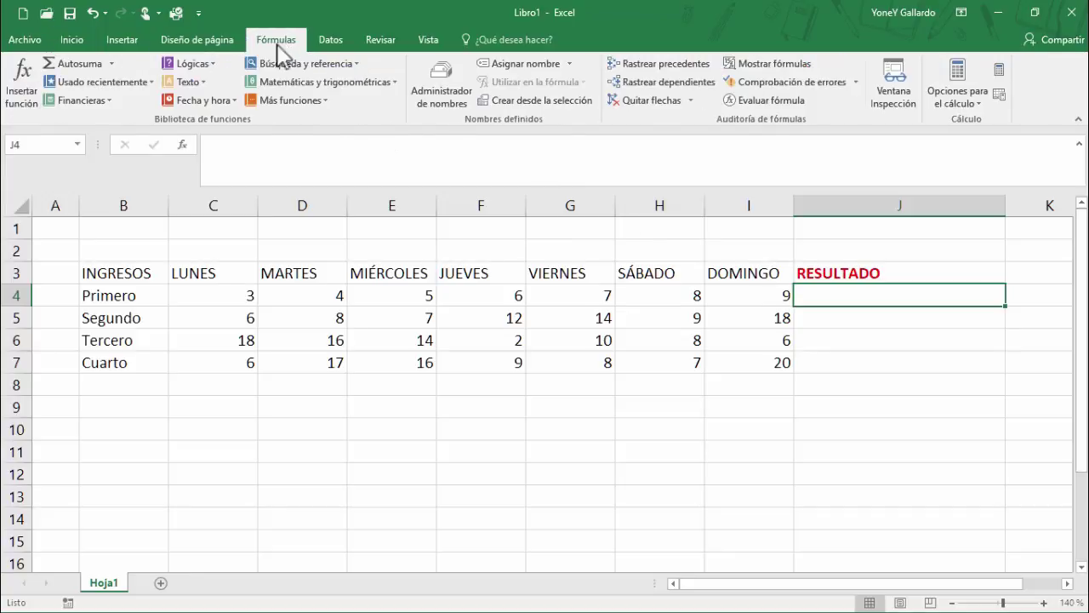
left_click(214, 63)
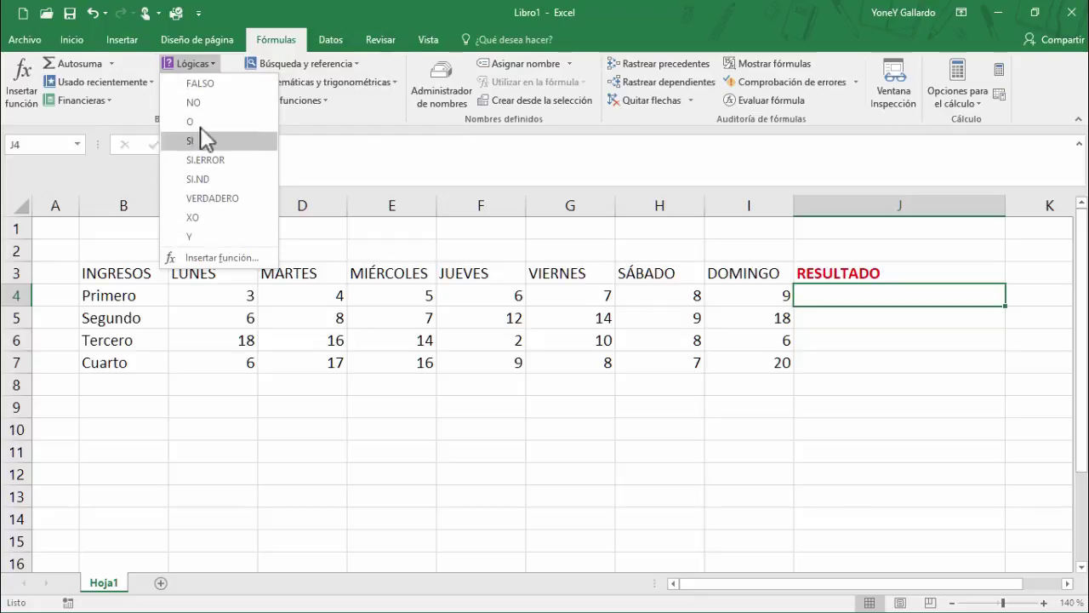
mouse_move(191, 136)
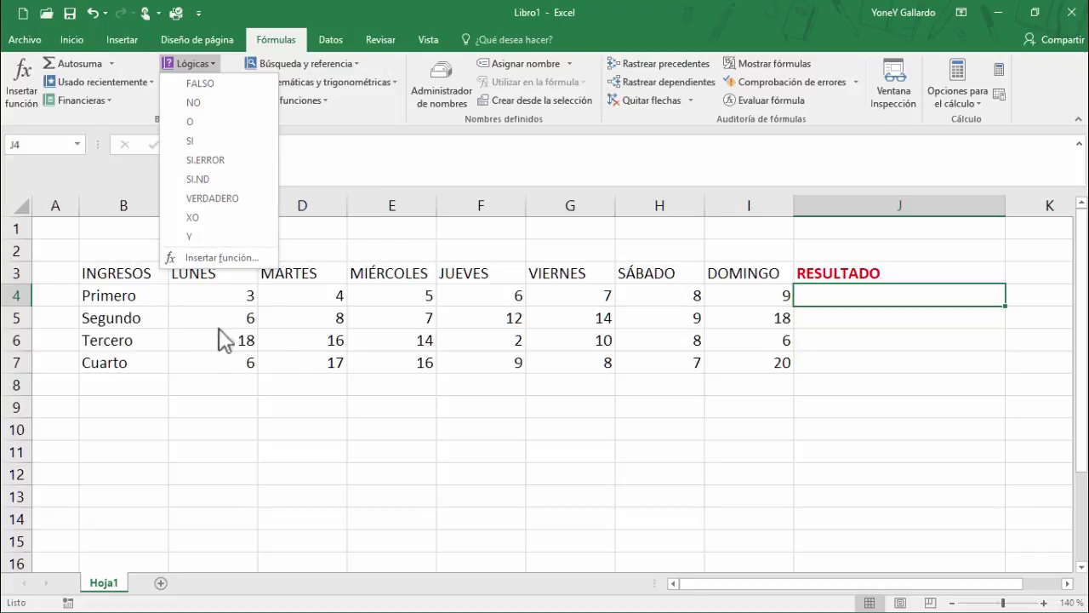
left_click(837, 292)
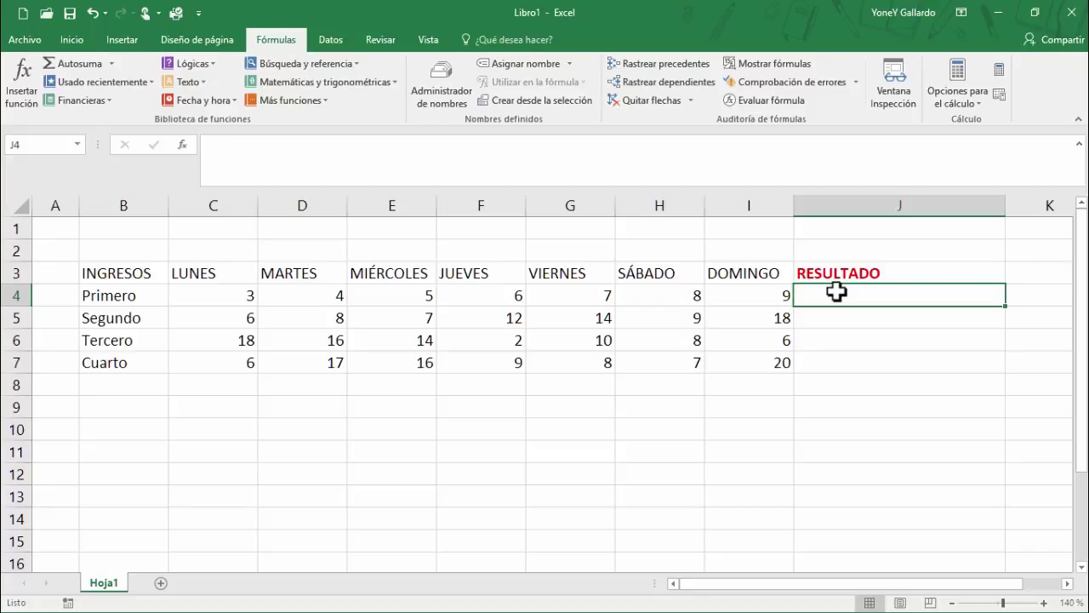
left_click(209, 63)
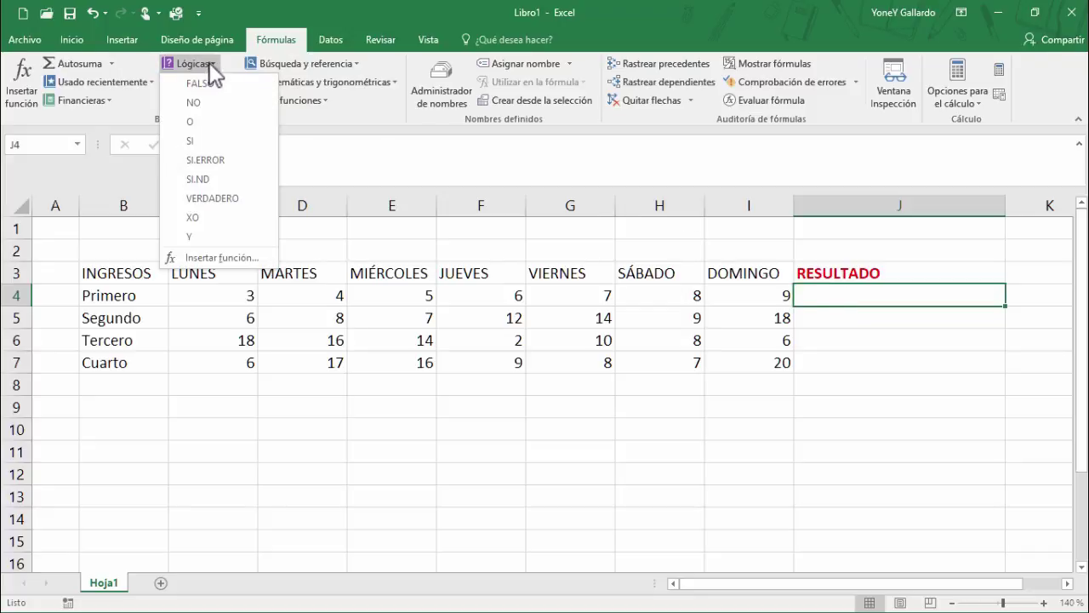
left_click(822, 294)
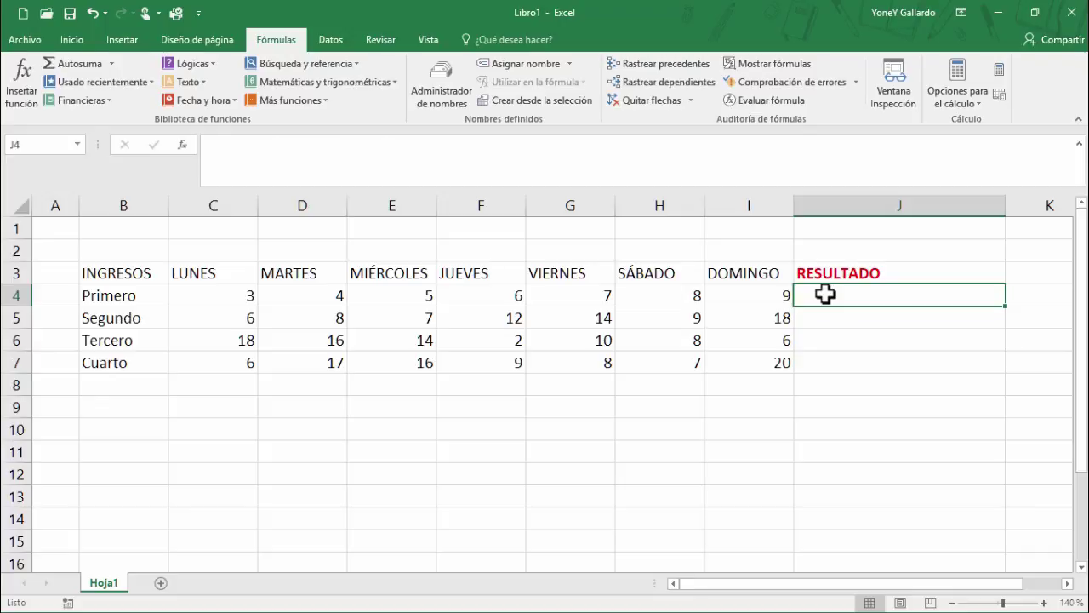
type("=")
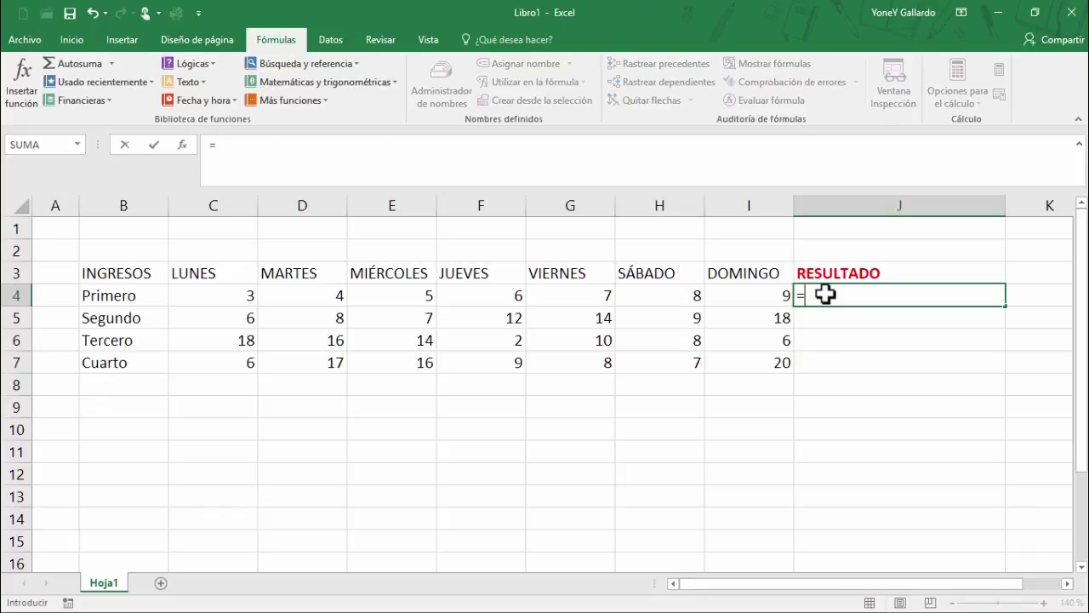
type("SI")
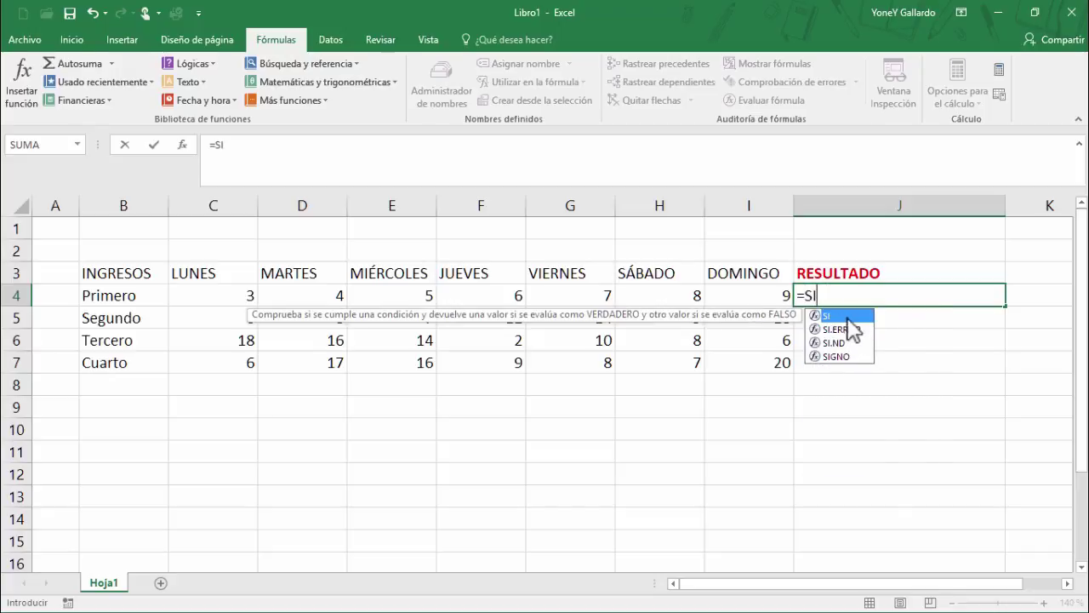
left_click(832, 298)
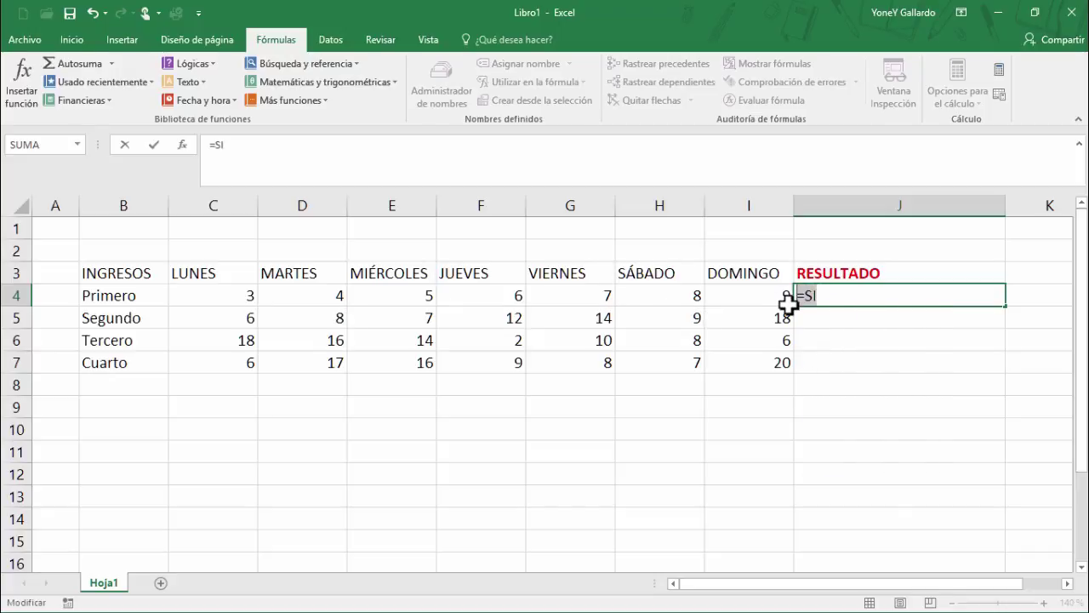
key("Escape")
left_click(832, 316)
left_click(832, 290)
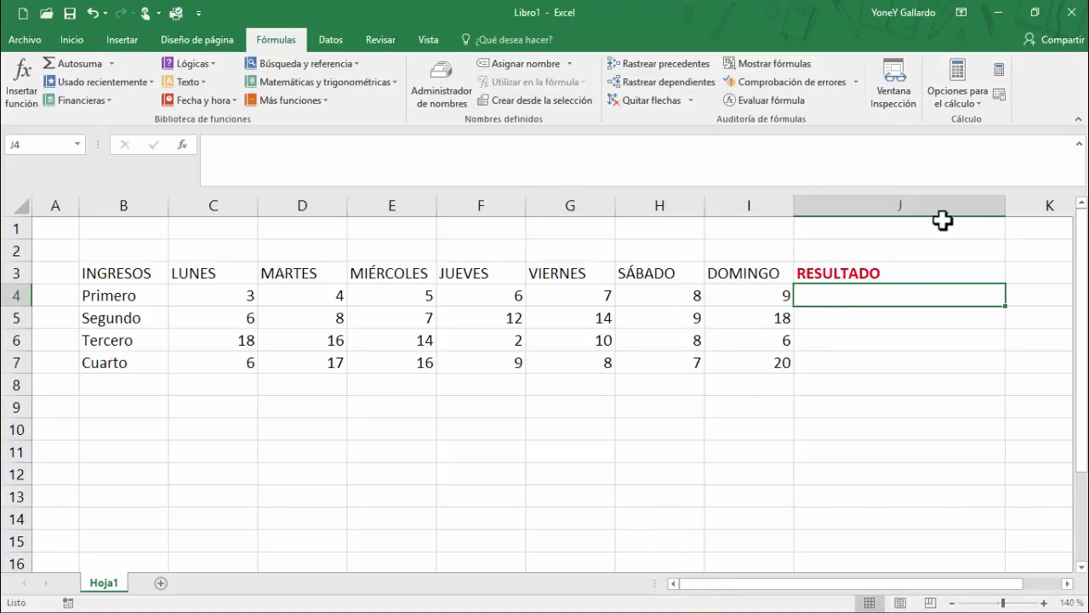
Step: Insert the logical function SI in J4 and set its Prueba_lógica to I4>10
left_click(213, 62)
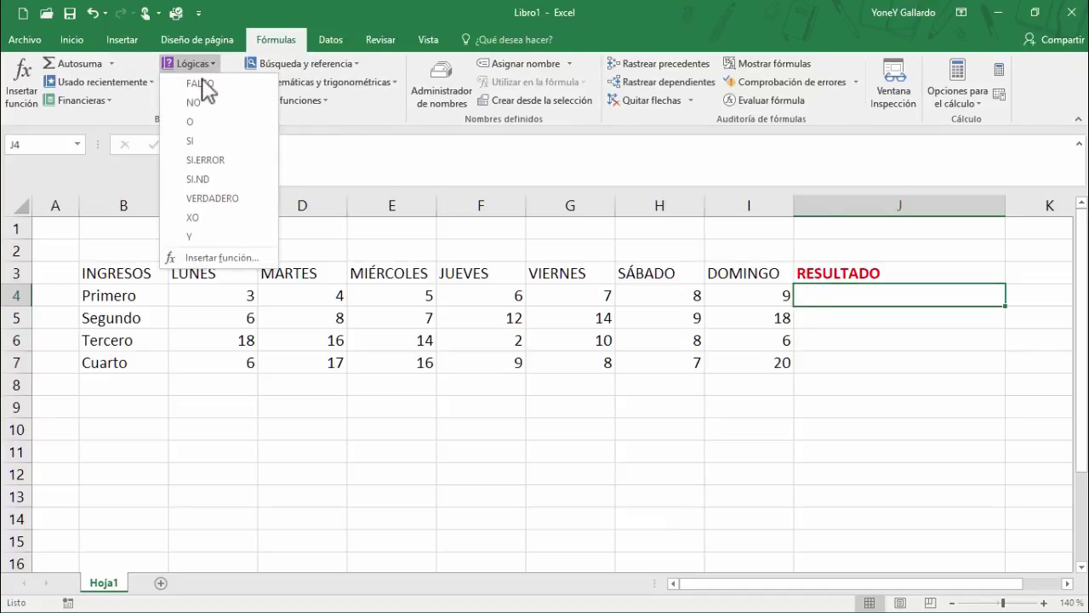
left_click(195, 141)
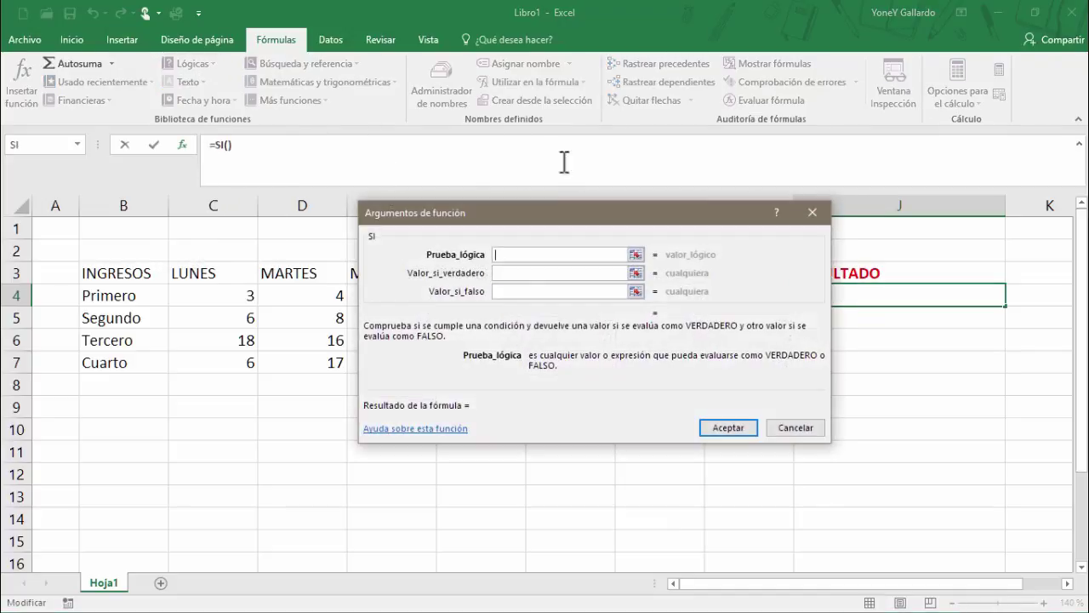
left_click_drag(571, 226, 373, 298)
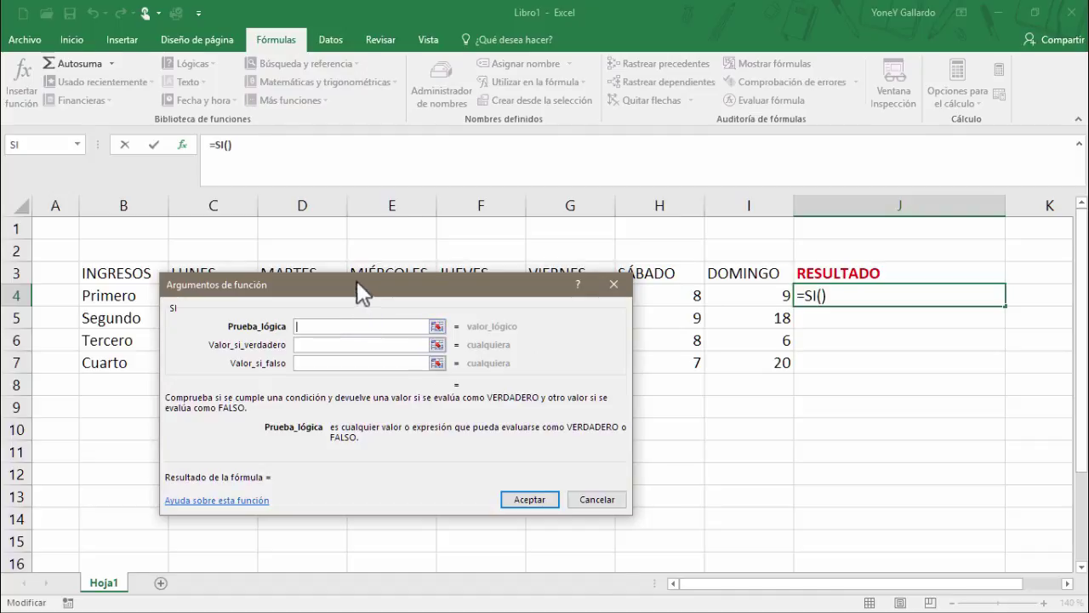
left_click_drag(357, 282, 386, 251)
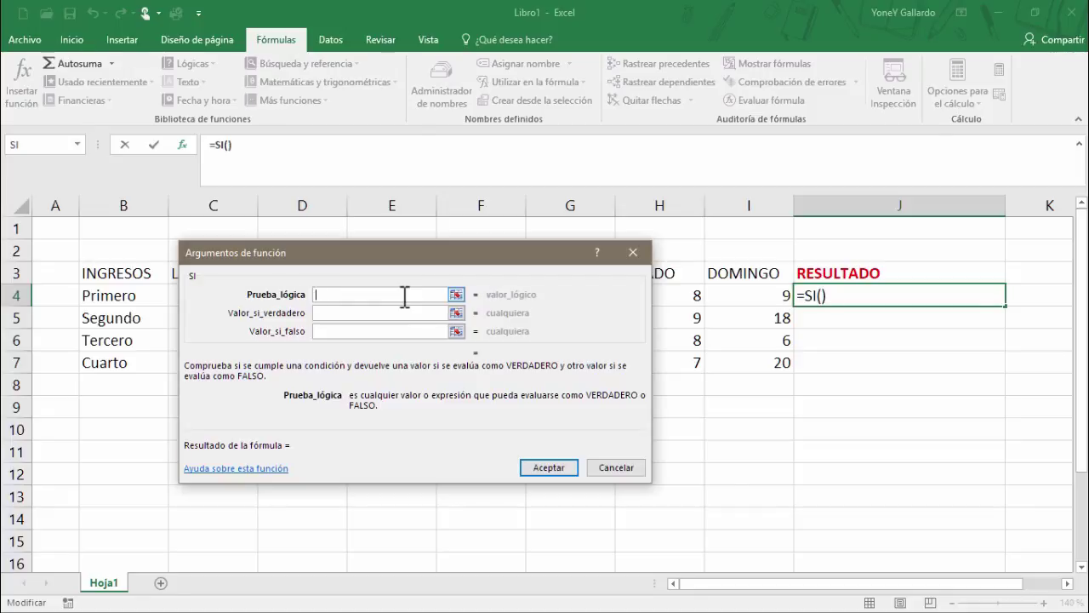
key("BackSpace")
type("=")
left_click(458, 295)
left_click(756, 298)
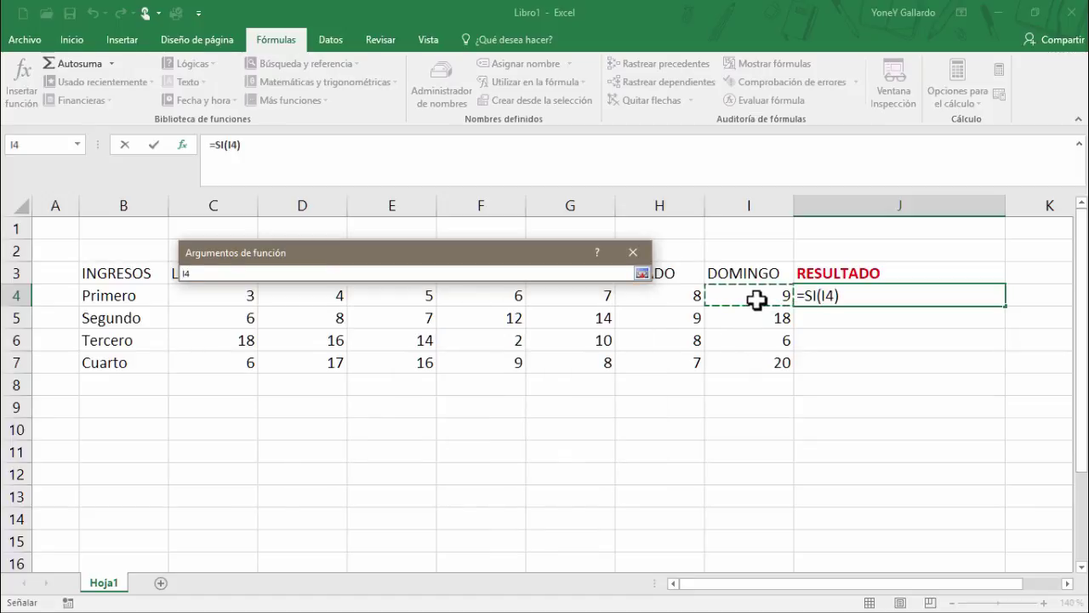
left_click(642, 273)
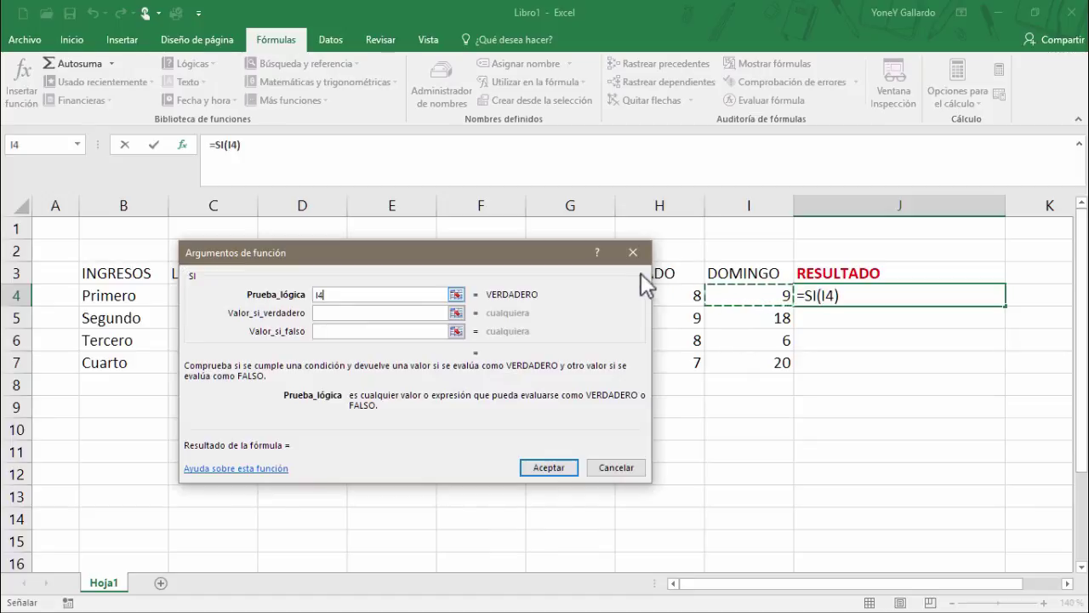
left_click(371, 297)
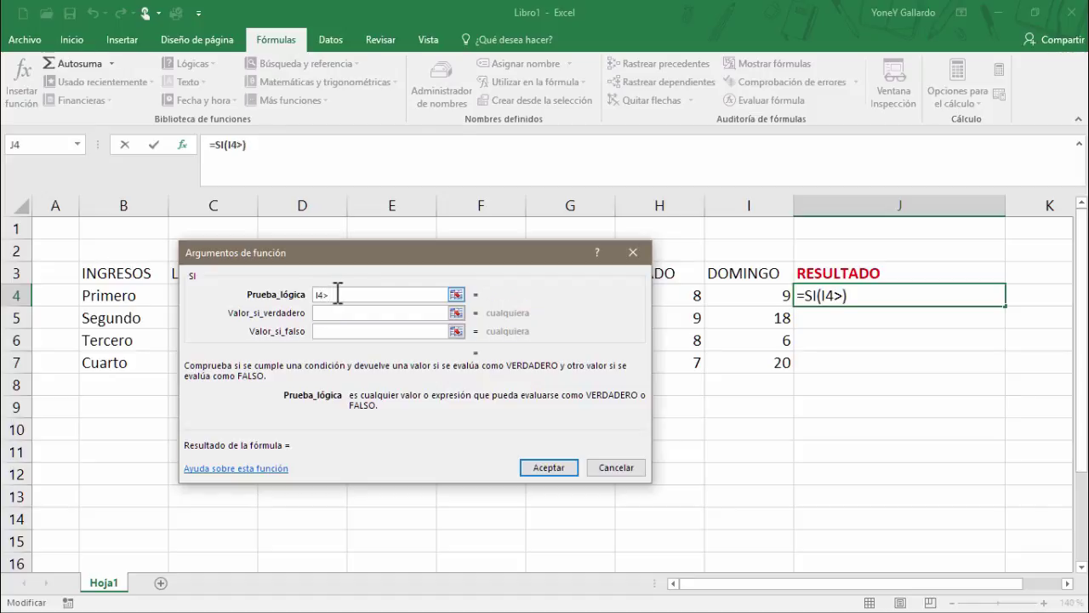
type(">10")
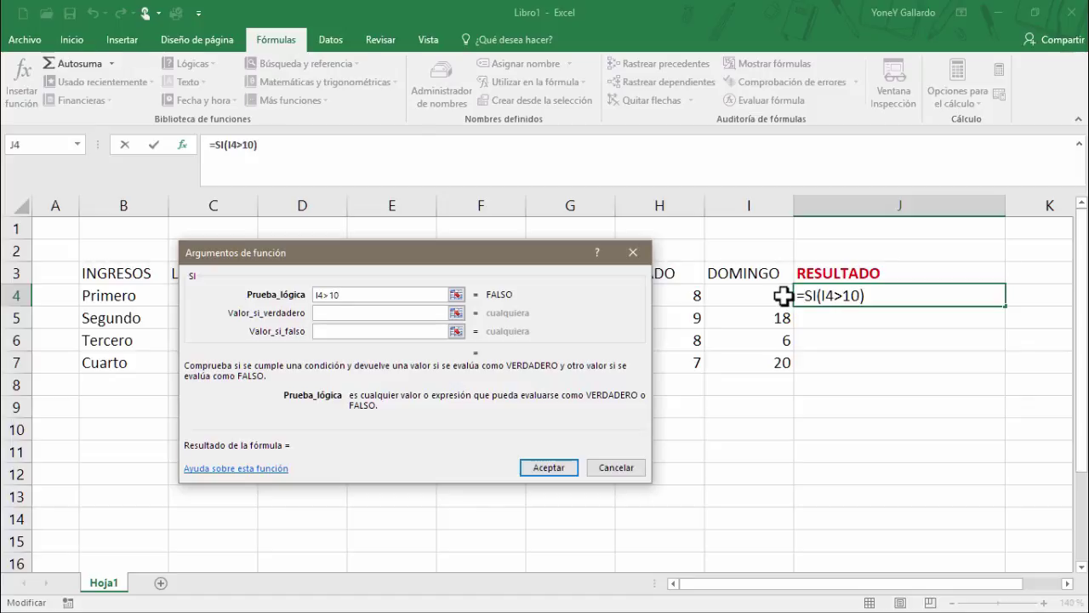
Step: Set the SI function's Valor_si_verdadero to the text "MUY BIEN"
left_click(375, 313)
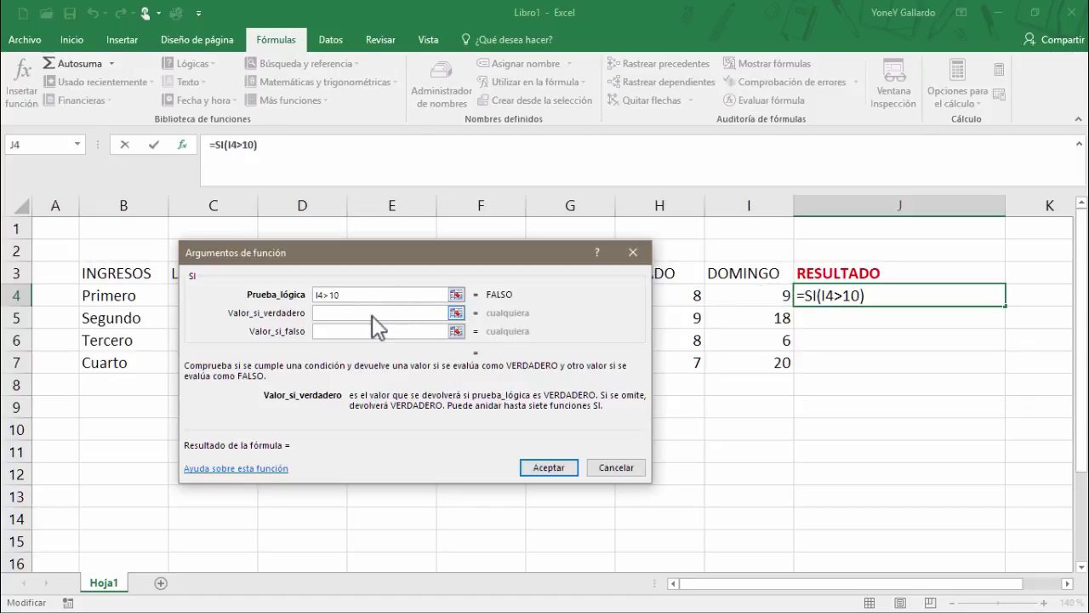
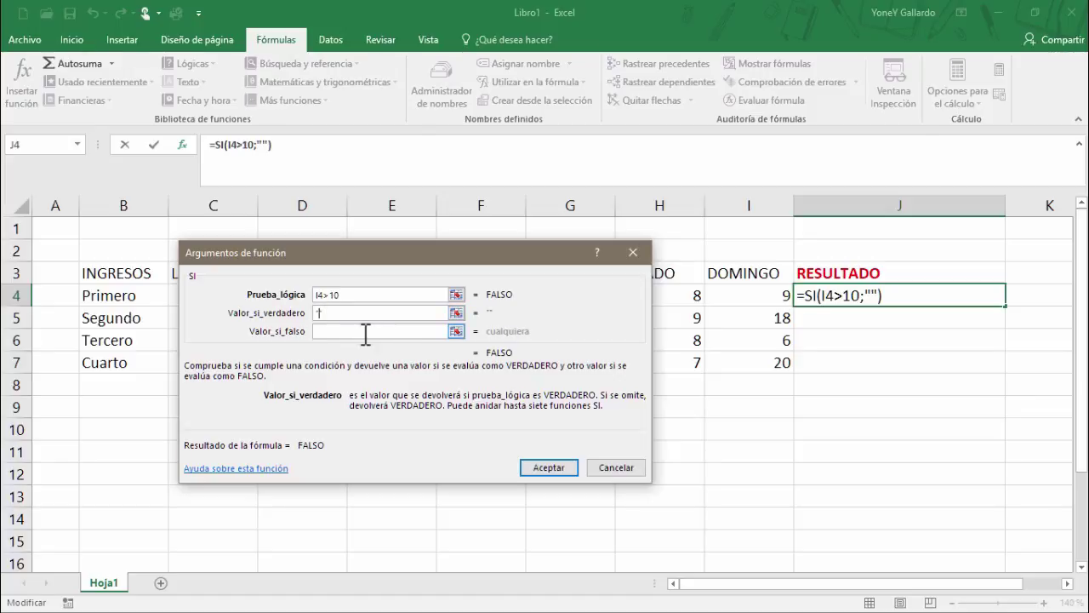
type("supe")
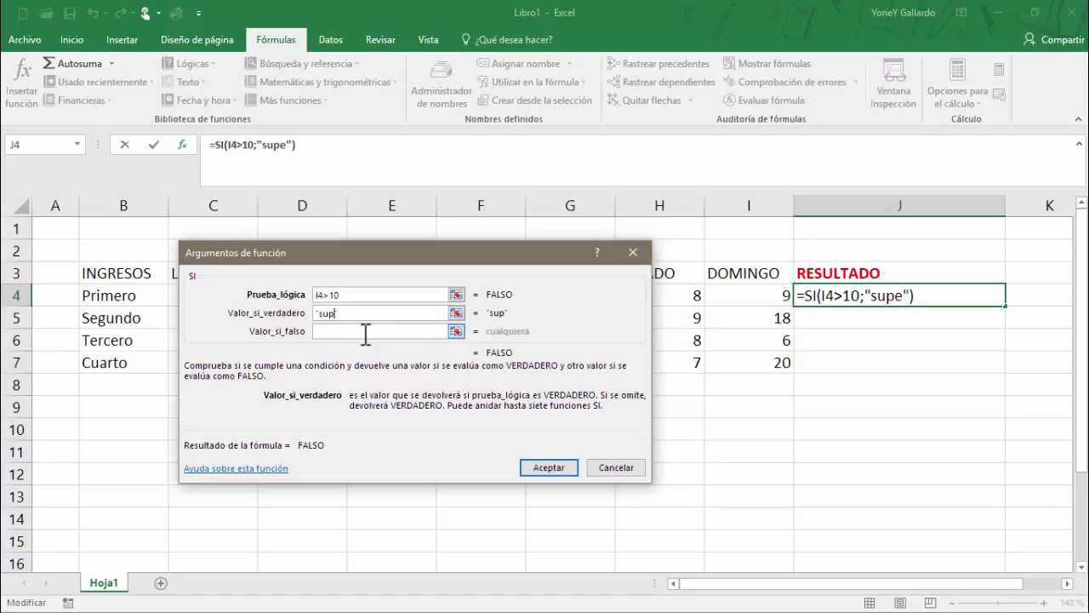
key("BackSpace")
key("BackSpace")
key("BackSpace")
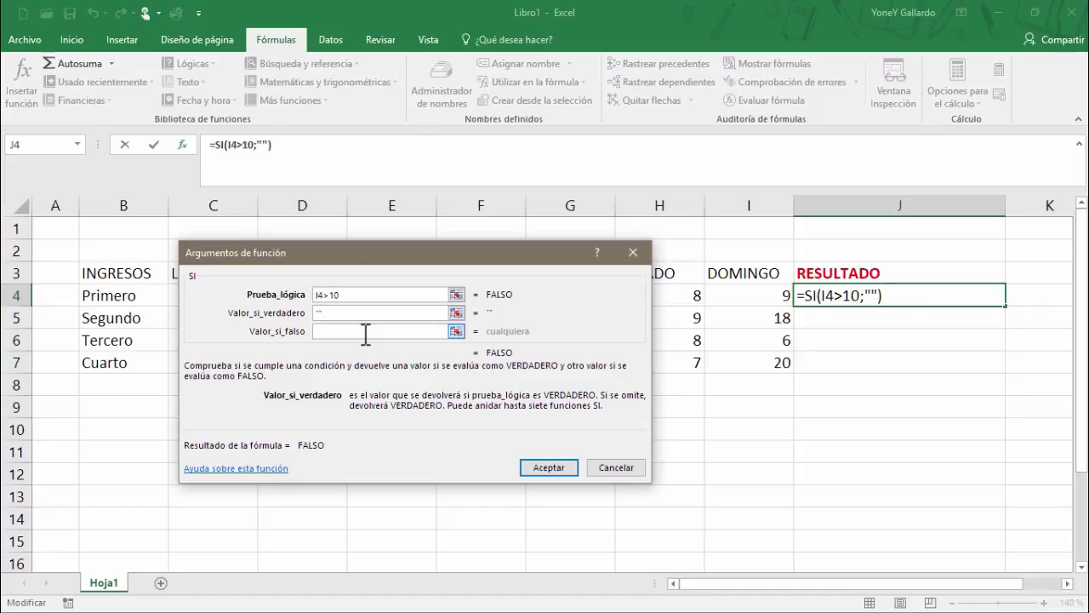
type("MUY BIEN")
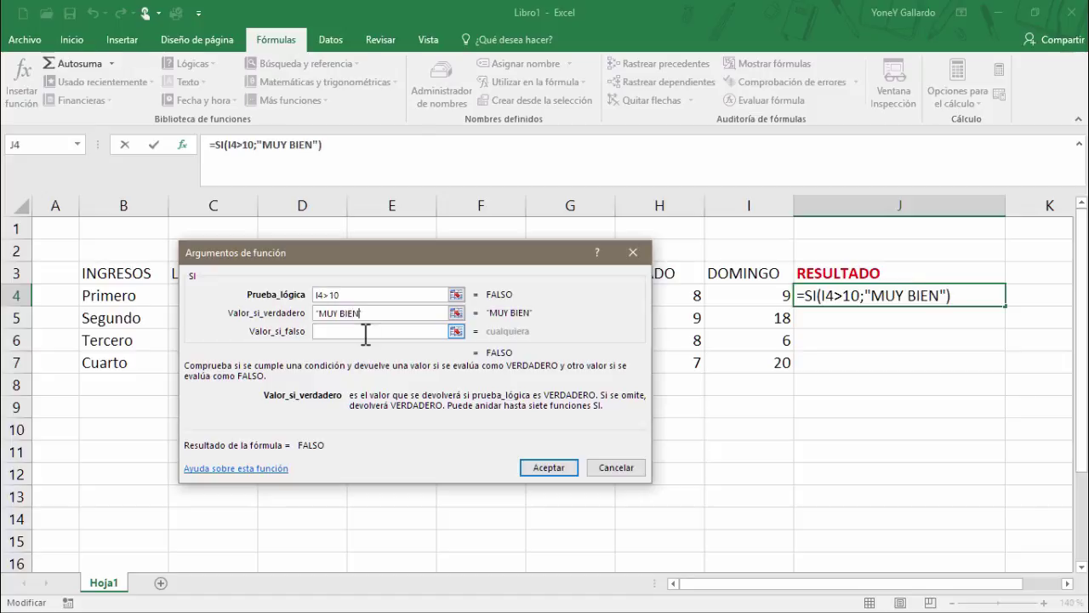
Step: Set the Valor_si_falso to the text "QUE MAL" and accept the SI function in J4
left_click(366, 332)
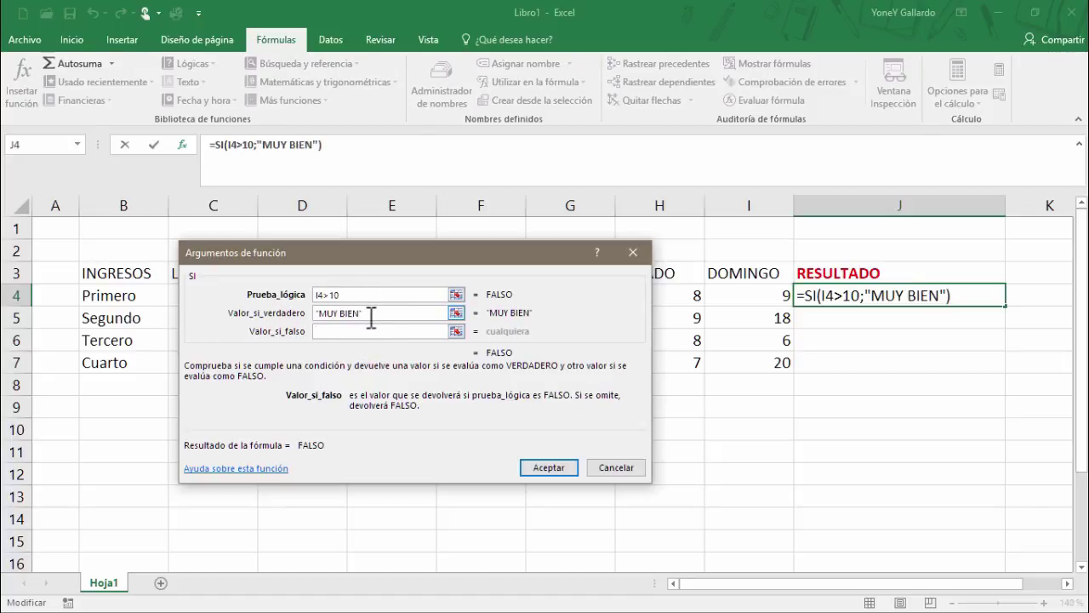
type("\"")
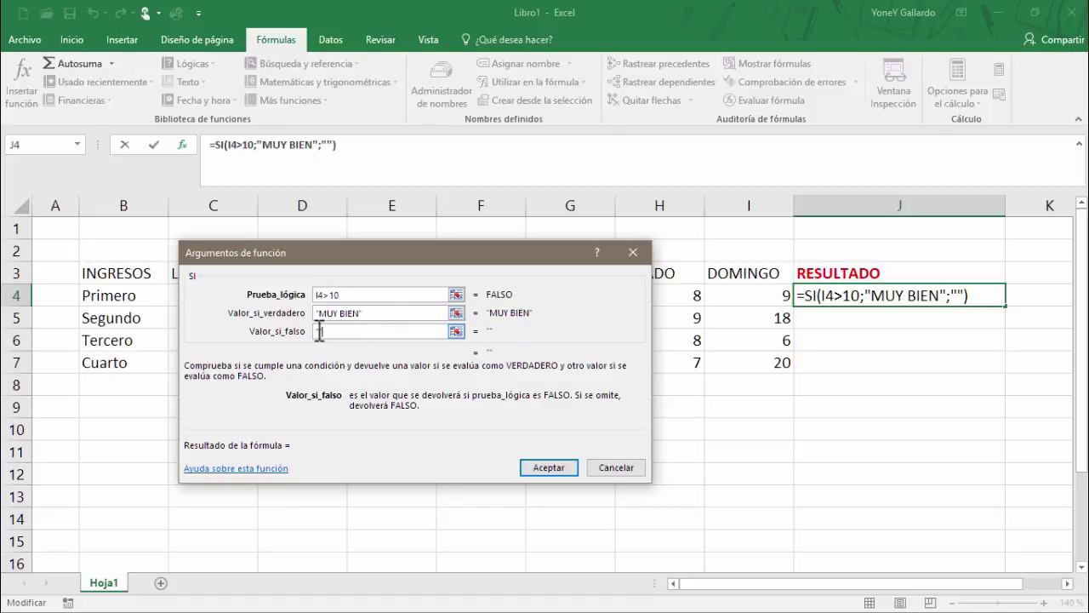
type("QUE MAL")
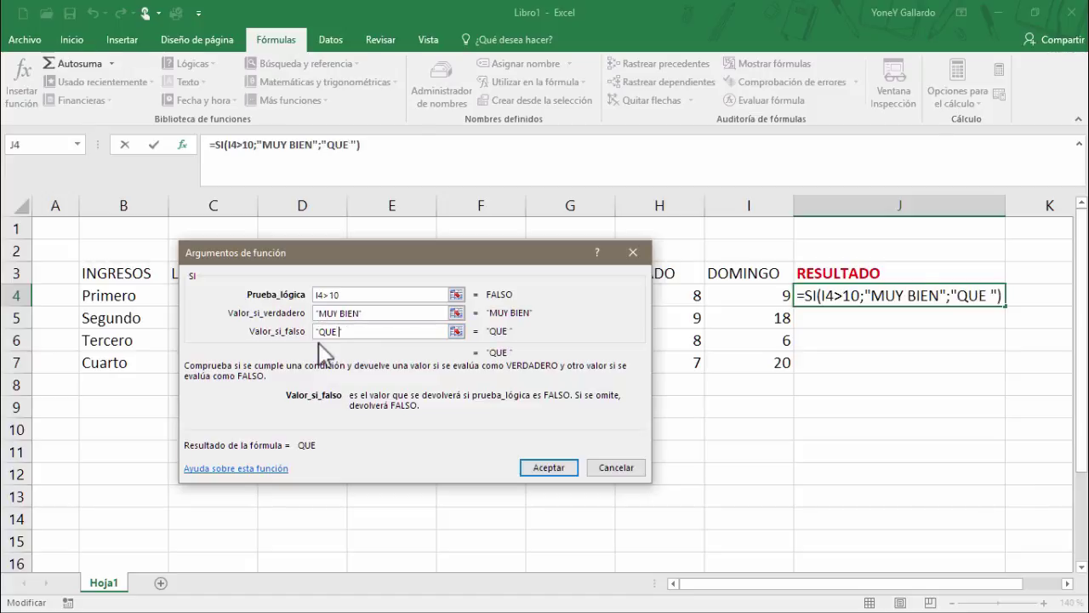
left_click(562, 468)
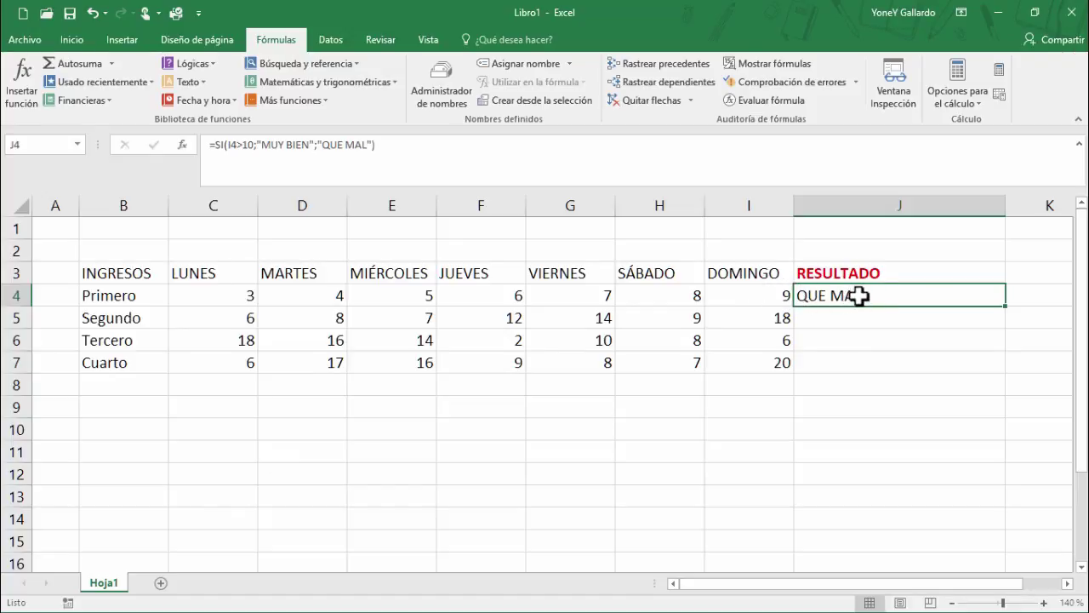
Step: Test the SI formula by setting the Primero row's DOMINGO value in I4 to 10
left_click(846, 337)
left_click(778, 296)
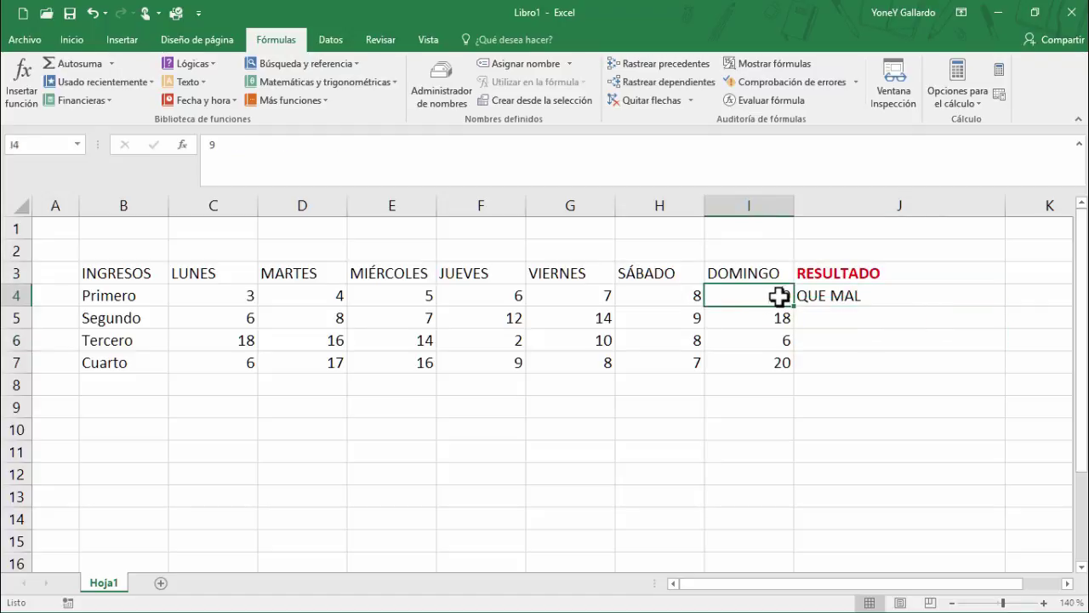
type("10")
key("Return")
Step: Set the Primero row's DOMINGO value in I4 to 11 to test the SI formula
left_click(778, 295)
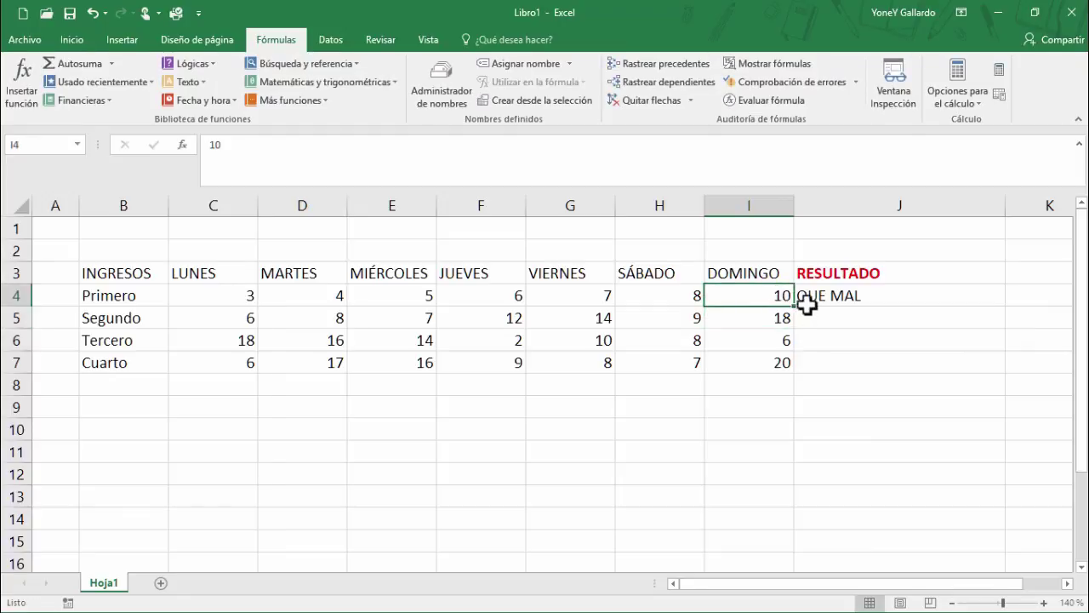
type("11")
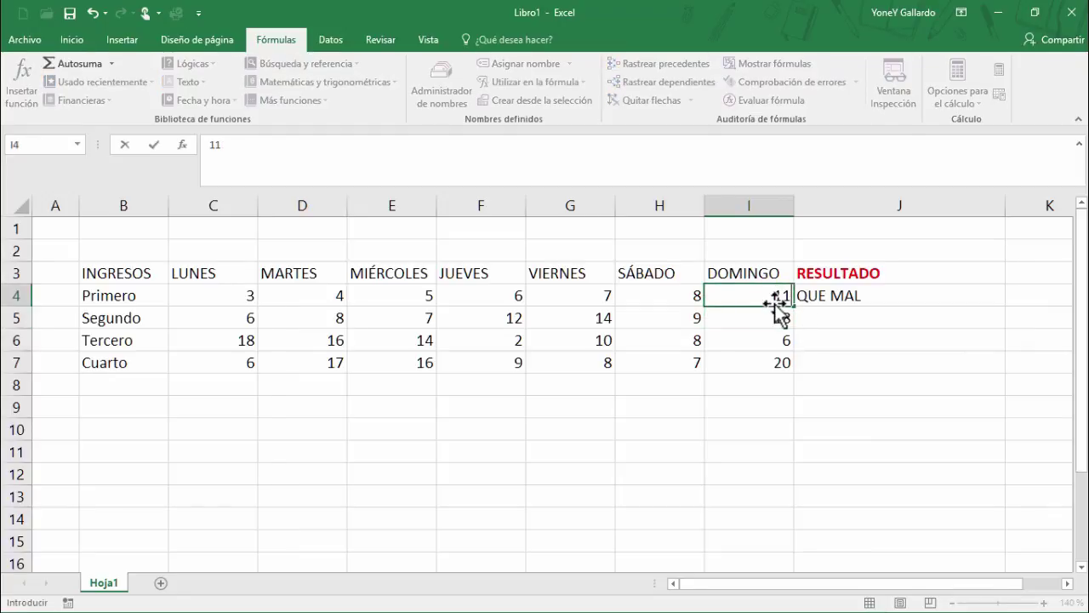
key("Return")
Step: Format the DOMINGO value in I4 as bold red text at 18 points
left_click(776, 300)
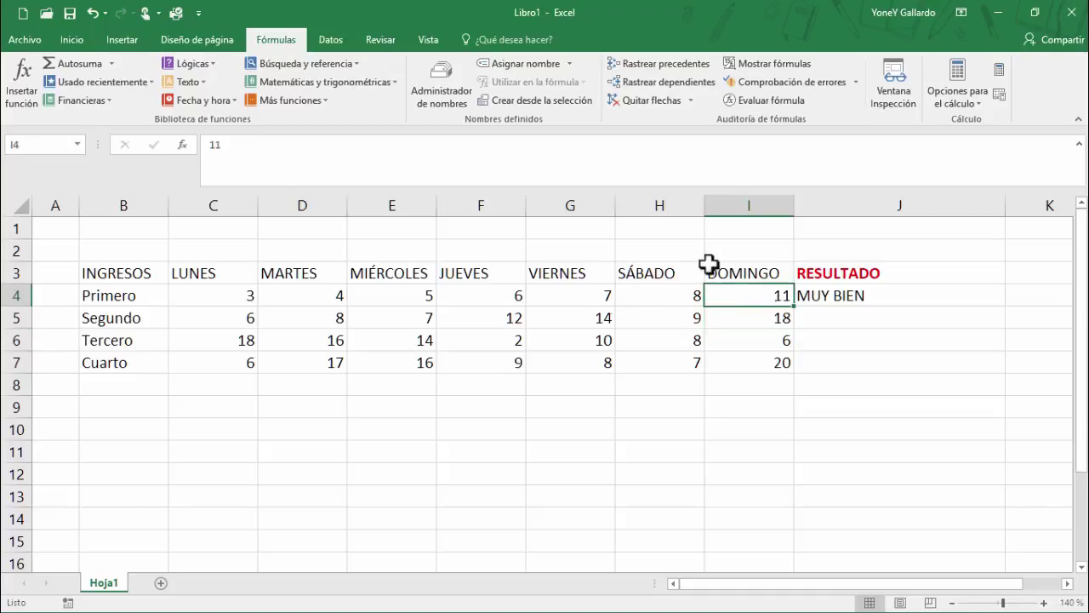
left_click(71, 40)
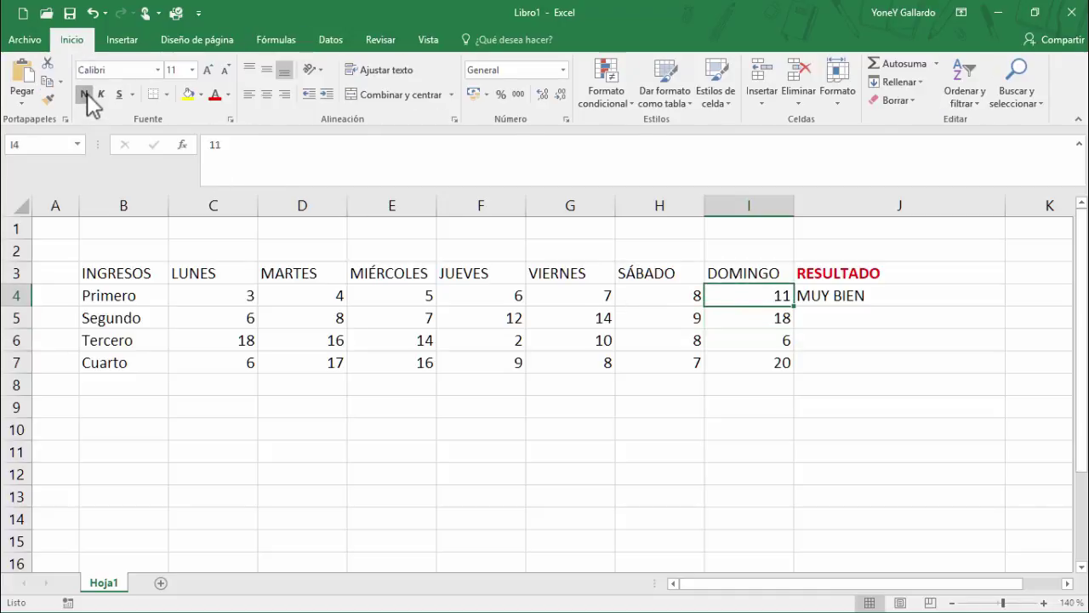
left_click(85, 94)
left_click(209, 70)
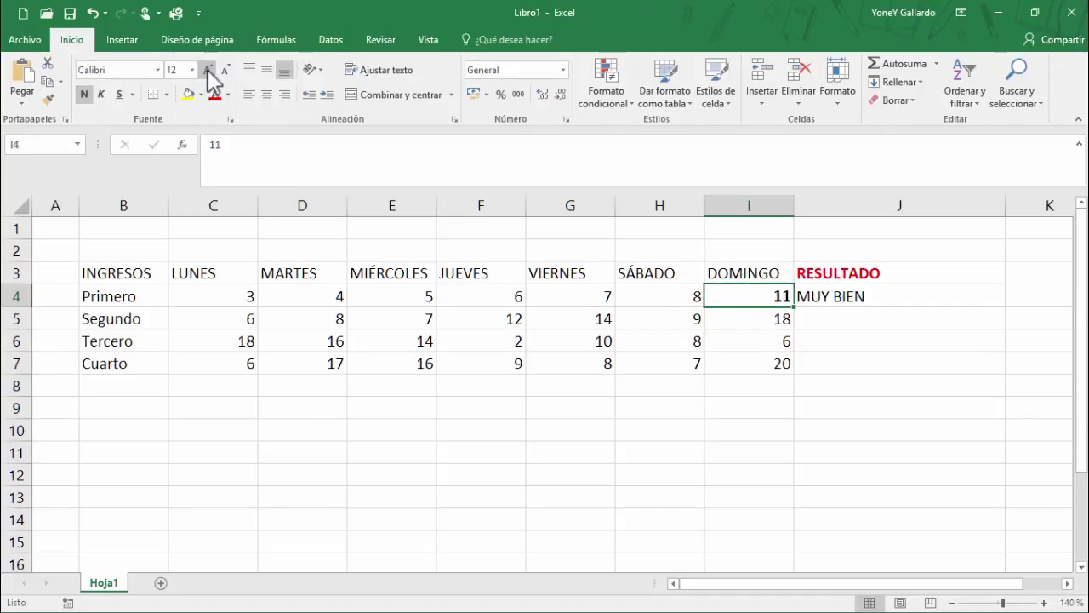
left_click(209, 70)
left_click(208, 70)
left_click(208, 69)
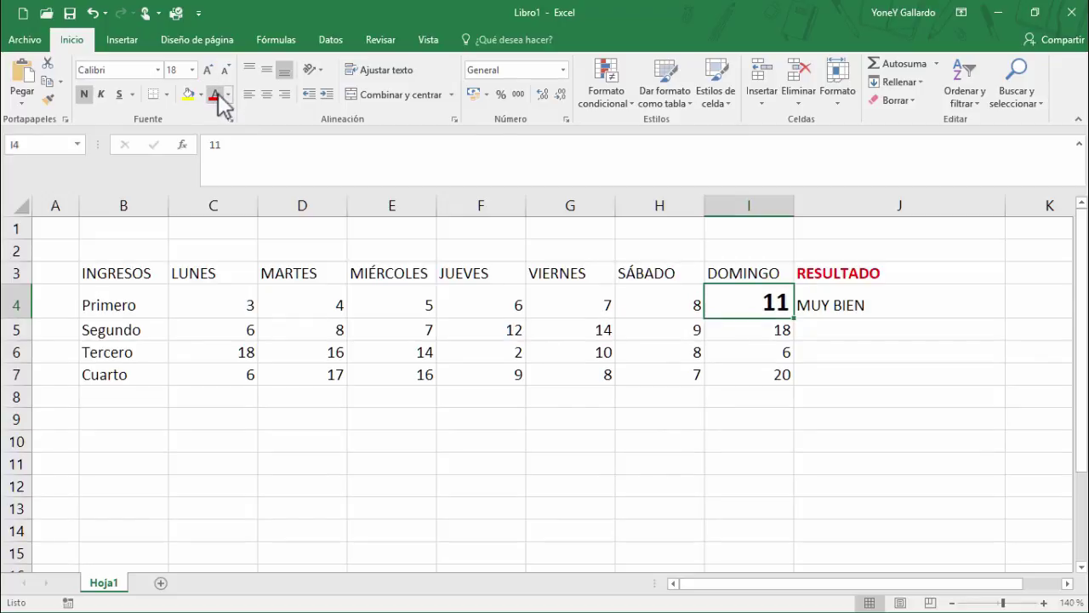
left_click(215, 93)
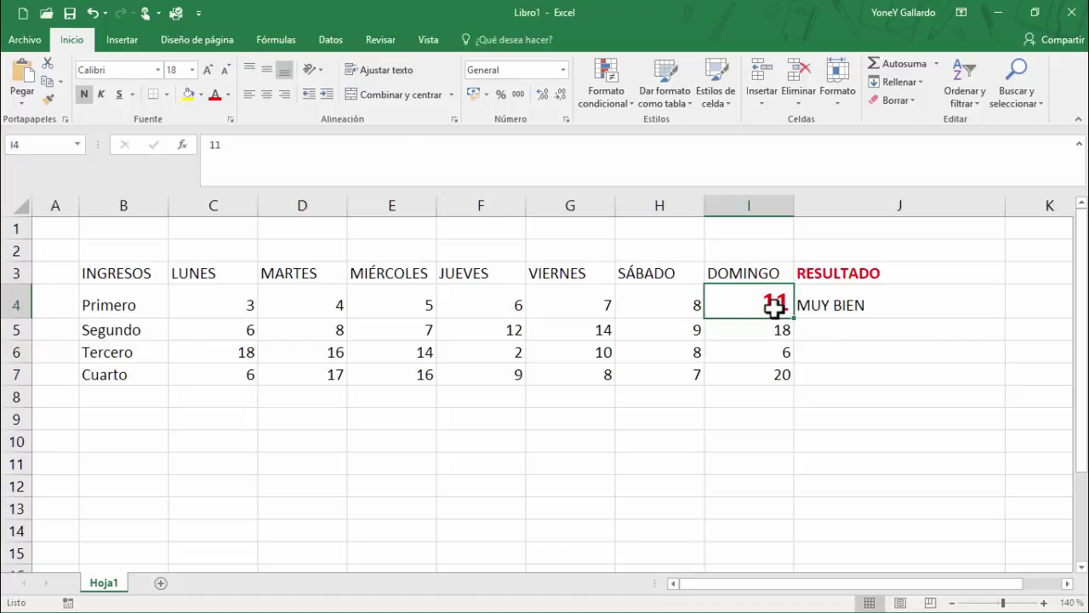
Step: Give the SI result in J4 a darker blue theme font colour and a 14-point size
left_click(851, 306)
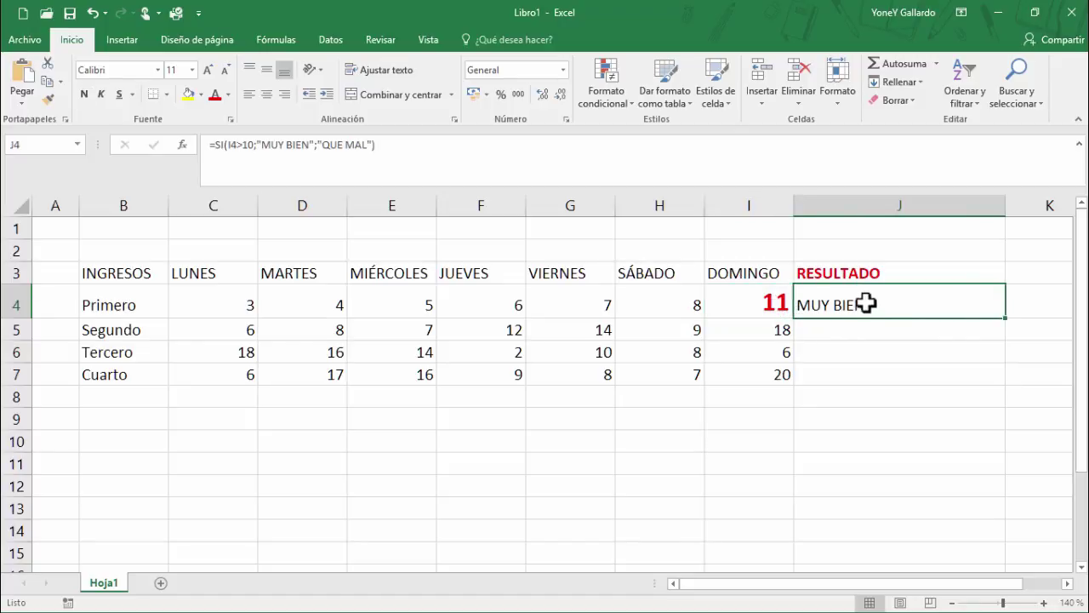
left_click(228, 94)
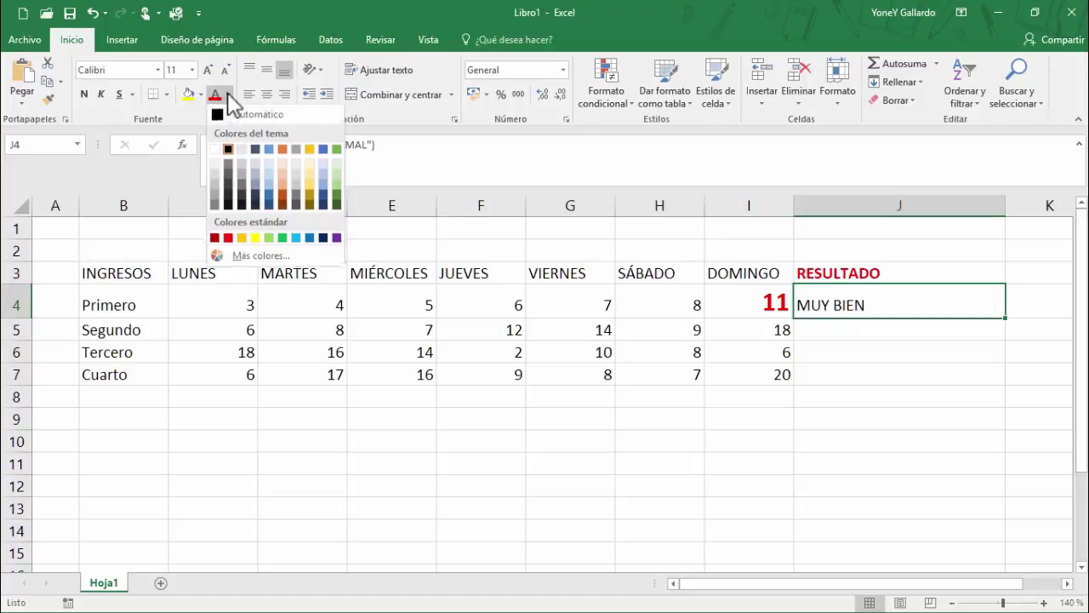
left_click(269, 194)
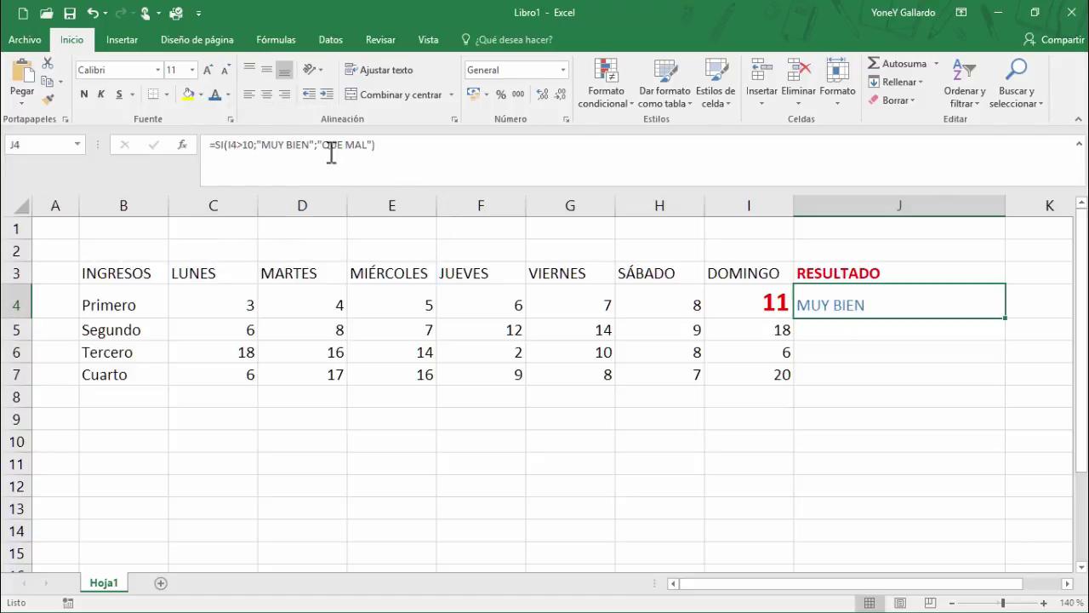
left_click(210, 70)
left_click(210, 70)
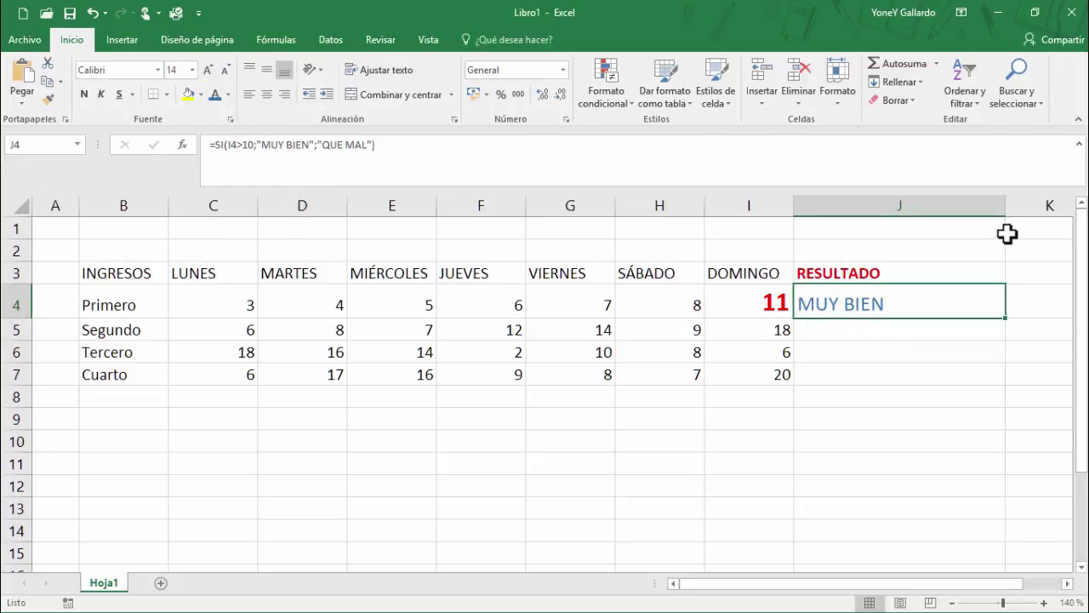
Step: Widen the RESULTADO column slightly and clear the SI formula from J4
left_click_drag(1002, 204, 1033, 204)
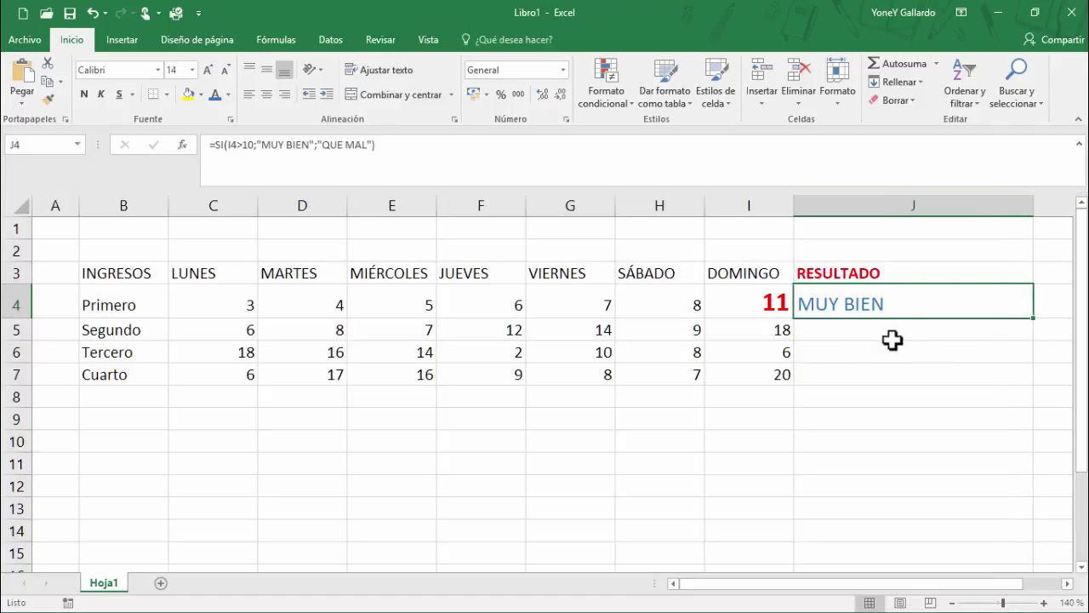
left_click(775, 309)
left_click(830, 314)
key("Delete")
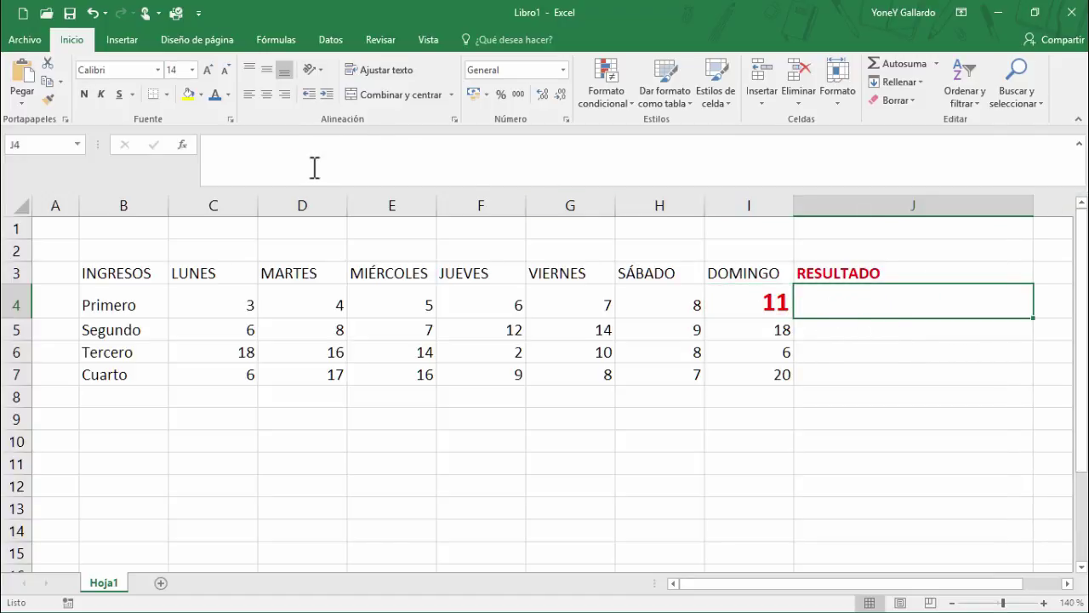
left_click(263, 40)
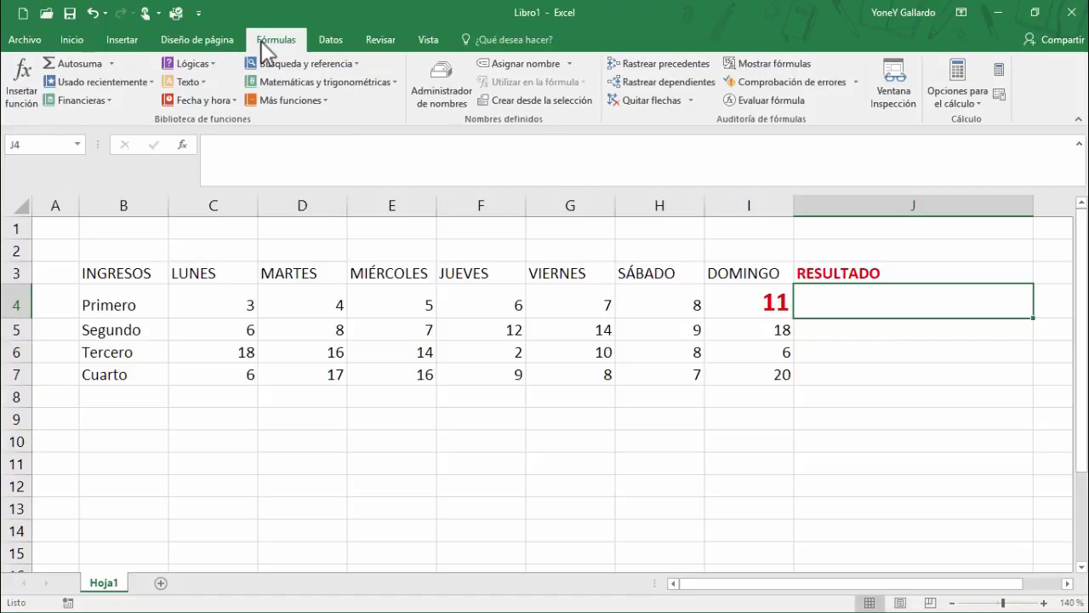
left_click(211, 61)
left_click(195, 138)
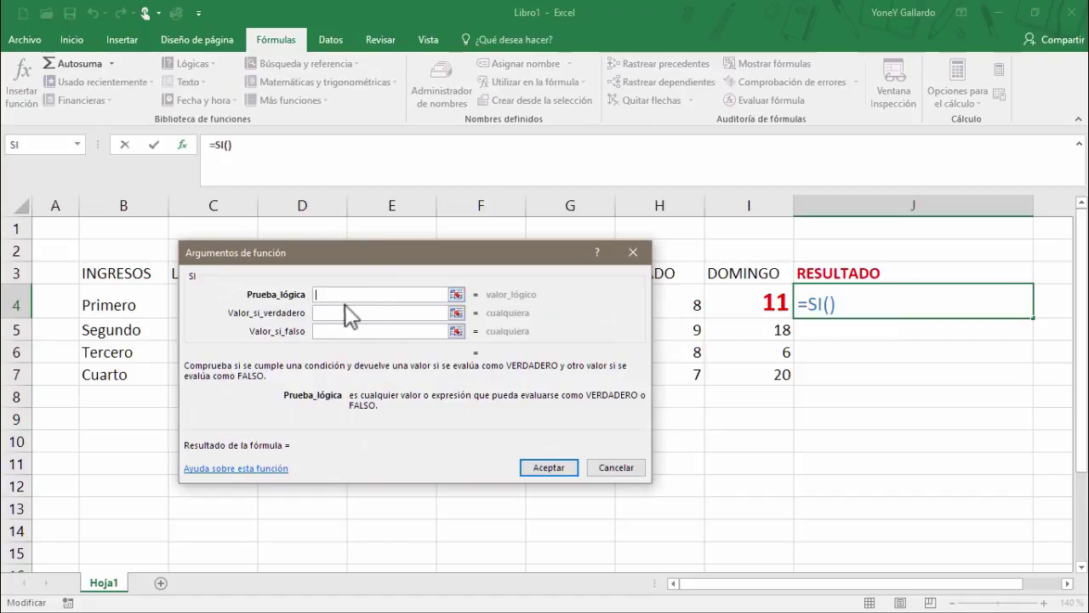
left_click(352, 314)
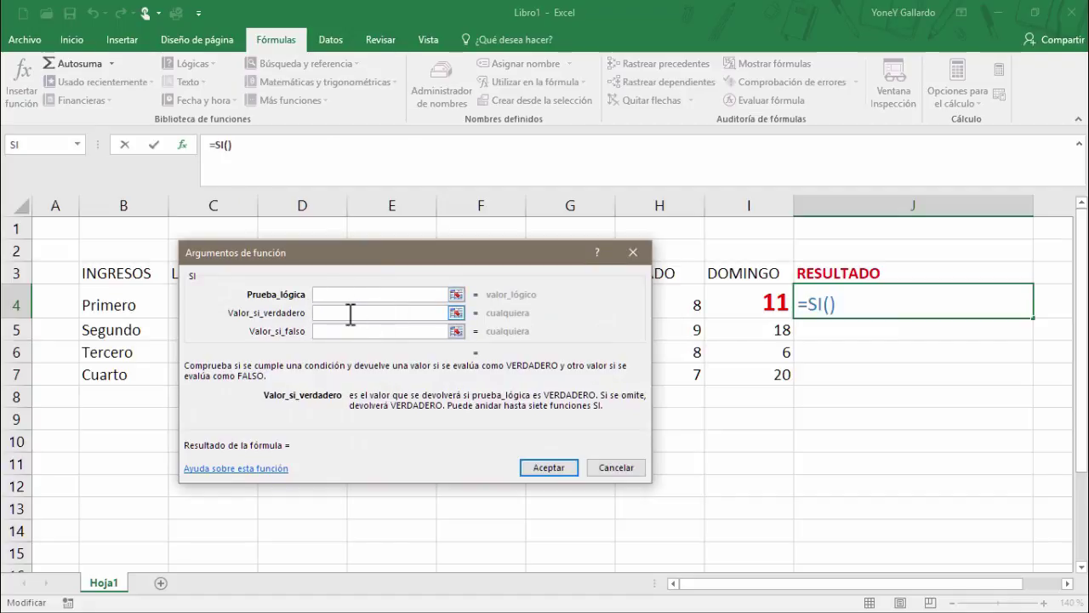
left_click(617, 470)
left_click(880, 481)
left_click_drag(821, 591, 931, 587)
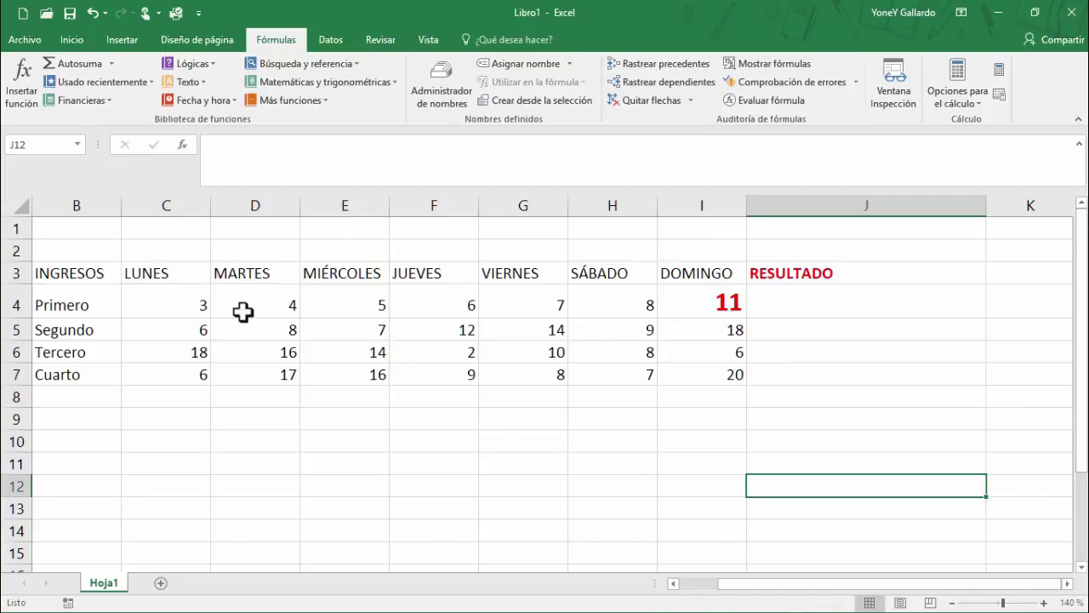
left_click_drag(171, 306, 826, 378)
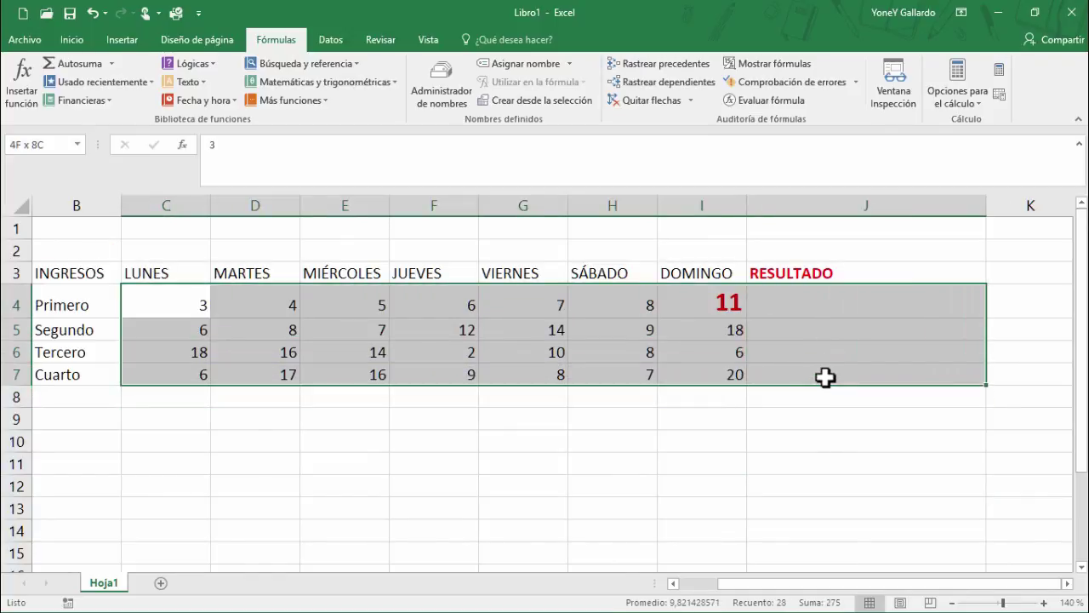
left_click(828, 417)
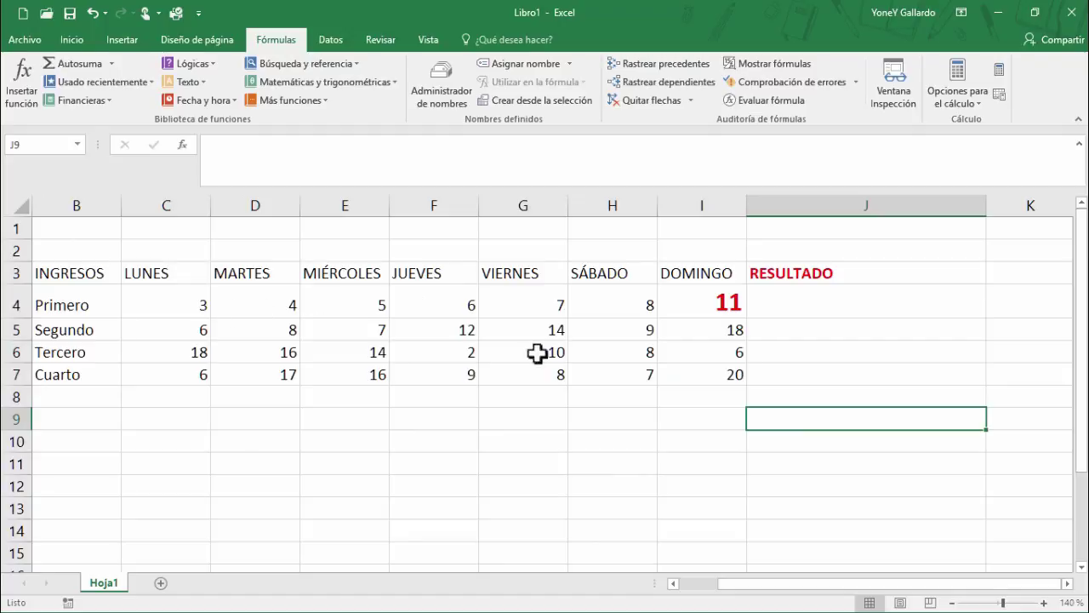
Step: Insert the logical function SI in J4 with the logical test I4>5
left_click(808, 304)
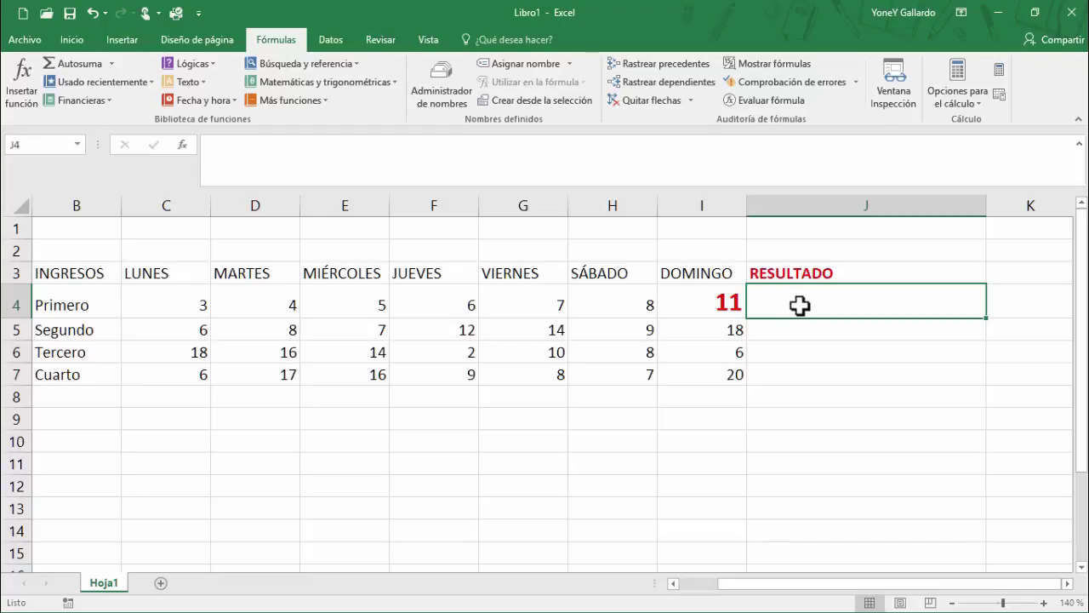
left_click(208, 63)
left_click(197, 139)
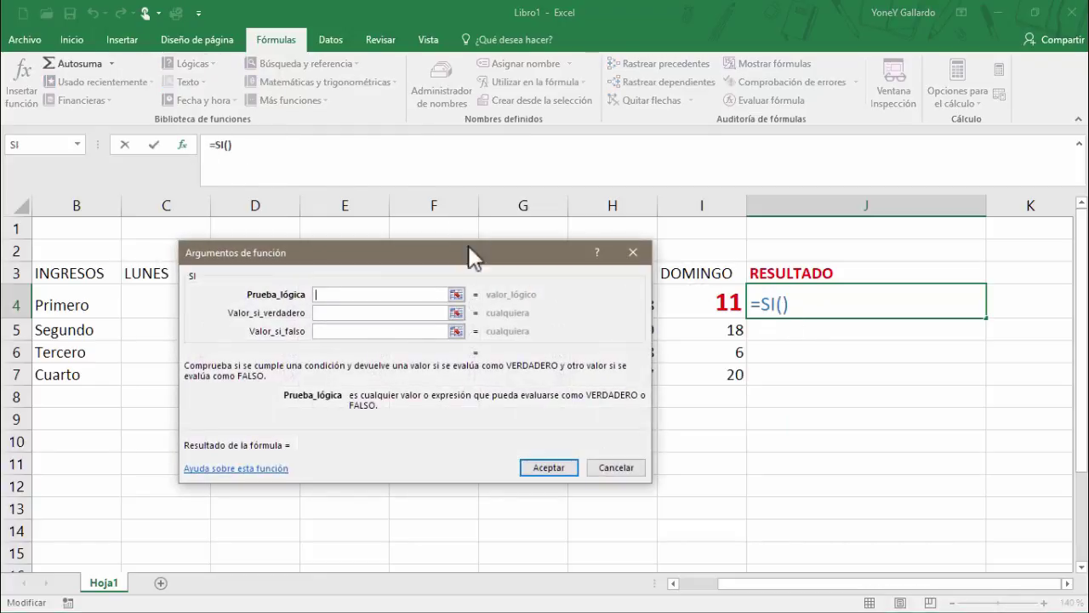
left_click_drag(438, 260, 357, 249)
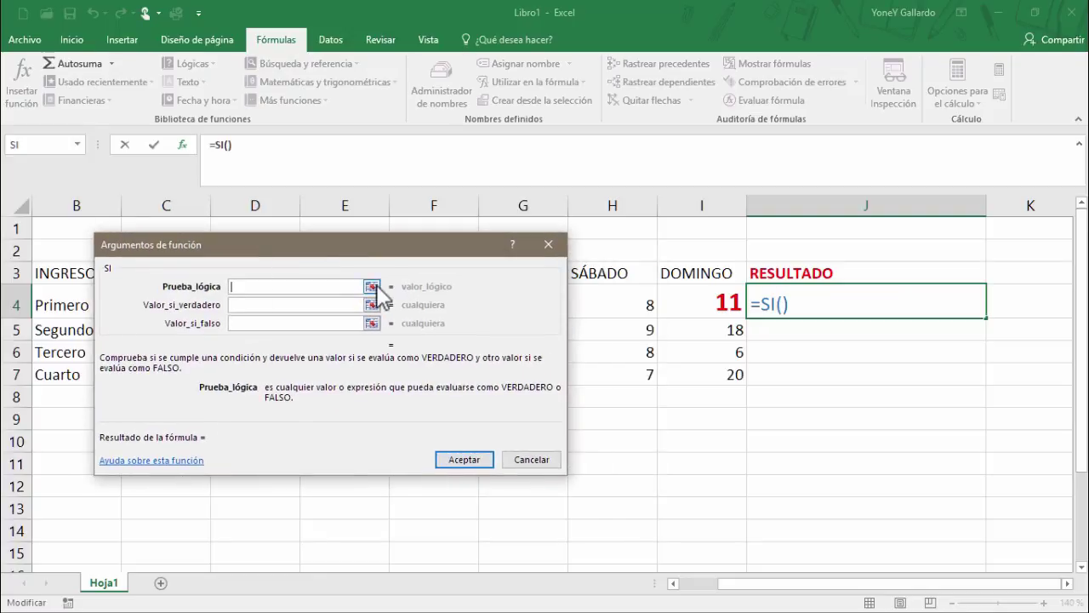
left_click(368, 283)
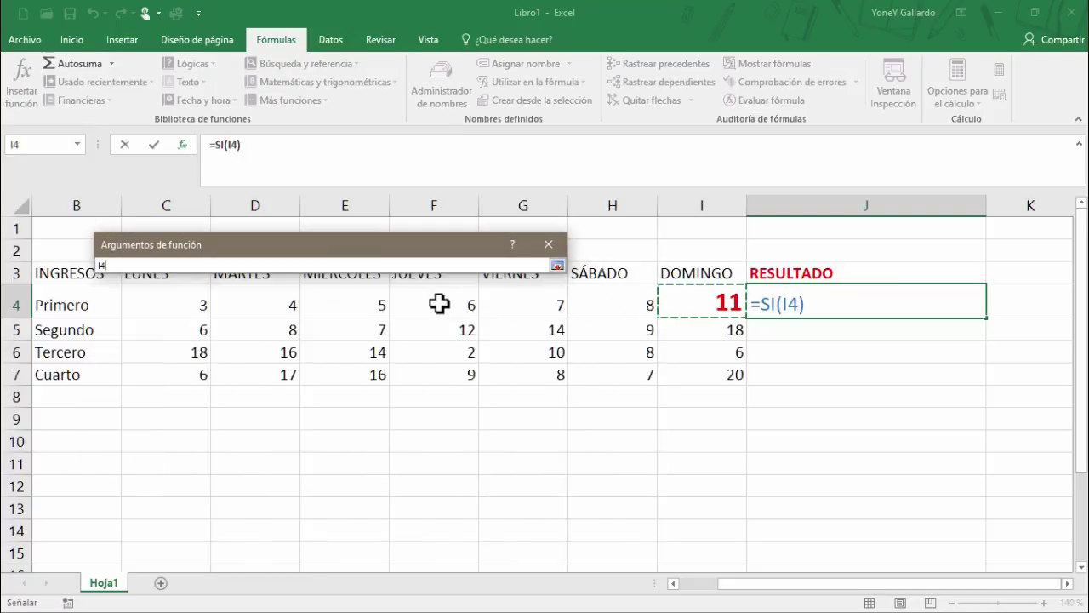
left_click(557, 266)
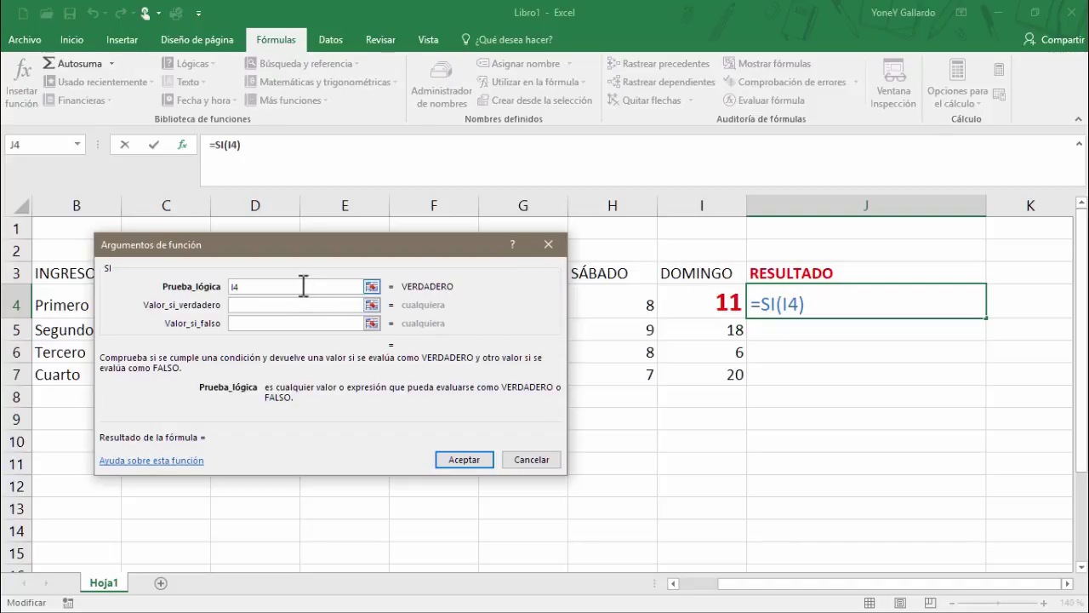
type(">5")
Step: Complete the SI function in J4 so it returns "BIEN" if true and "MAL" if false
left_click(297, 304)
type("\"")
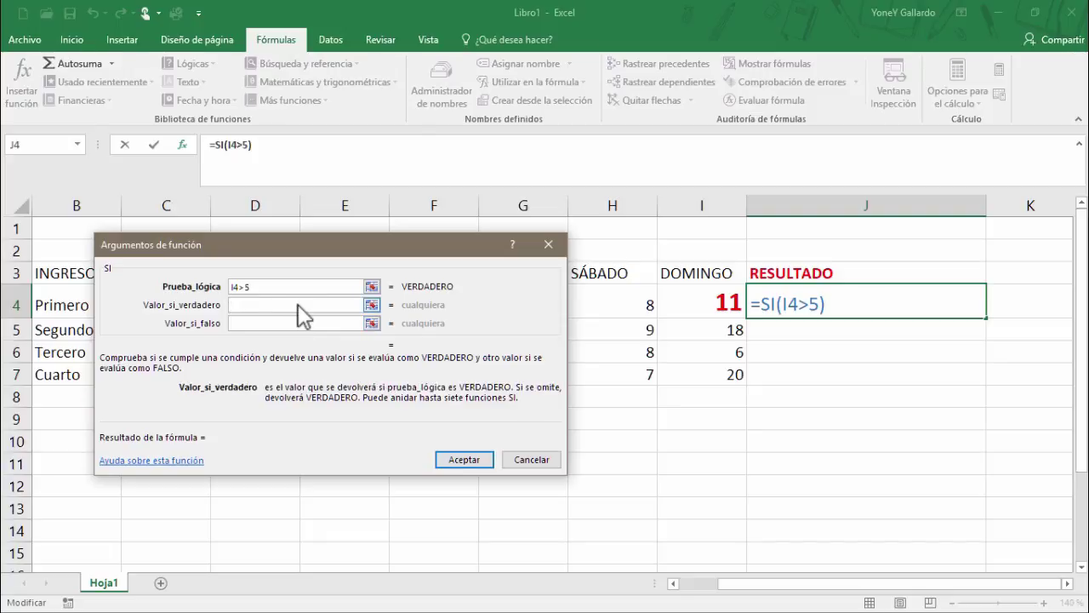
type("\"")
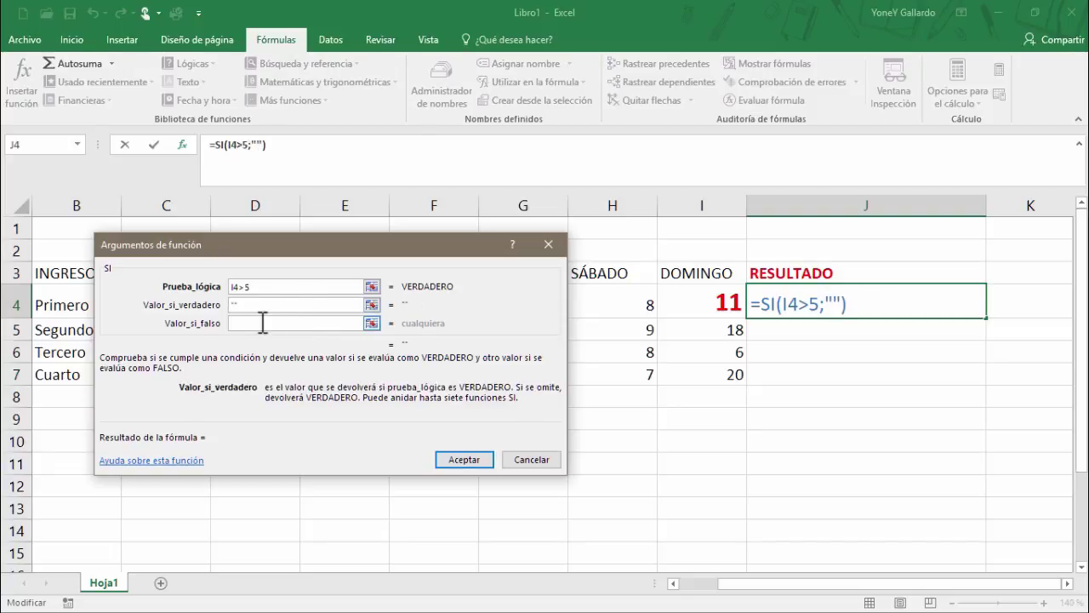
type("BIEN")
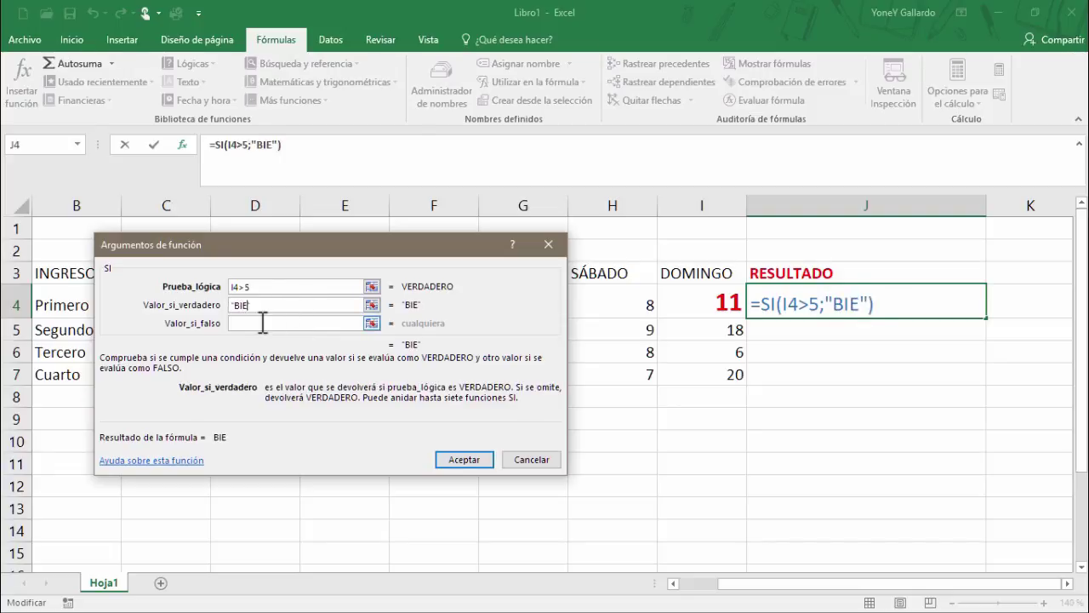
left_click(263, 323)
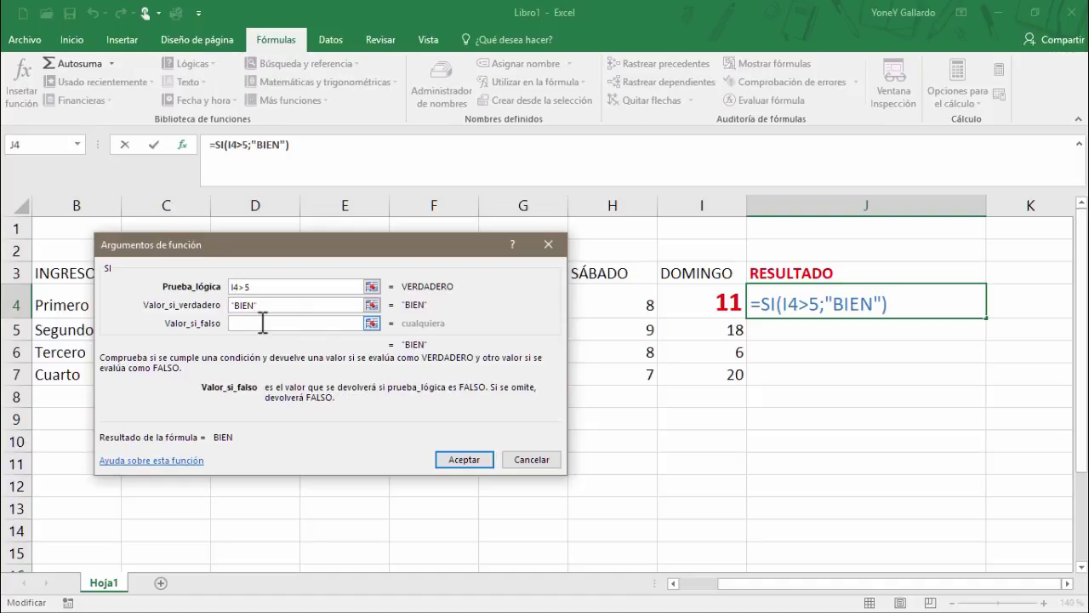
type("\"MAL")
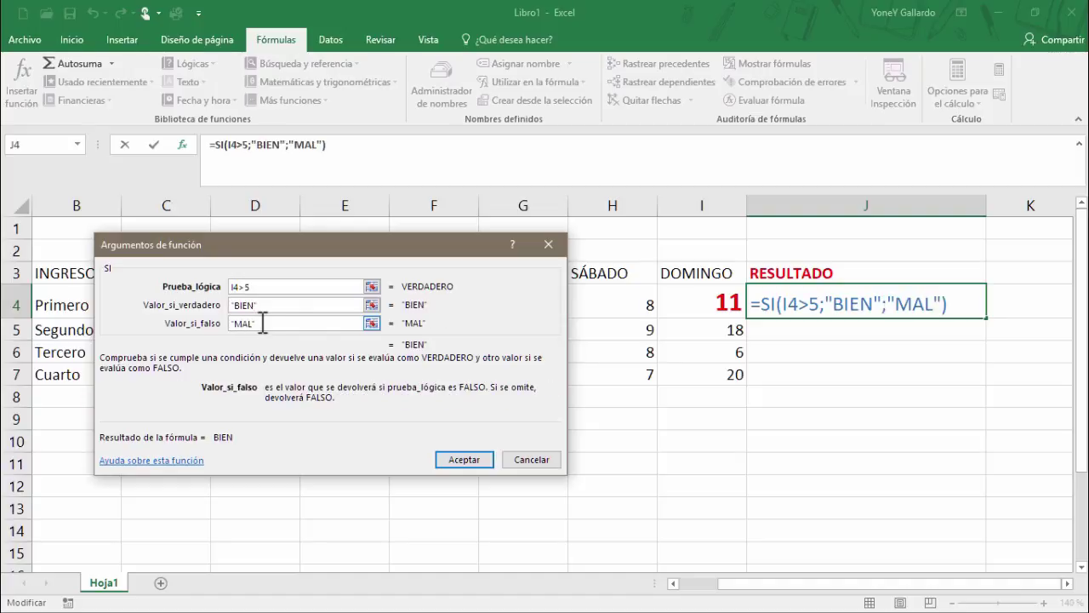
left_click(471, 460)
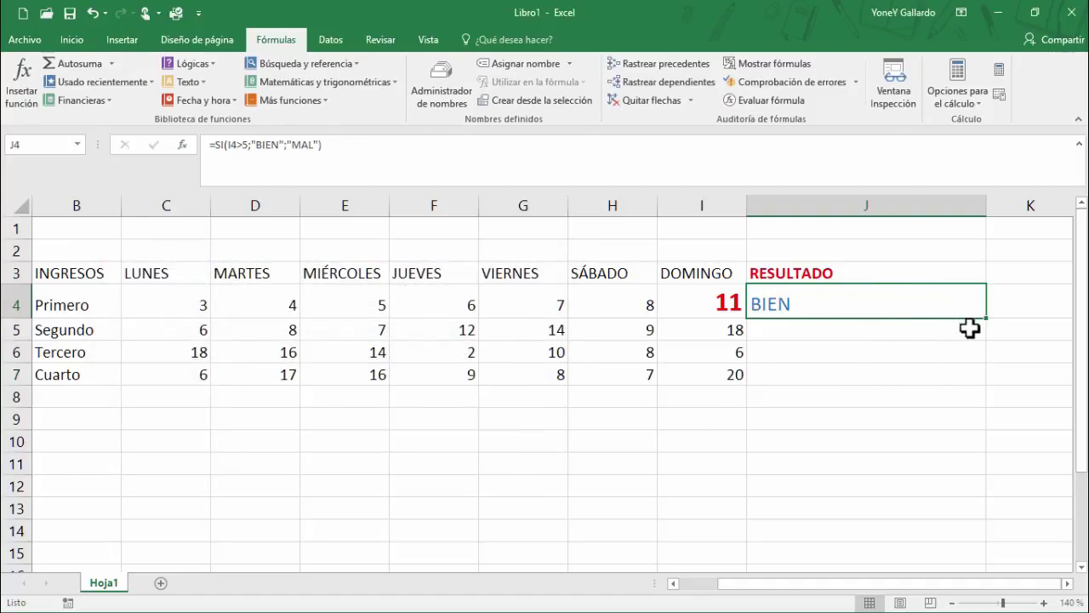
Step: Copy the SI formula from J4 down to J7 and test it by setting the Primero row's DOMINGO value to 3
left_click_drag(987, 320, 985, 385)
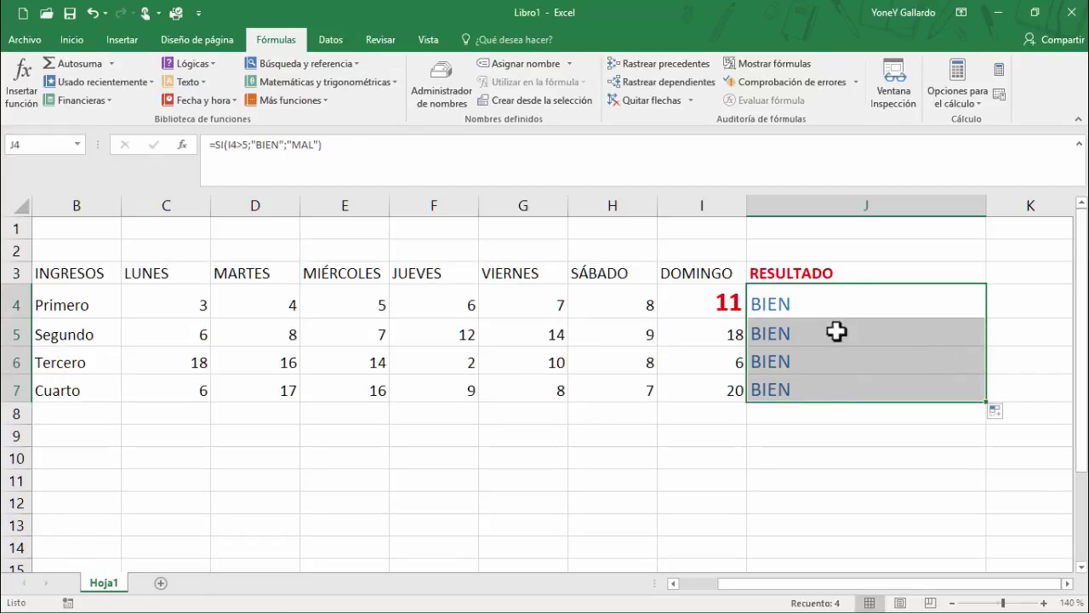
left_click(801, 304)
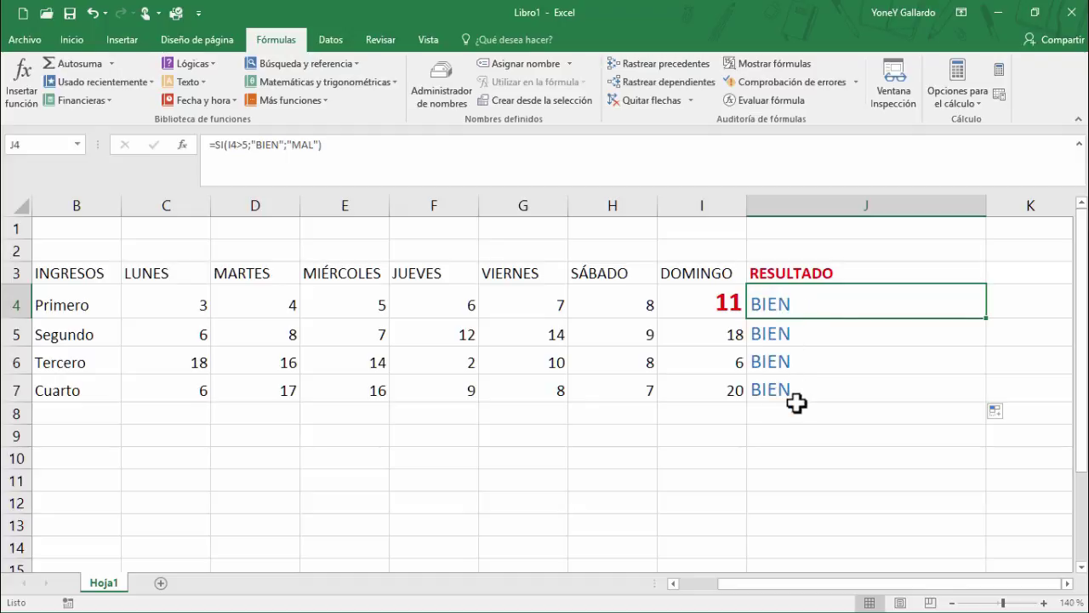
left_click(725, 300)
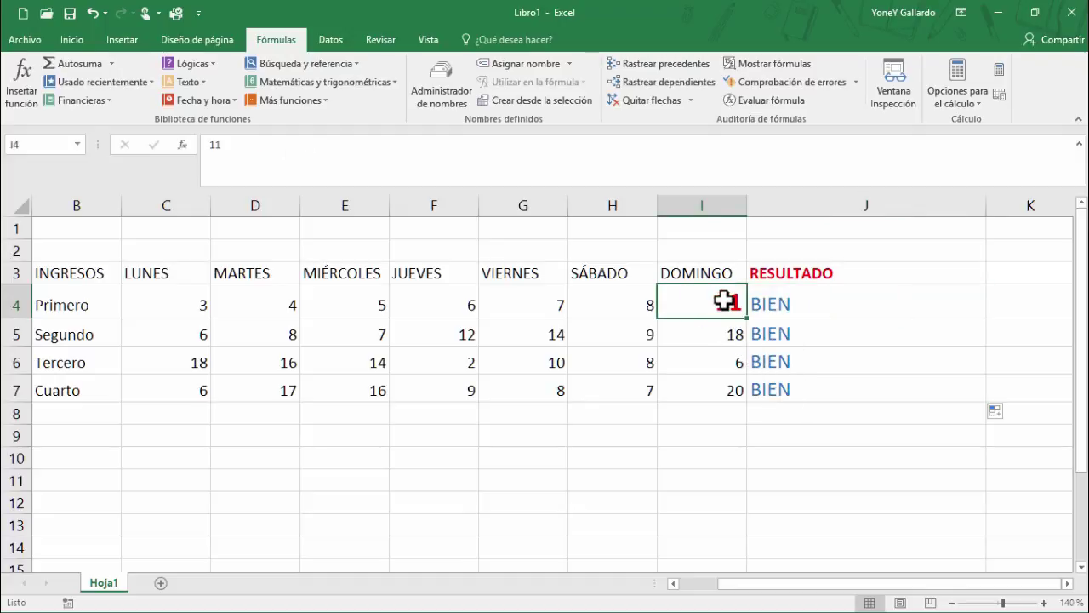
type("3")
key("Return")
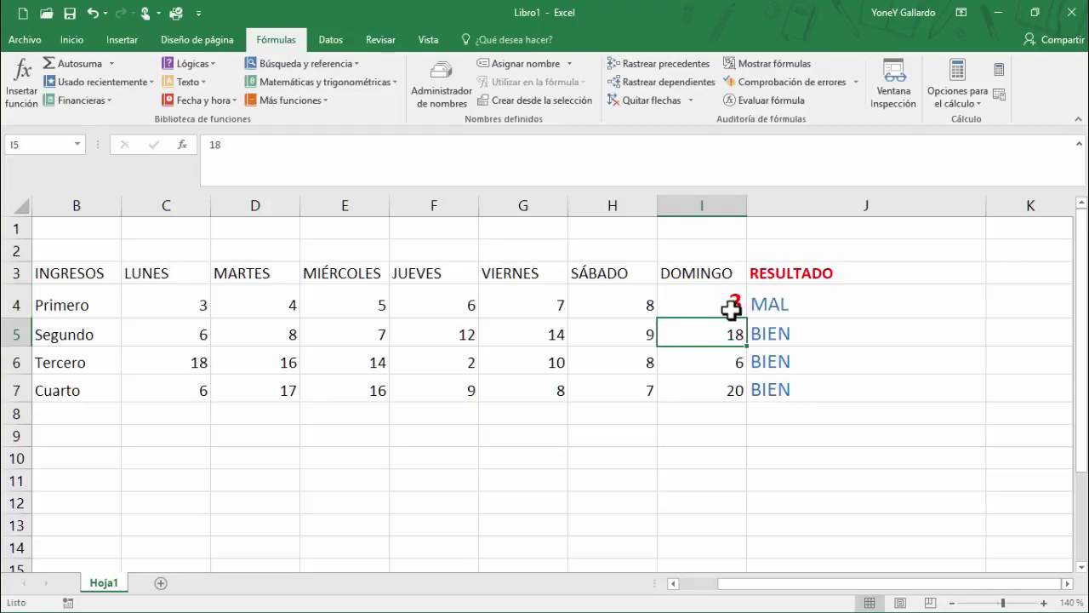
Step: Format the DOMINGO values in I4:I7 with a standard dark red font colour and a 20-point size
left_click_drag(737, 301, 708, 387)
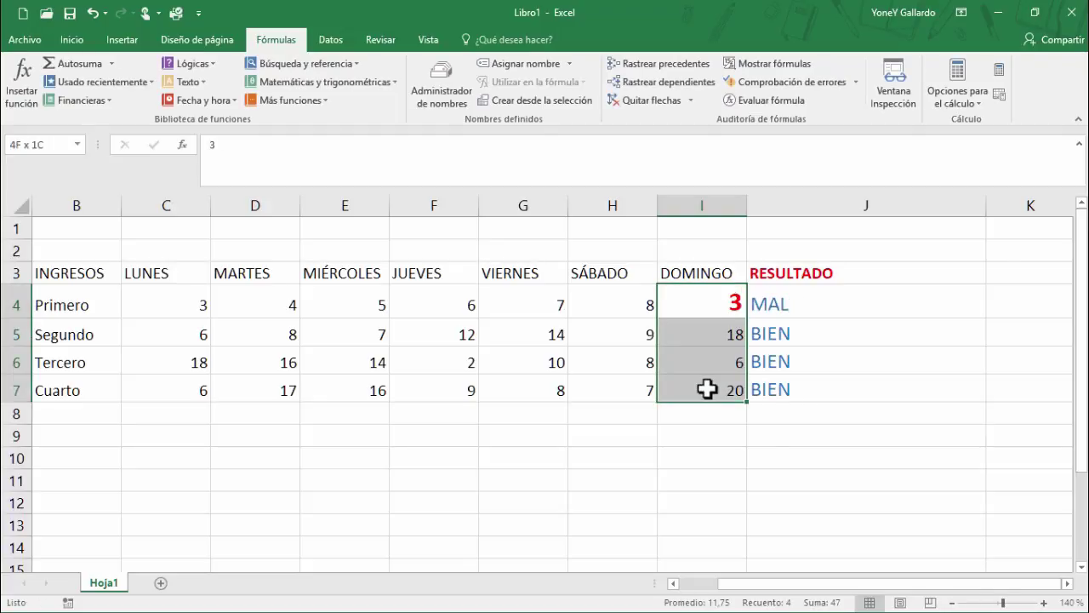
left_click(74, 40)
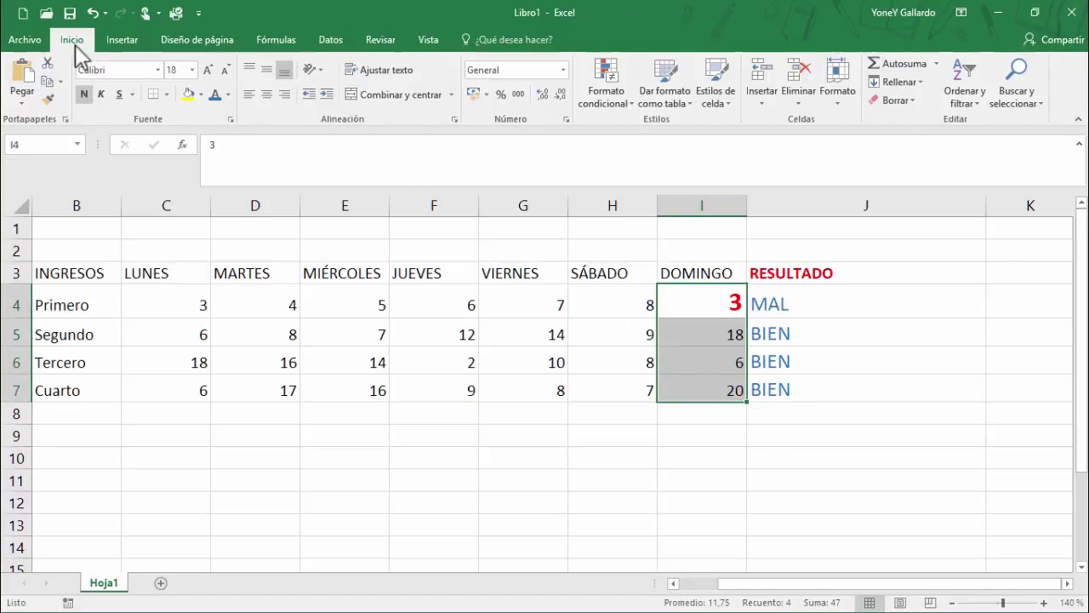
left_click(229, 94)
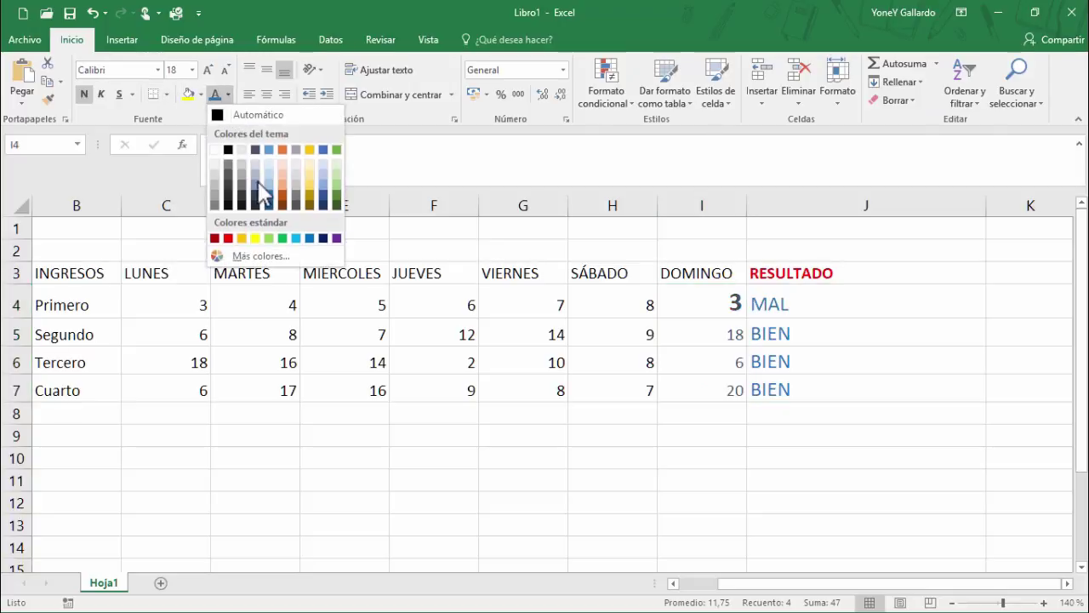
left_click(214, 237)
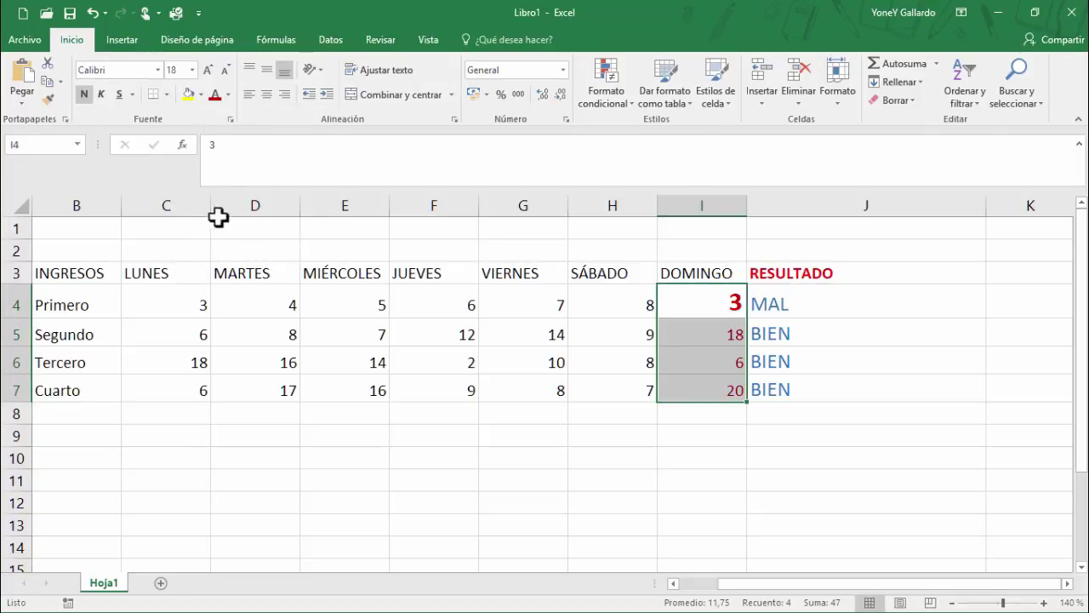
left_click(207, 69)
left_click(886, 381)
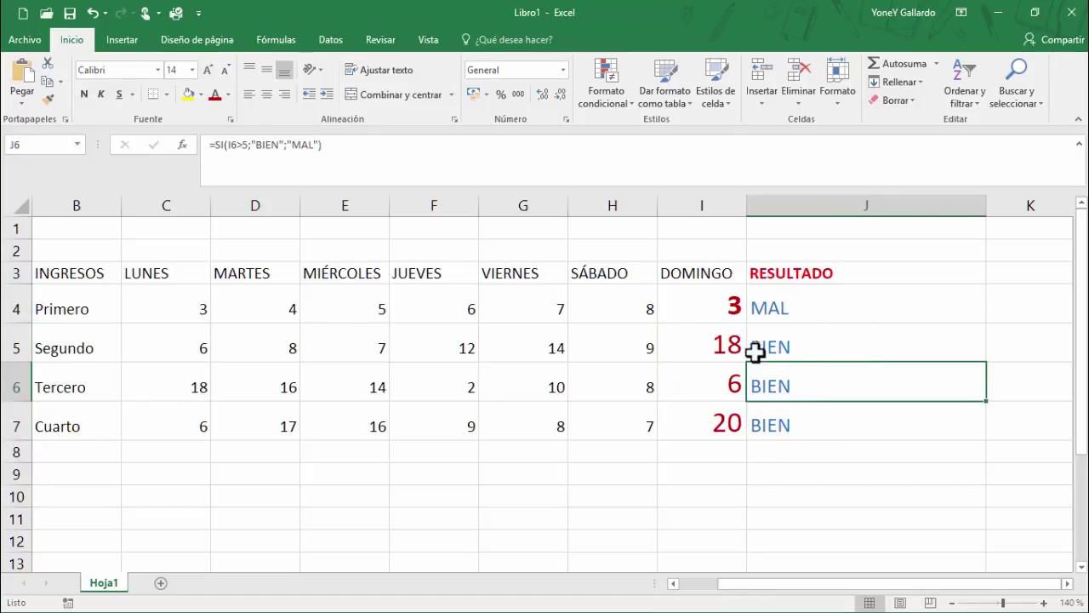
Step: Set the Segundo row's DOMINGO value in I5 to 4 and make the values in I5:I7 bold
left_click(730, 348)
type("4")
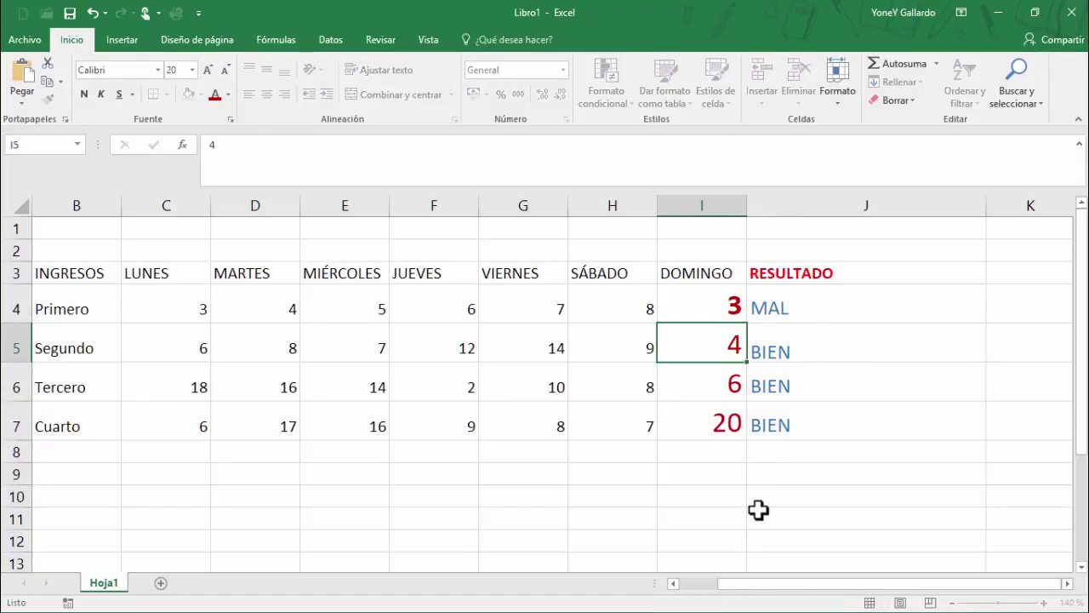
key("Return")
left_click_drag(737, 348, 725, 430)
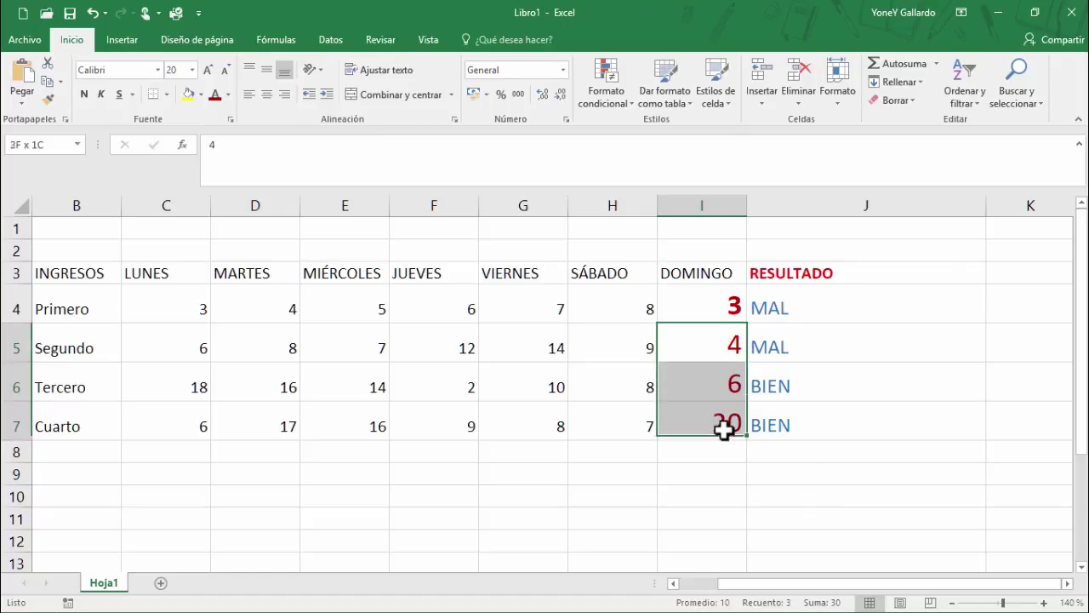
left_click(85, 95)
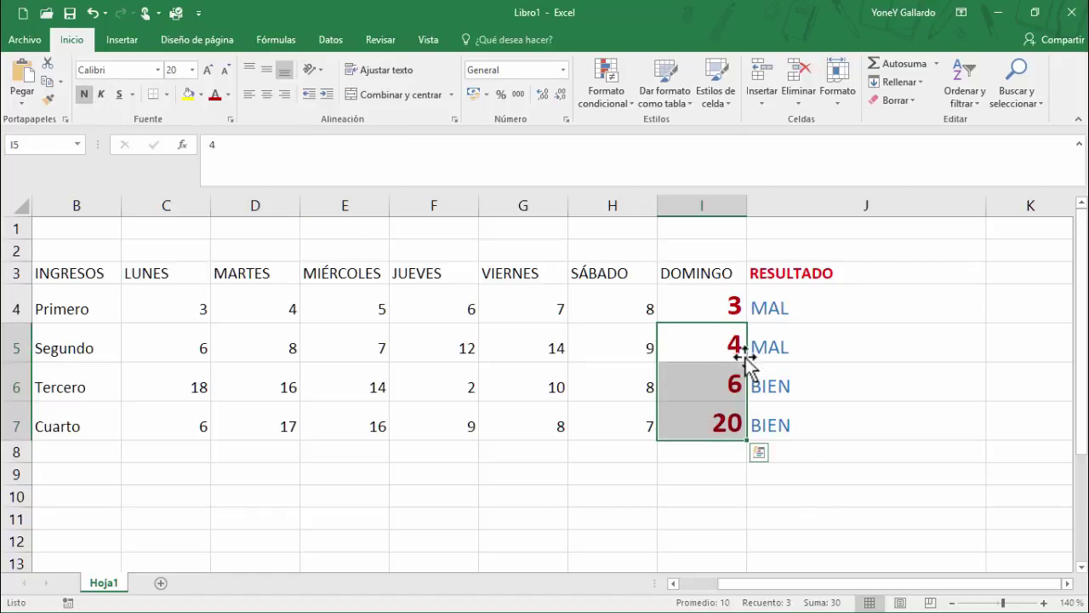
Step: Set the Cuarto row's DOMINGO value in I7 to 5 to test its SI formula
left_click(719, 384)
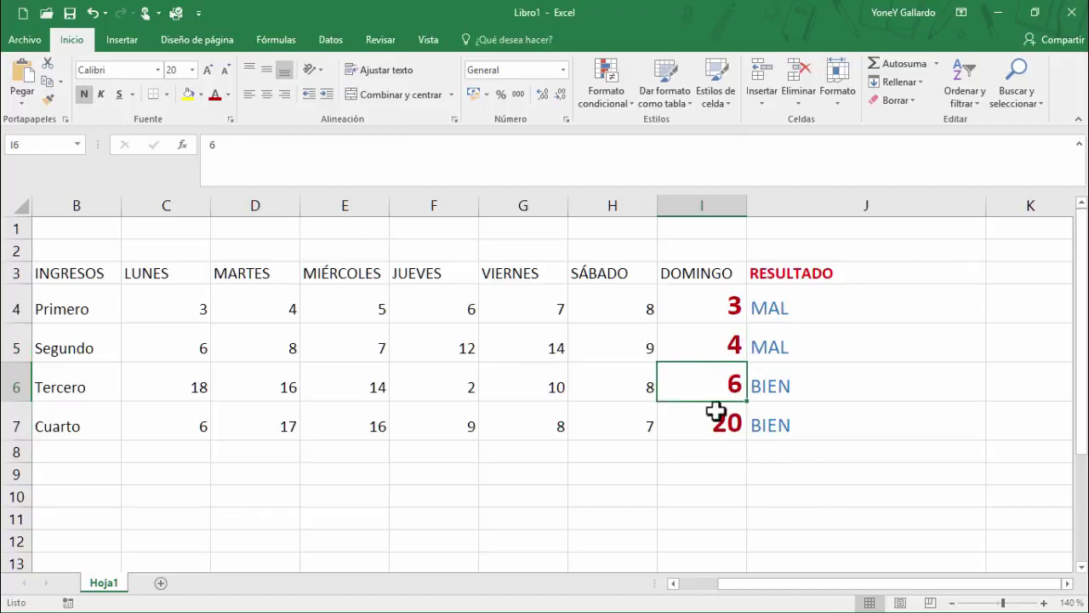
left_click(709, 422)
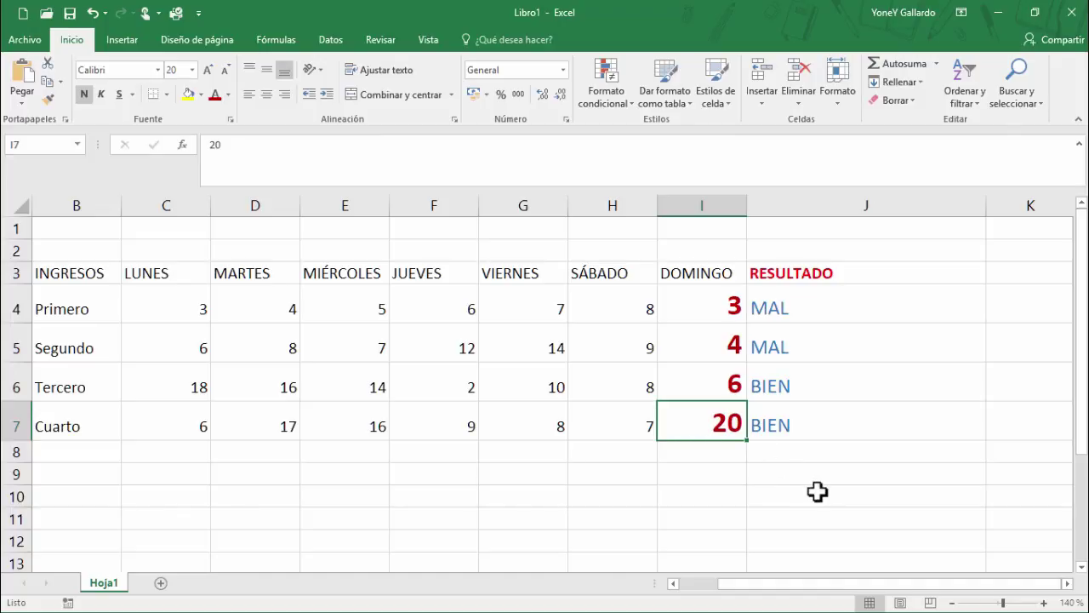
type("5")
key("Return")
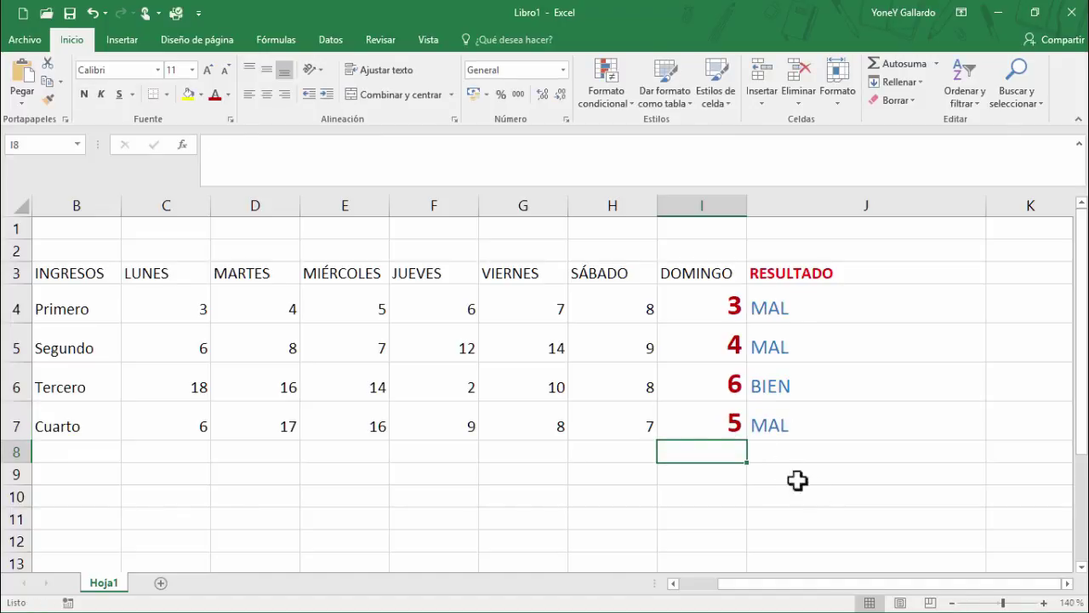
left_click(717, 427)
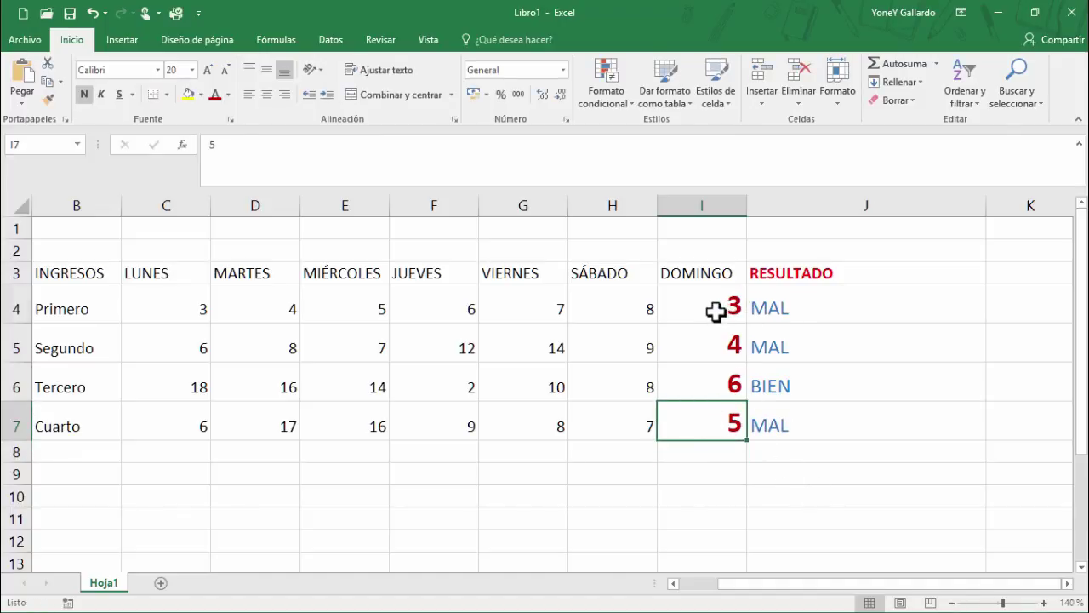
Step: Copy the SI formula from J4 down through J7 again
left_click_drag(715, 312, 814, 430)
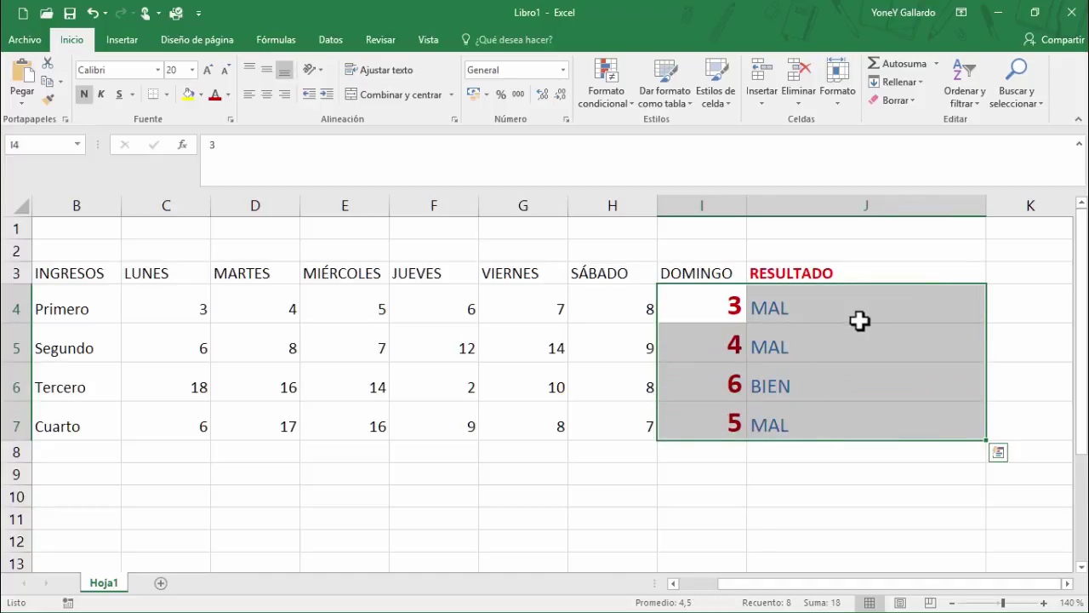
left_click(835, 308)
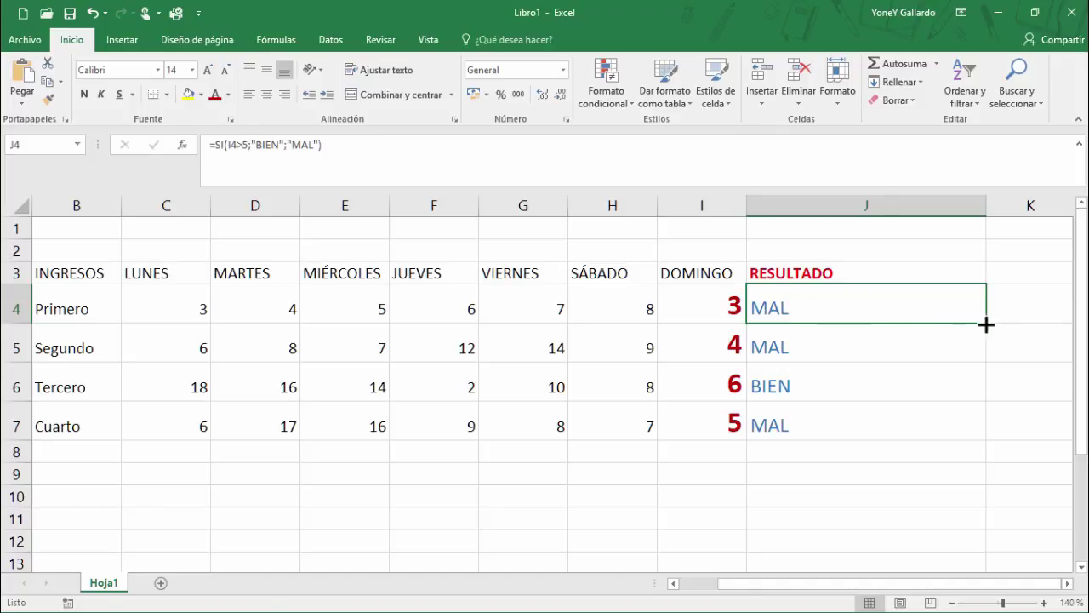
left_click_drag(986, 325, 981, 440)
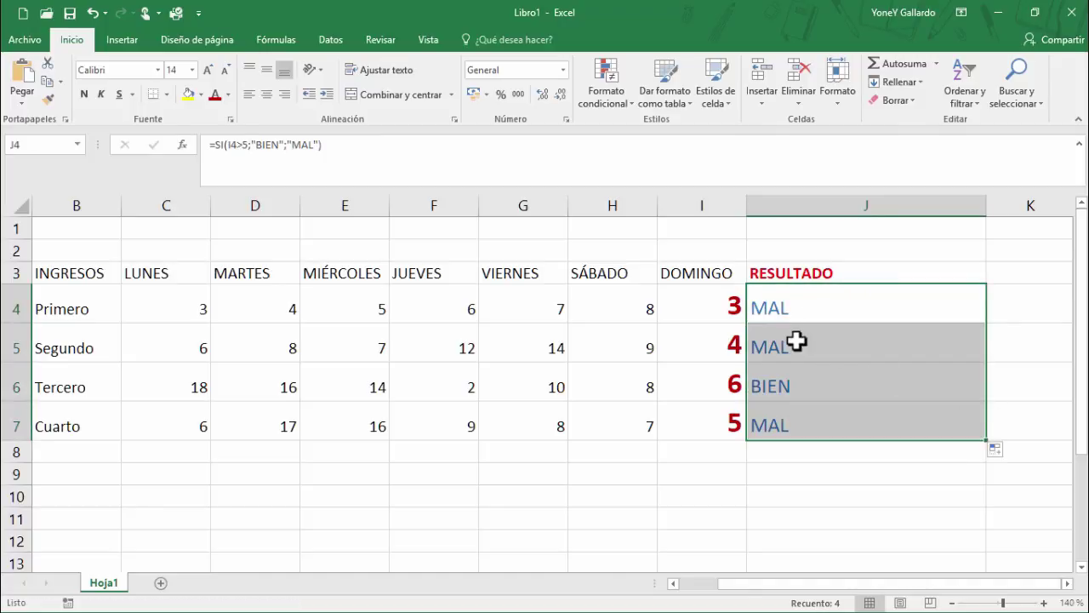
Step: Examine the SI formulas in J4:J7, comparing the DOMINGO cell each one tests
left_click(796, 341)
left_click(788, 312)
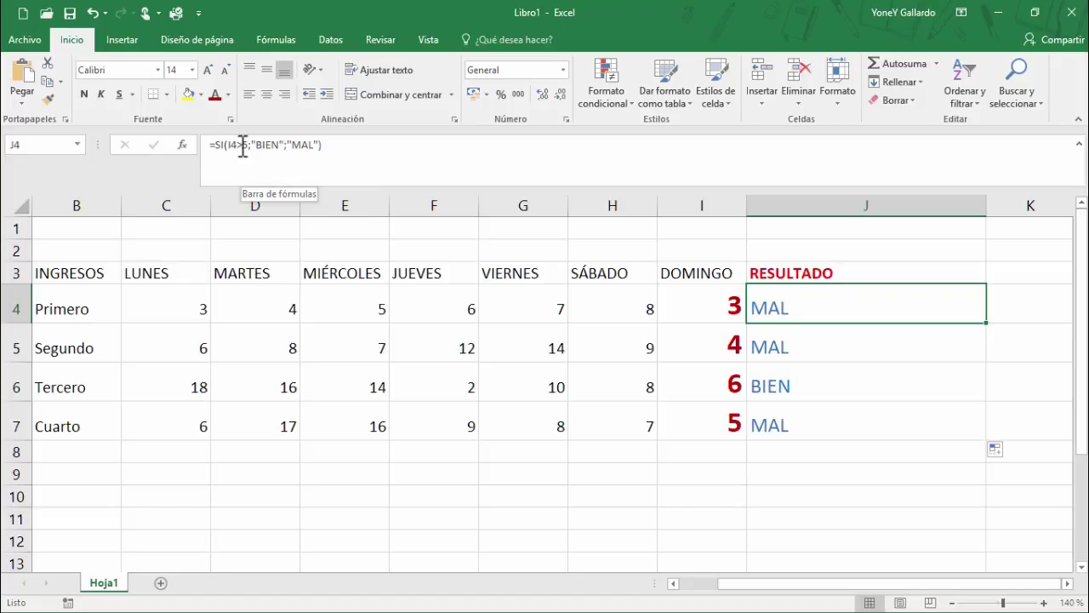
left_click(804, 349)
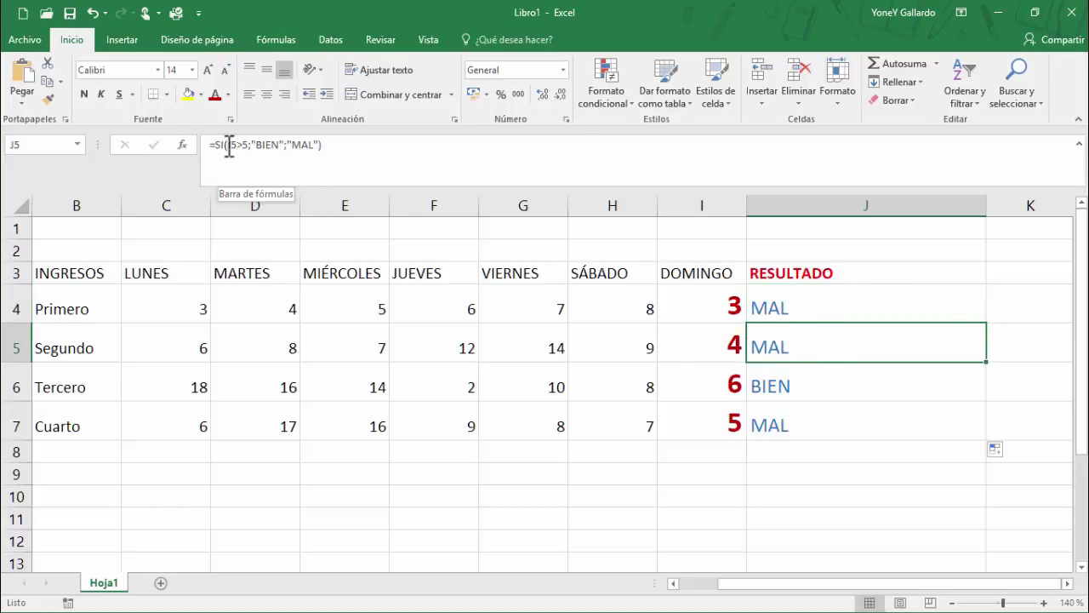
left_click(754, 389)
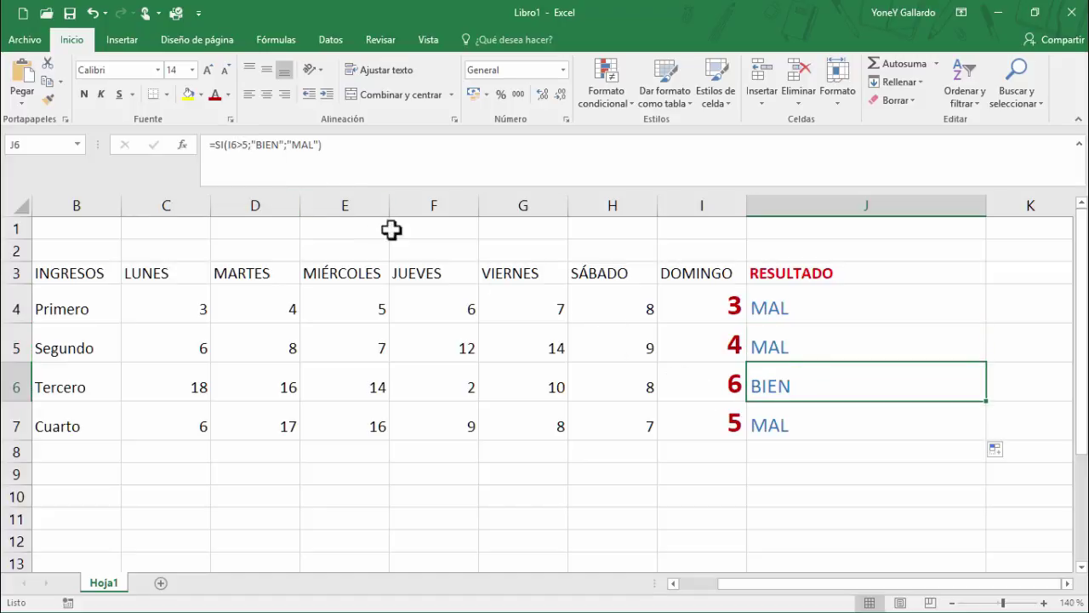
left_click(769, 423)
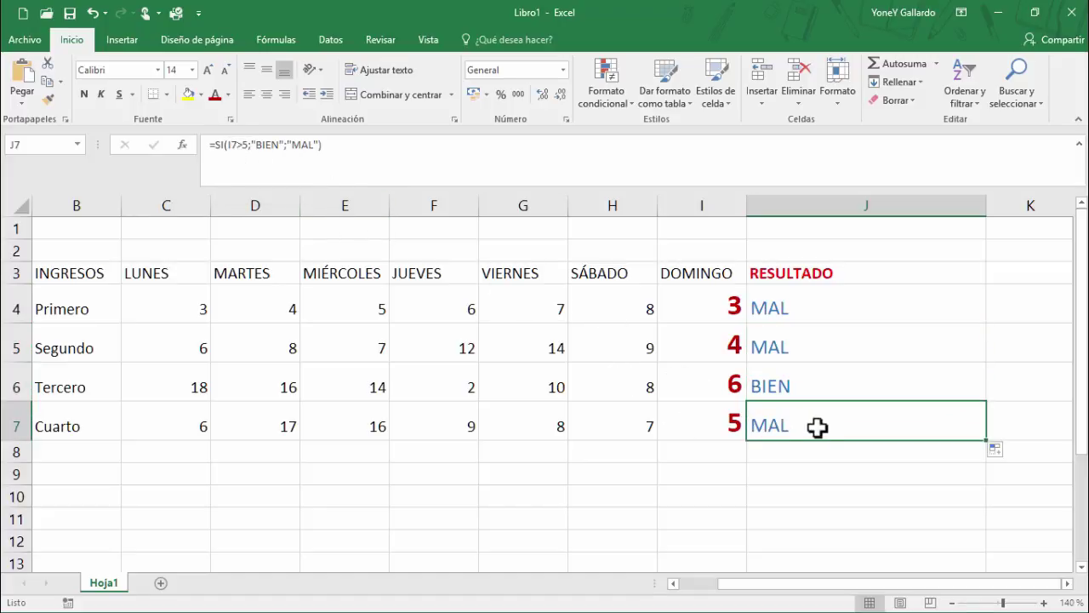
left_click_drag(807, 309, 817, 430)
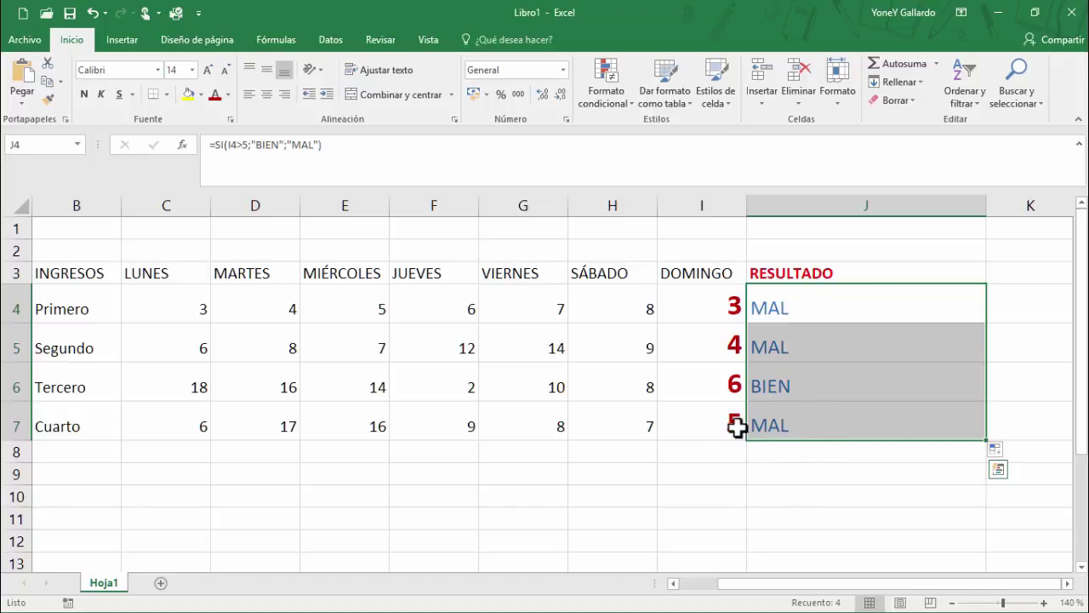
left_click(823, 417)
left_click(805, 309)
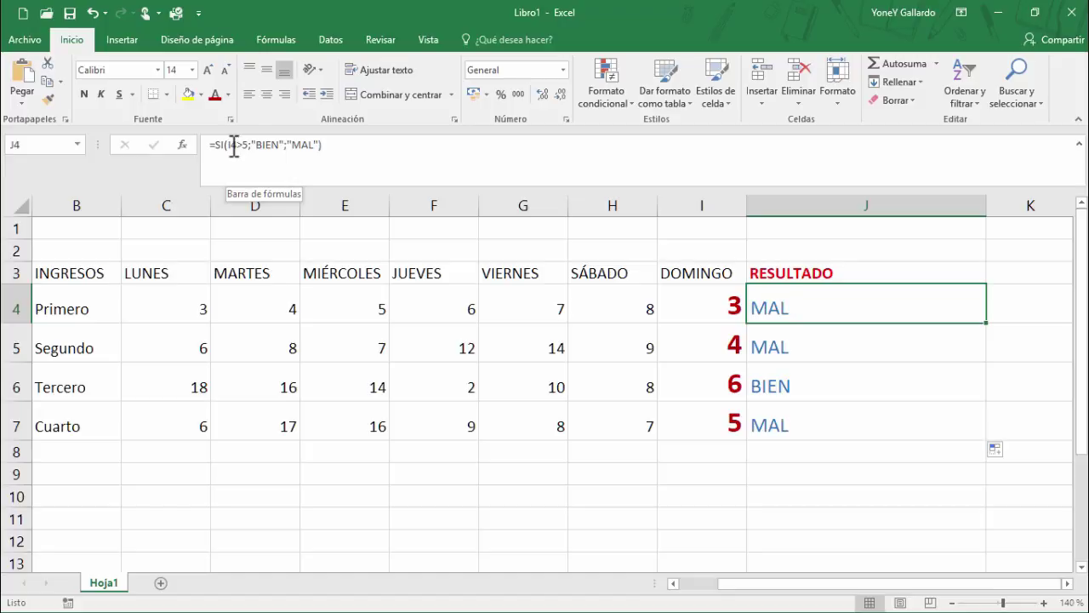
left_click(794, 339)
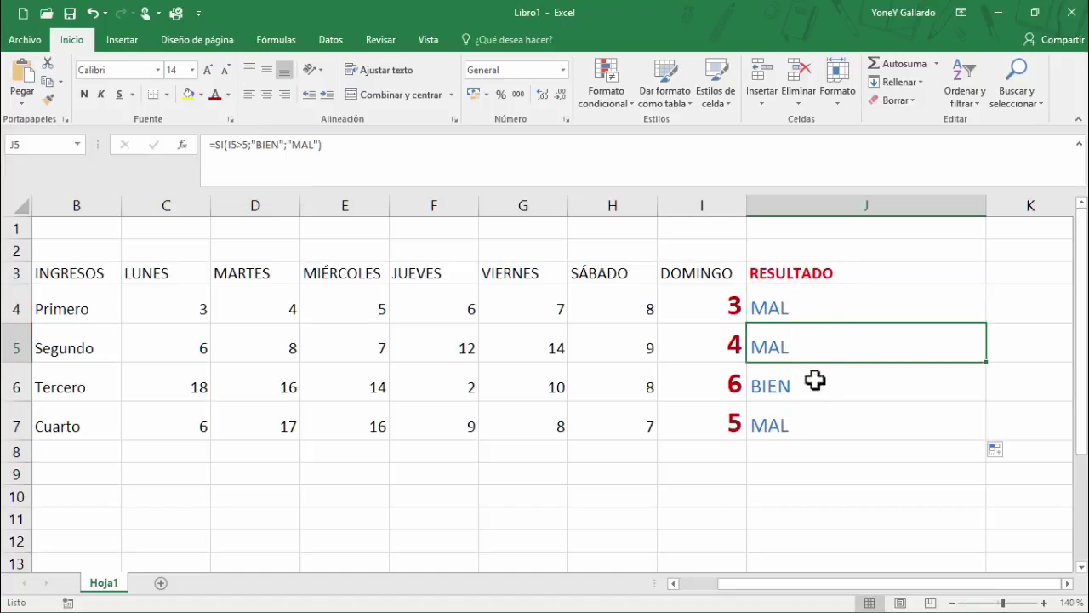
left_click_drag(798, 584, 868, 588)
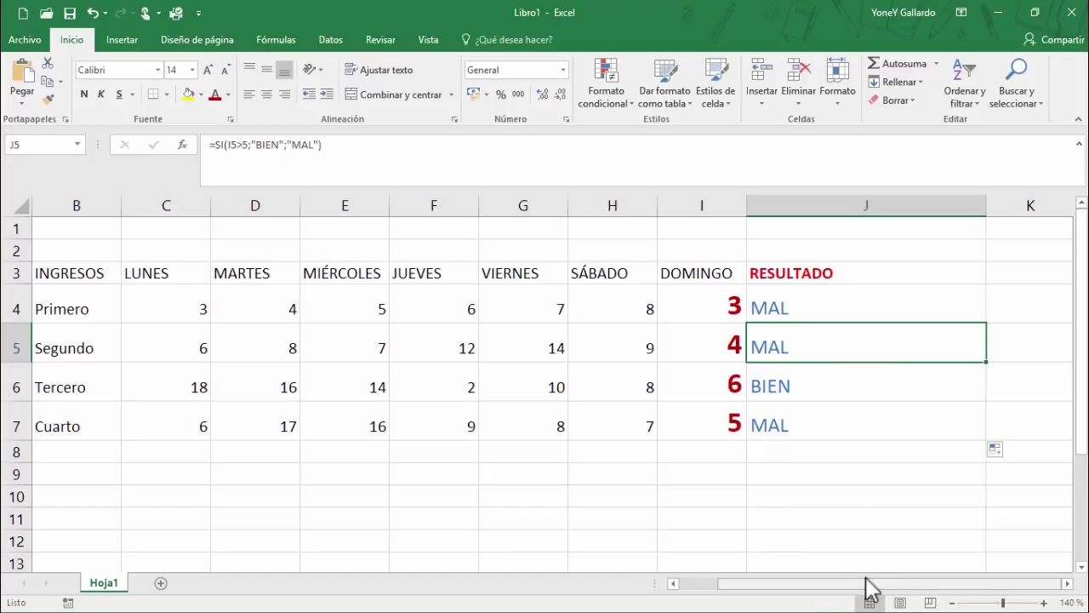
left_click(776, 300)
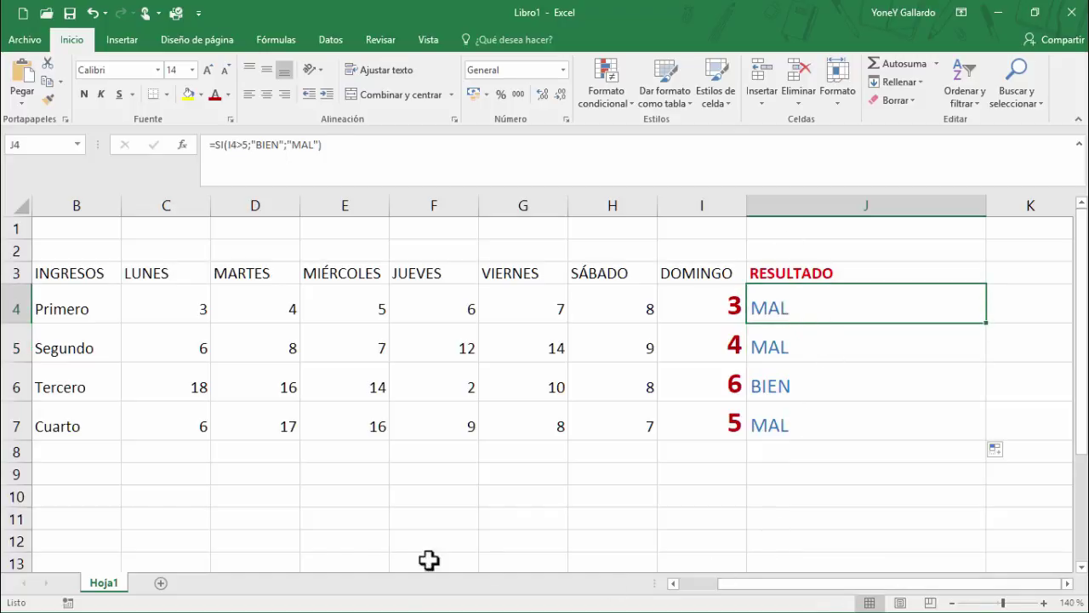
Step: Refill the RESULTADO cells J5:J7 with the SI formula from J4
left_click(952, 602)
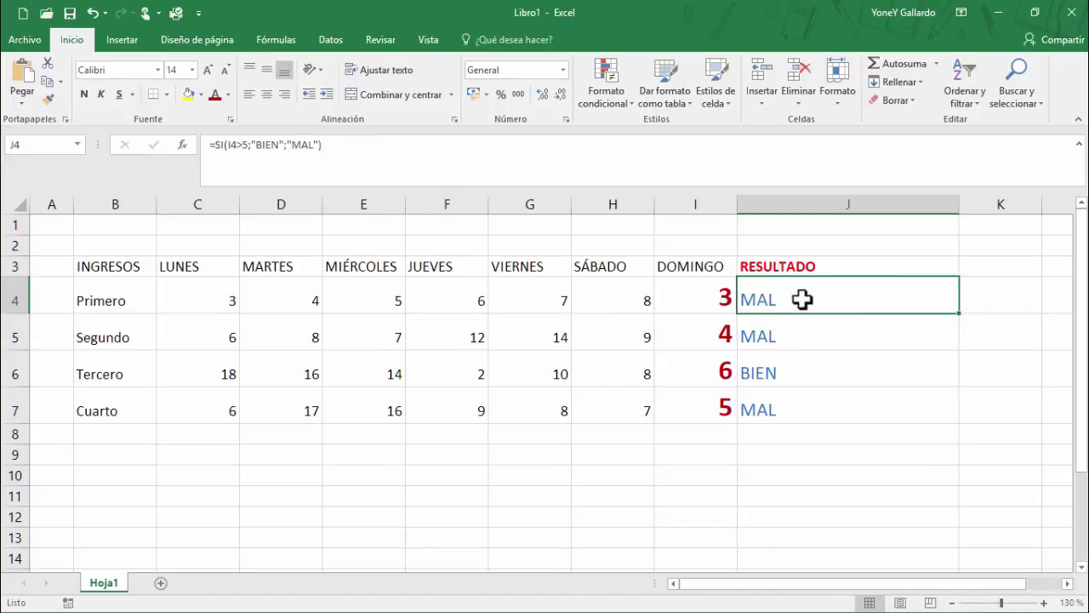
key("Down")
left_click(799, 411)
left_click(758, 304)
left_click_drag(959, 314, 954, 412)
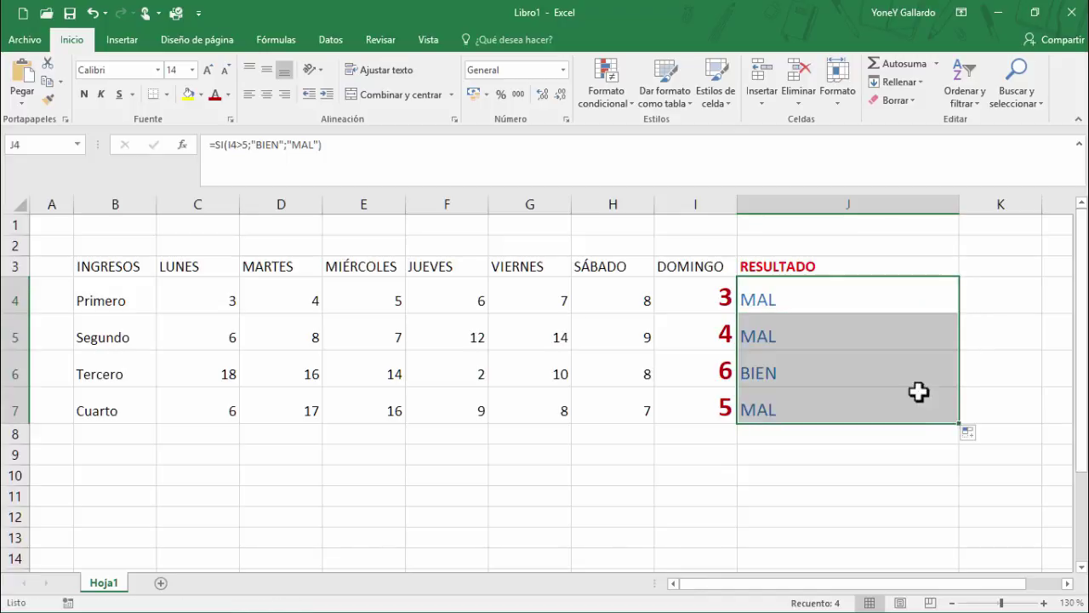
left_click(872, 302)
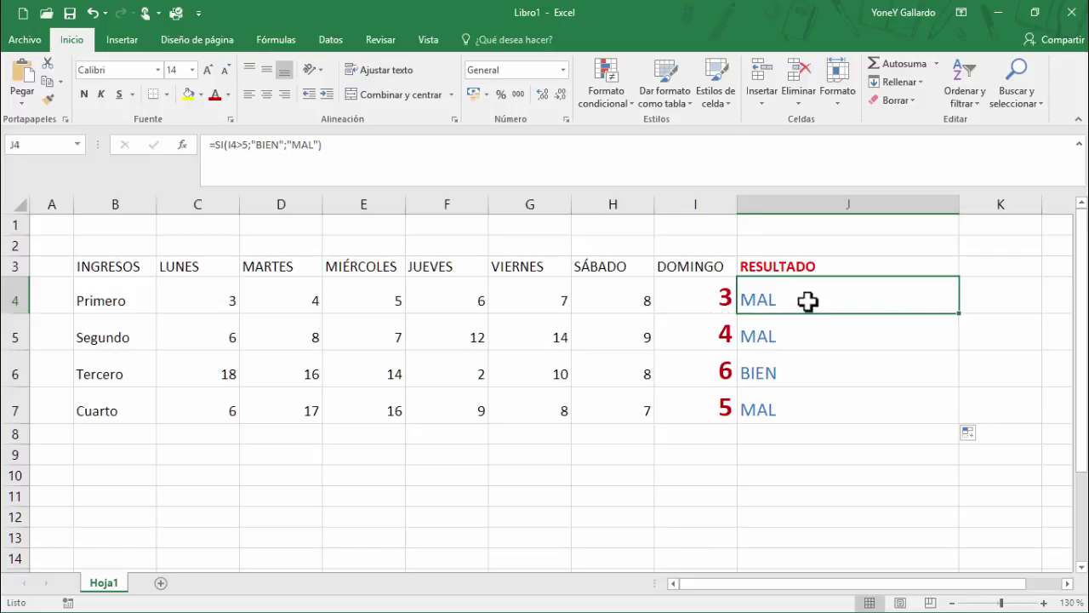
Step: Enter MAL in L4 and BIEN in L5 as helper values beside the table
left_click(1069, 584)
left_click(1068, 584)
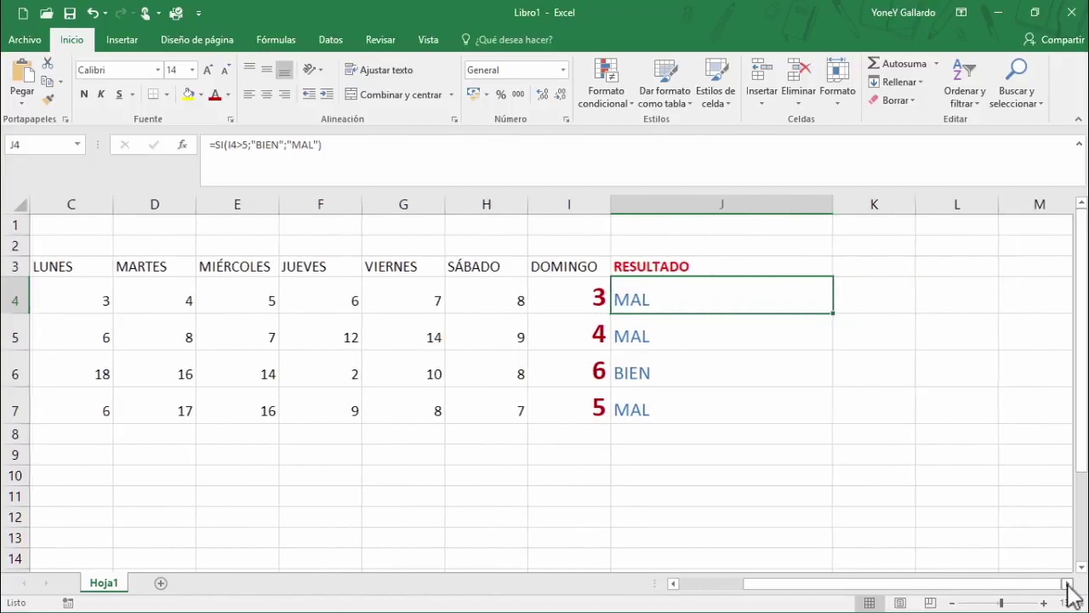
left_click(1069, 584)
left_click(854, 290)
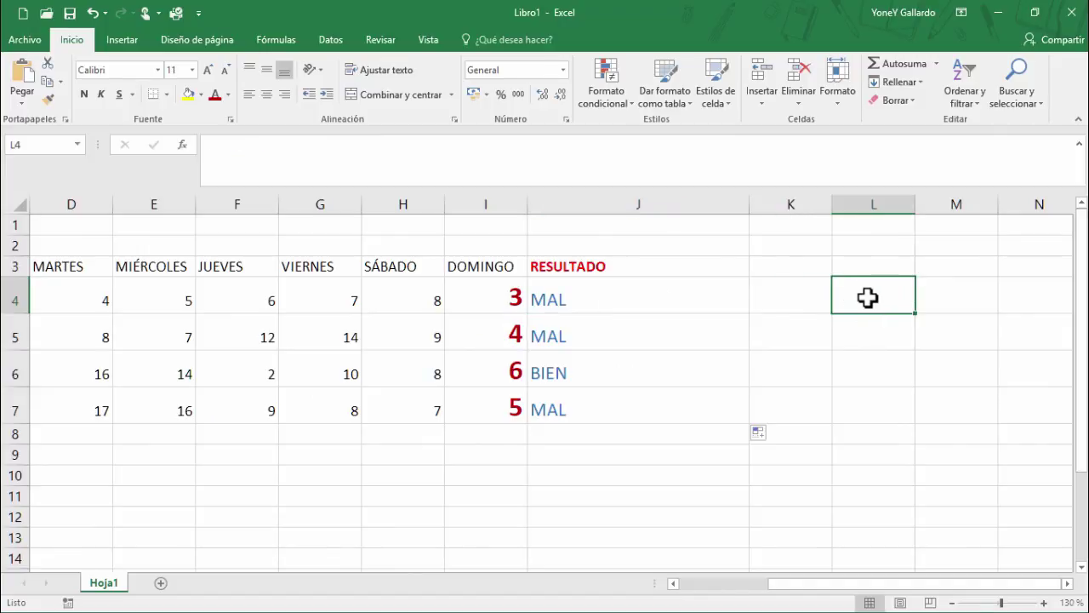
type("MAL")
key("Return")
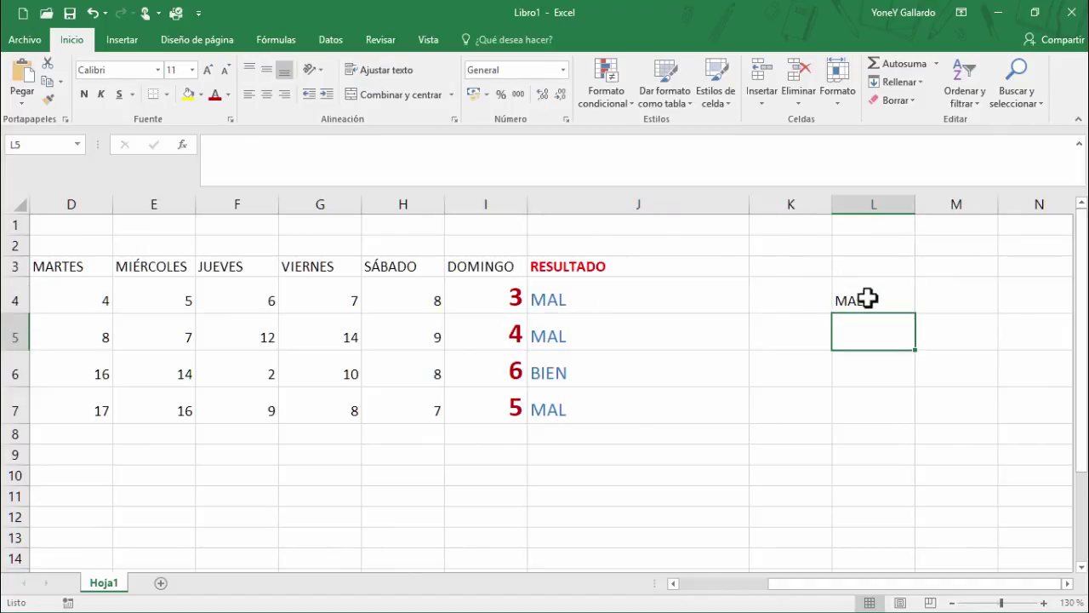
type("BIEN")
key("Return")
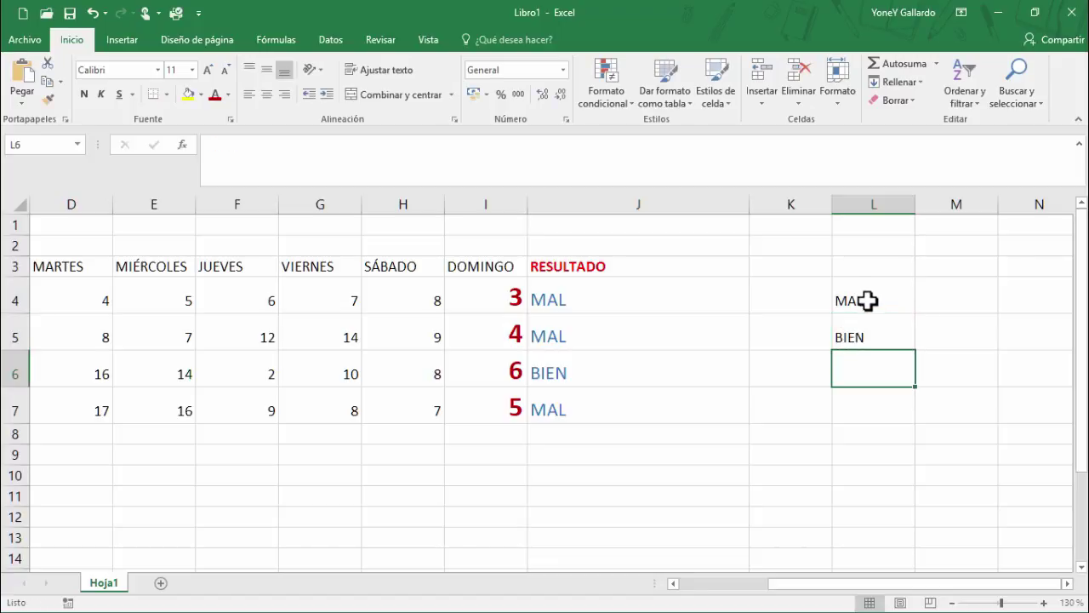
Step: Clear the RESULTADO formulas in J4:J7 and start a new logical SI function in J4
left_click_drag(620, 297, 621, 390)
key("Delete")
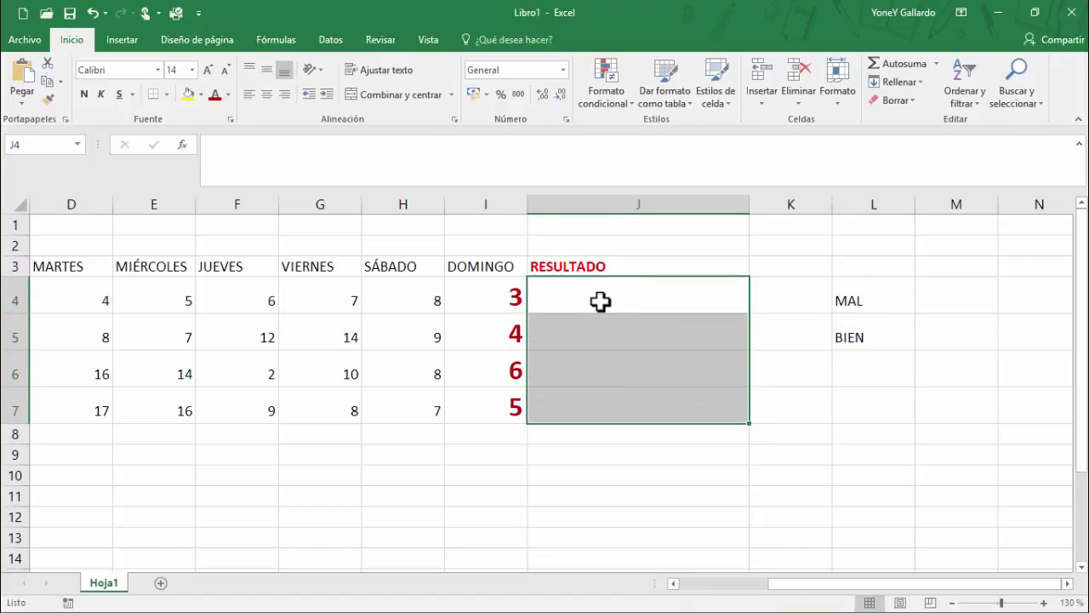
left_click(600, 300)
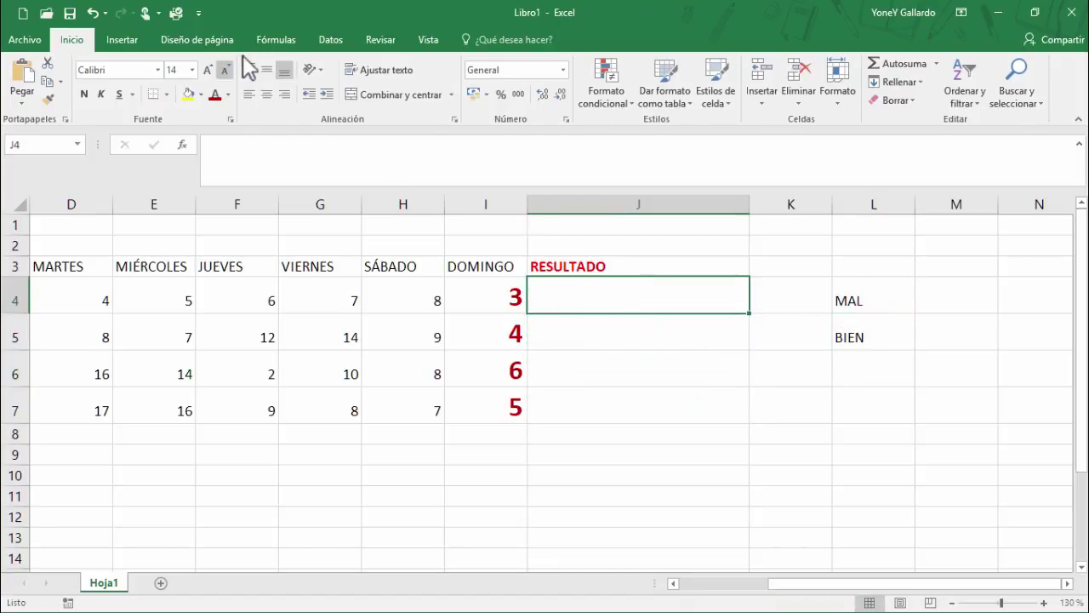
left_click(276, 40)
left_click(192, 63)
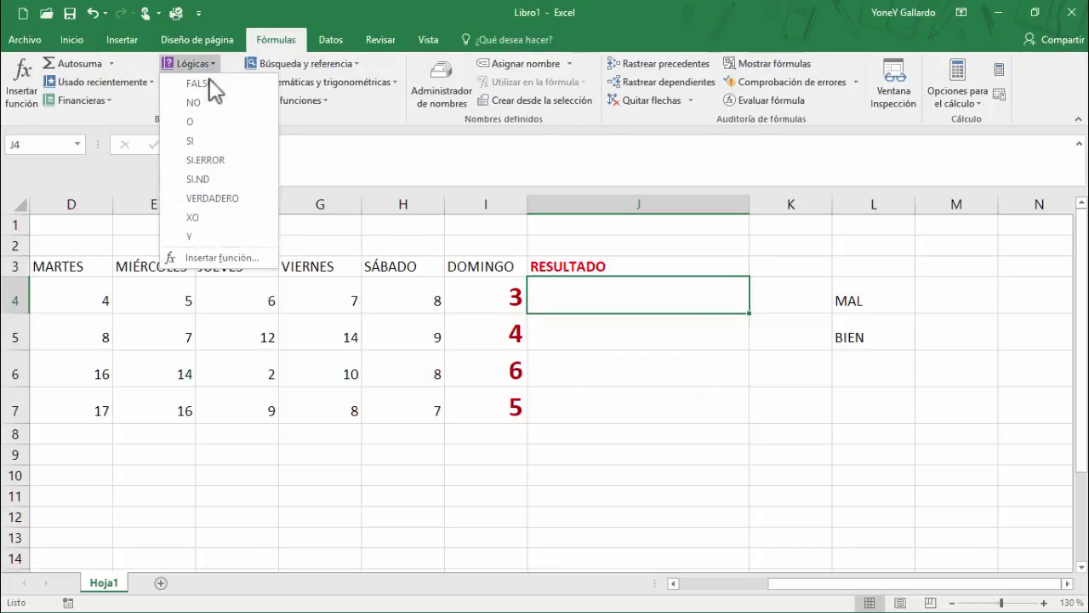
left_click(202, 142)
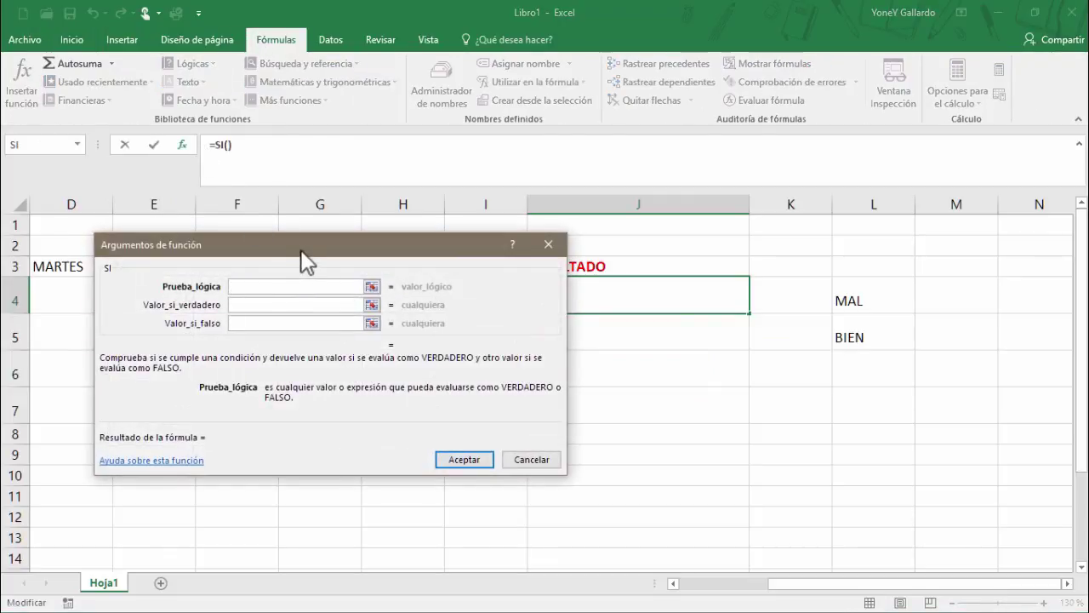
Step: Set the SI function's logical test to I4>5, referencing the Primero row's DOMINGO cell
left_click_drag(304, 260, 205, 267)
left_click(269, 292)
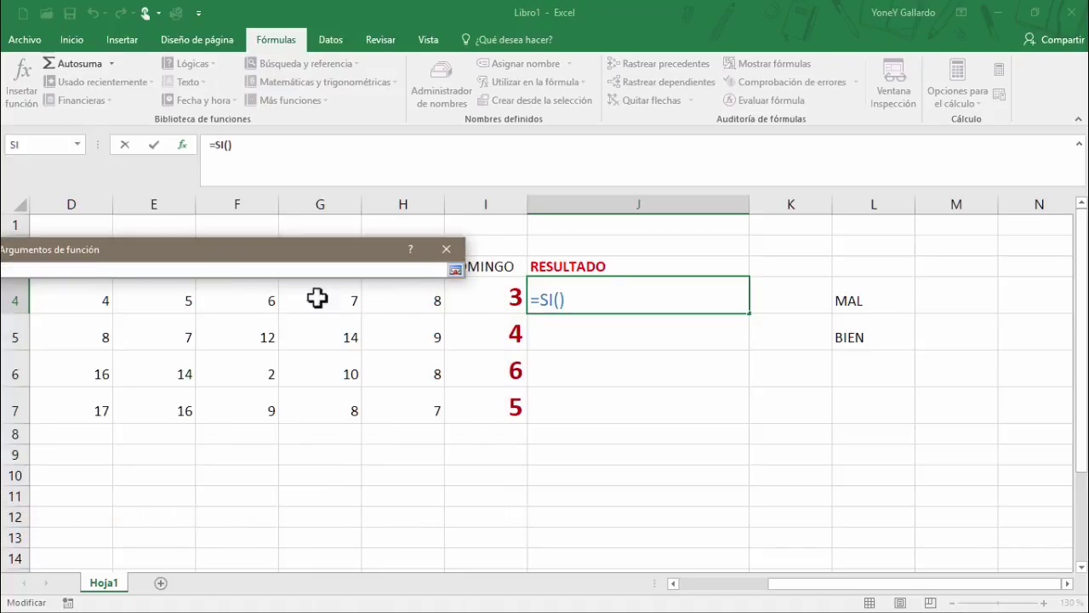
left_click(503, 297)
left_click(455, 271)
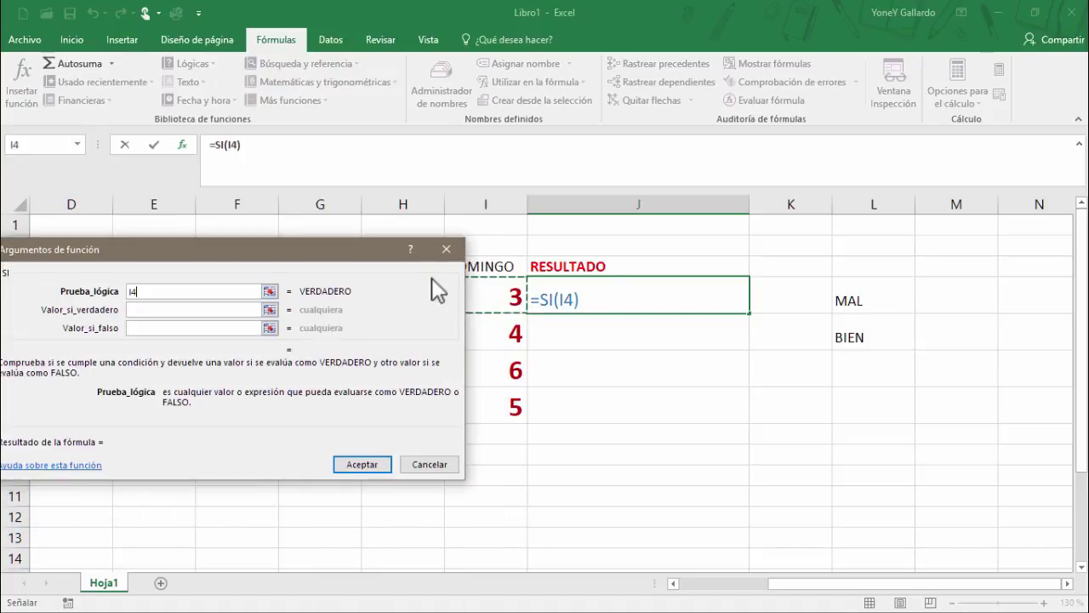
left_click_drag(362, 250, 333, 248)
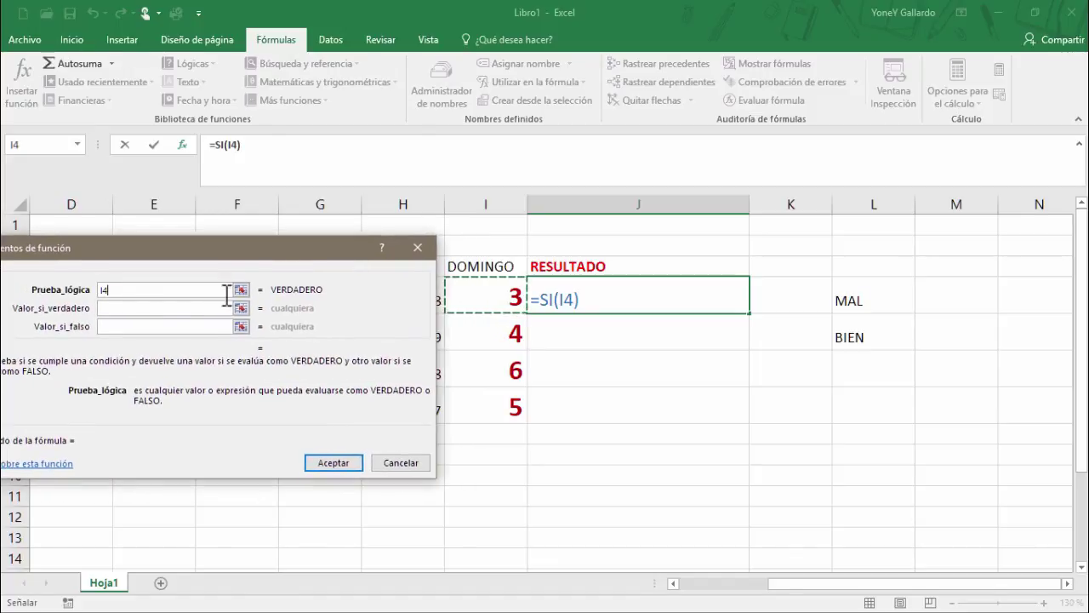
left_click(180, 290)
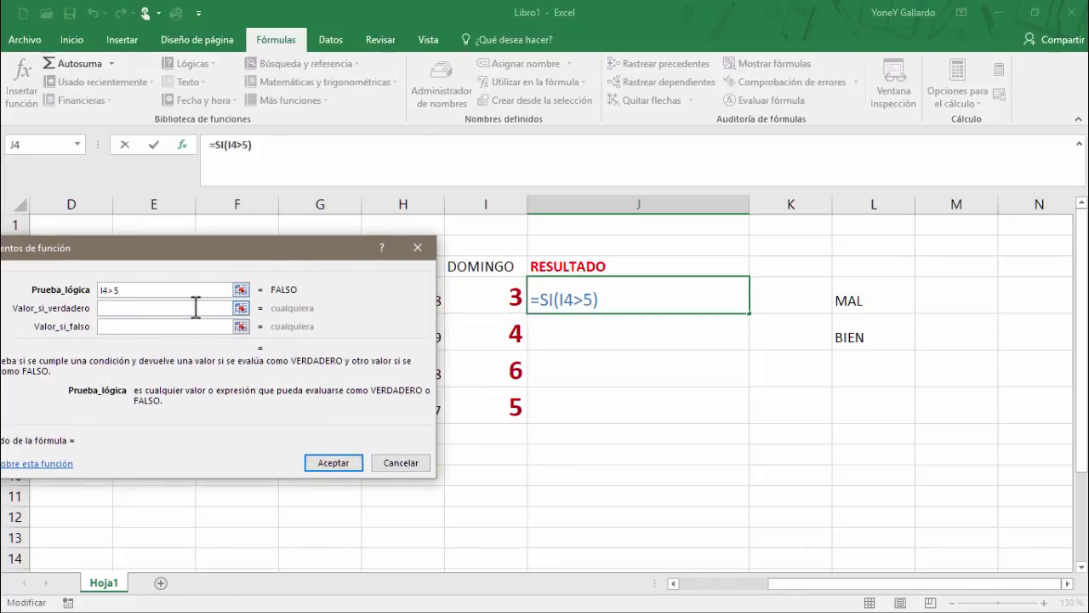
Step: Set the SI function's value if true to cell L5, which holds BIEN
left_click(183, 309)
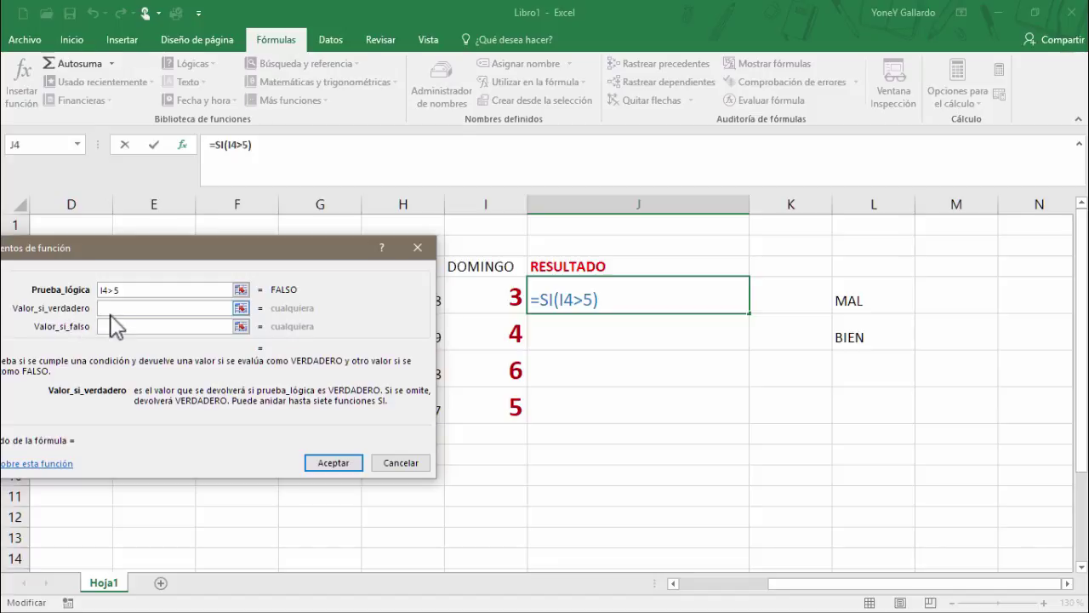
left_click(242, 309)
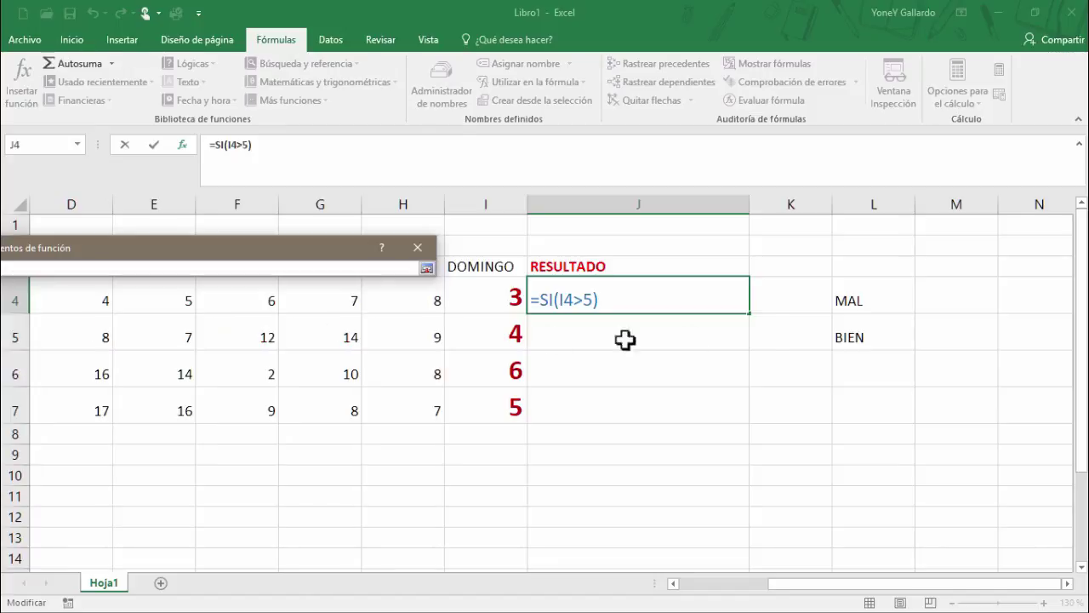
left_click(854, 341)
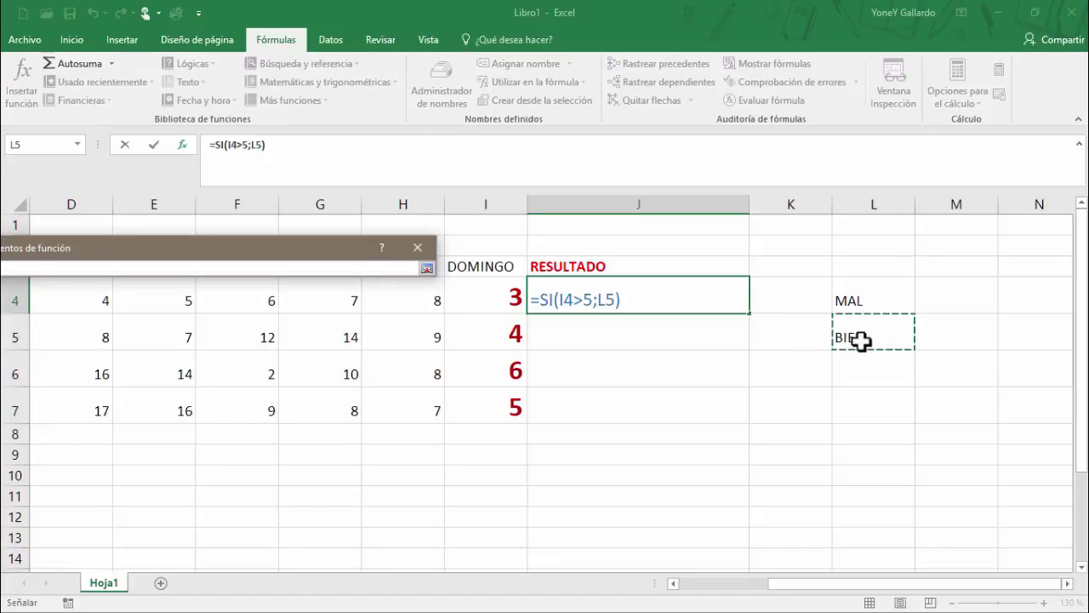
left_click(420, 272)
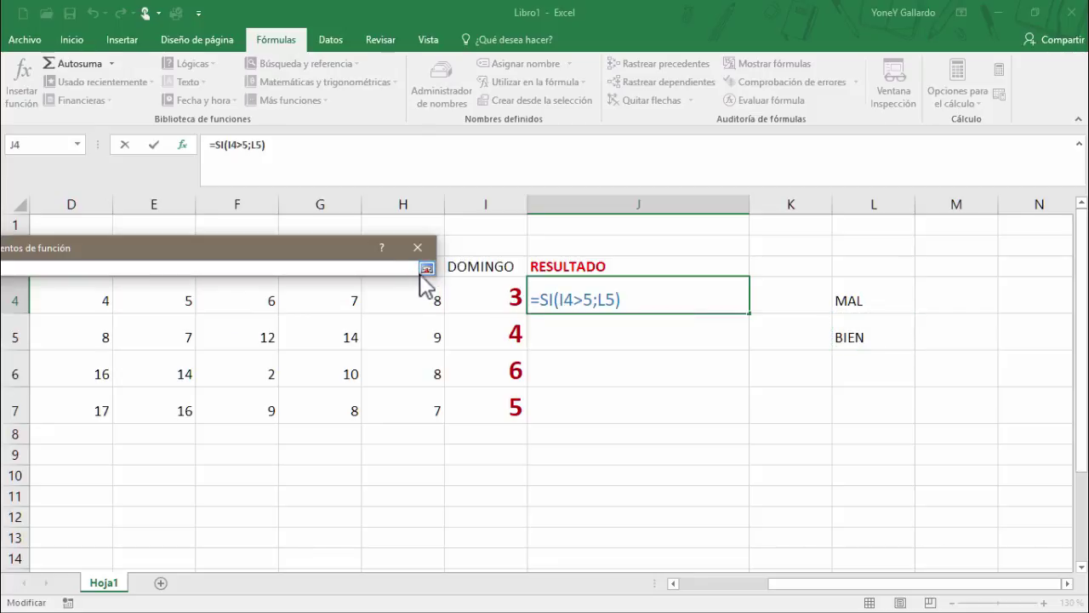
left_click(427, 269)
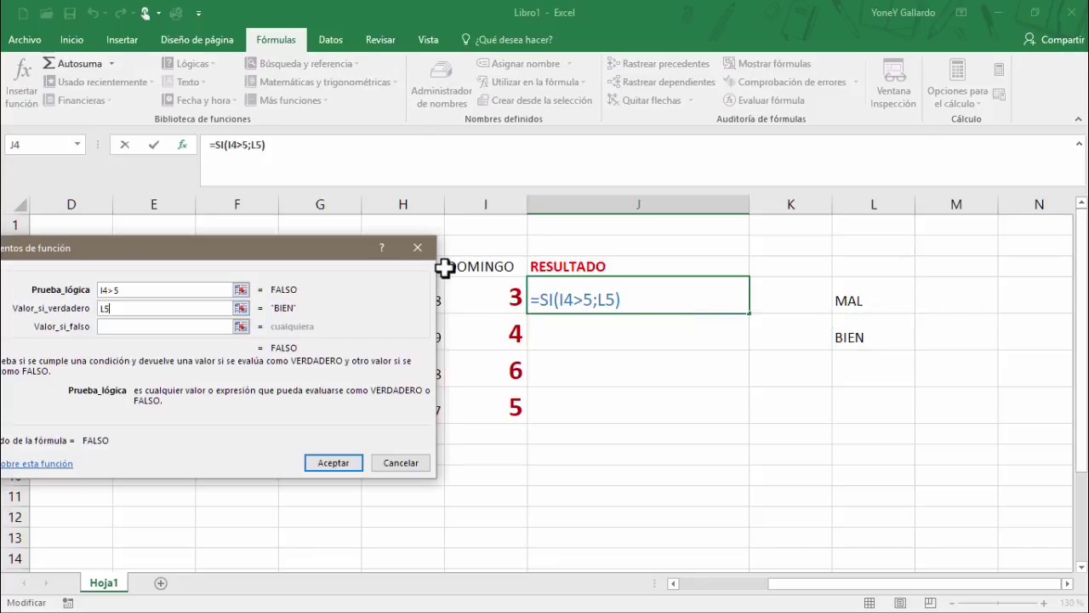
Step: Set the SI function's value if false to cell L4, which holds MAL, and insert the finished function in J4
left_click(221, 326)
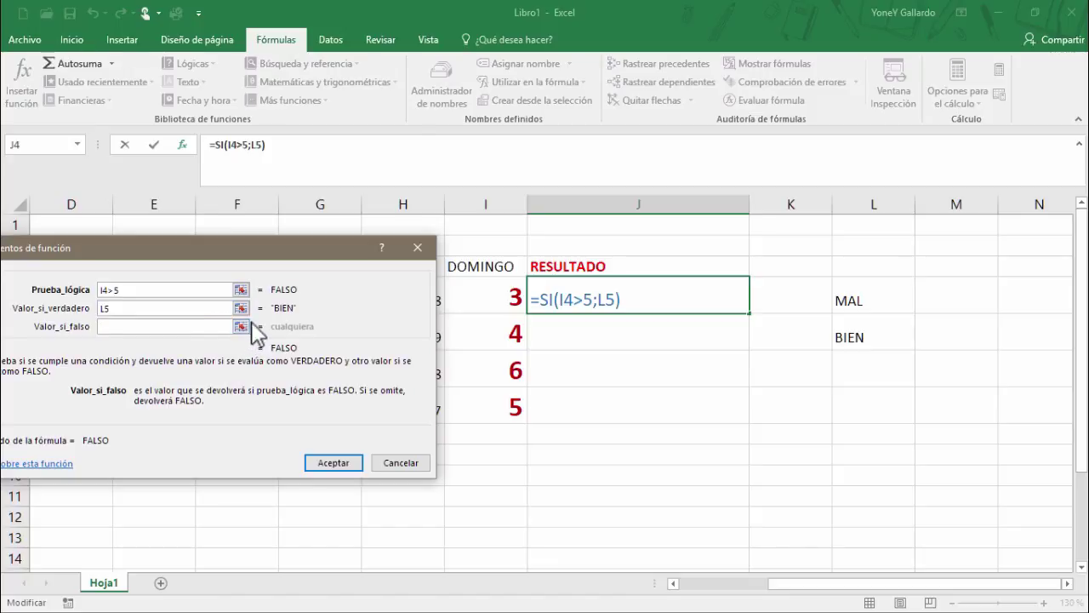
left_click(242, 326)
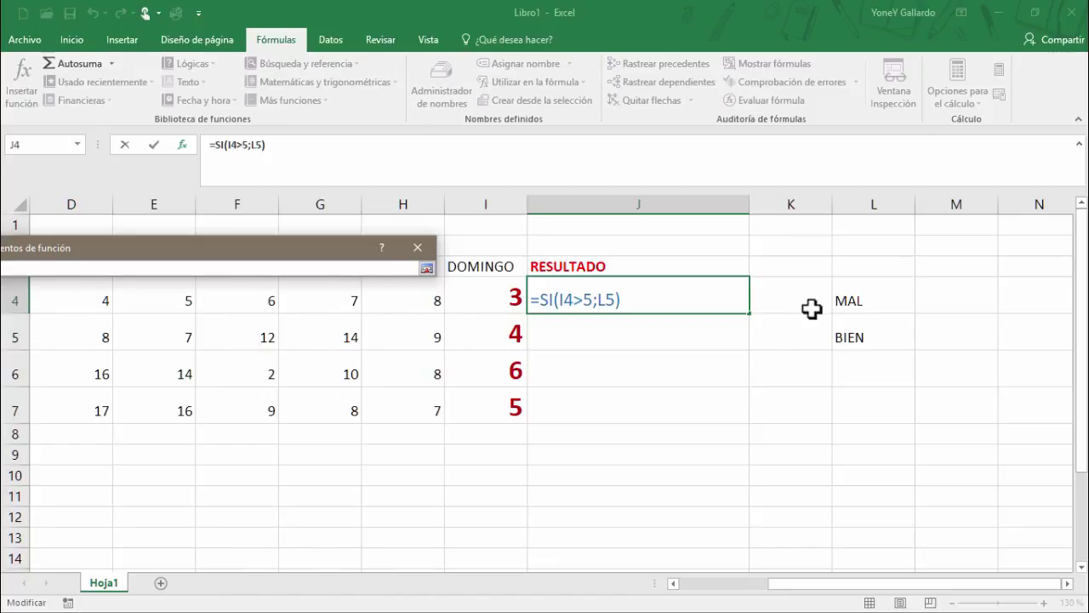
left_click(868, 300)
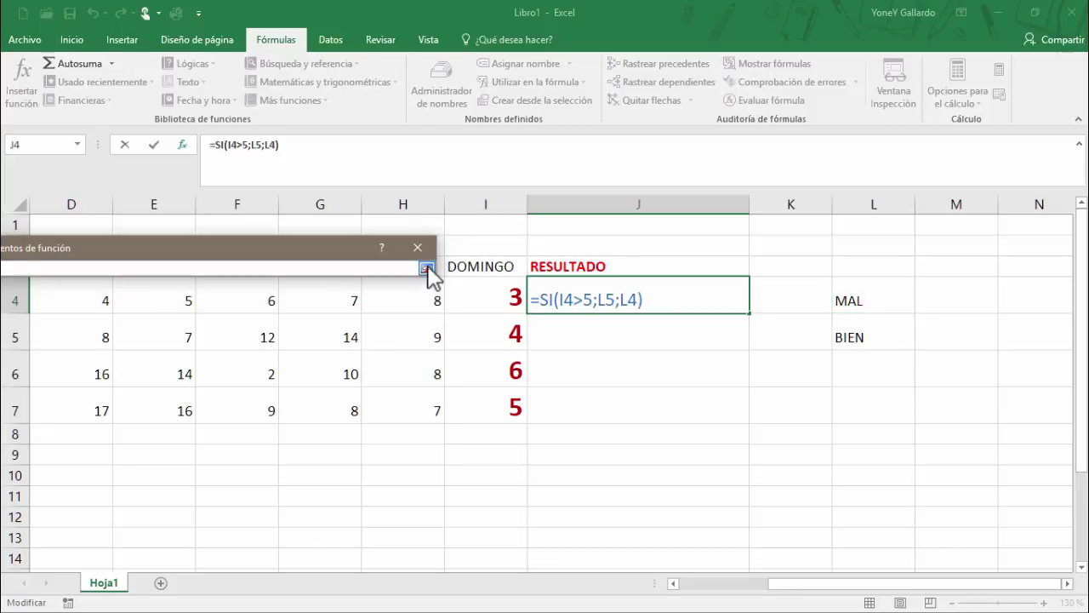
left_click(427, 269)
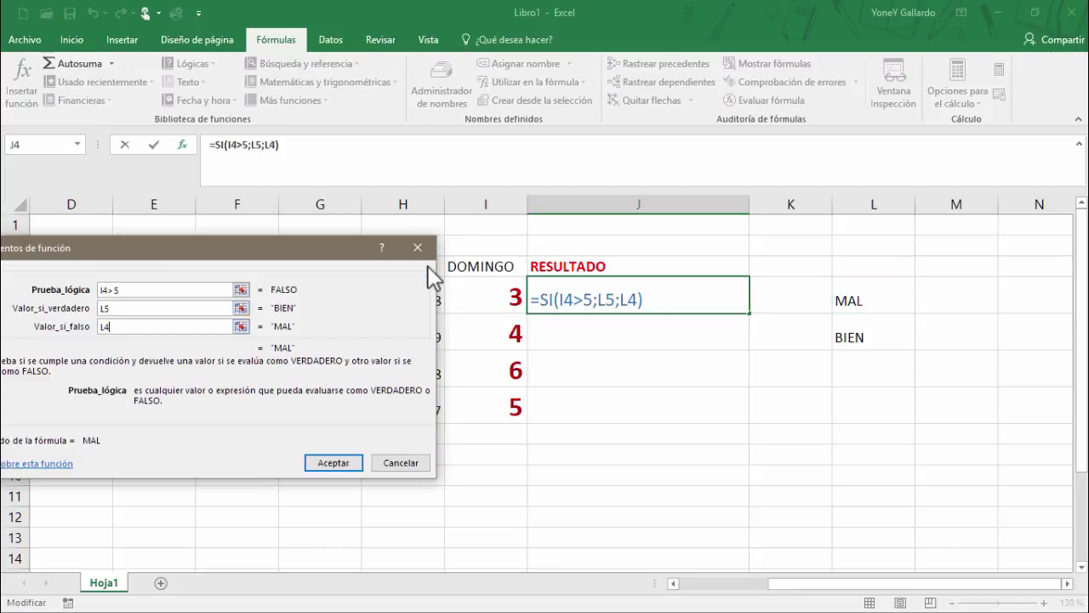
left_click(329, 464)
Step: Set the DOMINGO value in I4 to 6 to test the SI formula
left_click(502, 302)
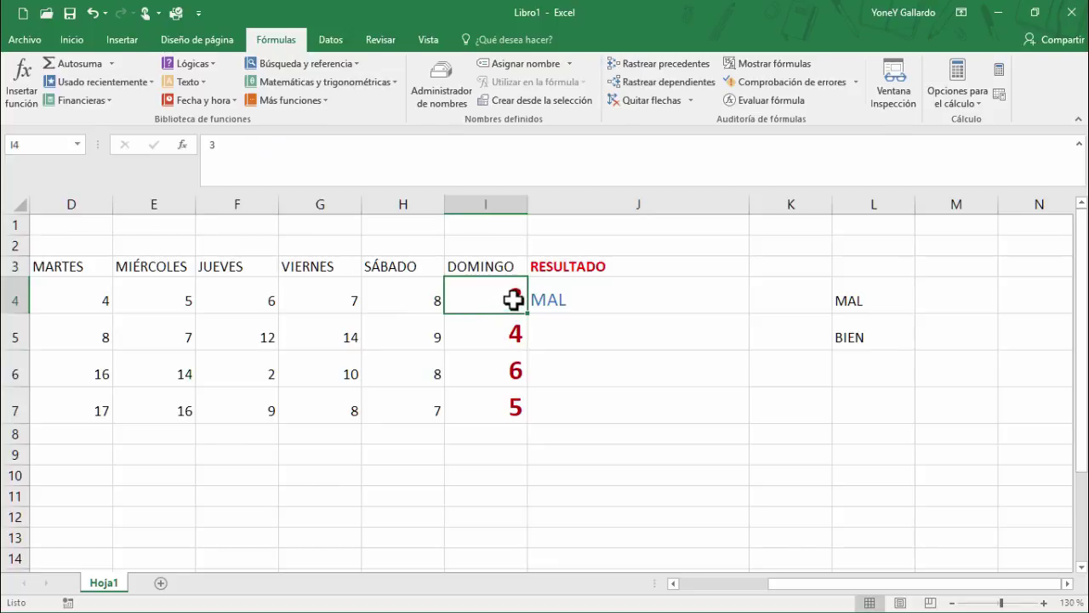
type("6")
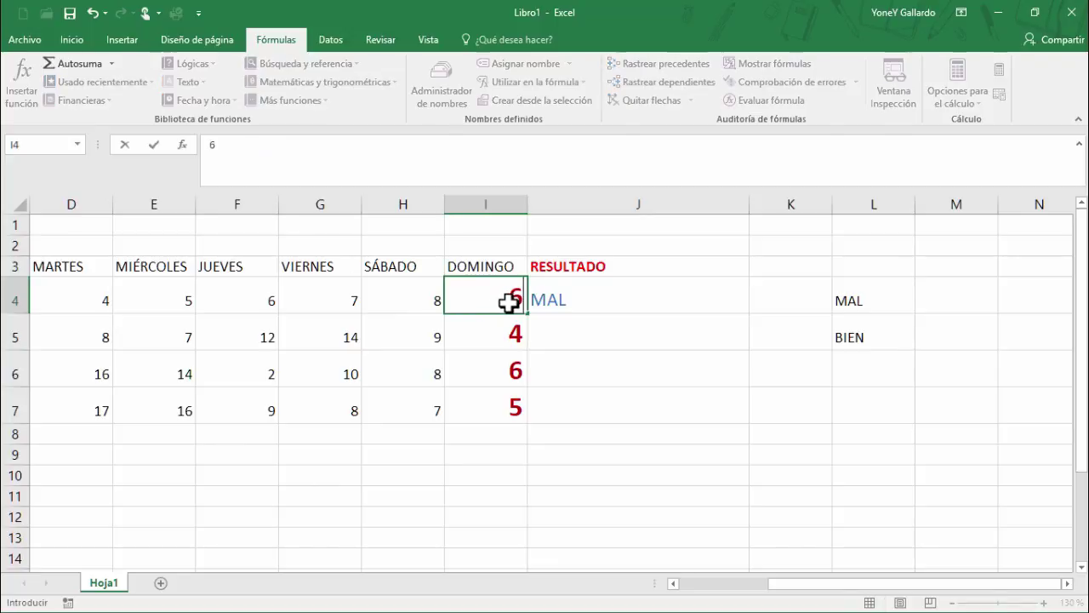
key("Return")
Step: Fill the SI formula with relative references from J4 down to J7 and examine the copied formulas in J6 and J5
left_click(541, 296)
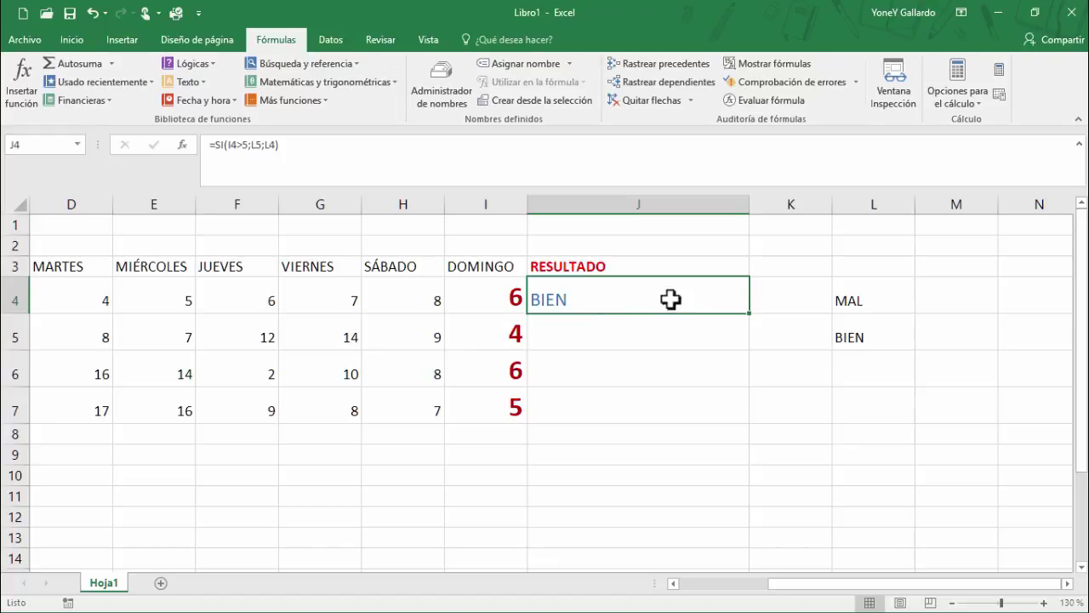
left_click_drag(750, 314, 742, 414)
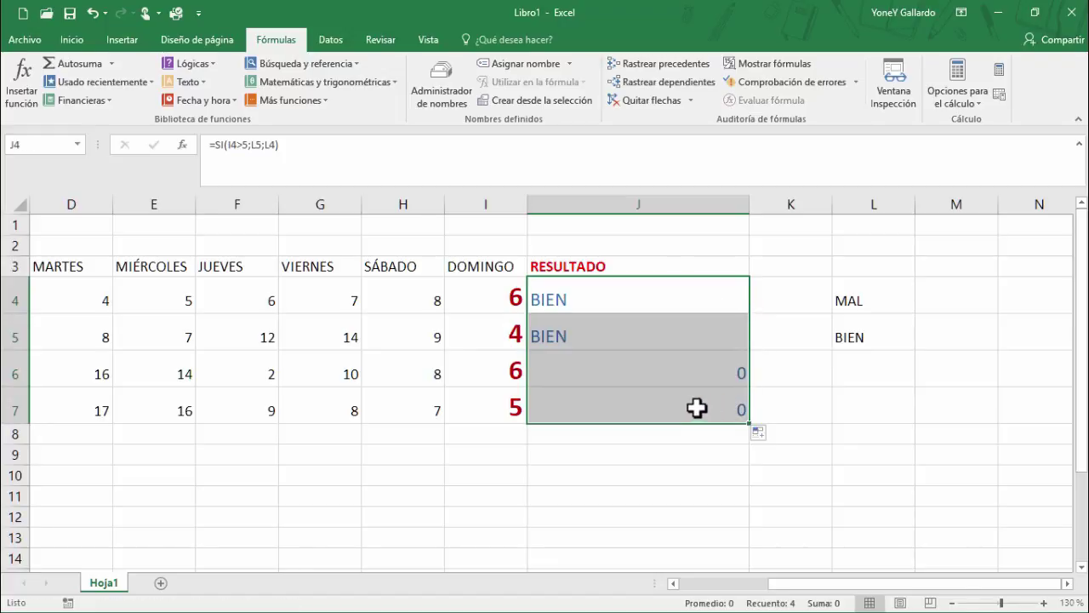
left_click(664, 374)
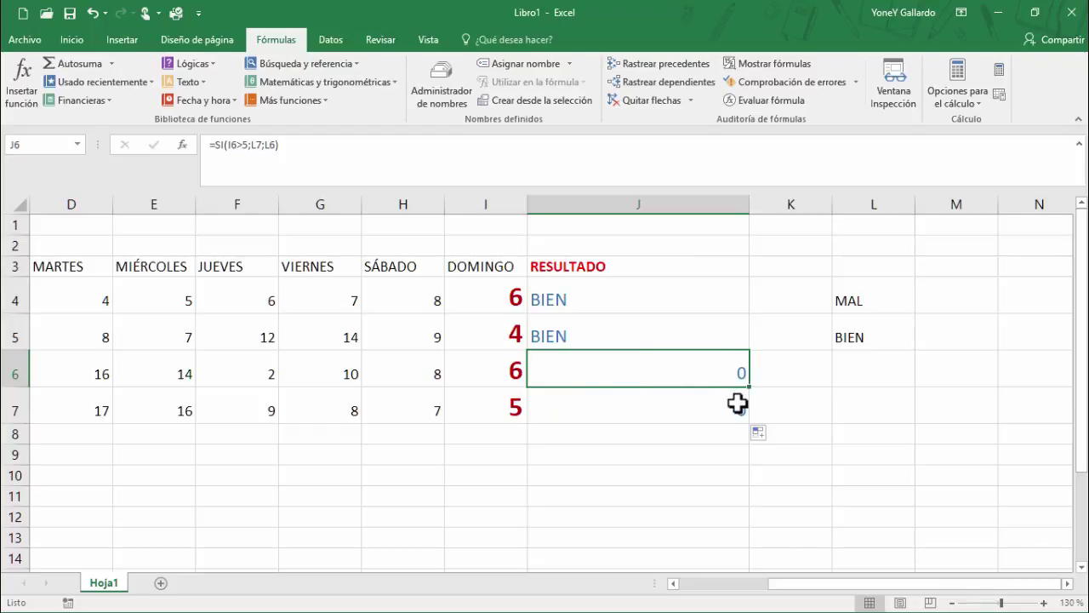
left_click(692, 334)
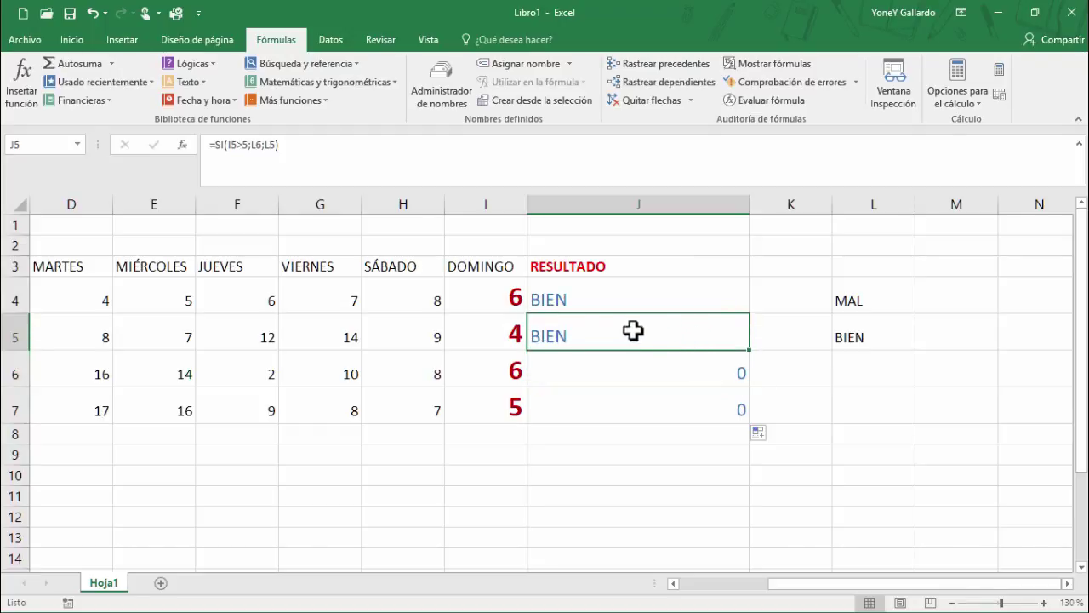
left_click(851, 339)
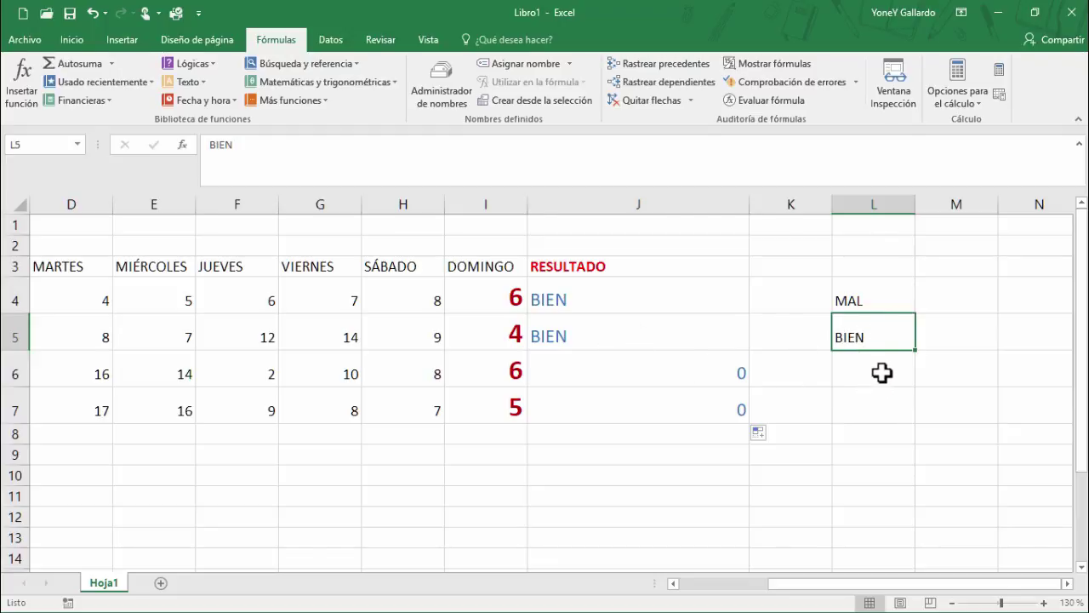
left_click(636, 332)
Step: Make the L5 and L4 references in J4's SI formula absolute, as =SI(I4>5;$L$5;$L$4)
left_click(612, 298)
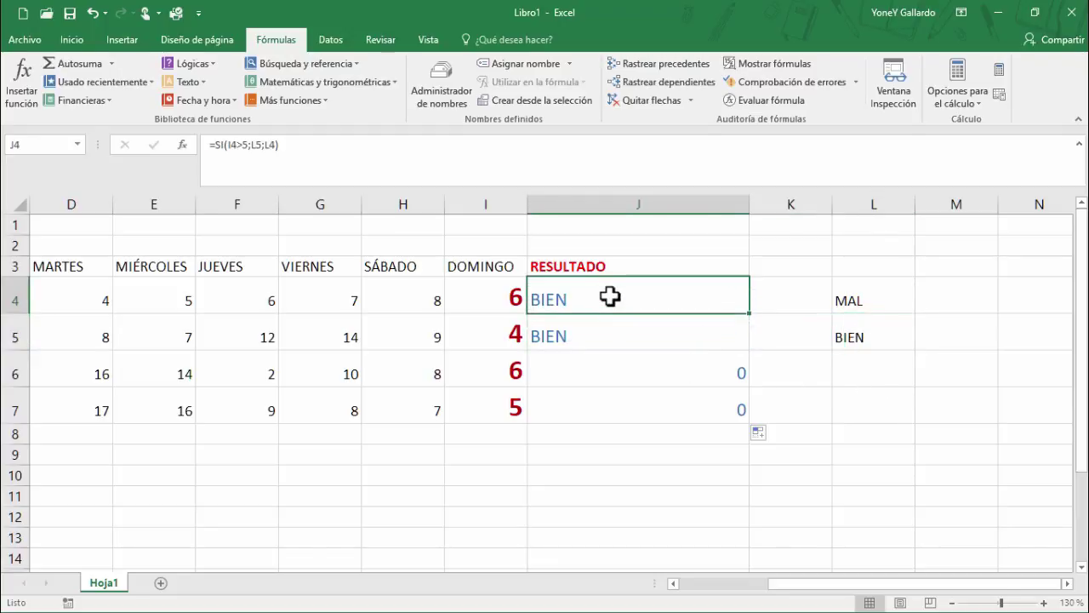
left_click(235, 145)
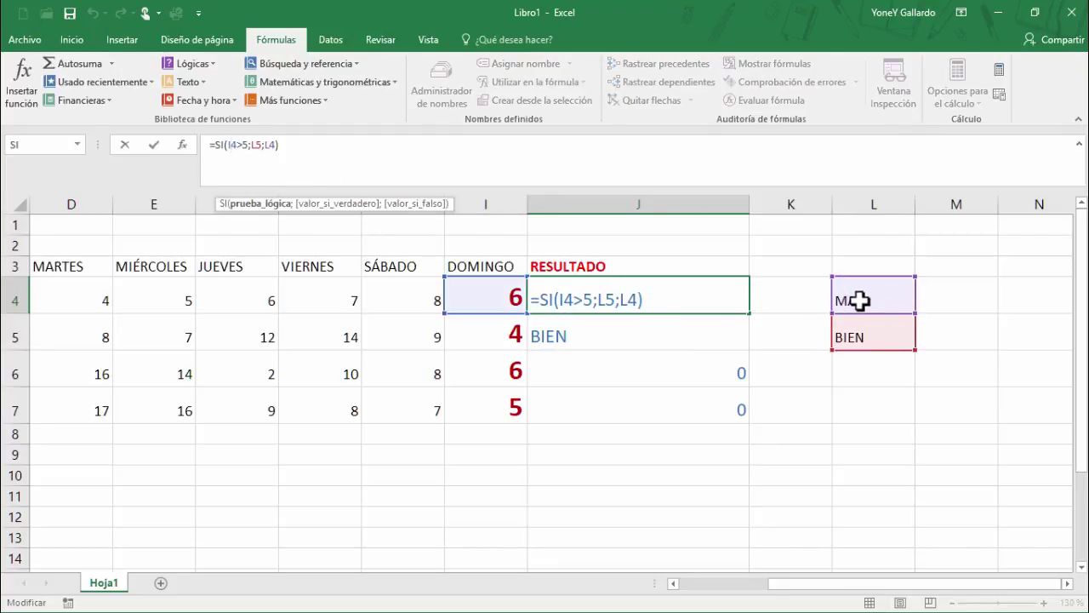
left_click(259, 144)
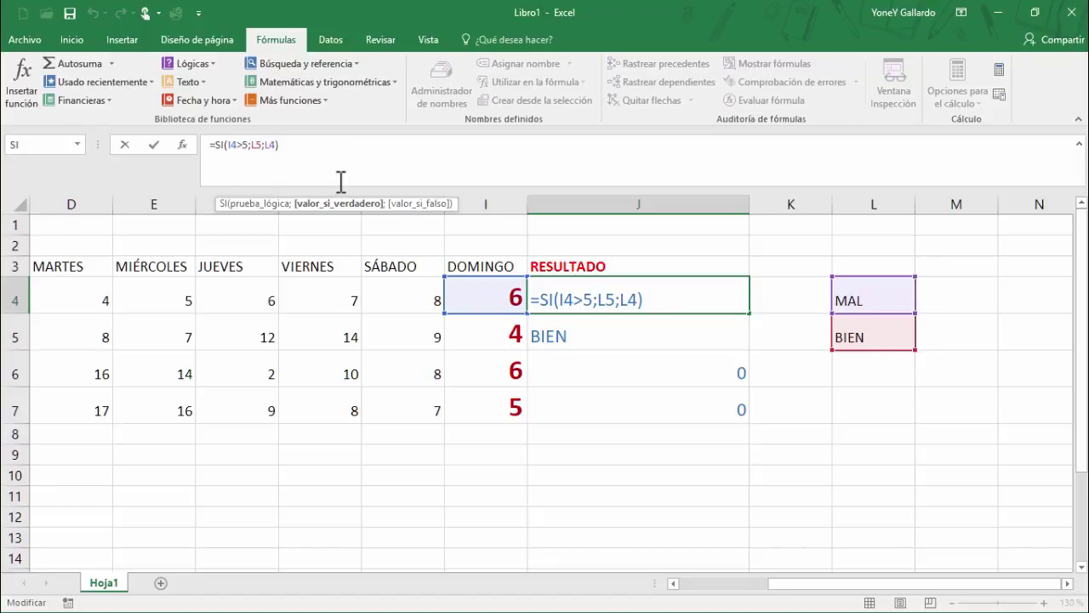
key("F4")
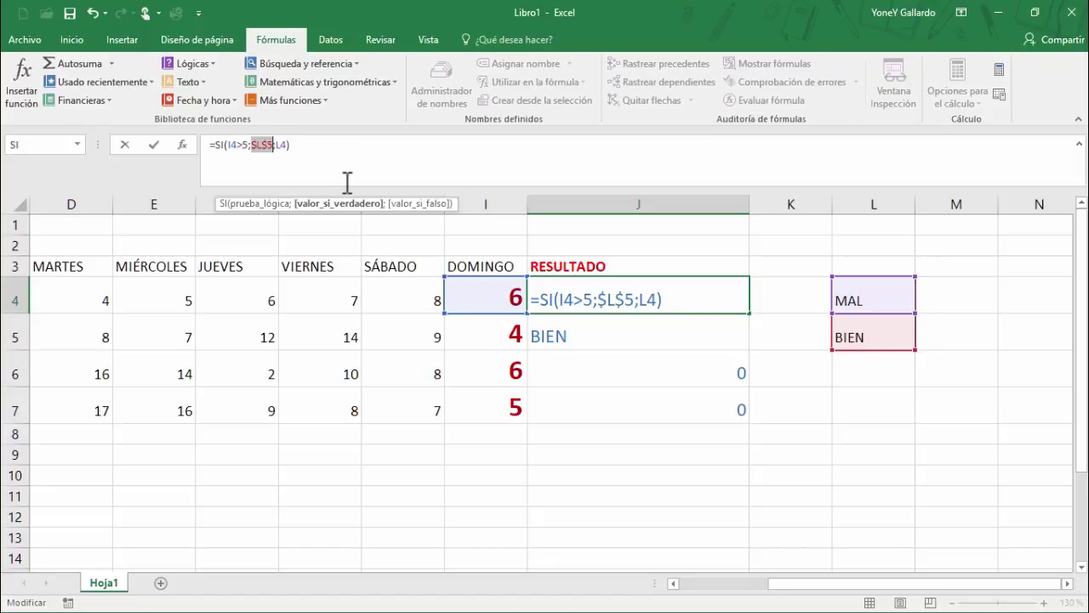
left_click(287, 145)
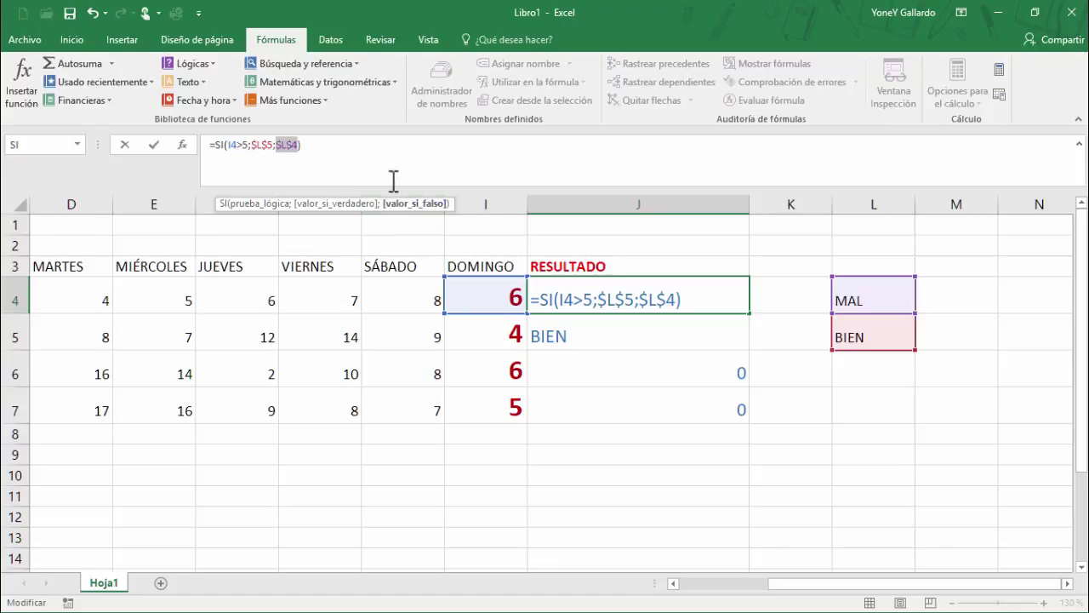
left_click(314, 152)
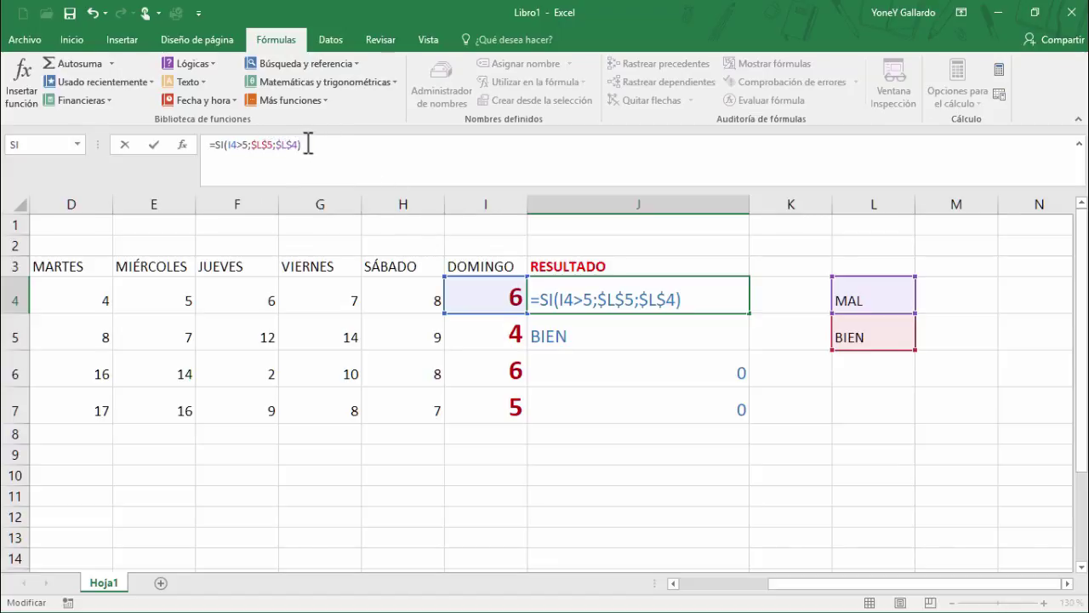
left_click(155, 143)
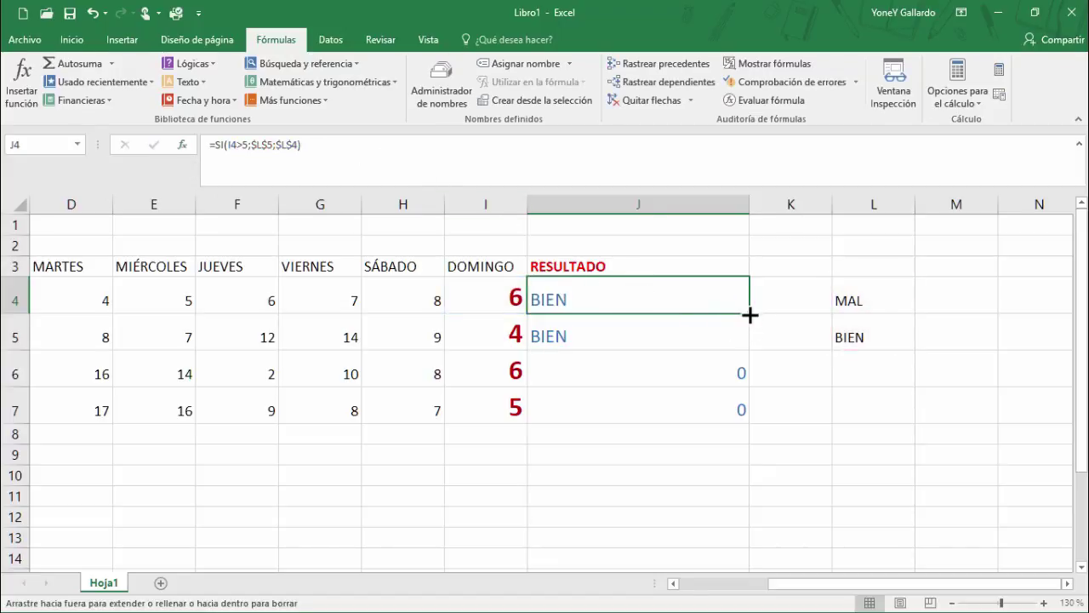
Step: Fill the SI formula with absolute references from J4 down to J7 and check it against the helper cells L4 and L5
mouse_move(749, 314)
left_mouse_down()
mouse_move(756, 397)
mouse_move(746, 414)
left_mouse_up()
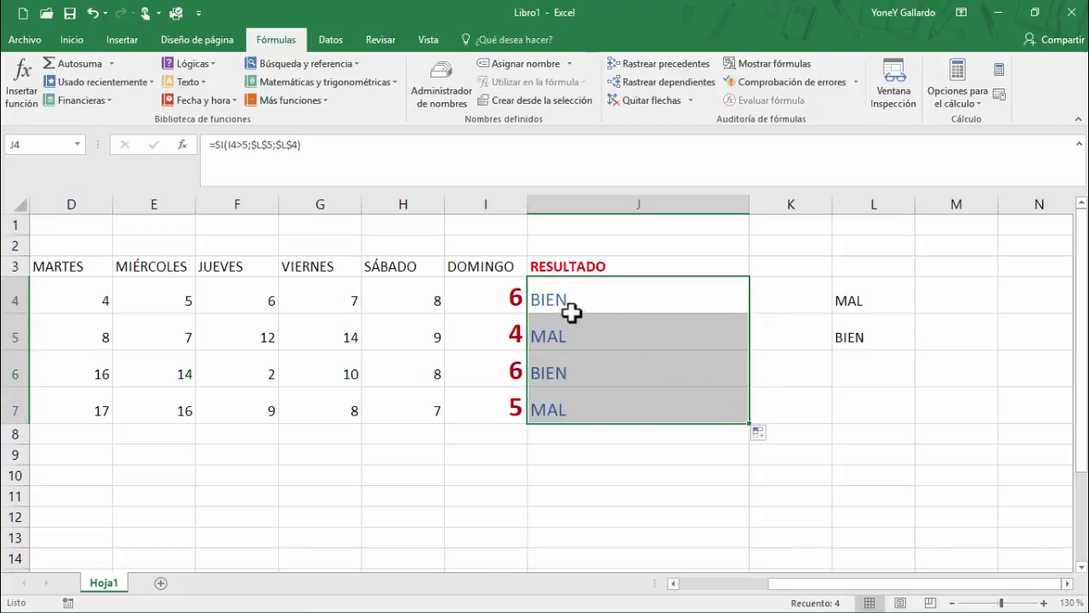
left_click(856, 301)
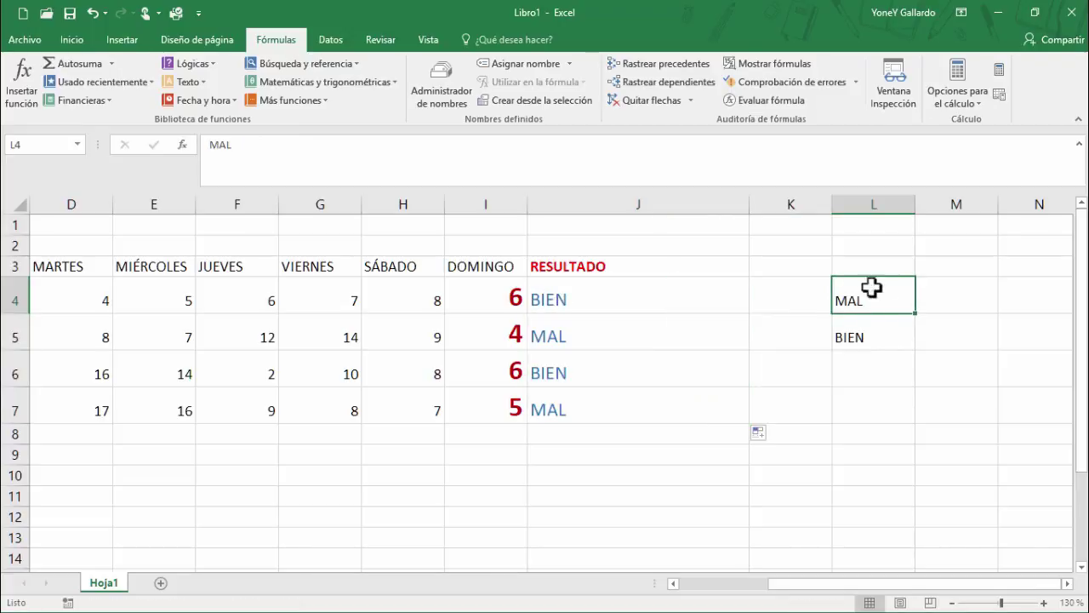
left_click(864, 336)
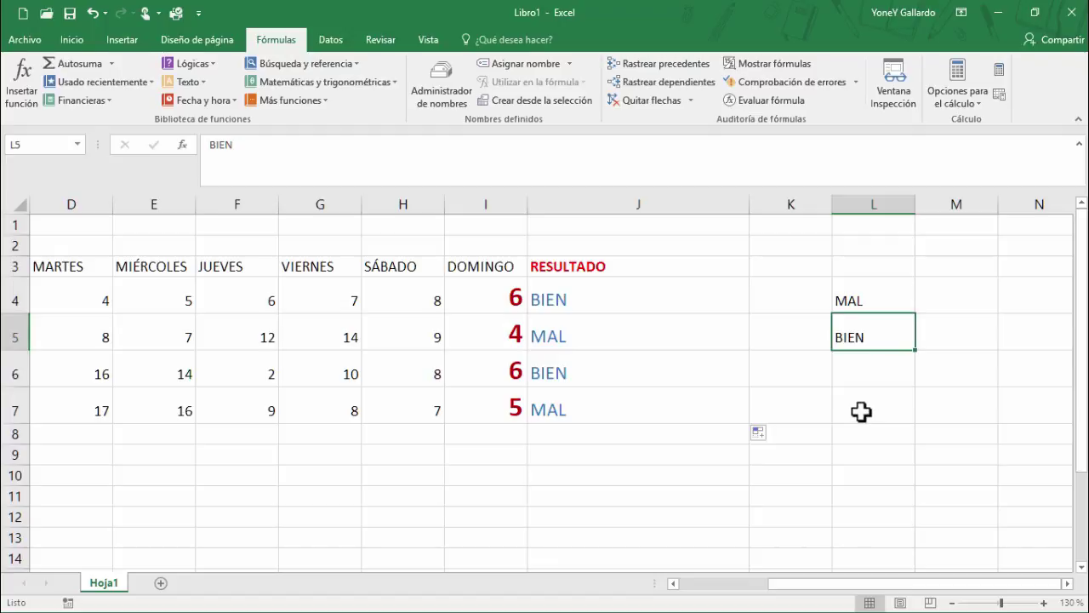
left_click(619, 342)
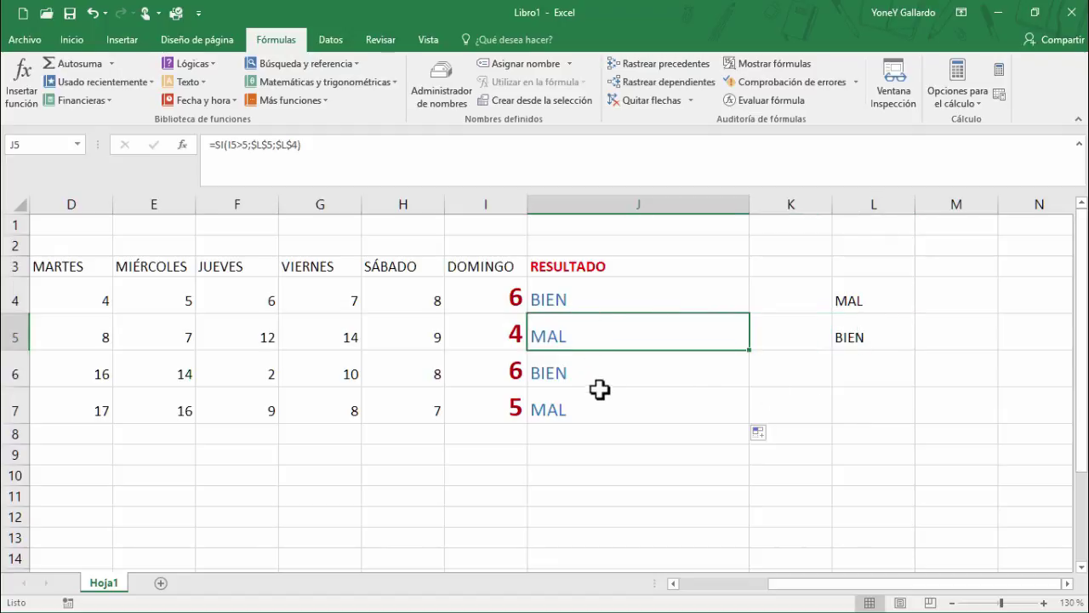
left_click(591, 298)
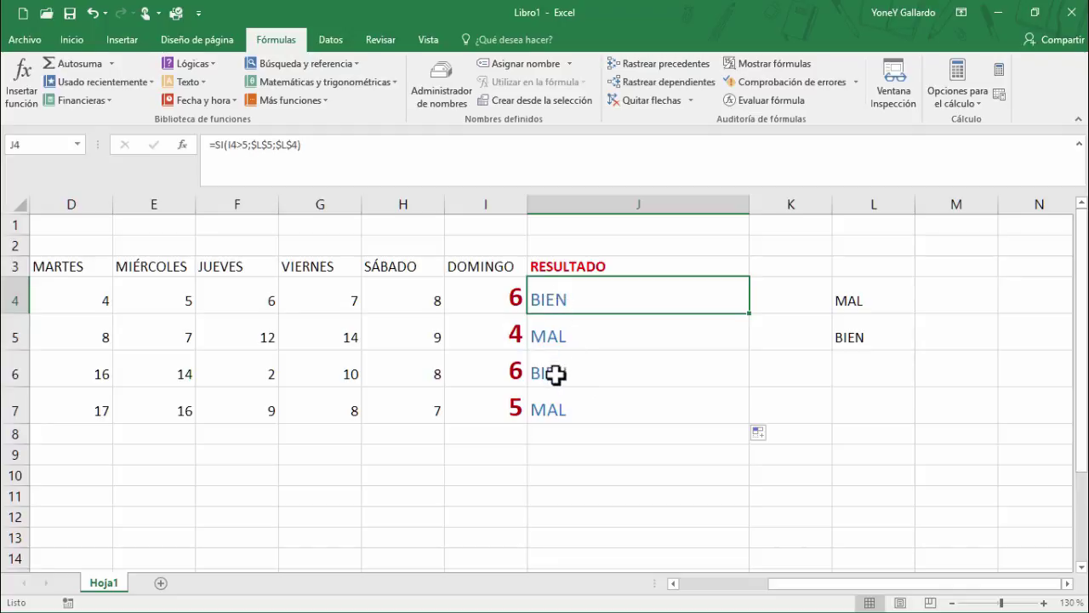
Step: Replace the text in cell L5 with EXCELENTE and check the SI formulas in J4 and J6
left_click(868, 340)
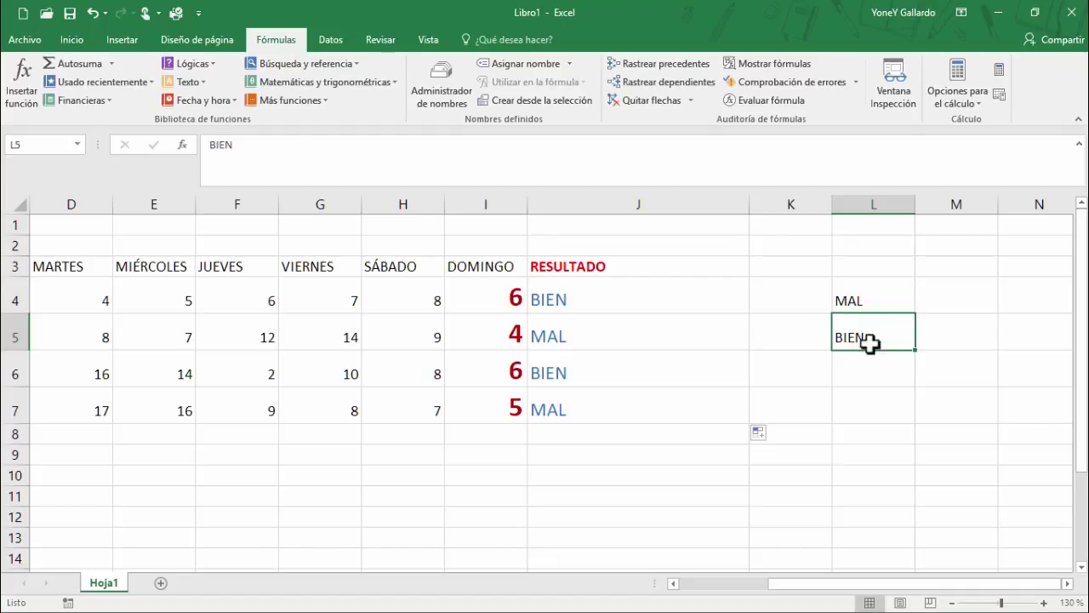
type("EXCE")
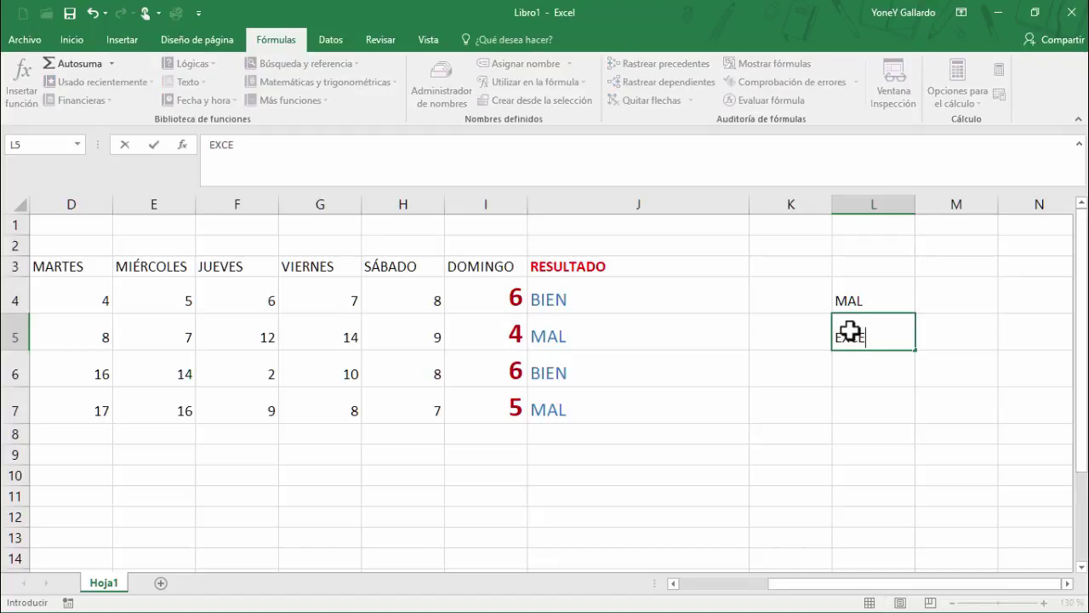
type("LENTE")
key("Return")
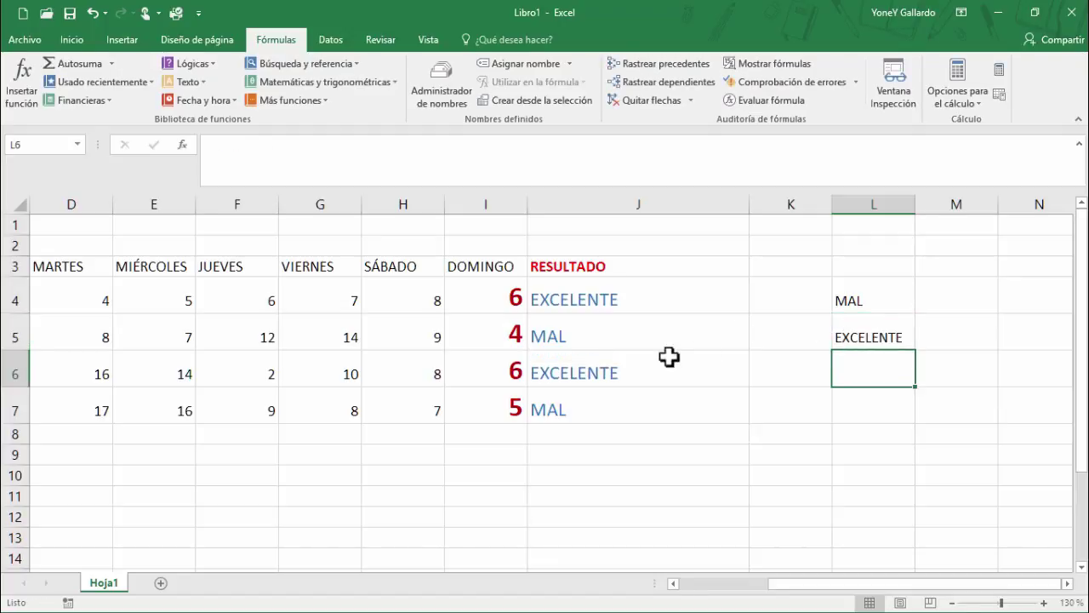
left_click(610, 299)
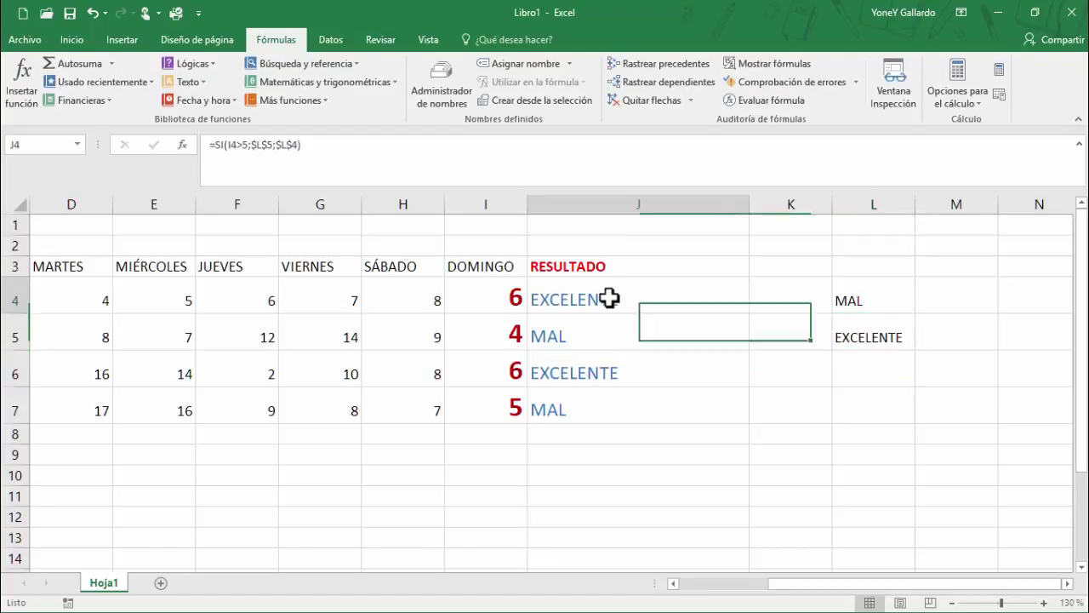
left_click(586, 376)
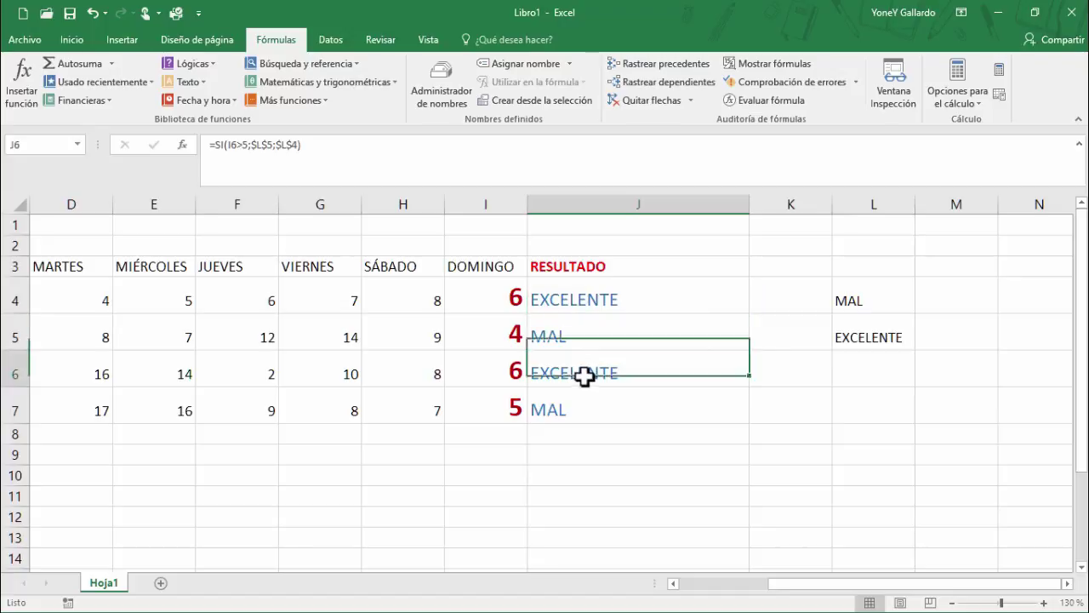
left_click(848, 337)
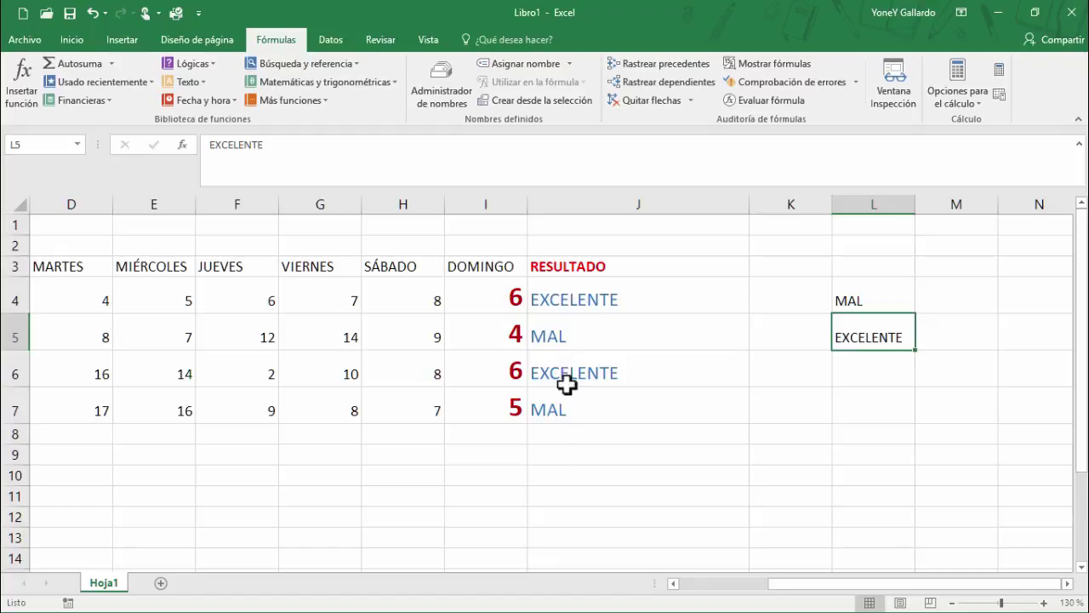
Step: Replace the text in cell L4 with M and check how the SI formula in J4 refers to it
left_click(866, 304)
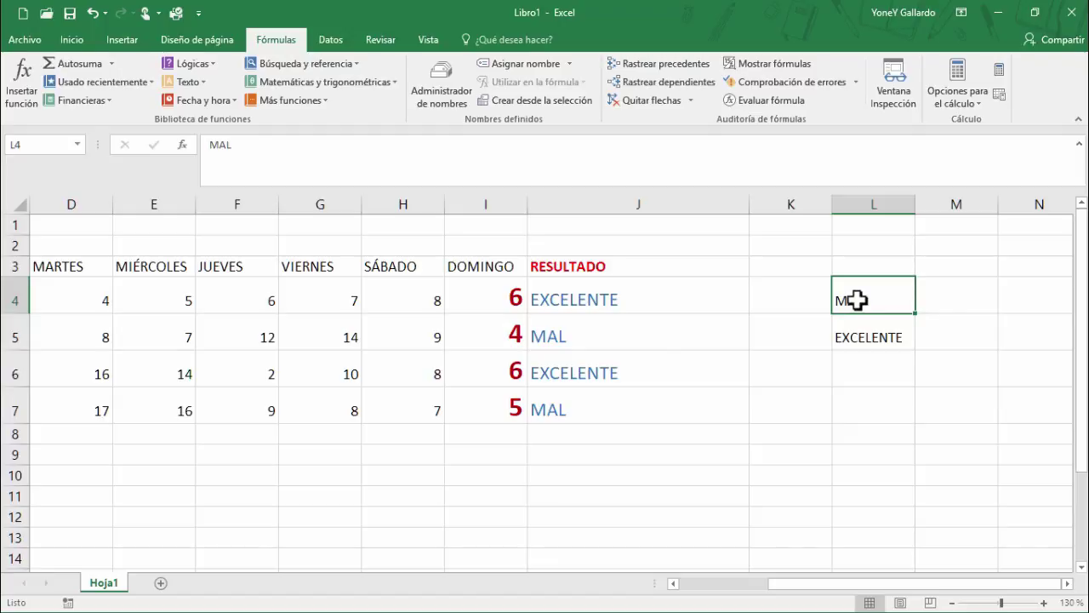
type("M")
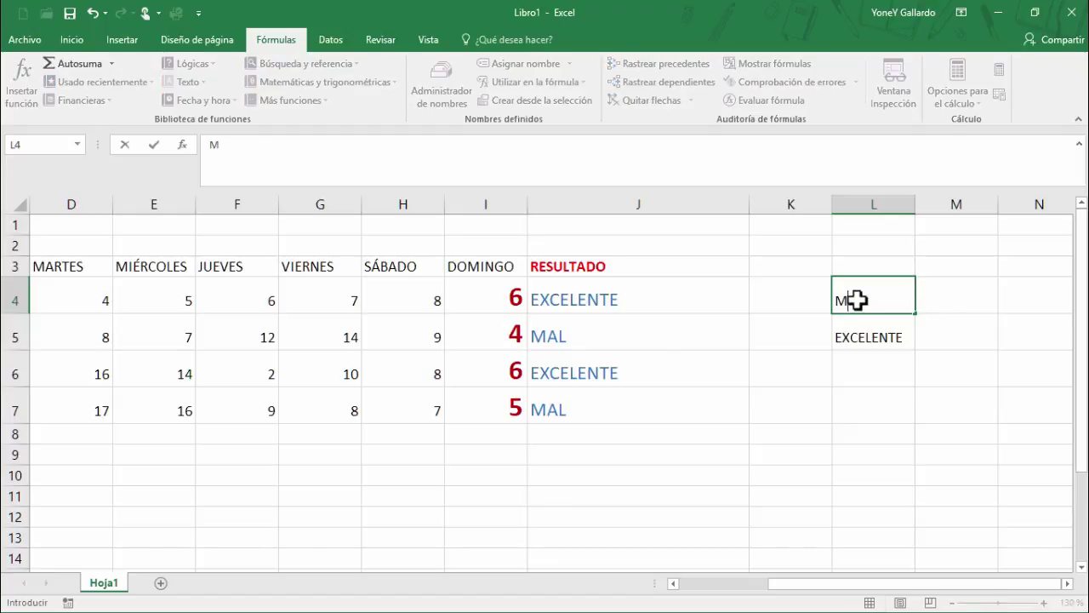
key("Return")
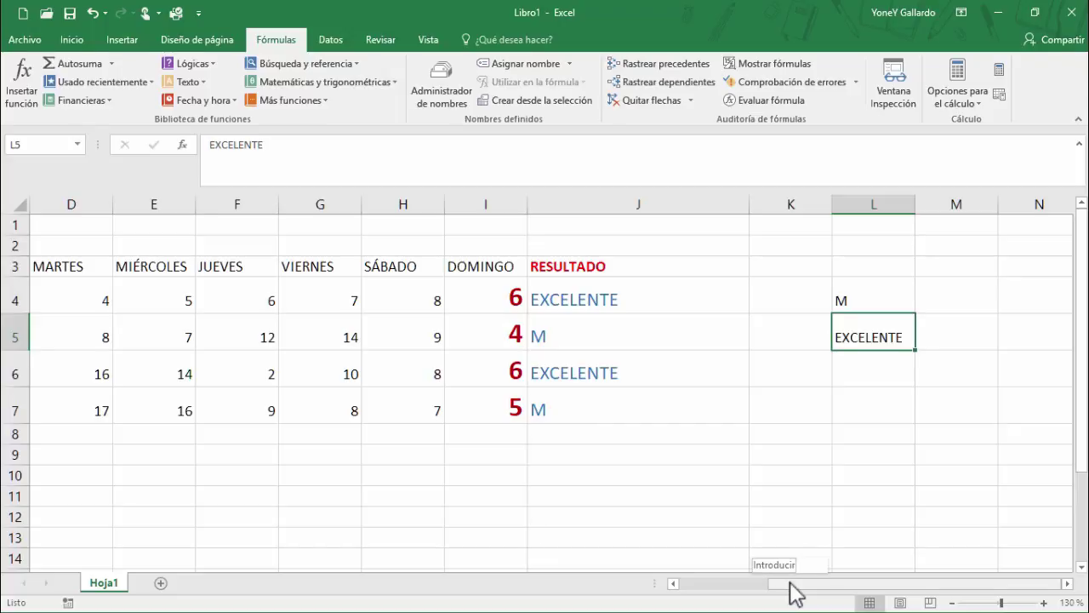
left_click_drag(790, 584, 776, 584)
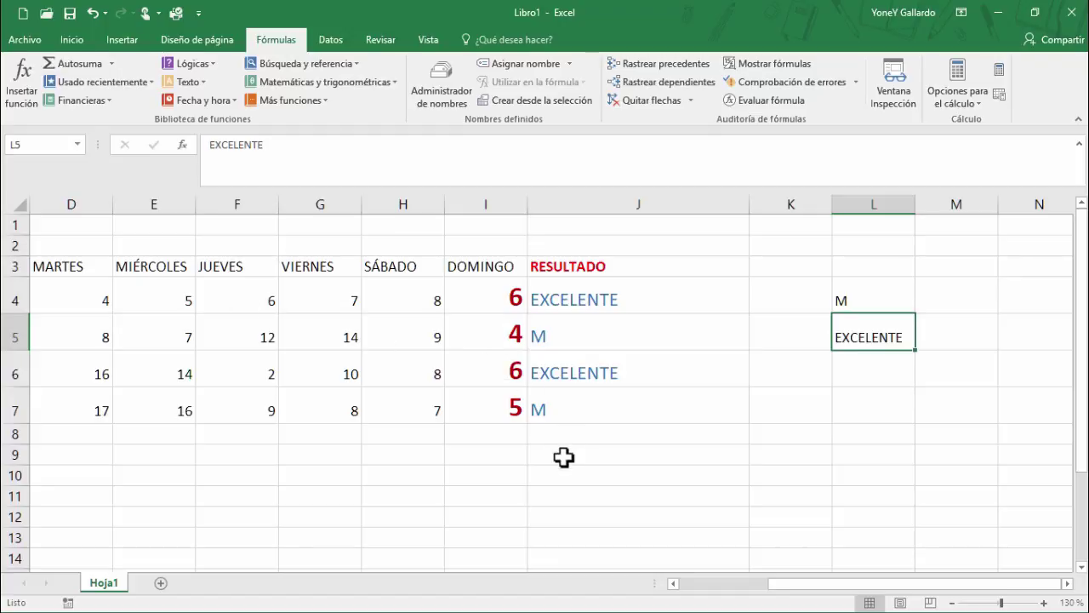
left_click(900, 299)
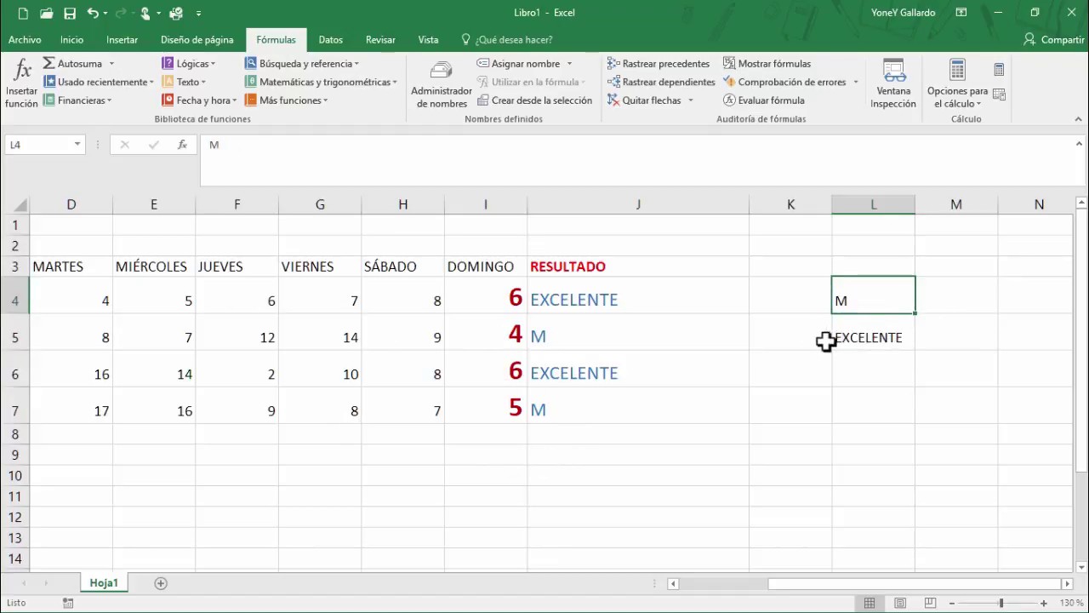
left_click(737, 434)
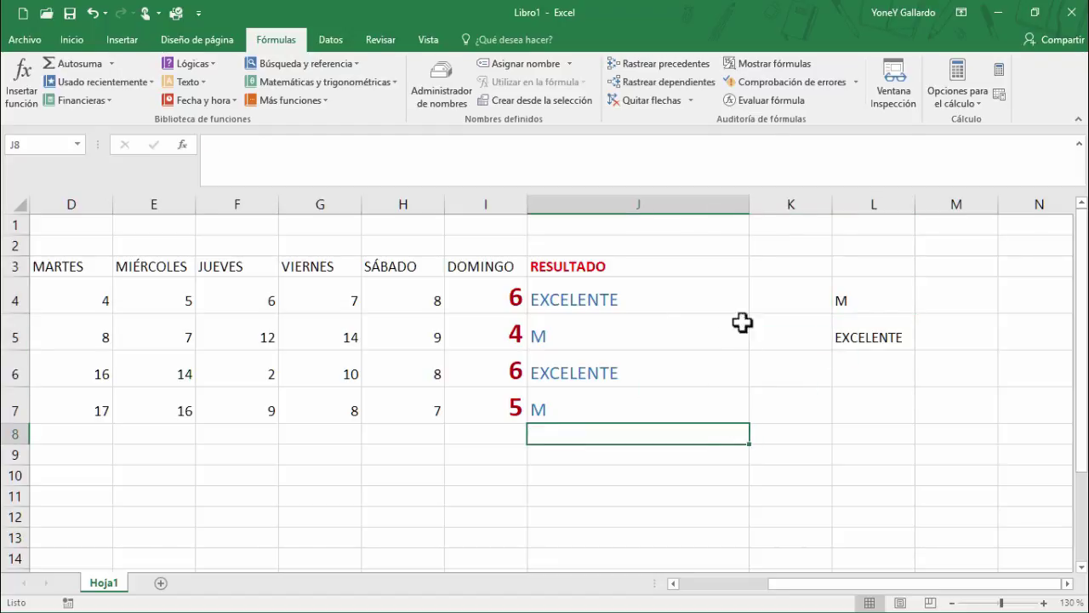
left_click(620, 295)
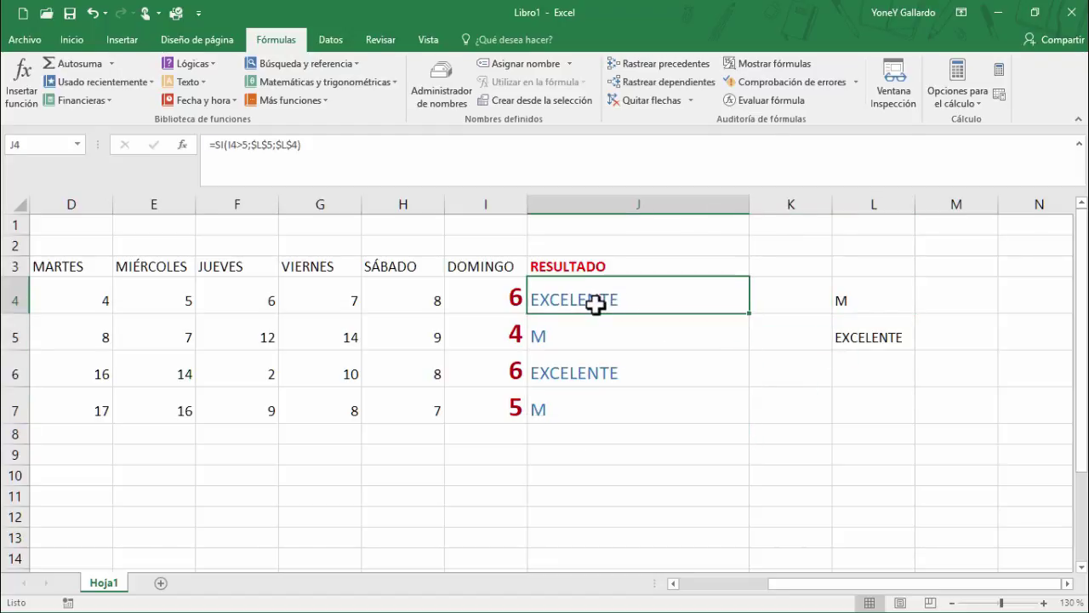
left_click(871, 300)
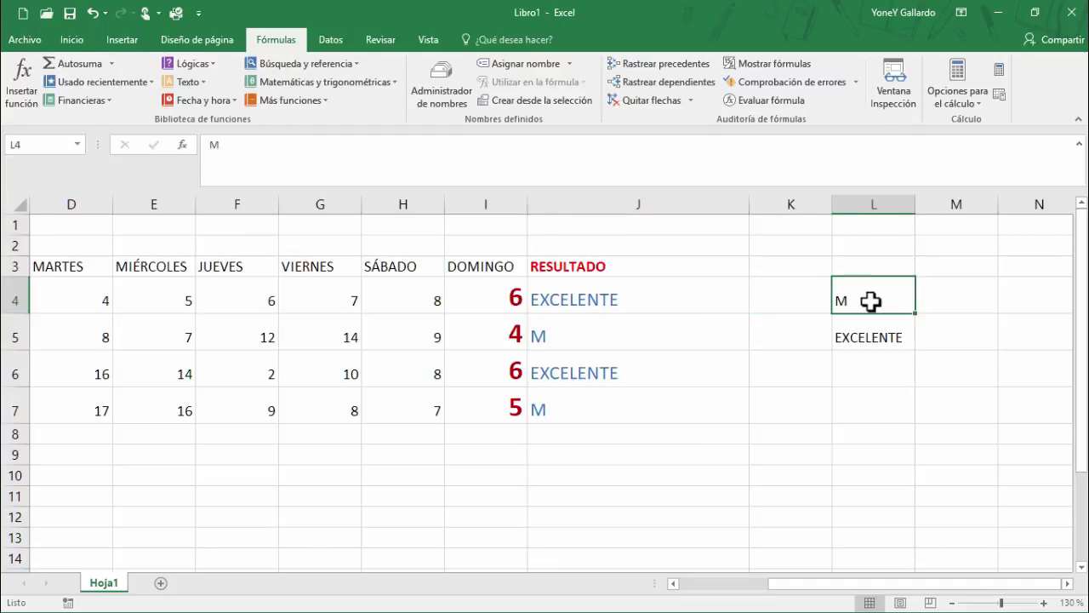
left_click(615, 295)
Step: Delete the contents of L4:L5 and clear both contents and formats from the RESULTADO cells J4:J7
left_click_drag(890, 304, 877, 341)
key("Delete")
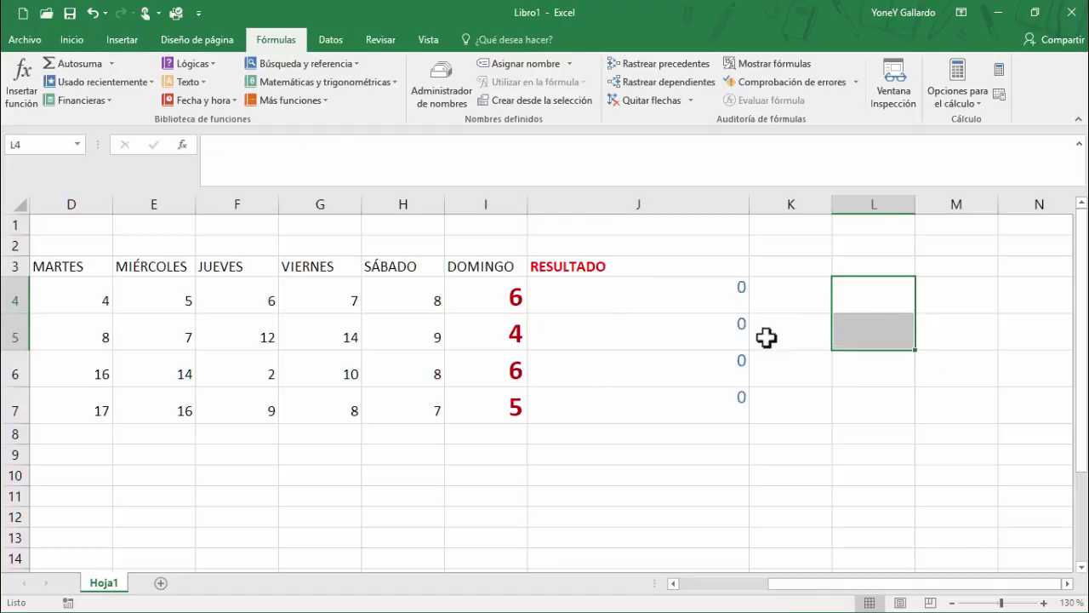
left_click_drag(480, 292, 669, 413)
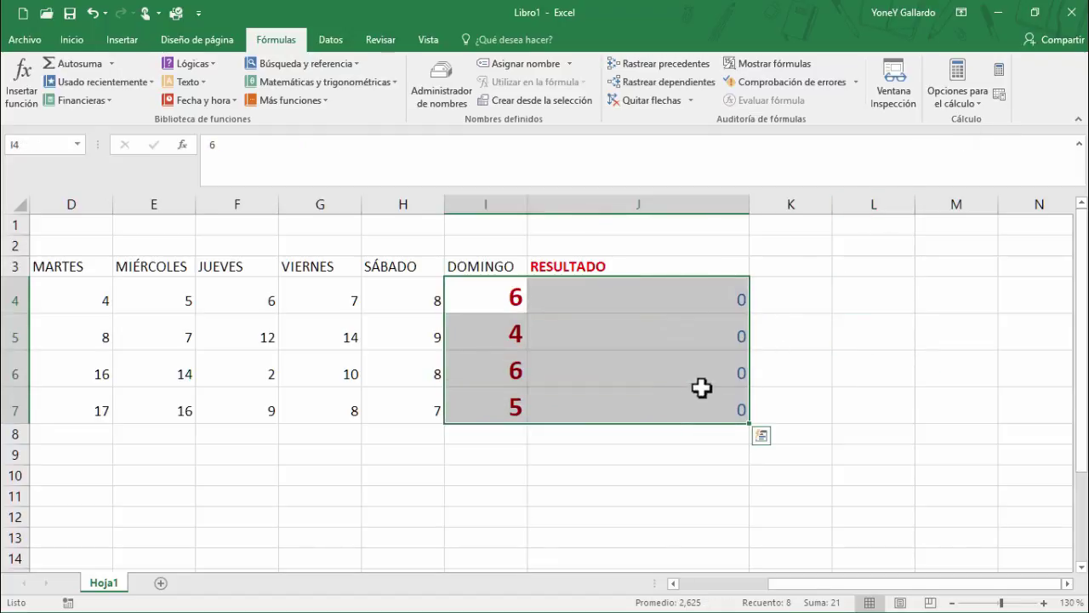
left_click(701, 396)
left_click_drag(664, 310, 644, 418)
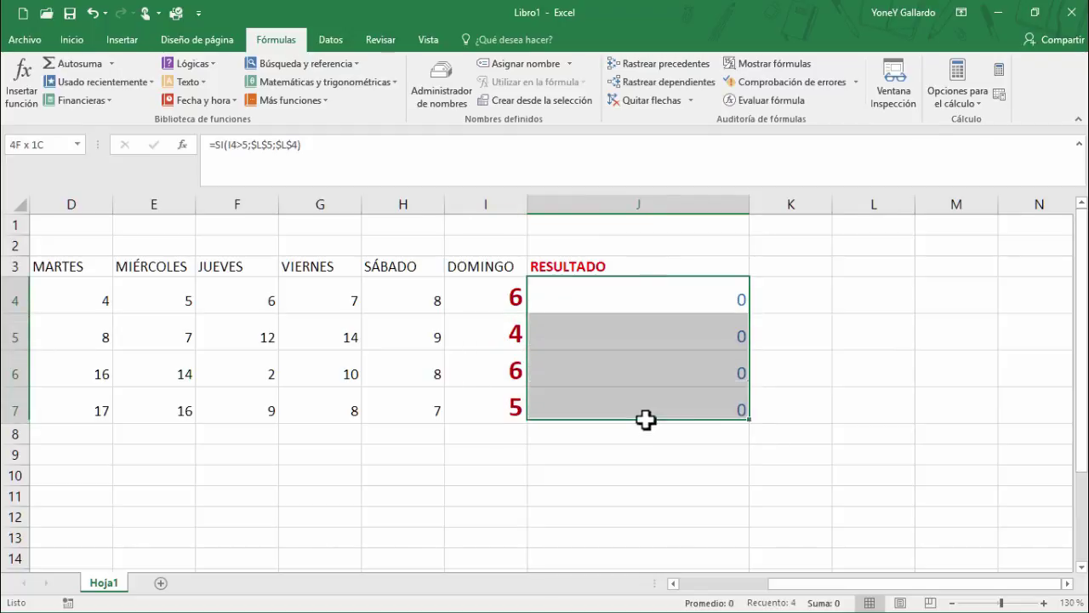
left_click(71, 39)
left_click(913, 102)
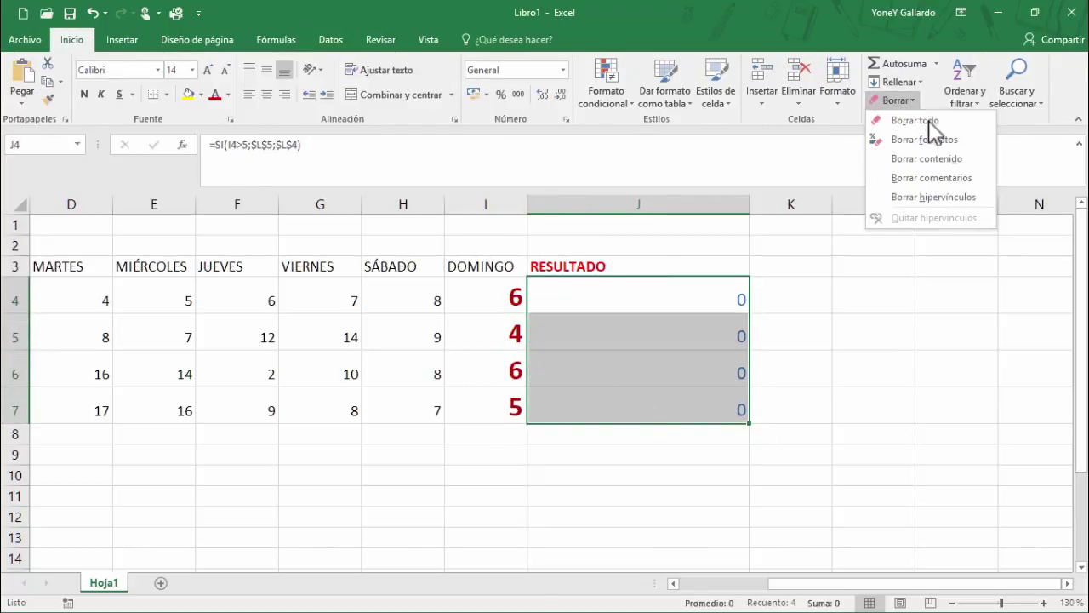
left_click(924, 122)
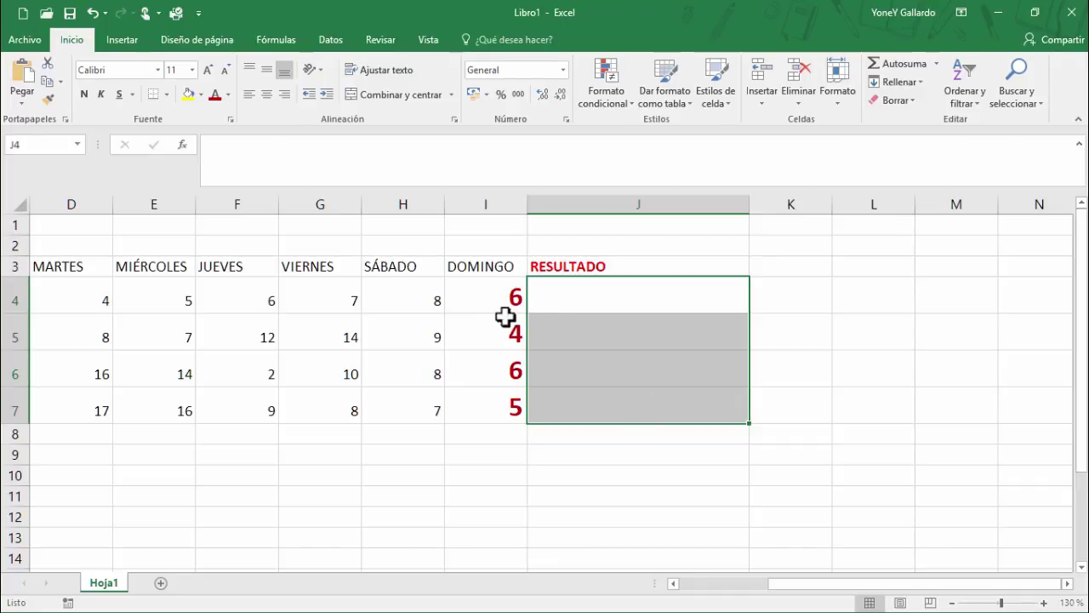
Step: Insert the logical function Y in cell J4, keeping the row 4 values visible beside its arguments dialog
left_click_drag(506, 306, 498, 402)
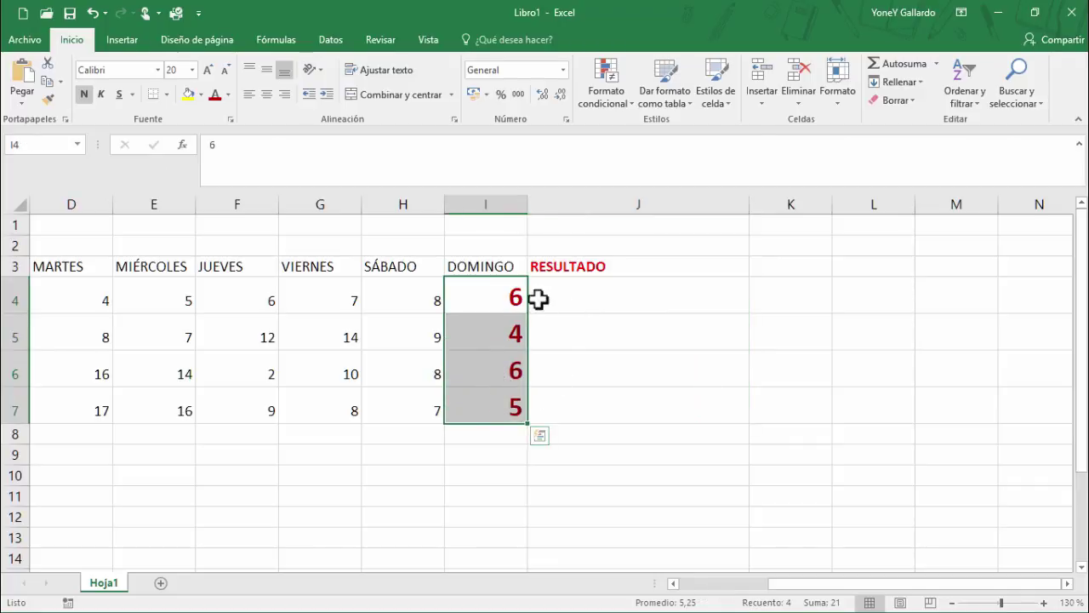
left_click(616, 297)
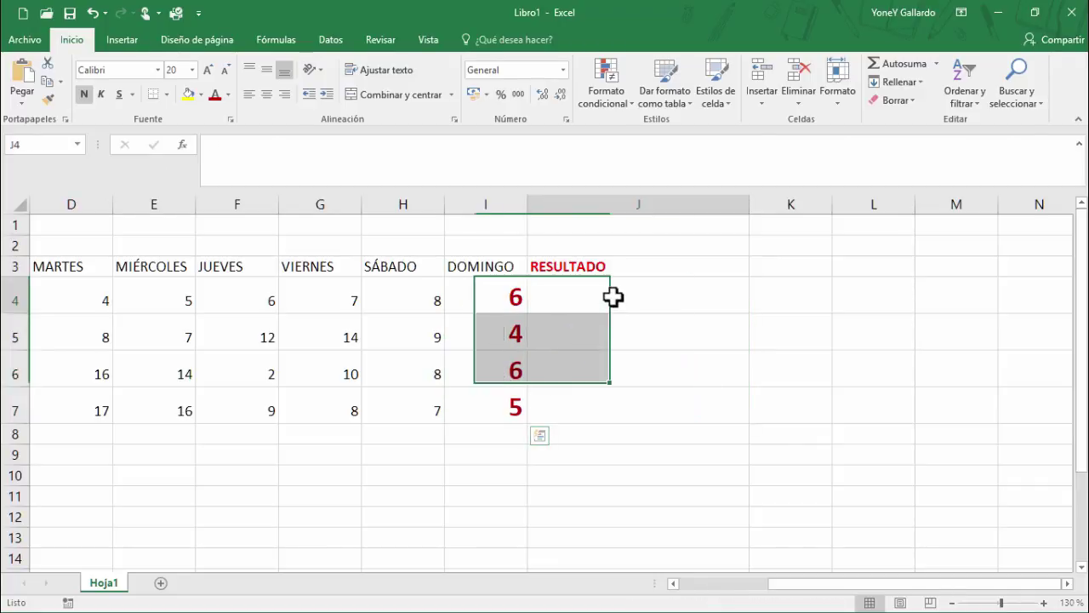
left_click(265, 40)
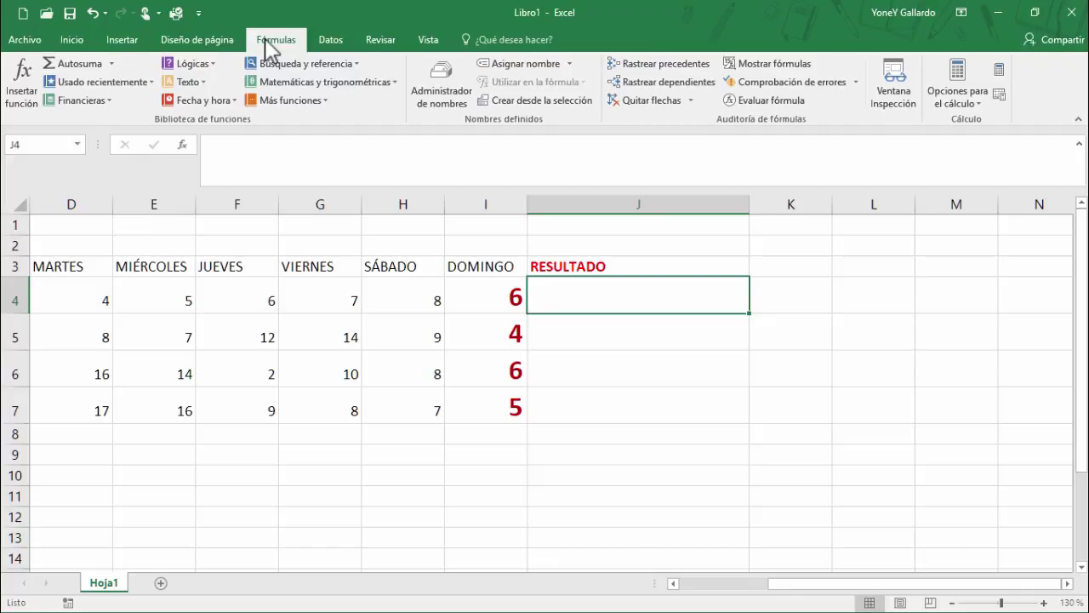
left_click(205, 62)
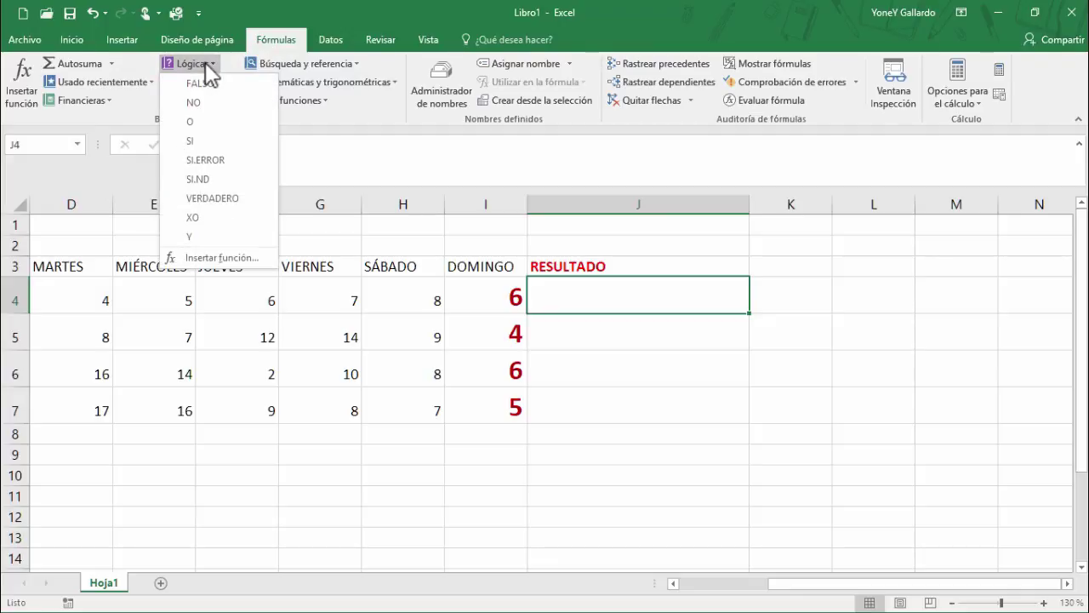
left_click(189, 236)
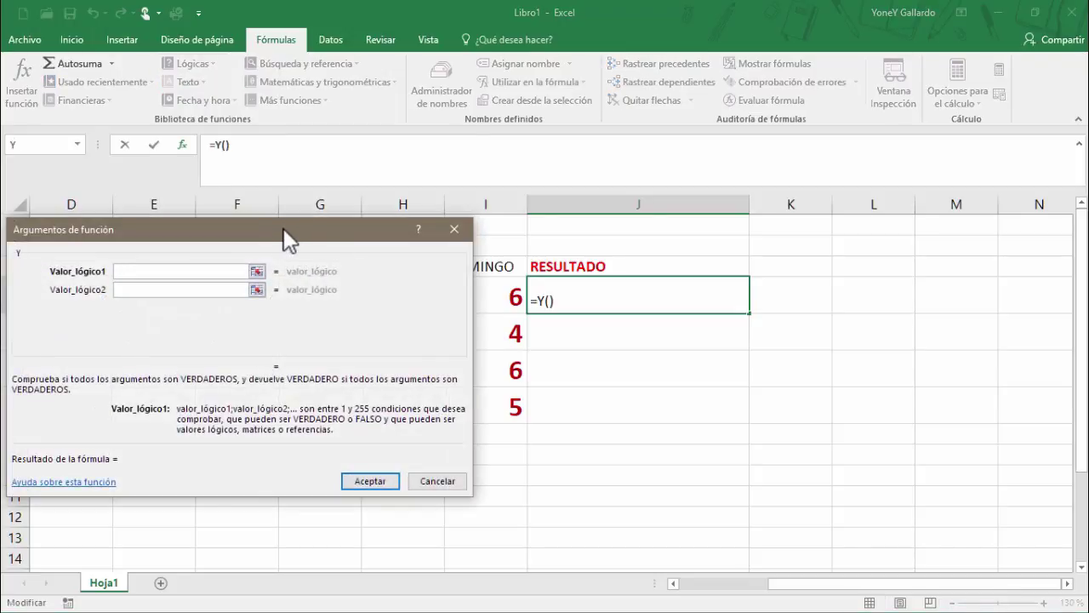
left_click_drag(283, 228, 298, 306)
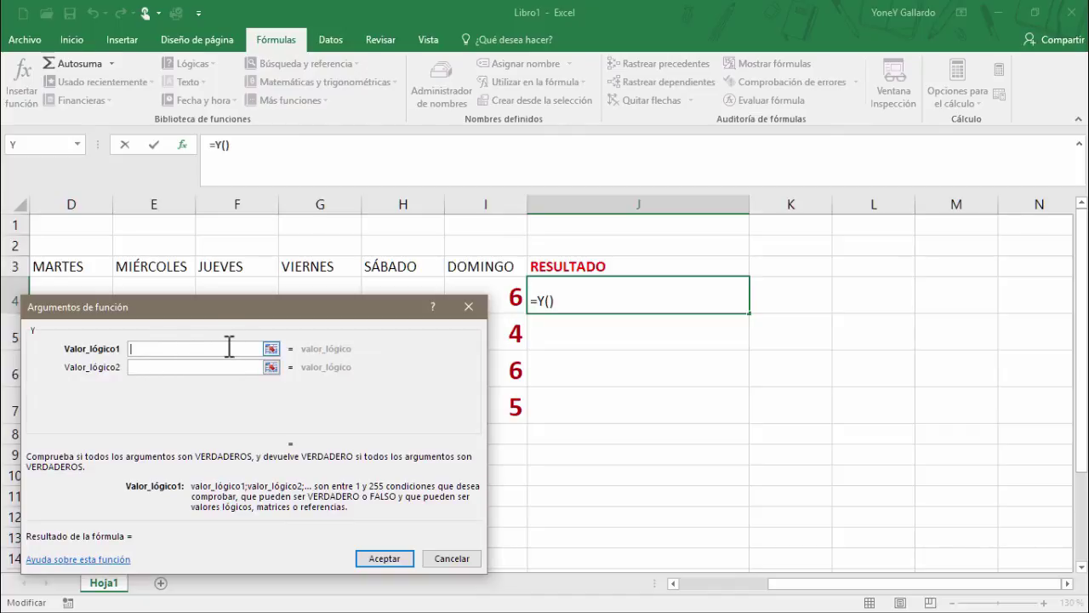
left_click_drag(281, 308, 283, 349)
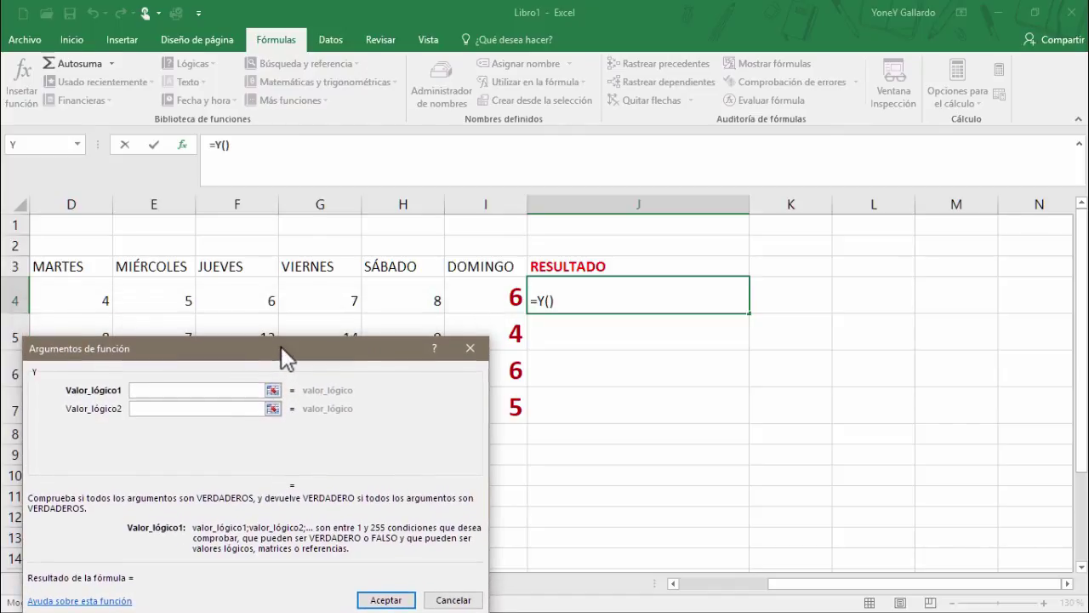
Step: Set the first logical condition of the Y function to I4>5
left_click(273, 392)
left_click(502, 298)
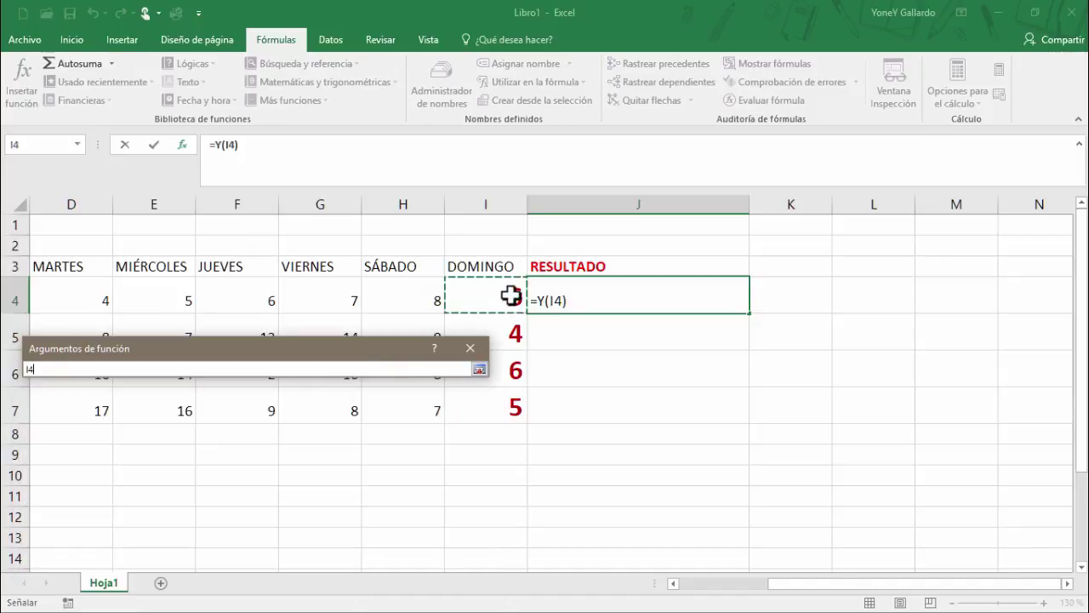
left_click(479, 368)
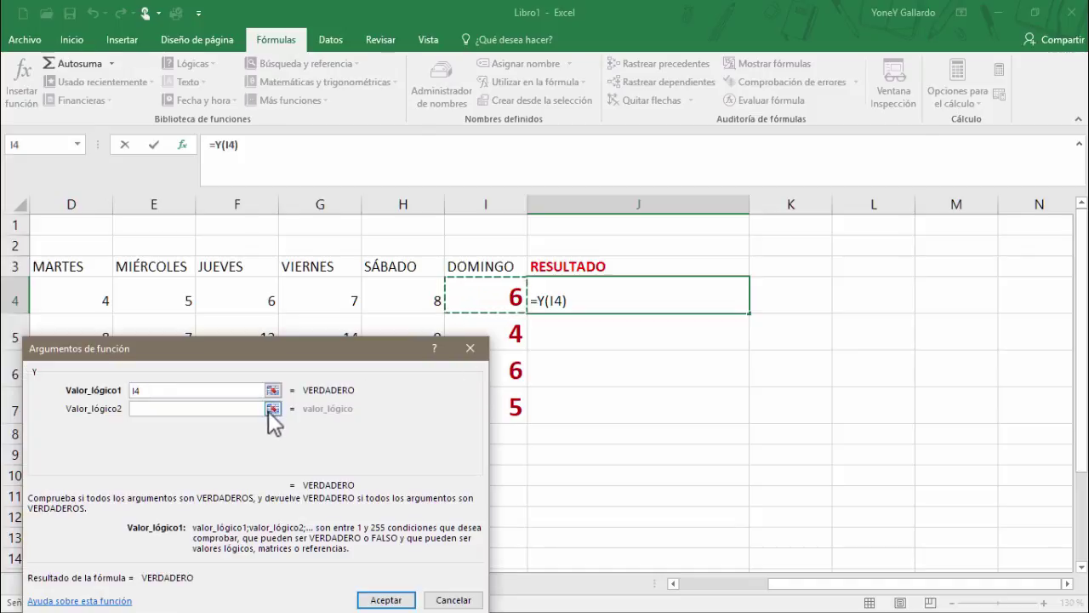
left_click(172, 390)
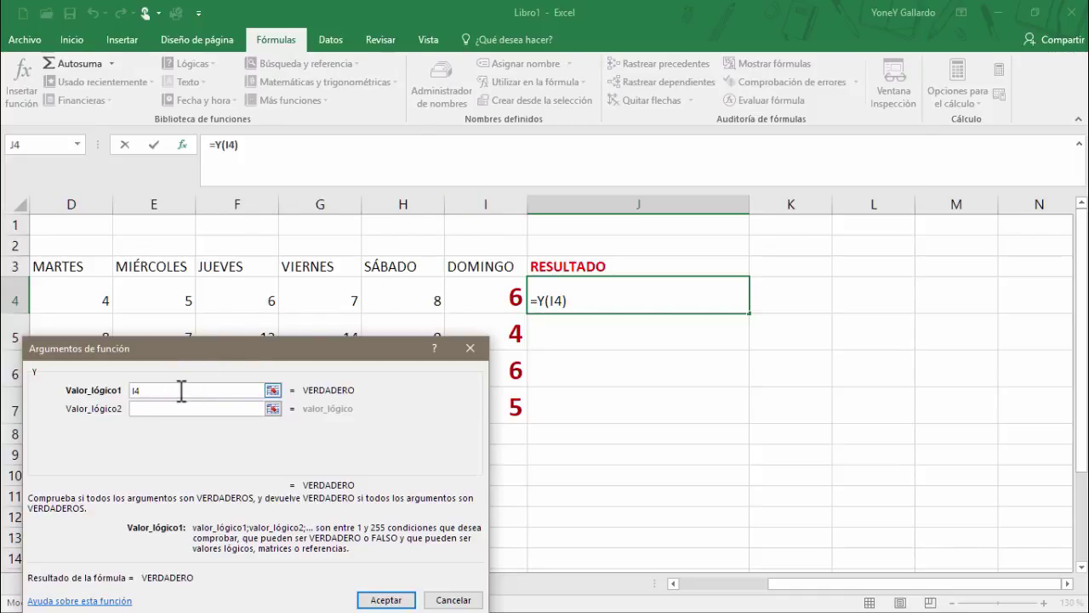
type(">")
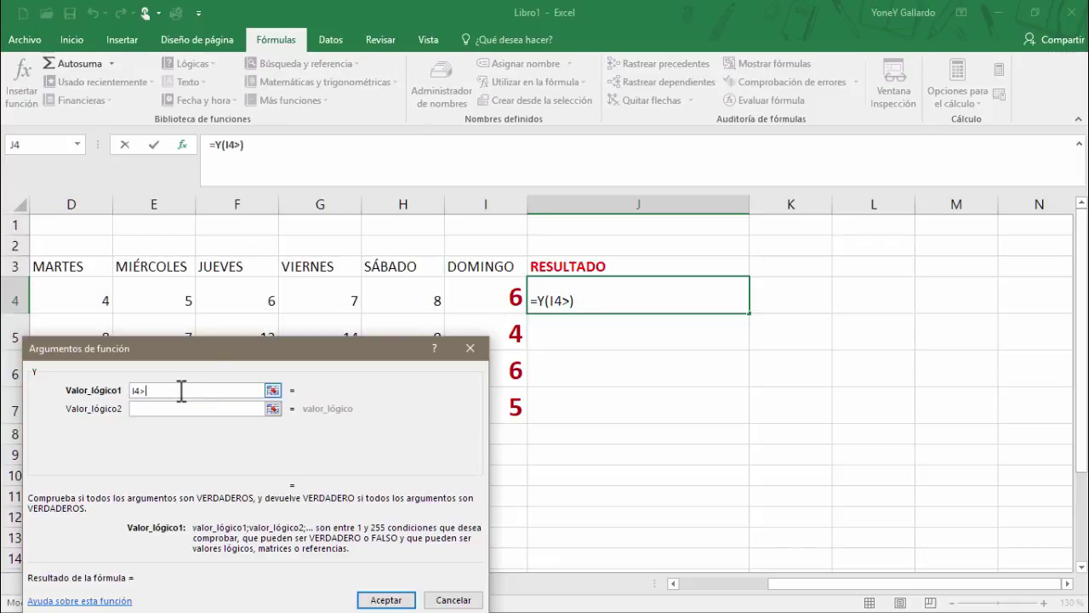
type("5")
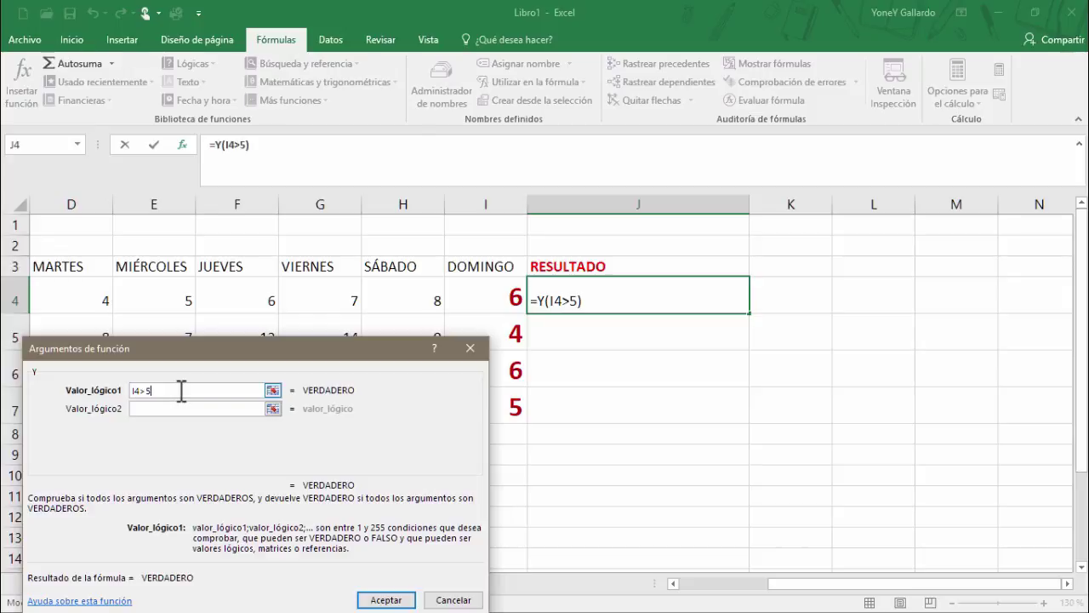
Step: Set the second logical condition of the Y function to H4<5 and accept the formula in J4
left_click(178, 408)
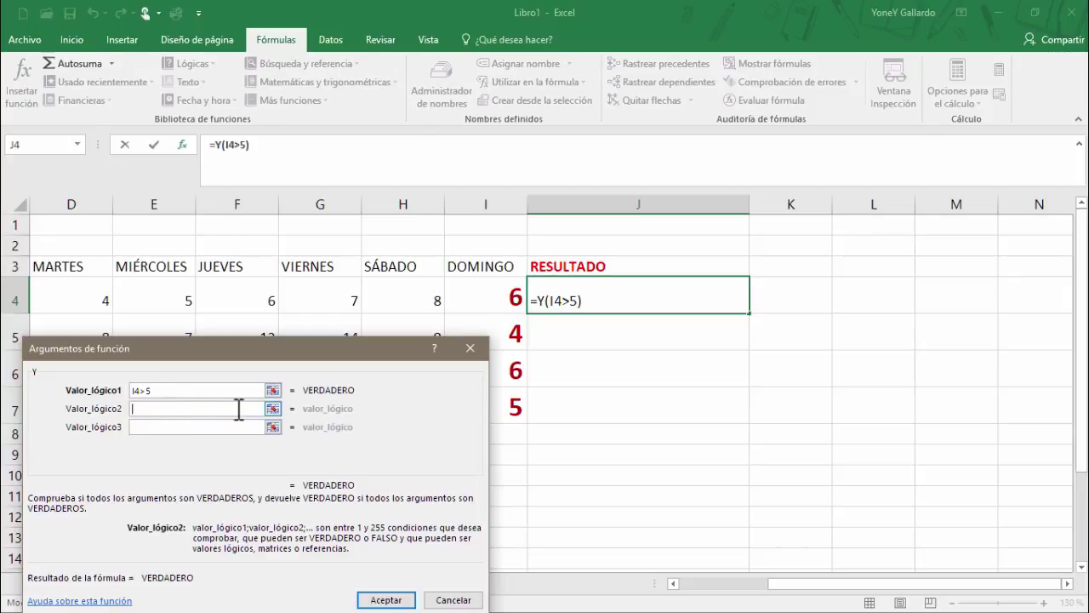
left_click(272, 409)
left_click(397, 288)
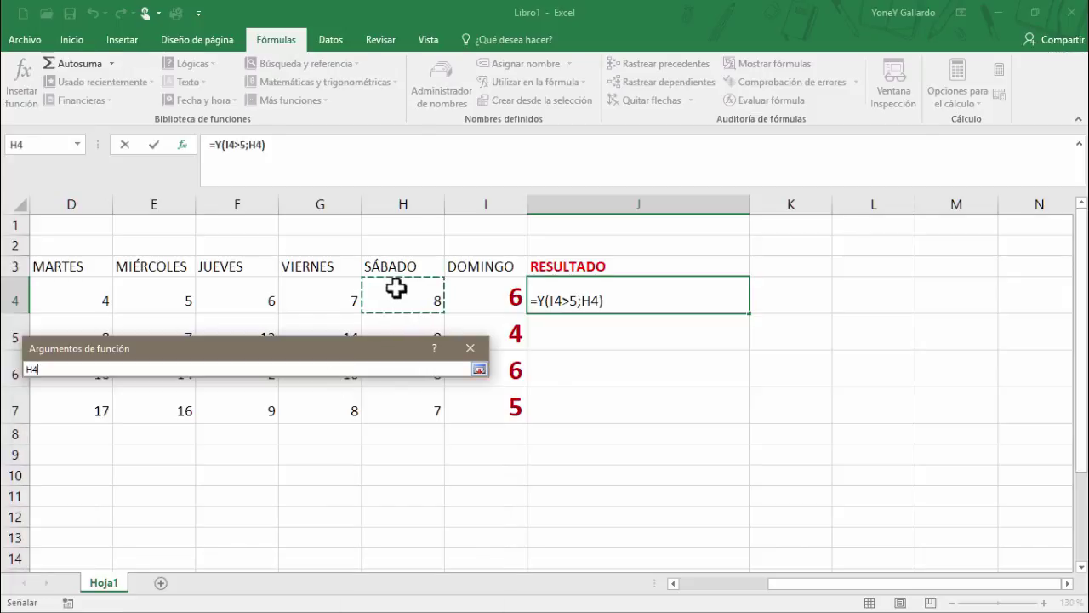
left_click(479, 370)
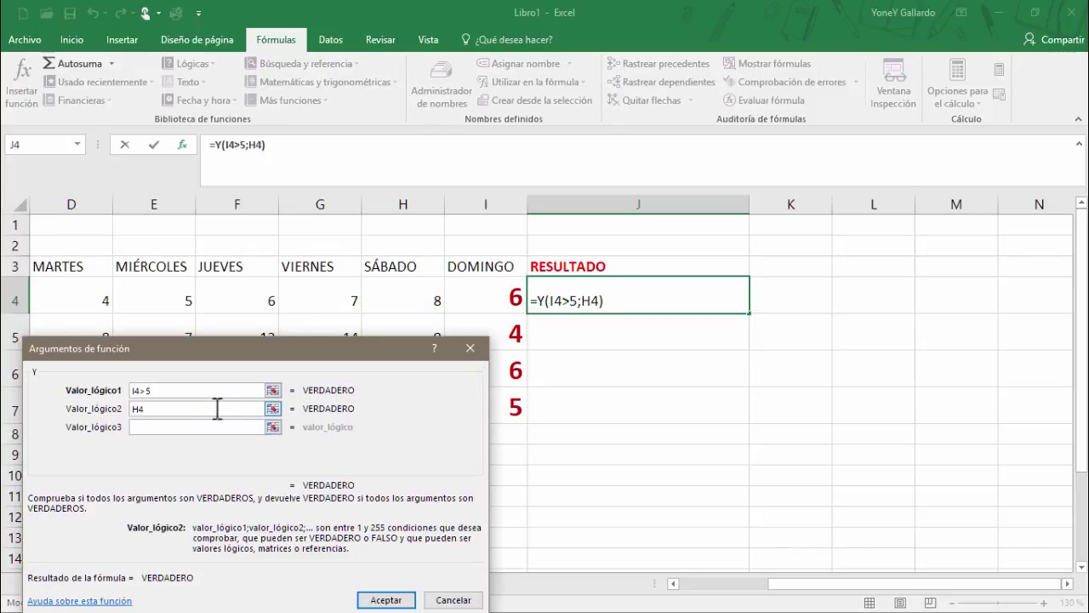
type("<")
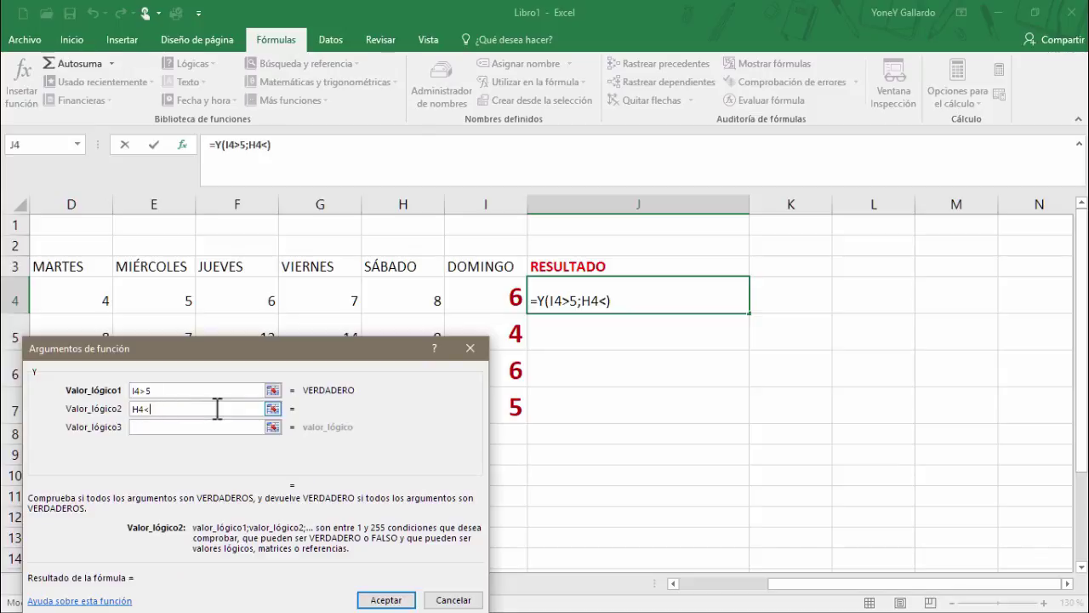
type("5")
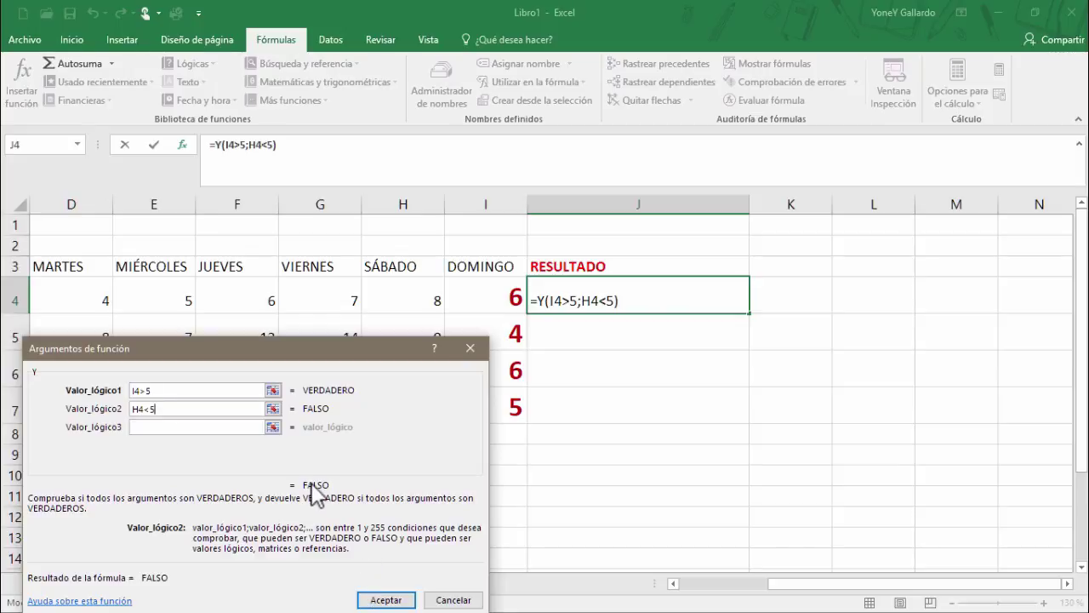
left_click(387, 600)
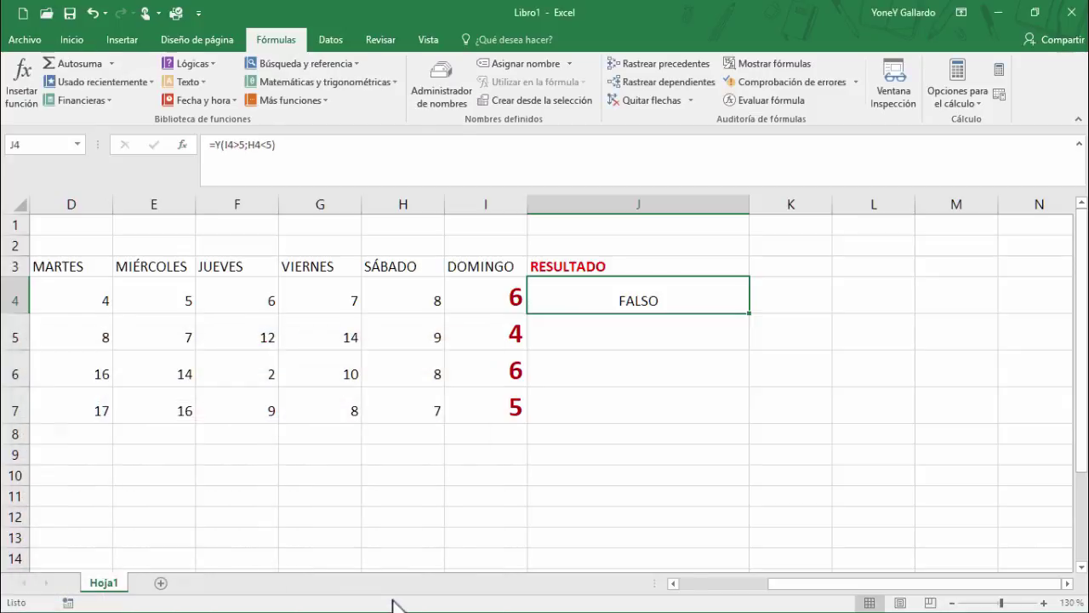
Step: Change the DOMINGO value in I4 to 3 and check it against the Y formula in J4
left_click(425, 302)
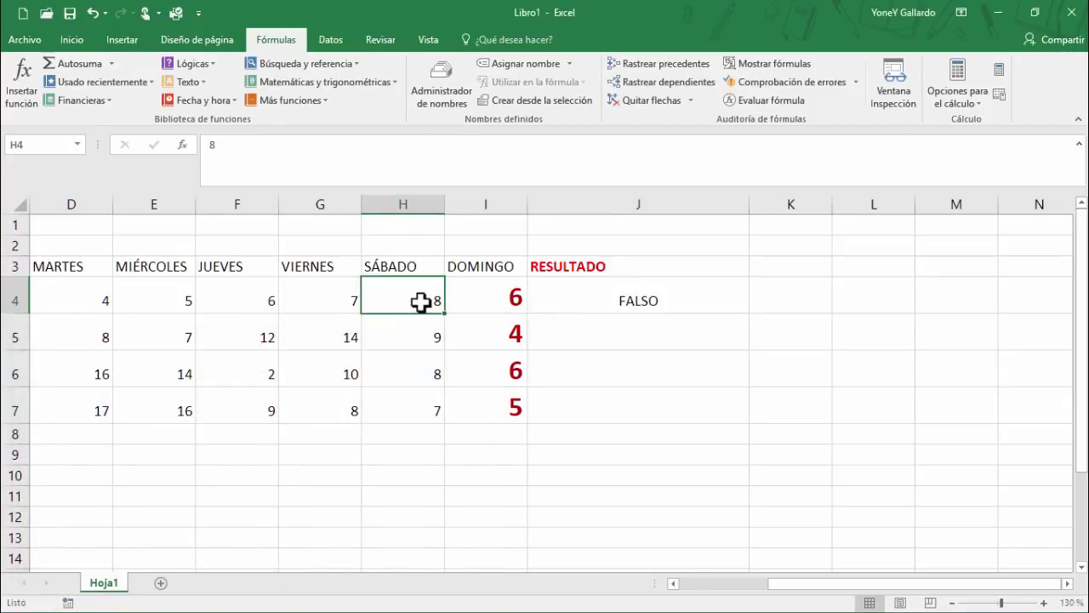
left_click_drag(426, 302, 493, 297)
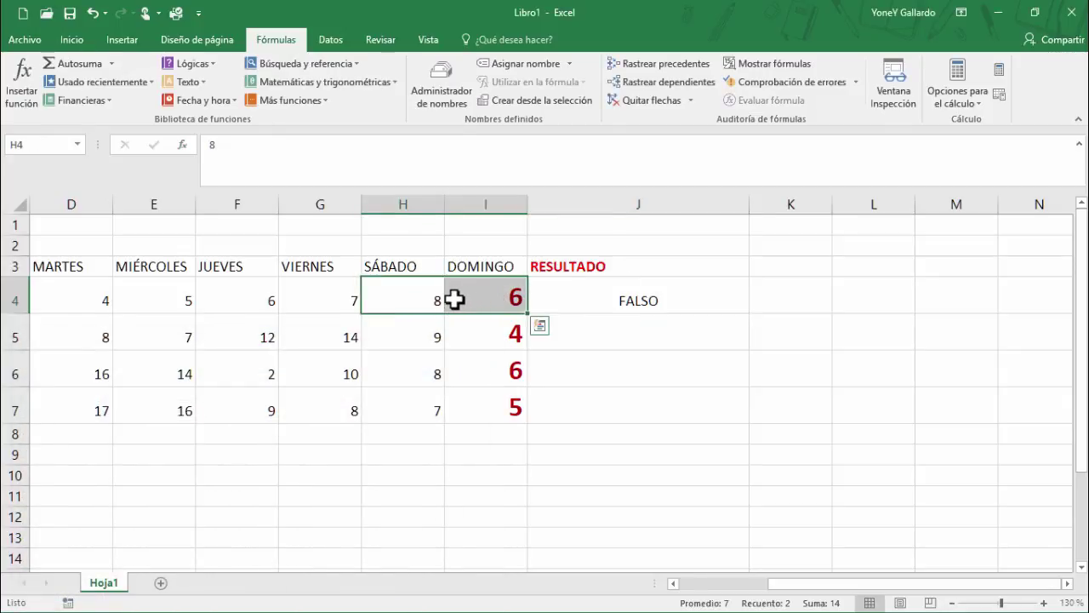
left_click(491, 299)
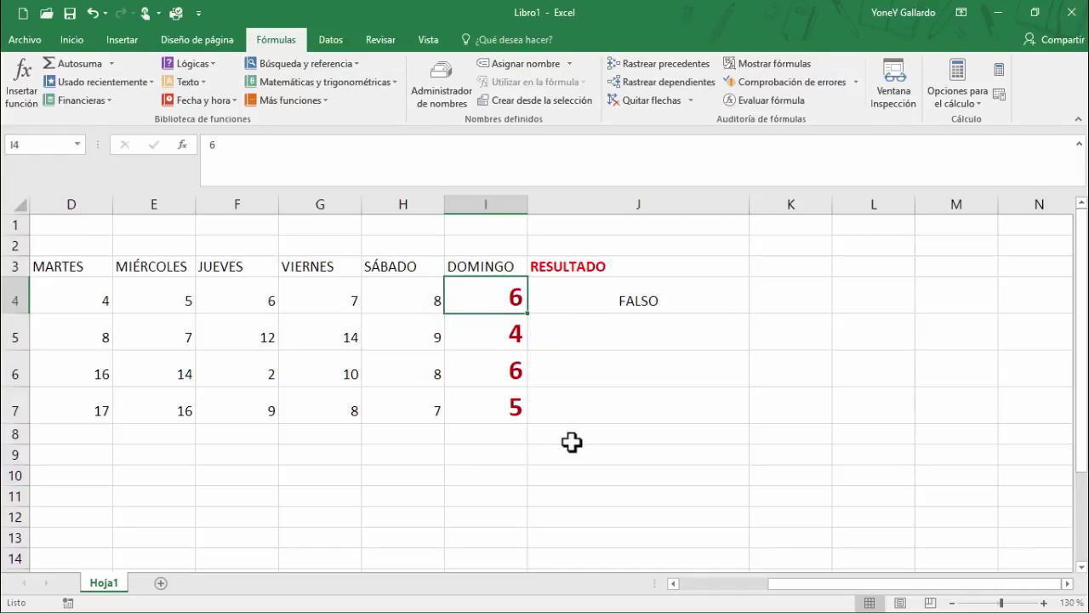
type("3")
key("Return")
left_click(498, 297)
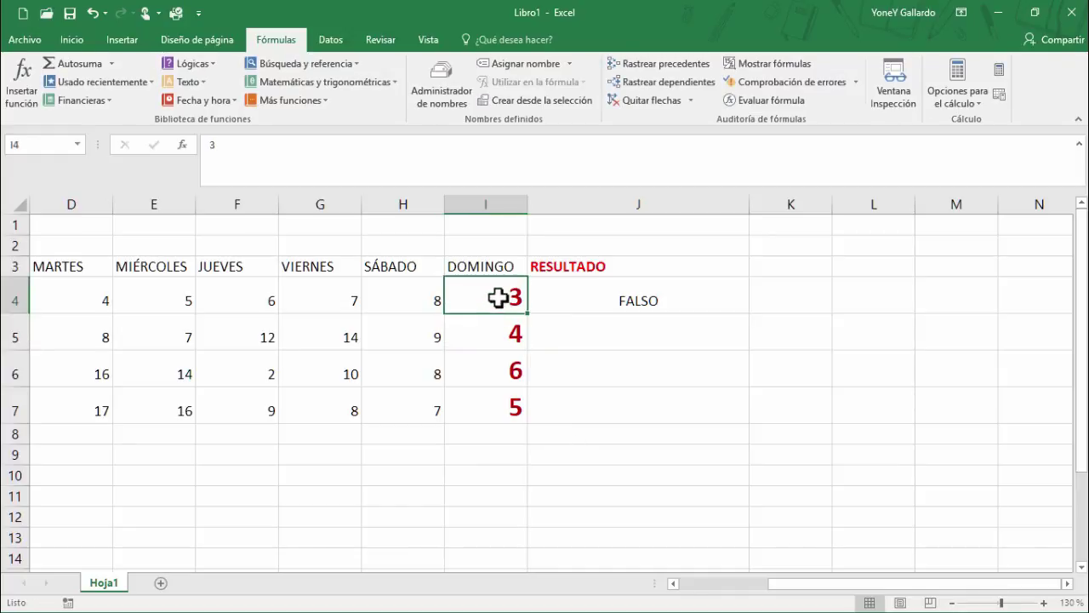
left_click(413, 297)
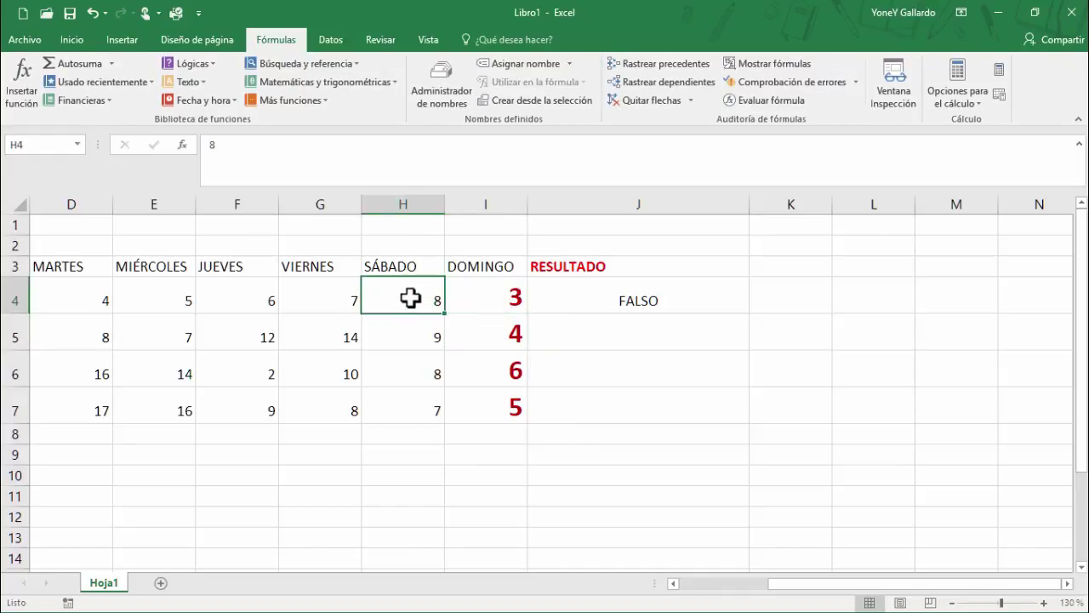
left_click(593, 296)
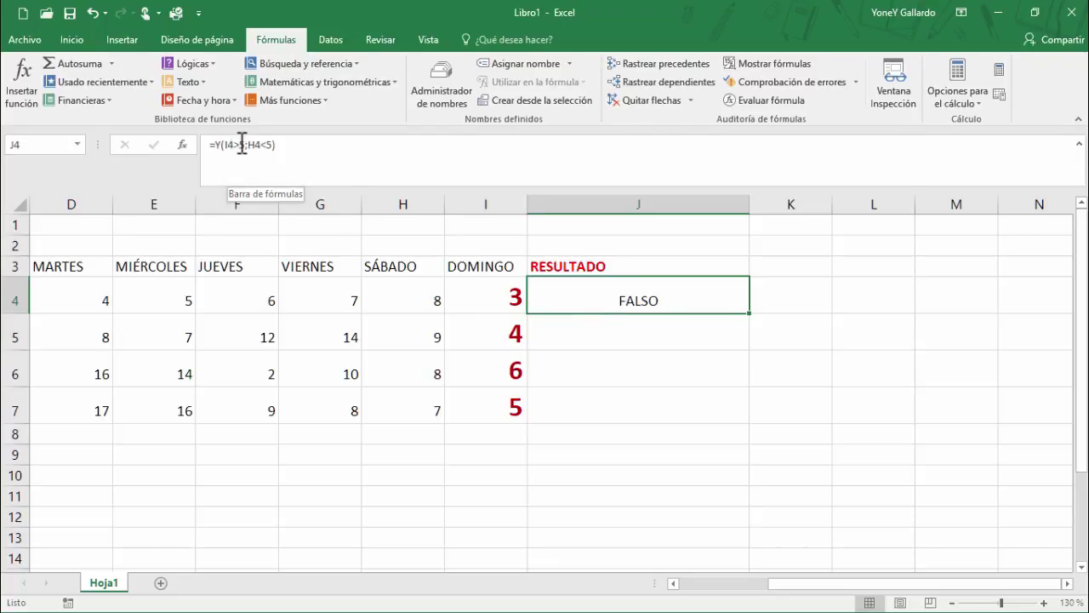
Step: Set the DOMINGO value in I4 to 7 and check the Y formula in J4
left_click(489, 299)
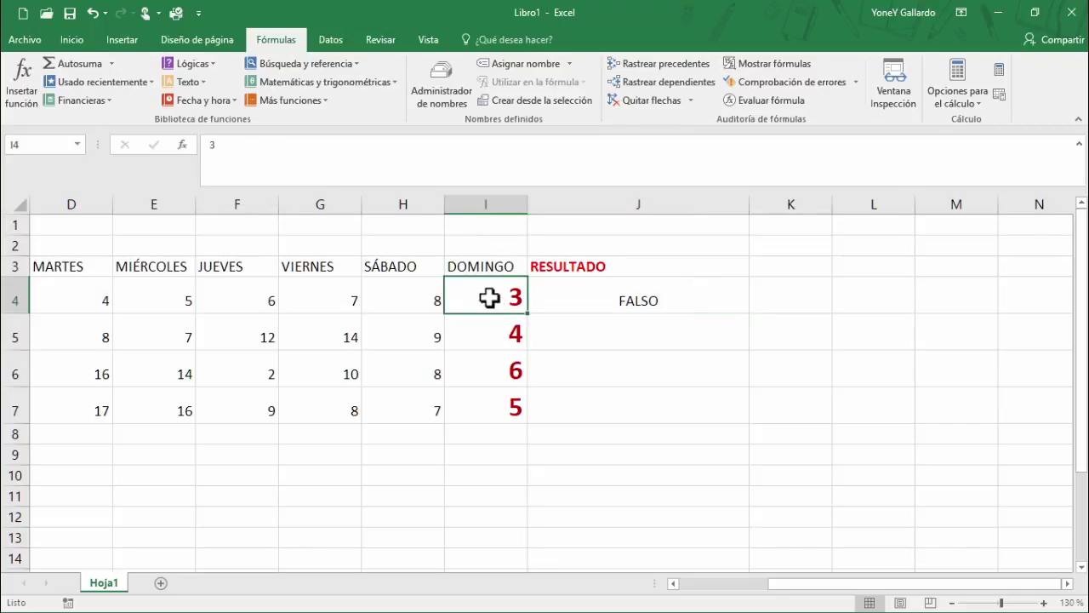
type("7")
key("Return")
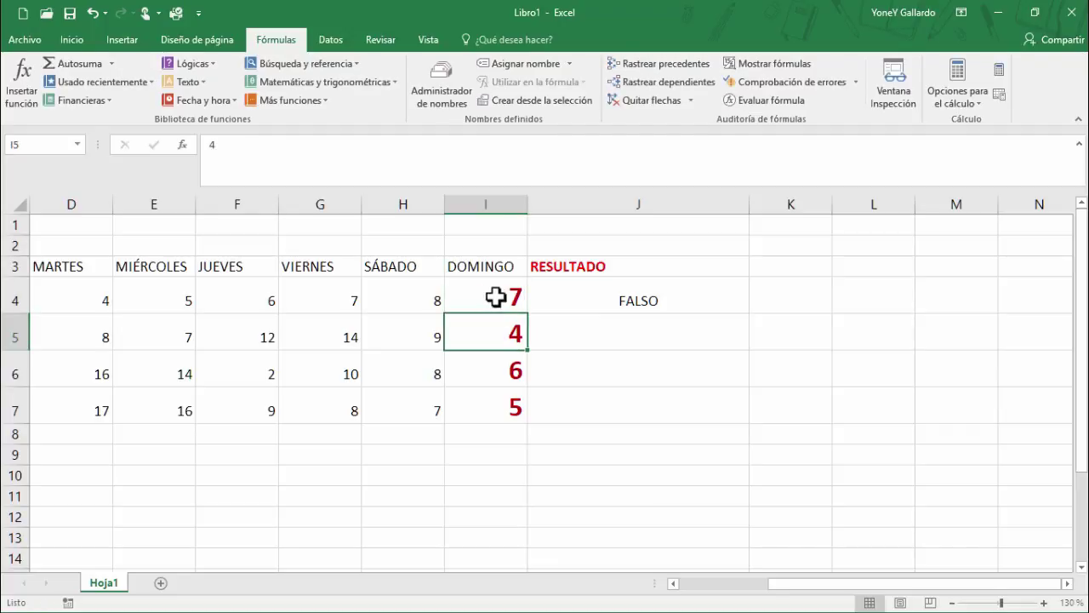
left_click(584, 297)
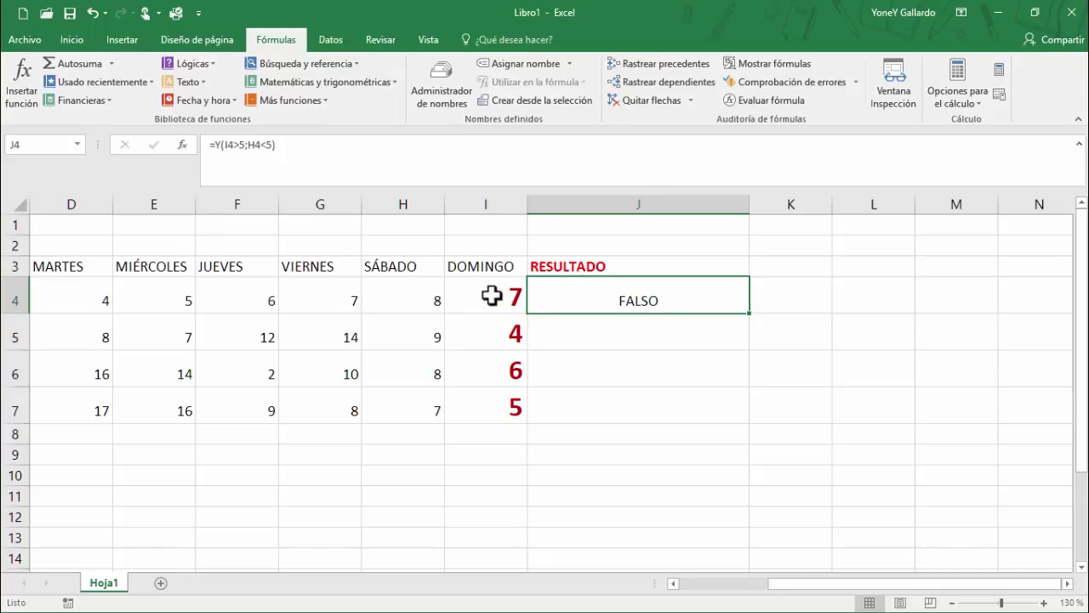
Step: Compare H4 with I4, and set the SÁBADO value in H4 to 4
left_click(416, 301)
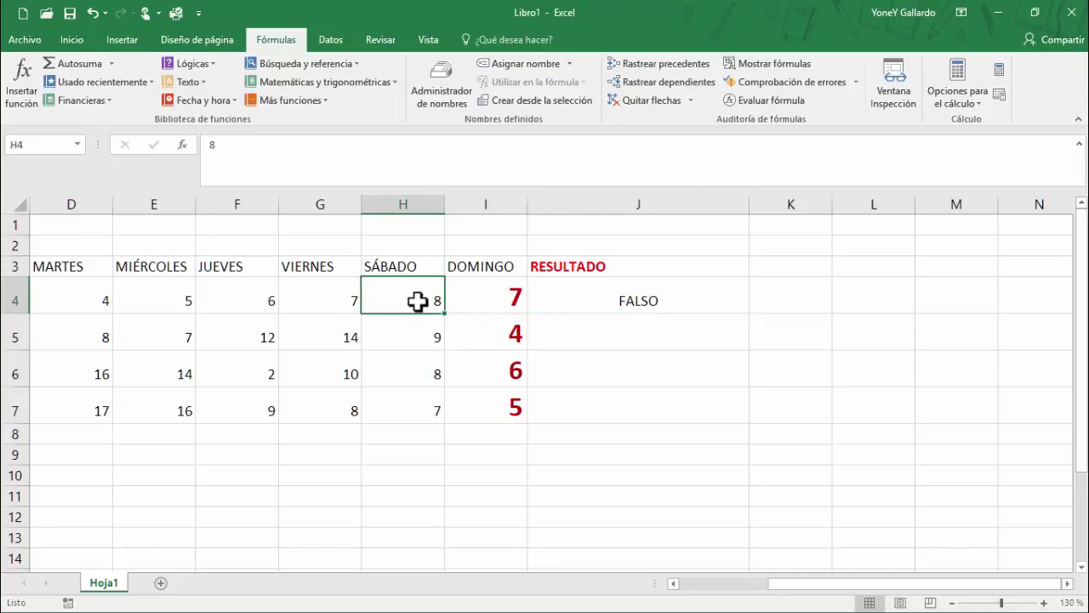
left_click(502, 297)
left_click(410, 295)
type("4")
key("Return")
left_click(411, 291)
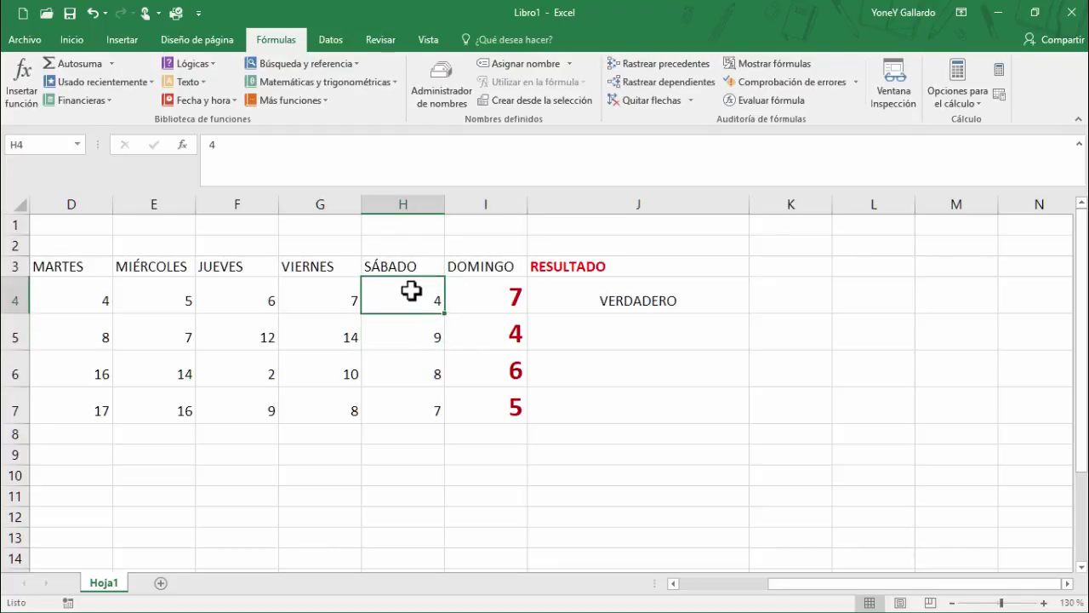
Step: Examine the row 4 values from MARTES to DOMINGO against the two conditions of the Y formula in J4
left_click(481, 292)
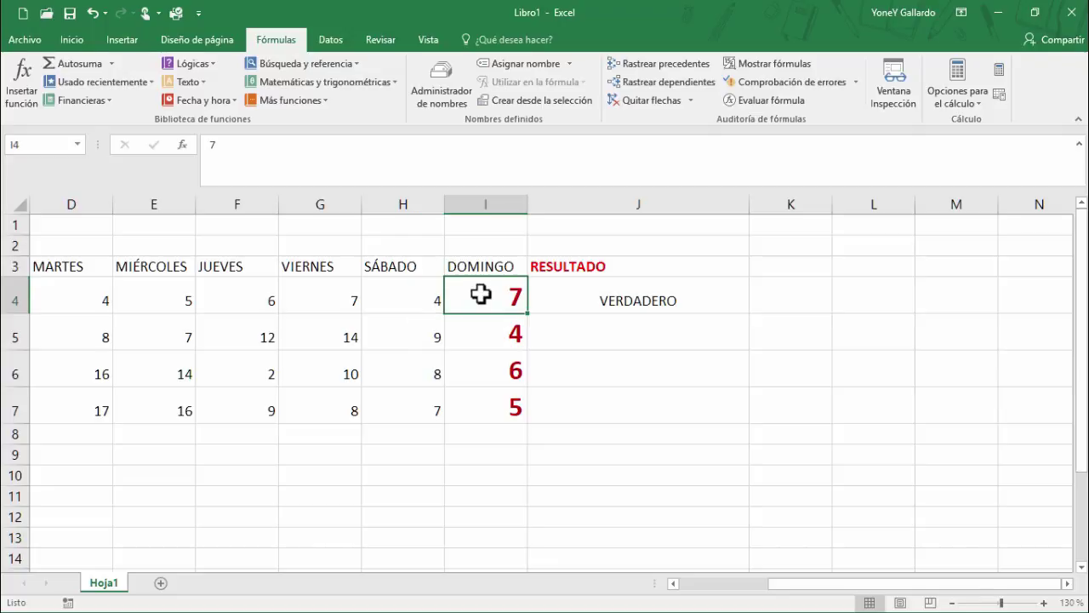
left_click(620, 302)
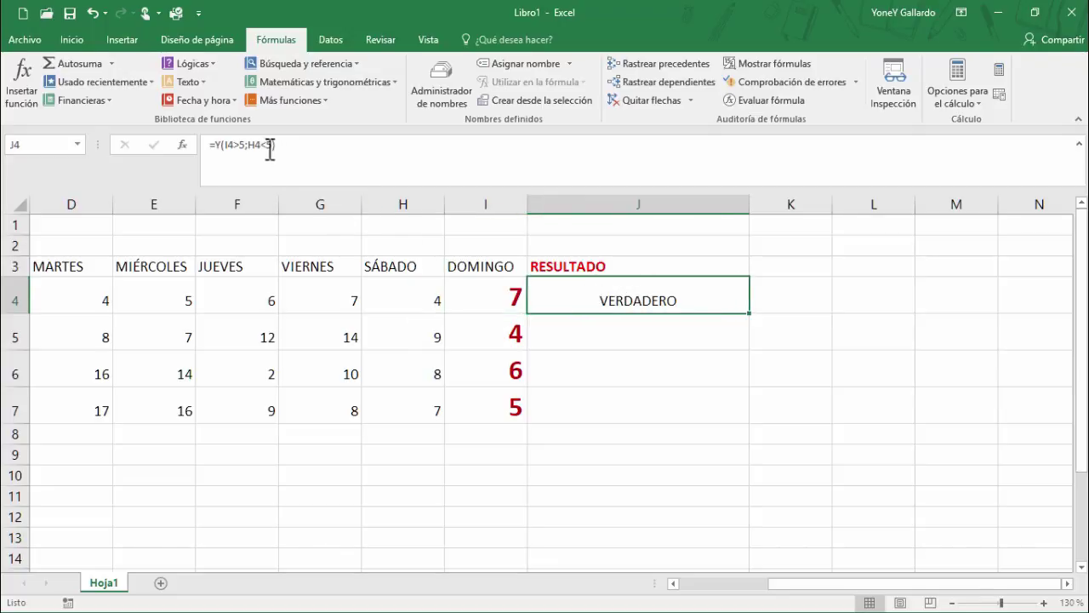
left_click(482, 301)
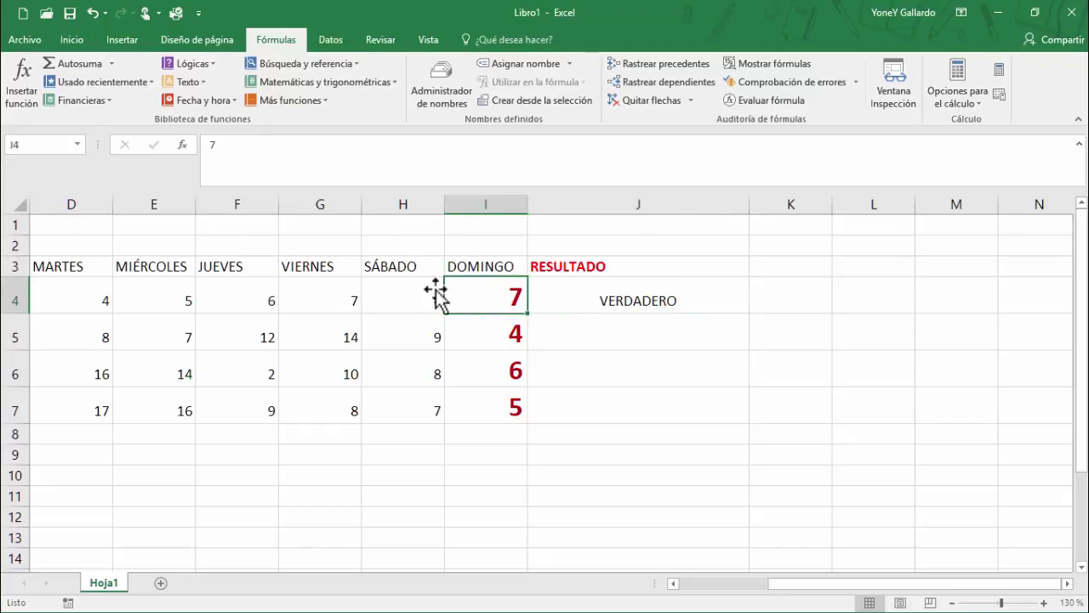
left_click(588, 300)
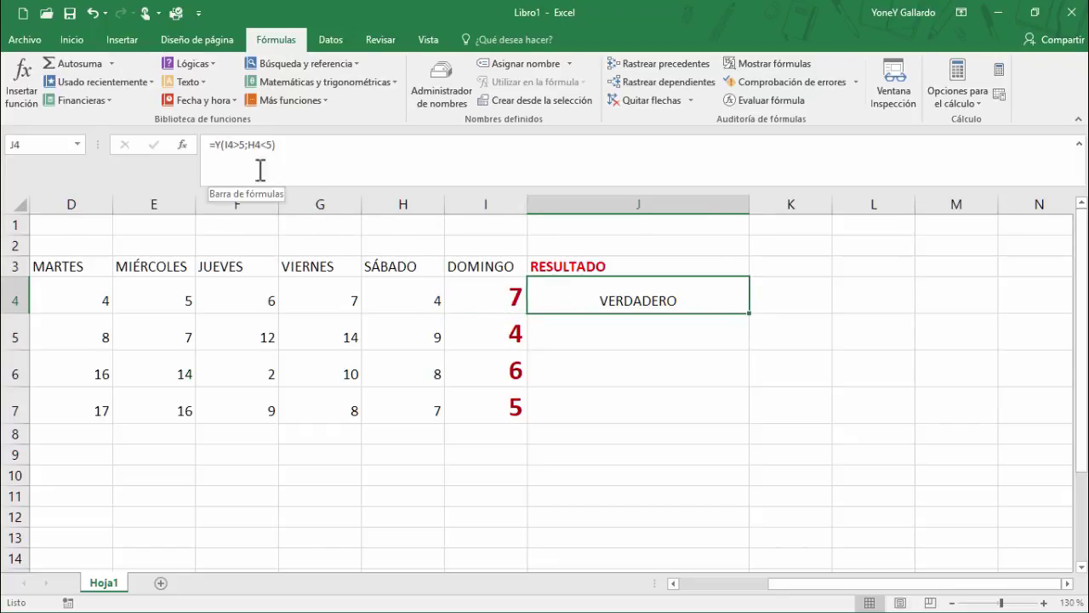
left_click_drag(510, 297, 108, 283)
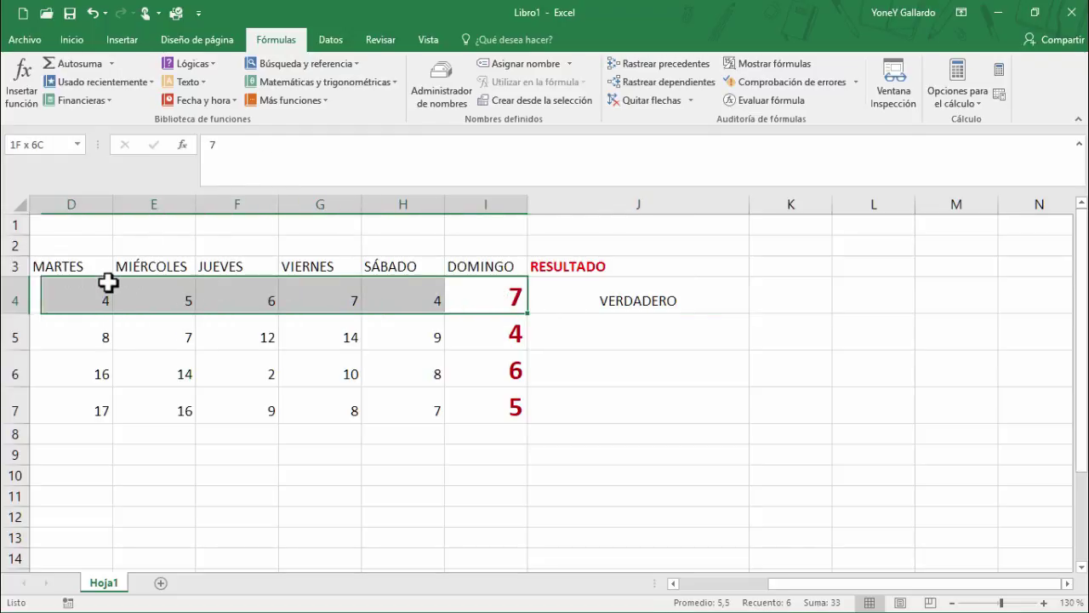
left_click(657, 304)
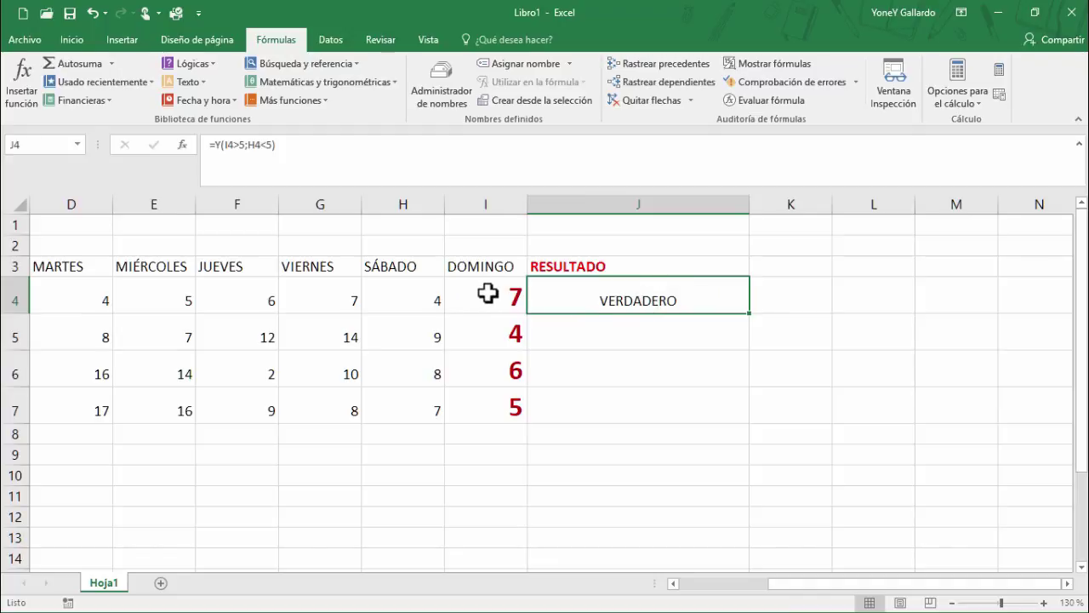
left_click(414, 297)
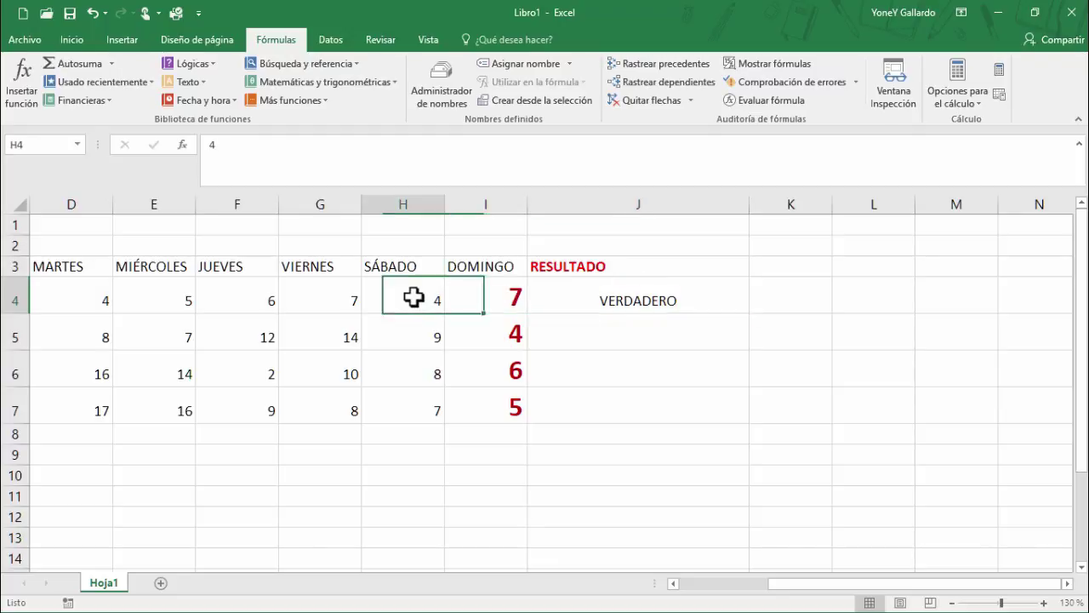
left_click(491, 297)
left_click(416, 295)
left_click(67, 296)
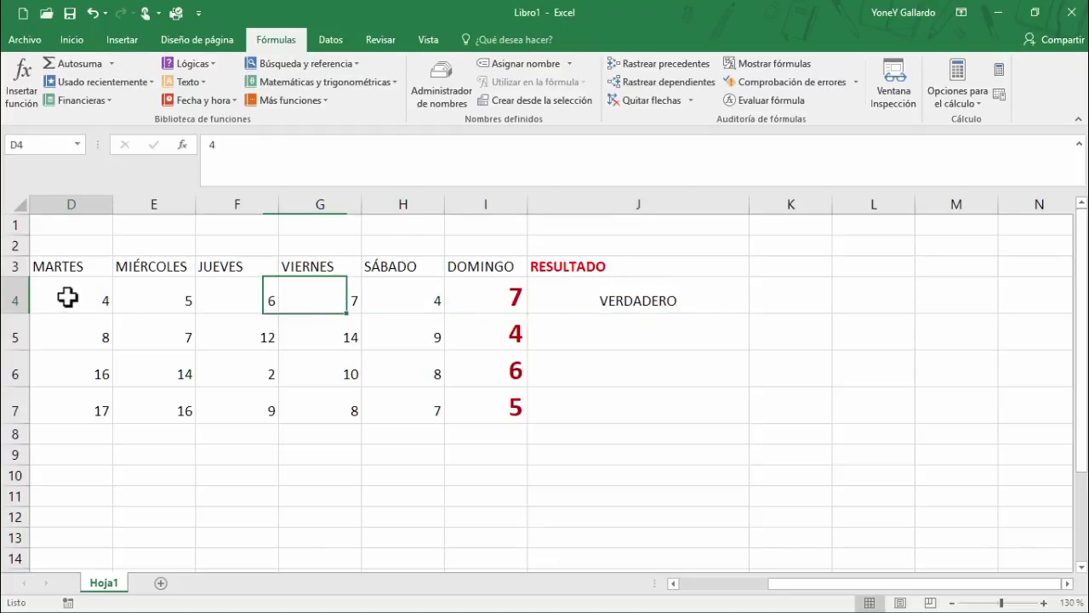
left_click_drag(67, 296, 286, 287)
left_click(612, 299)
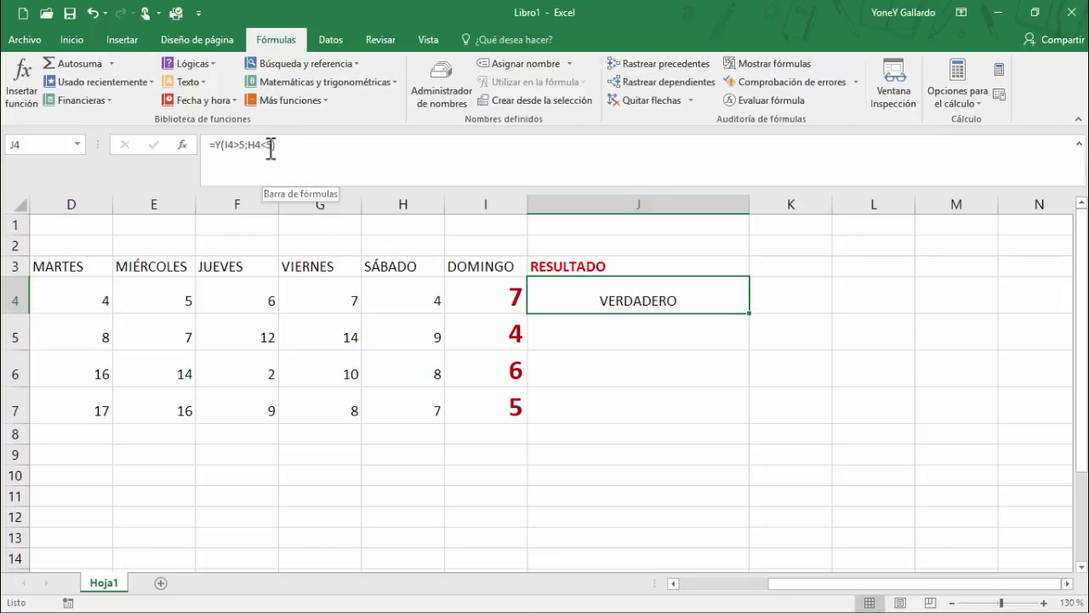
left_click(204, 65)
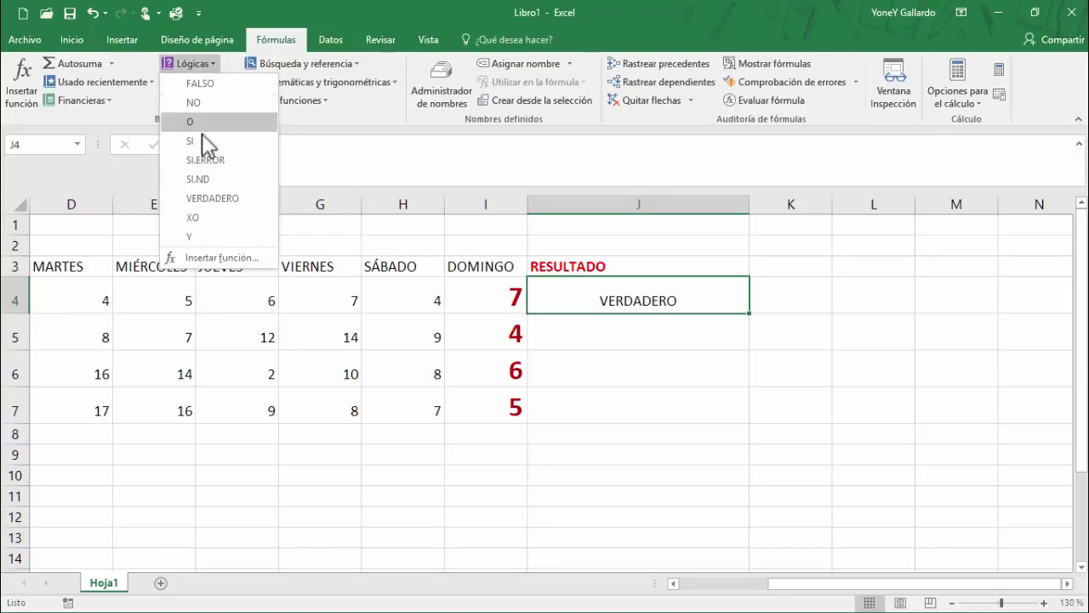
left_click(209, 237)
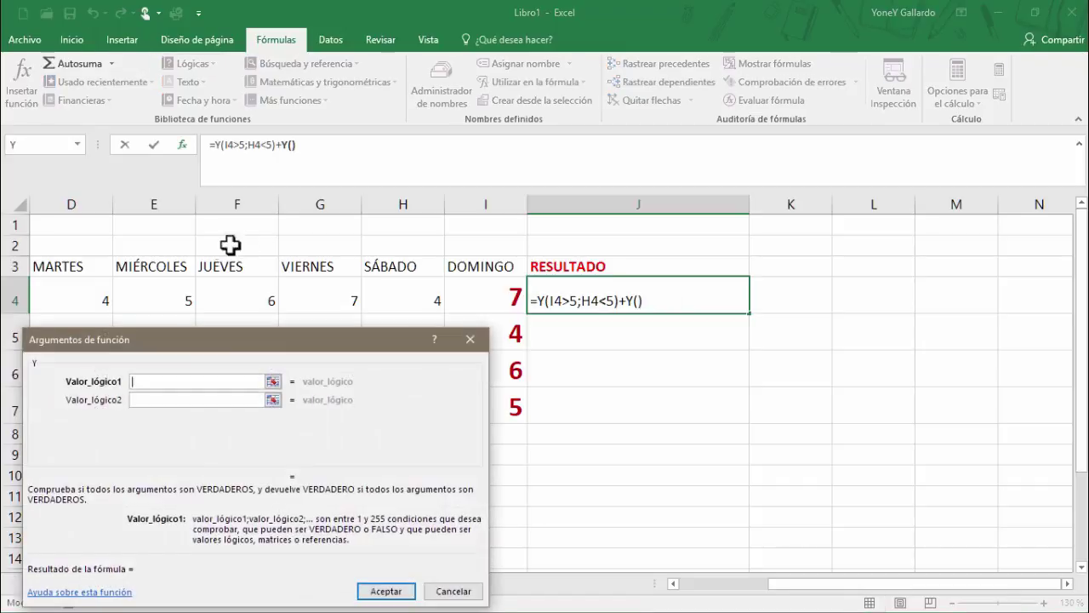
left_click(451, 592)
Step: Add G4>5 as a third condition to the Y formula in J4, and select the tested values G4:I4
left_click(272, 145)
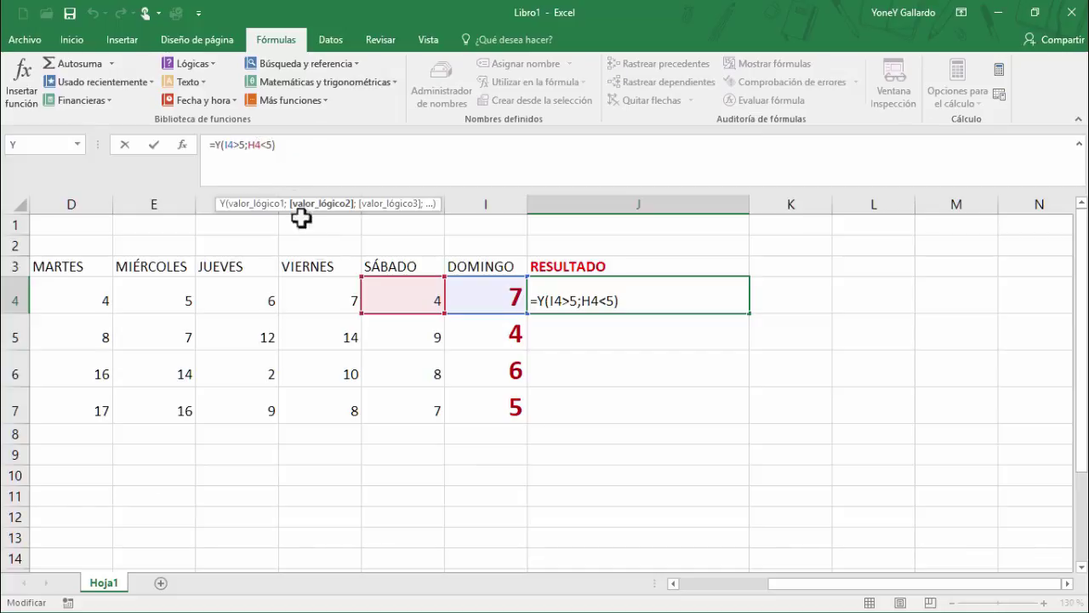
type(";")
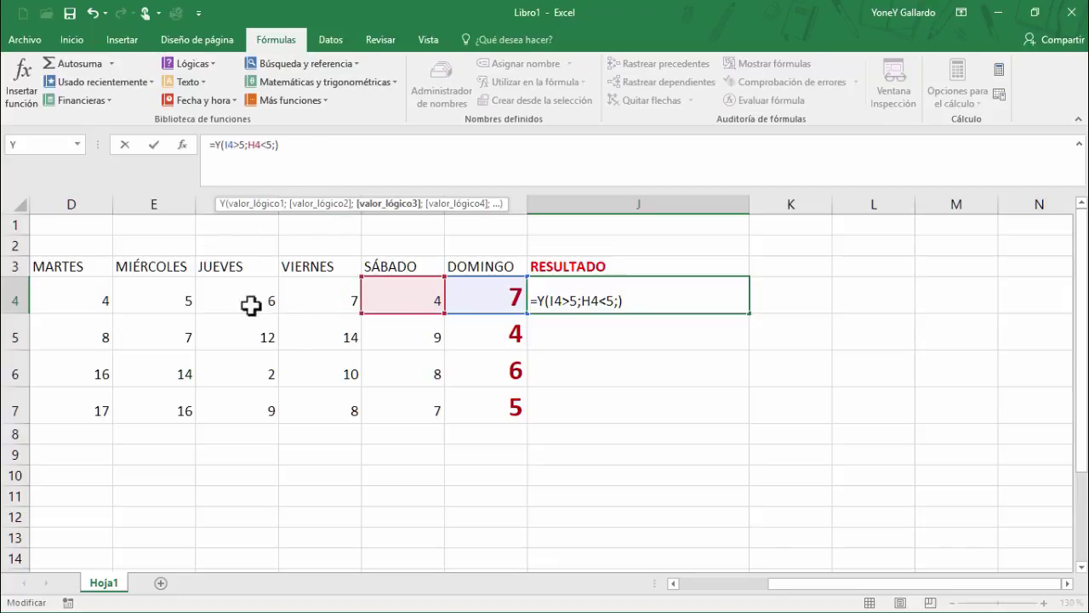
left_click(337, 306)
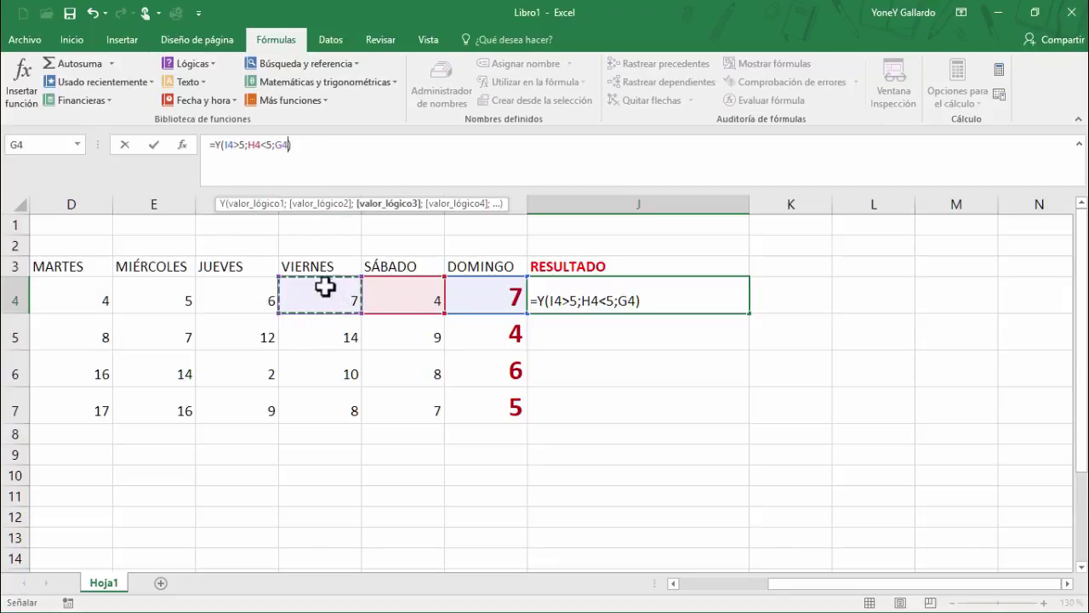
left_click(289, 145)
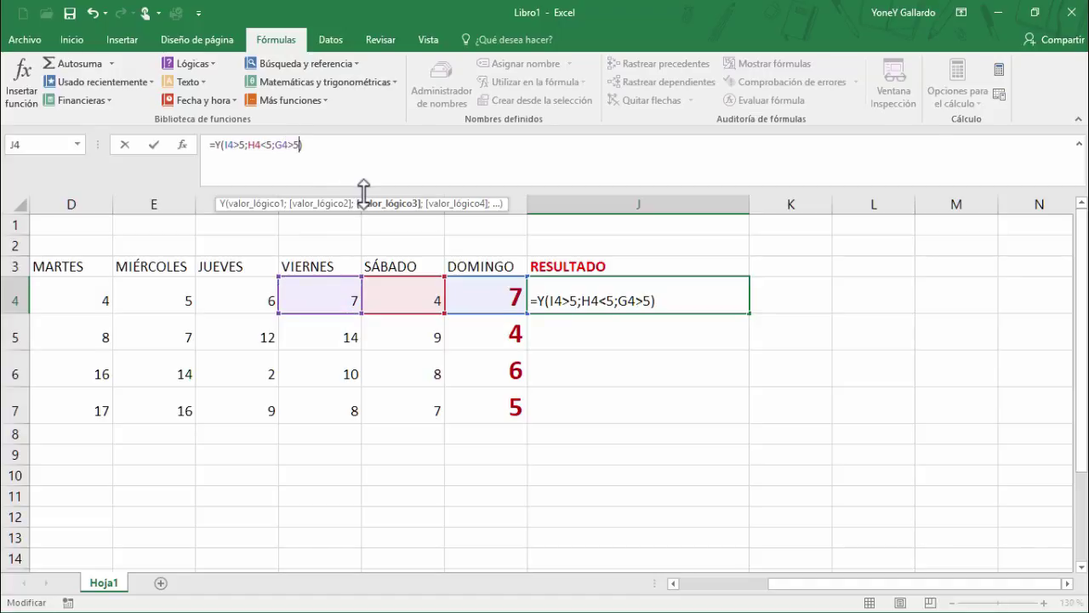
left_click(375, 151)
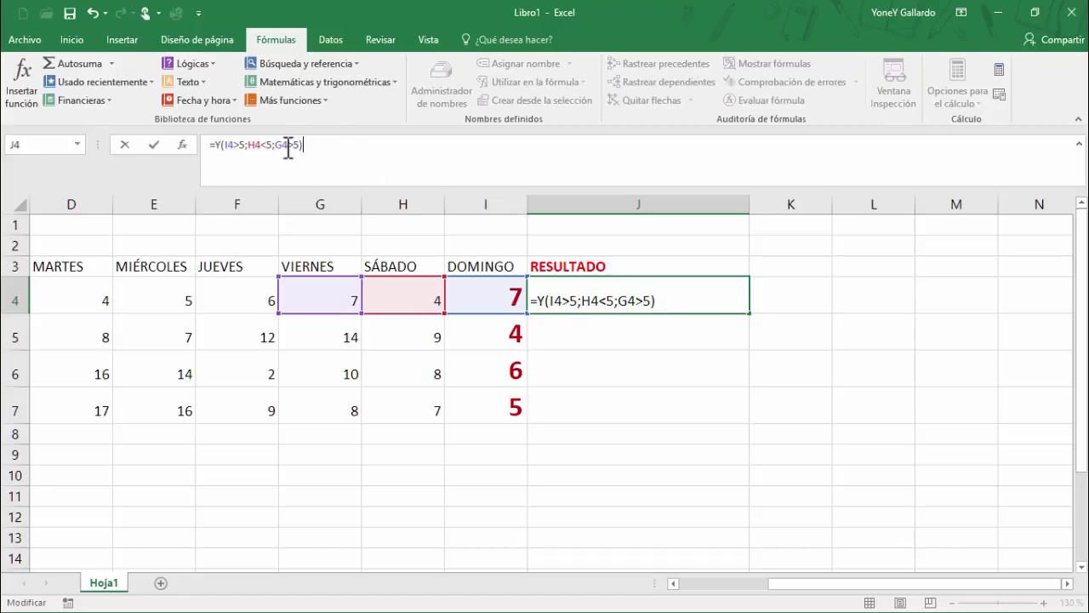
left_click(154, 147)
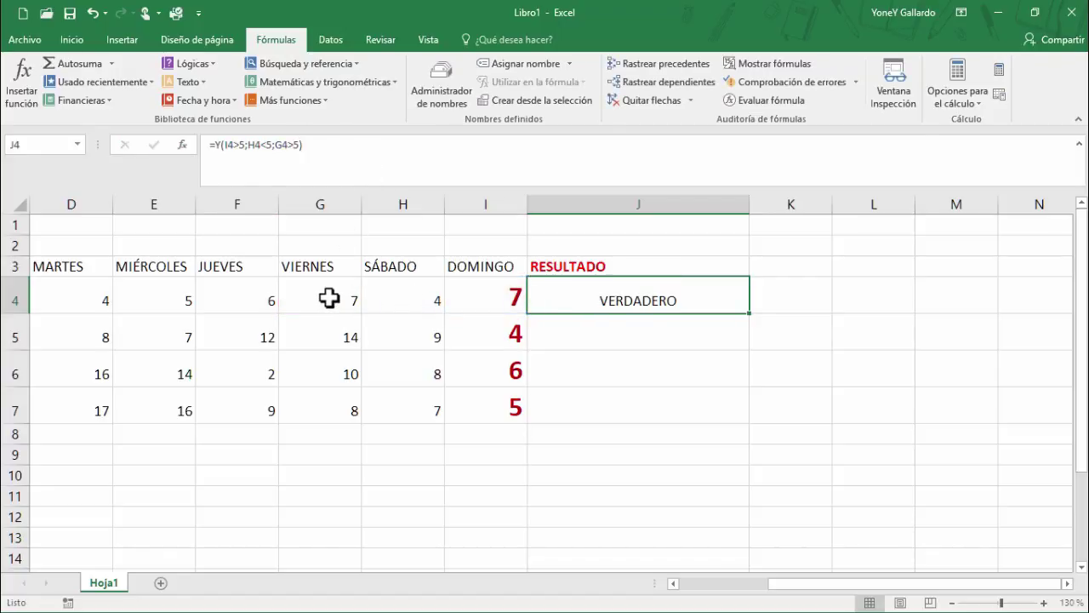
left_click_drag(328, 297, 493, 297)
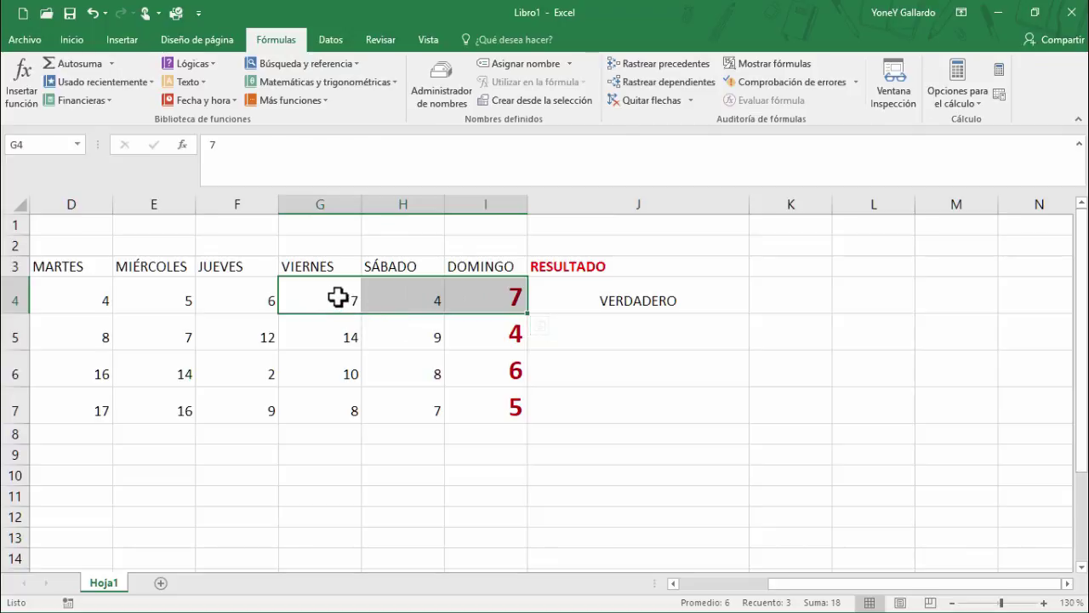
Step: Review the Y formula in J4 and its tested cells, and set the SÁBADO value in H4 to 8
left_click(586, 303)
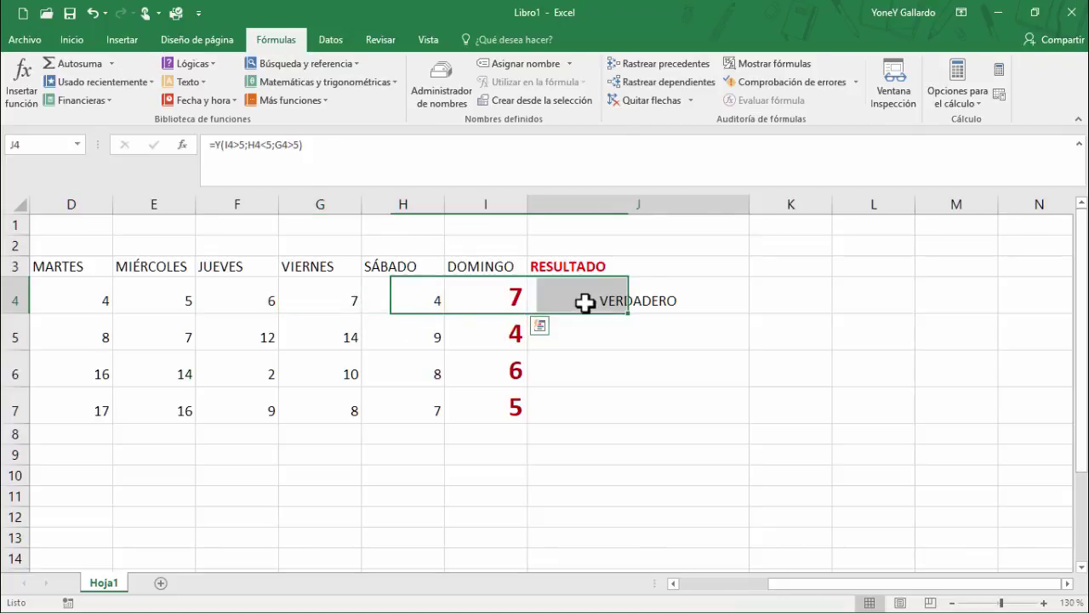
left_click(408, 293)
left_click(486, 294)
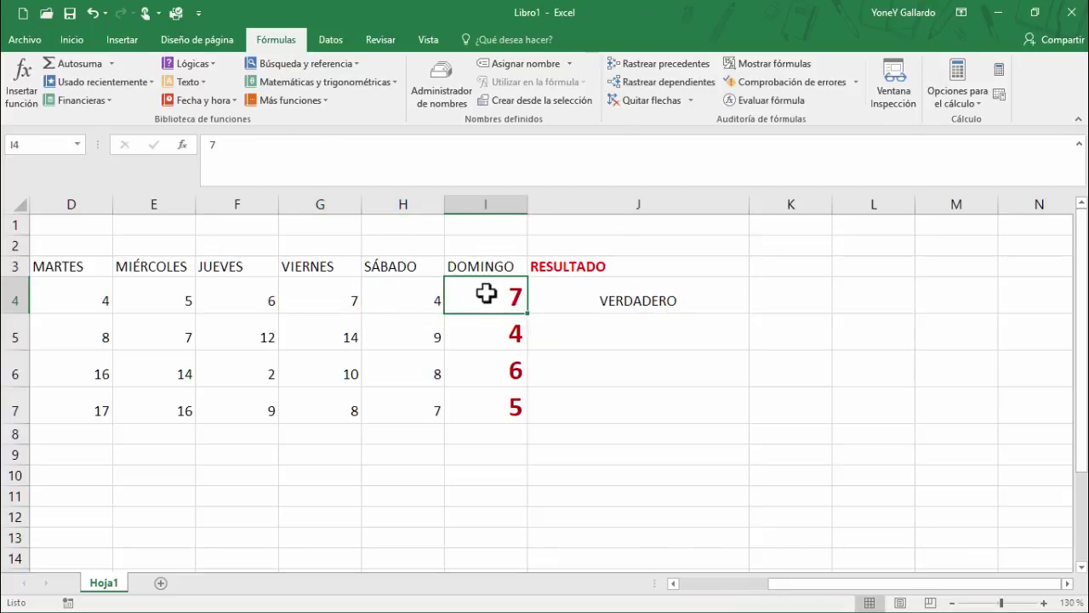
left_click(420, 297)
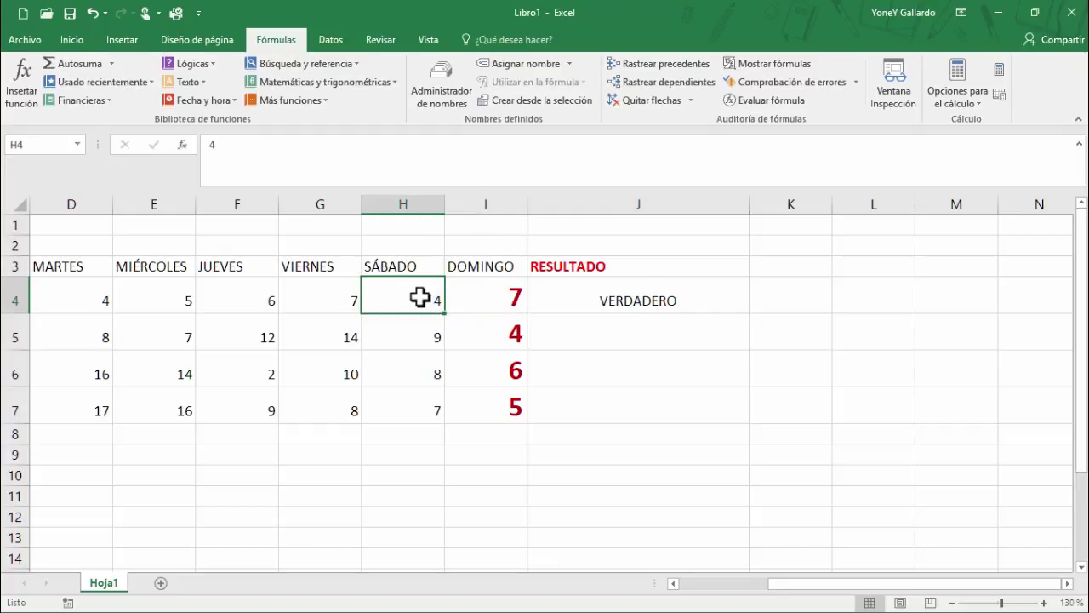
type("8")
key("Return")
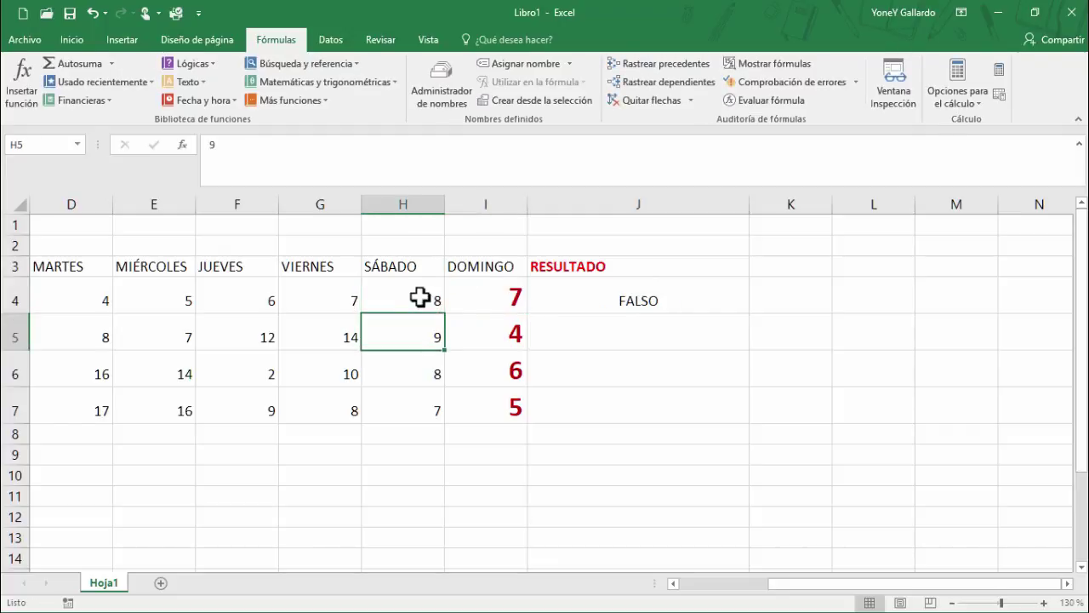
Step: Check the VIERNES, SÁBADO and DOMINGO values in row 4 against the three conditions of the Y formula in J4
left_click(655, 300)
left_click(331, 297)
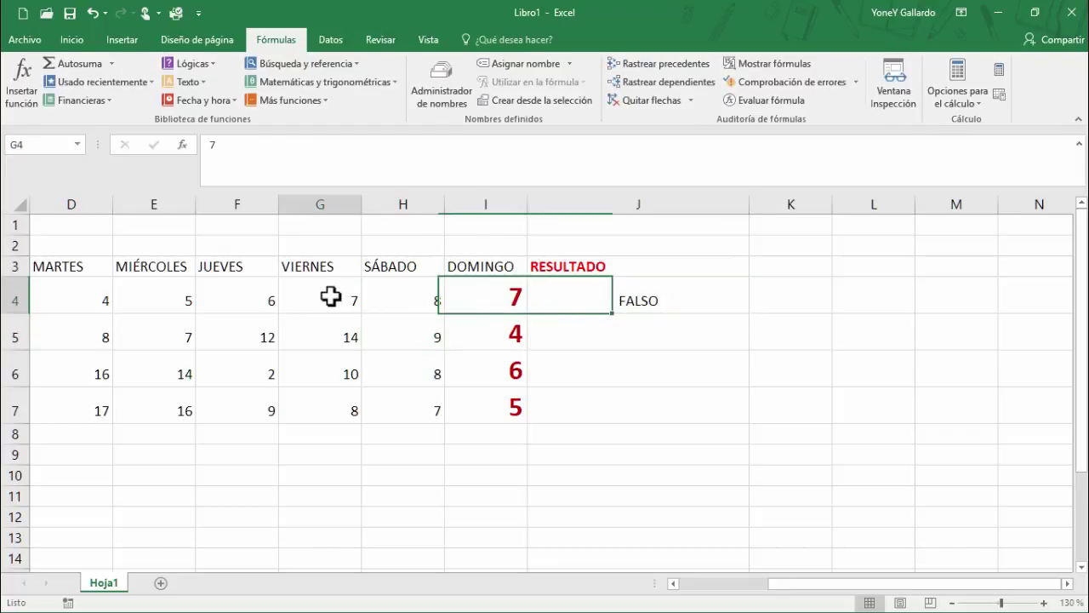
left_click(477, 298)
left_click(423, 304)
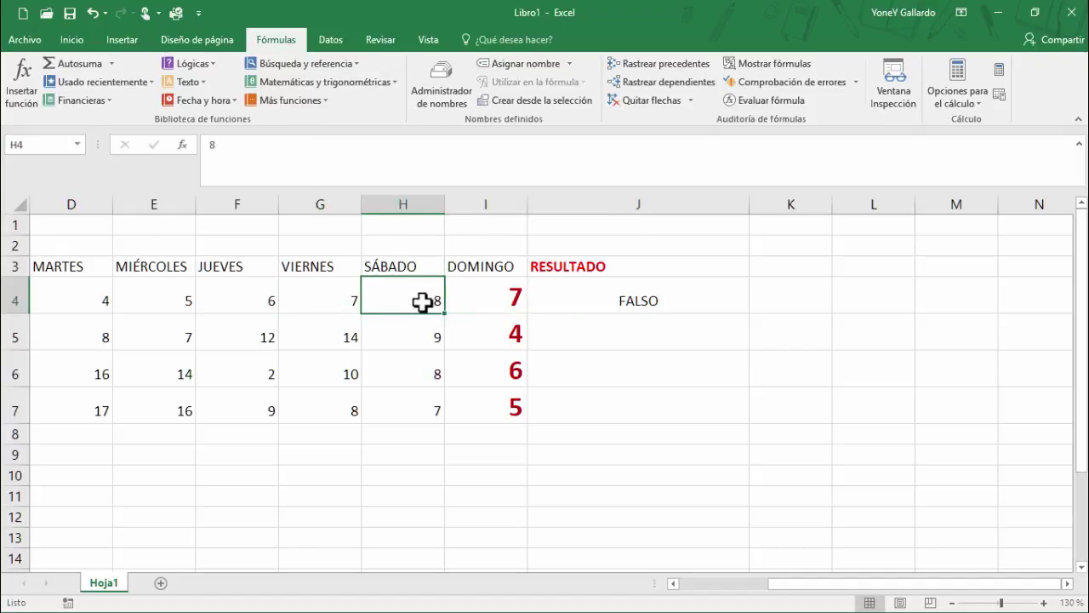
left_click(568, 301)
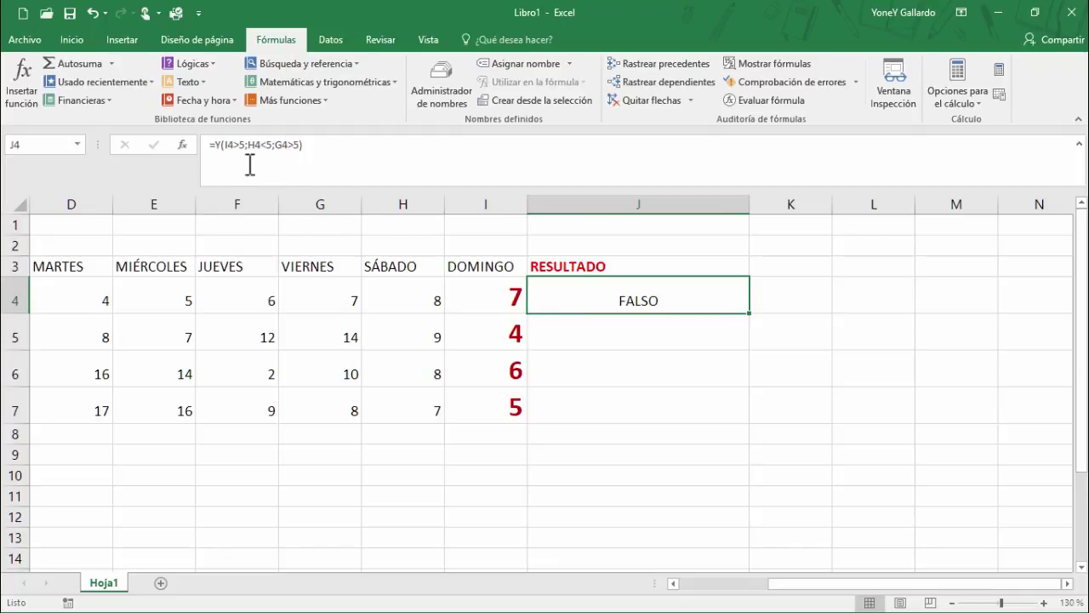
left_click(219, 146)
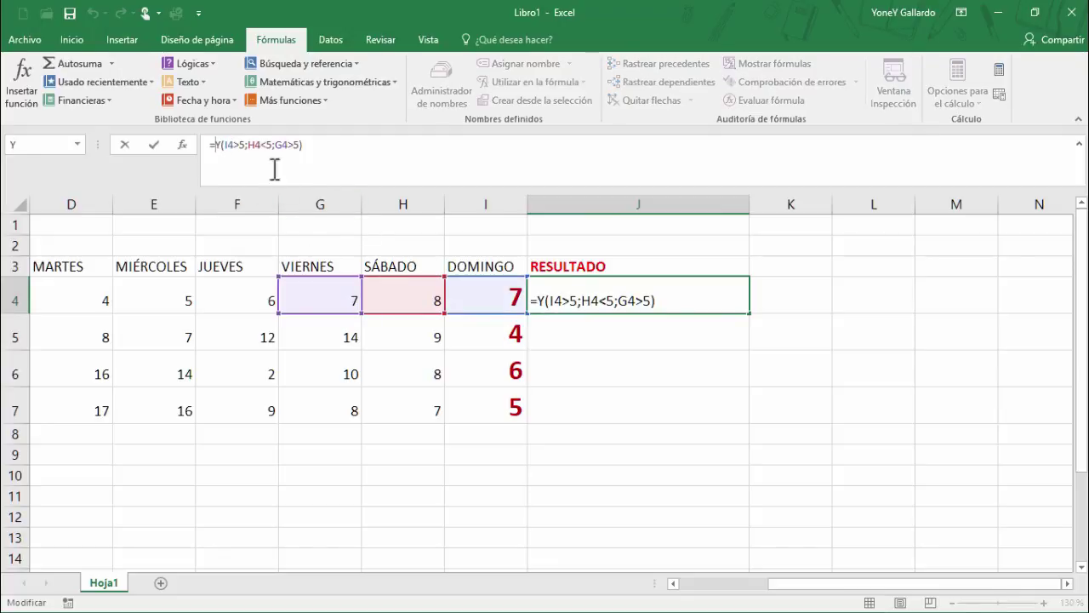
left_click(220, 145)
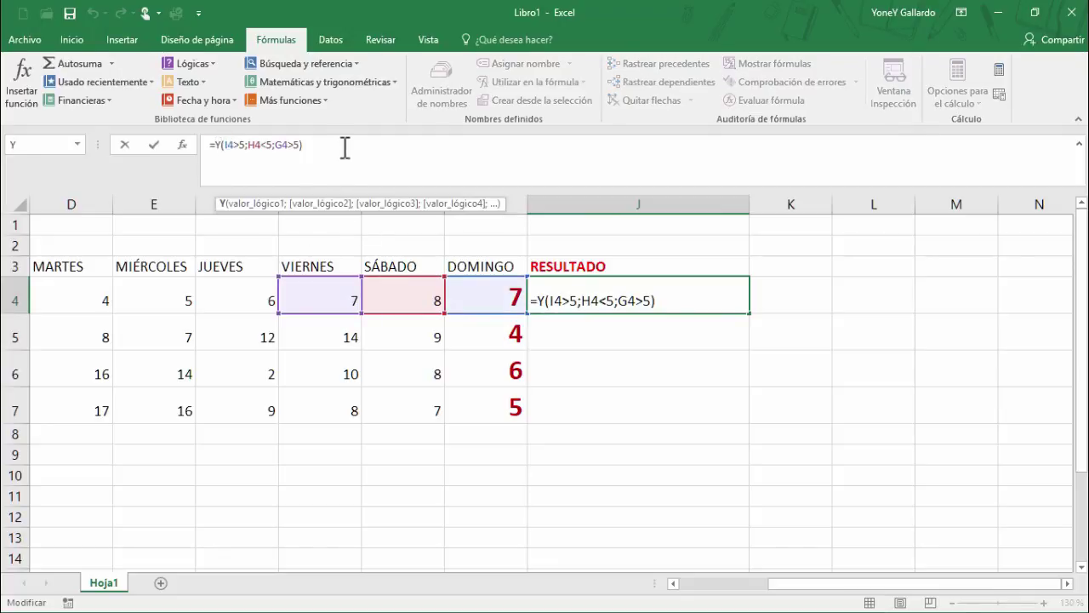
left_click(647, 338)
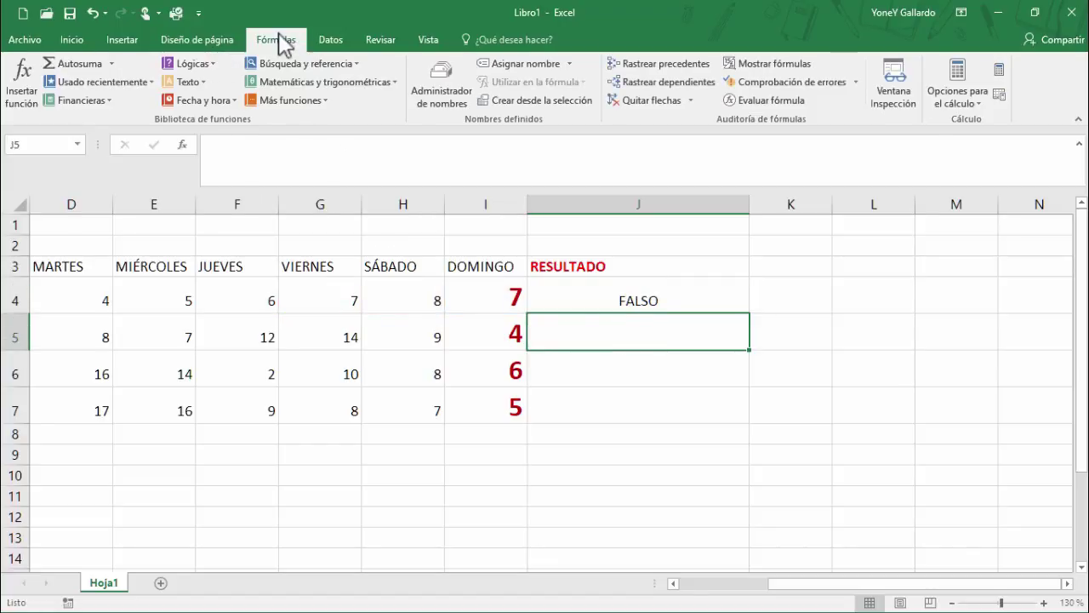
left_click(205, 65)
left_click(194, 122)
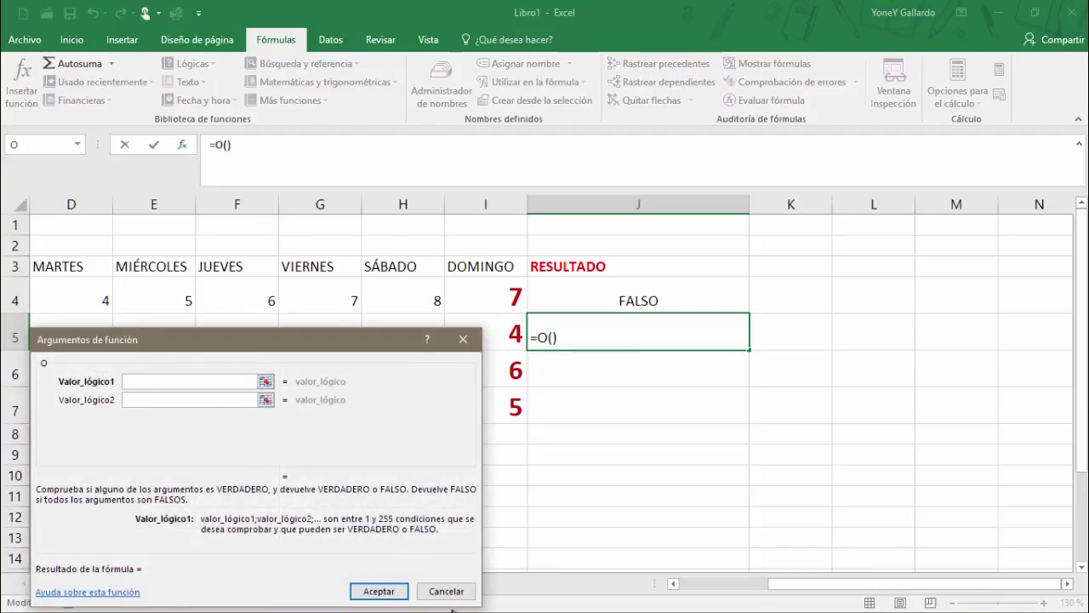
left_click(456, 592)
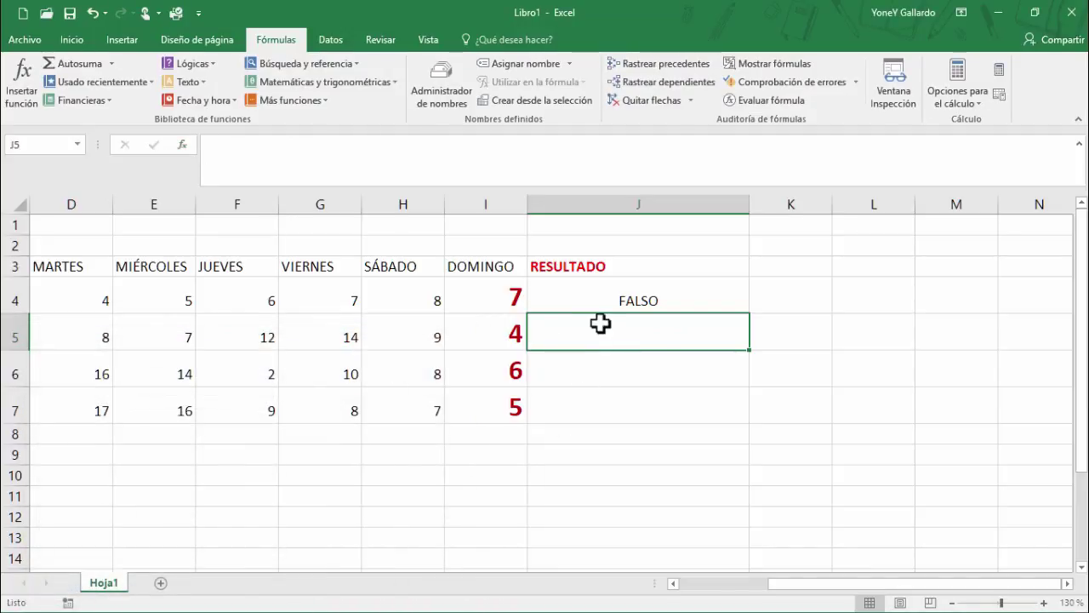
Step: Replace the Y function with O in the J4 formula, making it =O(I4>5;H4<5;G4>5)
left_click(610, 304)
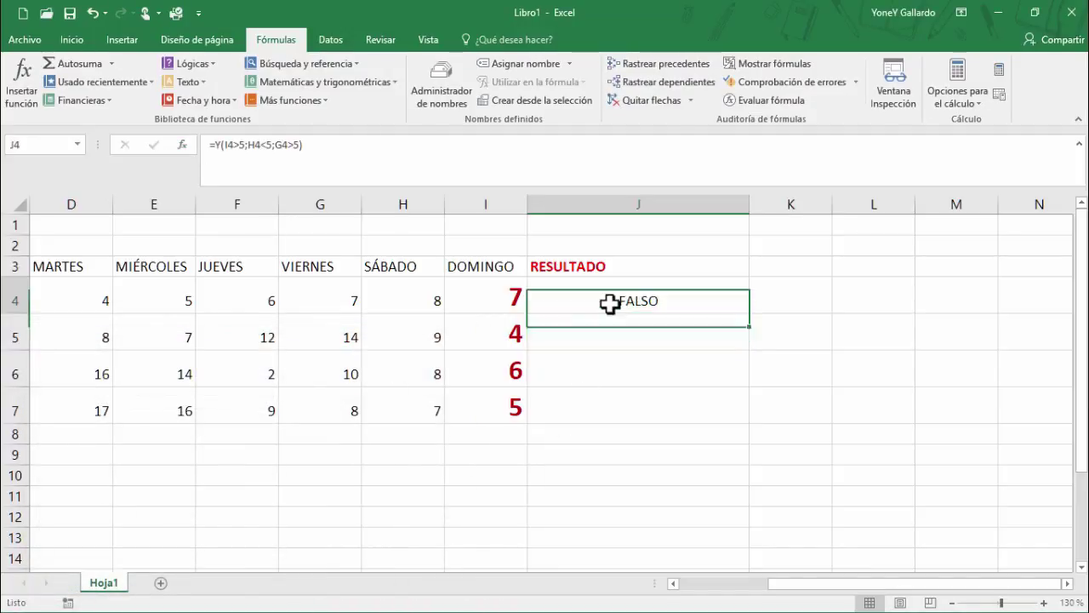
left_click(224, 144)
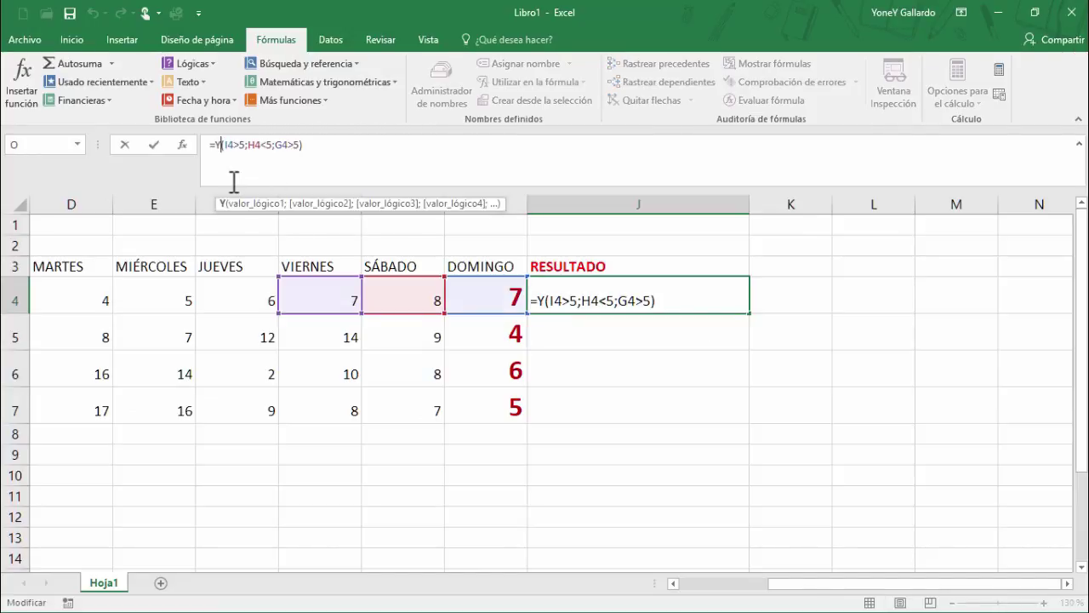
key("BackSpace")
type("O")
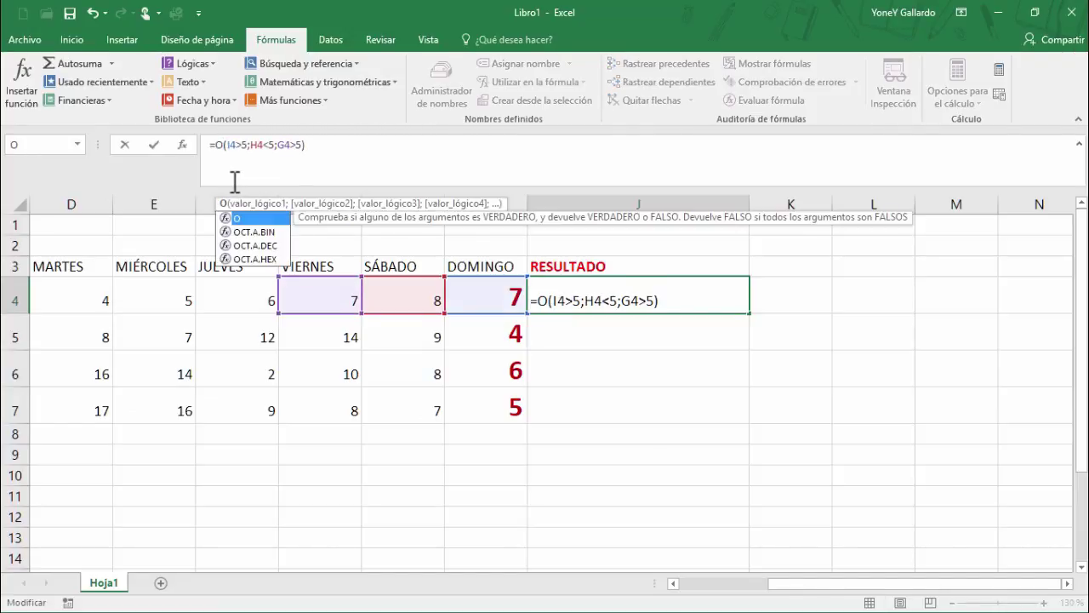
left_click(155, 146)
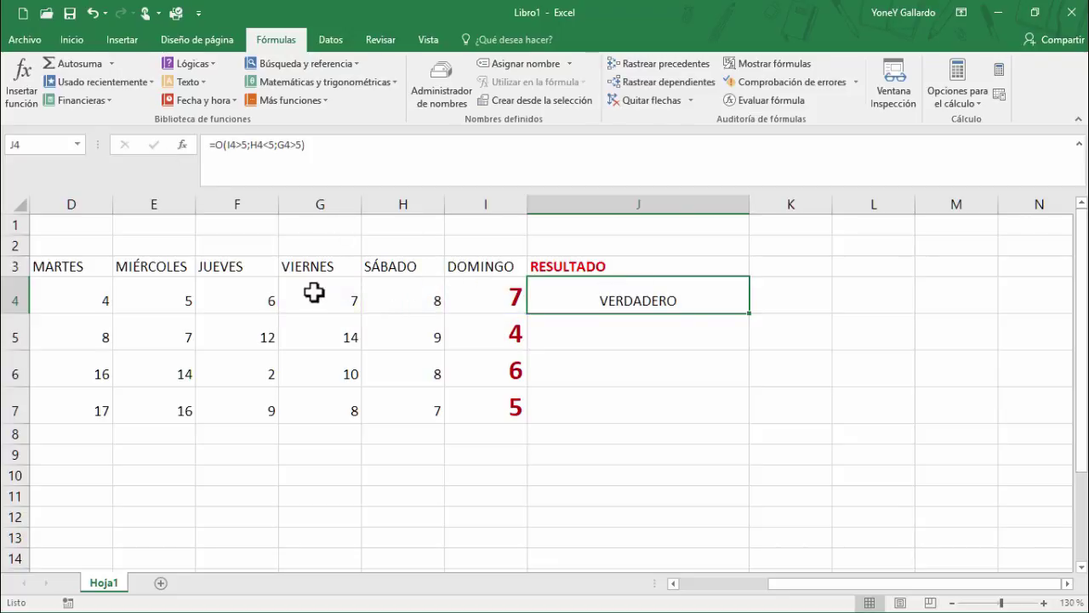
Step: Format the tested values in G4:I4 as bold with a dark red font colour
left_click_drag(315, 292, 477, 293)
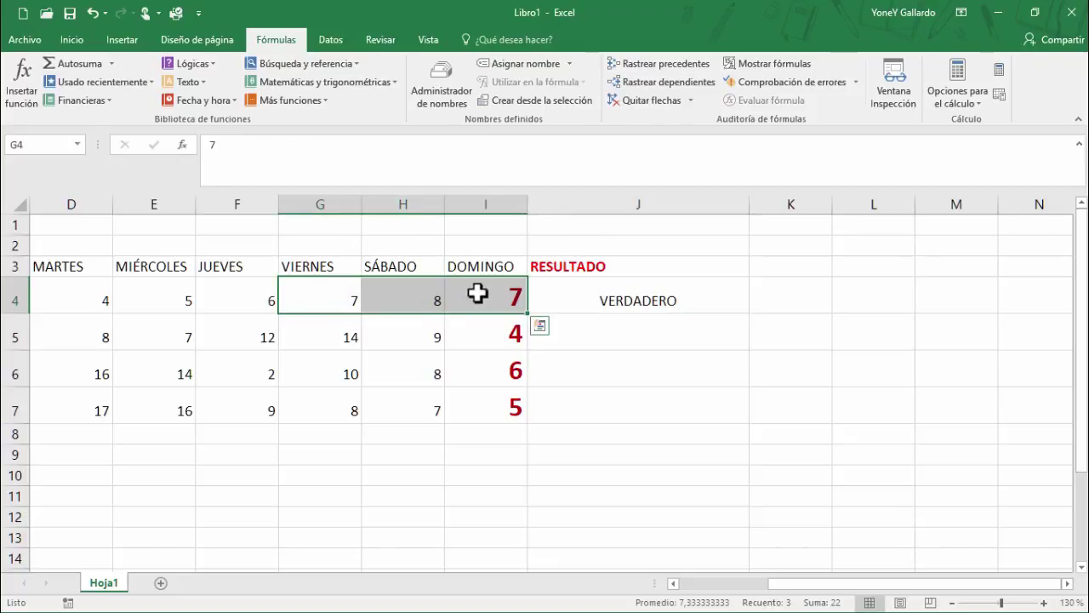
left_click(68, 40)
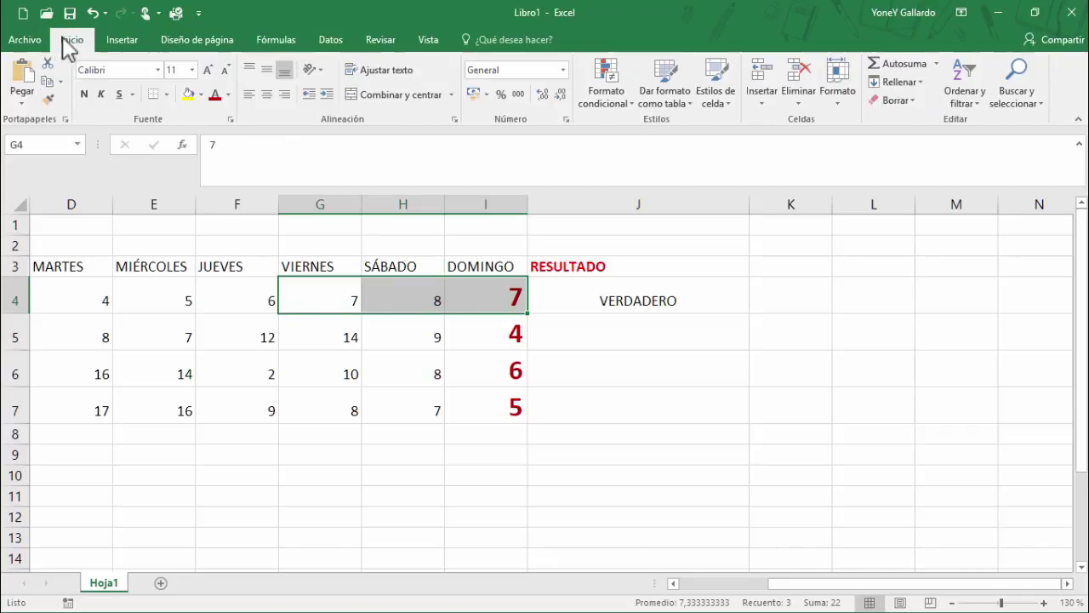
left_click(85, 94)
left_click(215, 95)
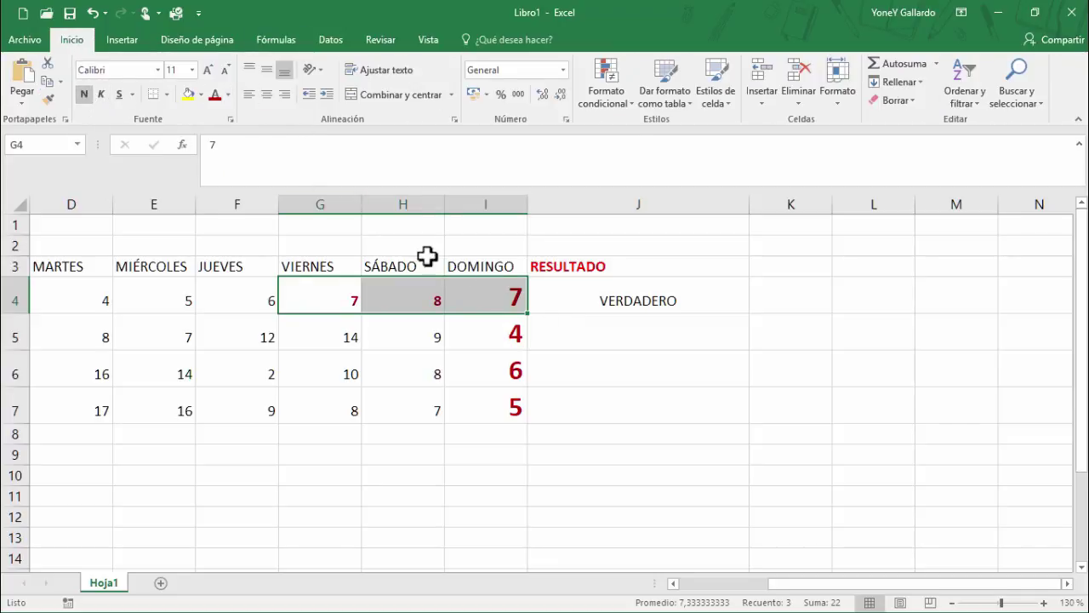
Step: Increase the font size of the tested values in G4:I4 to 20
left_click(592, 294)
left_click_drag(341, 298, 472, 294)
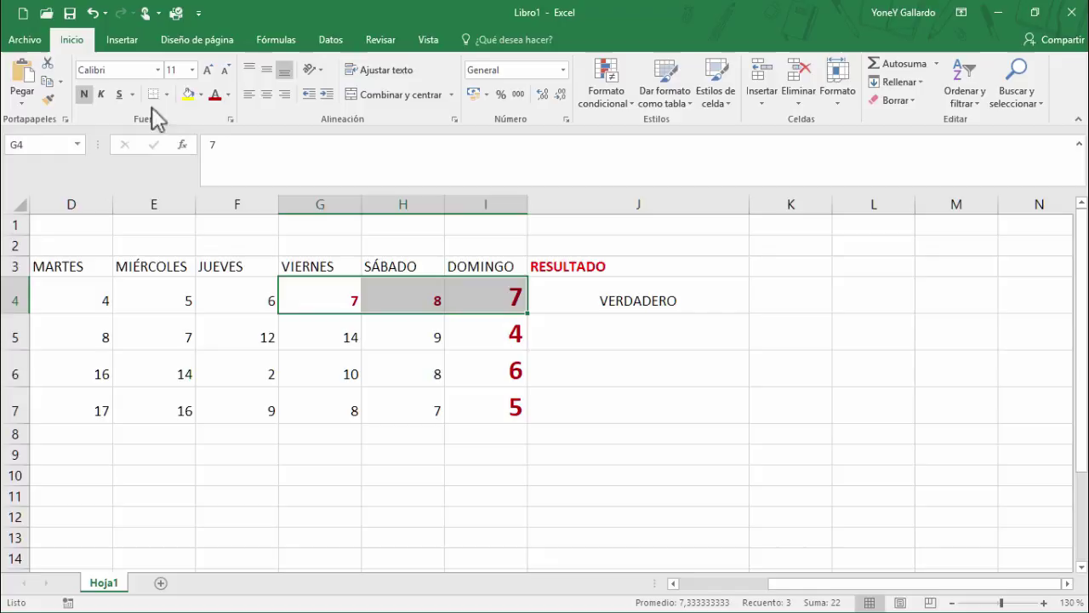
left_click(206, 69)
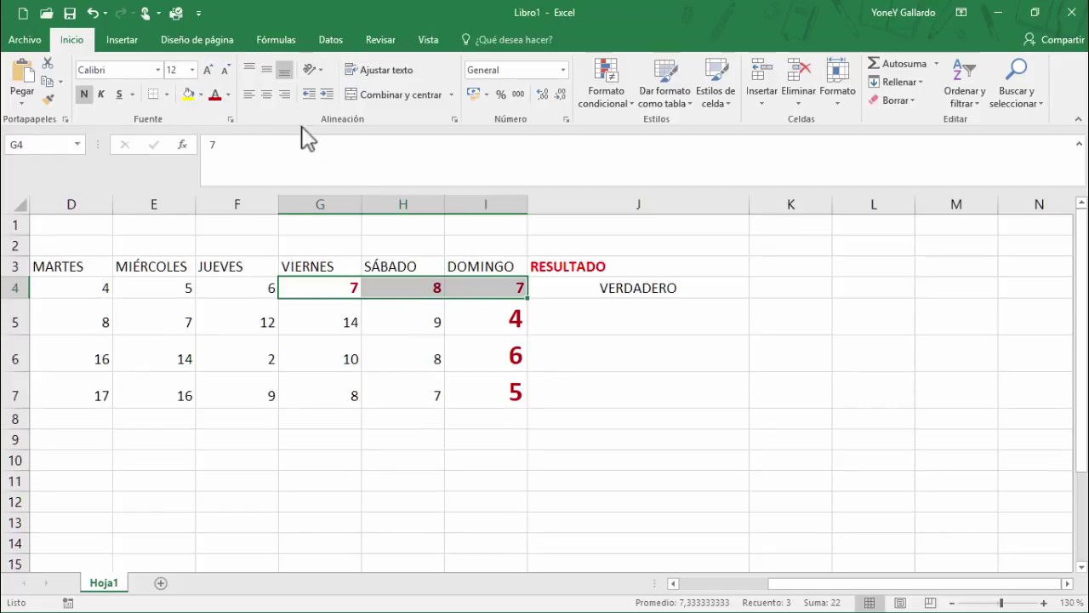
left_click(208, 69)
left_click(207, 70)
left_click(207, 70)
Step: Examine the values in G4, H4 and I4 against the three conditions of the O formula in J4
left_click(627, 299)
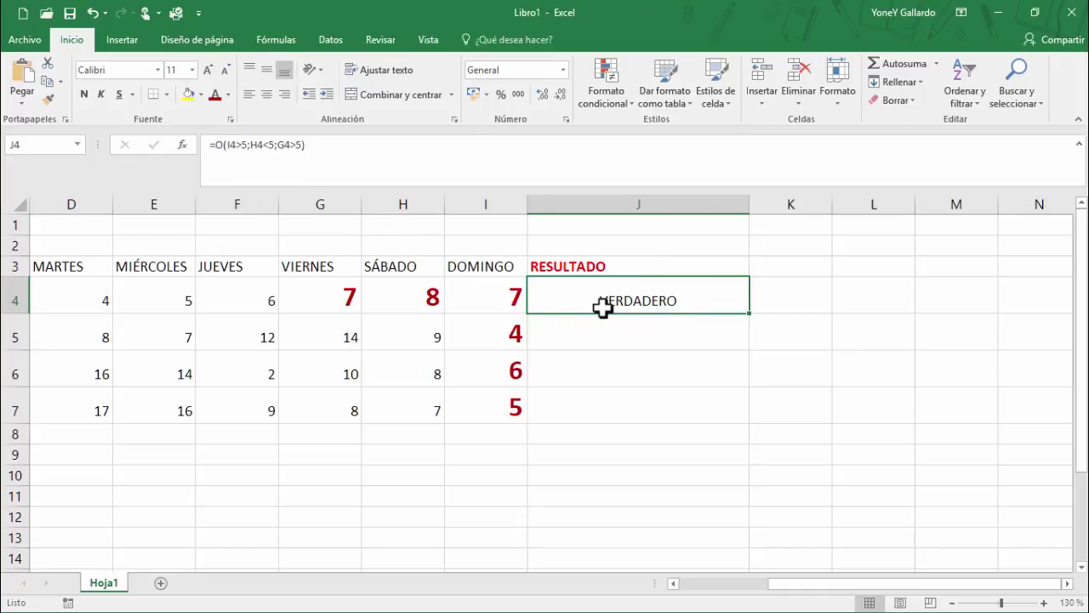
left_click(340, 290)
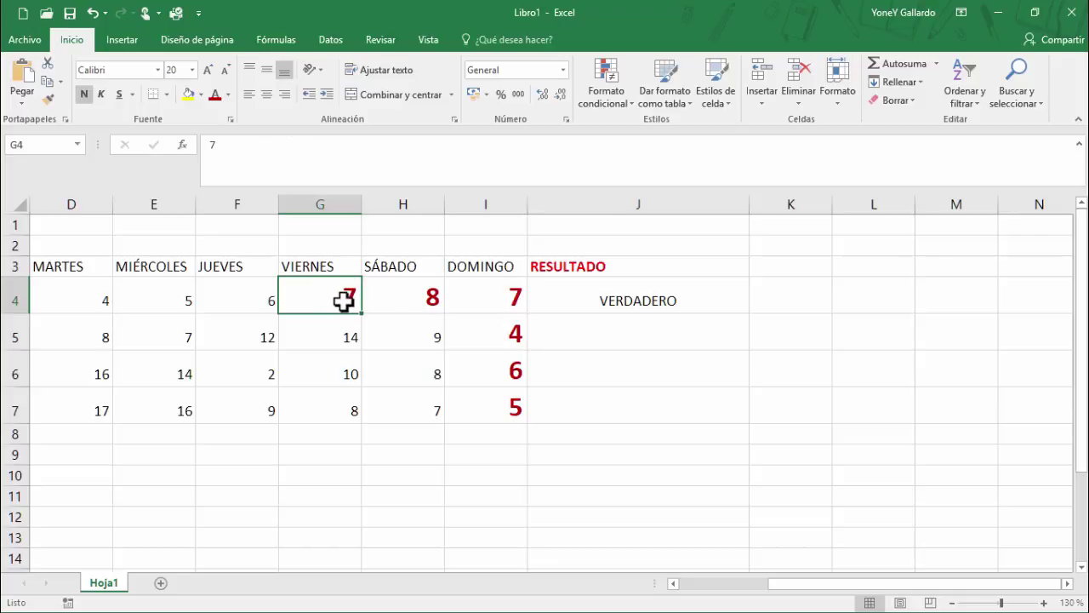
left_click(608, 290)
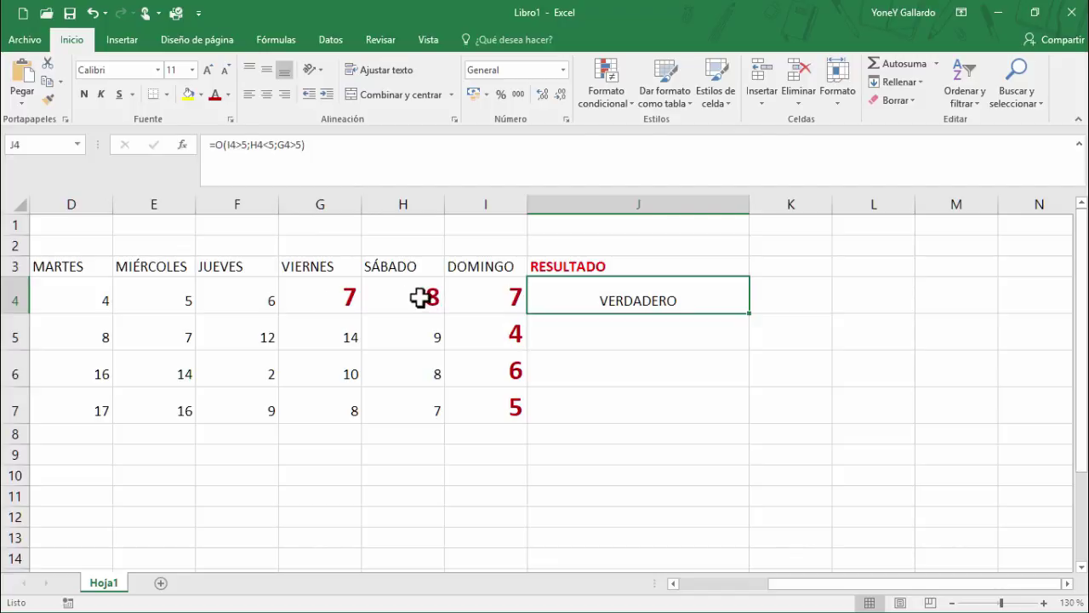
left_click(469, 297)
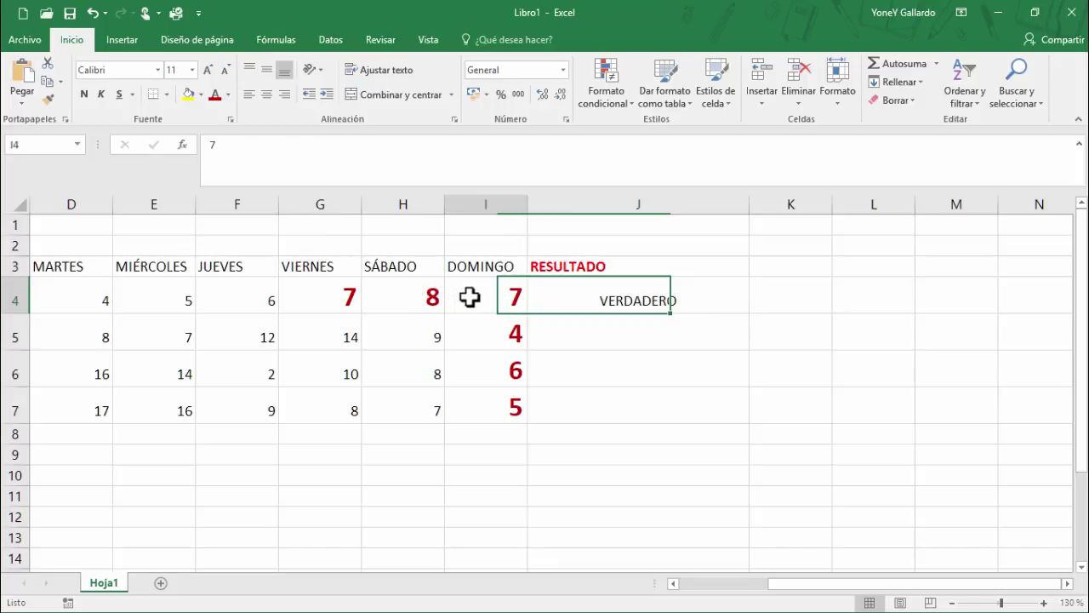
left_click(330, 296)
left_click(429, 295)
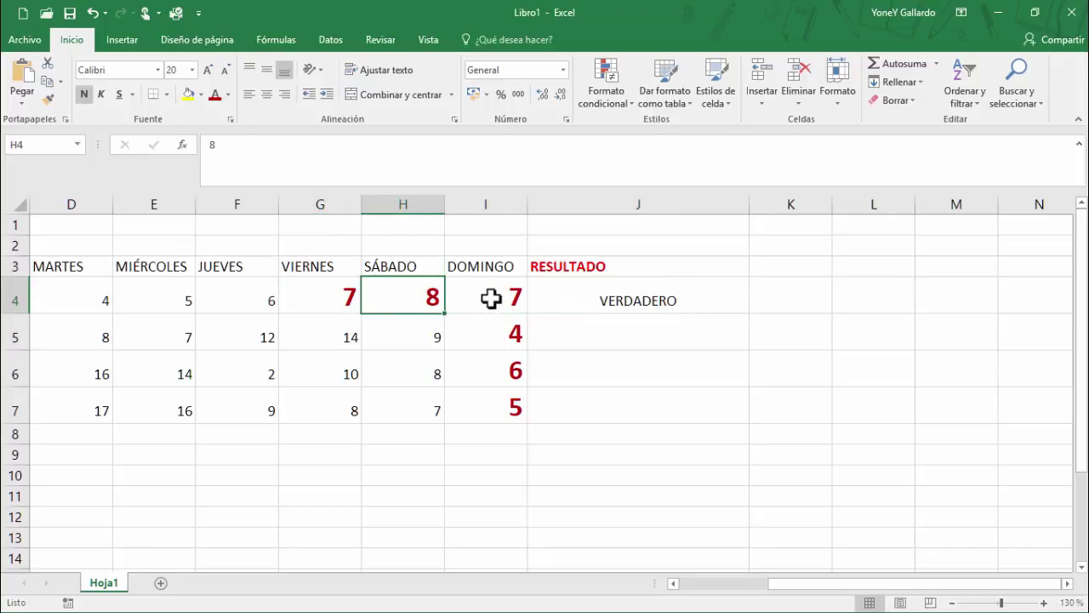
left_click(476, 297)
left_click(415, 294)
left_click(616, 297)
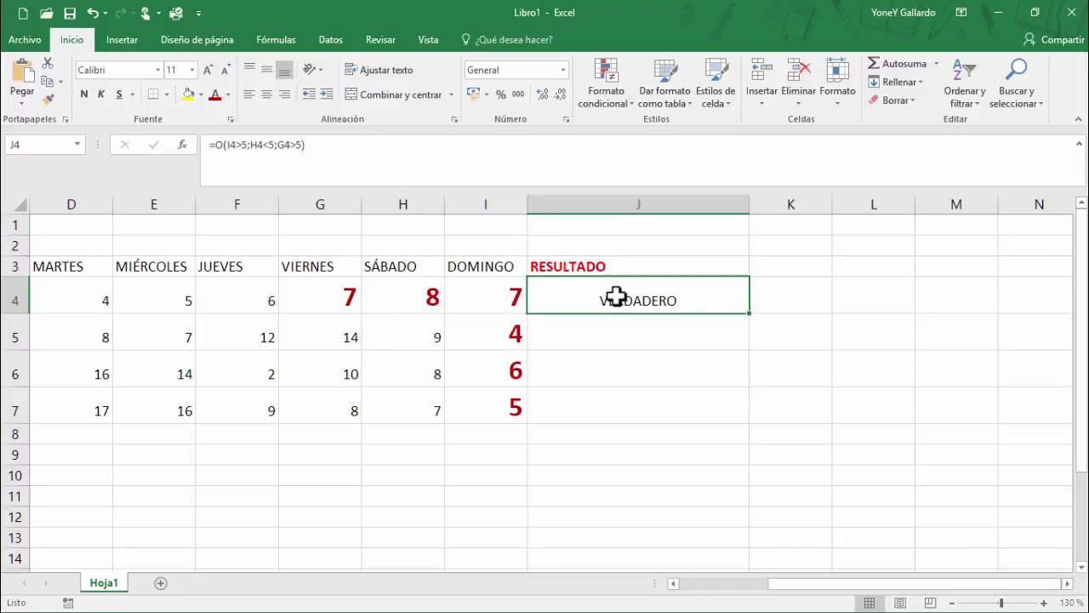
Step: Set the SÁBADO value in H4 to 3
left_click(412, 298)
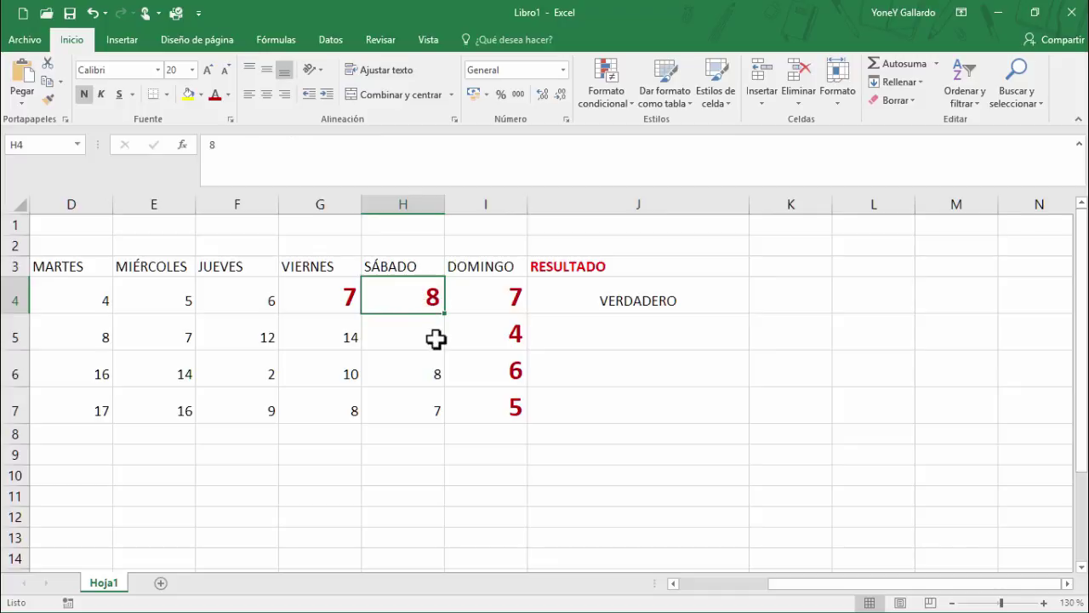
type("3")
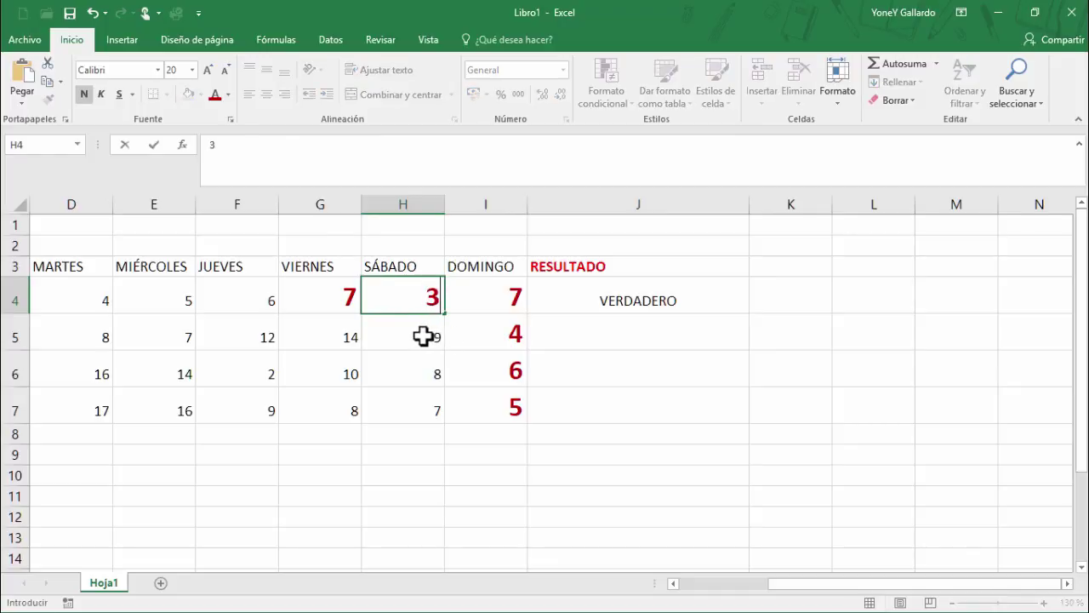
key("Return")
left_click(408, 290)
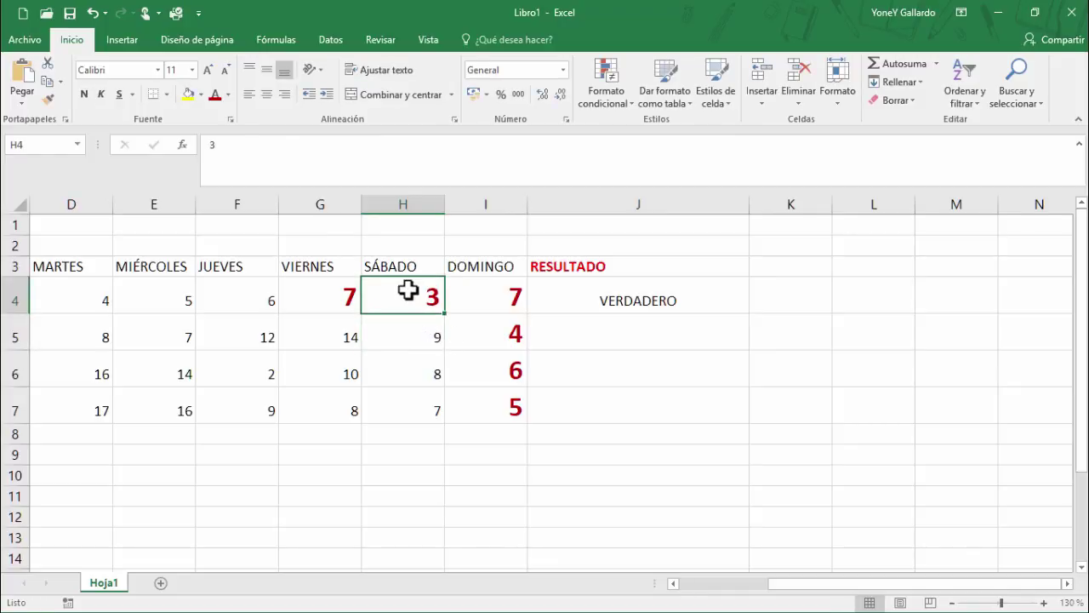
Step: Set the VIERNES value in G4 and the DOMINGO value in I4 to 3
left_click(342, 298)
type("3")
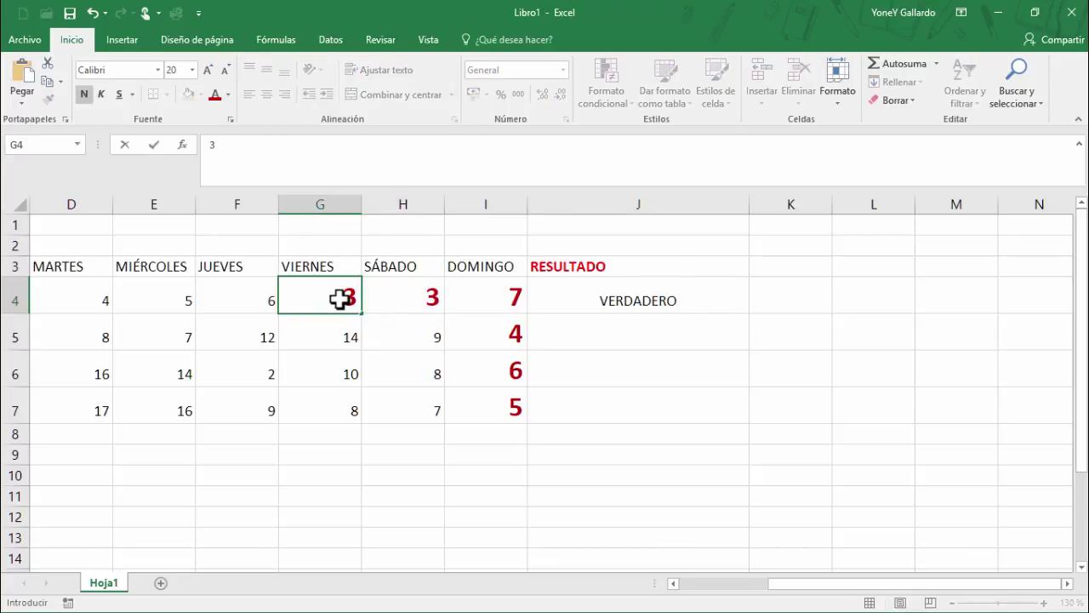
key("Return")
key("Right")
key("Right")
key("Up")
type("3")
key("Return")
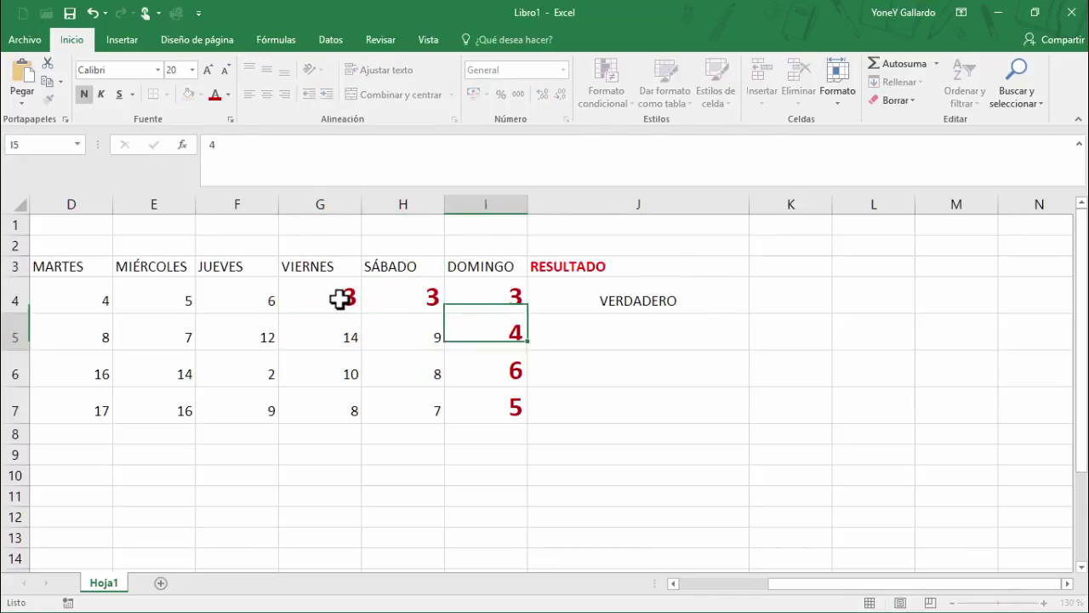
Step: Check which of the new G4:I4 values meet the conditions of the O formula in J4
left_click(613, 304)
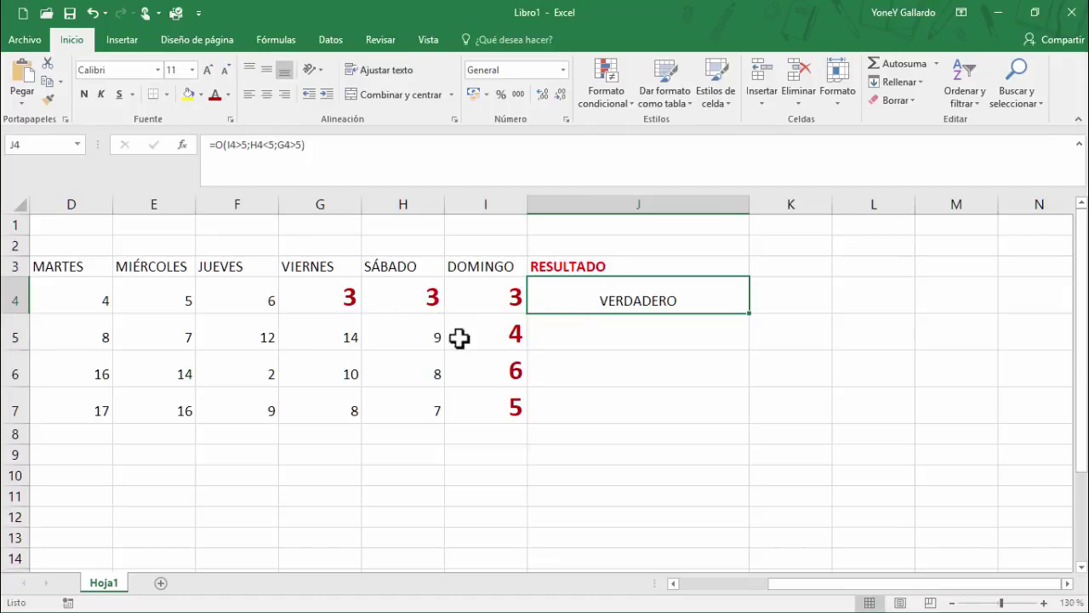
left_click(417, 296)
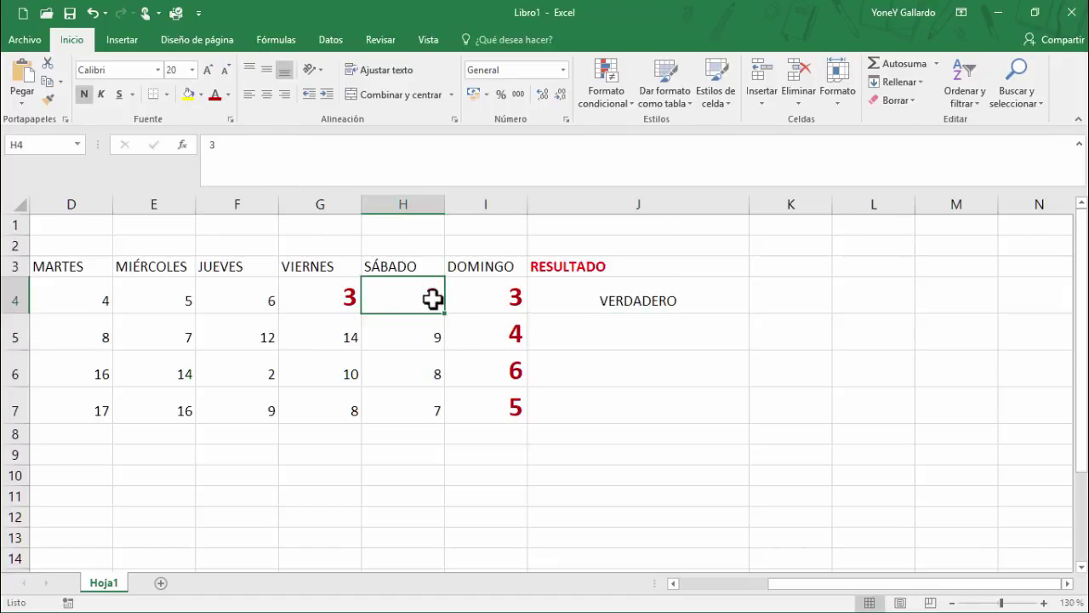
left_click(505, 299)
left_click(337, 297)
left_click(429, 299)
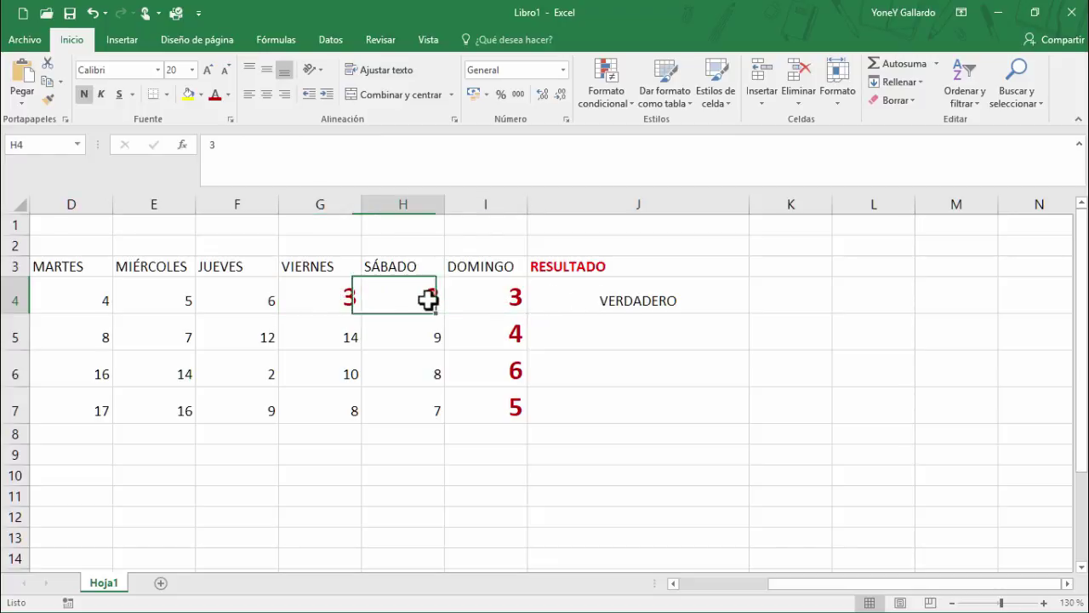
Step: Set the SÁBADO value in H4 to 8 to test the O formula in J4
left_click(606, 298)
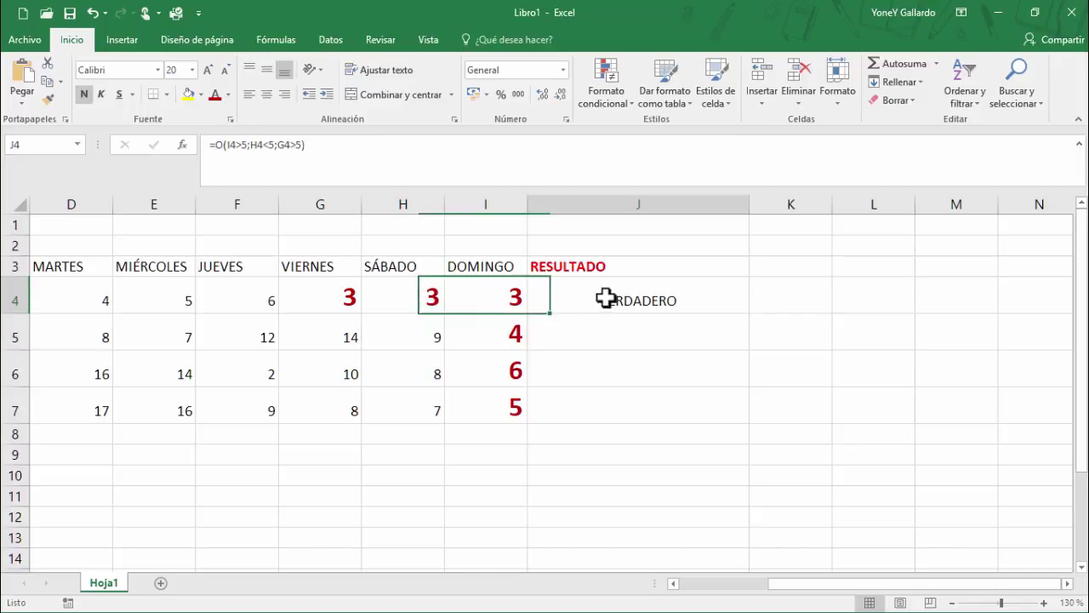
left_click(428, 297)
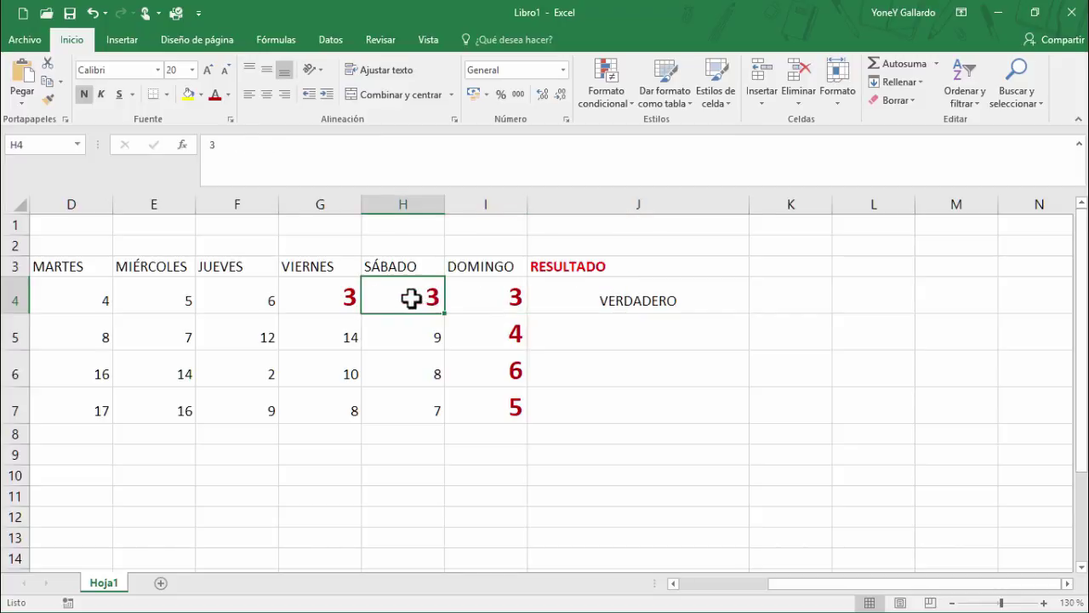
type("8")
key("Return")
left_click(411, 297)
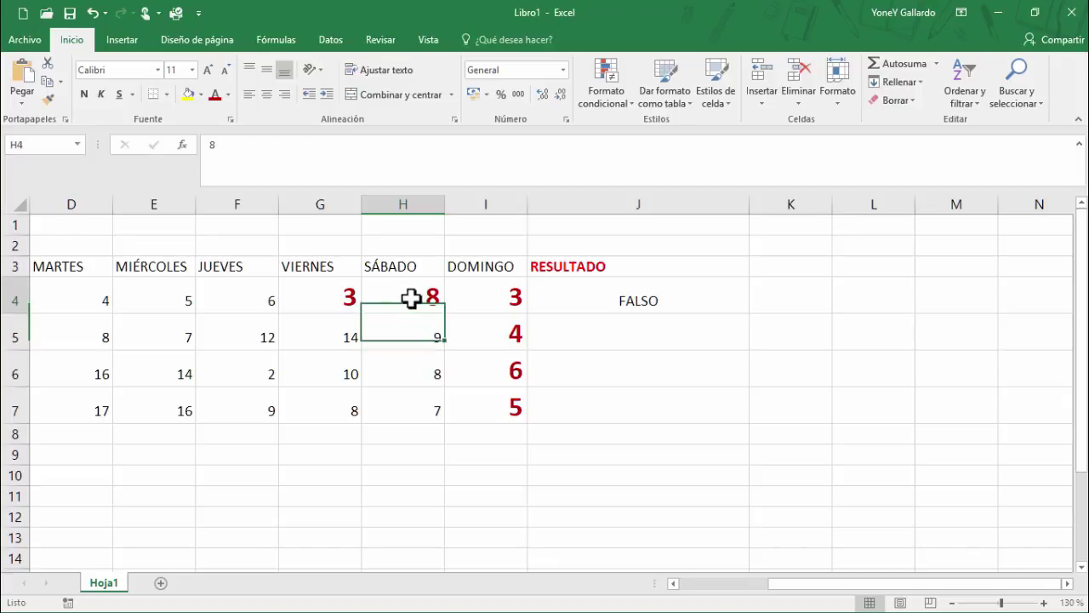
Step: Compare the values in G4:I4 with the result in J4 and set the DOMINGO value in I4 to 8
left_click(346, 296)
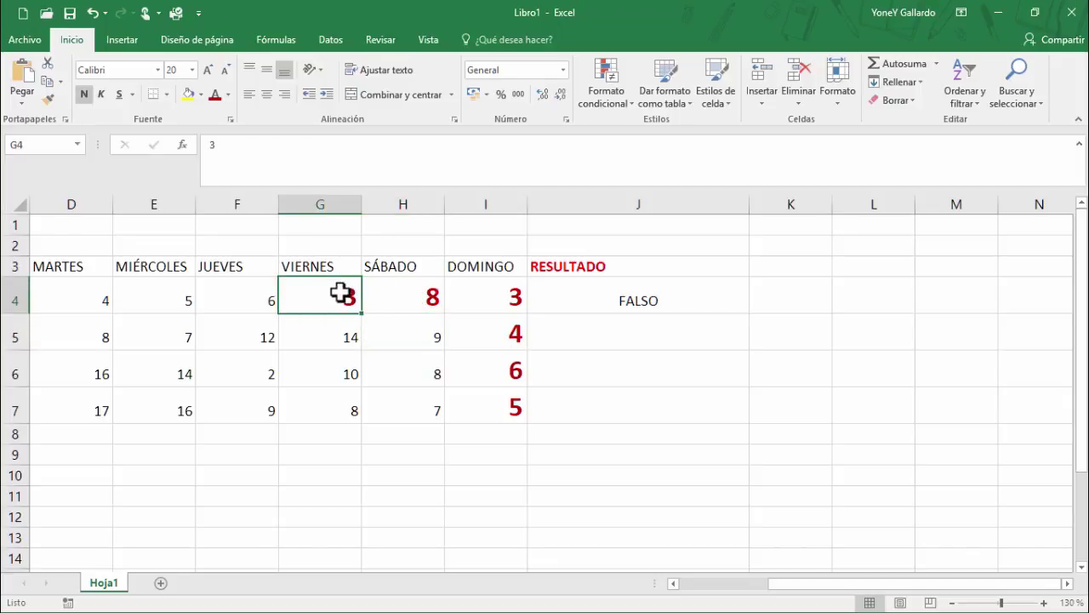
left_click(434, 297)
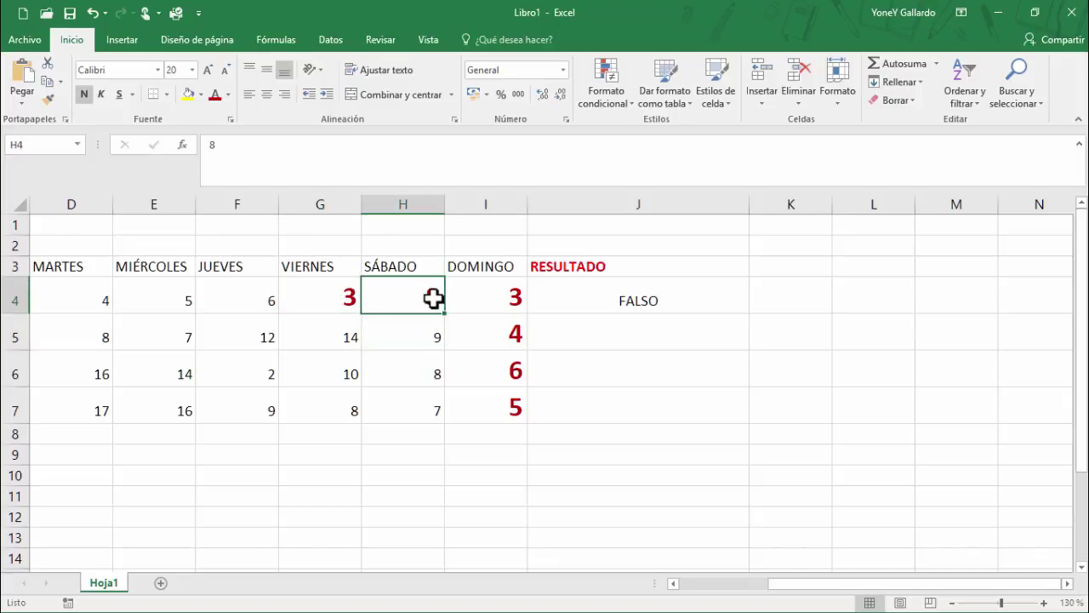
left_click(508, 294)
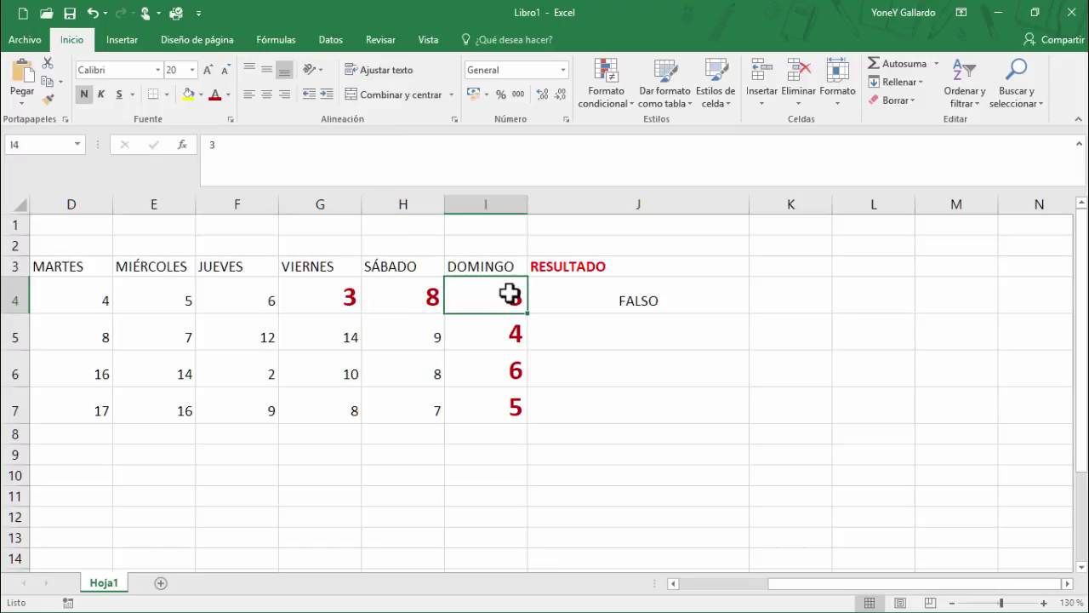
left_click_drag(349, 300, 489, 301)
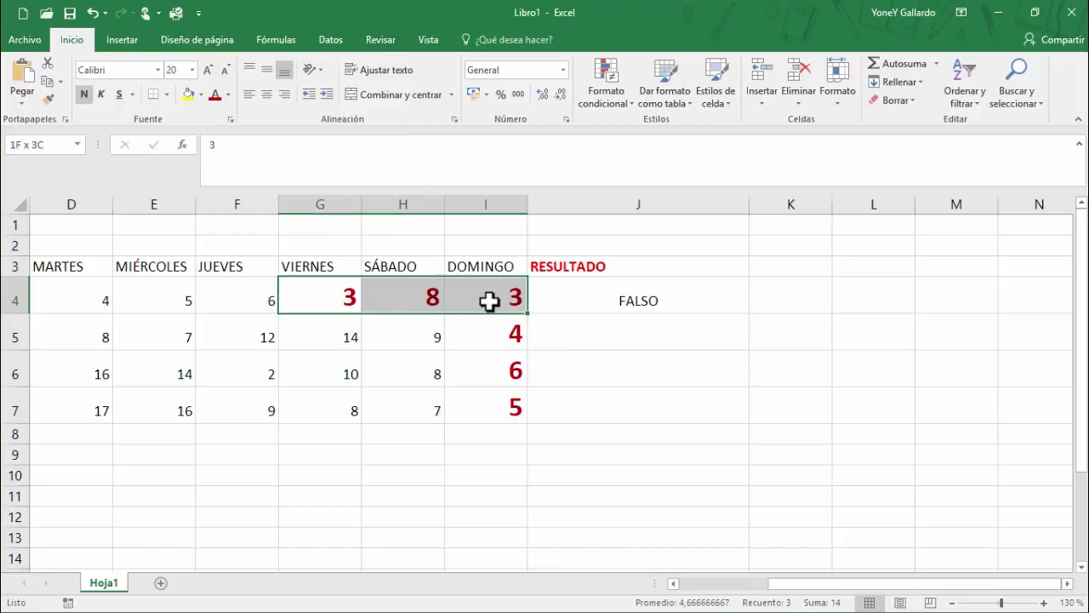
left_click(627, 304)
left_click(496, 305)
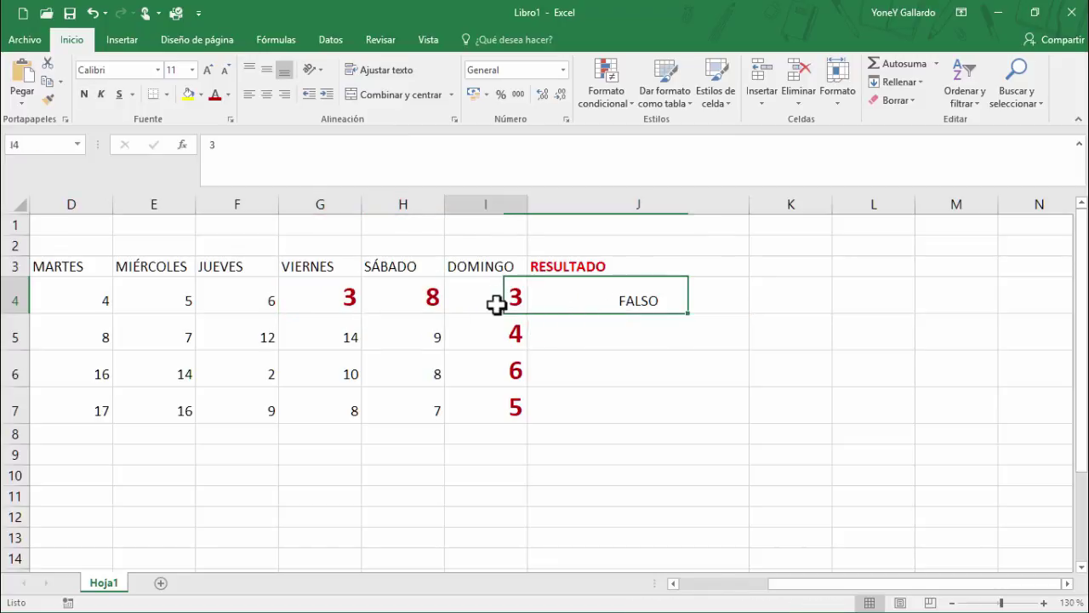
type("8")
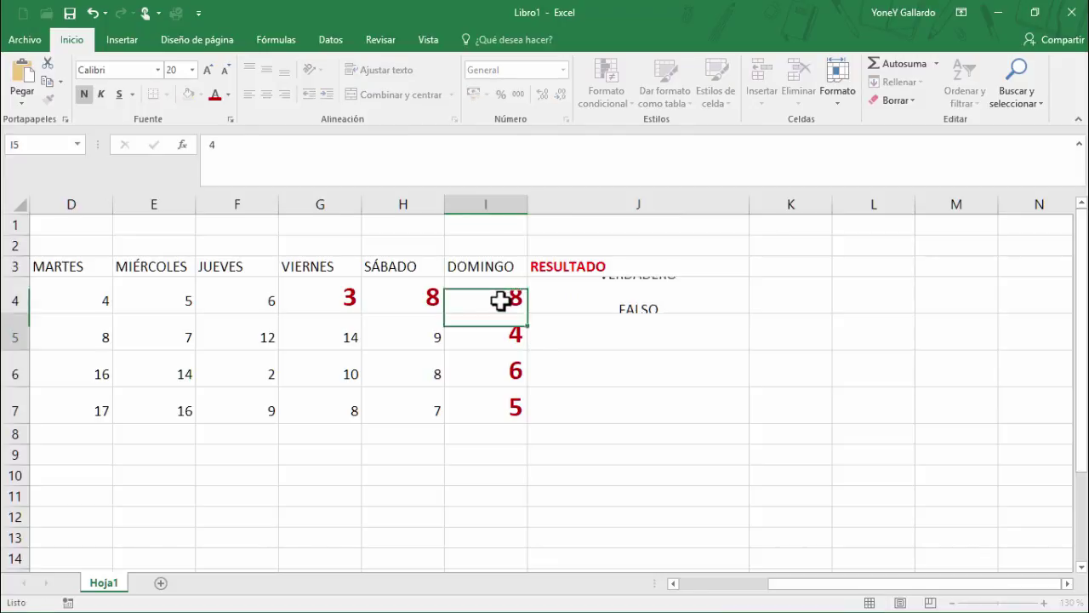
key("Return")
Step: Review the O formula in J4 and cut its entire text, leaving the cell empty
left_click(631, 298)
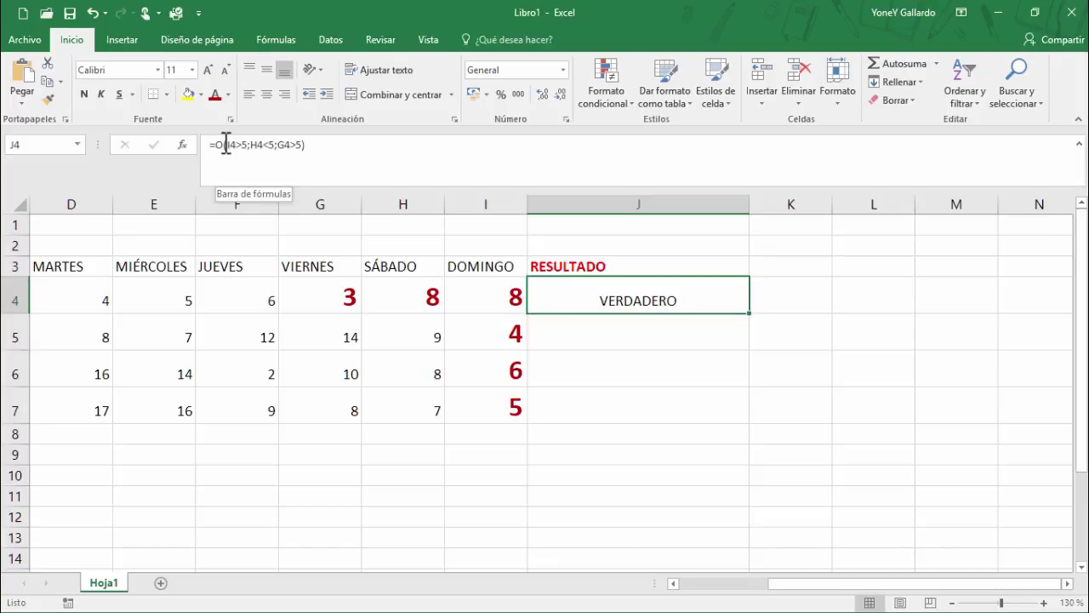
left_click(328, 150)
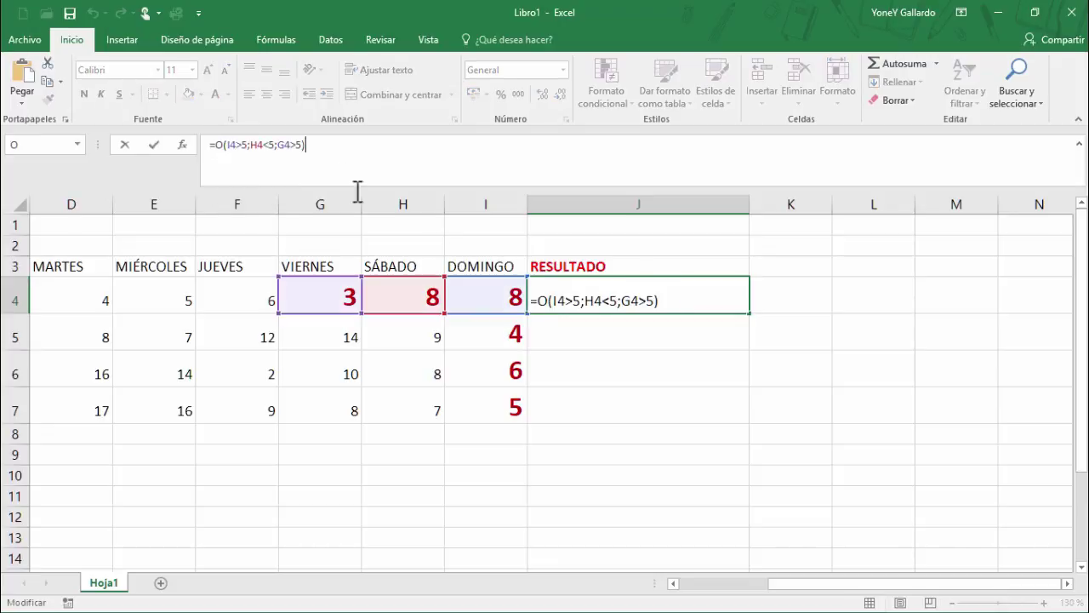
left_click(642, 297)
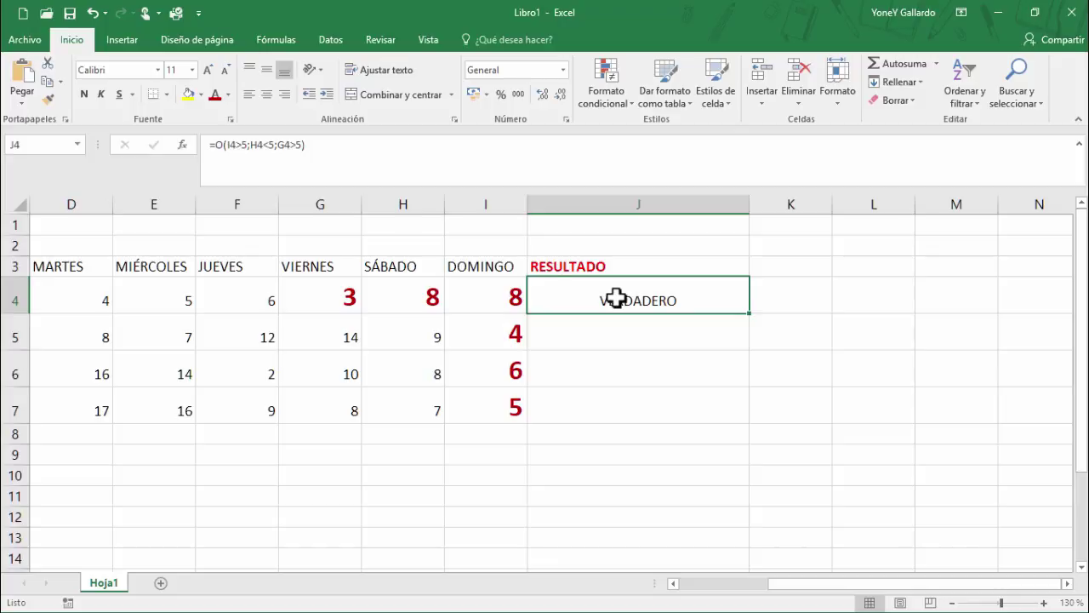
left_click_drag(325, 147, 218, 147)
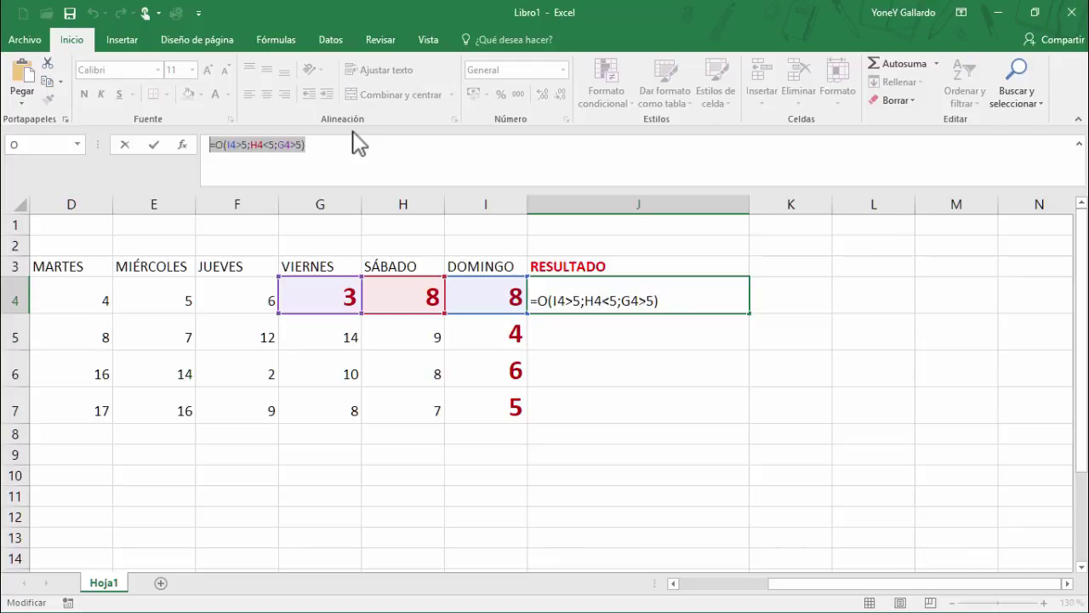
key("ctrl+x")
key("Return")
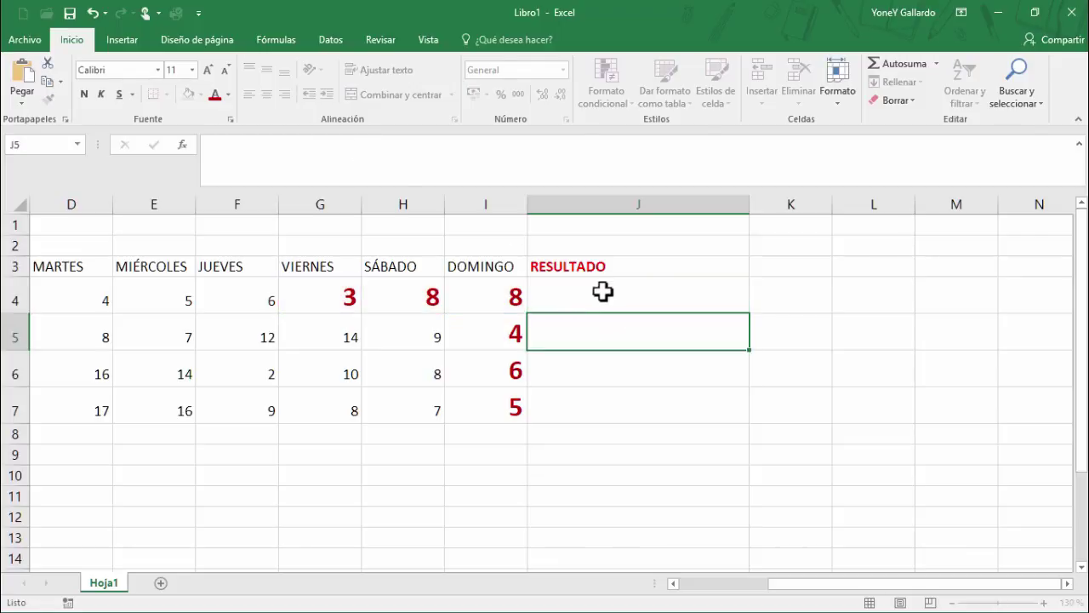
Step: Insert the logical function SI in J4 and reposition its arguments dialog
left_click(598, 288)
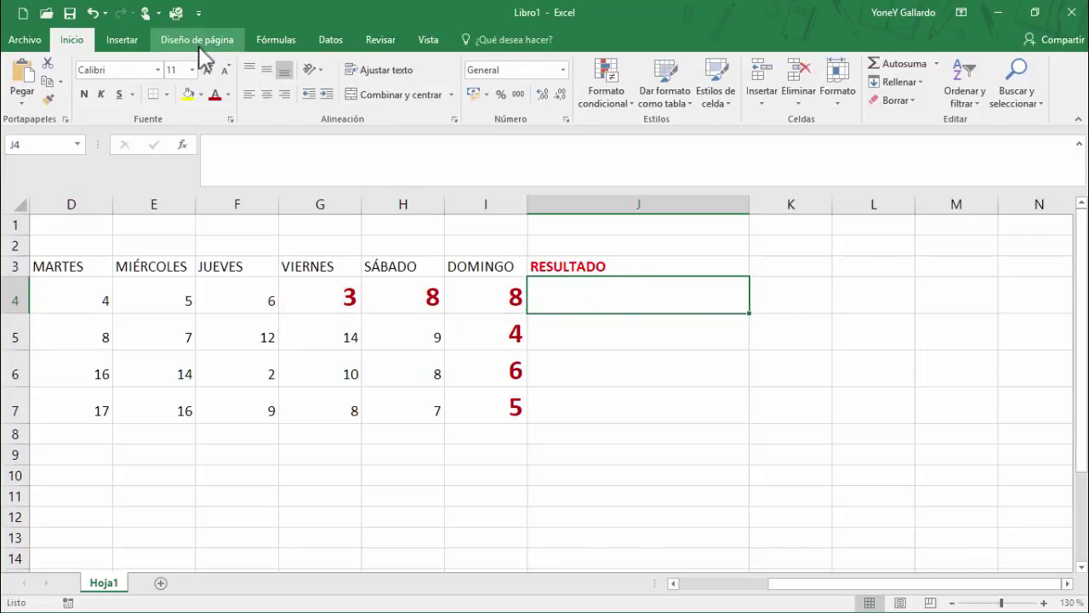
left_click(276, 40)
left_click(211, 65)
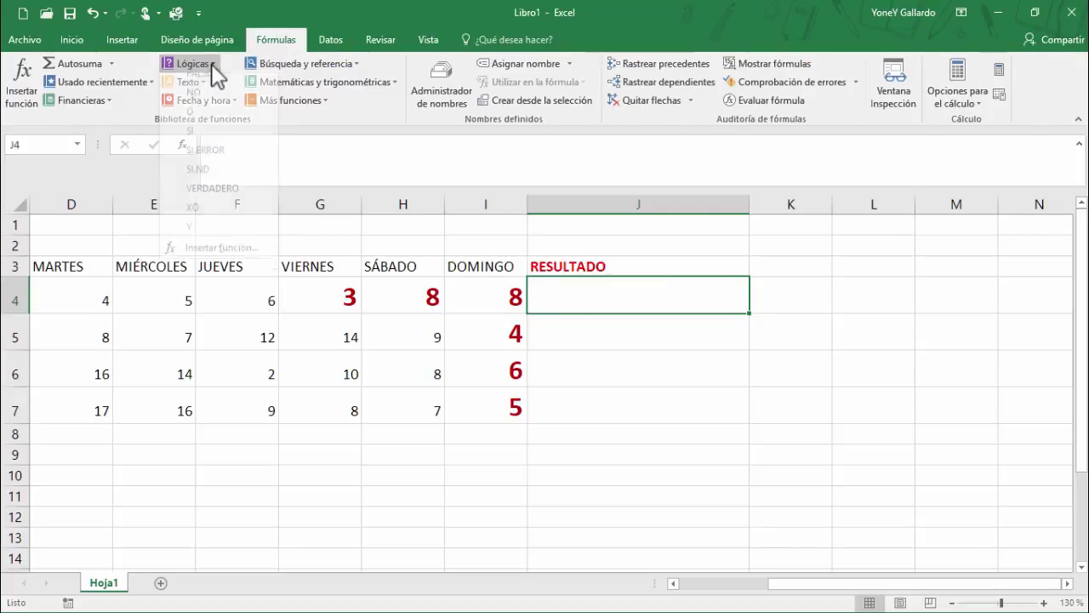
left_click(202, 143)
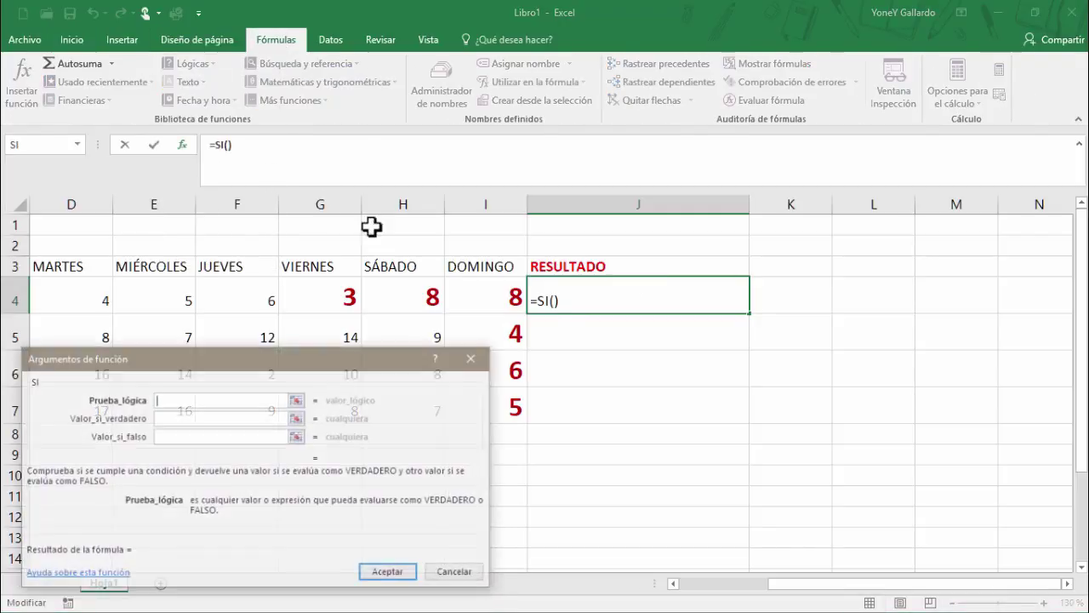
left_click_drag(330, 368, 339, 305)
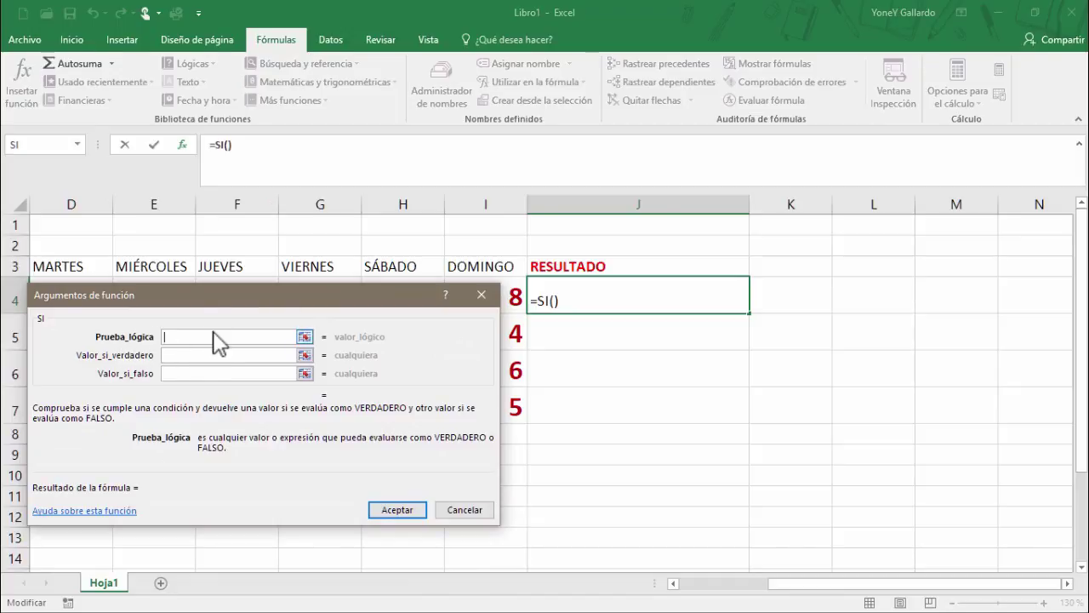
Step: Paste the cut formula as the Prueba_lógica argument and remove its leading equals sign, leaving O(I4>5;H4<5;G4>5)
key("ctrl+v")
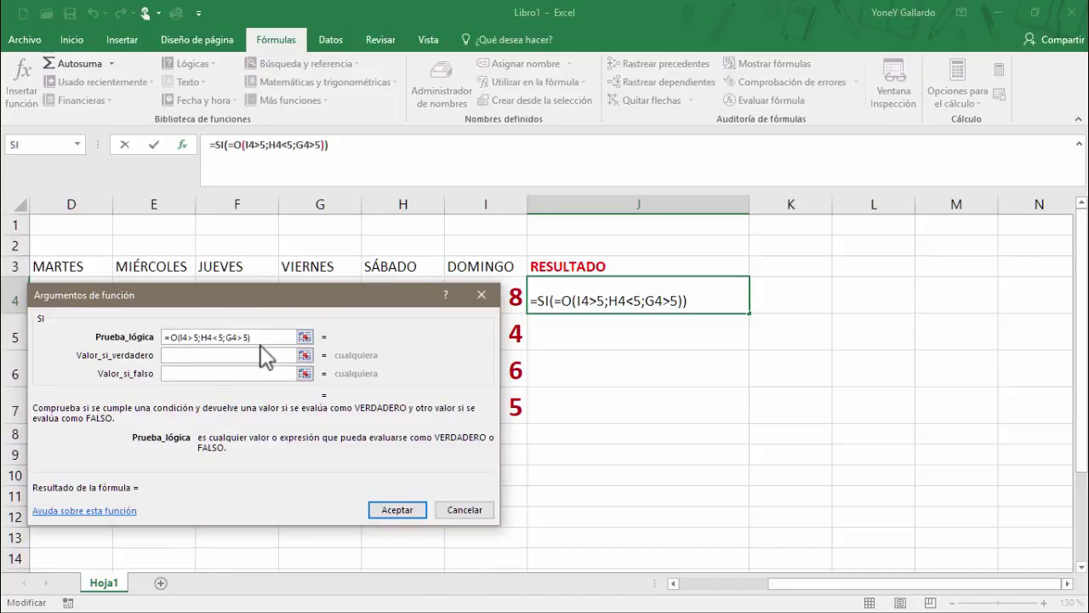
left_click(237, 356)
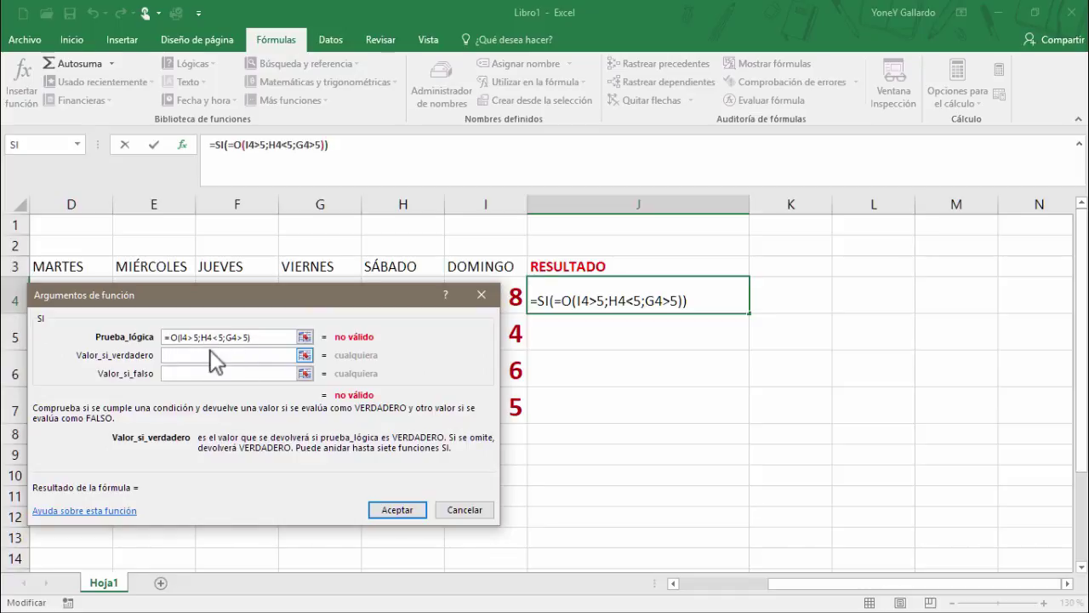
left_click(173, 336)
key("BackSpace")
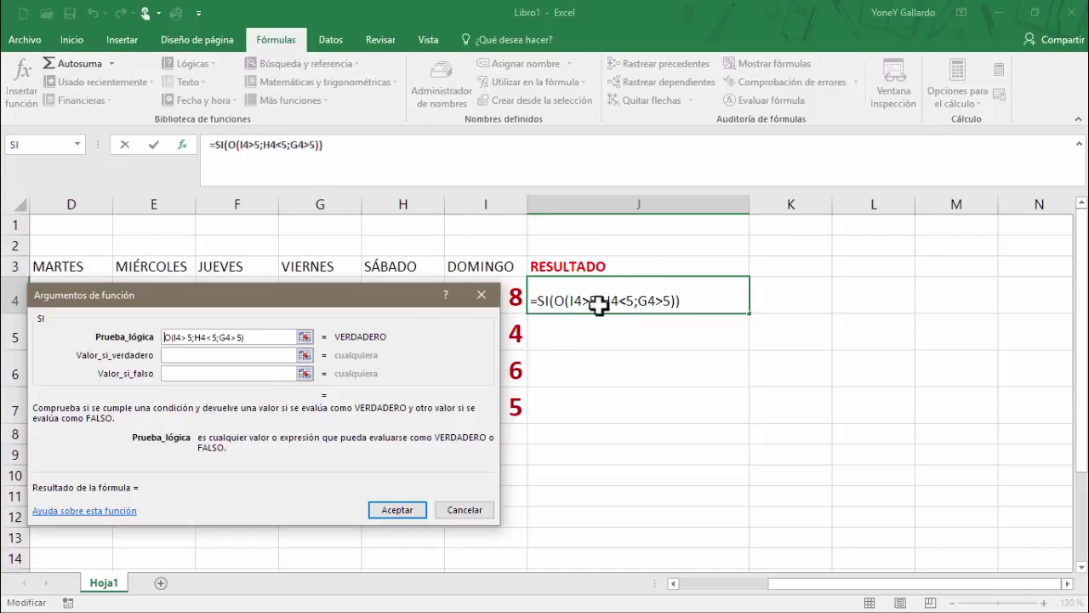
Step: Set Valor_si_verdadero to "EXCELENTE" and Valor_si_falso to "MUY MAL", and accept the SI function
left_click(240, 354)
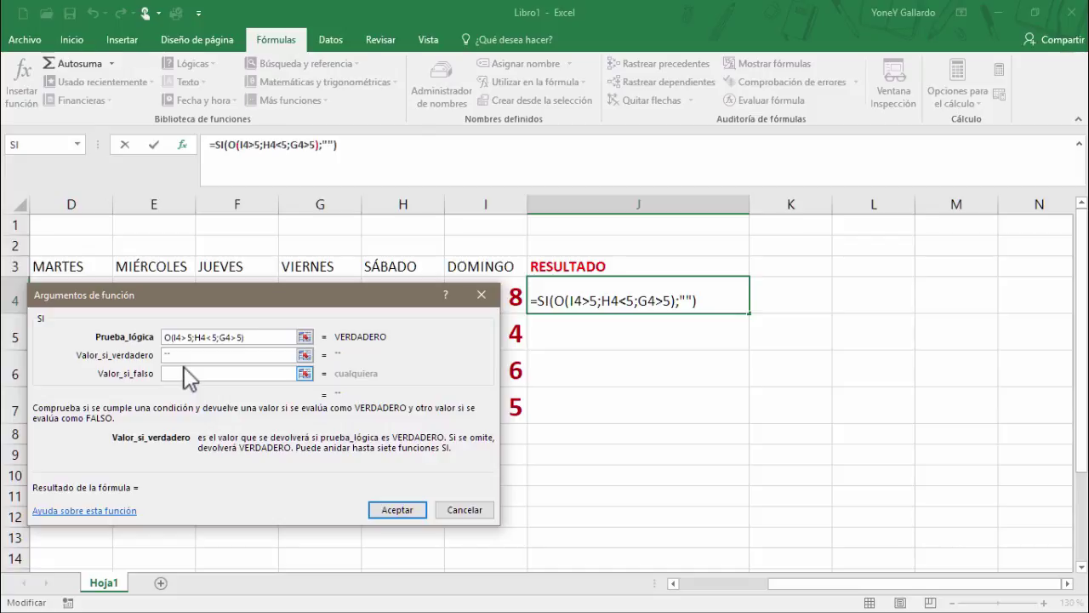
type("EXCELENTE")
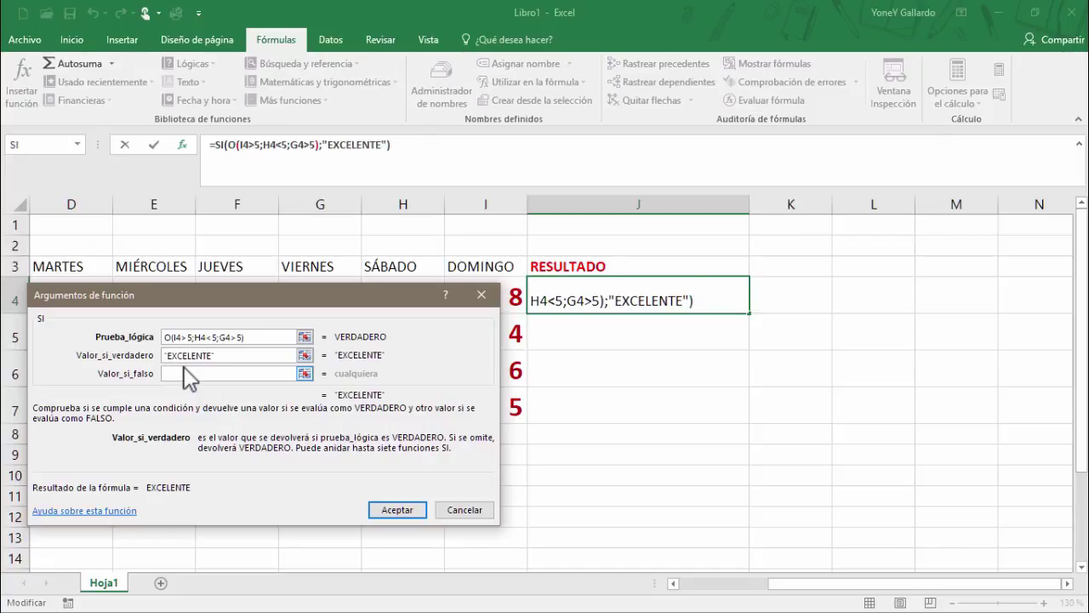
left_click(201, 375)
type("\"\"")
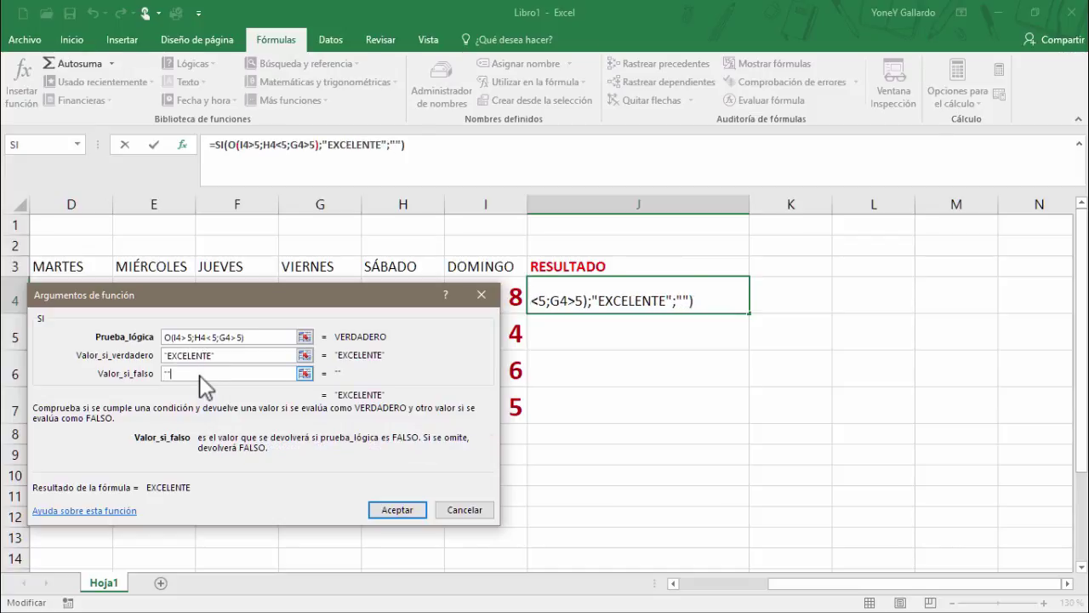
type("MUY MAL")
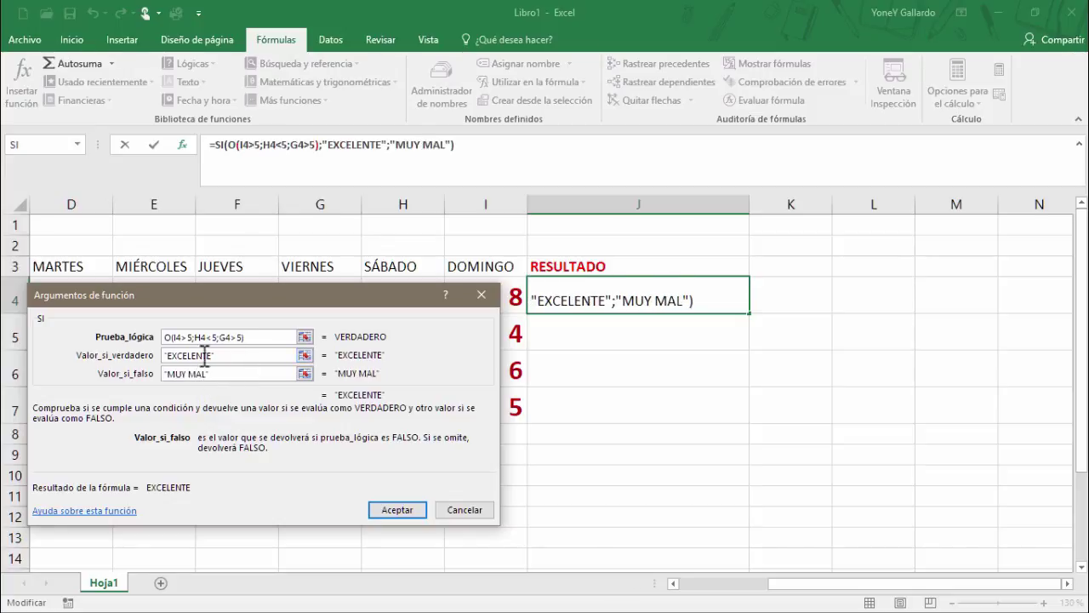
left_click(398, 512)
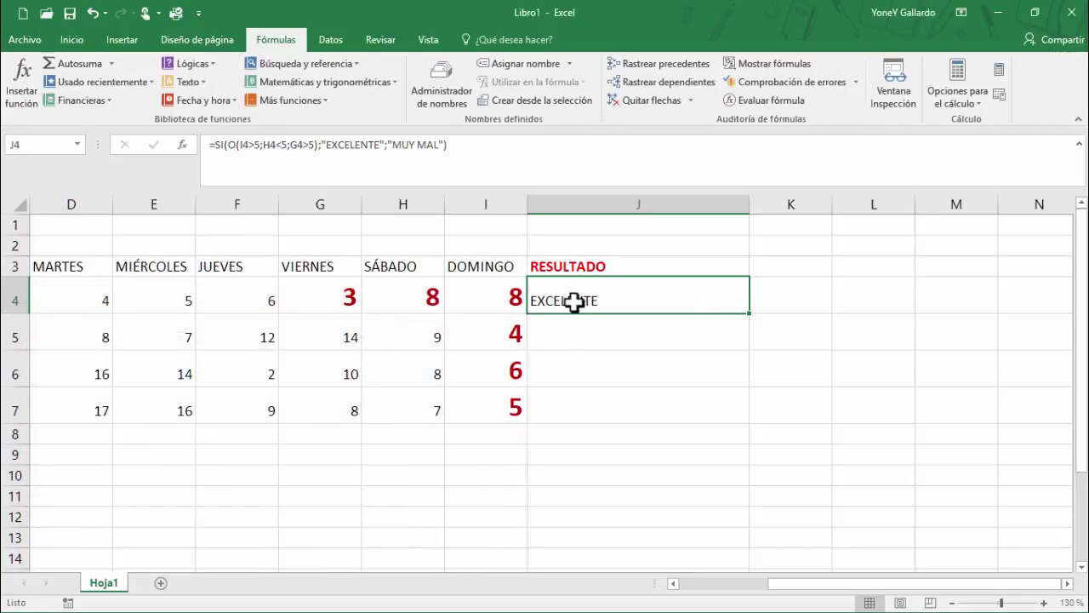
Step: Set the SÁBADO value in H4 to 1 and check the SI result in J4
left_click_drag(345, 301, 464, 300)
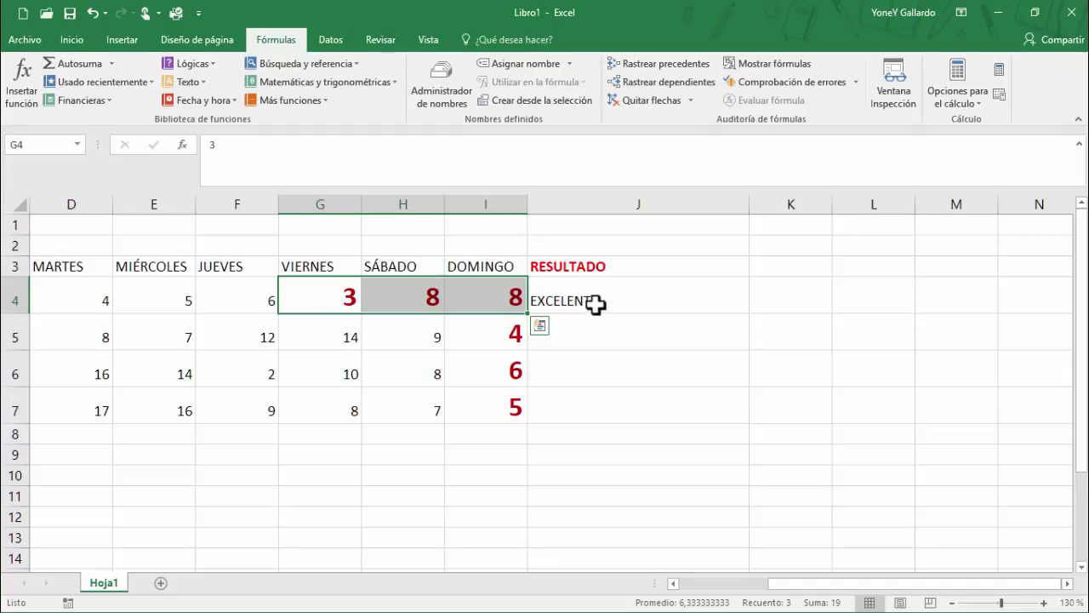
left_click(421, 306)
type("1")
key("Return")
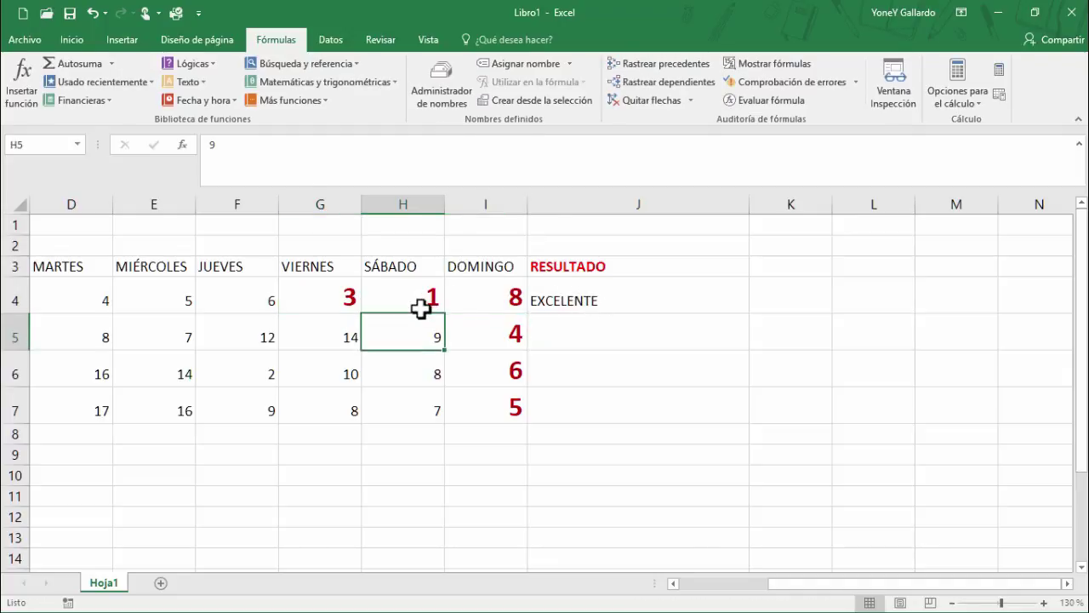
left_click(425, 304)
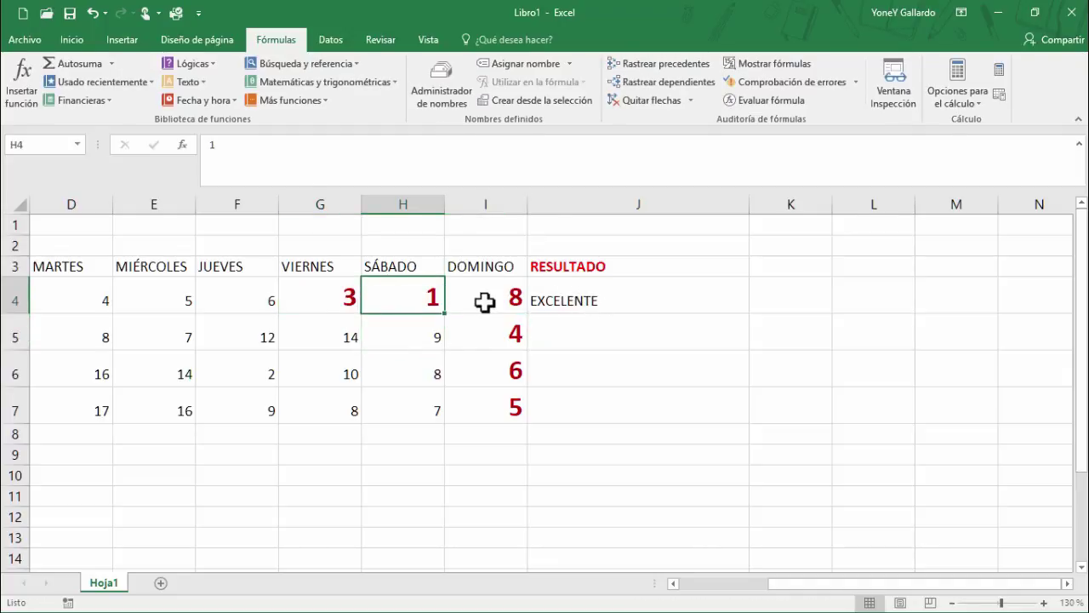
left_click(563, 296)
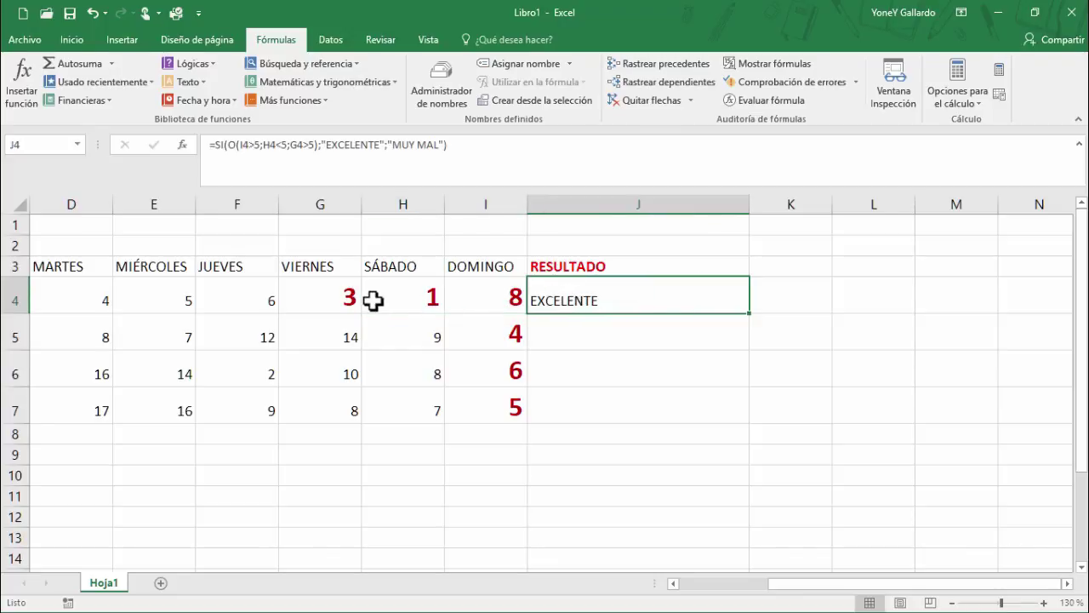
Step: Set the VIERNES value in G4 to 9 and check the SI result in J4
left_click(333, 296)
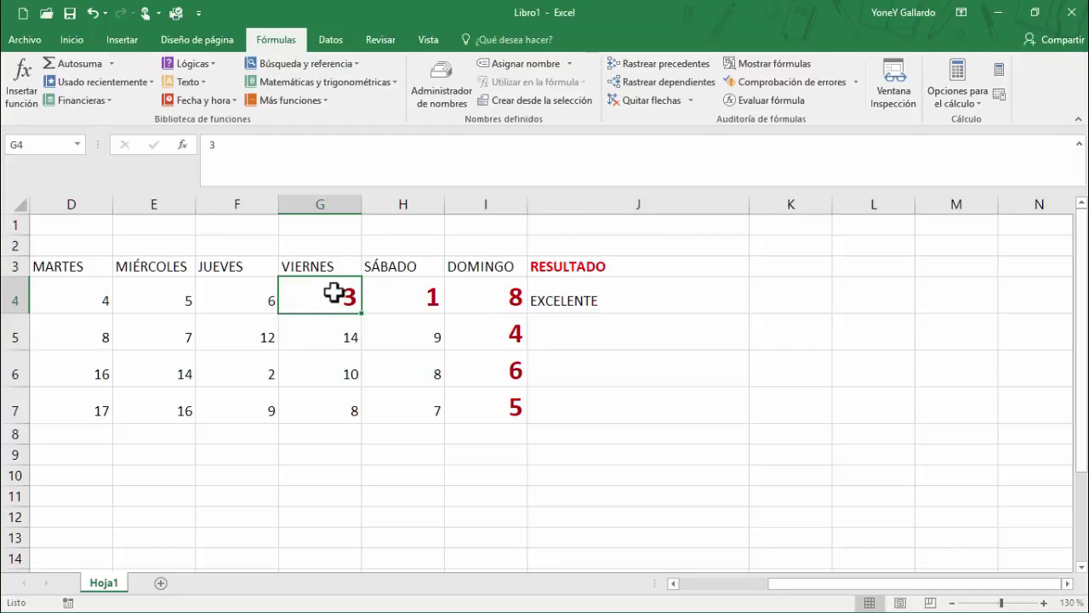
type("9")
key("Return")
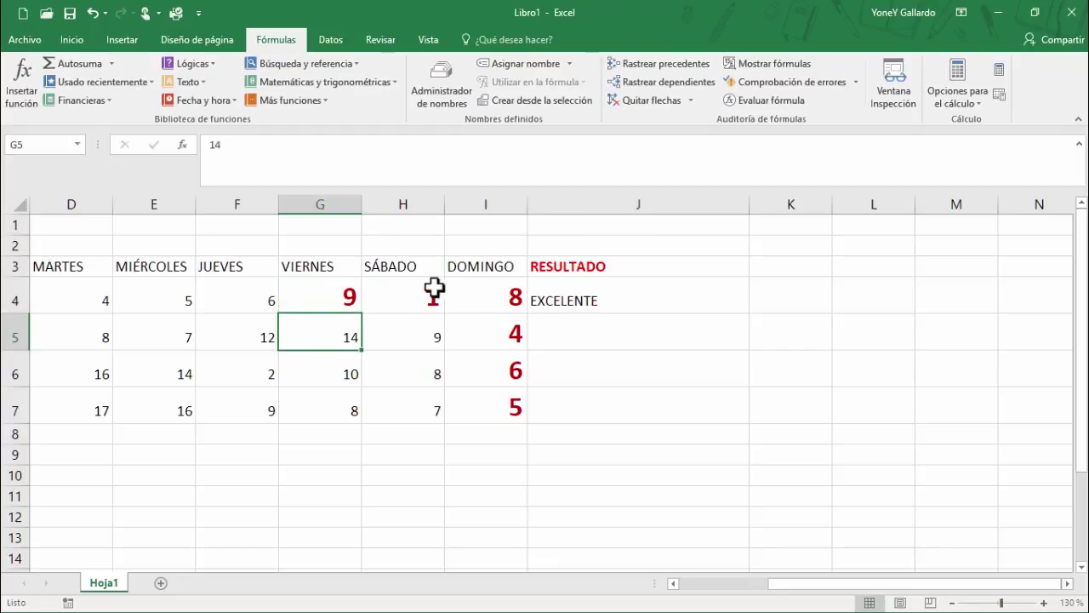
left_click(431, 301)
left_click(568, 305)
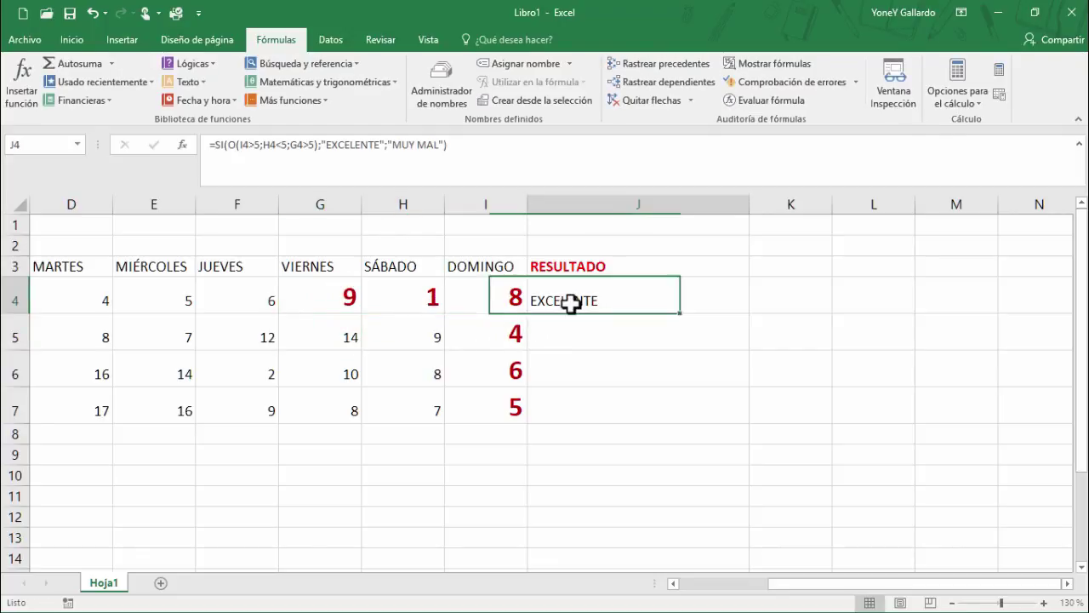
Step: Set the VIERNES value in G4 back to 3 and select the SÁBADO value in H4
left_click(350, 306)
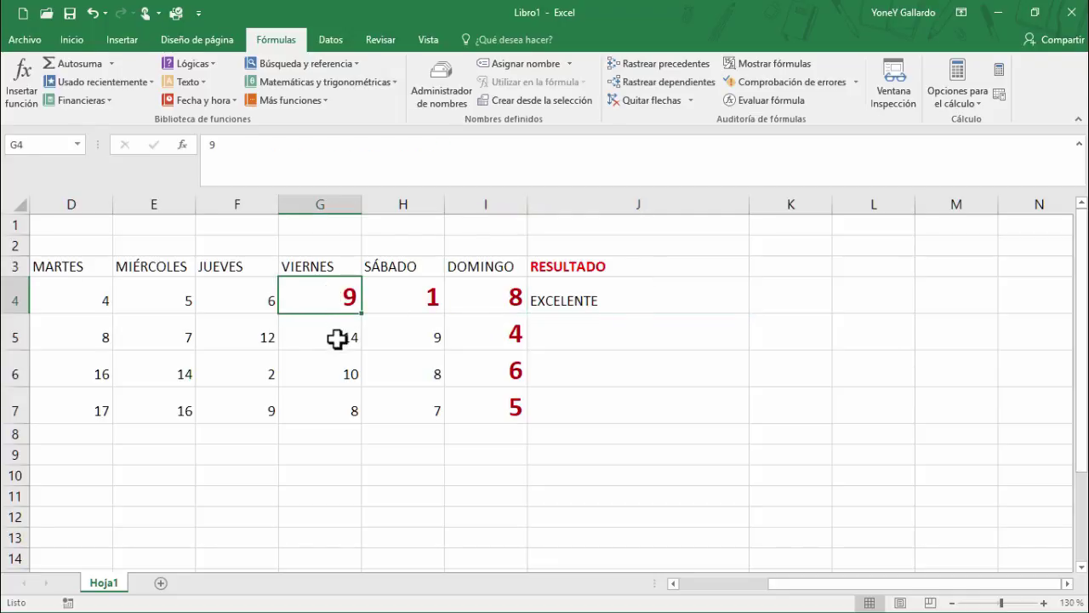
type("3")
key("Return")
key("Right")
key("Up")
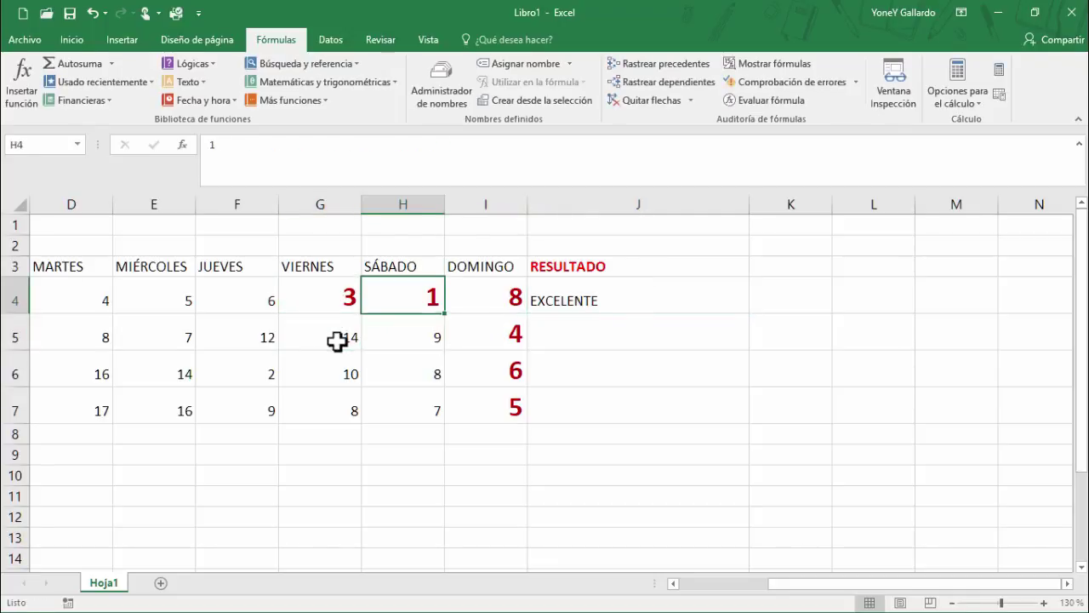
Step: Set the SÁBADO value in H4 to 8 and the DOMINGO value in I4 to 2, and check the SI result in J4
type("8")
key("Return")
key("Right")
key("Up")
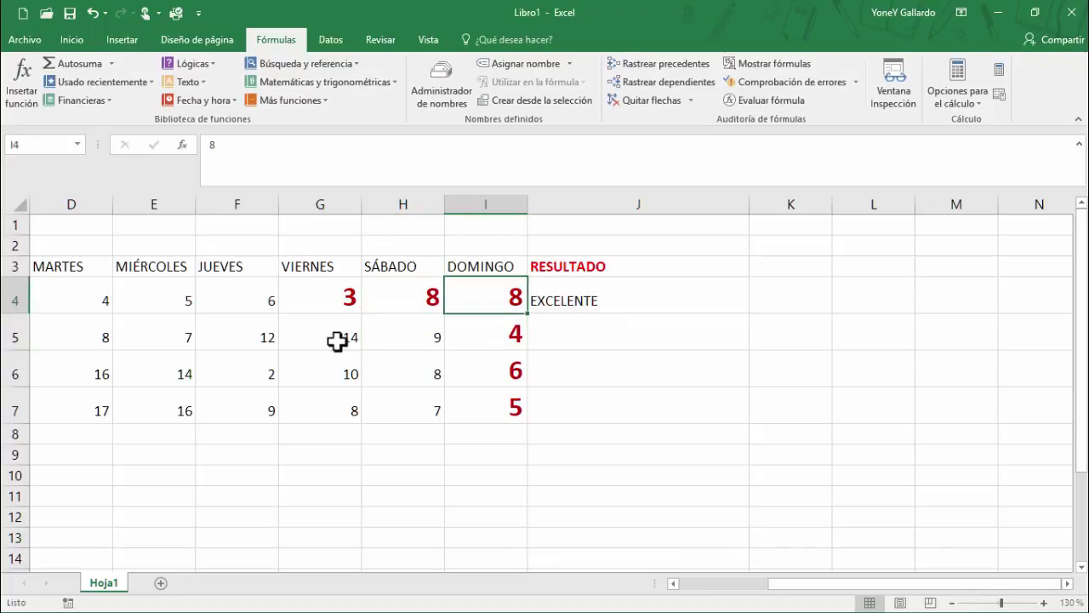
type("2")
key("Return")
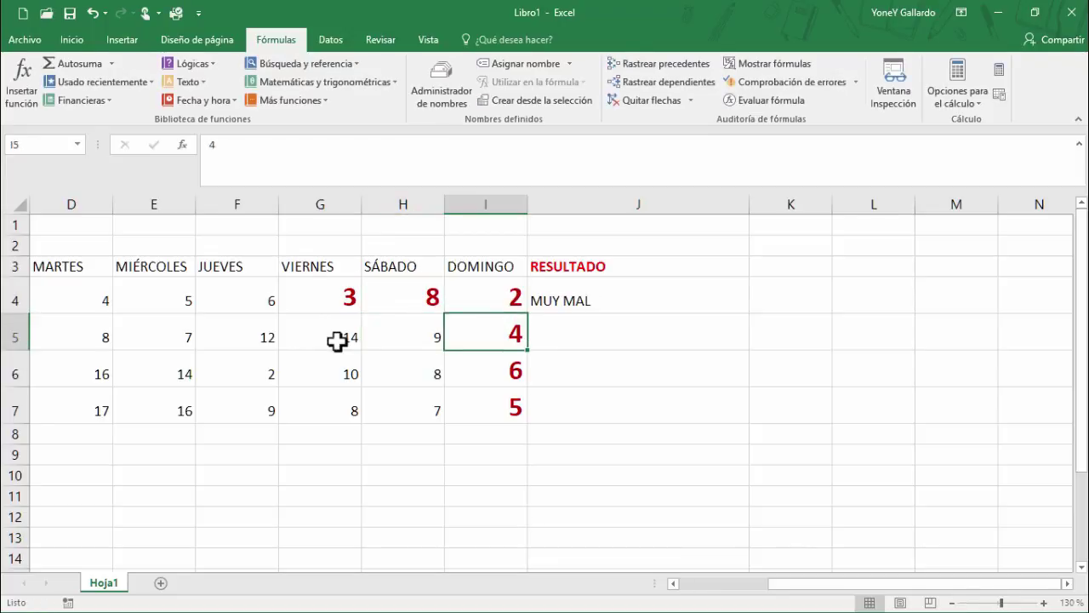
left_click(338, 296)
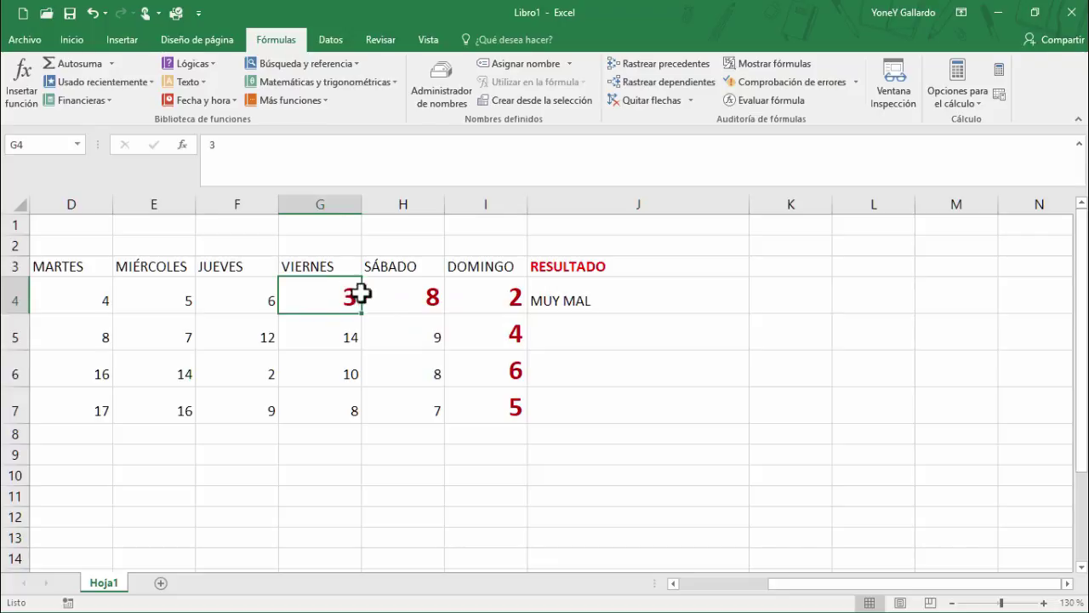
left_click(417, 297)
left_click(470, 299)
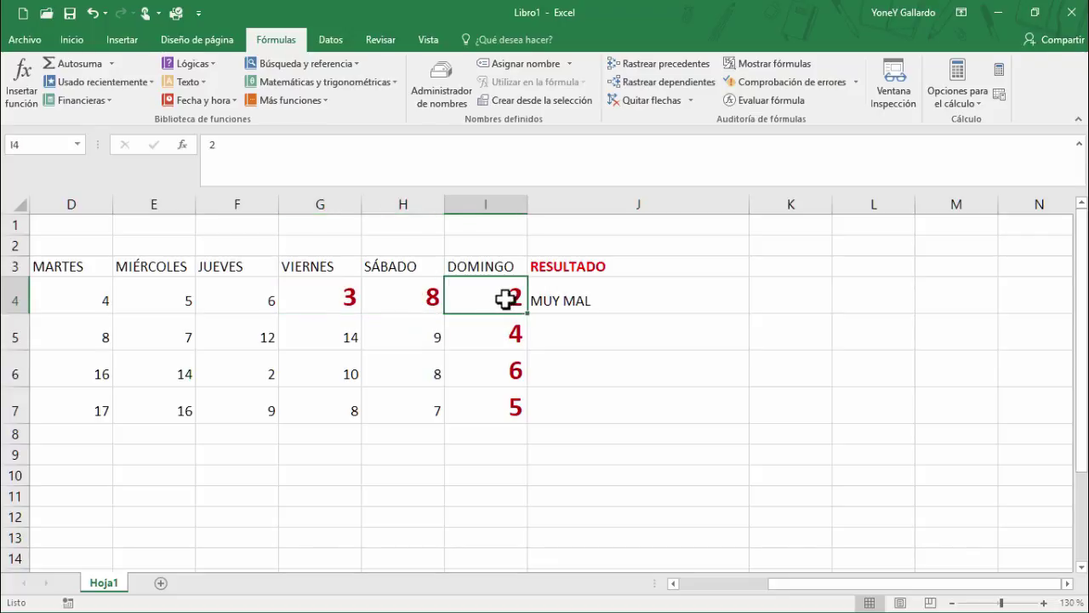
Step: Replace the O function with Y in J4's SI formula, so it tests Y(I4>5;H4<5;G4>5)
left_click(576, 304)
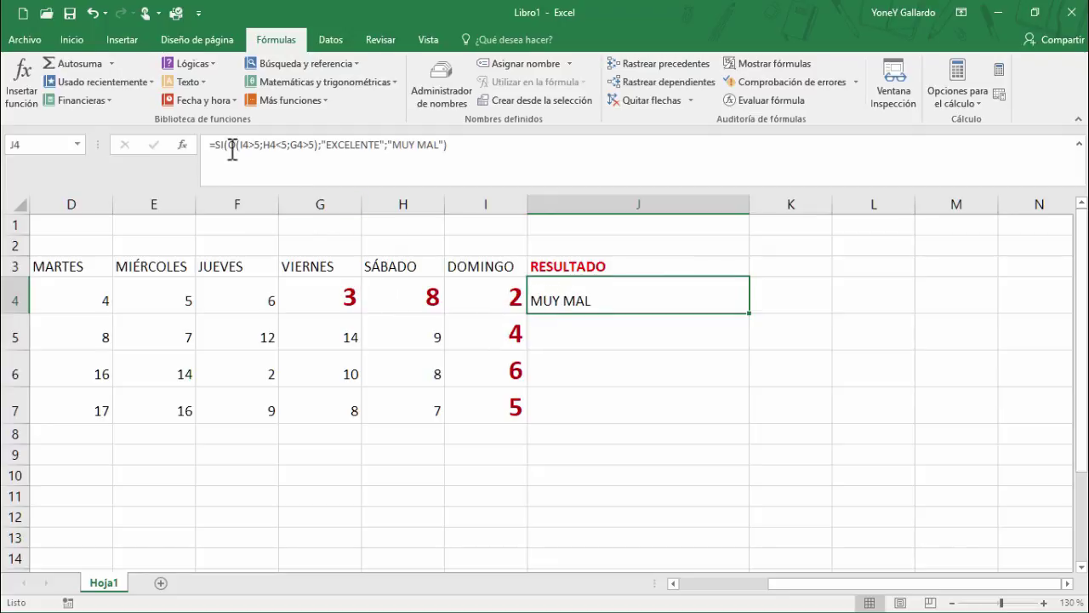
left_click_drag(229, 145, 311, 145)
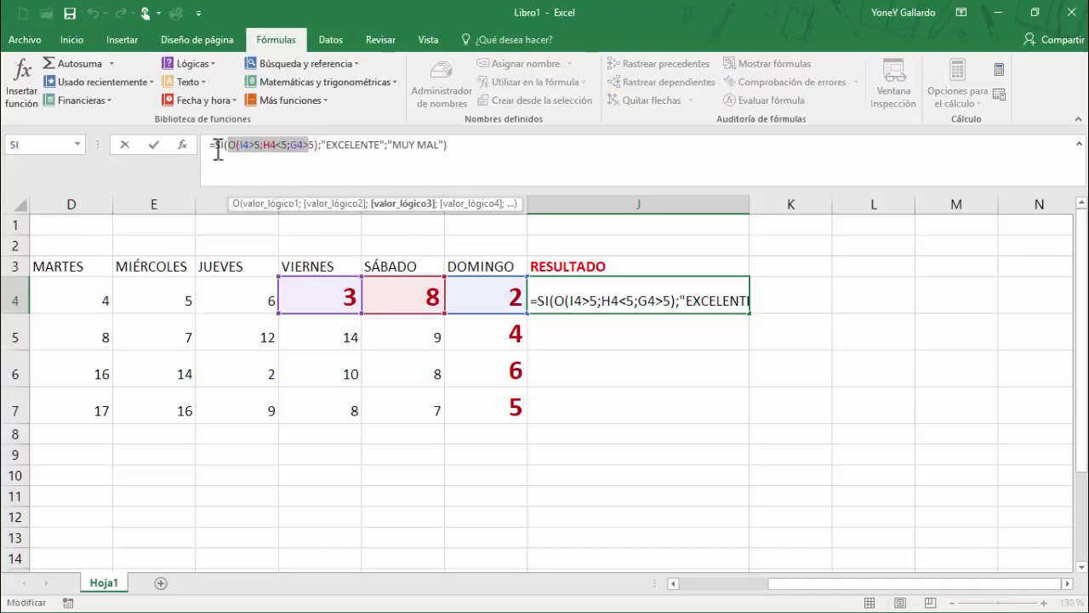
left_click(244, 144)
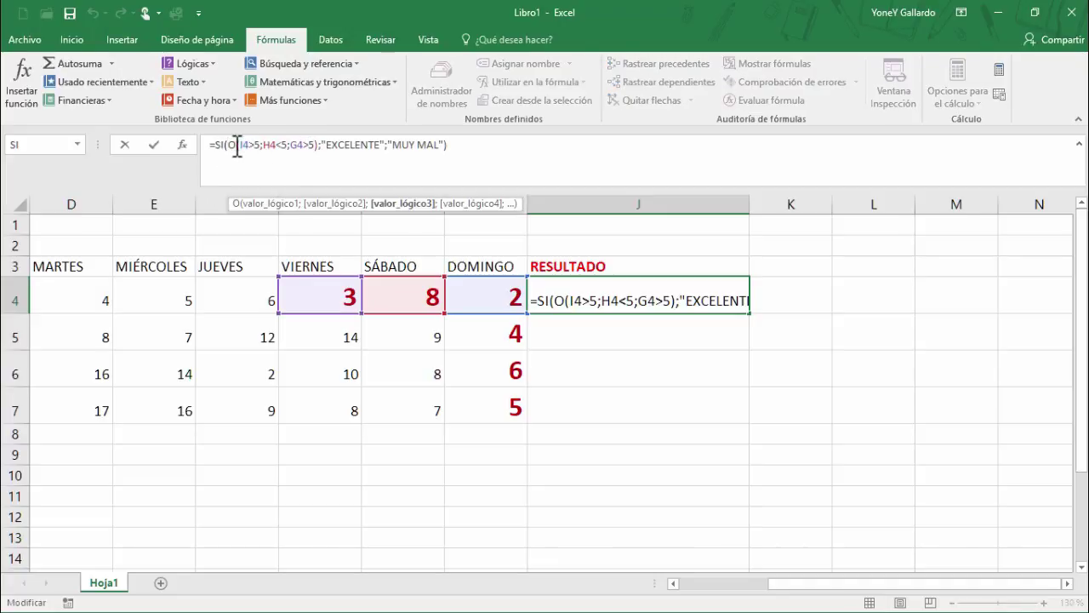
key("BackSpace")
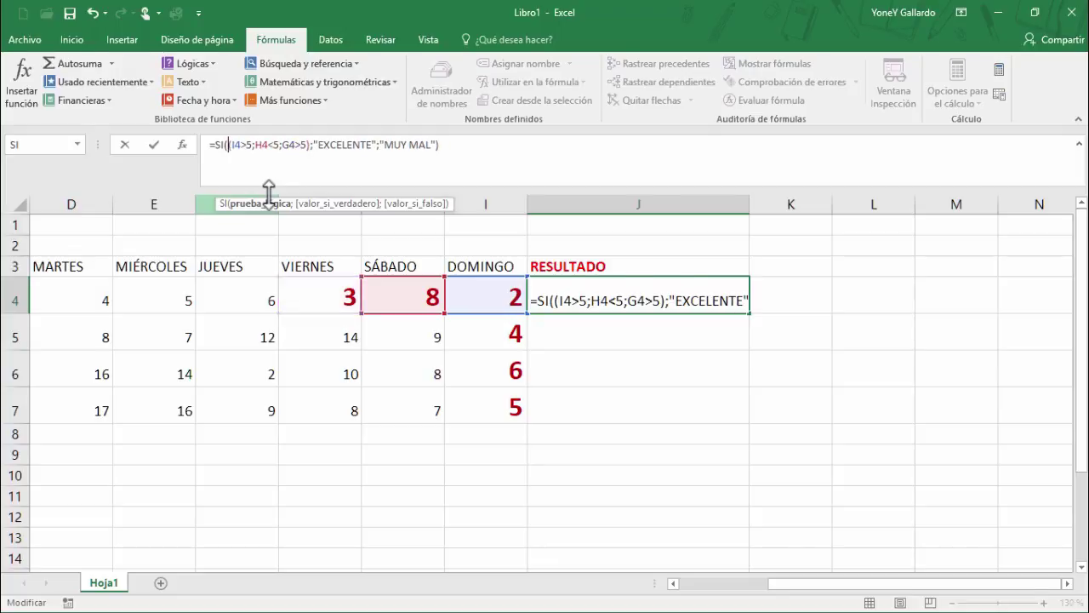
type("Y")
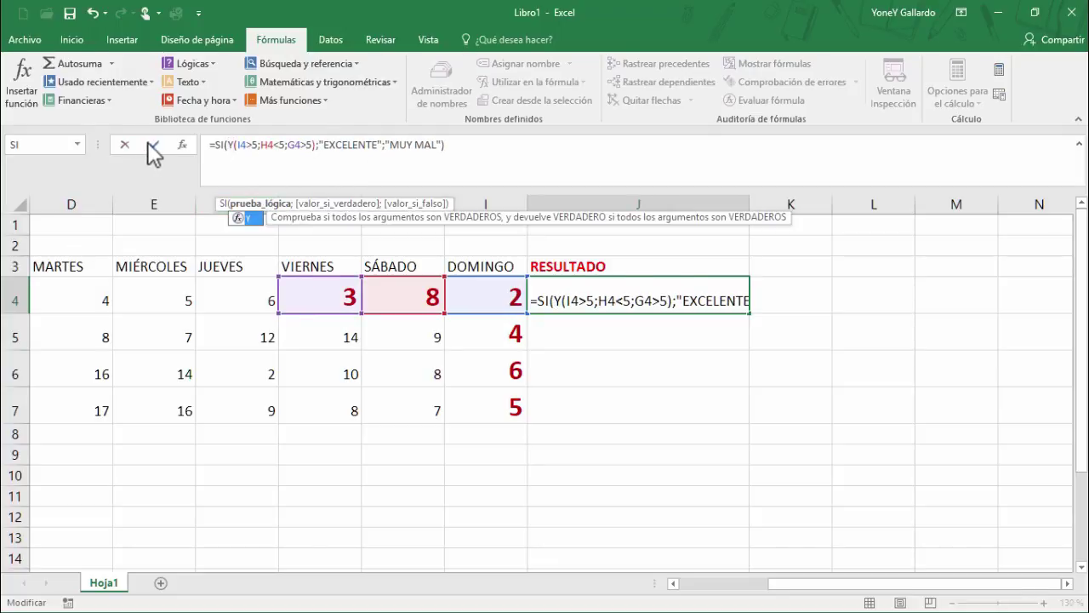
left_click(151, 144)
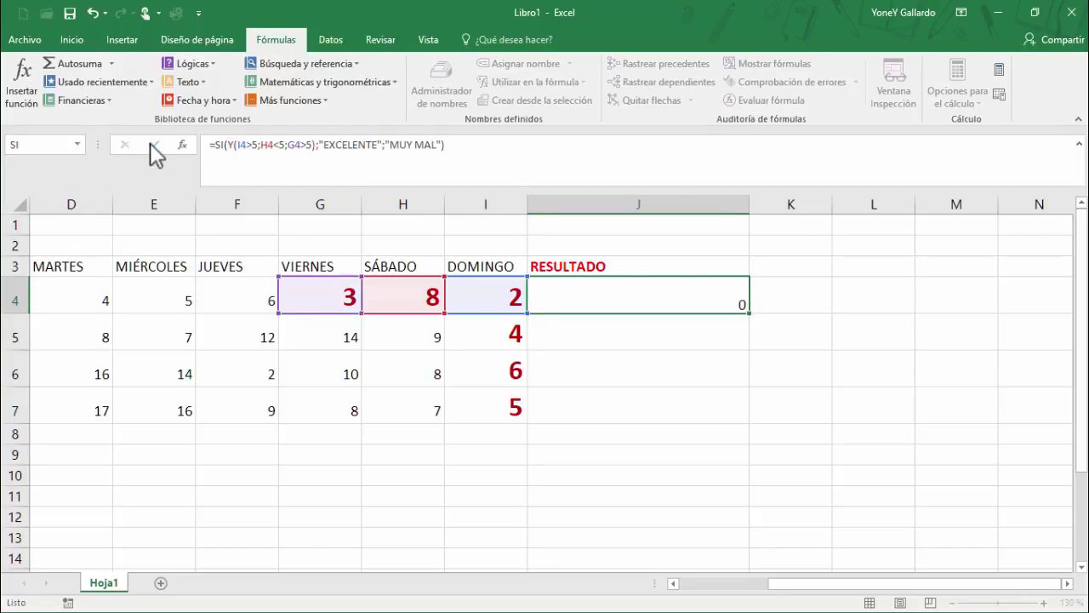
Step: Set G4 to 6, H4 to 2 and I4 to 7, and check the SI result in J4
left_click(336, 295)
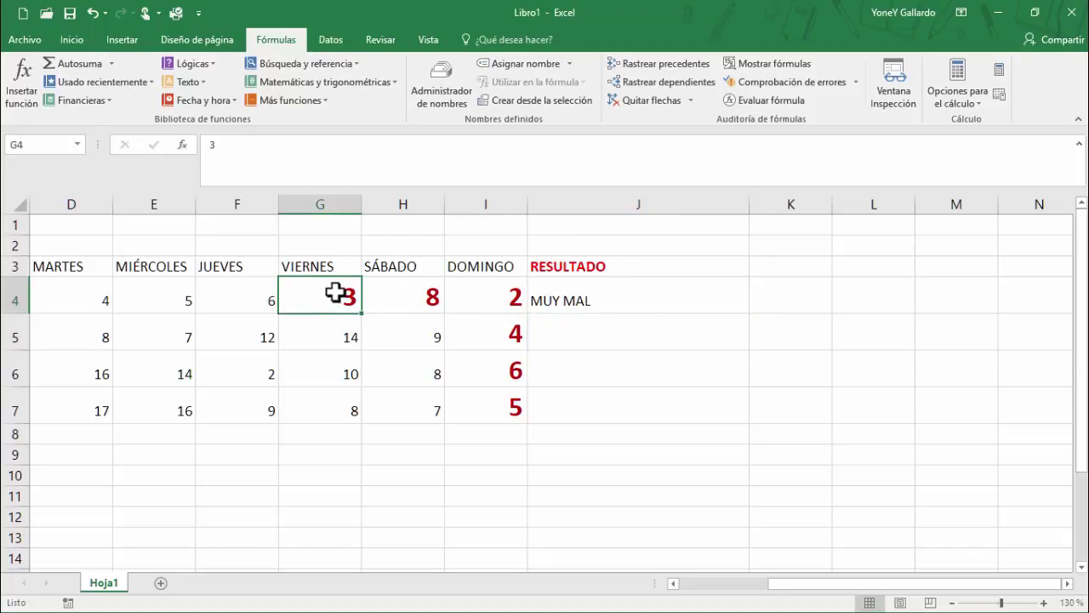
type("6")
key("Return")
left_click(401, 292)
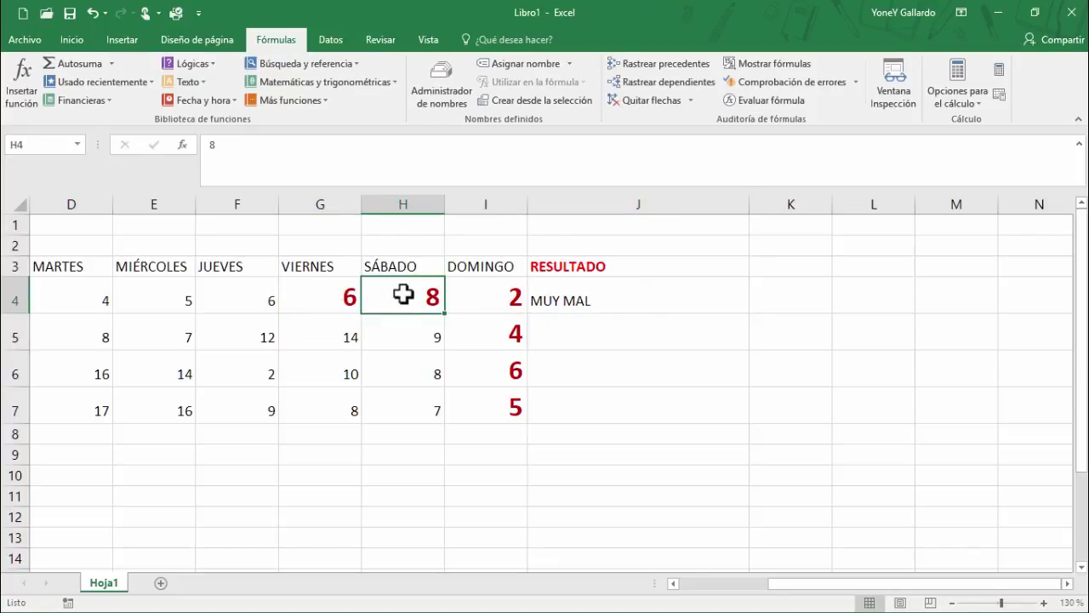
type("2")
key("Return")
left_click(474, 293)
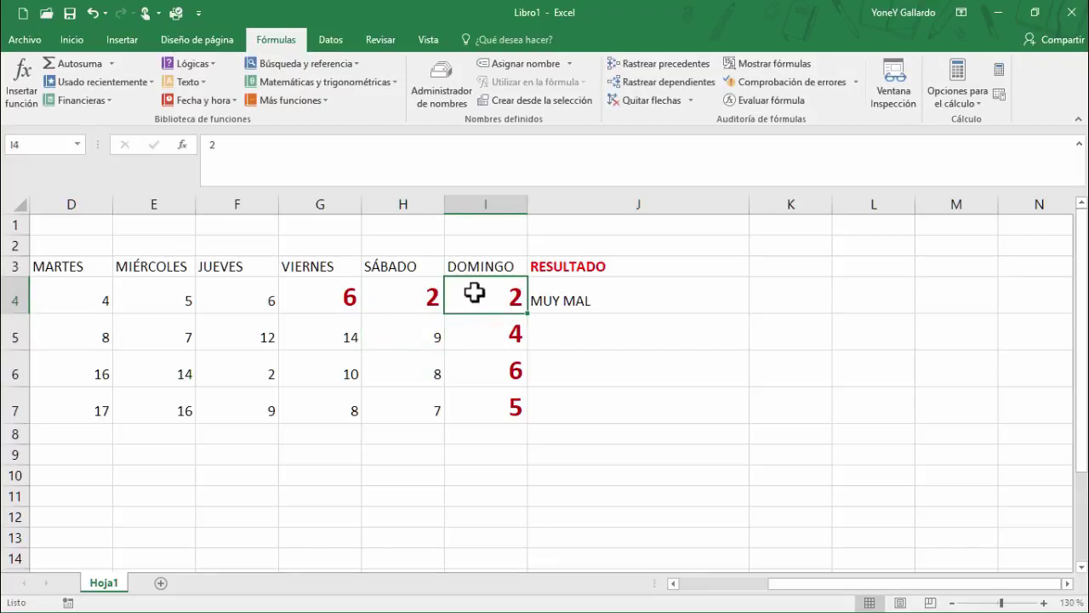
type("7")
key("Return")
left_click_drag(332, 304, 475, 295)
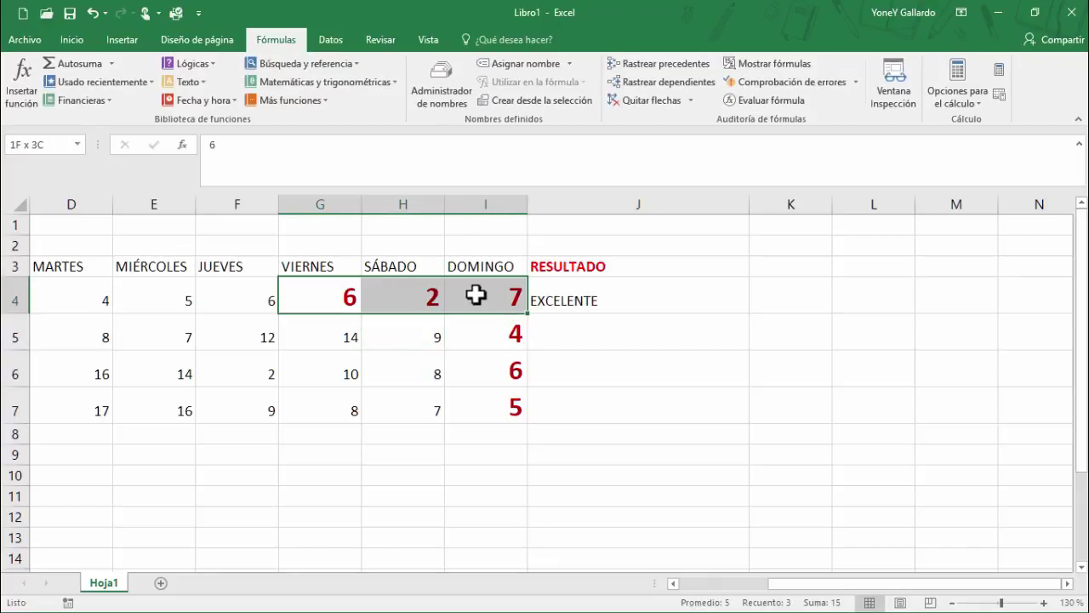
left_click(570, 298)
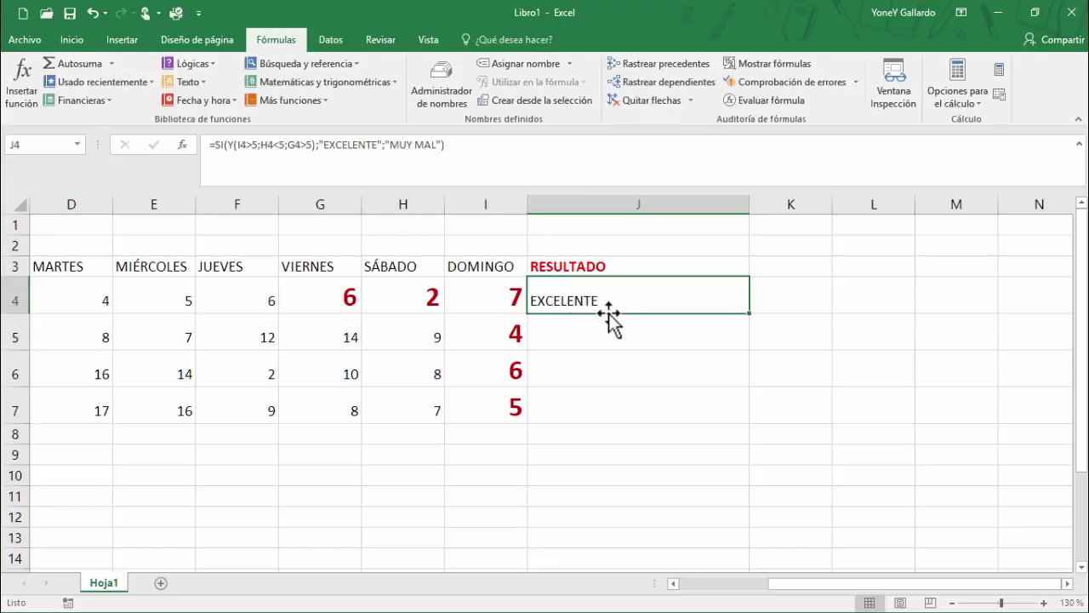
Step: Clear both the content and the formatting of the RESULTADO header in J3
left_click(609, 340)
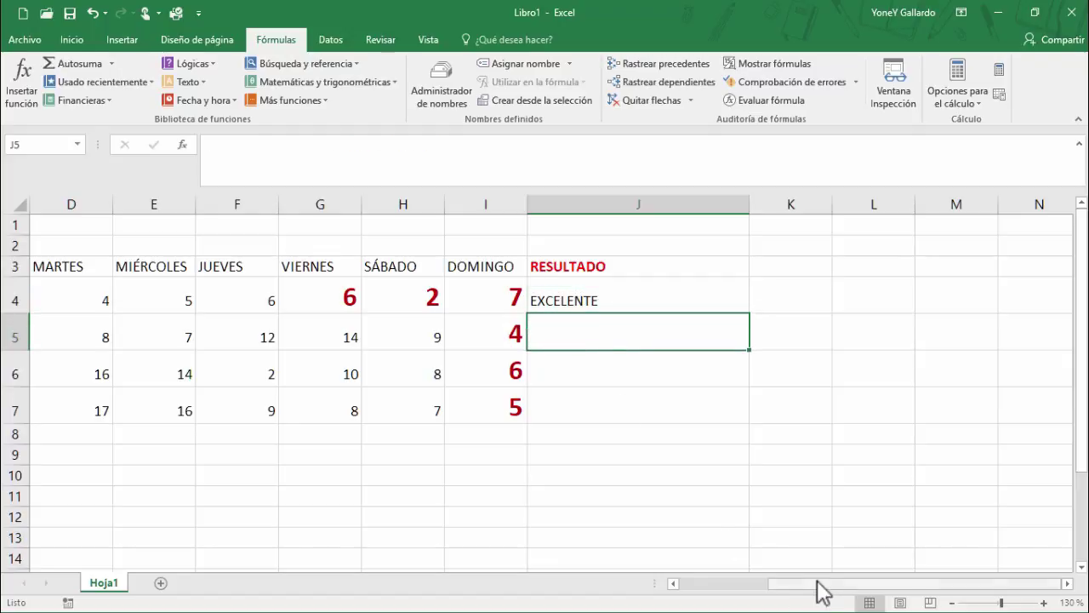
left_click_drag(822, 591, 737, 586)
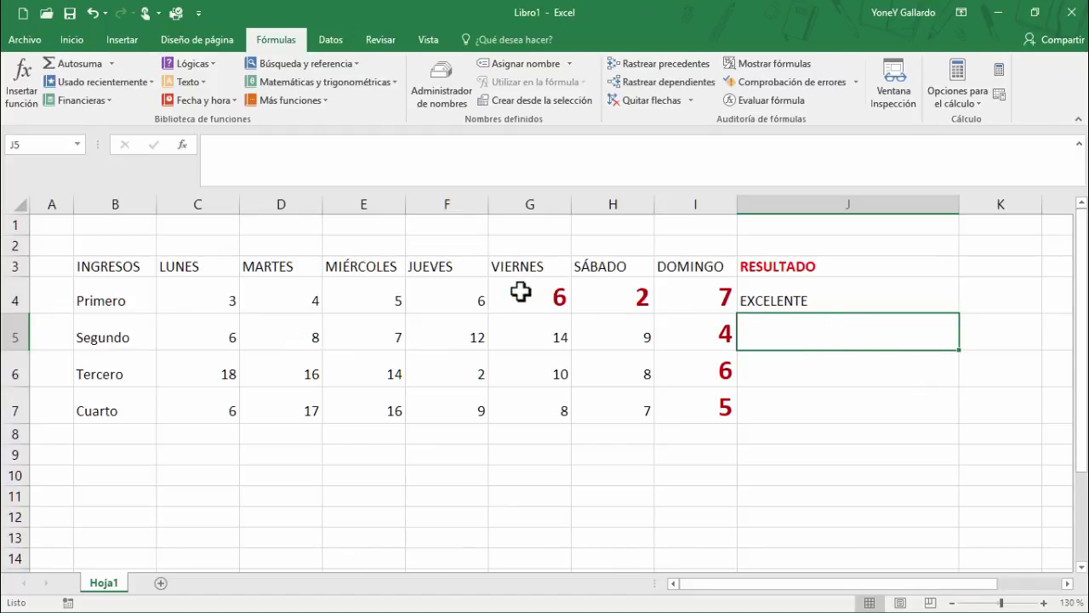
left_click_drag(526, 267, 795, 398)
left_click(795, 400)
left_click(796, 269)
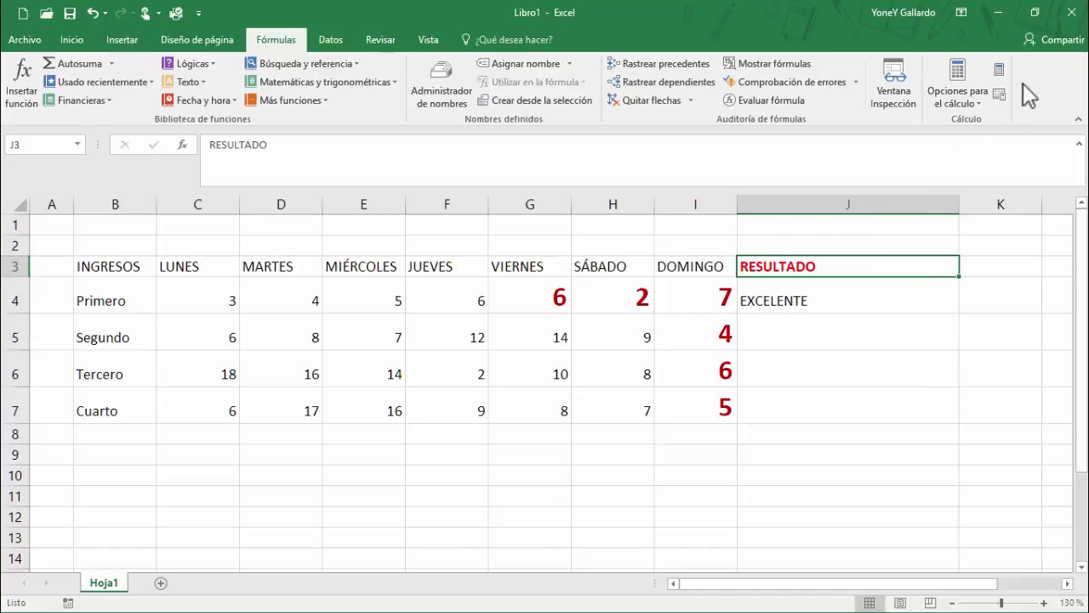
left_click(71, 40)
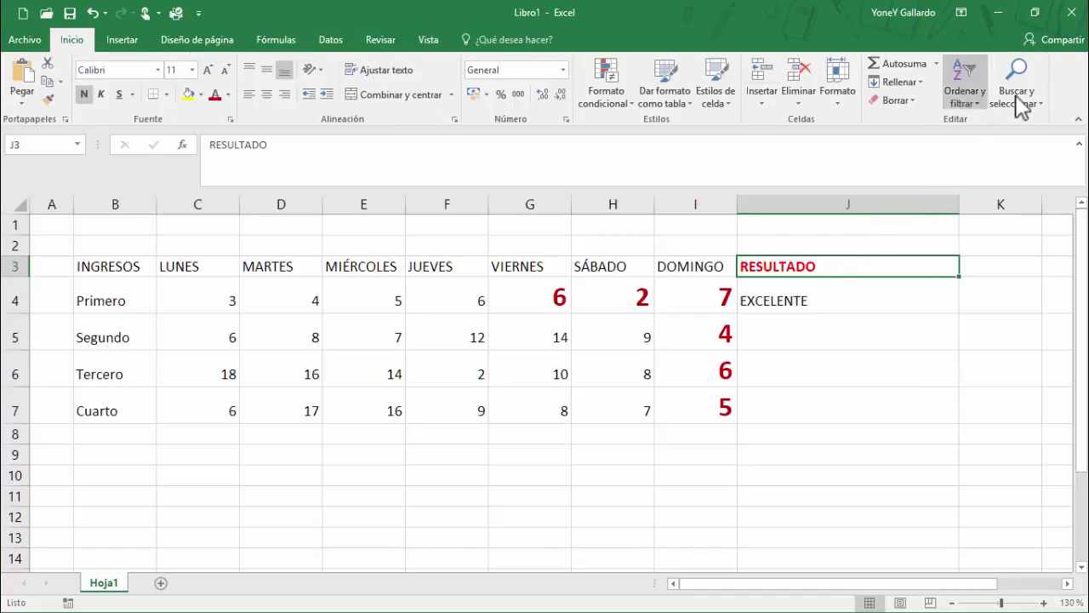
left_click(902, 100)
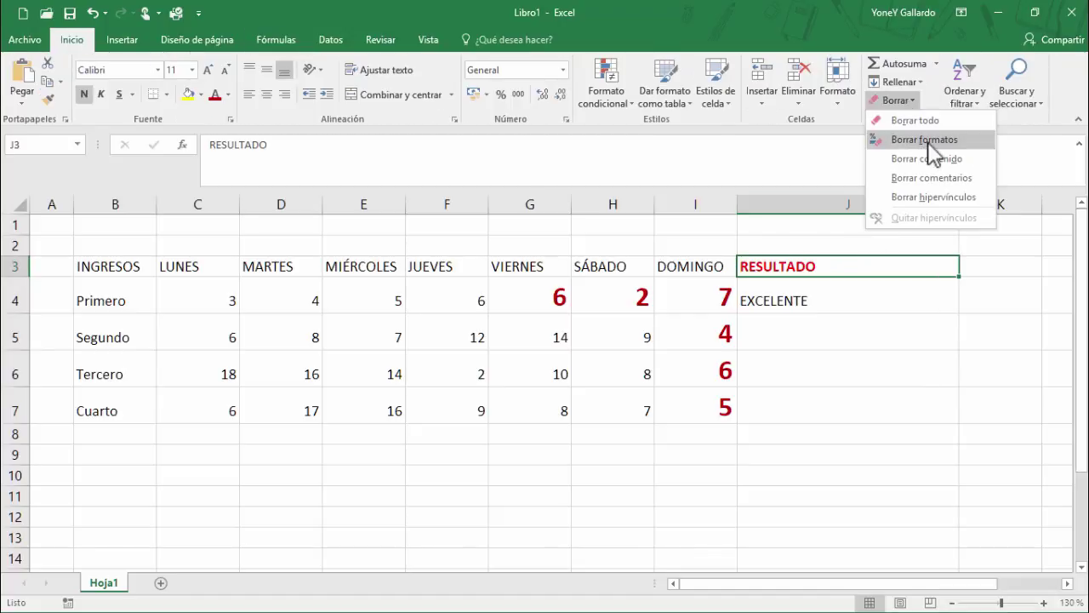
left_click(925, 120)
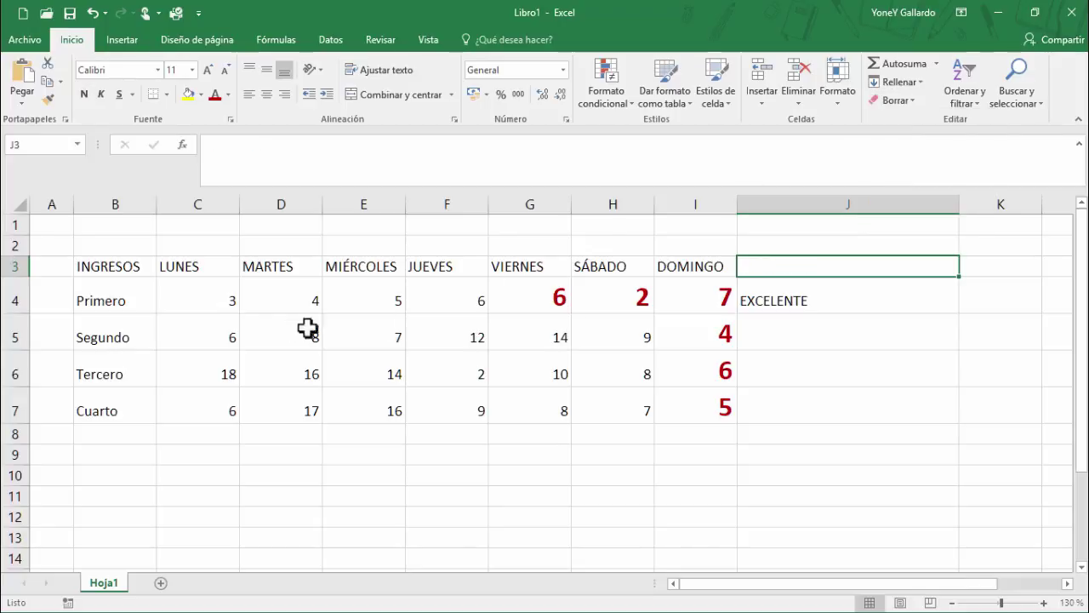
Step: Clear the formatting of the range G4:J7 and delete the formula in J4
left_click_drag(548, 294, 755, 405)
left_click(909, 102)
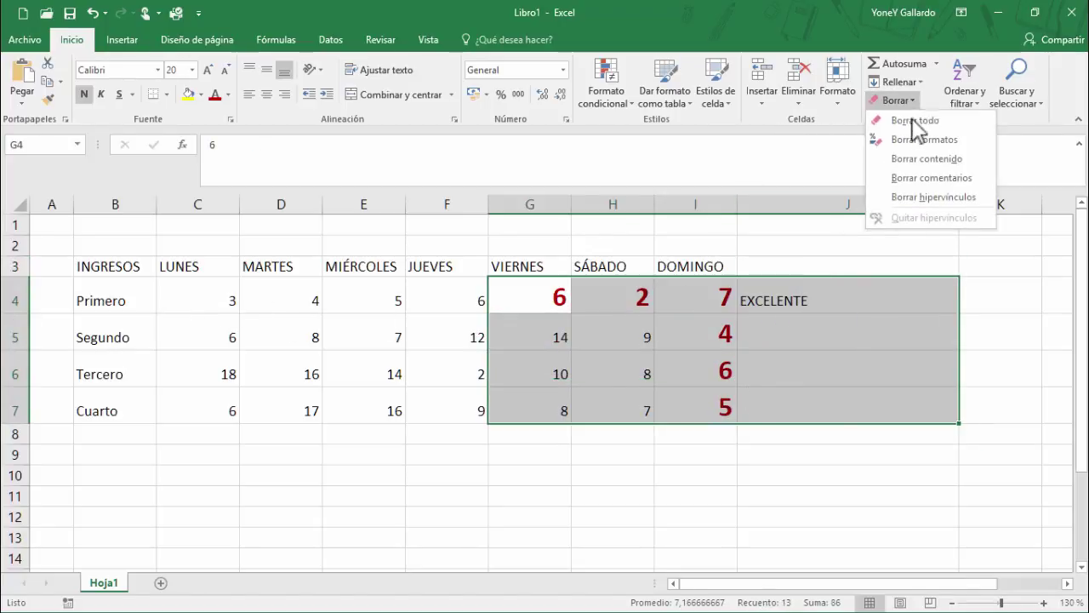
left_click(910, 140)
left_click(807, 451)
left_click(788, 371)
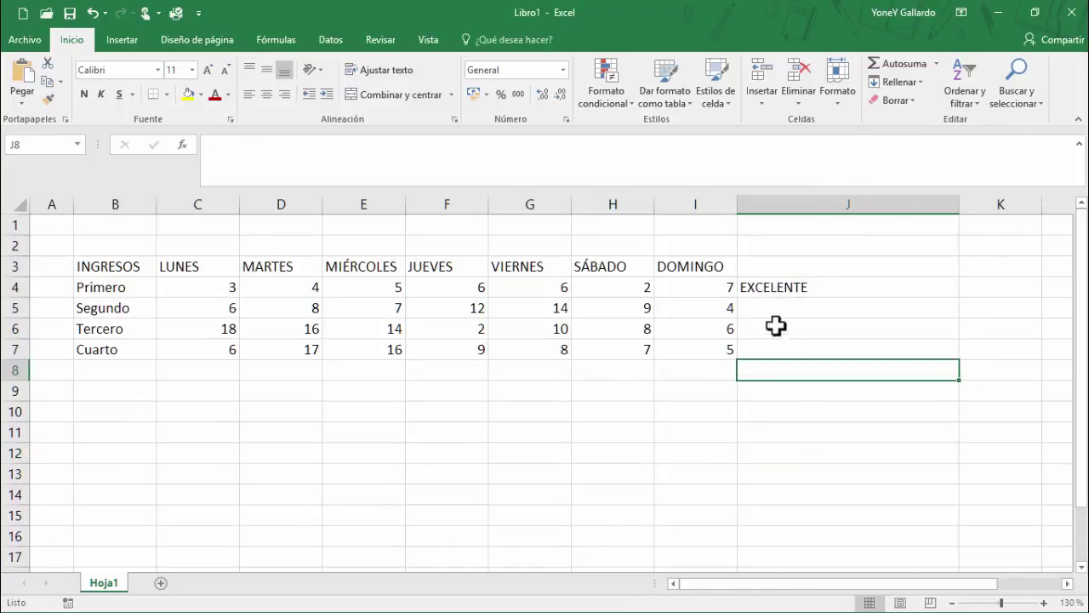
left_click(763, 287)
key("Delete")
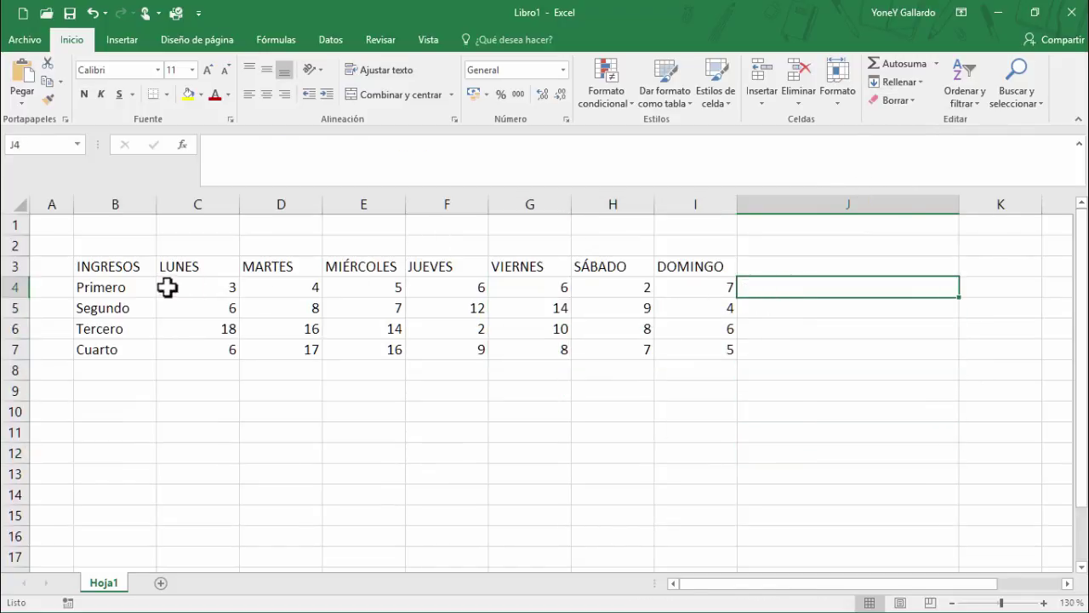
Step: Enter the row label "Quinto" in B8, directly below Cuarto in the INGRESOS column
left_click_drag(126, 272, 657, 348)
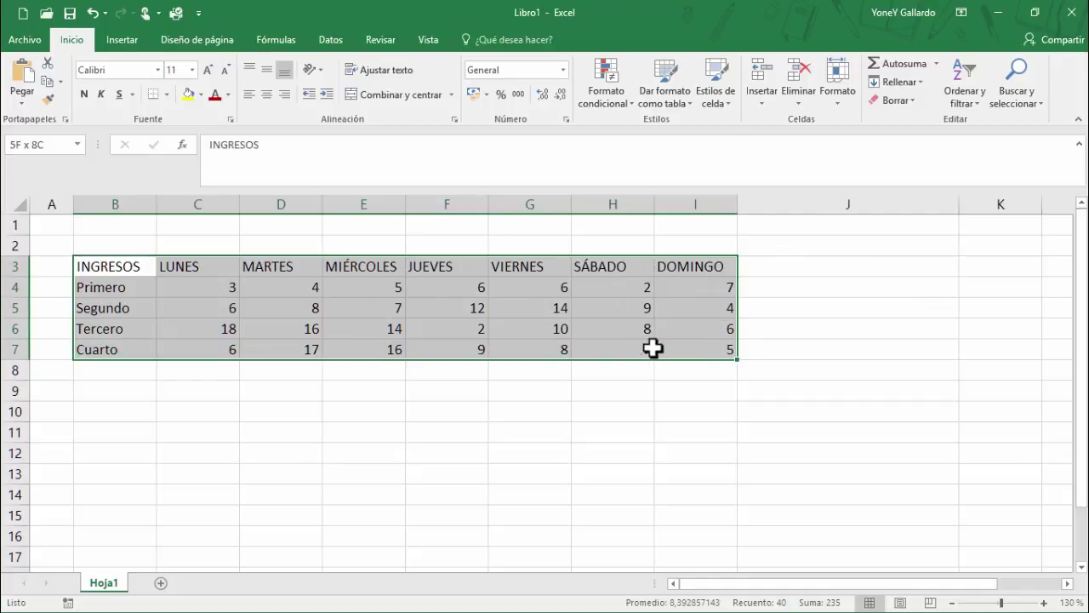
left_click(114, 287)
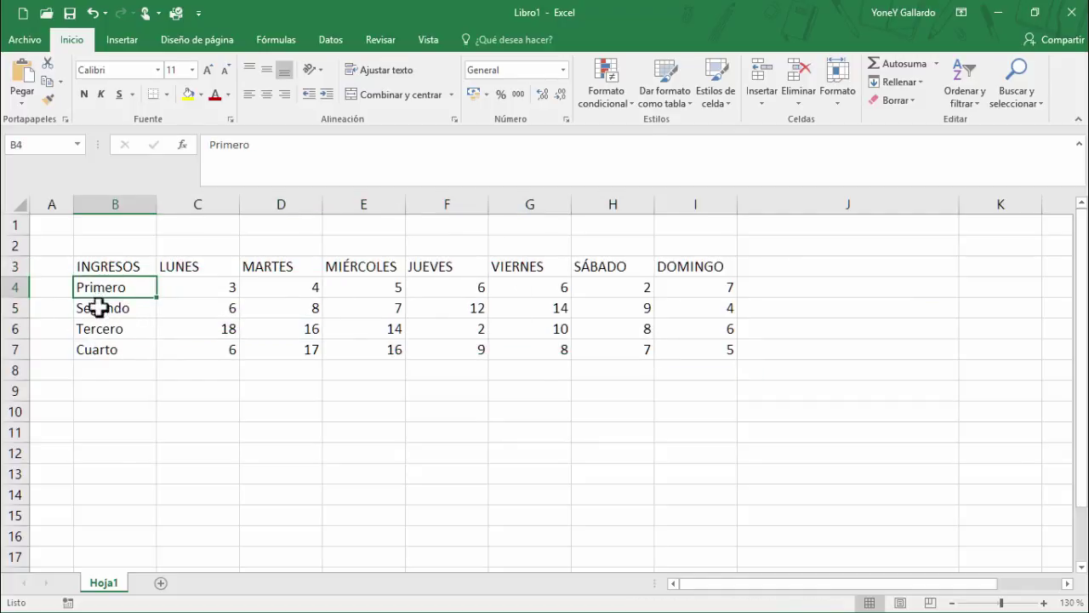
left_click(111, 266)
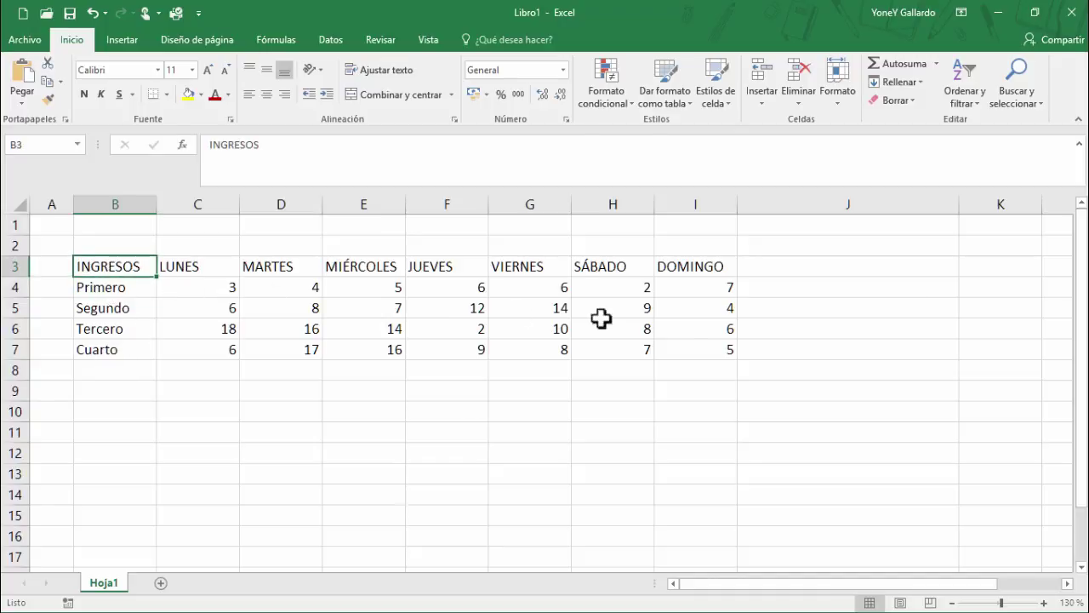
left_click(113, 366)
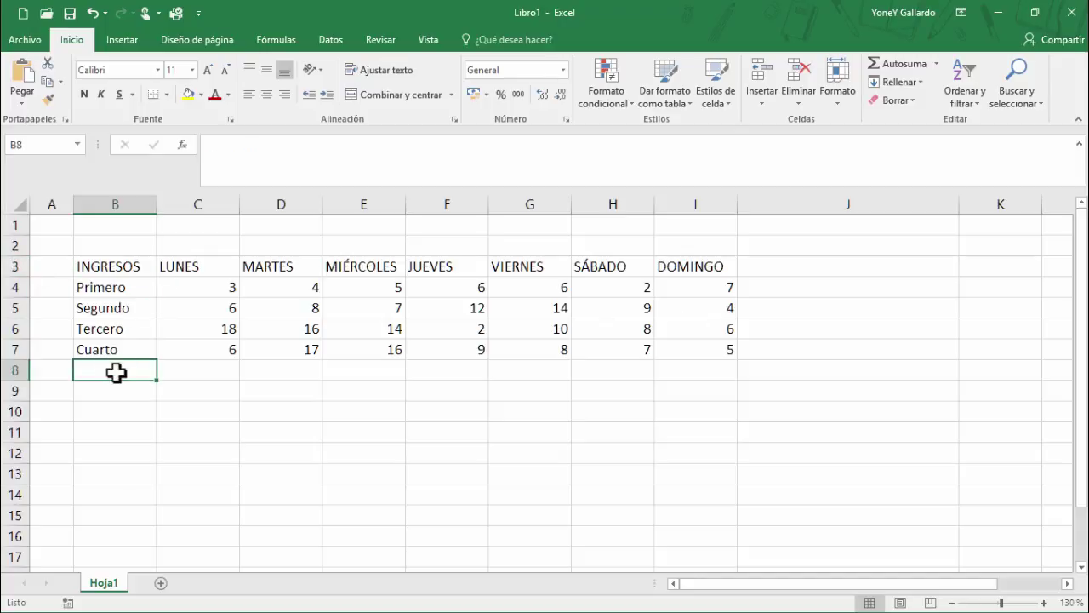
type("qU")
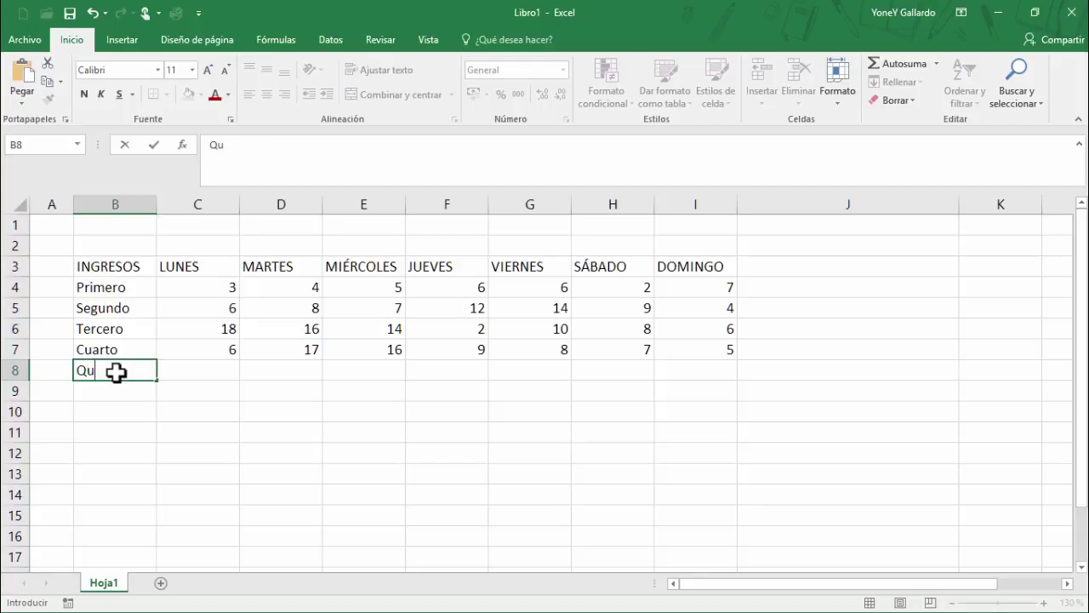
key("Return")
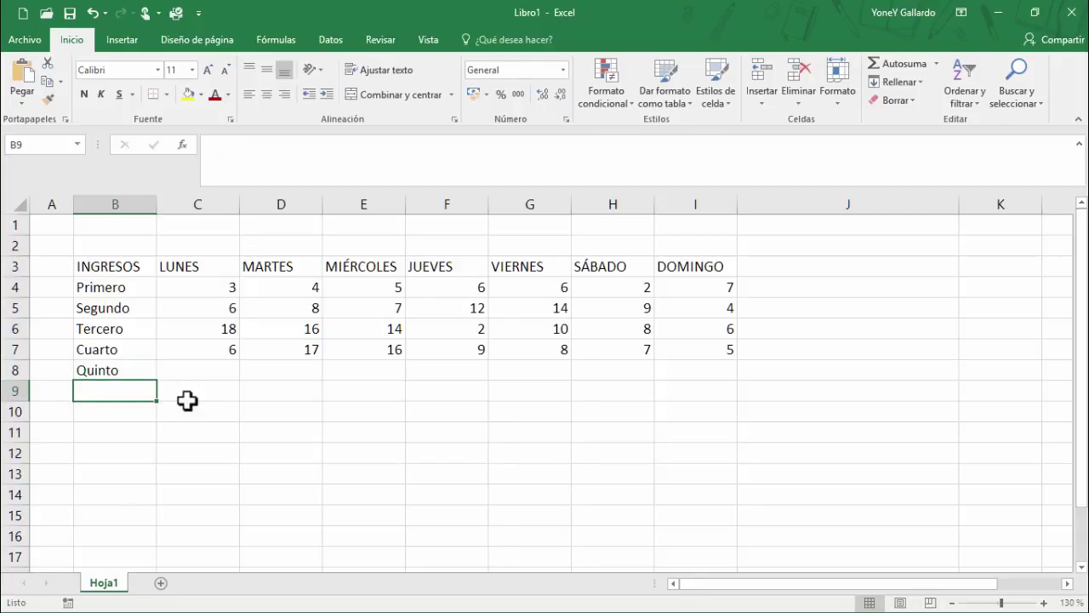
Step: Fill the Quinto row from LUNES to DOMINGO with 5, 10, 15, 20, 29, 80 and 9
left_click(204, 368)
type("5")
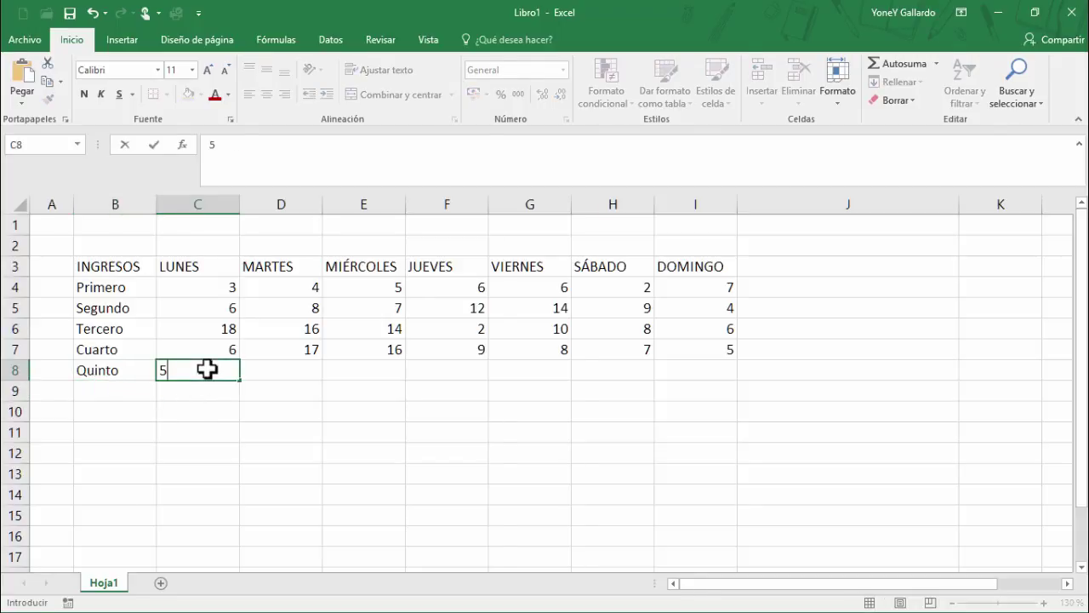
key("Tab")
type("10")
key("Tab")
type("15")
key("Tab")
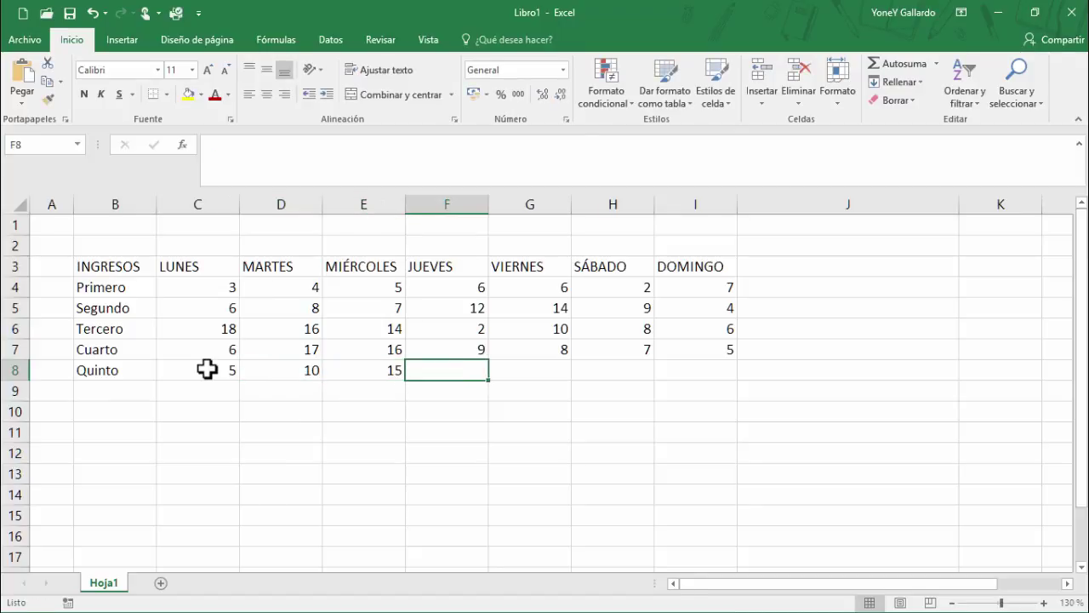
type("20")
key("Tab")
type("29")
key("Tab")
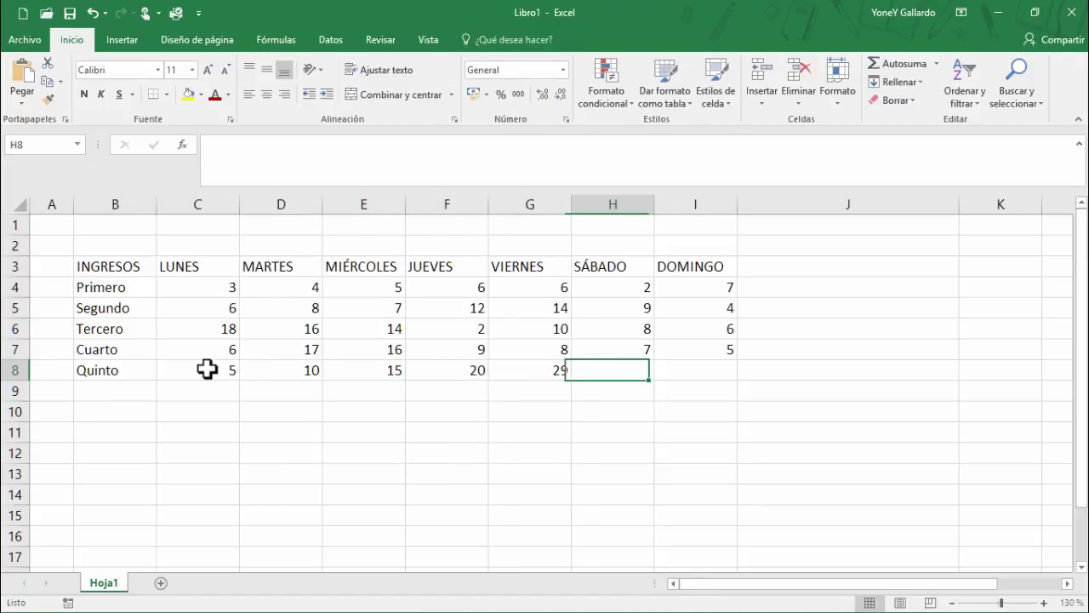
type("80")
key("Tab")
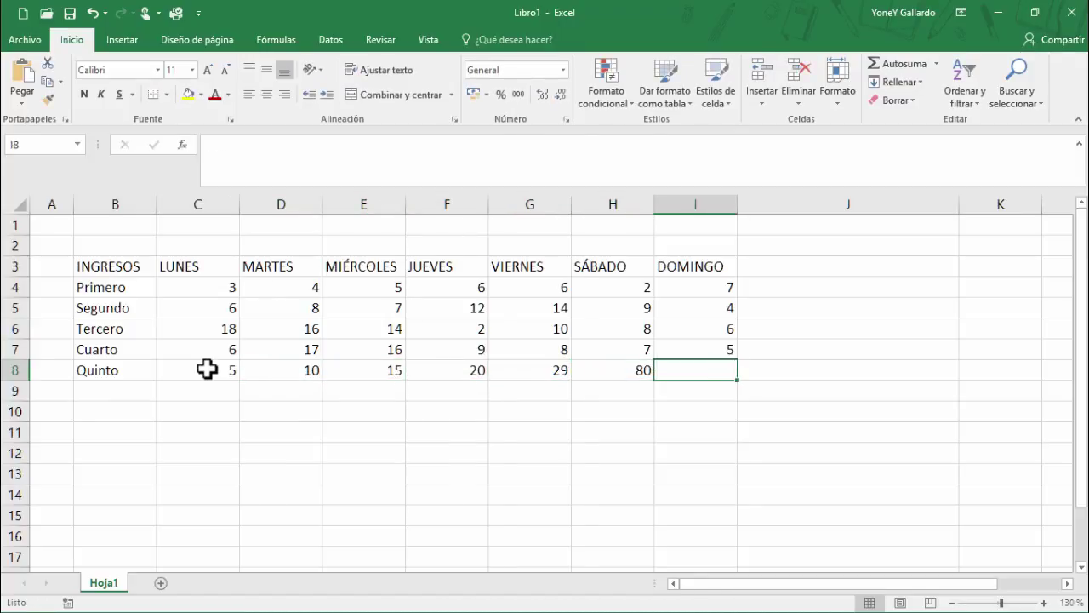
type("9")
key("Down")
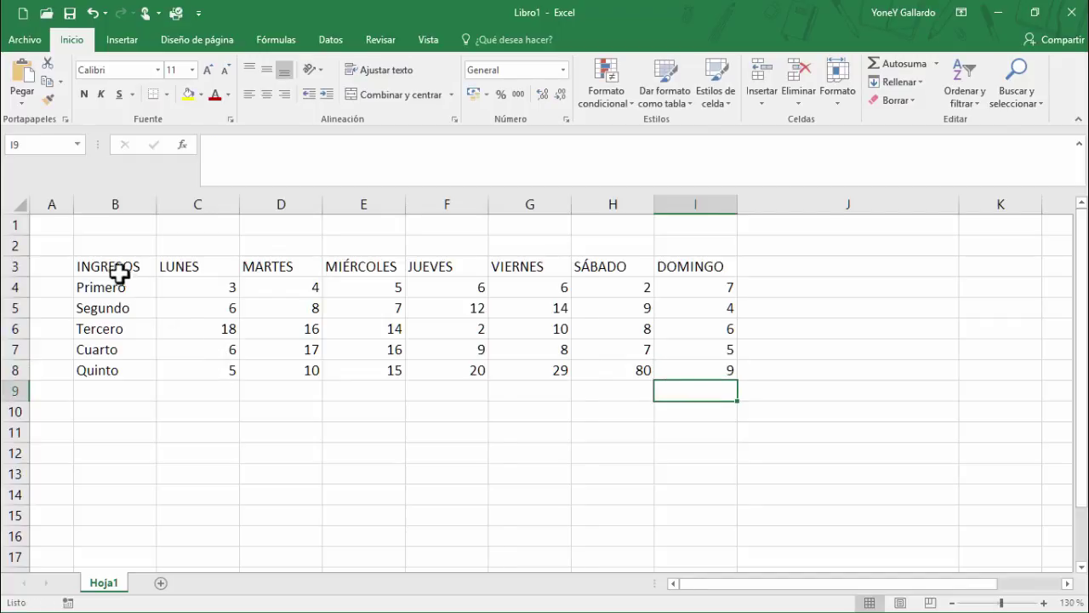
Step: Bold the header row B3:I3 and the row labels Primero to Quinto in B4:B8
left_click_drag(119, 273, 668, 271)
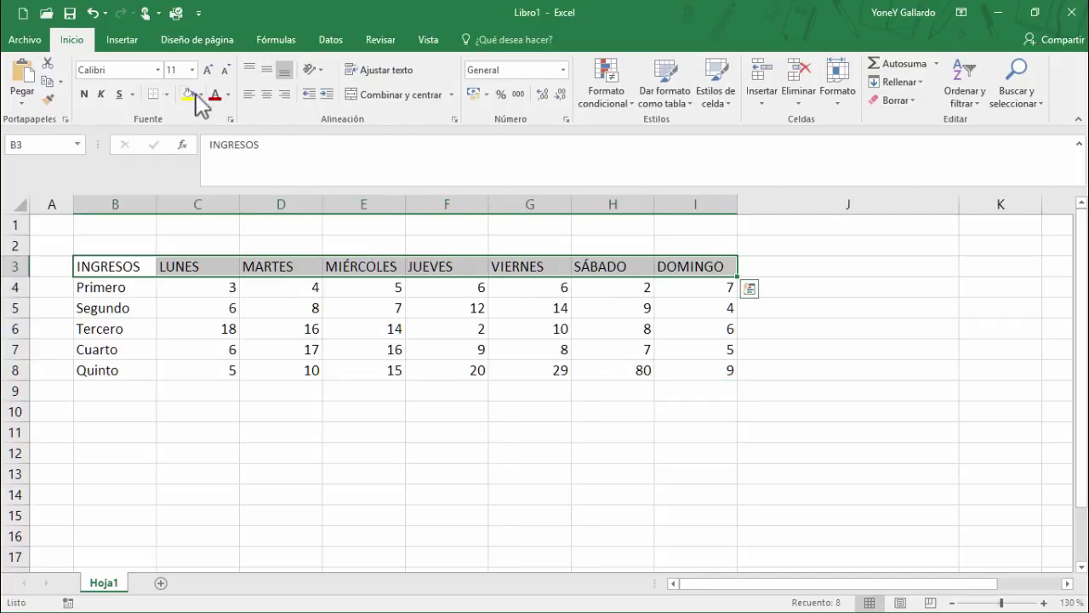
left_click(84, 95)
left_click(193, 434)
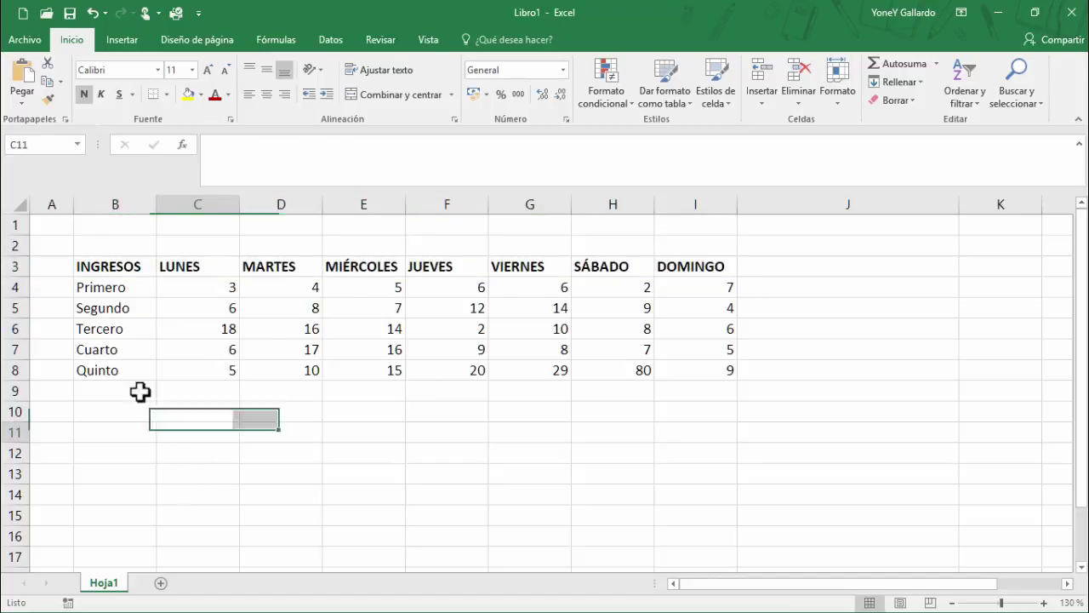
left_click_drag(110, 287, 97, 371)
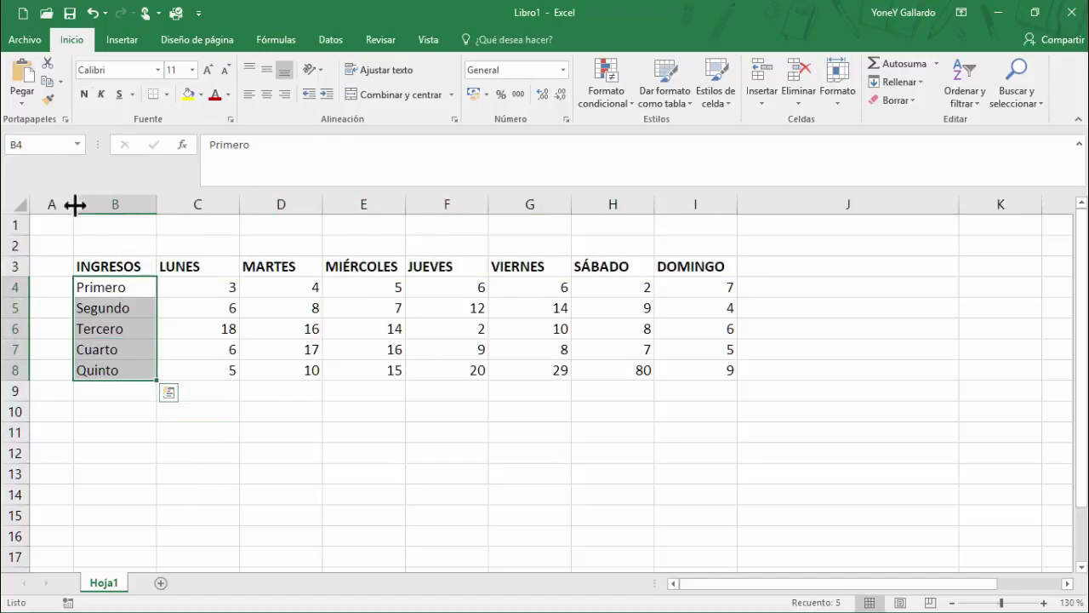
left_click(84, 94)
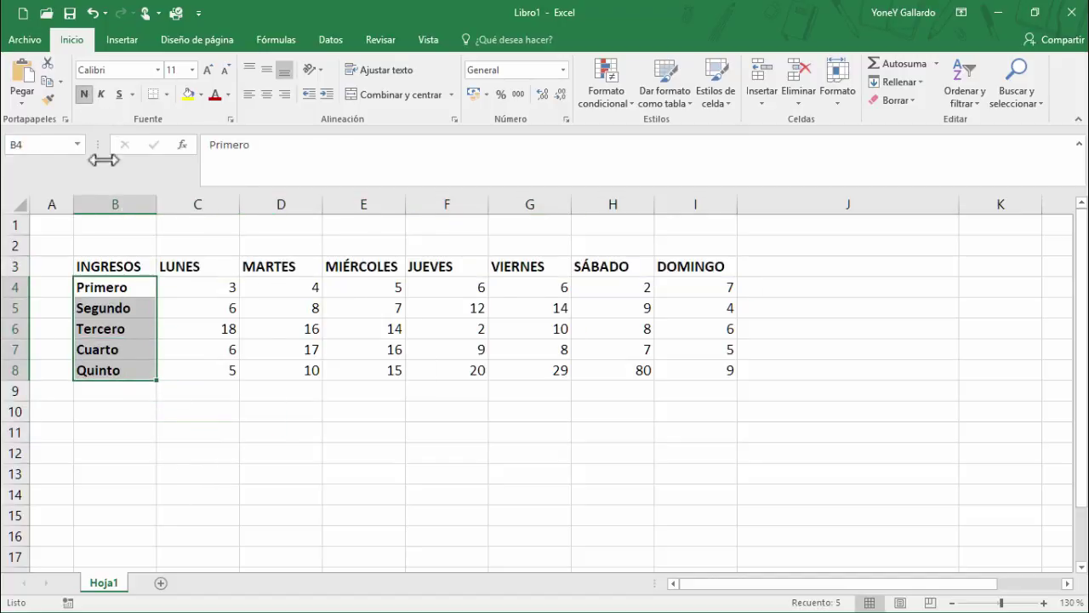
left_click(308, 480)
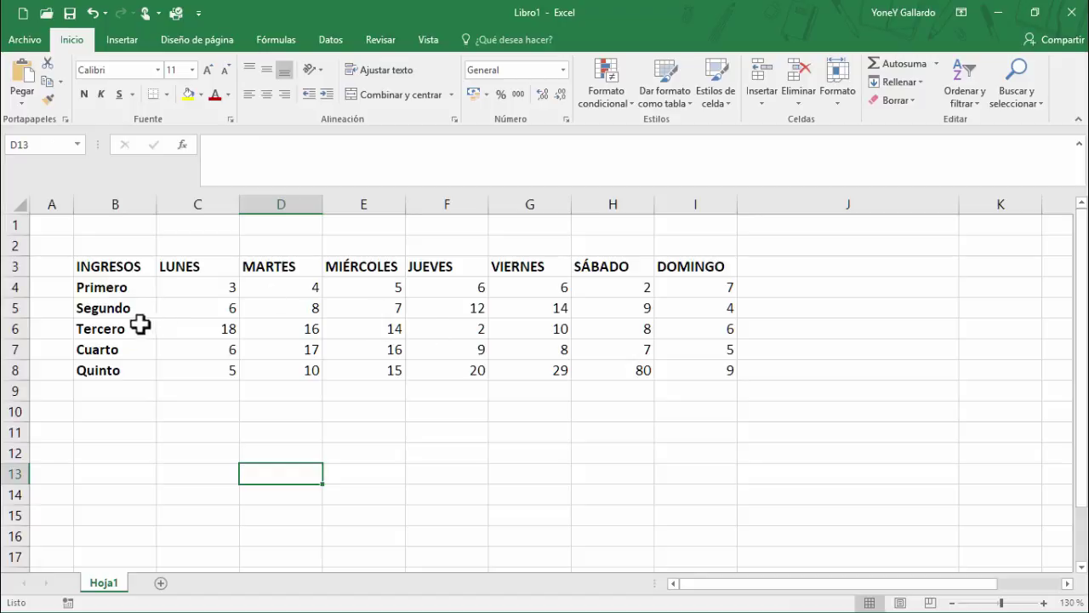
Step: Narrow the empty column J and enter the header "BUSCAR" in K3
left_click(863, 267)
left_click_drag(959, 205, 838, 203)
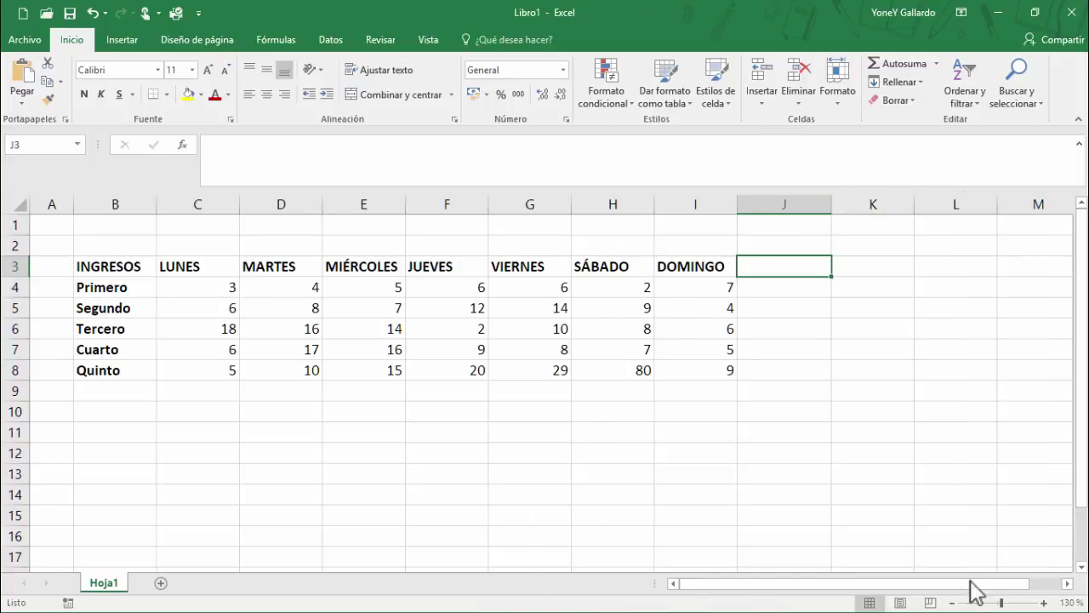
left_click(1069, 583)
left_click(808, 286)
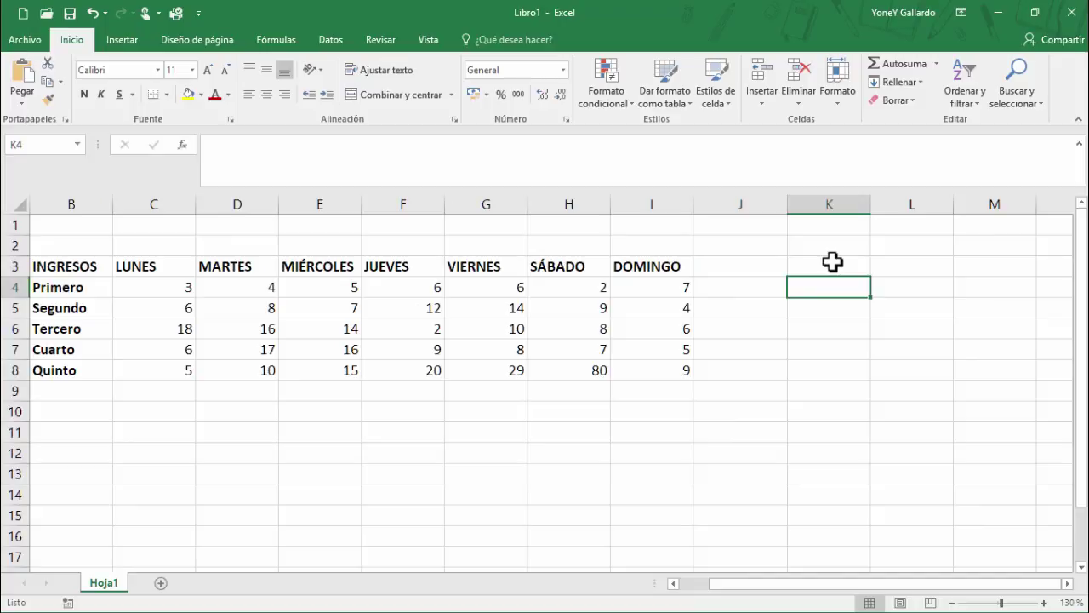
left_click(833, 262)
left_click(841, 292)
left_click(836, 270)
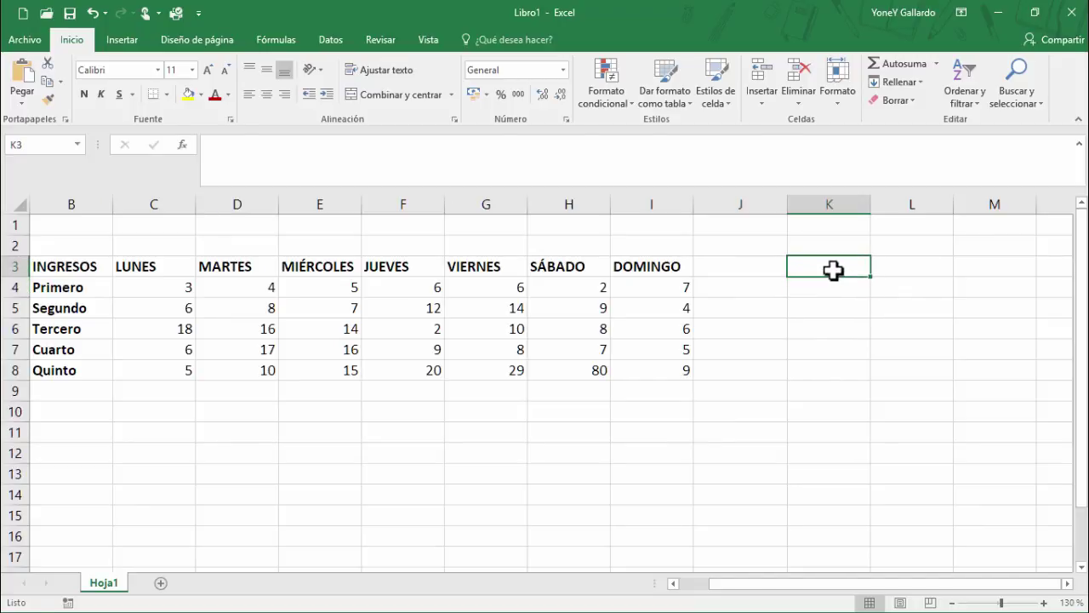
type("BUSCAR")
key("Return")
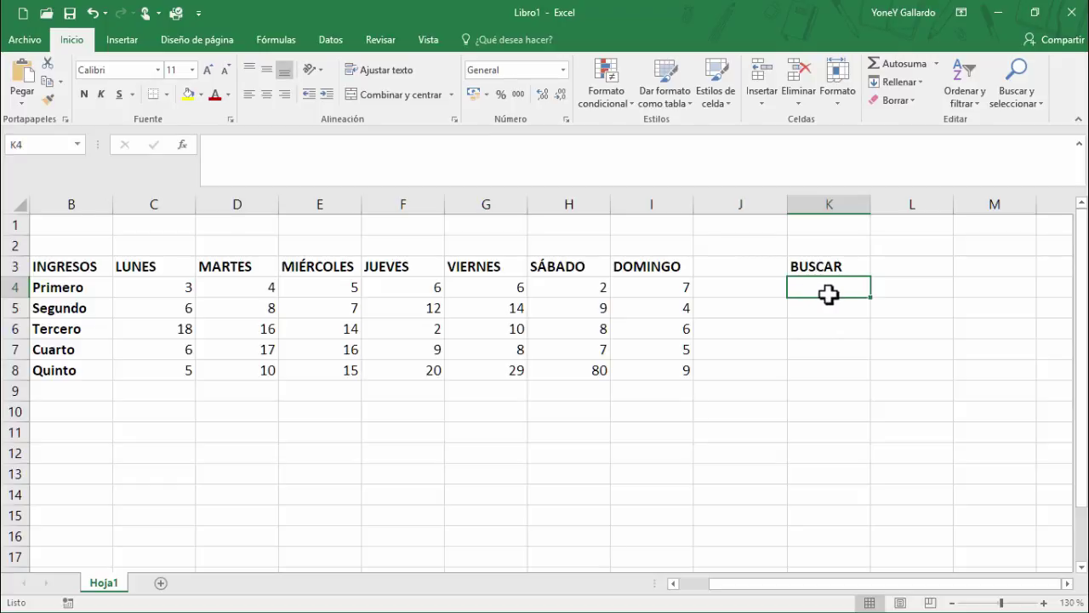
Step: Insert the BUSCARV function in L4 with K4 as its Valor_buscado argument
left_click(896, 288)
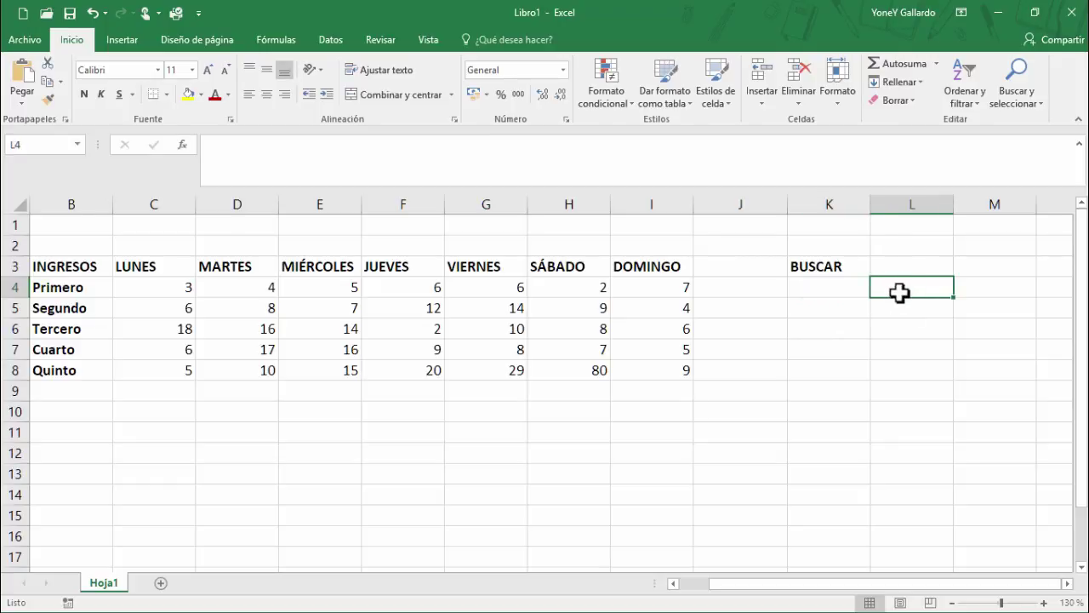
left_click(839, 289)
left_click(902, 290)
left_click(281, 41)
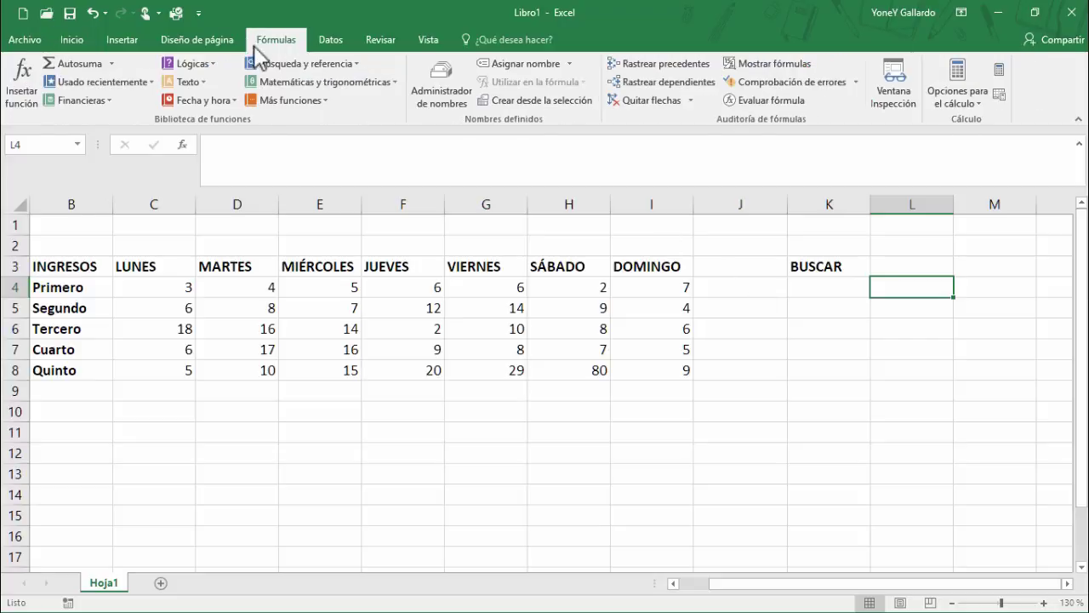
left_click(297, 64)
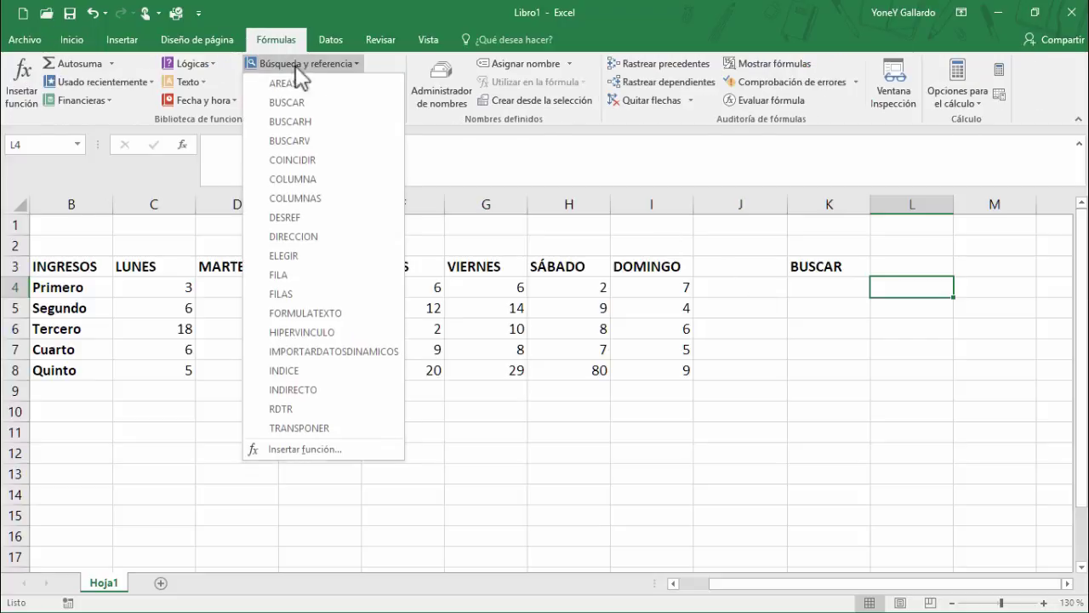
left_click(296, 141)
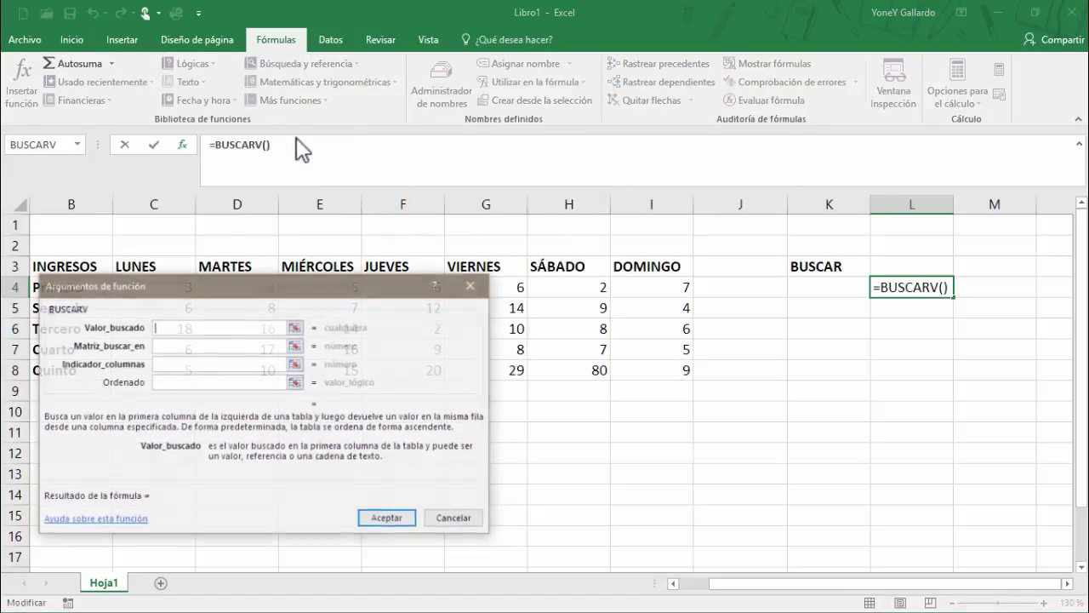
left_click_drag(426, 293, 582, 325)
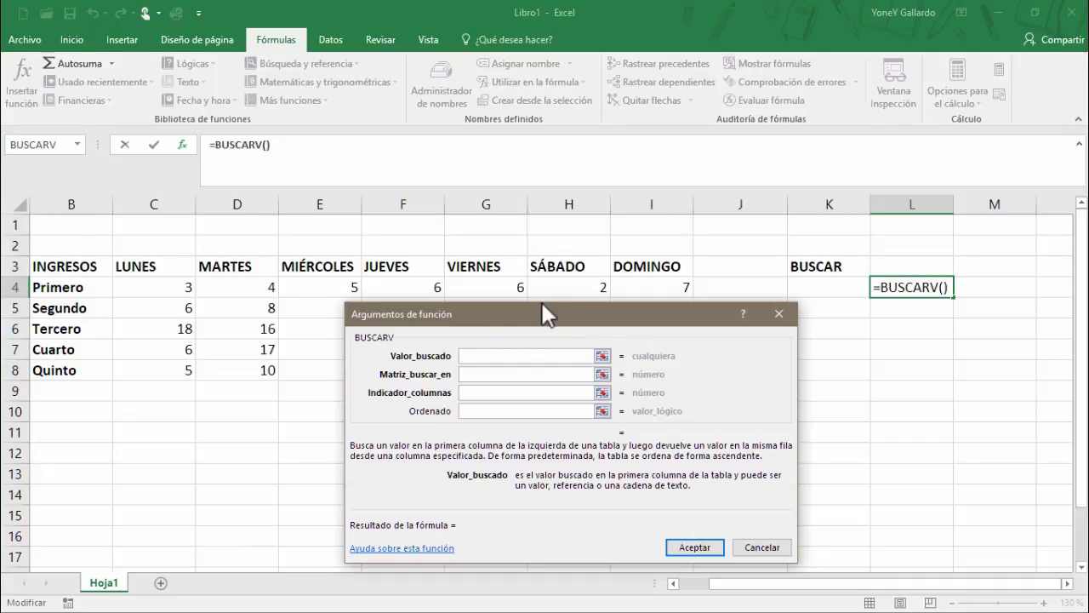
left_click(826, 292)
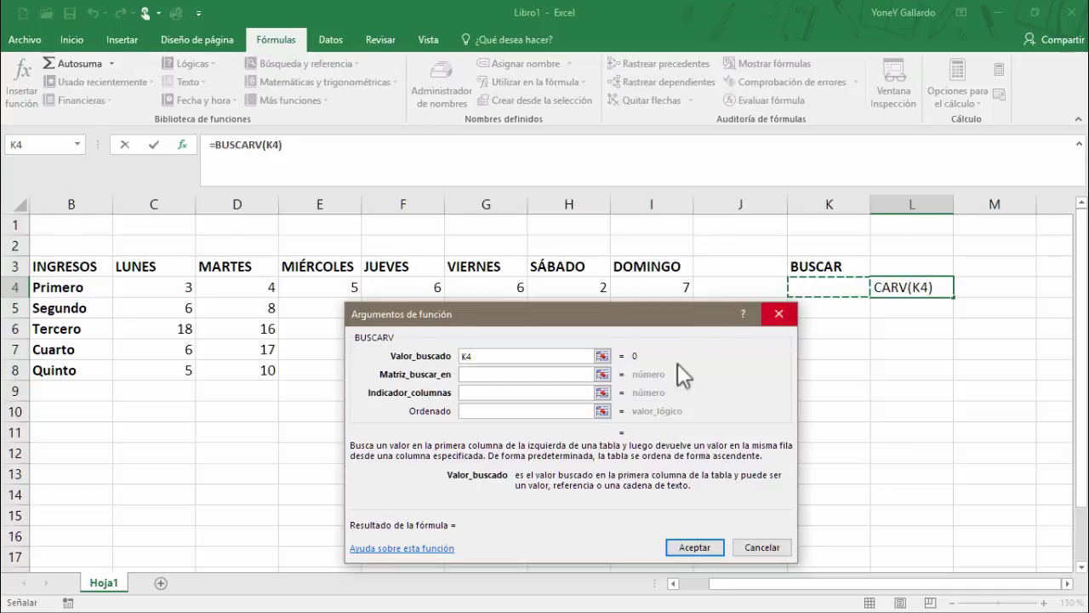
Step: Set BUSCARV's Matriz_buscar_en argument to the table range B4:I8
left_click(519, 375)
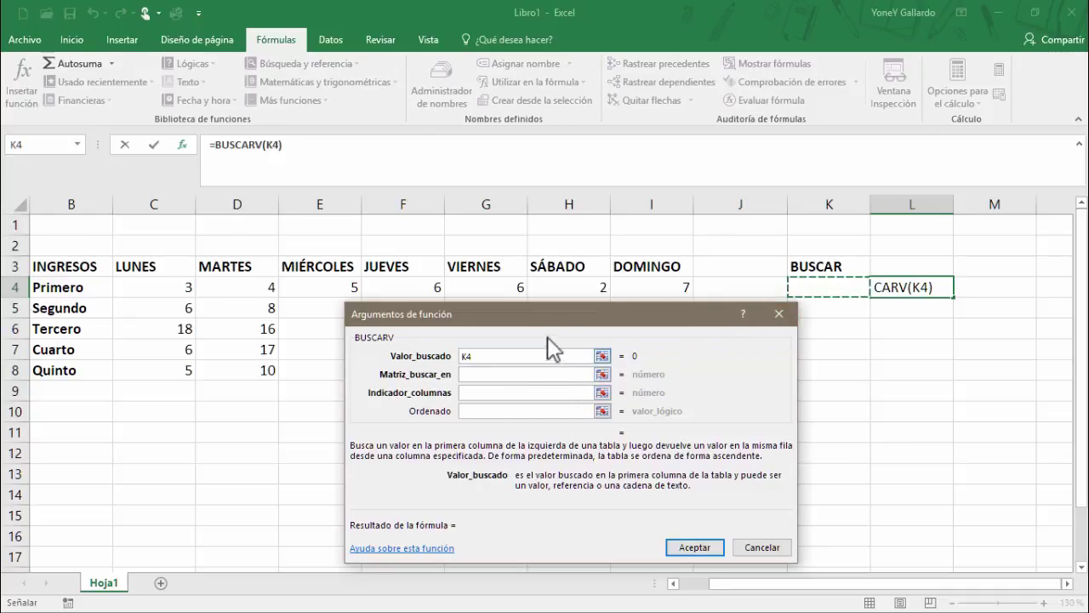
left_click_drag(570, 314, 730, 417)
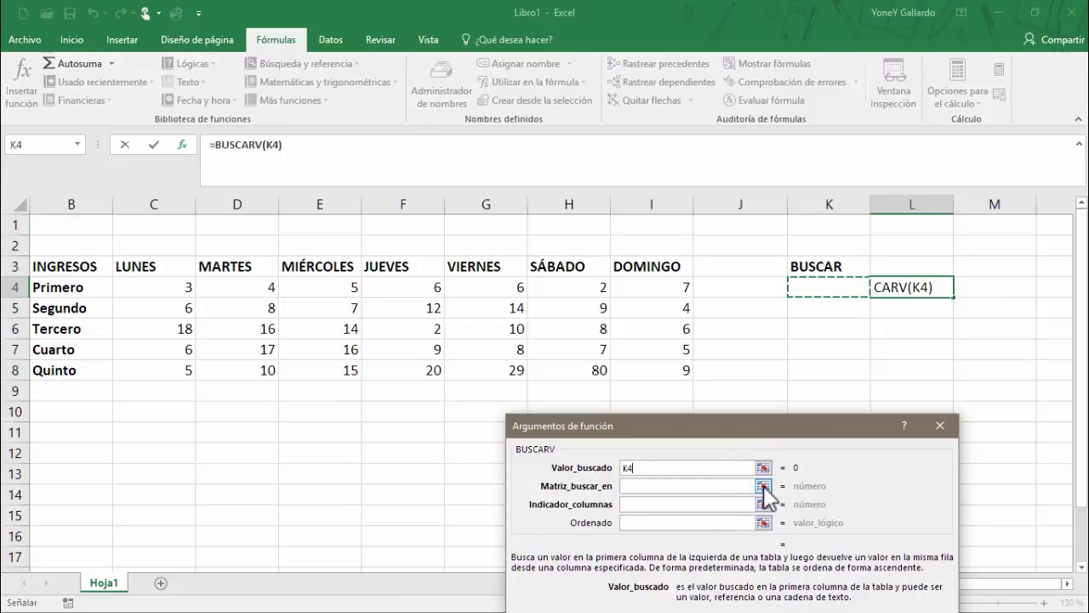
left_click(763, 486)
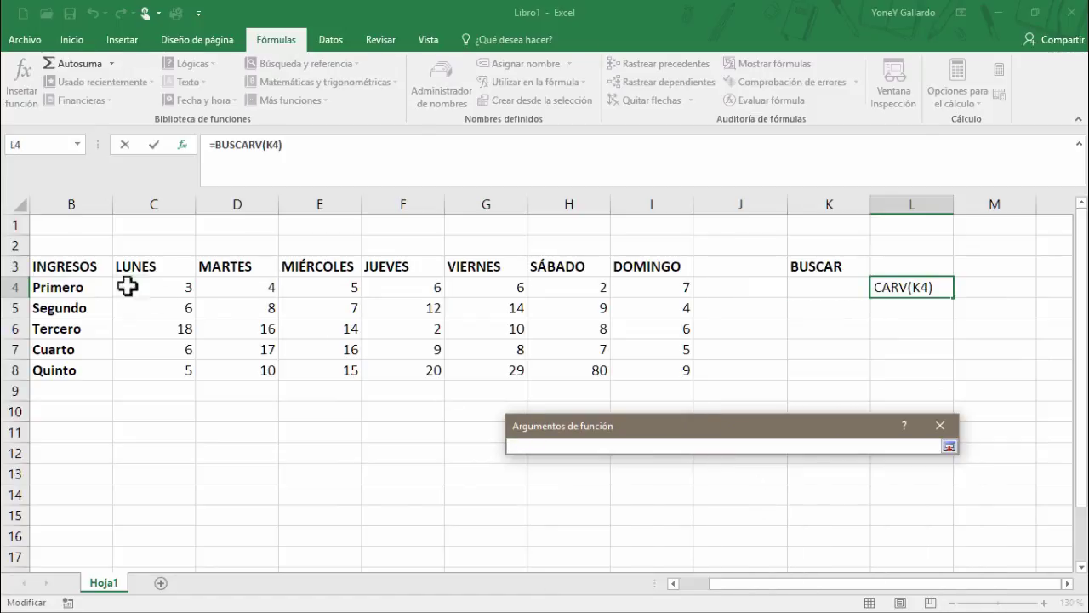
left_click_drag(53, 290, 655, 374)
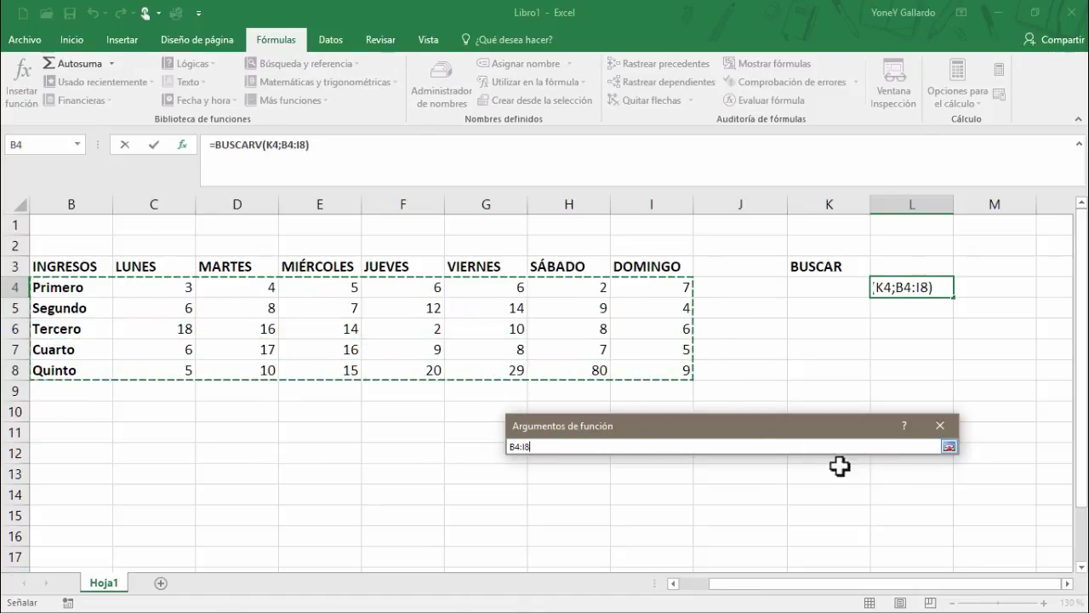
left_click(949, 446)
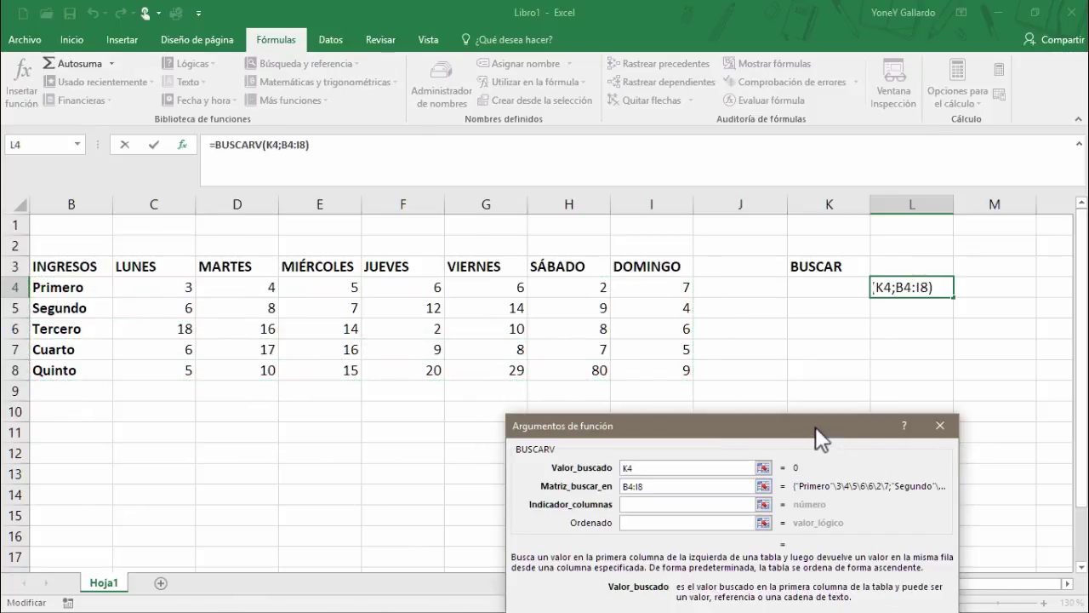
Step: Set BUSCARV's Indicador_columnas argument to the LUNES values C4:C8
left_click_drag(815, 426, 818, 369)
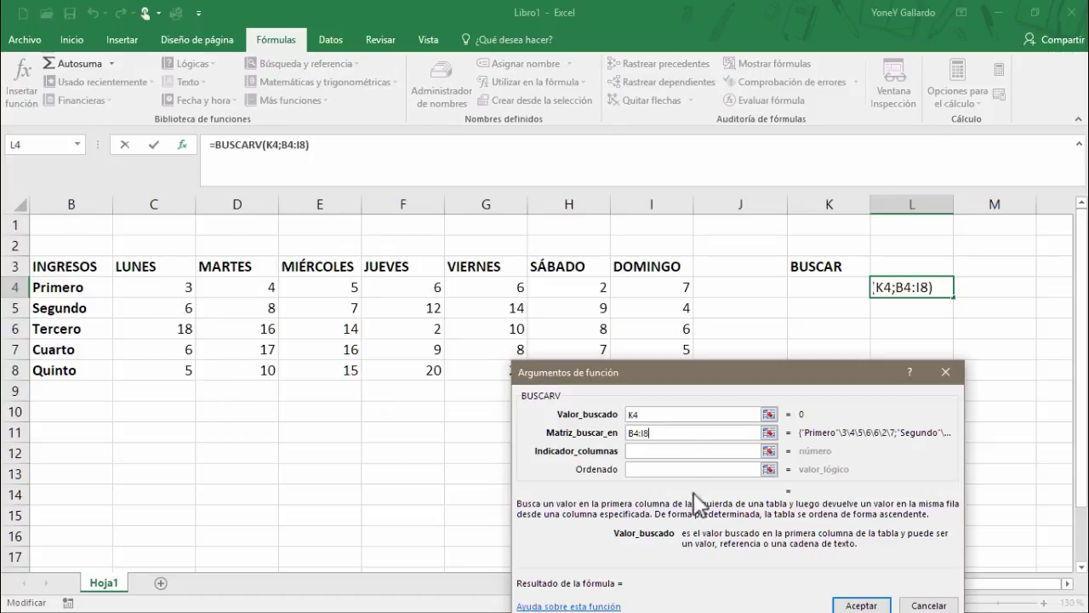
left_click(691, 453)
left_click(769, 452)
left_click_drag(156, 285, 165, 369)
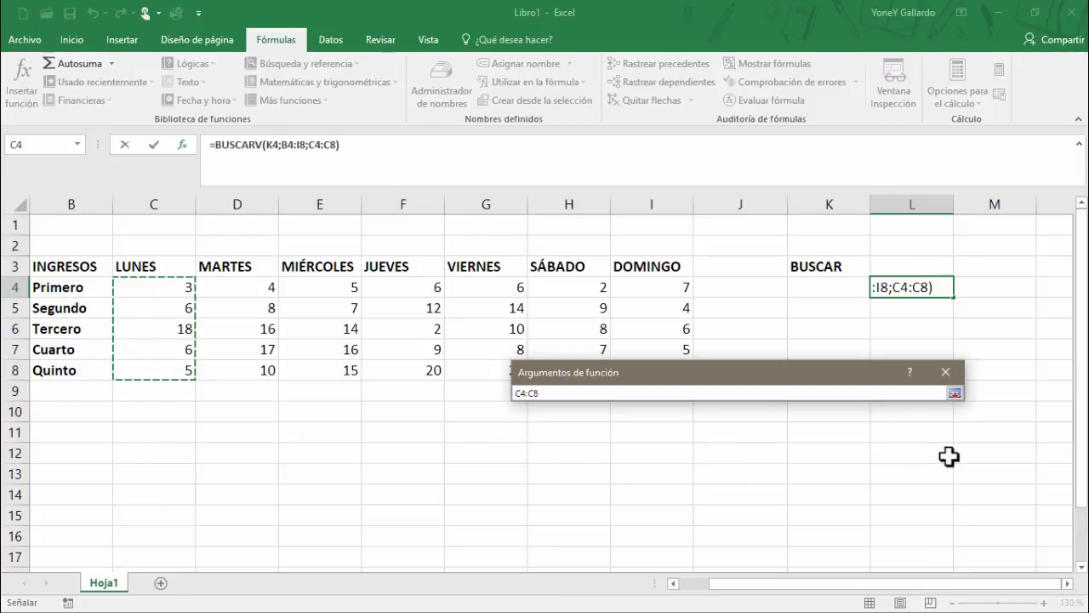
left_click(954, 392)
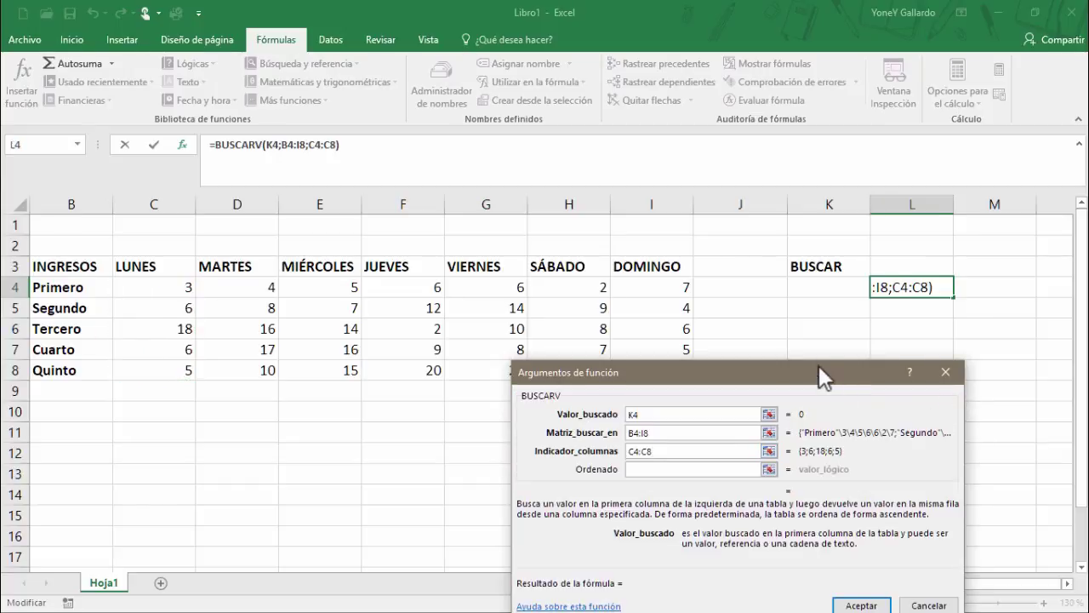
Step: Set BUSCARV's Ordenado argument to FALSO and accept the formula in L4
left_click_drag(818, 365, 816, 320)
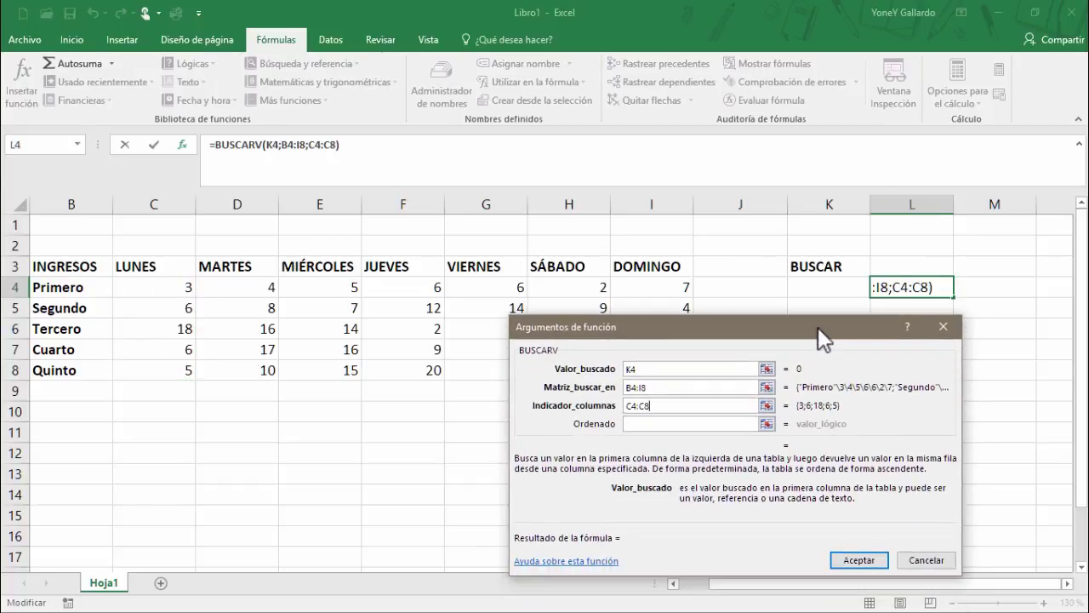
left_click(700, 423)
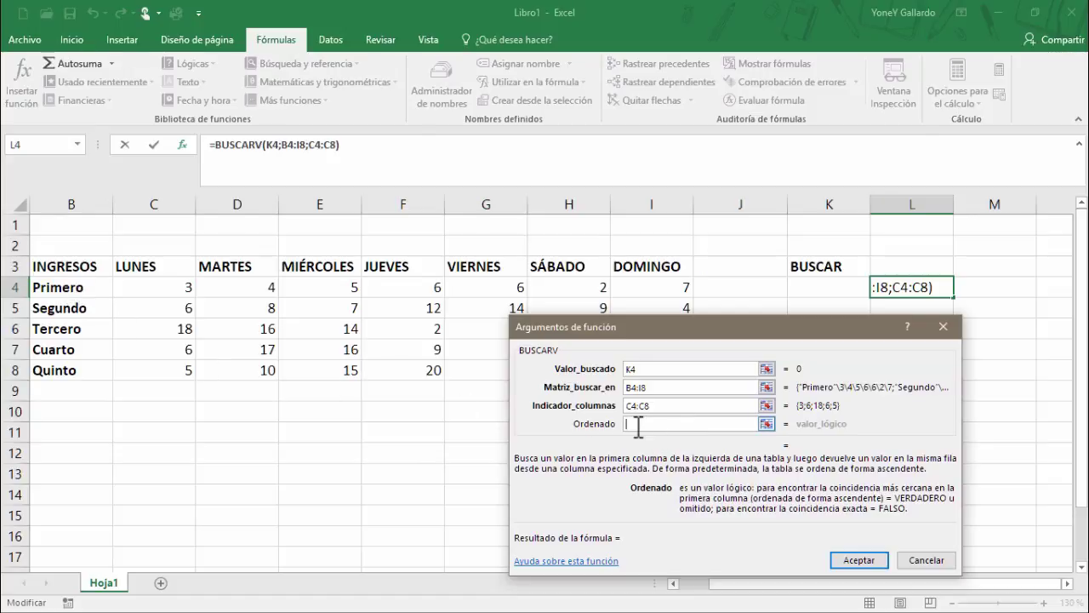
type("FALSO")
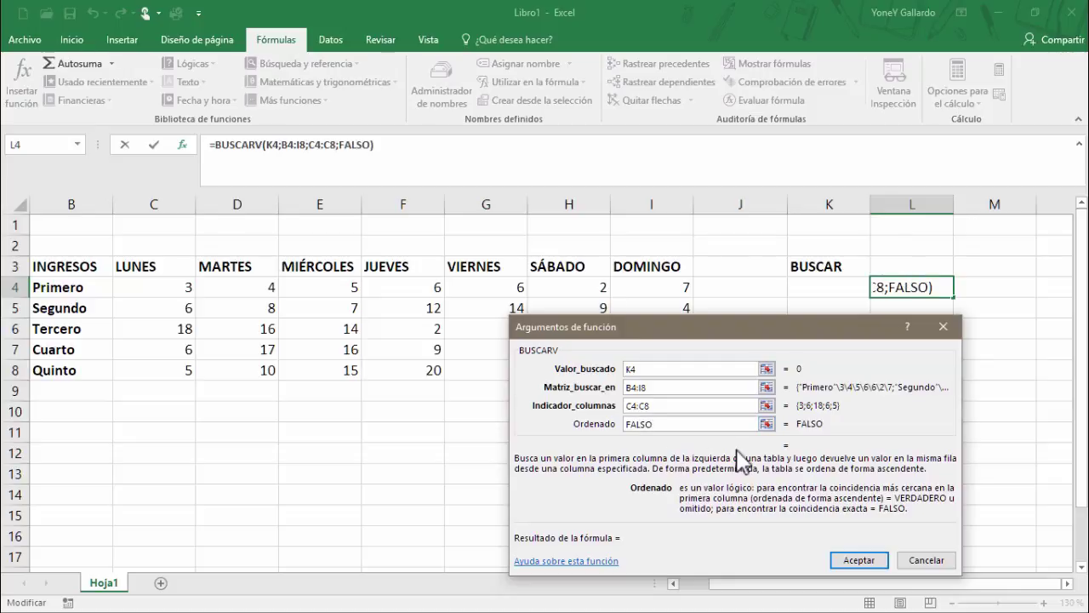
left_click(864, 559)
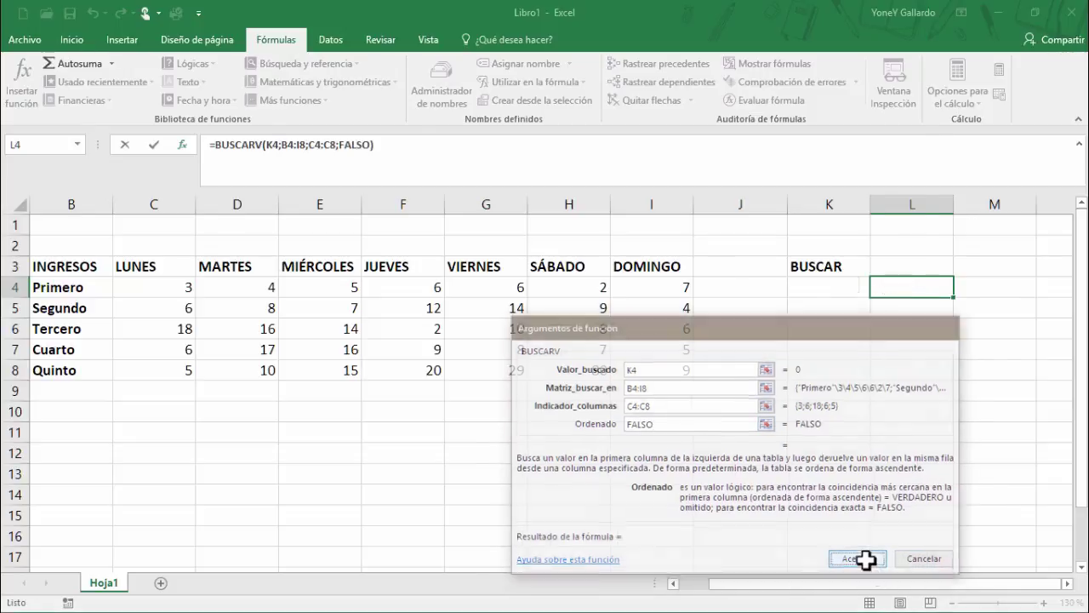
Step: Enter "Primero" as the search value in K4 and check the lookup result in L4
left_click(821, 292)
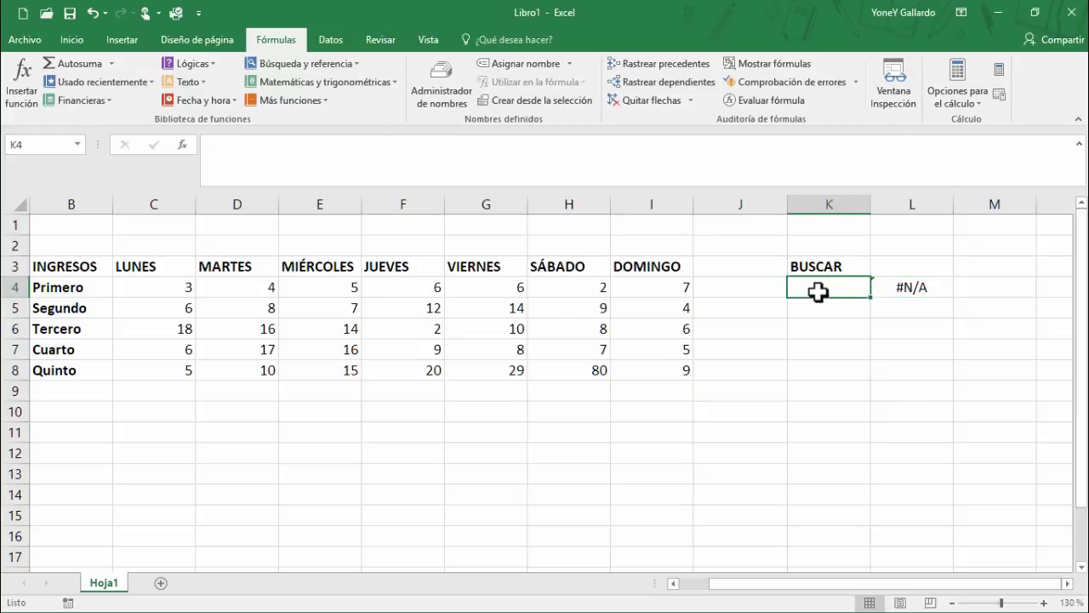
type("Primero")
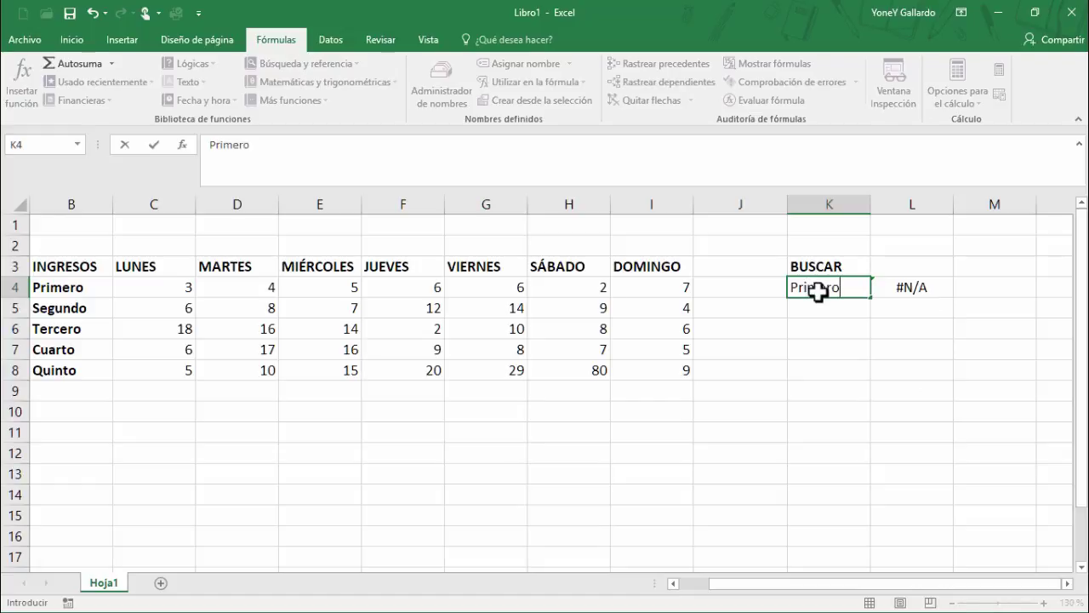
key("Return")
left_click(817, 291)
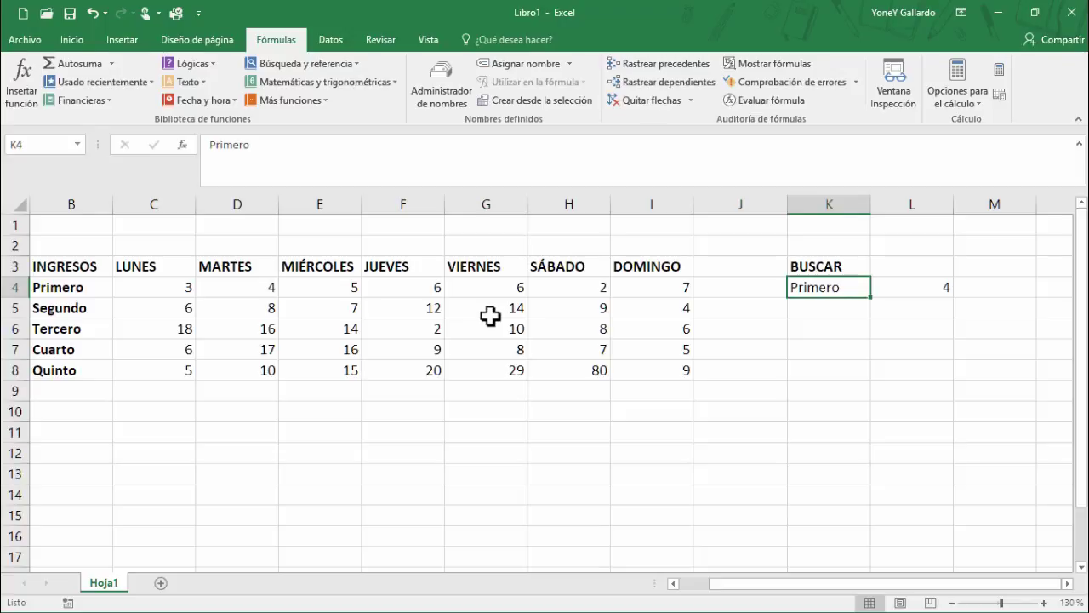
left_click(909, 289)
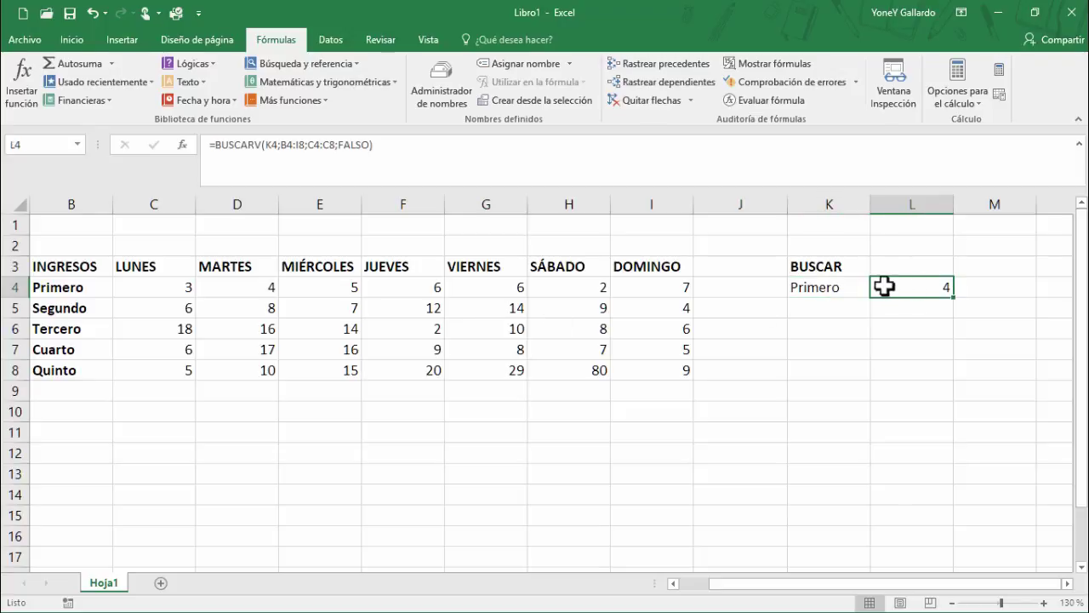
Step: Change the search value in K4 to "Tercero" and compare the result in L4 with the Tercero row's MARTES value
left_click(838, 287)
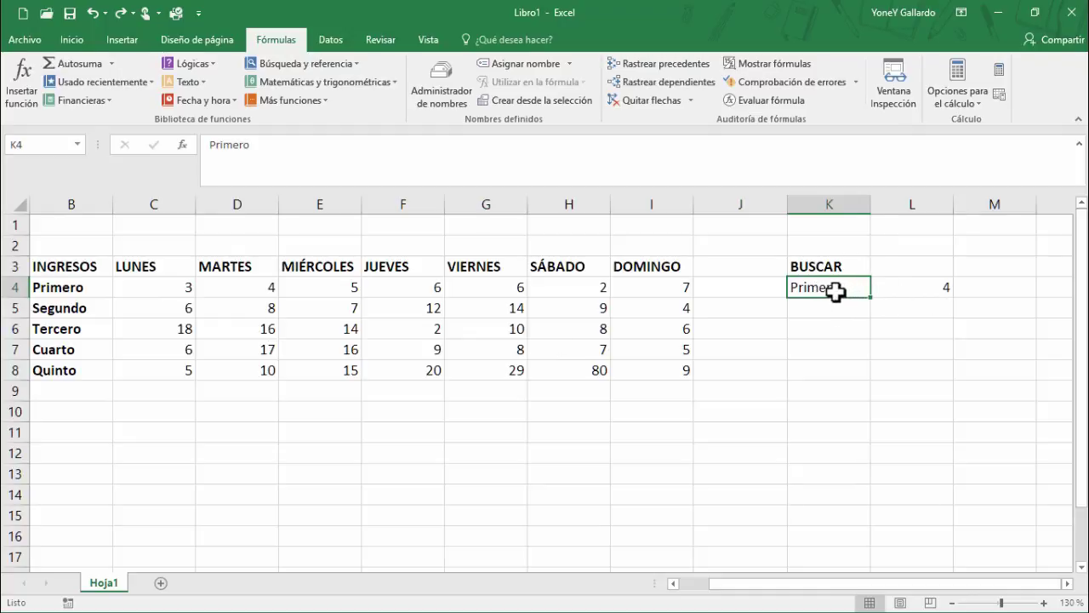
type("Terce")
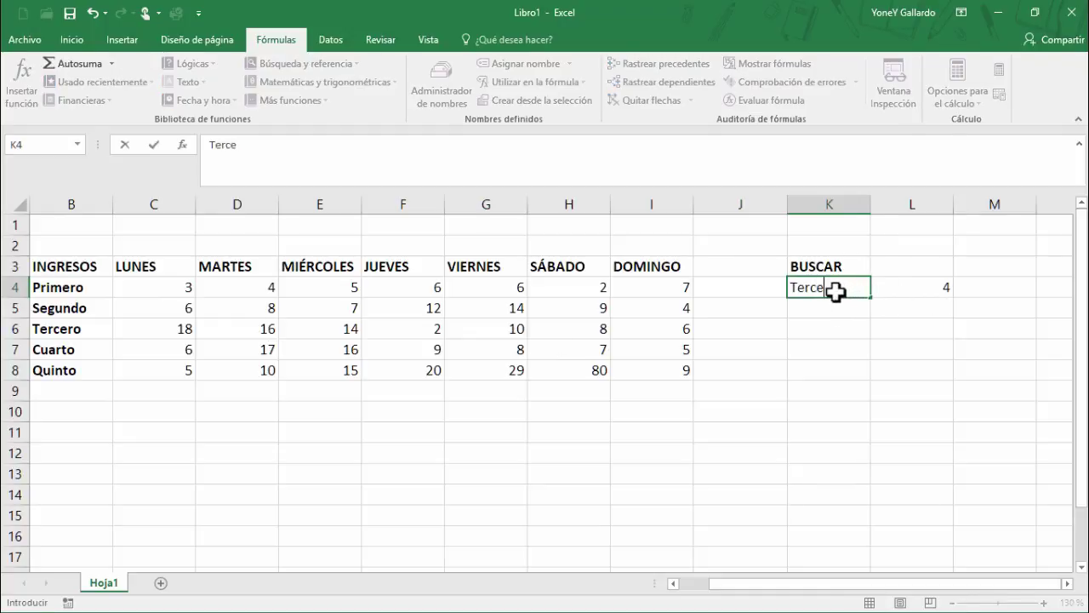
type("ro")
key("Return")
left_click(893, 294)
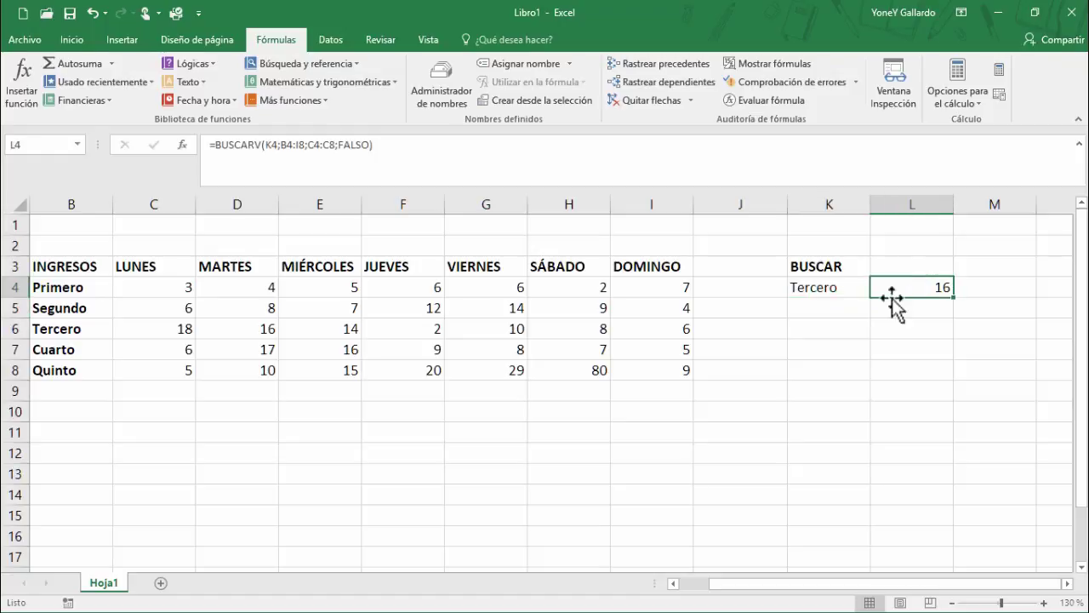
left_click(252, 324)
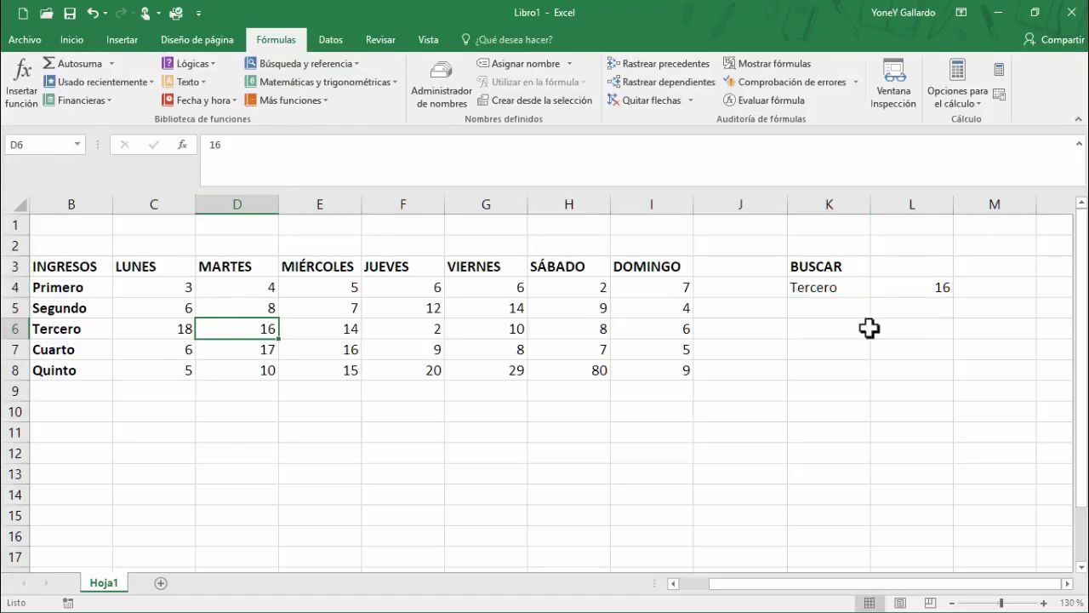
Step: Try B4:B8 as BUSCARV's Indicador_columnas argument in L4 and accept the edited formula
left_click(911, 292)
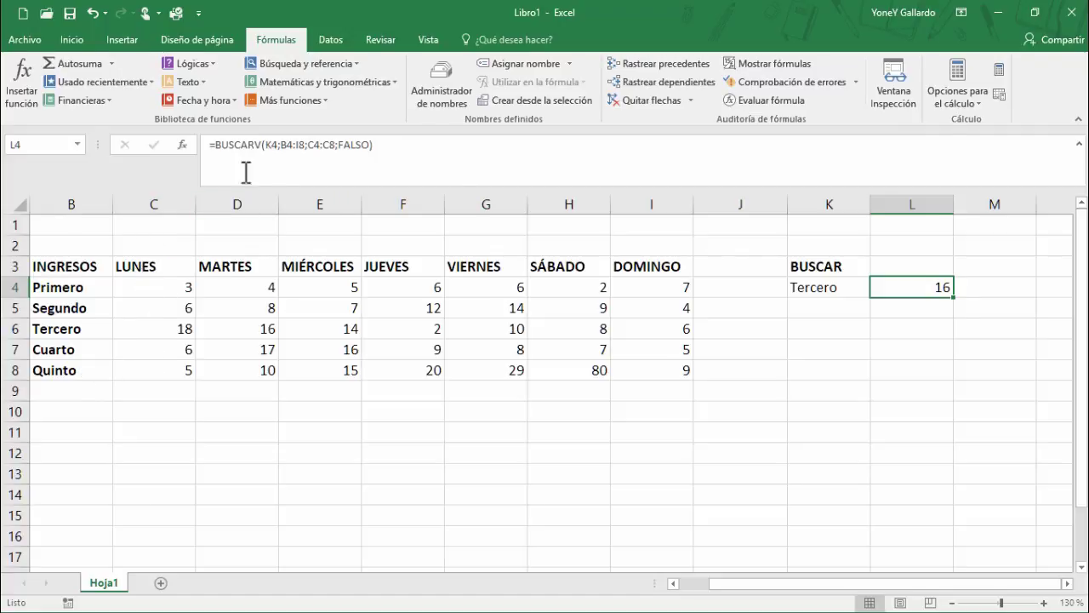
left_click(318, 149)
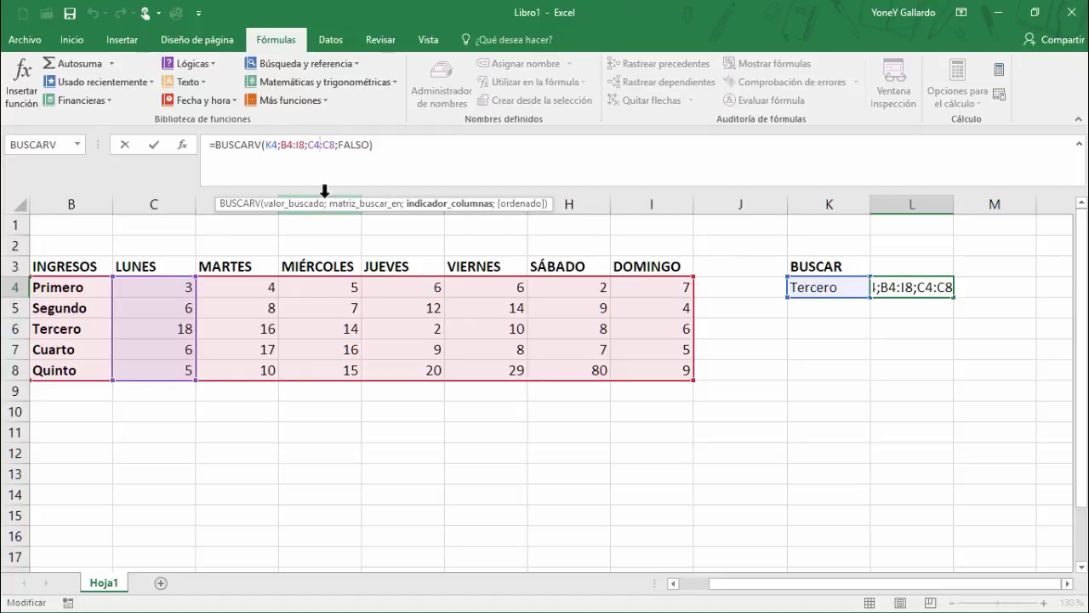
key("BackSpace")
type("8")
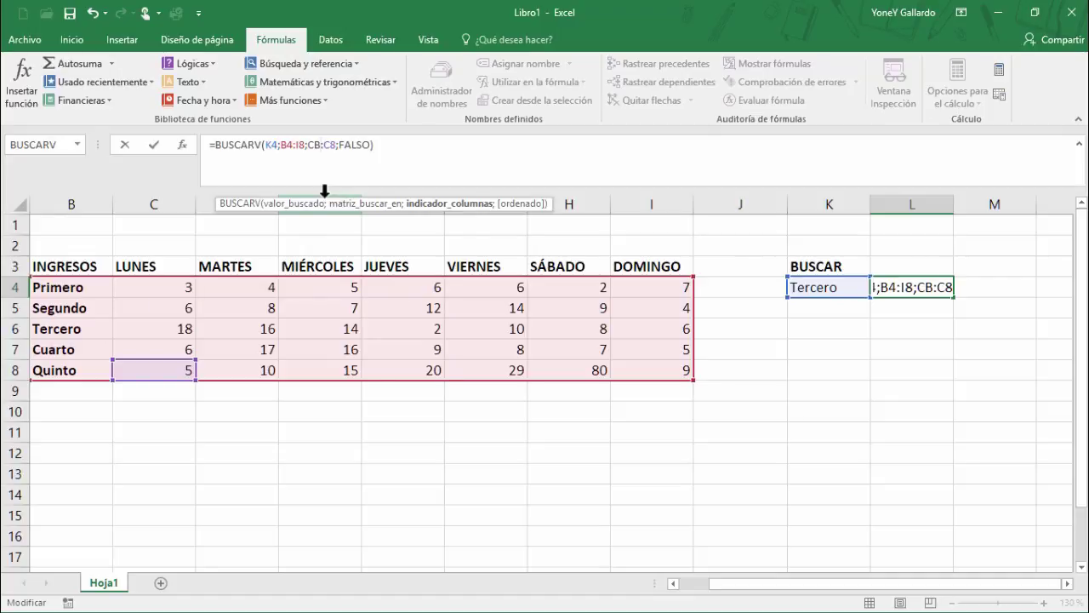
key("BackSpace")
key("BackSpace")
type("B4")
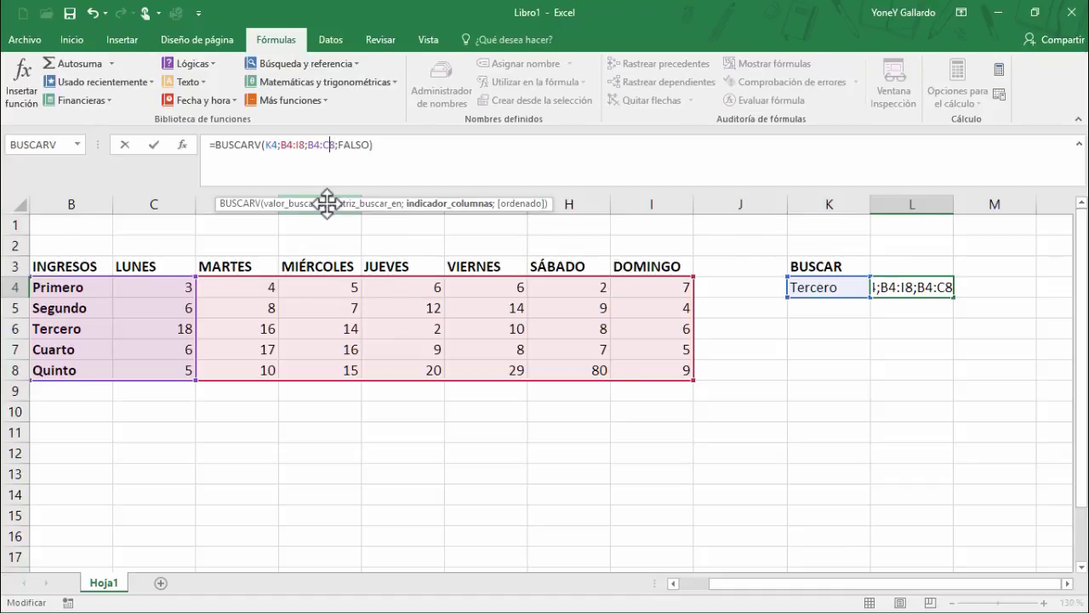
key("BackSpace")
type("B")
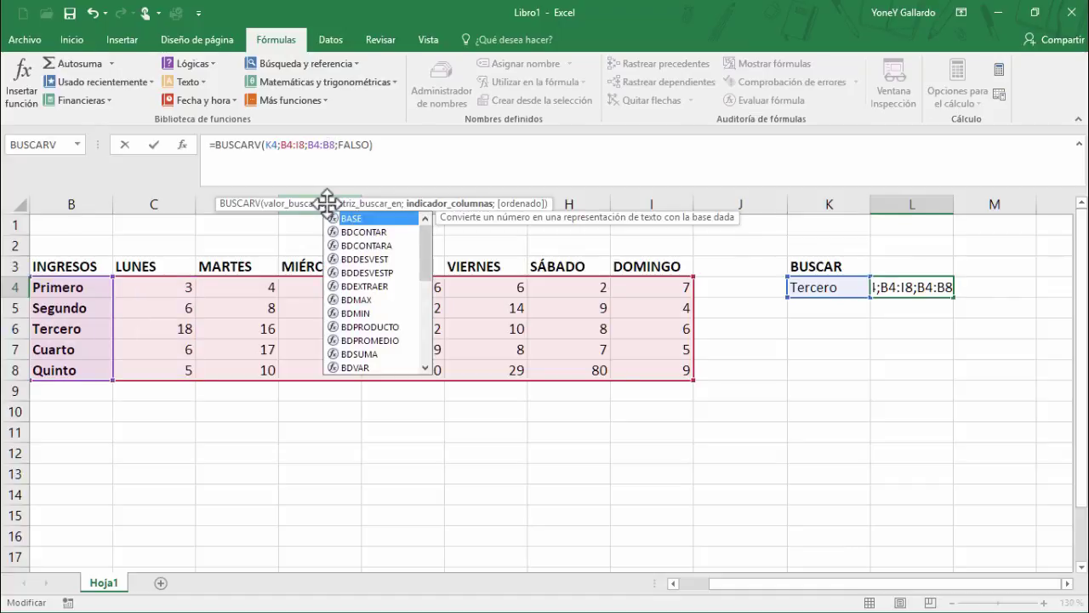
left_click(425, 146)
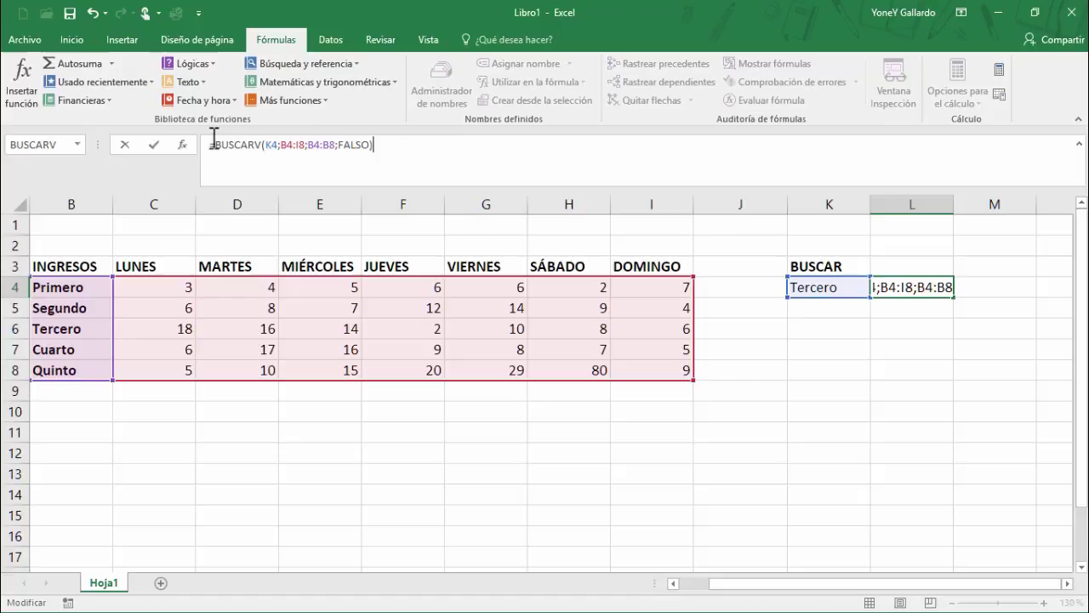
left_click(154, 146)
left_click(826, 287)
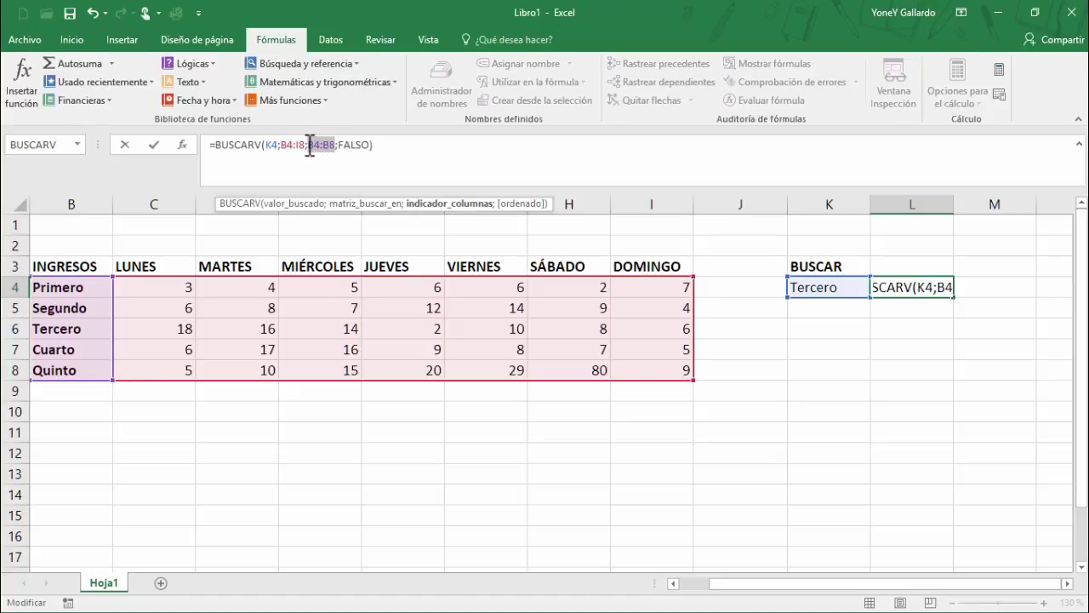
Step: Replace BUSCARV's Indicador_columnas argument in L4 with 2 and compare the result with the Tercero row's LUNES value
left_click_drag(309, 145, 306, 146)
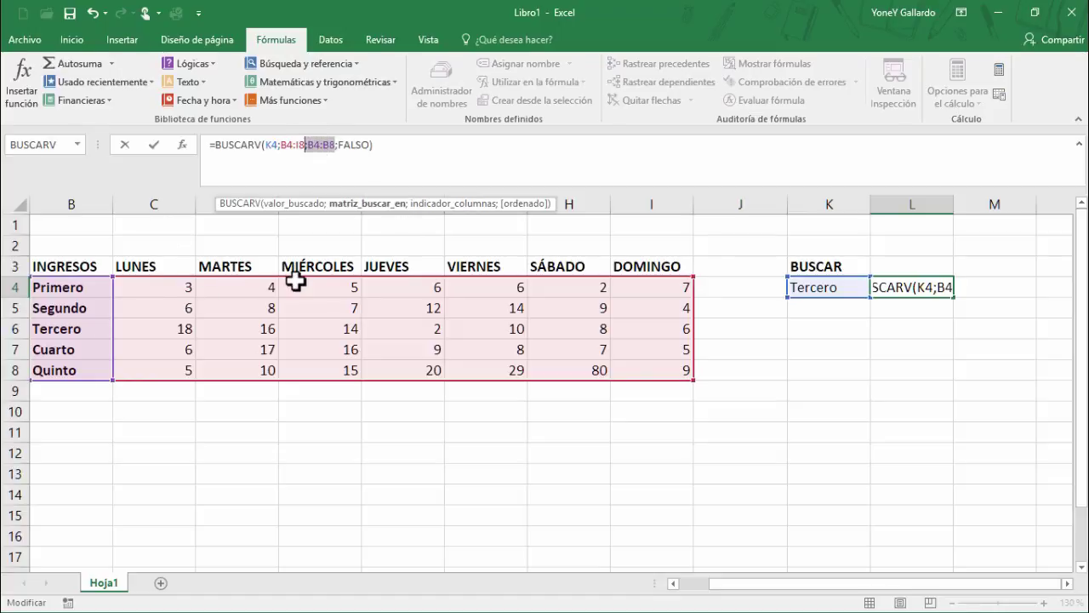
type("2")
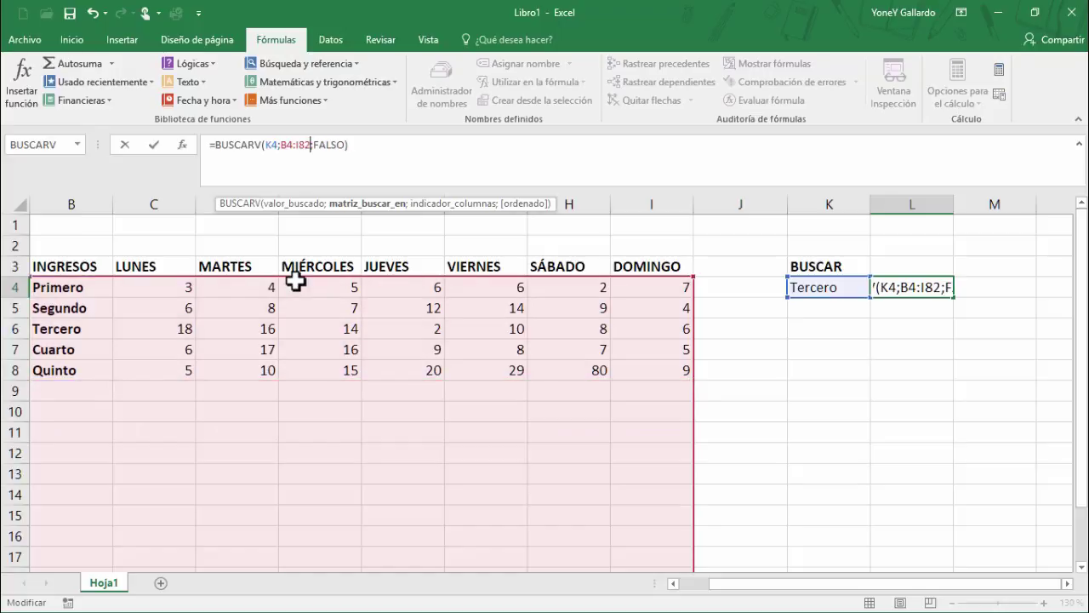
key("BackSpace")
type(";")
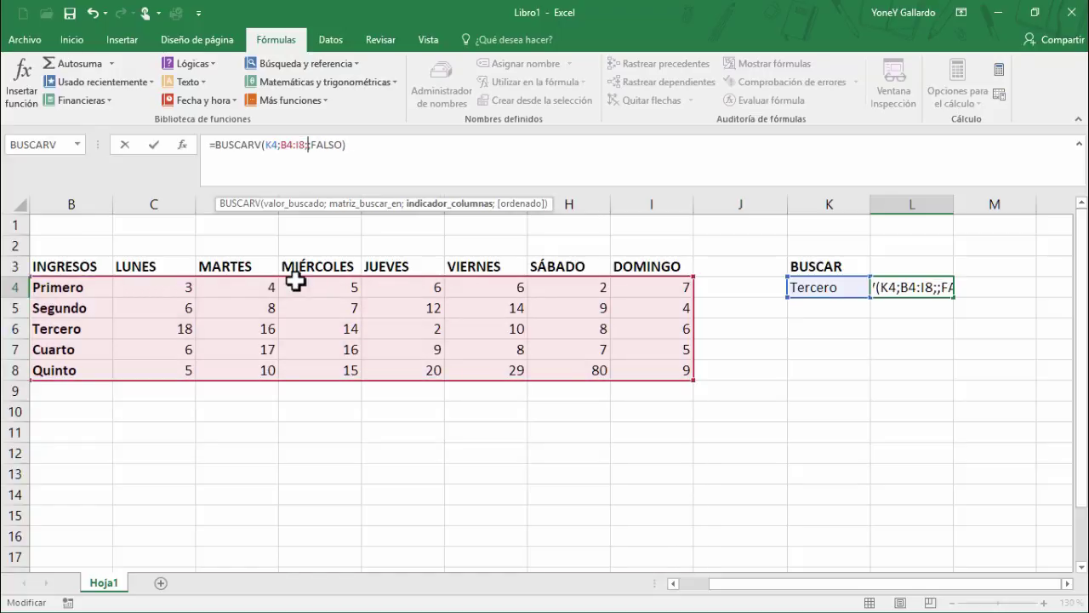
left_click(396, 146)
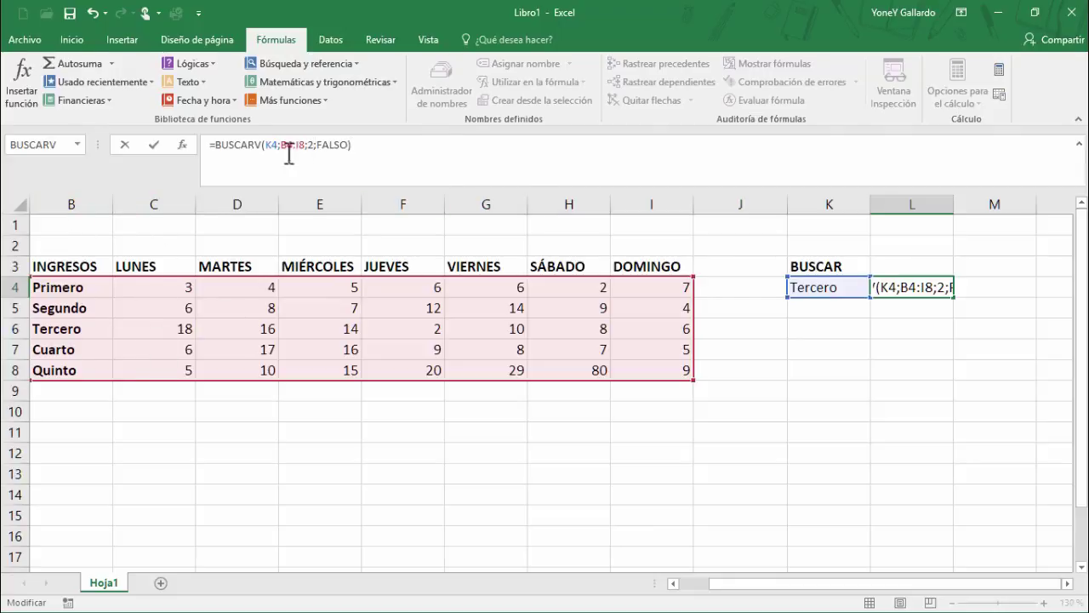
left_click(155, 144)
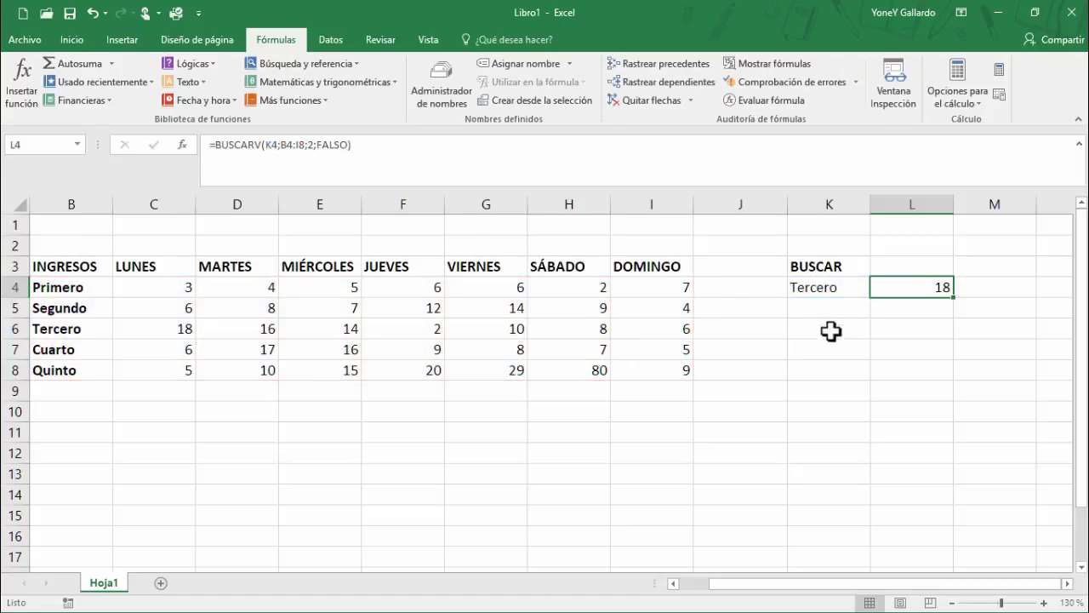
left_click(811, 291)
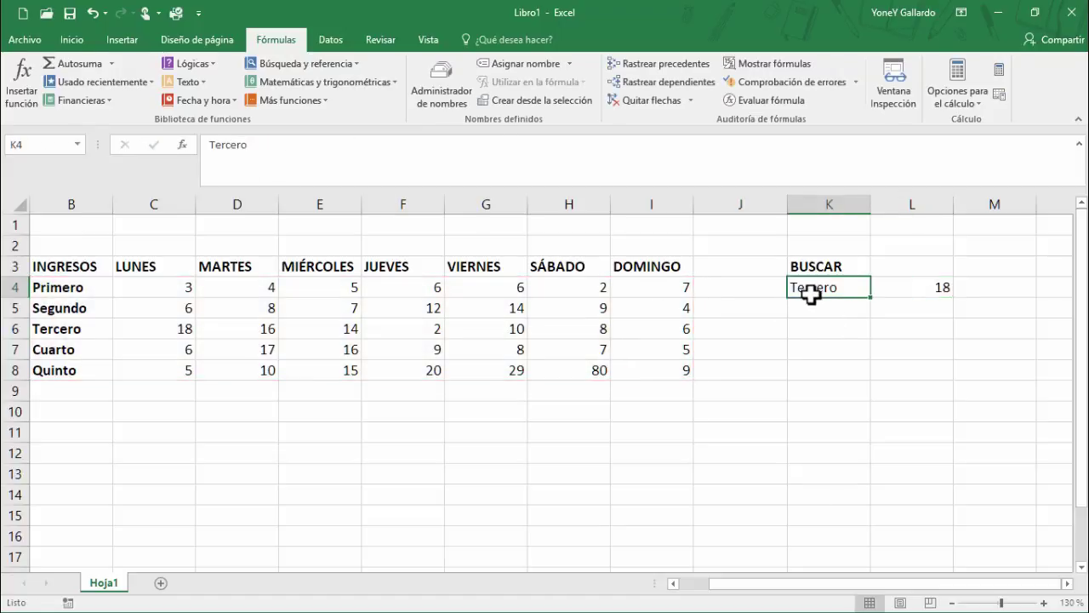
left_click(153, 329)
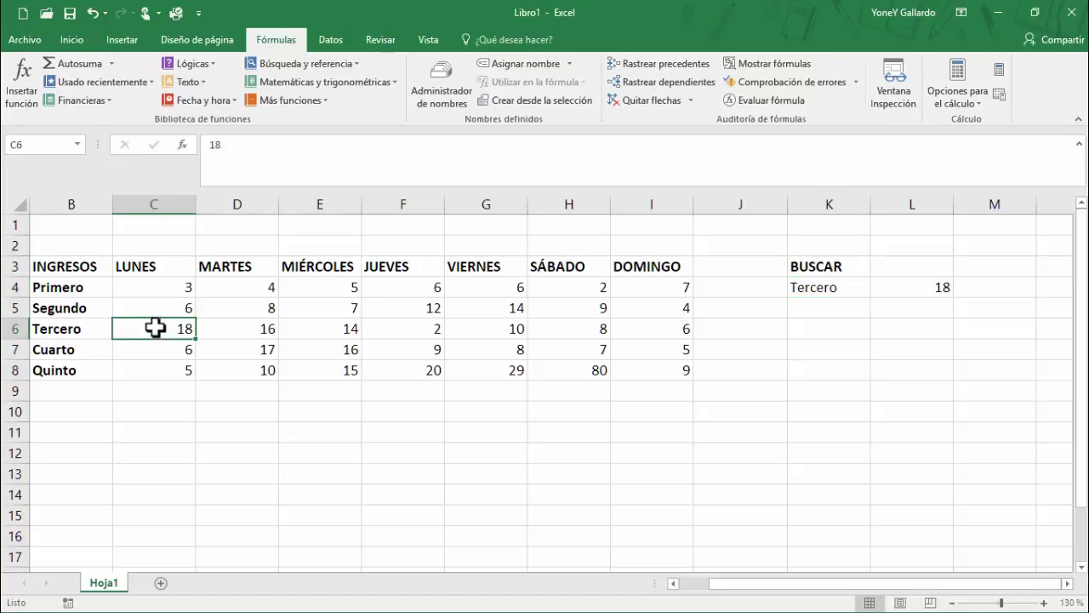
Step: Change the search value in K4 to "Primero" and check the lookup result in L4
left_click(808, 292)
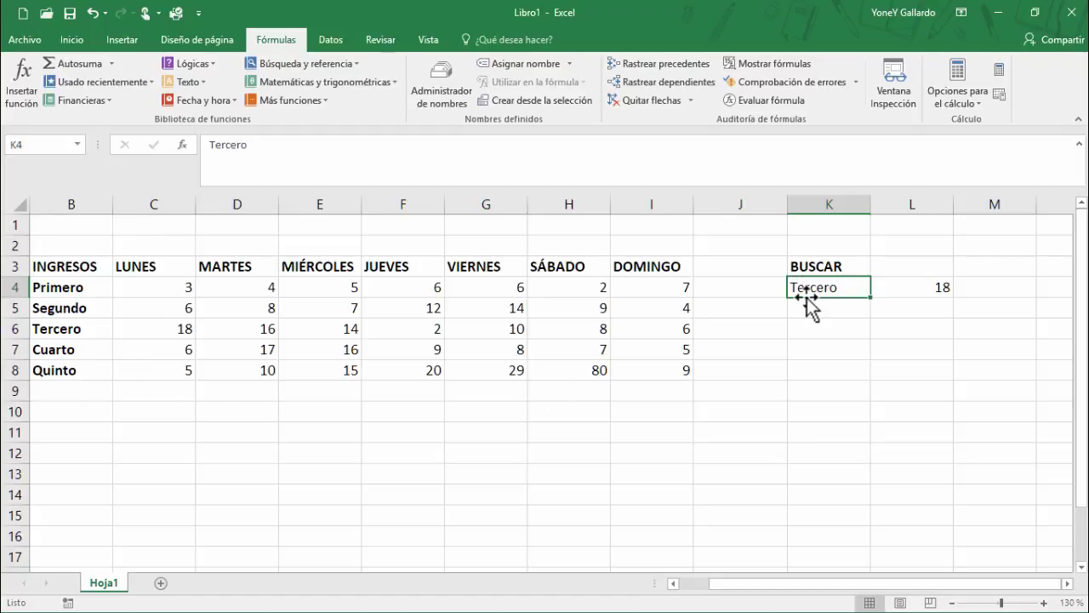
type("Primero")
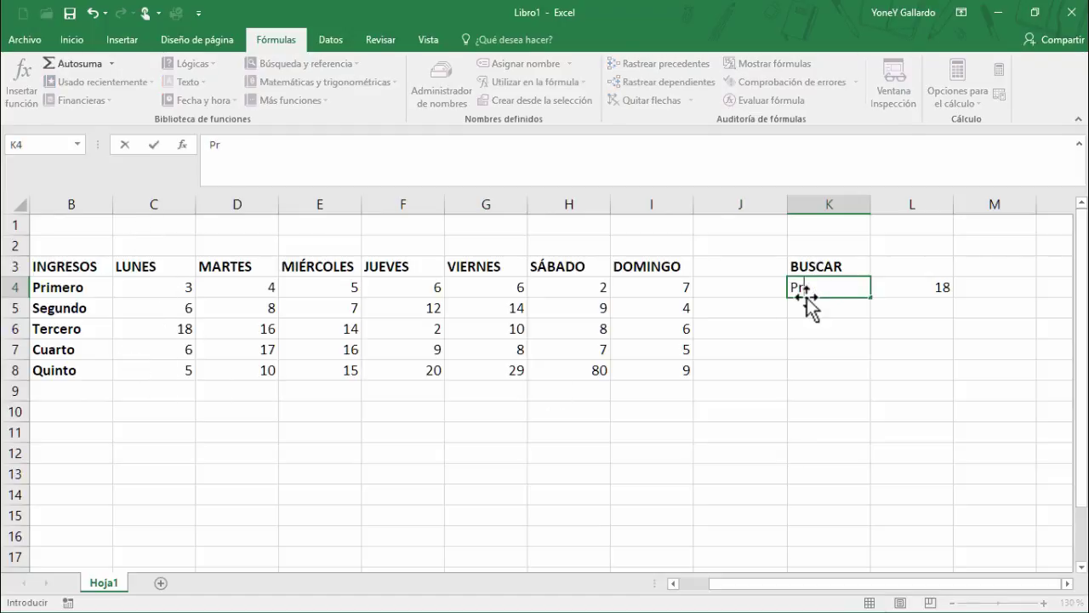
key("Return")
left_click(805, 287)
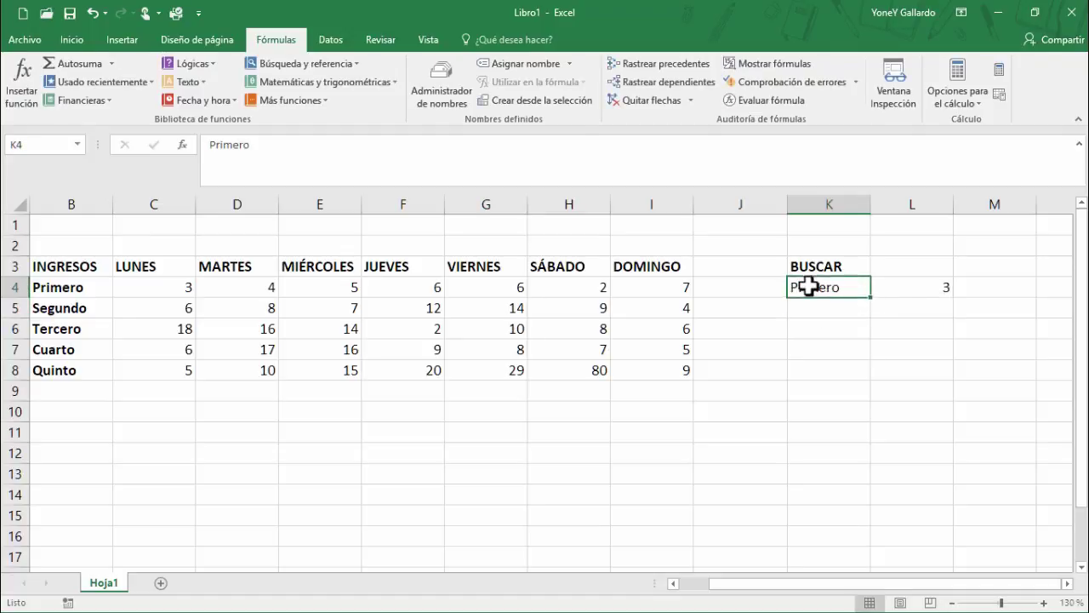
left_click(920, 289)
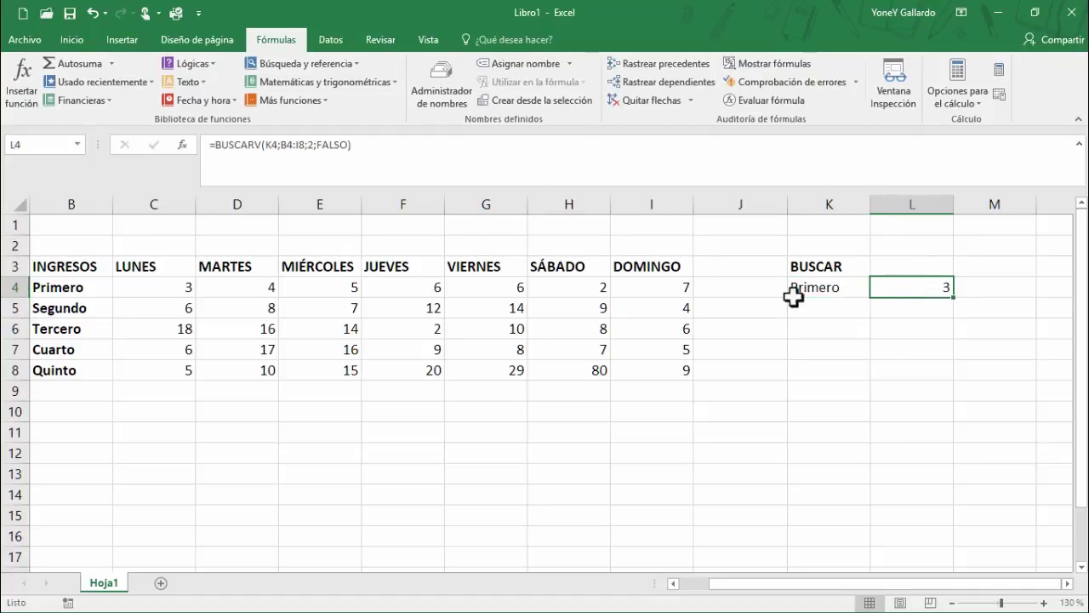
Step: Add the heading "LUNES" in L3 above the lookup result
left_click(921, 269)
type("LUNES")
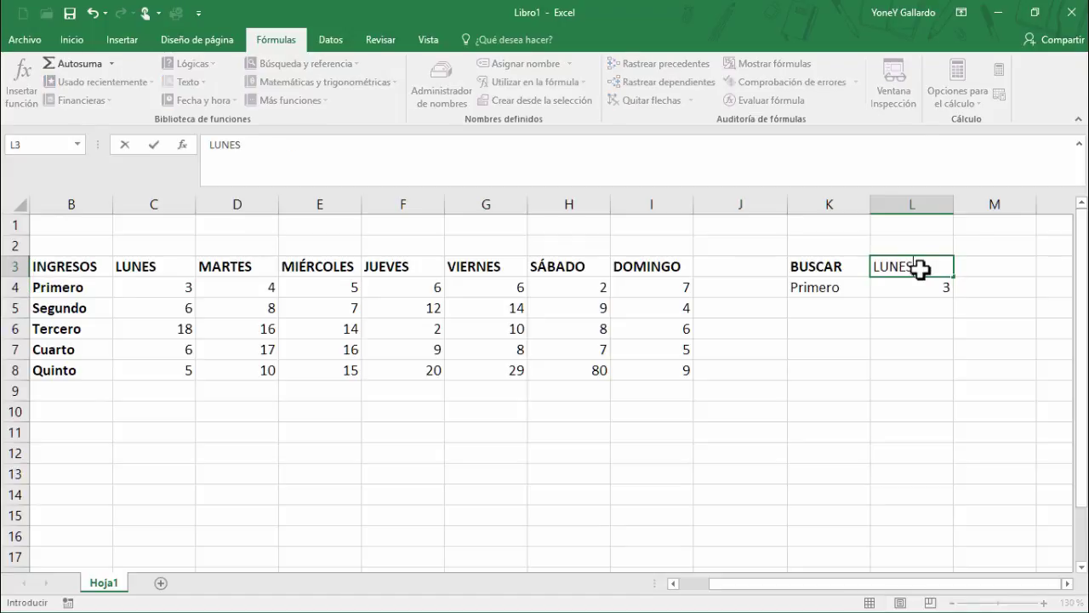
key("Return")
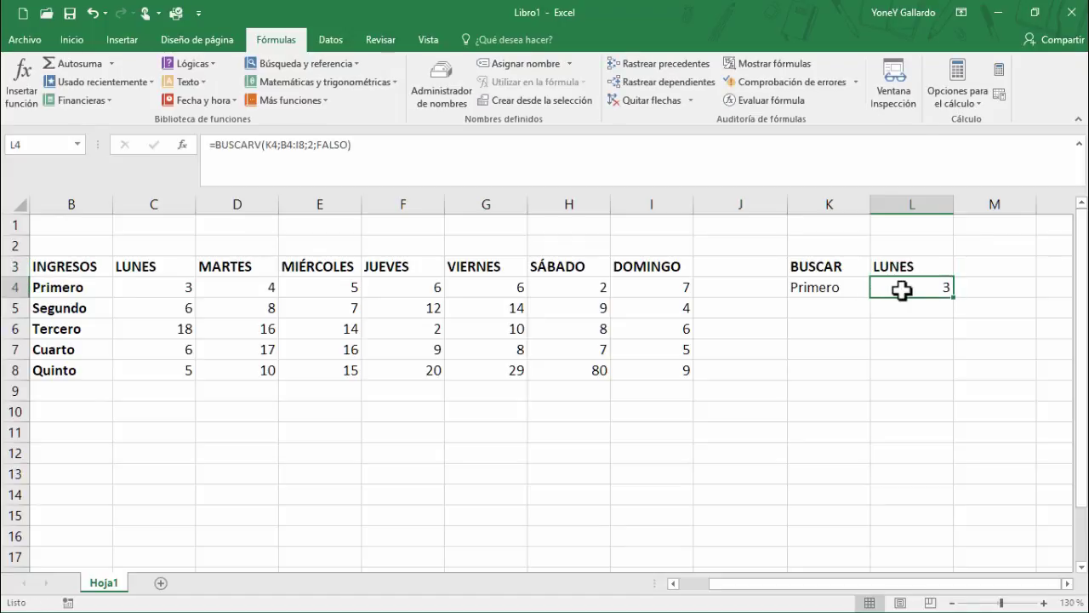
Step: Change the search value in K4 to "Quinto" and compare the result in L4 with the Quinto row's LUNES value
left_click(829, 291)
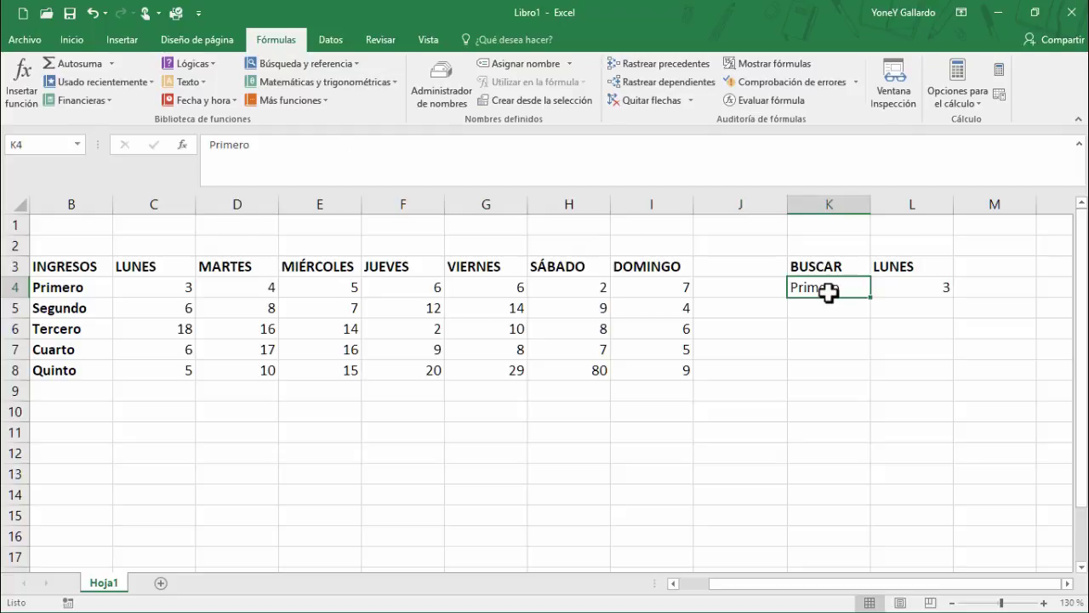
type("Quinto")
key("Return")
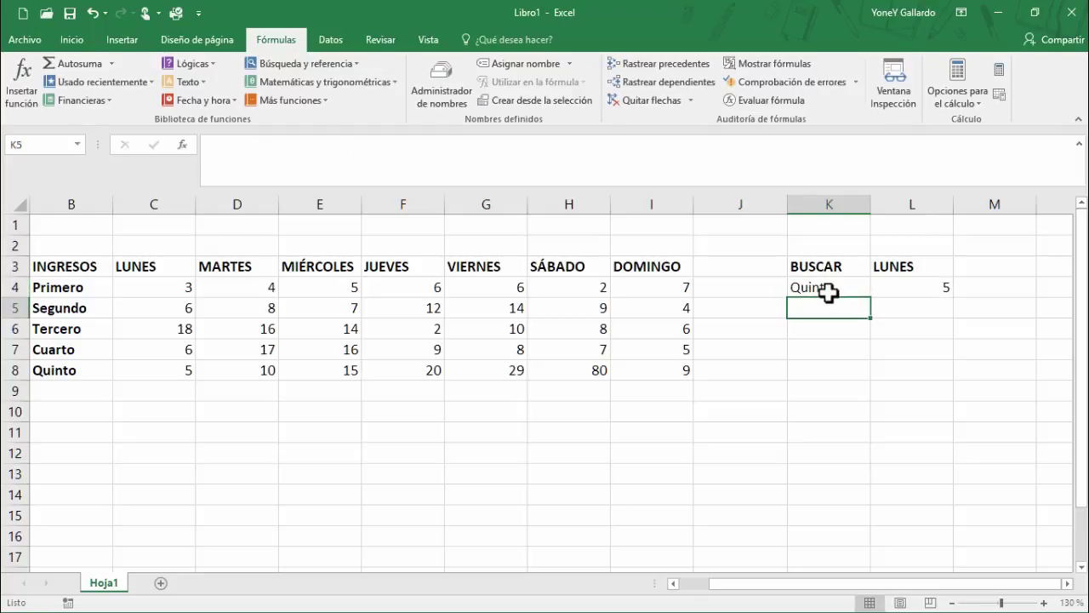
left_click(939, 290)
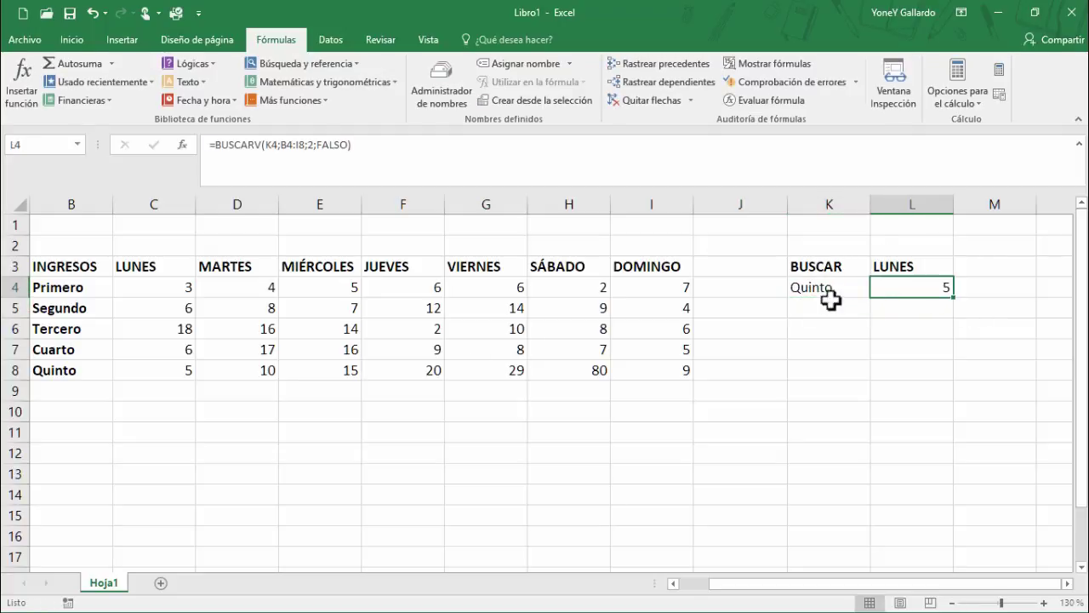
left_click(76, 371)
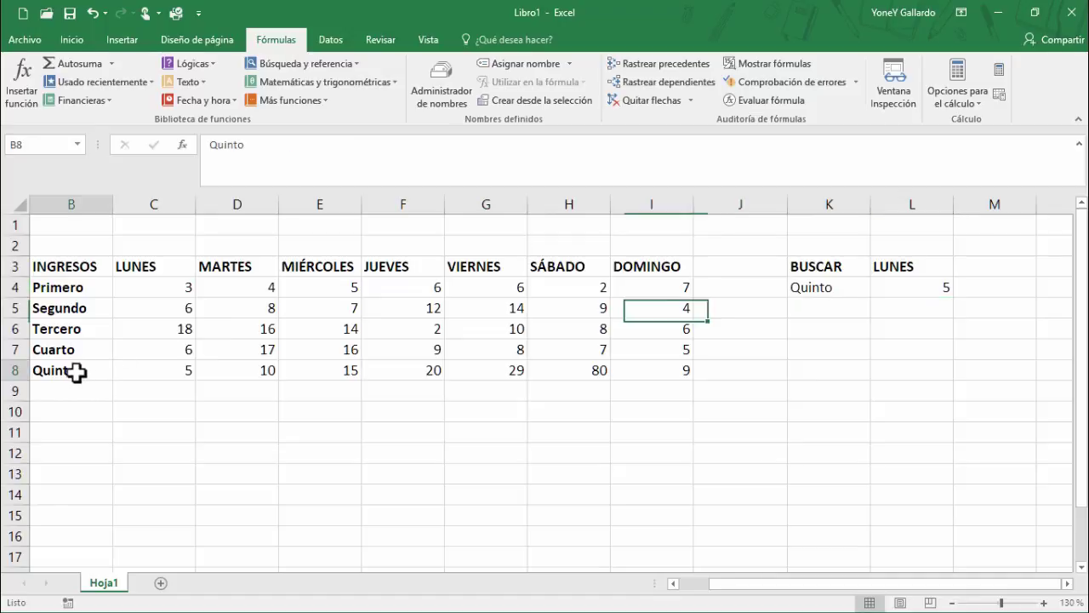
left_click(154, 372)
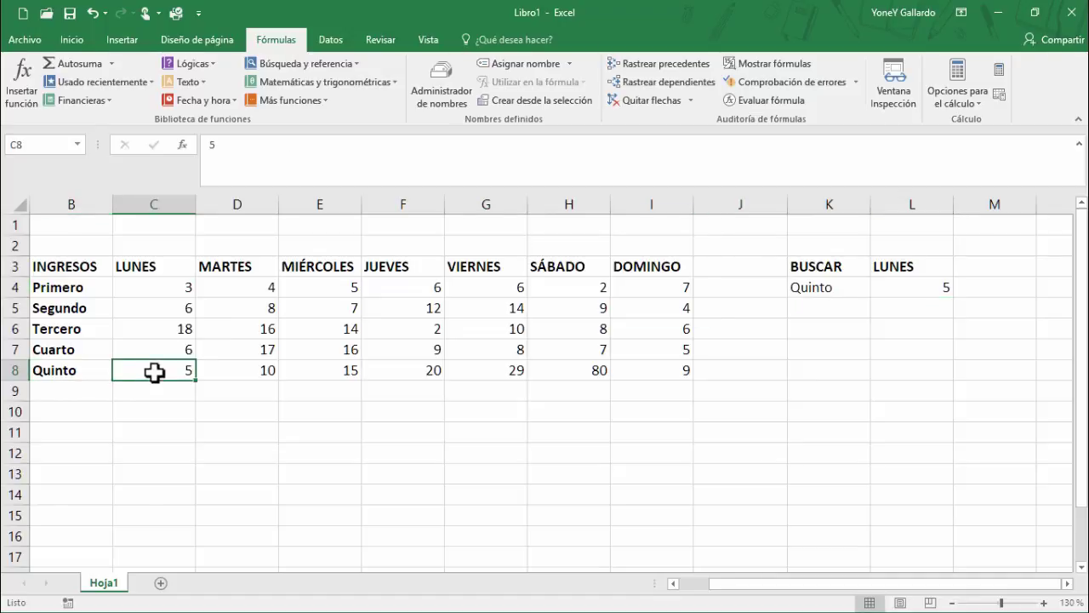
left_click(811, 288)
left_click(903, 290)
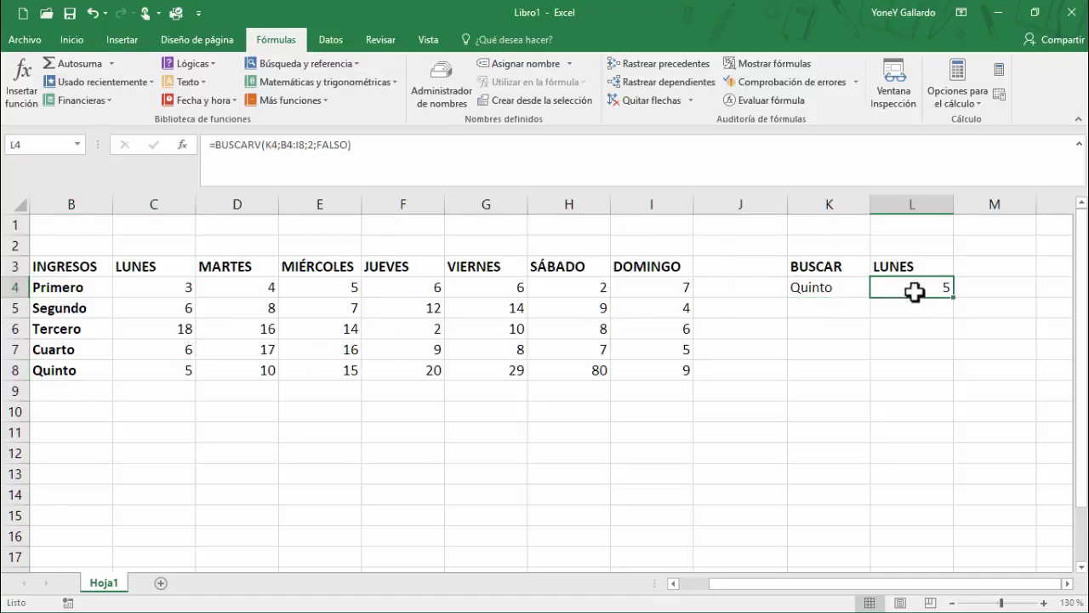
left_click(313, 145)
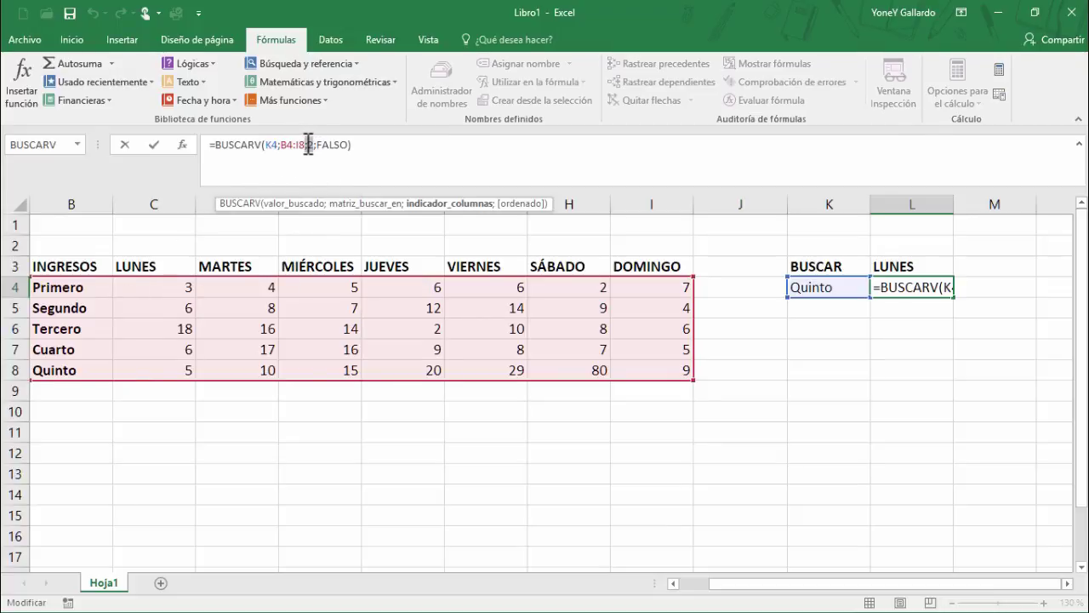
left_click(806, 452)
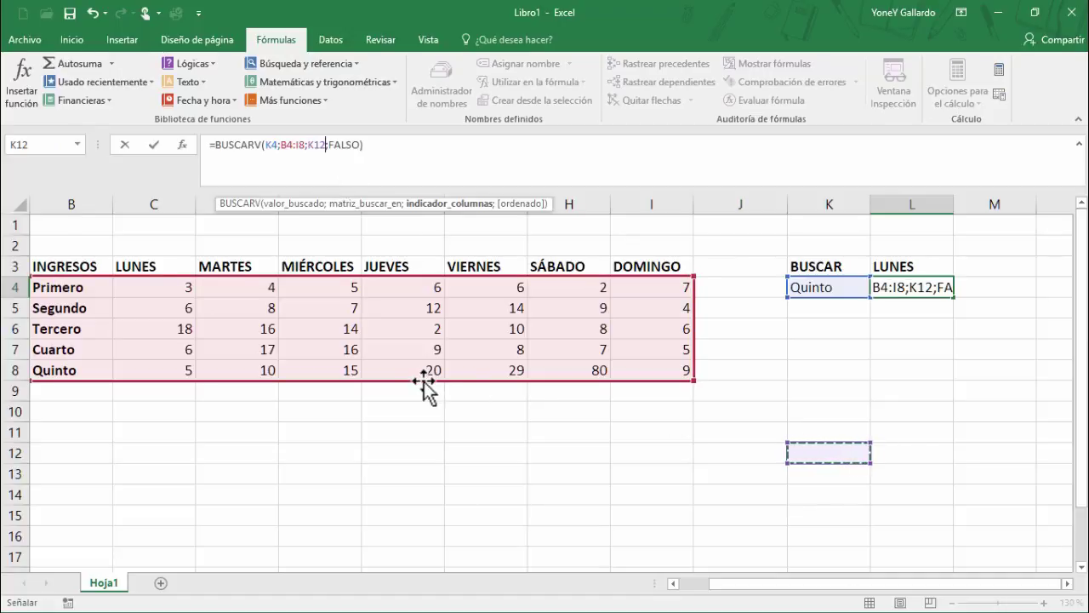
left_click(762, 356)
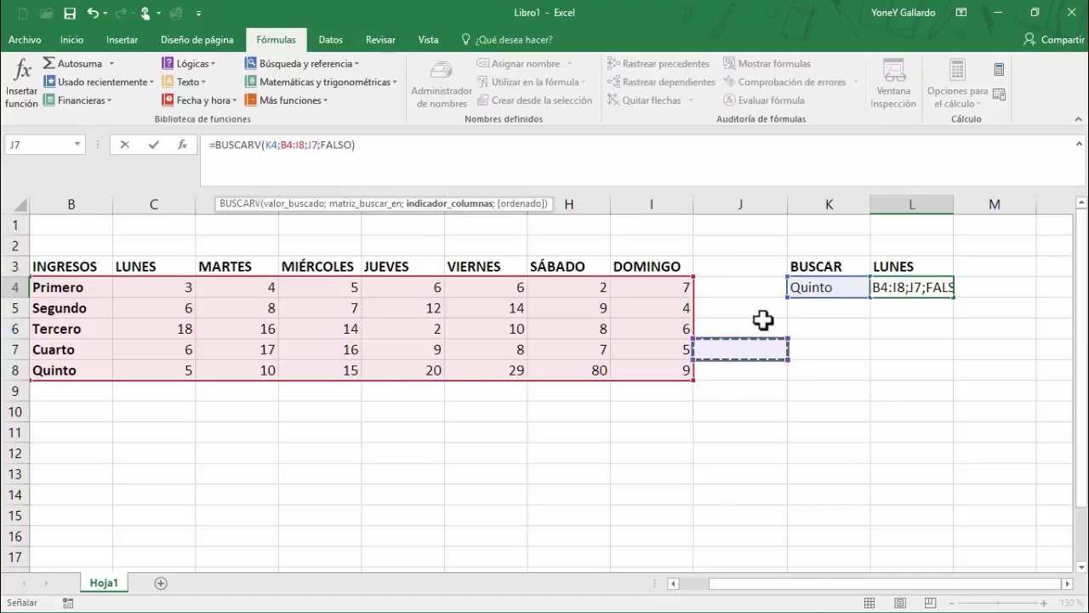
key("Escape")
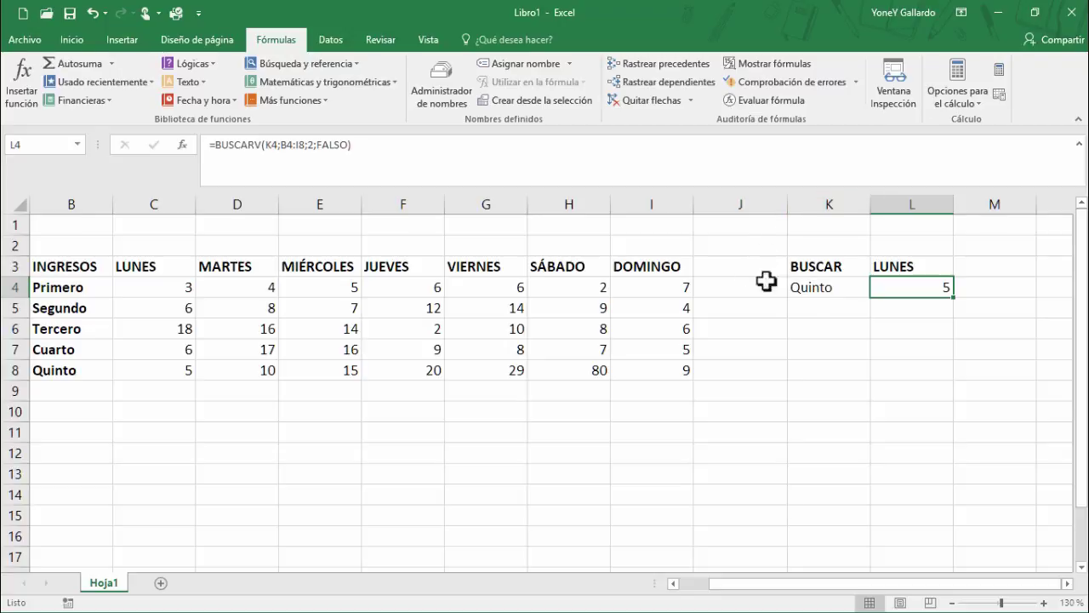
Step: Clear the contents of K4:L6, keeping the BUSCAR and LUNES headings, and select the BUSCAR heading
left_click_drag(848, 286, 895, 349)
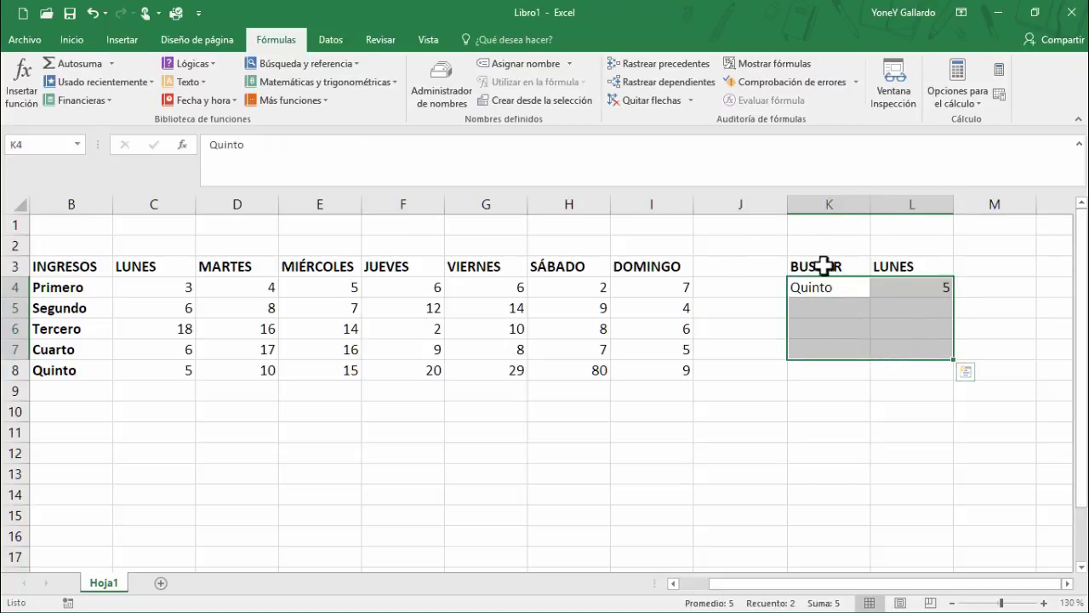
left_click_drag(824, 266, 894, 361)
left_click(813, 289)
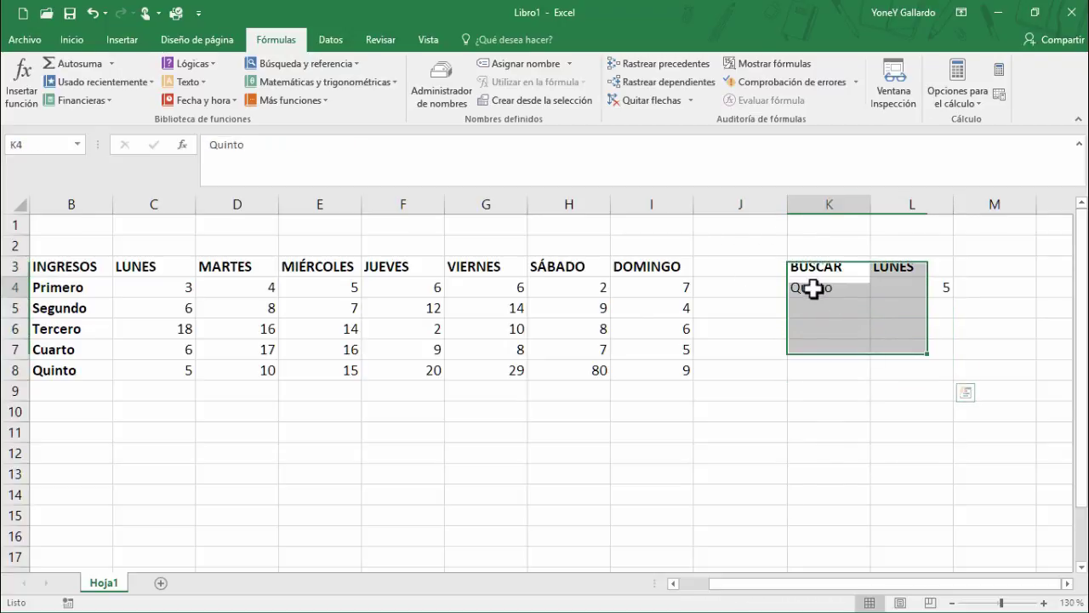
left_click_drag(813, 288, 917, 328)
left_click(74, 40)
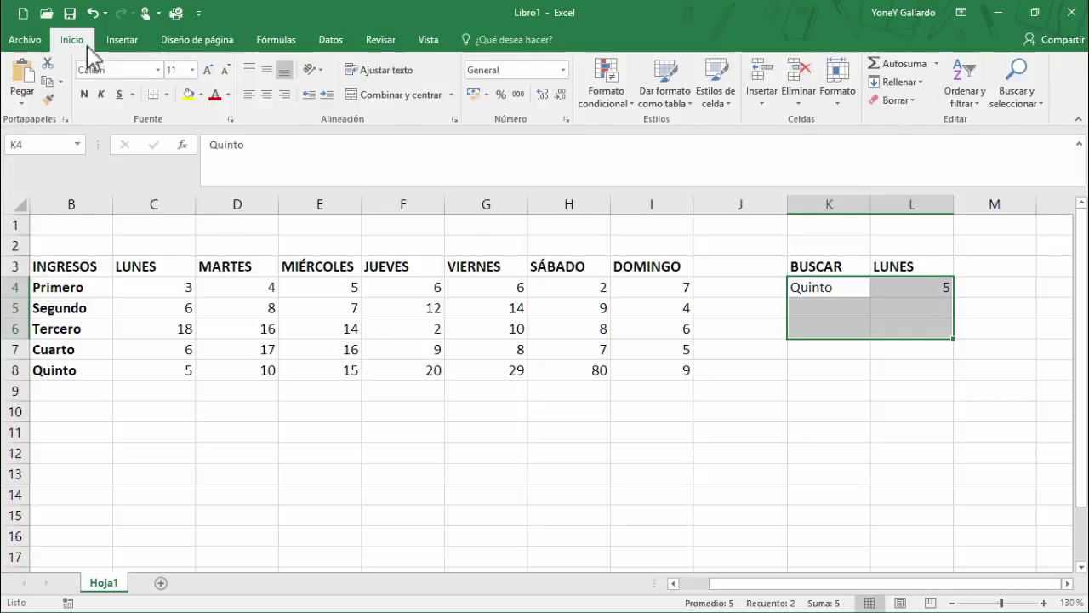
left_click(912, 100)
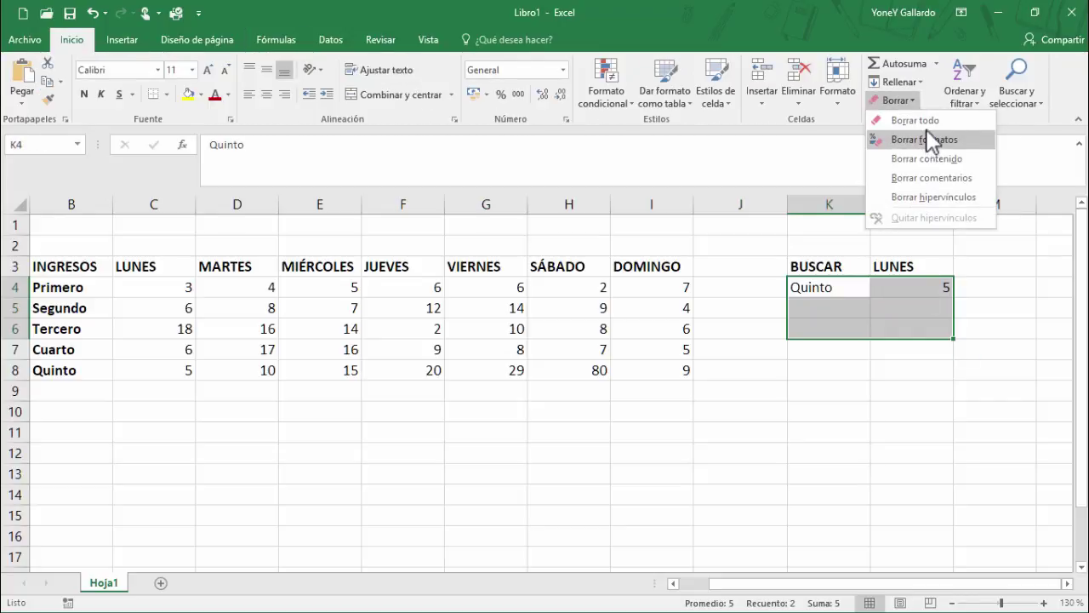
left_click(927, 158)
left_click(907, 431)
left_click(807, 267)
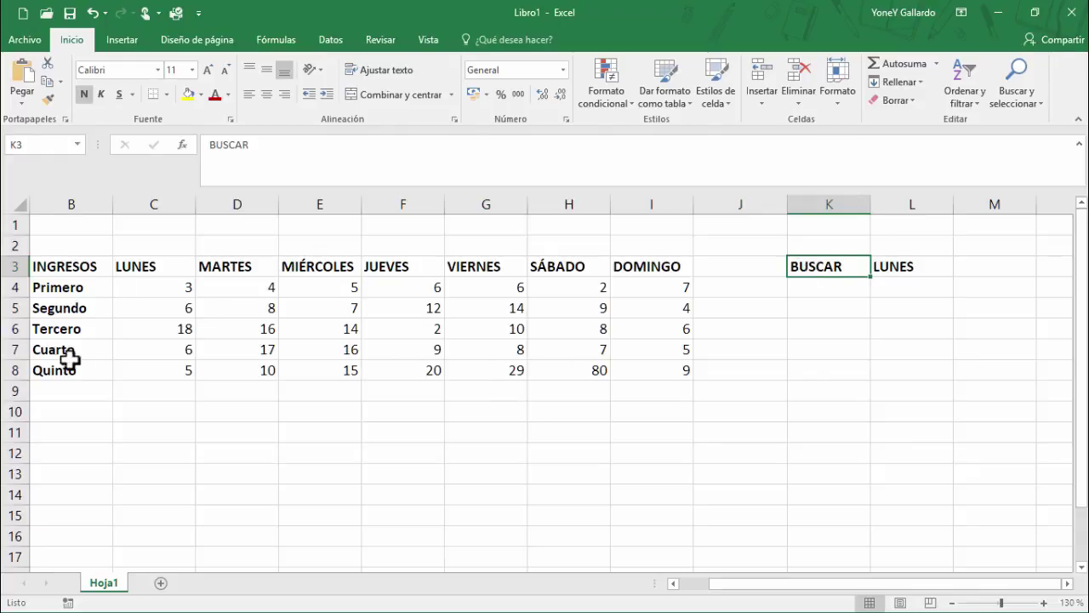
Step: Copy the data rows B4:I8 and paste them three times below the table, starting at B9, B14 and B19
left_click_drag(71, 288, 630, 372)
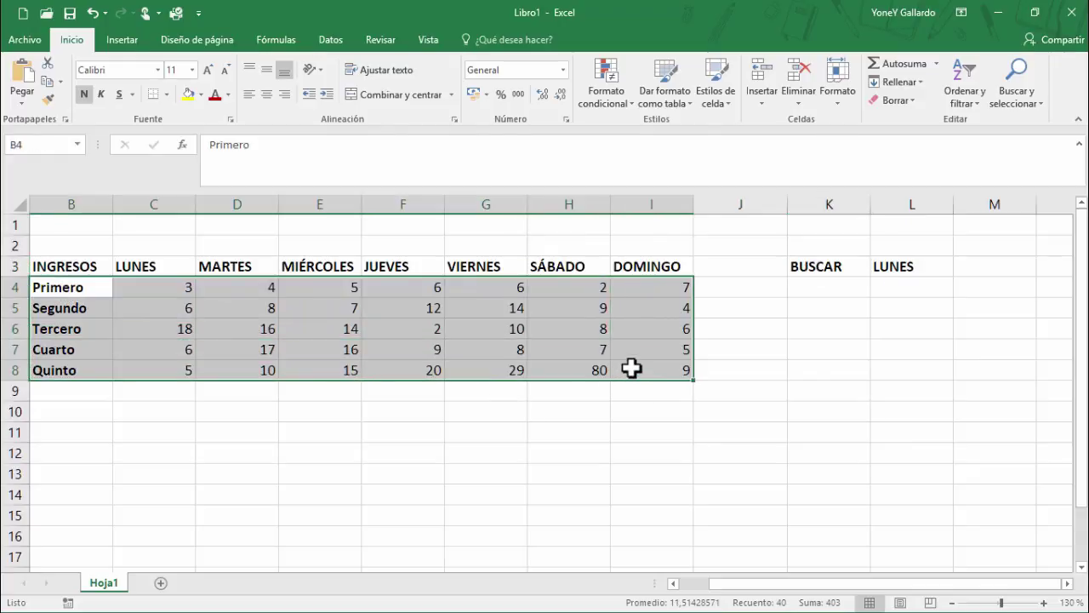
key("ctrl+c")
left_click(86, 394)
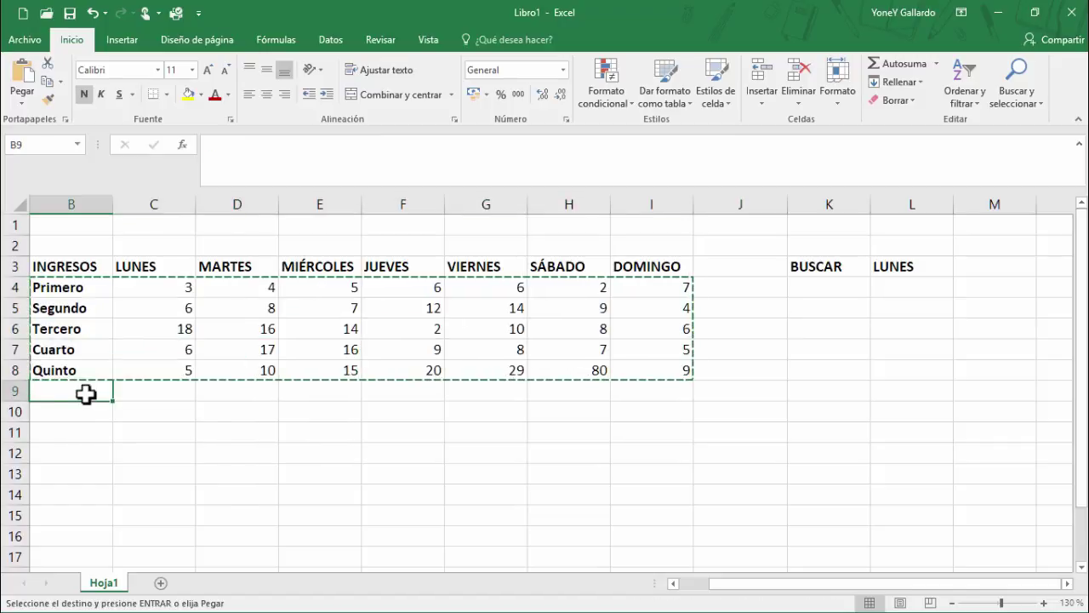
key("ctrl+v")
left_click(77, 491)
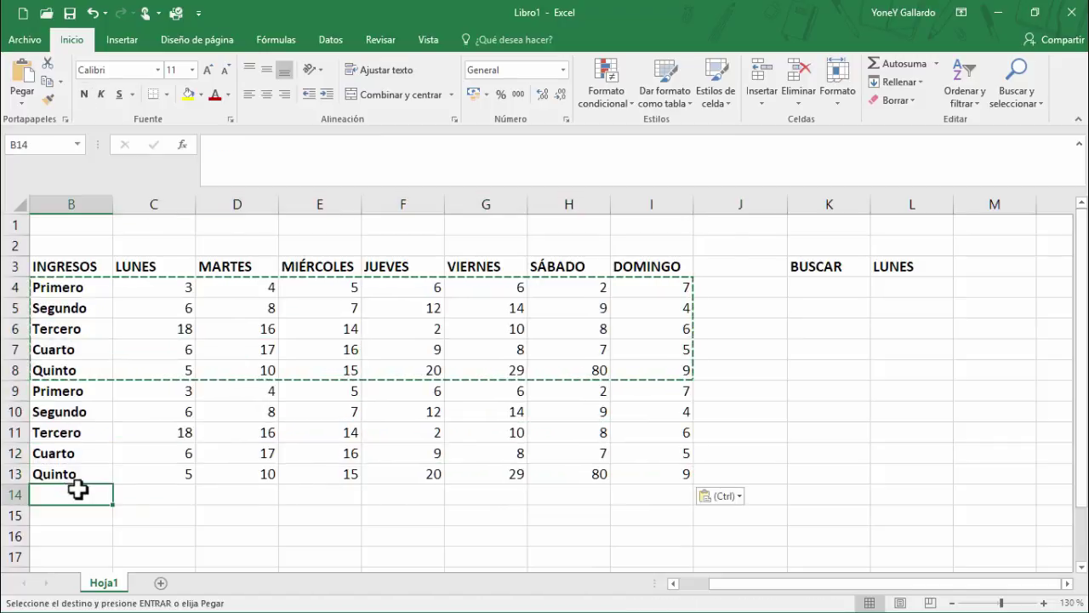
key("ctrl+v")
scroll(189, 431, "down", 10)
scroll(107, 404, "up", 4)
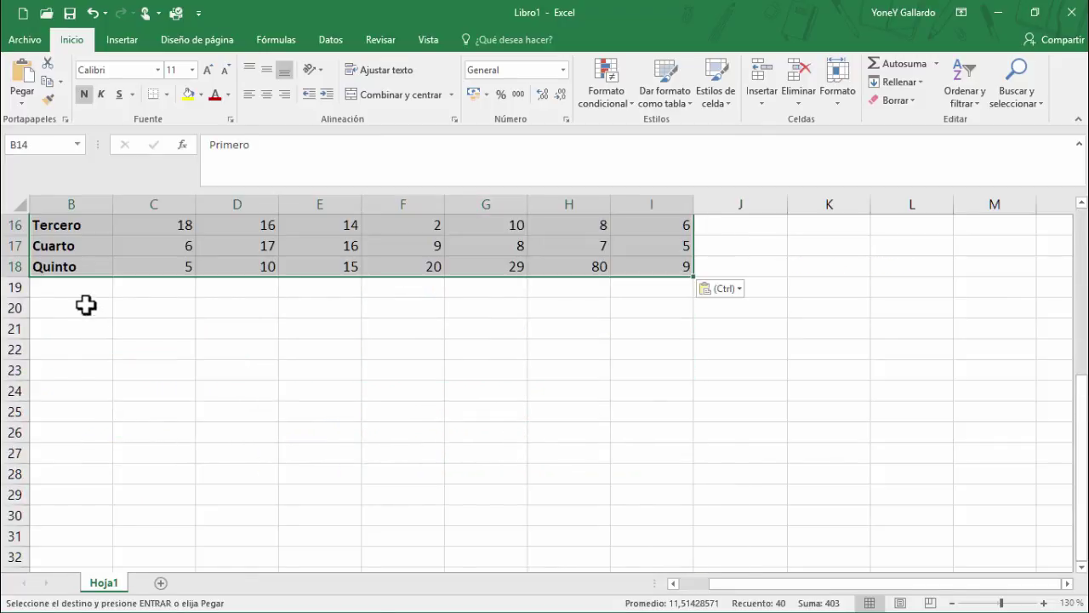
left_click(78, 288)
key("ctrl+v")
scroll(720, 471, "up", 5)
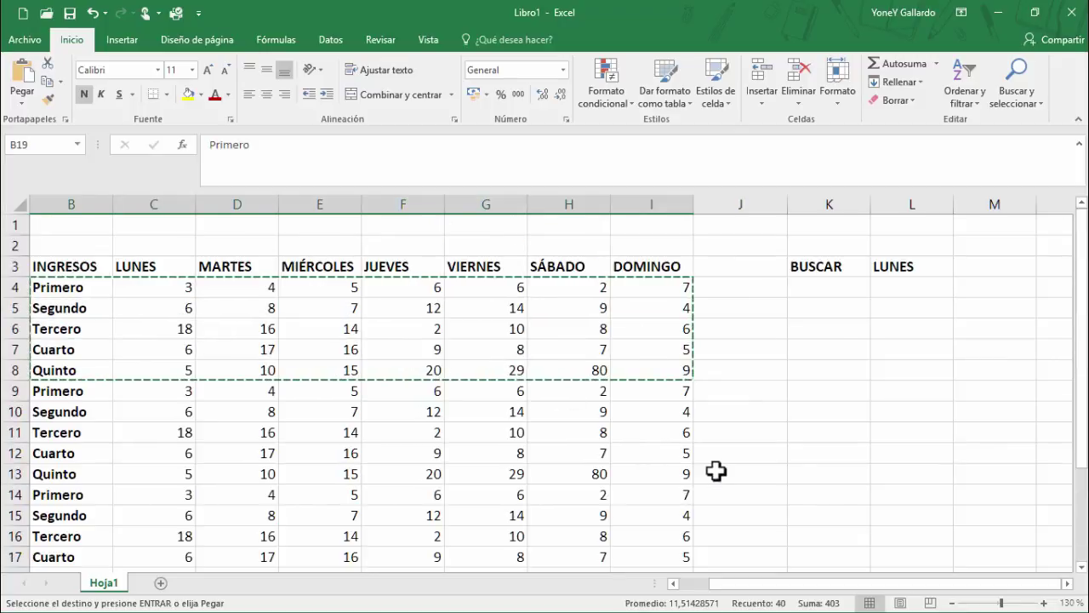
left_click(734, 454)
key("Escape")
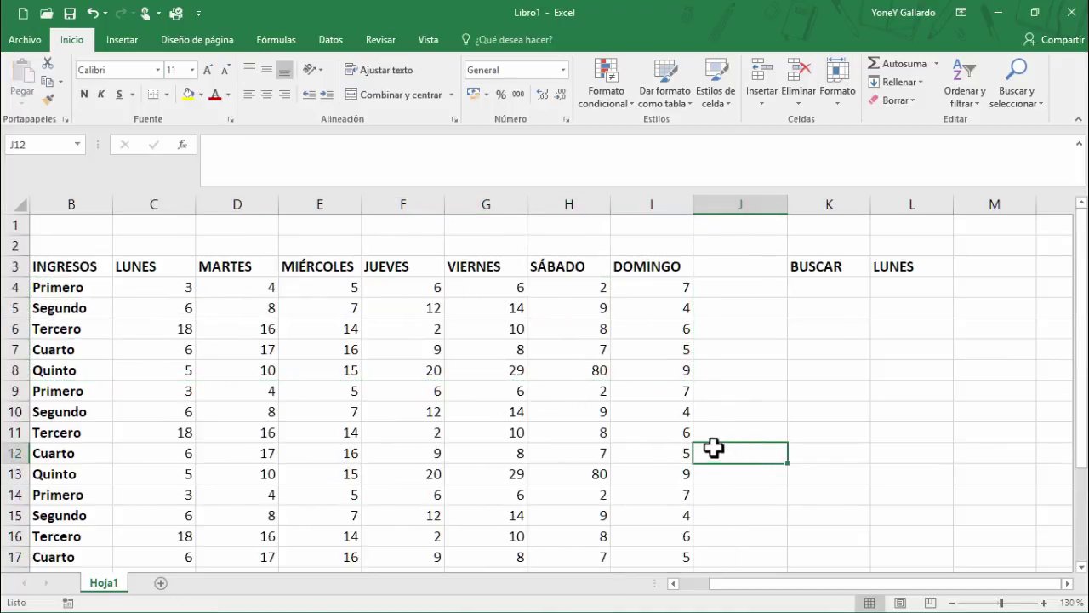
Step: Replace the heading in K3 with "INGRESO" and clear the LUNES heading in L3
left_click(828, 281)
left_click(821, 265)
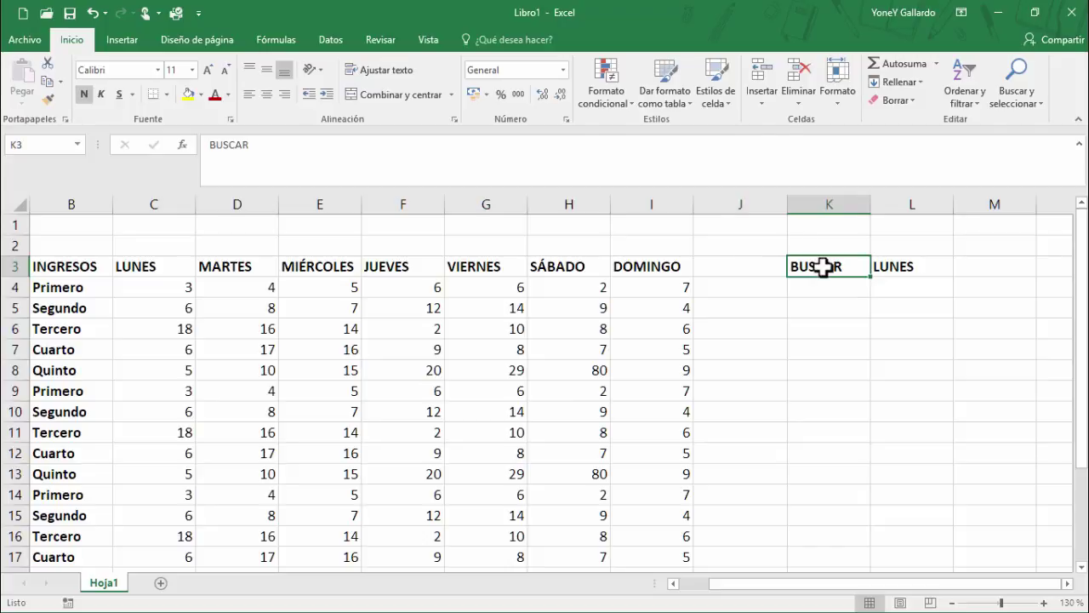
type("INGRESO")
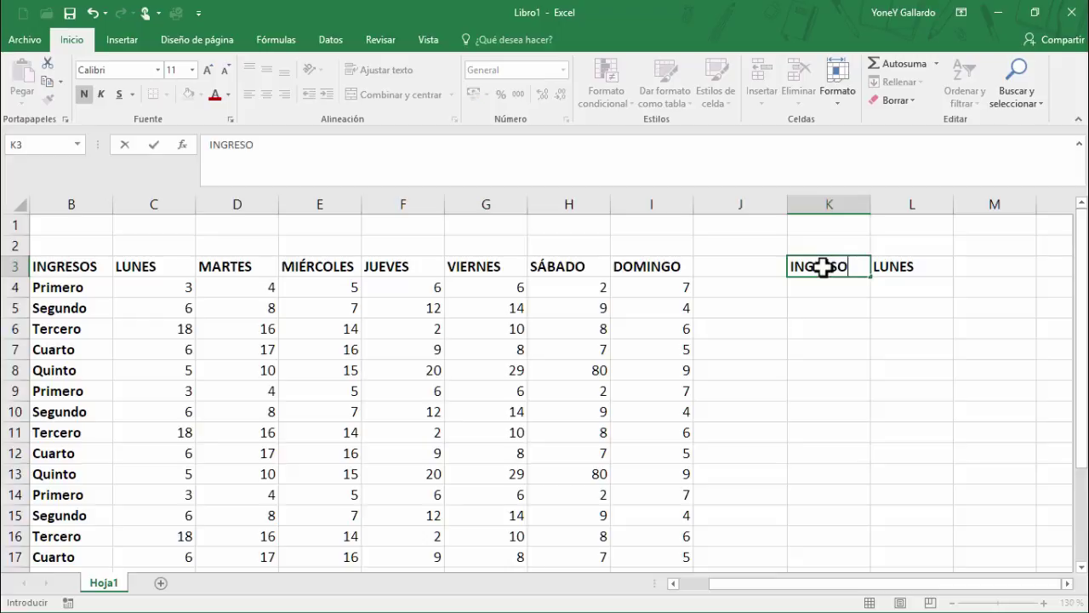
key("Return")
left_click(909, 267)
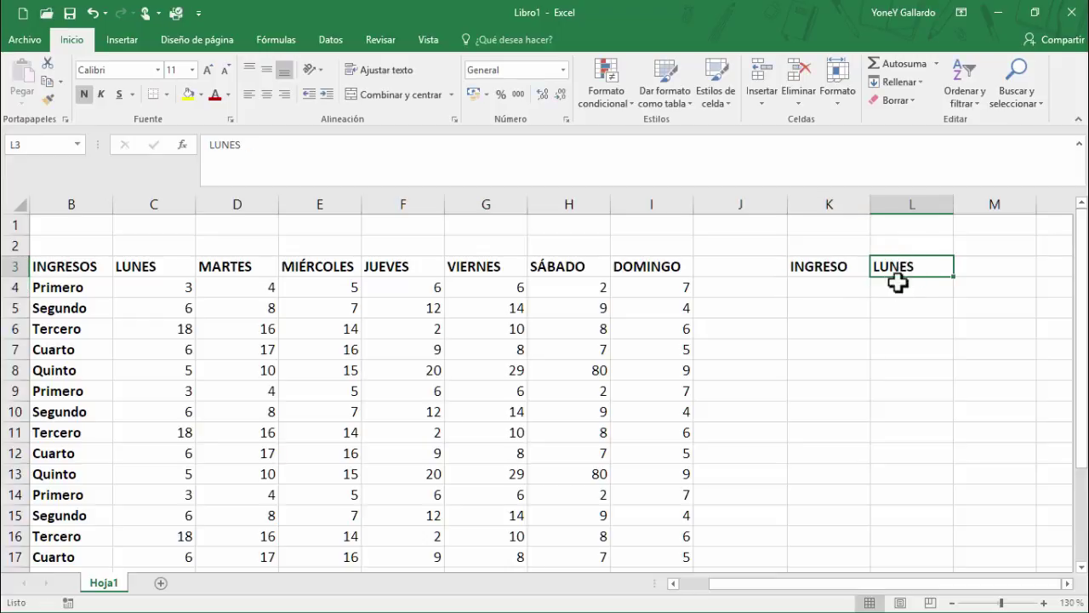
key("Delete")
Step: Insert the statistical function CONTAR.SI in K4 and set its Rango argument to B4:B23
left_click(838, 286)
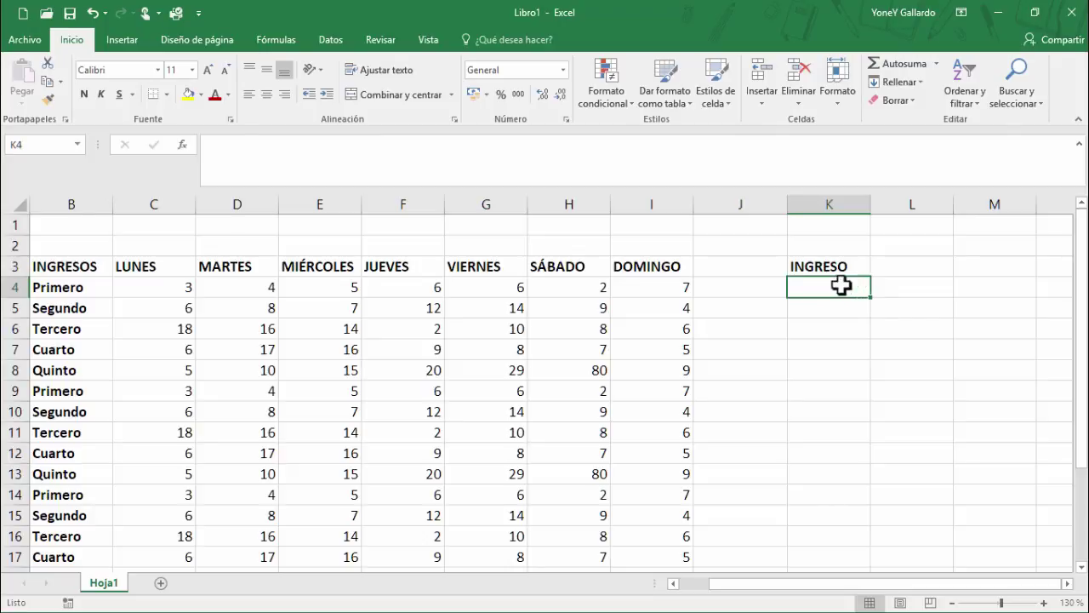
left_click(277, 39)
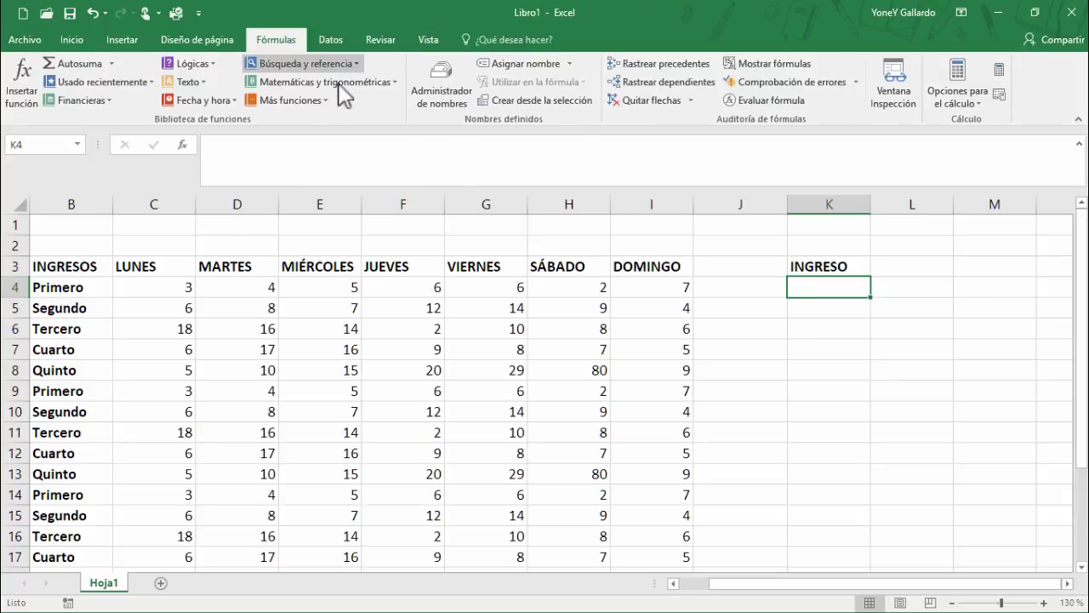
left_click(319, 102)
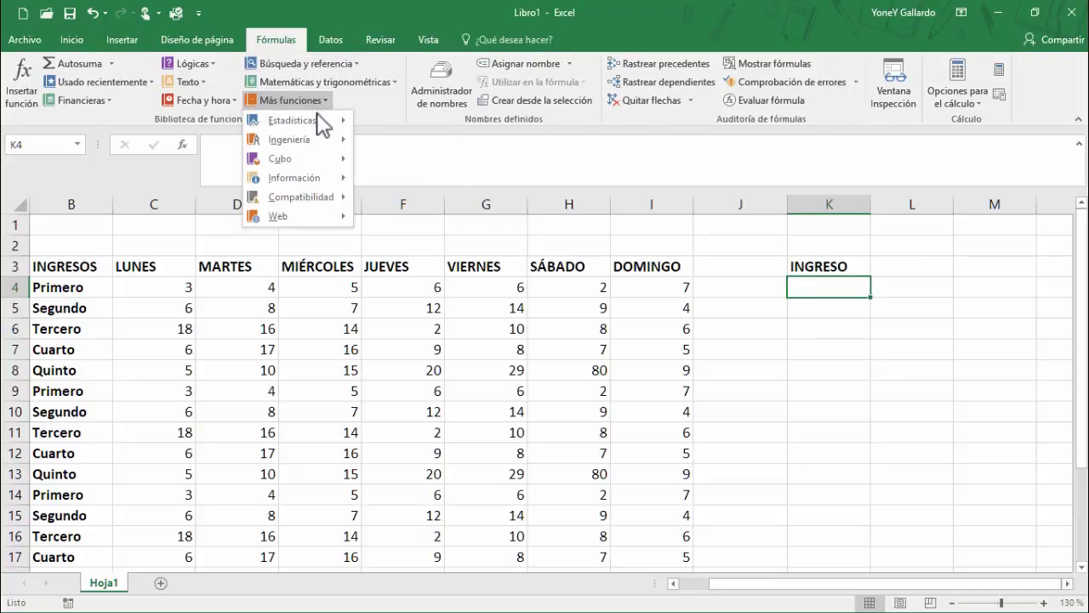
mouse_move(318, 126)
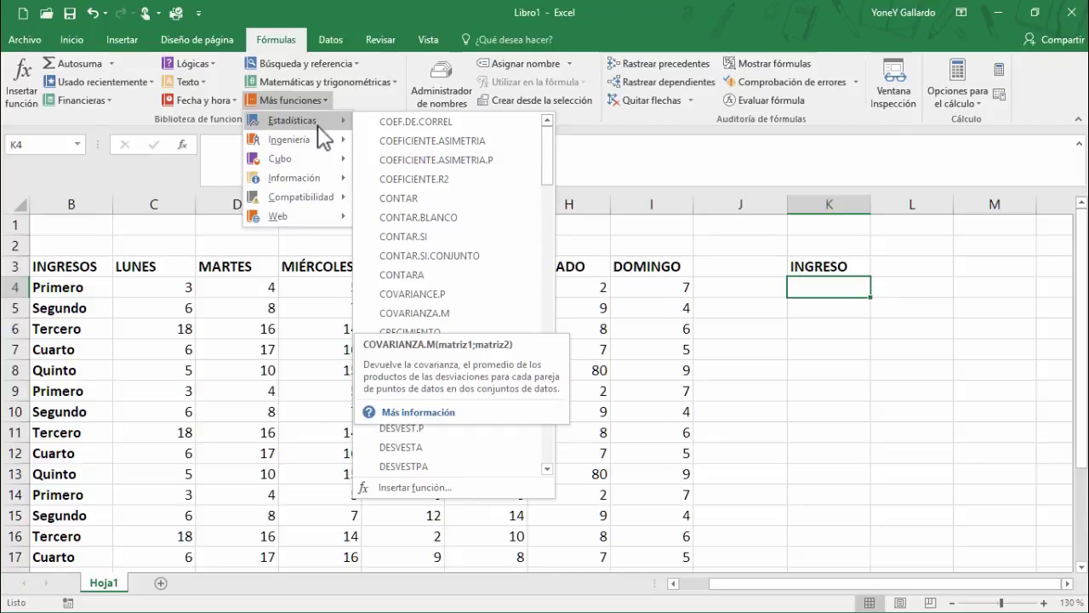
left_click(422, 236)
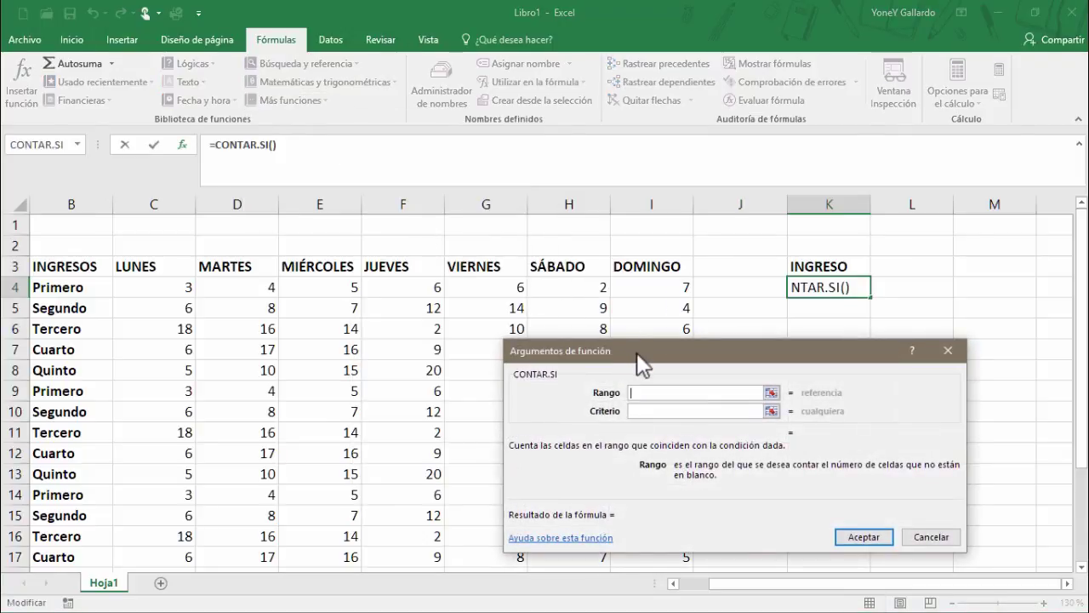
left_click_drag(637, 352, 520, 323)
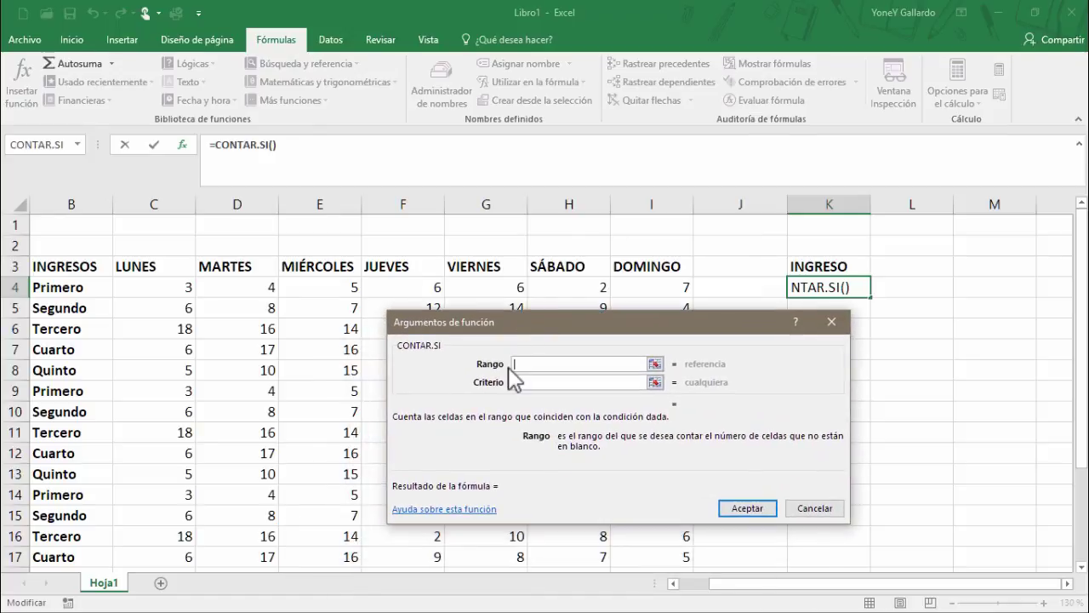
left_click(657, 368)
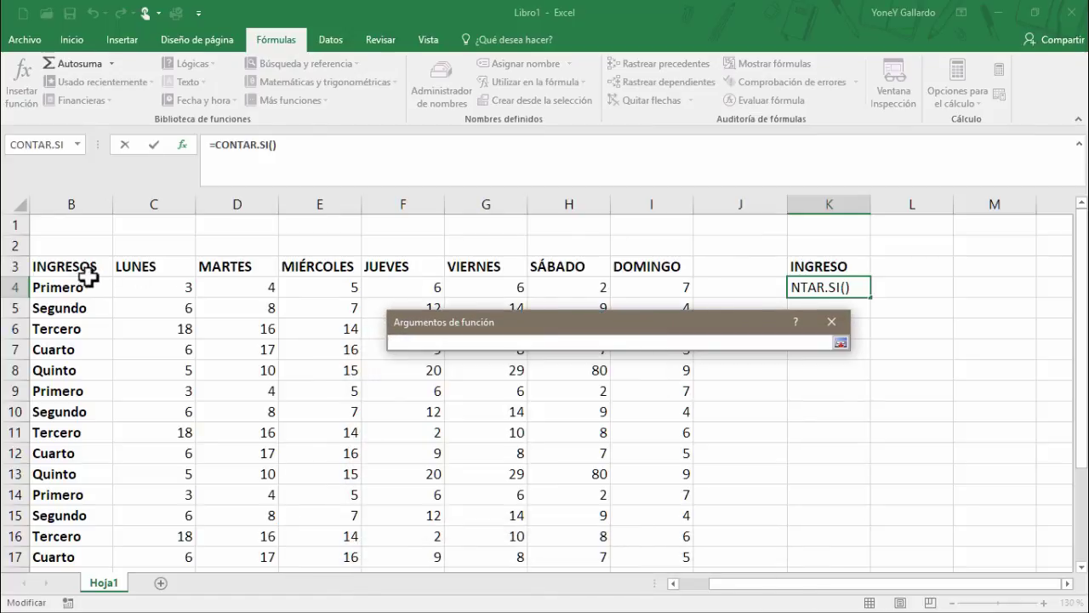
left_click_drag(81, 285, 71, 516)
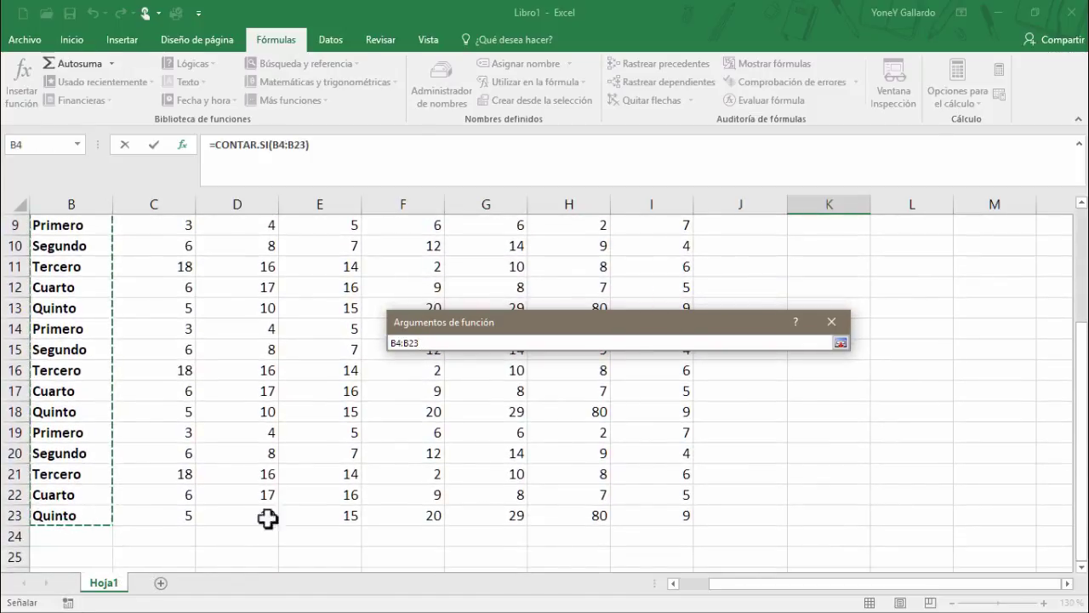
left_click(840, 343)
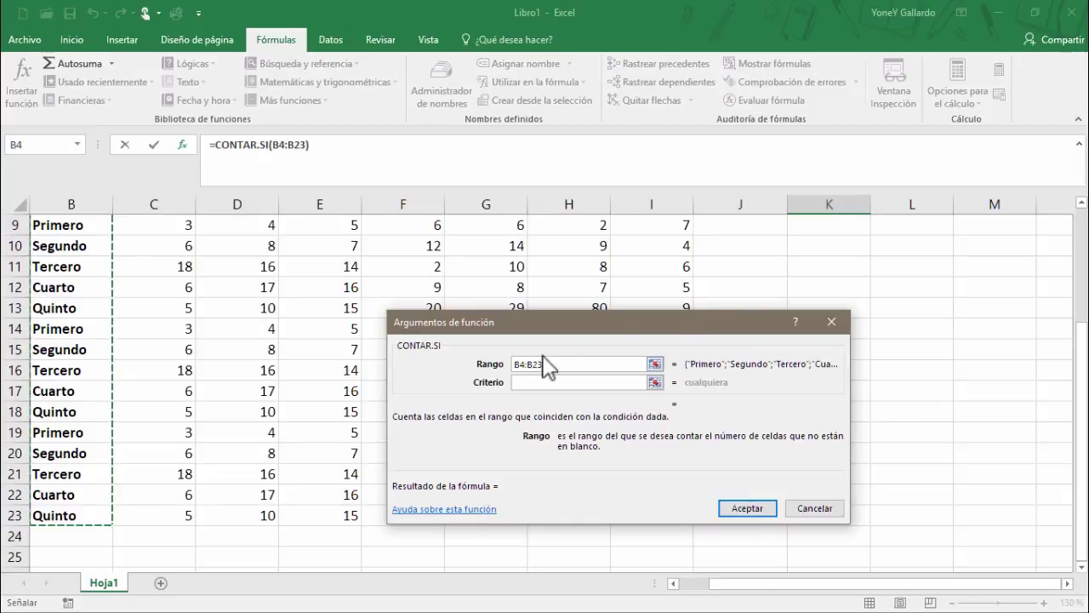
Step: Set the Criterio argument of CONTAR.SI to cell J4 and accept the formula
left_click(521, 382)
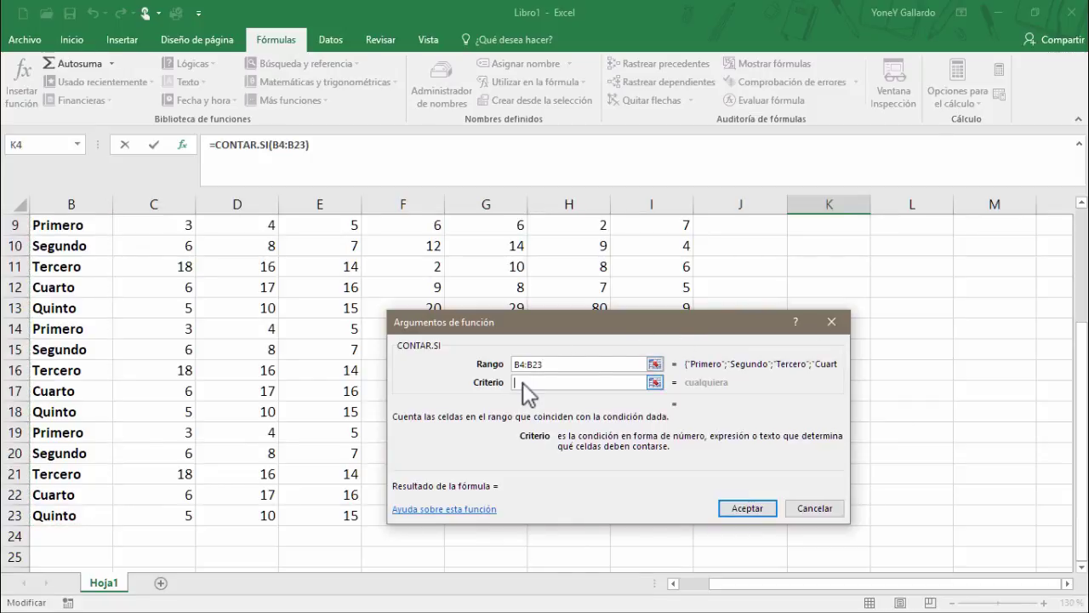
scroll(141, 249, "up", 3)
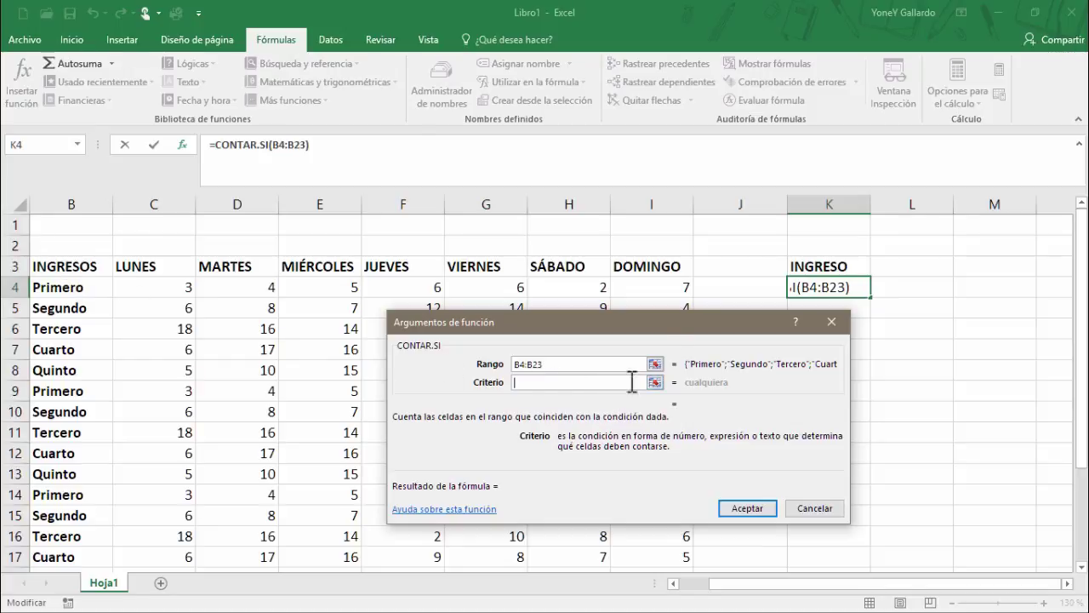
left_click_drag(634, 323, 512, 330)
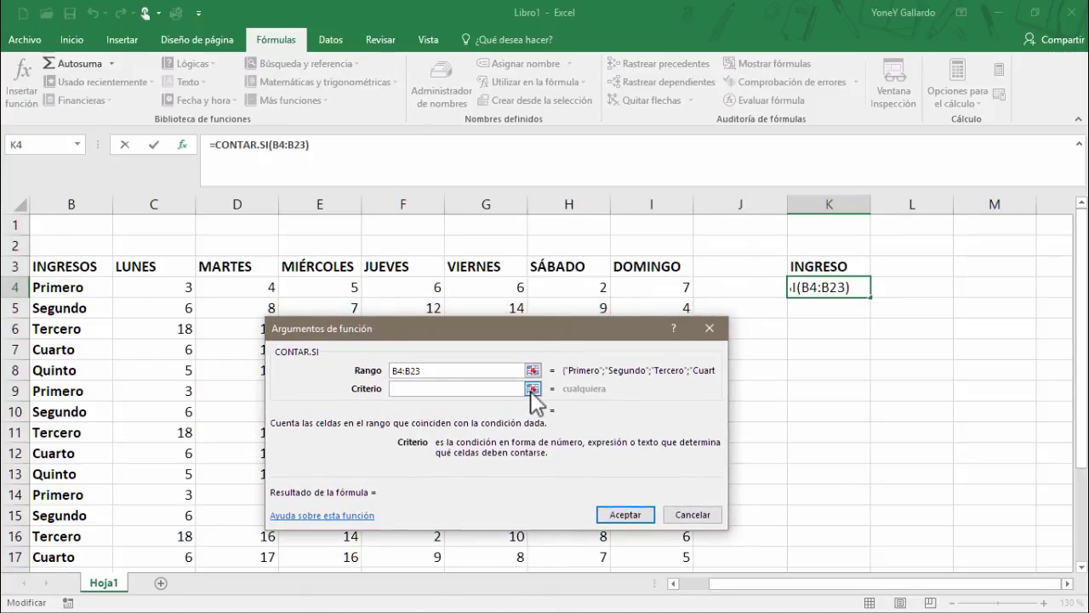
left_click(532, 390)
left_click(755, 288)
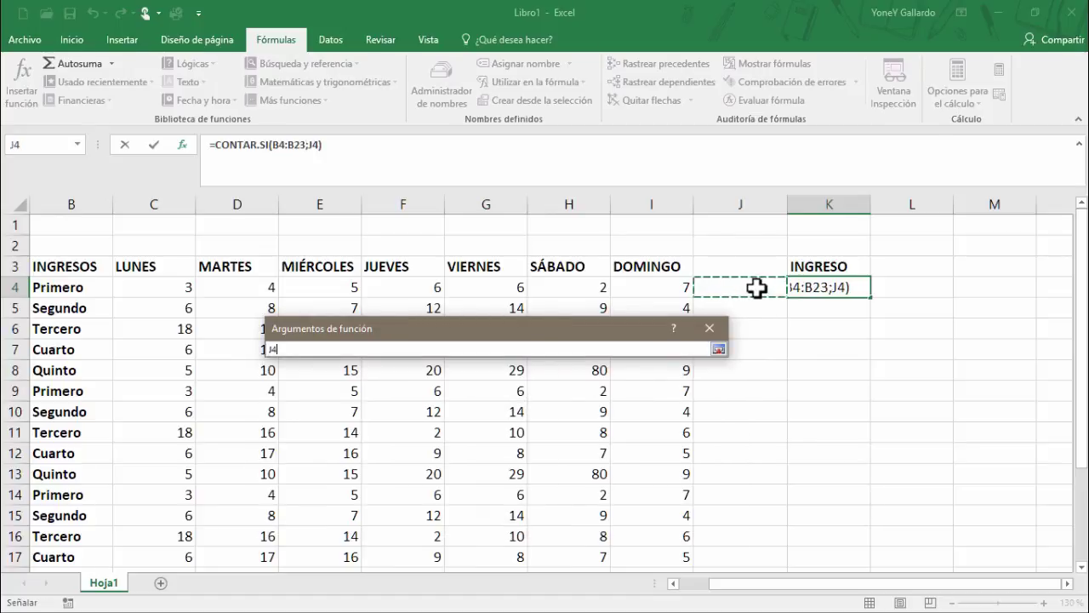
left_click(718, 348)
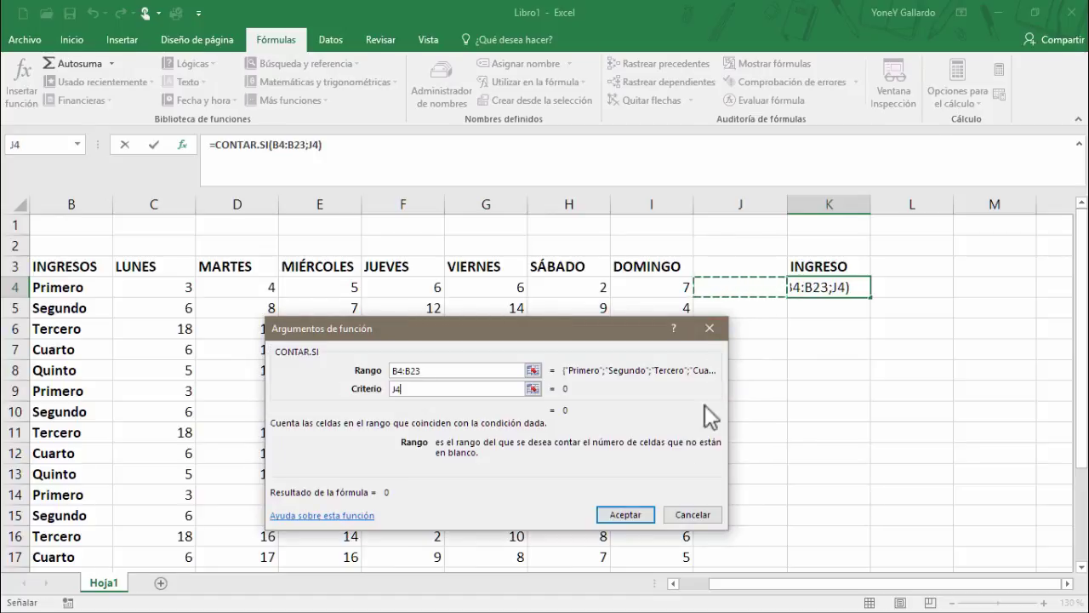
left_click(634, 517)
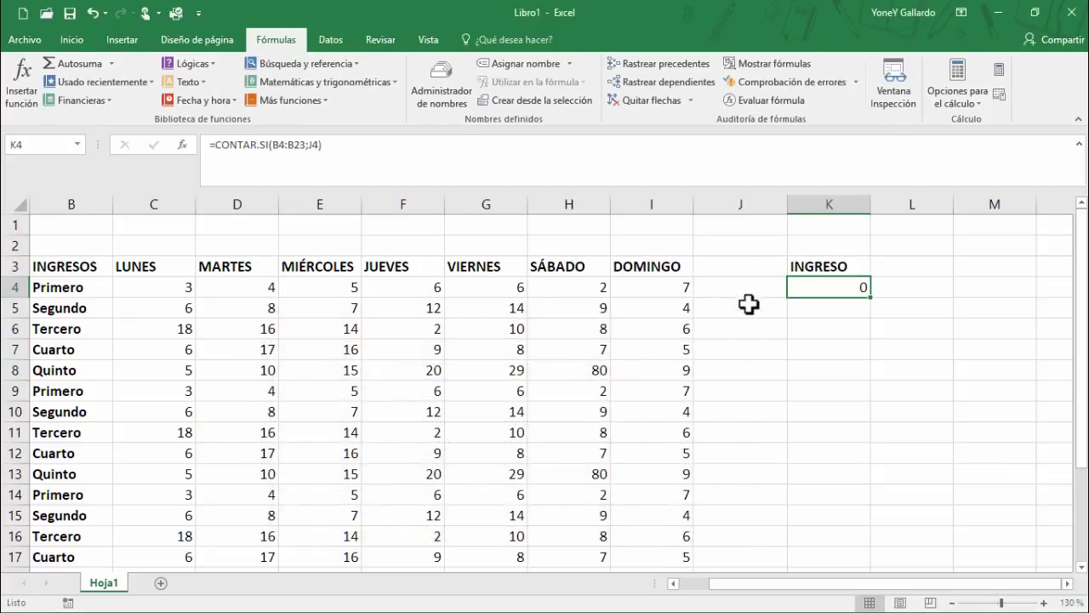
Step: Enter "PRIMERO" in J4 as the criterion and check the count in K4
left_click(751, 291)
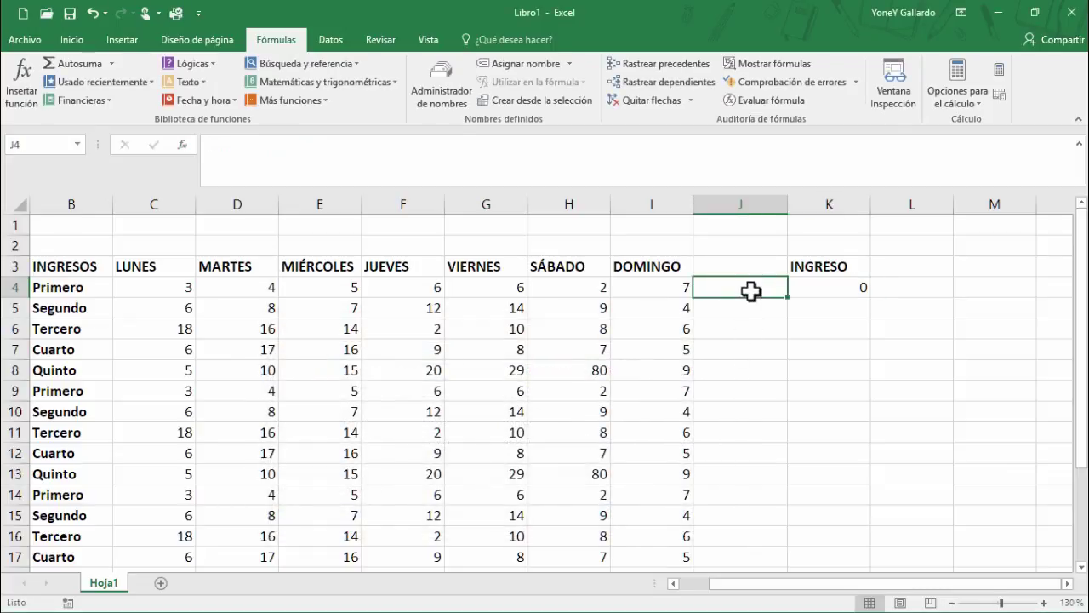
type("PRIMERO")
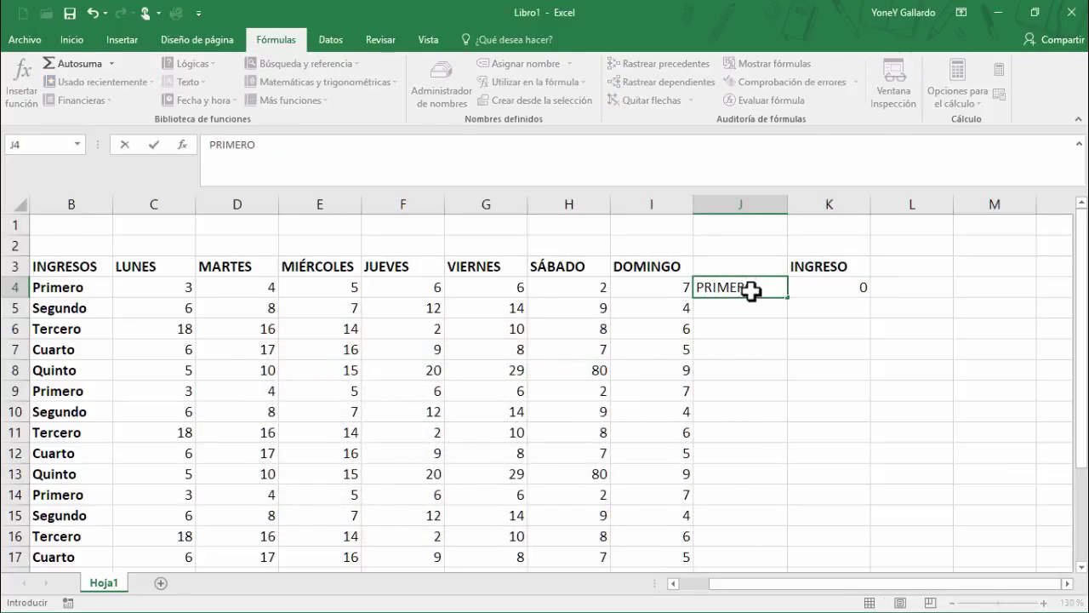
key("Return")
left_click(751, 291)
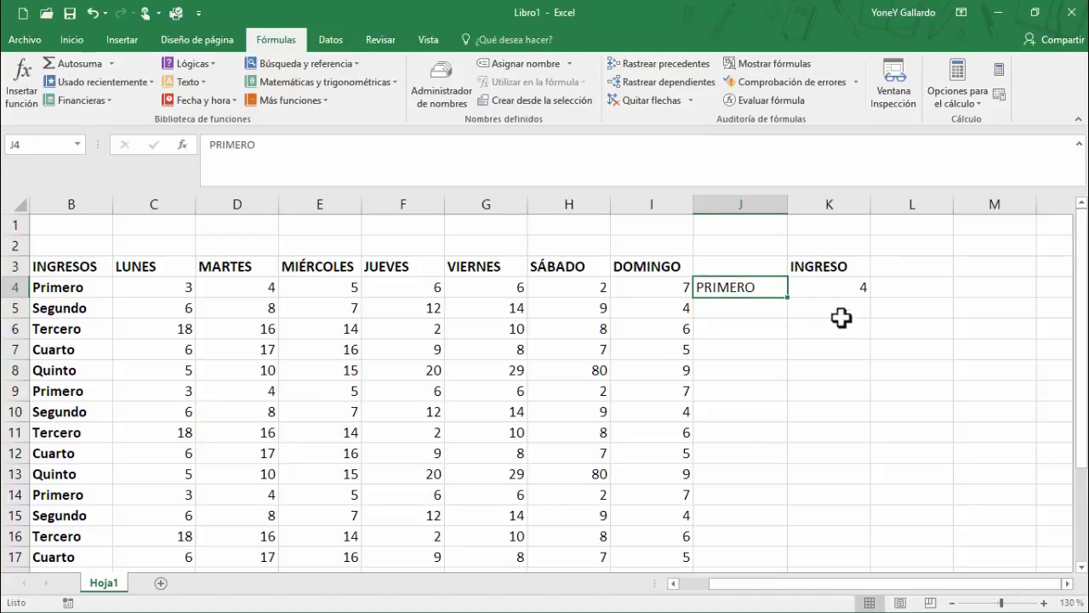
Step: Go through the Primero entries in column B to compare their number with the count in K4
left_click(74, 287)
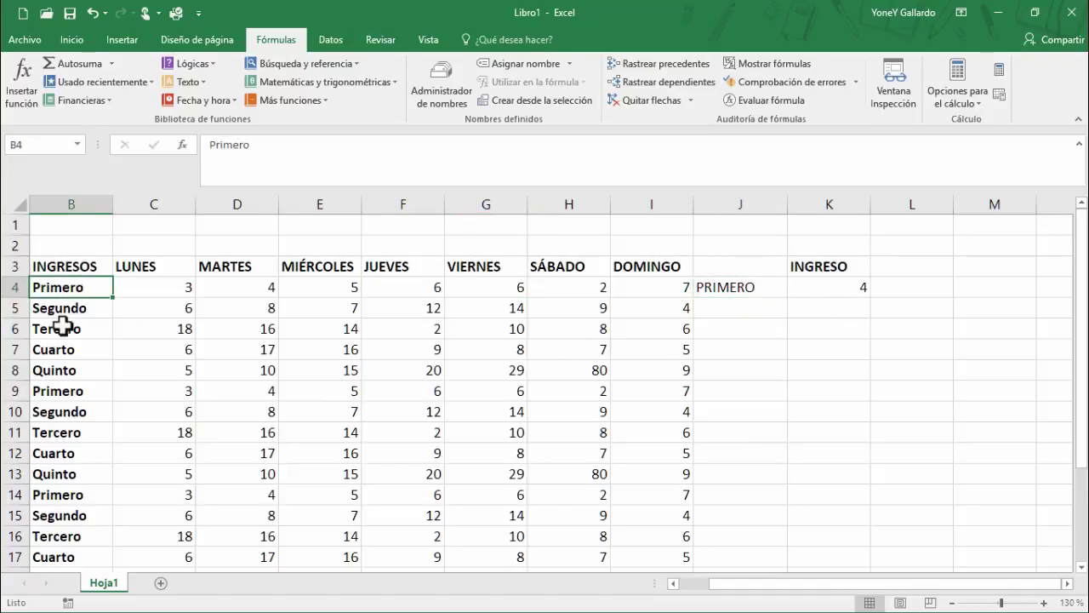
left_click(53, 392)
scroll(54, 452, "down", 4)
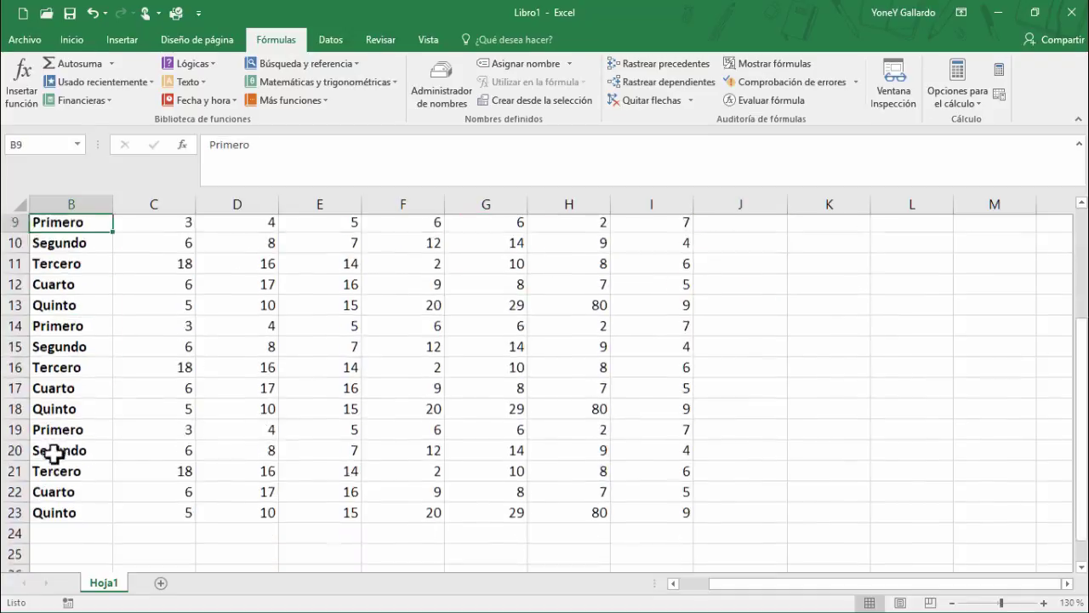
left_click(57, 289)
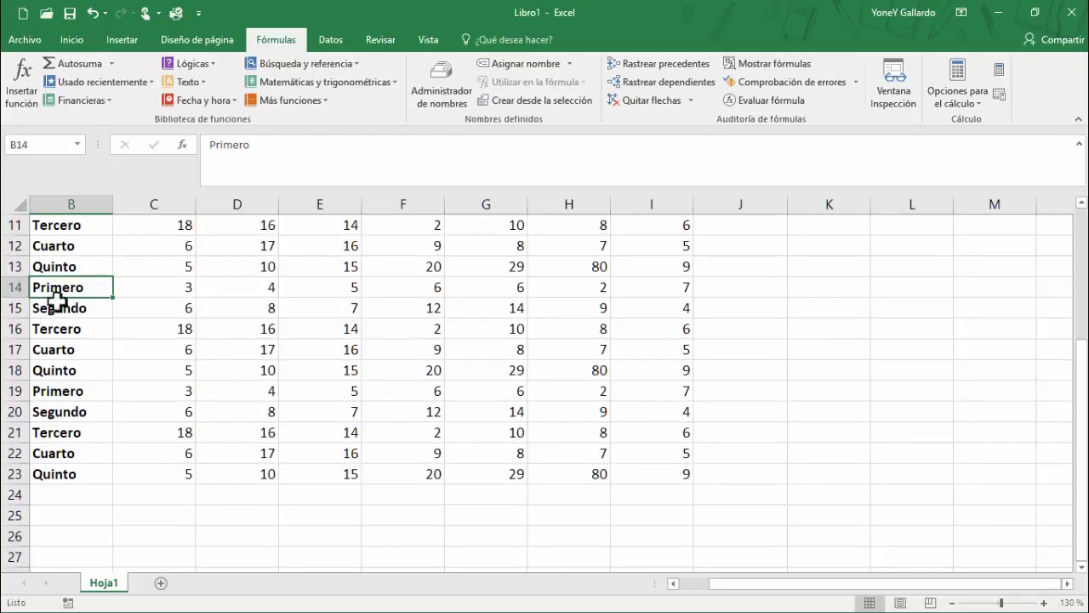
key("Return")
left_click(48, 390)
scroll(543, 425, "up", 4)
Step: Add the heading "INGRESOS" in J3 above the criterion cell
left_click(745, 286)
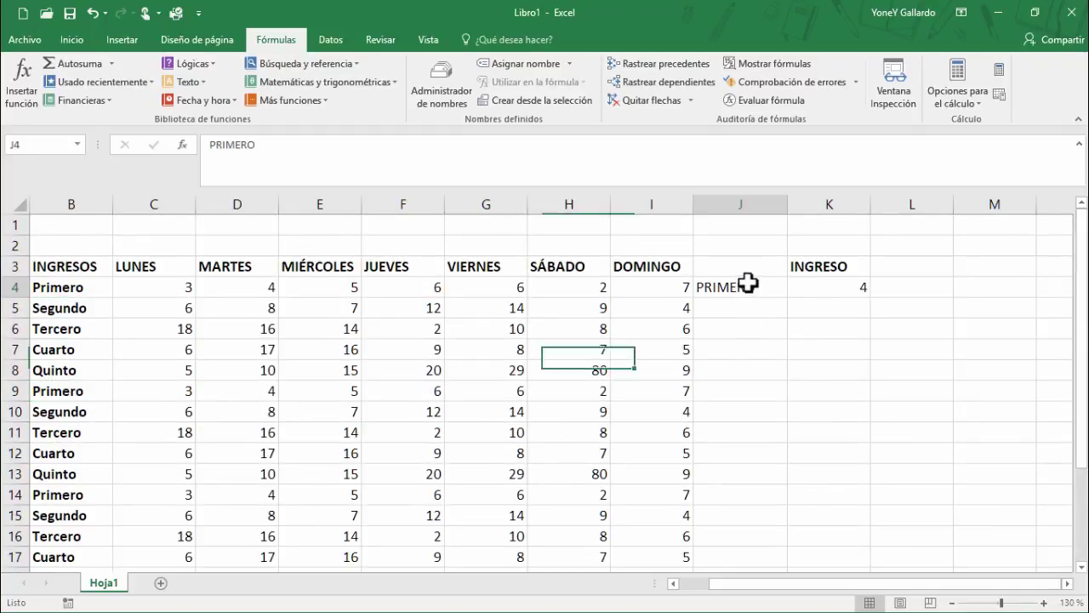
left_click(752, 265)
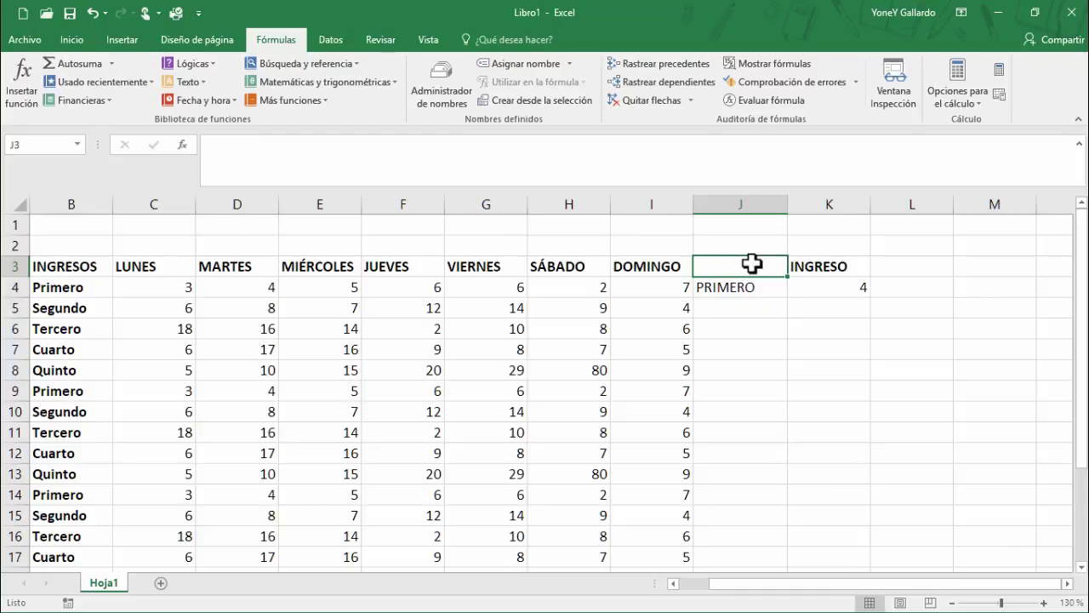
type("INGRESOS")
key("Return")
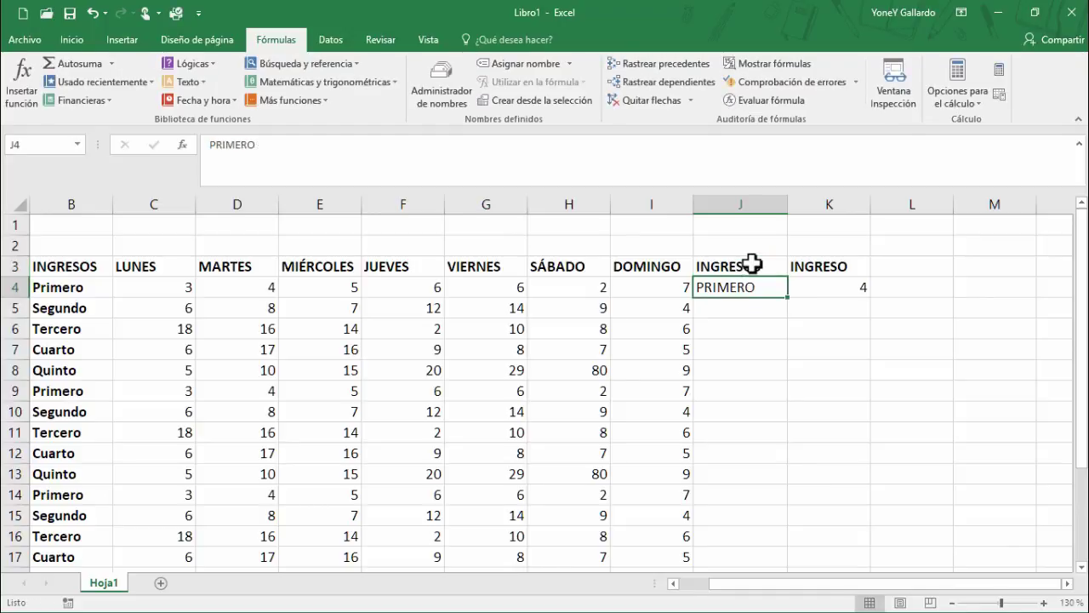
right_click(685, 207)
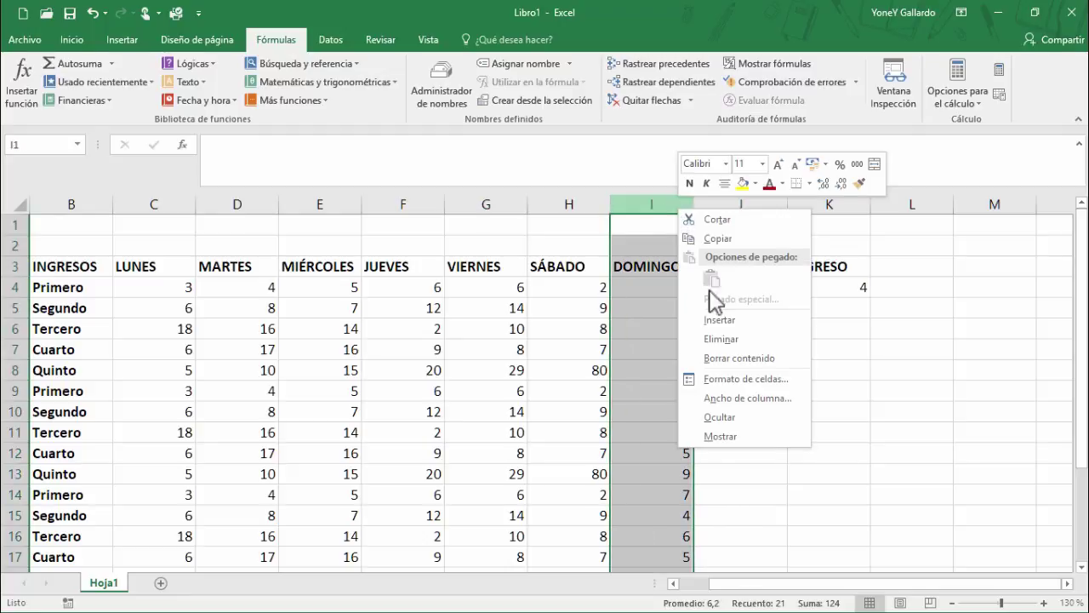
left_click(719, 334)
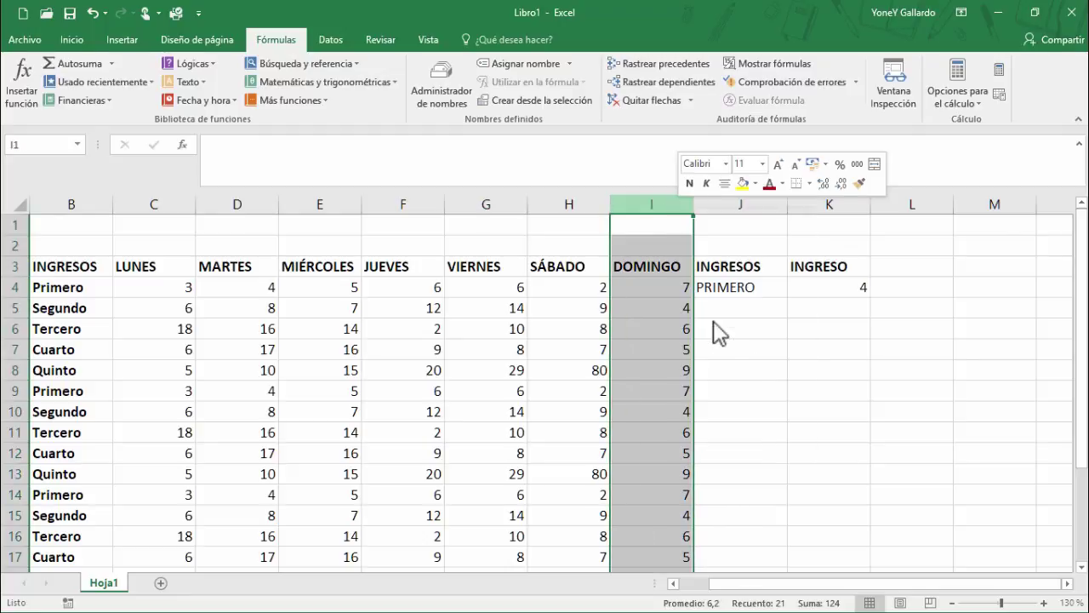
key("ctrl+z")
Step: Insert an empty column before column J to separate the criterion and count cells from the table
right_click(723, 206)
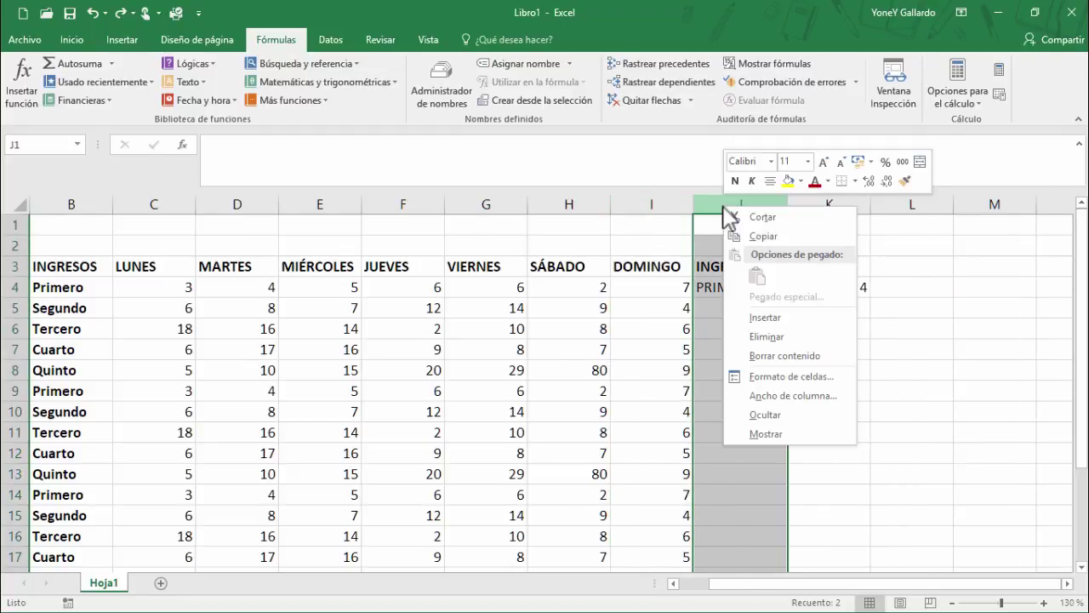
left_click(777, 318)
left_click(858, 363)
left_click(826, 287)
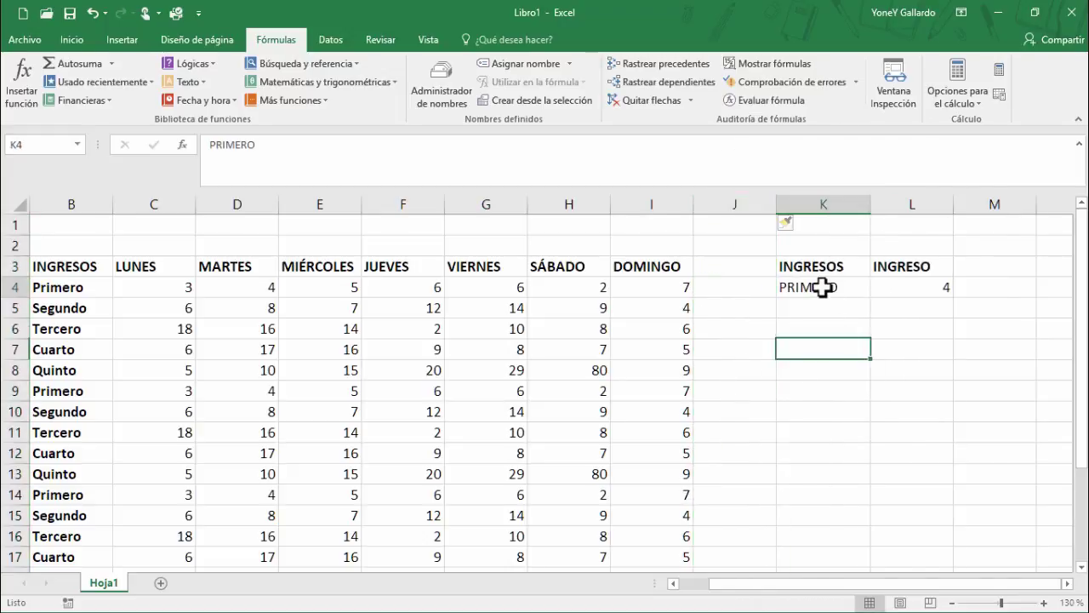
Step: Replace the heading in L3 above the count with "CANTIDAD"
left_click(921, 271)
type("CA")
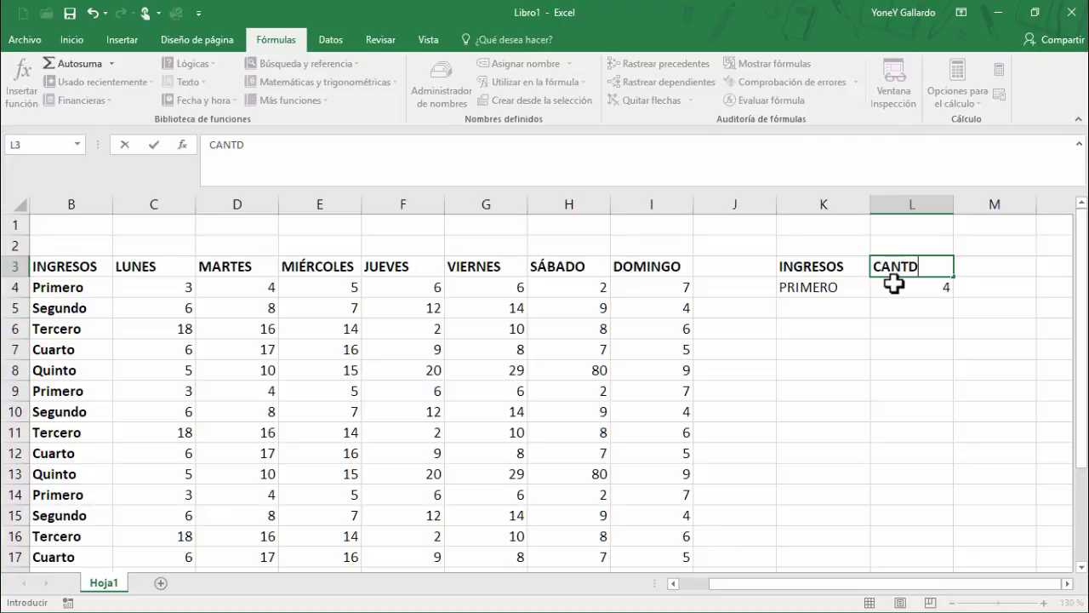
type("NTIDAD")
key("Return")
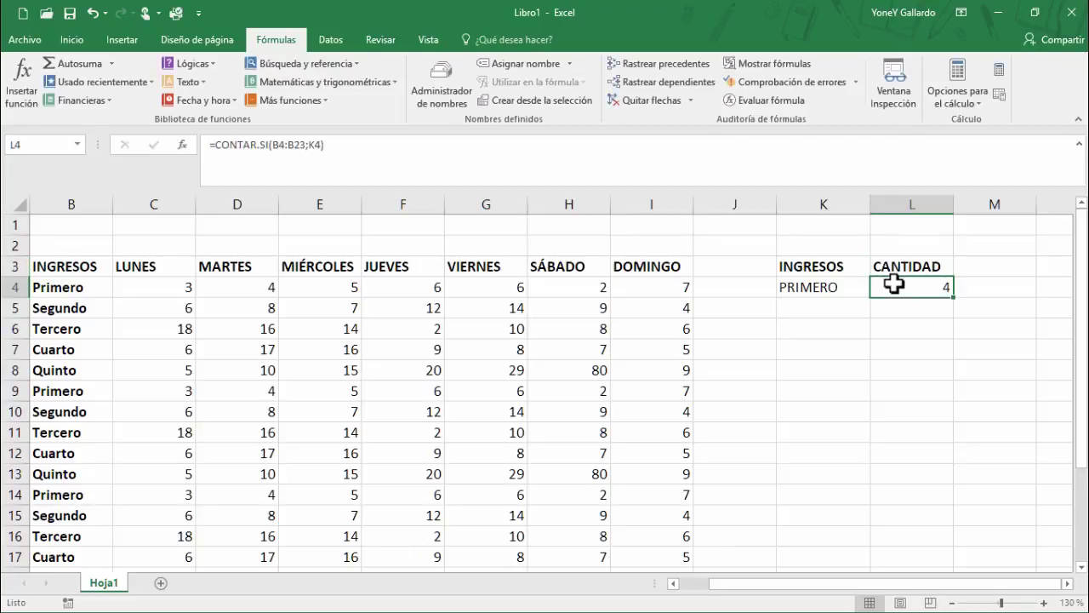
Step: Change the INGRESOS entry in B5 to "Tercero"
left_click(828, 287)
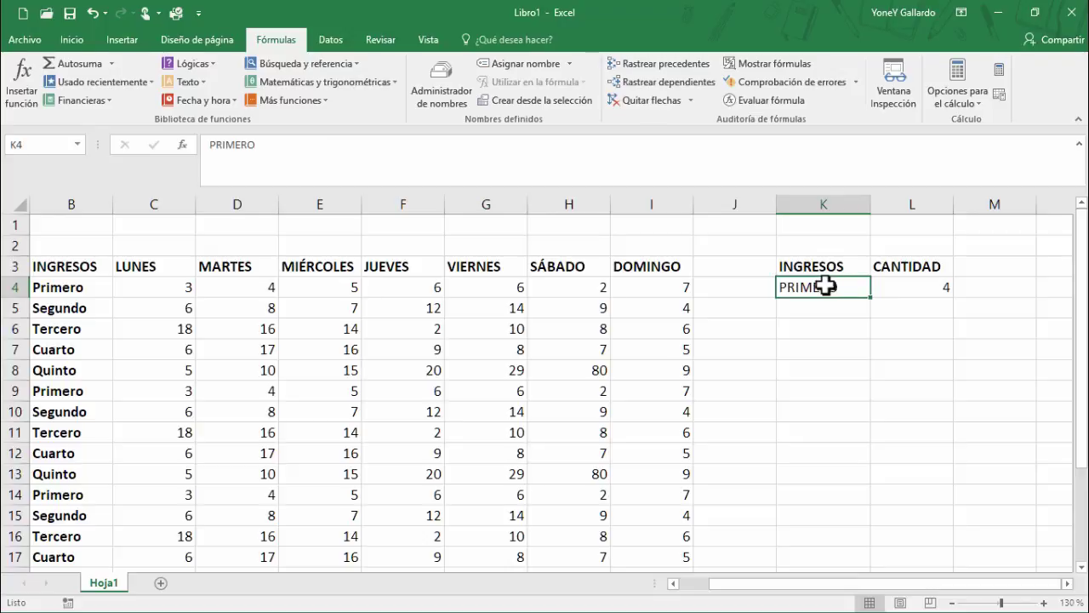
left_click(77, 311)
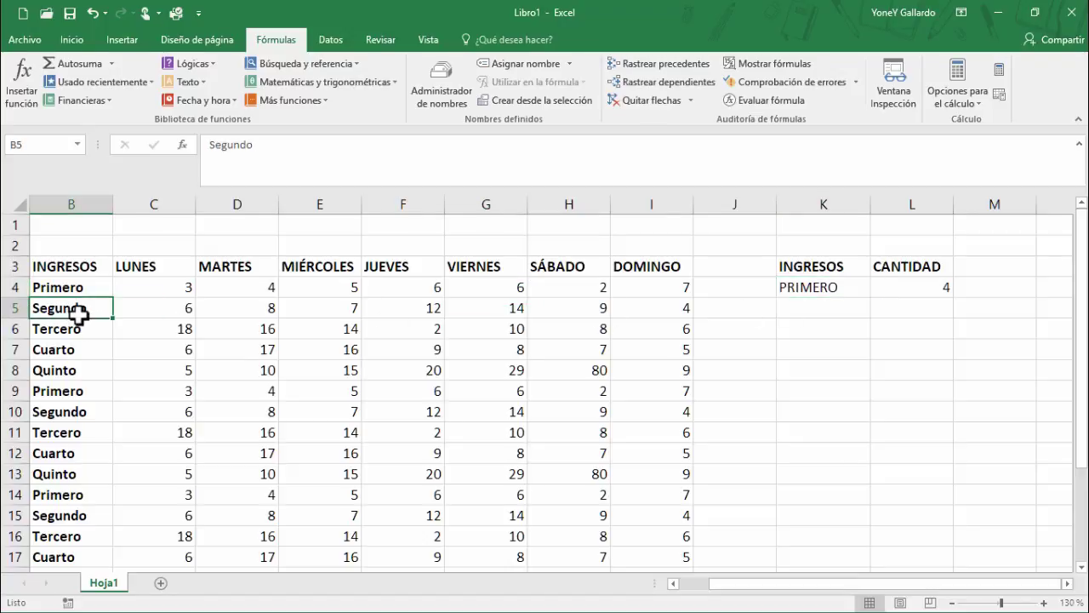
type("Tercero")
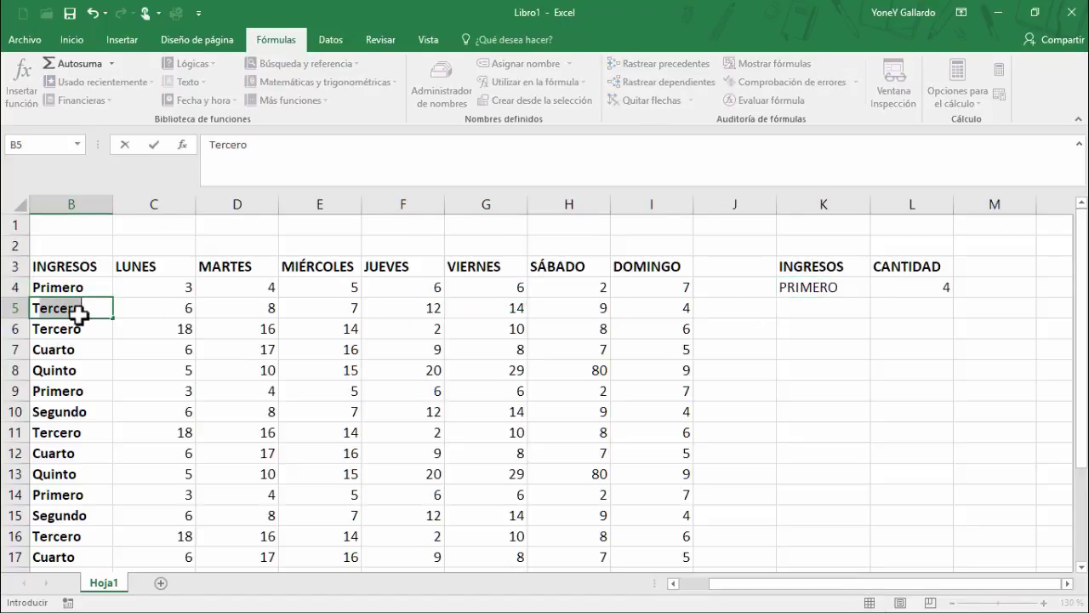
key("Return")
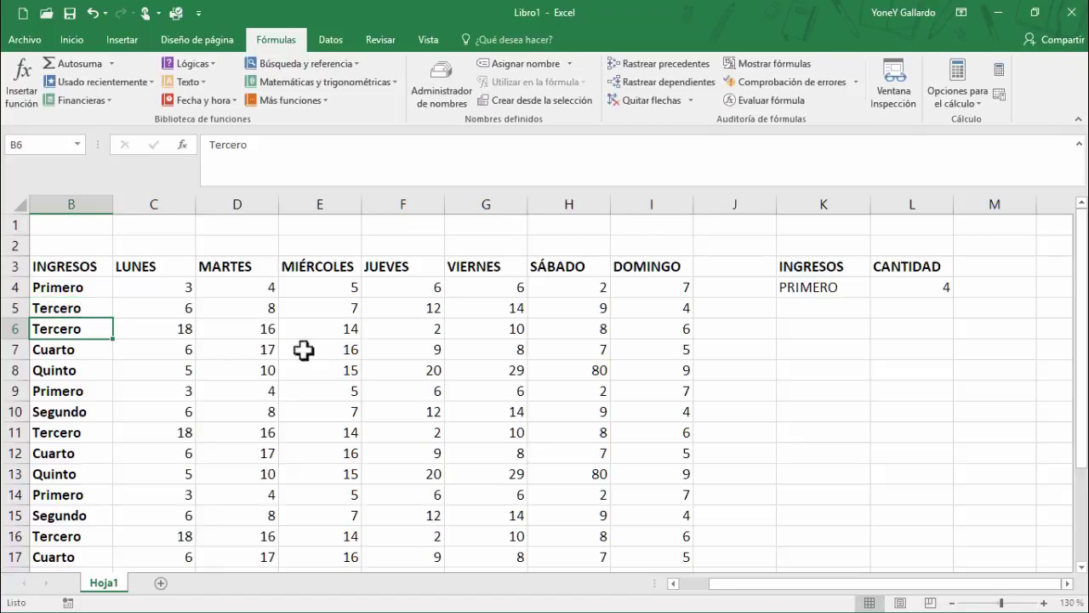
Step: Set the criterion in K4 to "Segundo" and check the count in L4
left_click(822, 289)
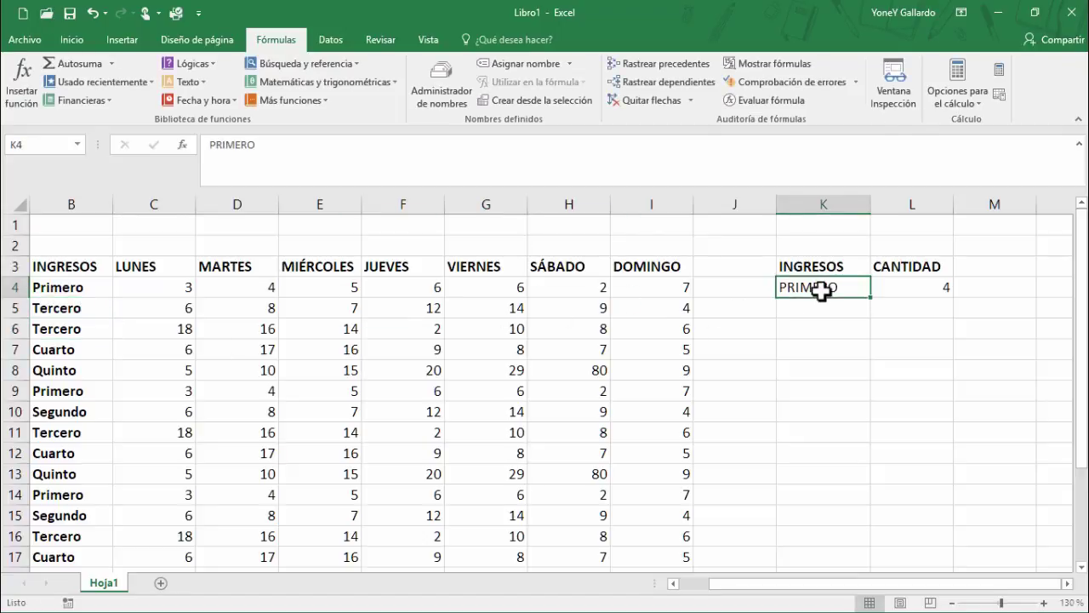
type("Segundo")
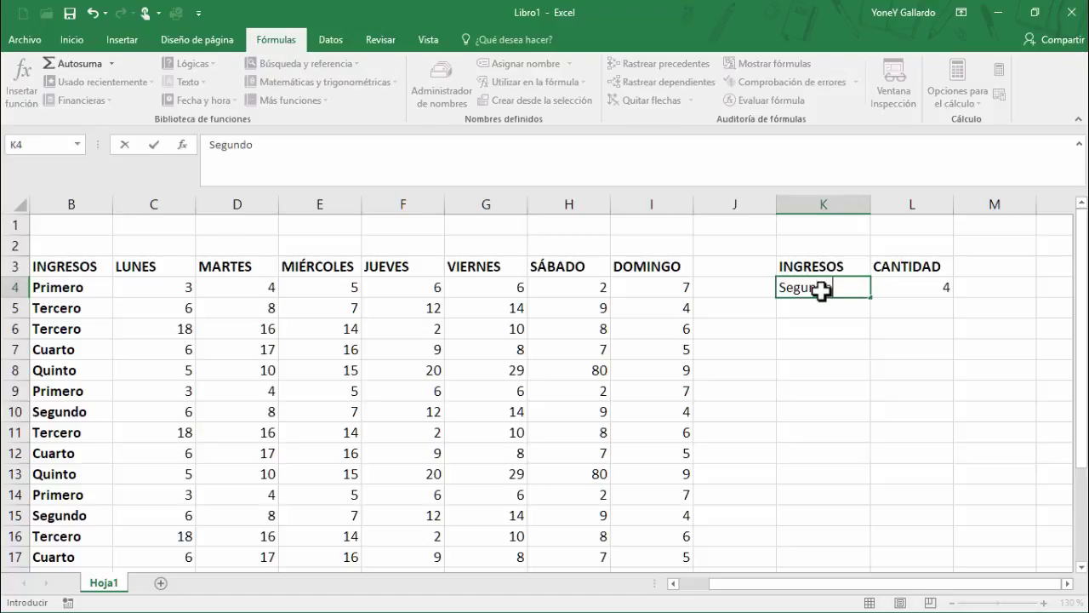
key("Return")
left_click(919, 288)
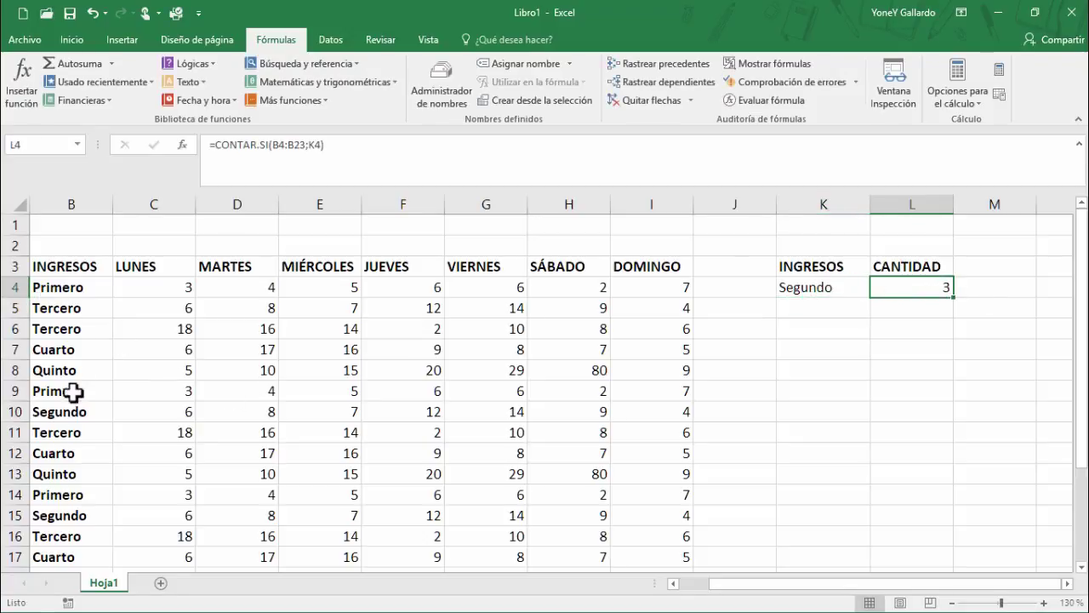
Step: Set the criterion in K4 to "Tercero" and check the count in L4
left_click(813, 287)
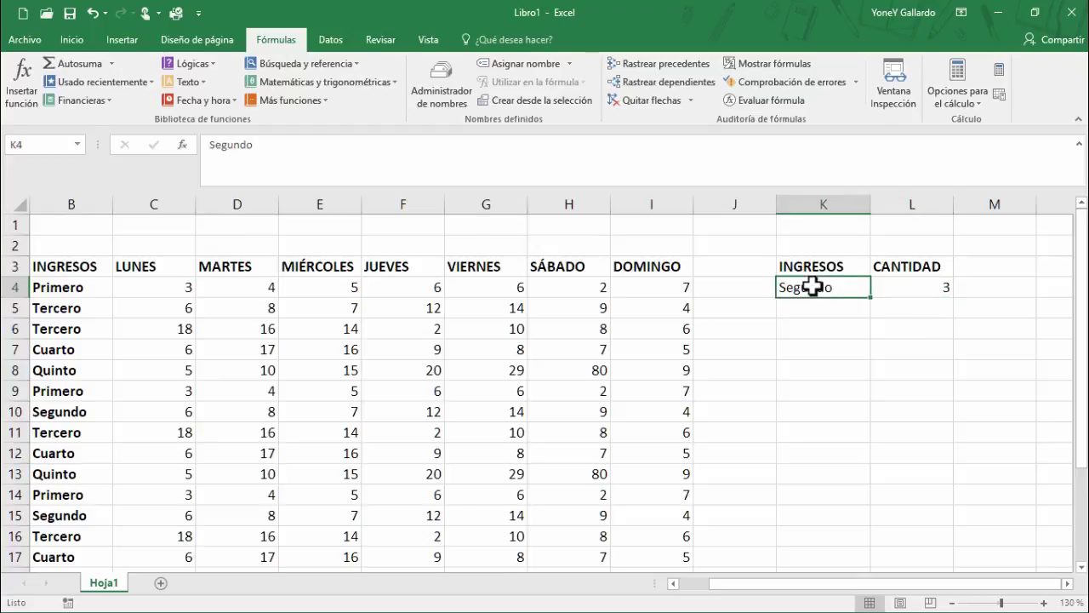
type("Tercero")
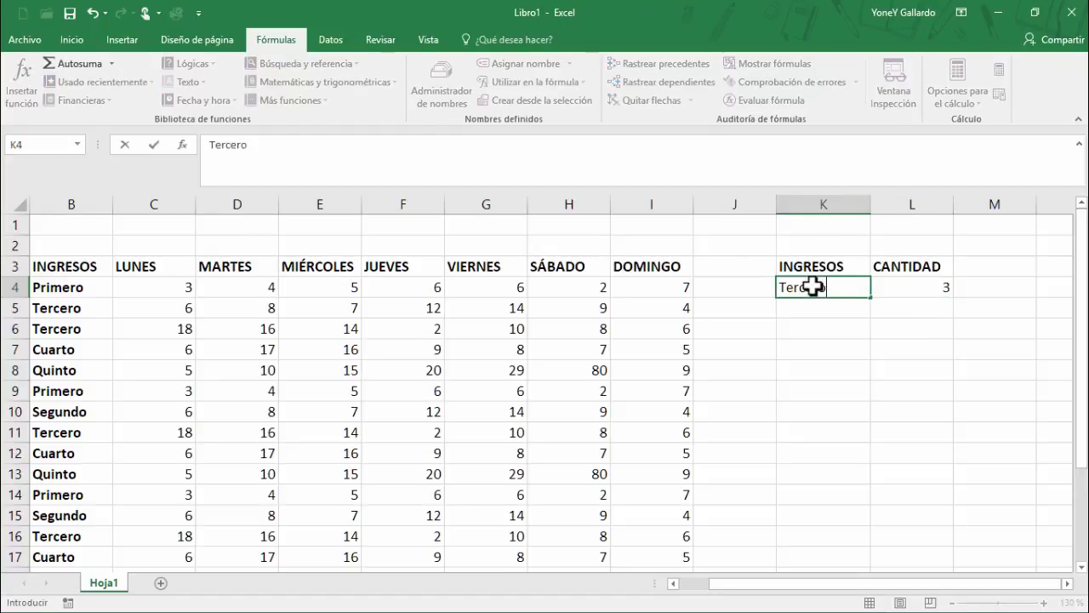
key("Return")
left_click(926, 290)
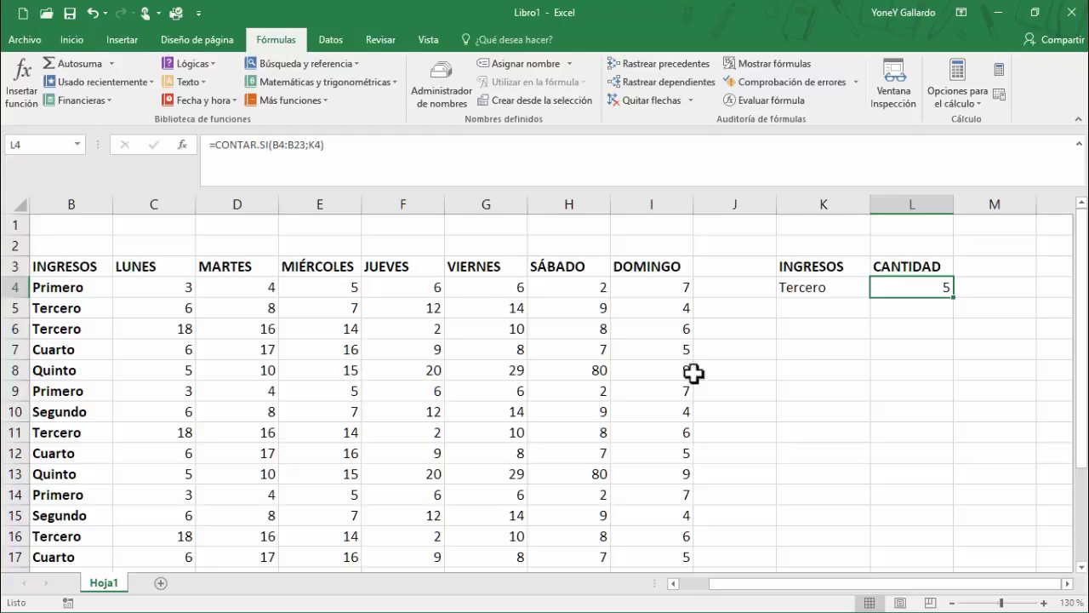
Step: Clear the headings, criterion and CONTAR.SI formula from cells K3:L4
left_click(843, 373)
left_click_drag(800, 276, 910, 280)
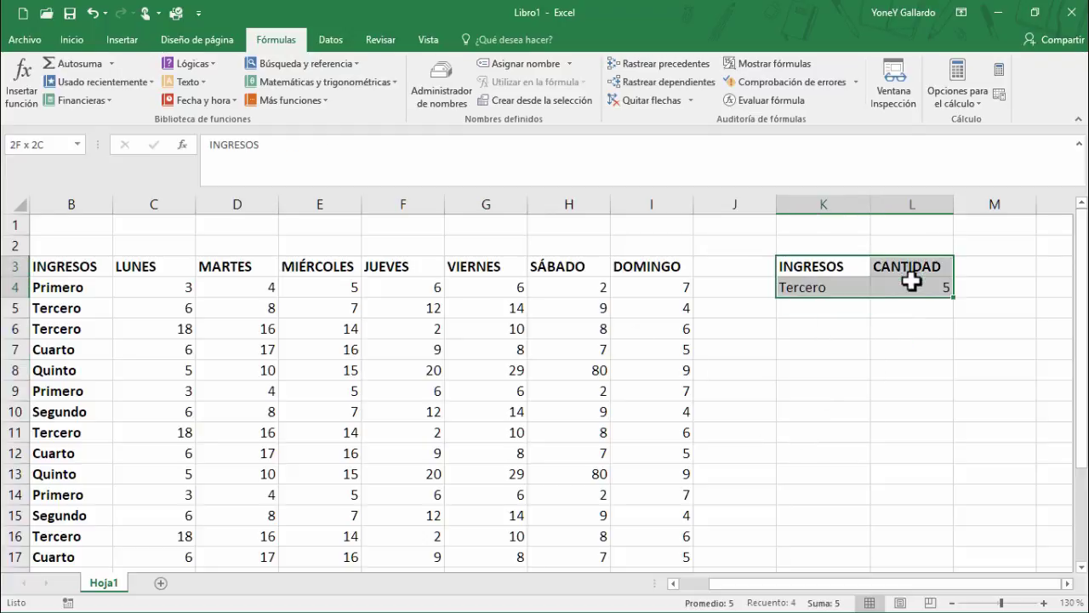
key("Delete")
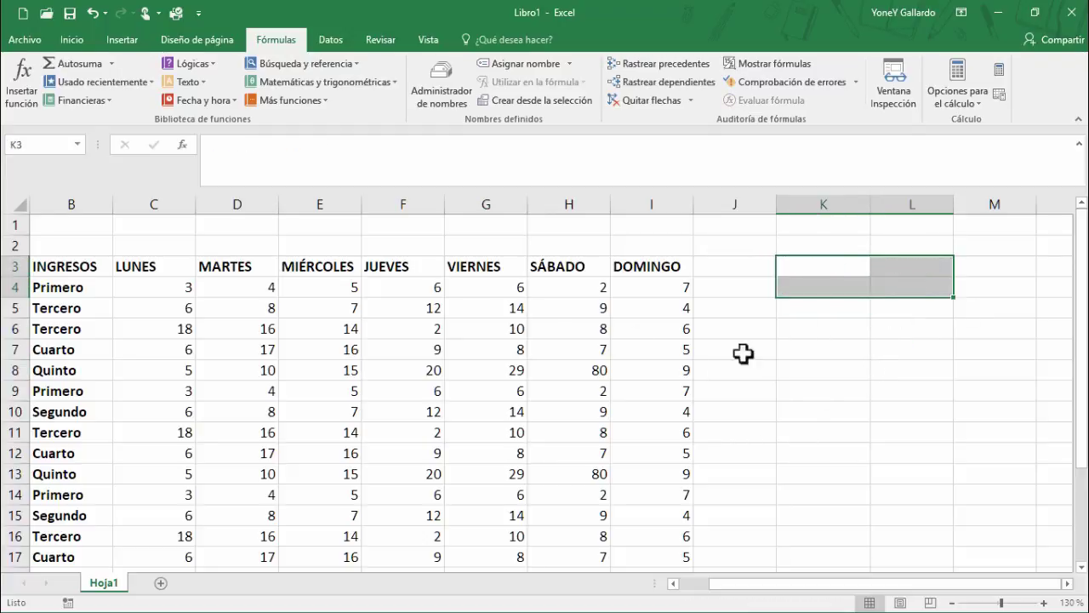
left_click(913, 390)
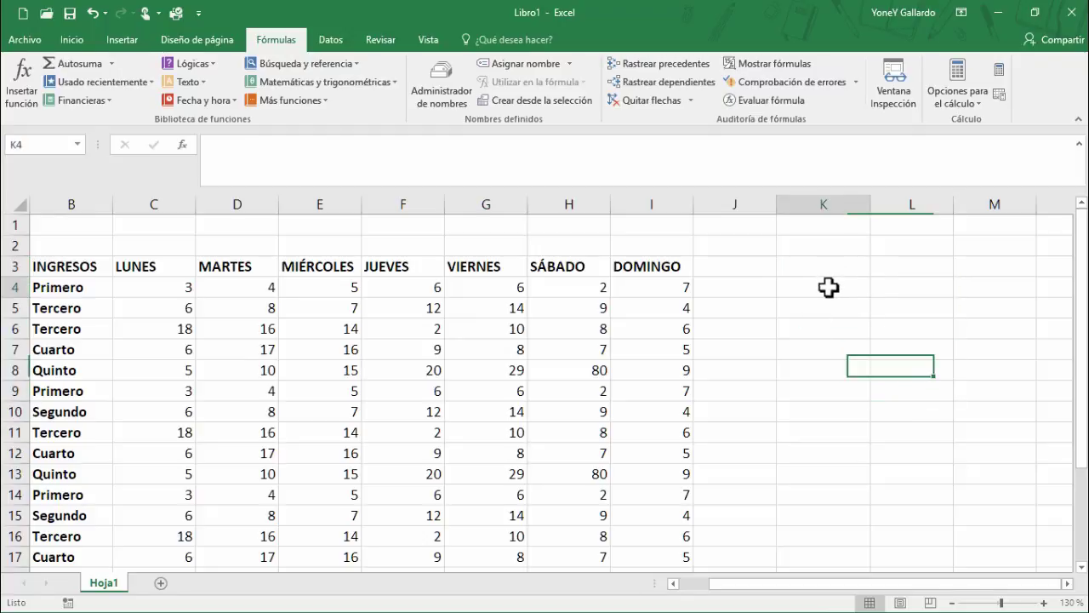
Step: Insert the text function EXTRAE in K4 and set its Texto argument to the range B4:B23
left_click(829, 287)
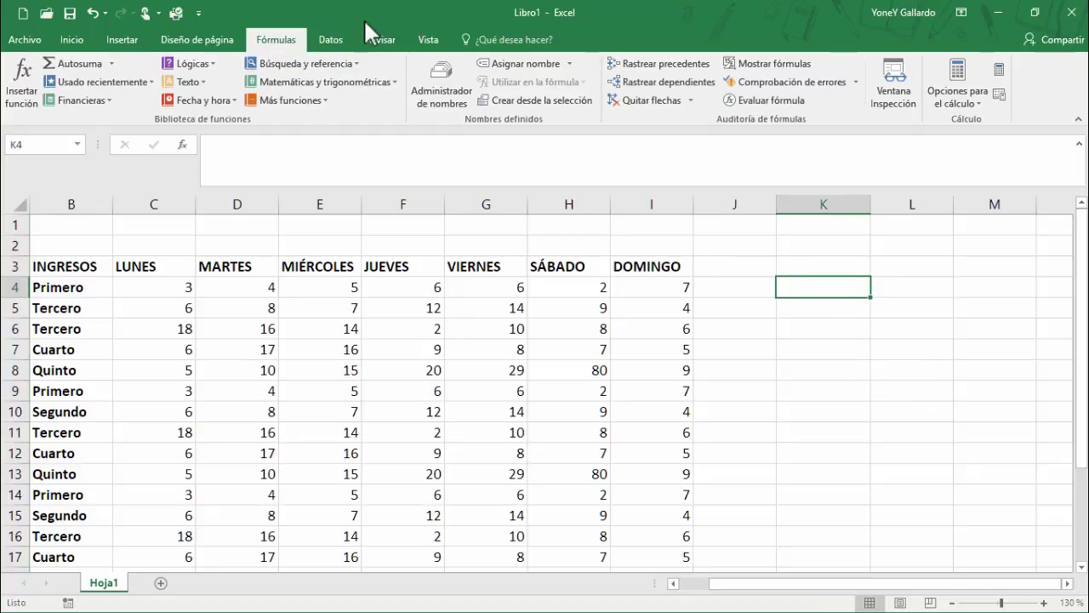
left_click(205, 82)
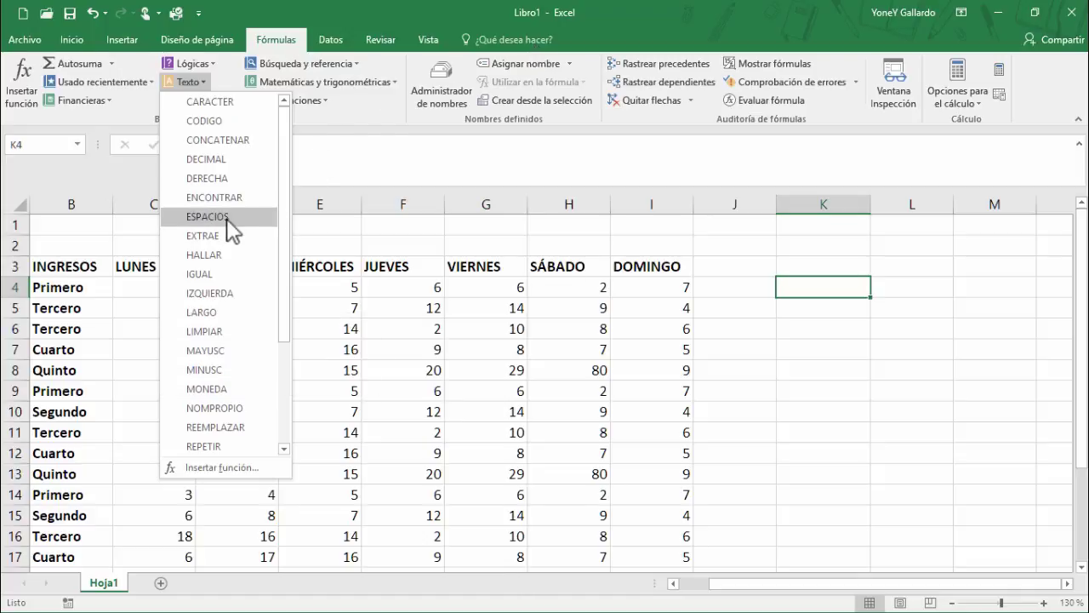
left_click(209, 236)
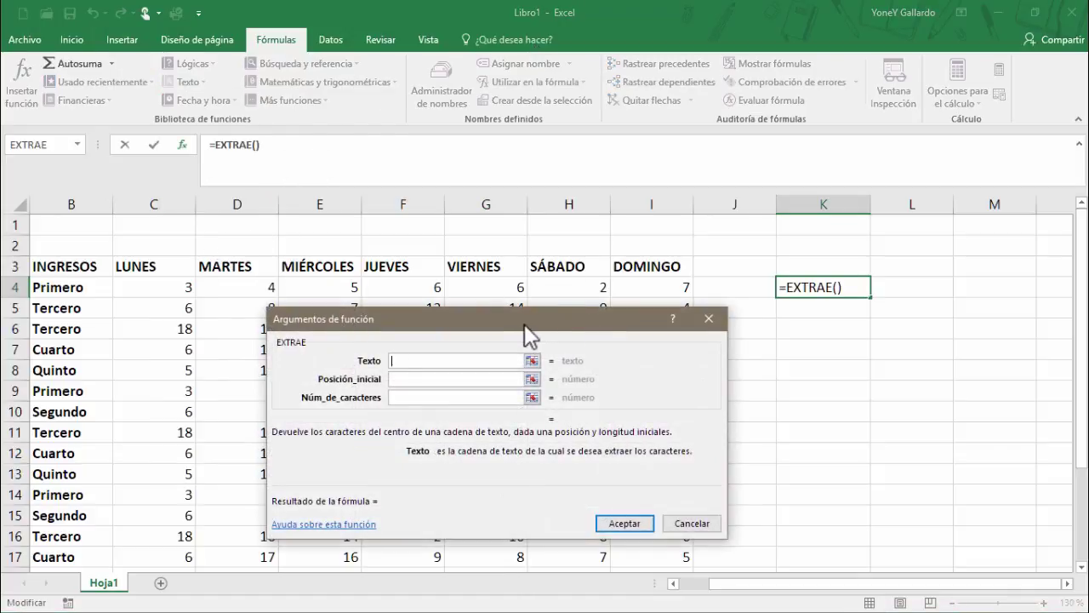
left_click_drag(524, 323, 743, 312)
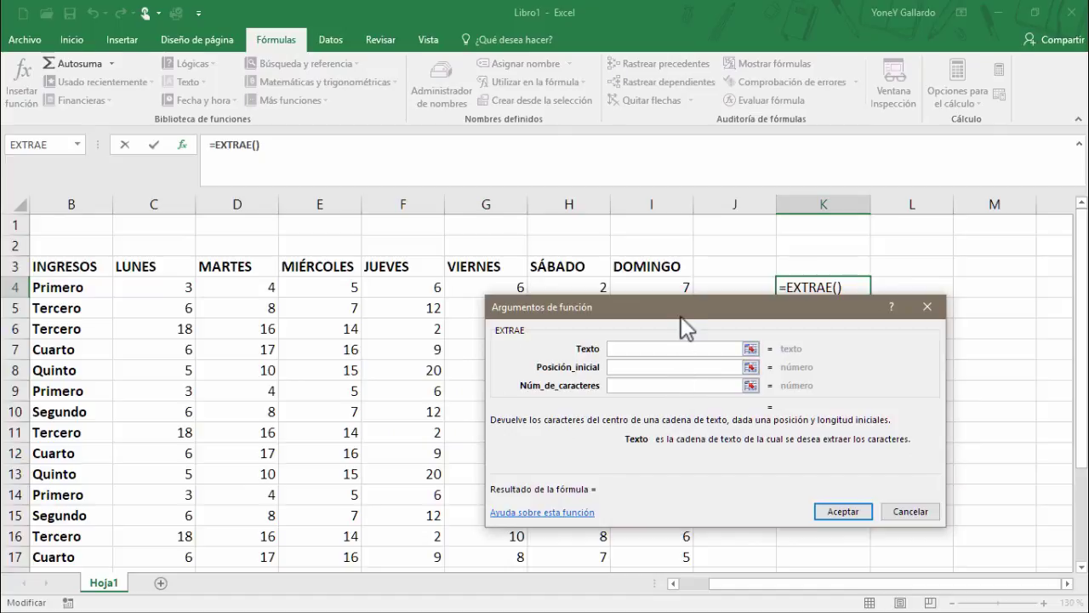
left_click(750, 349)
left_click_drag(49, 287, 68, 545)
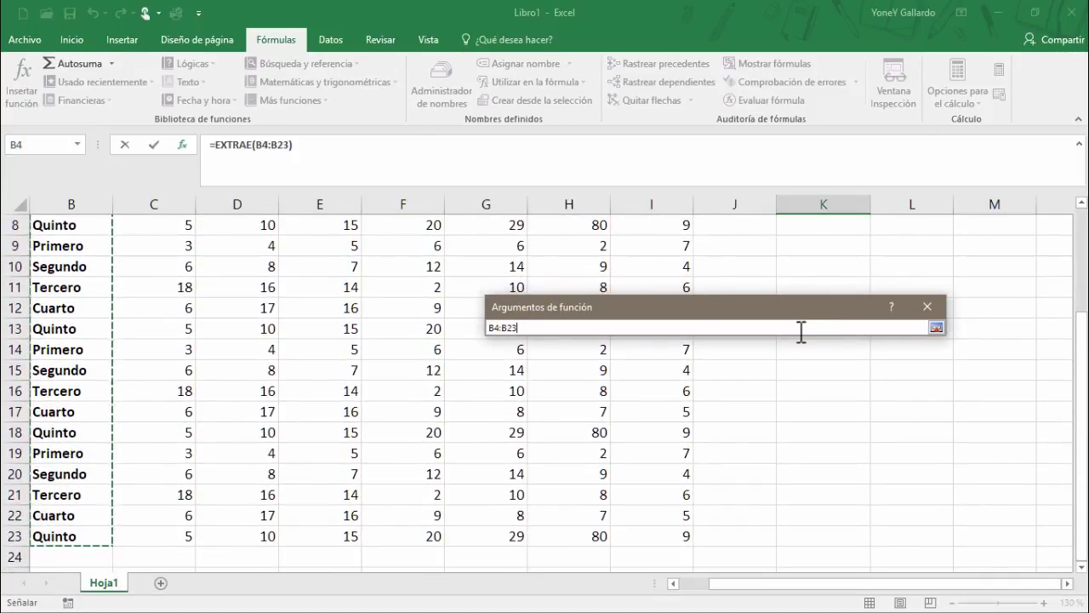
left_click(937, 328)
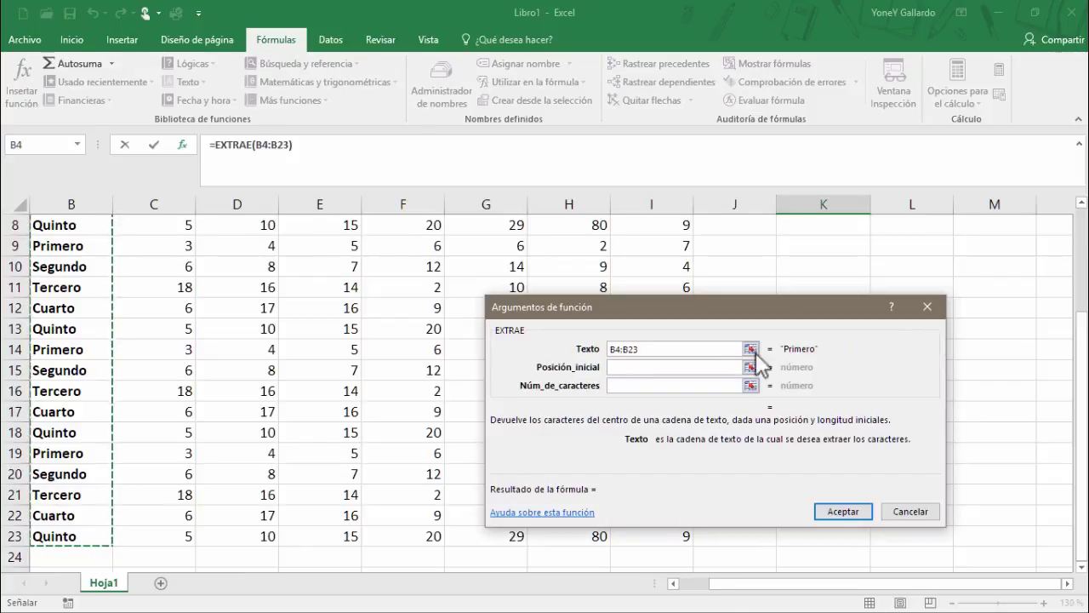
Step: Set Posición_inicial to 1 and Núm_de_caracteres to 3 for EXTRAE and accept the formula
left_click(624, 367)
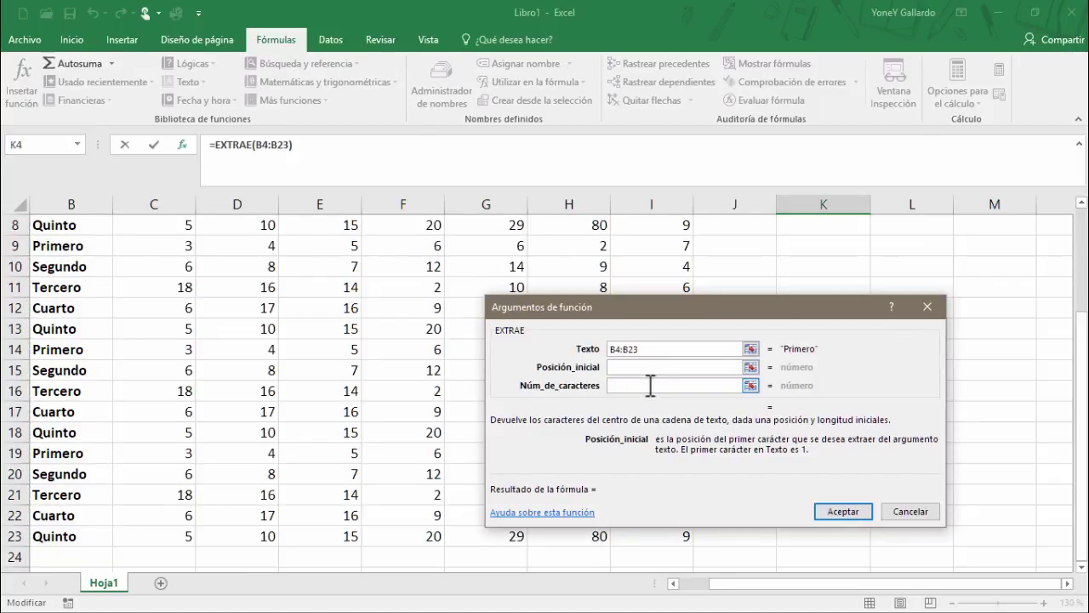
type("1")
left_click(633, 385)
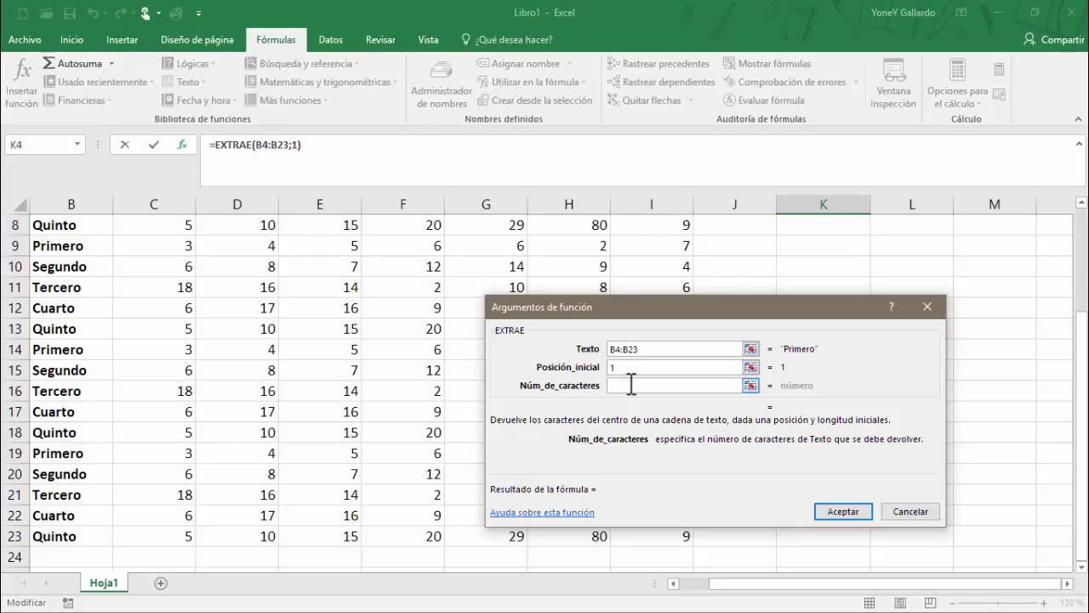
left_click(853, 514)
scroll(840, 384, "up", 1)
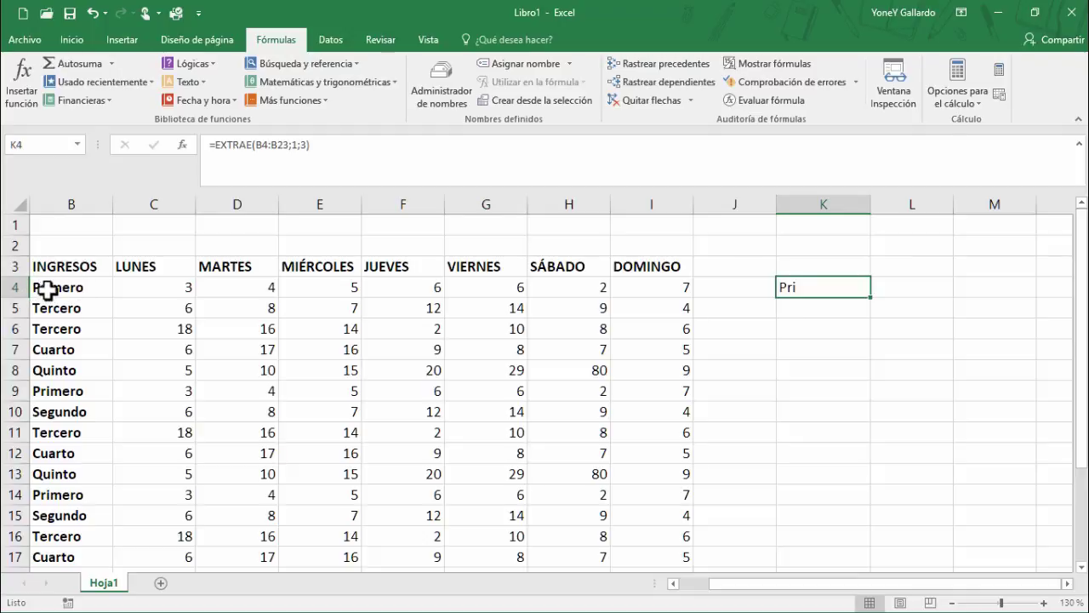
Step: Fill the EXTRAE formula from K4 down to K23
left_click_drag(869, 297, 864, 333)
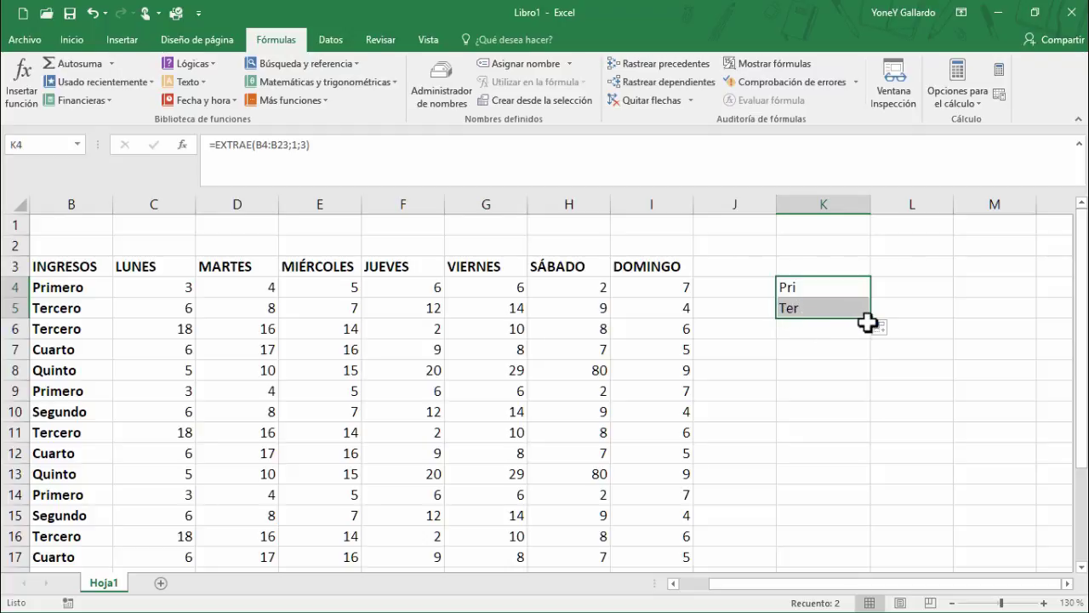
left_click_drag(875, 319, 838, 543)
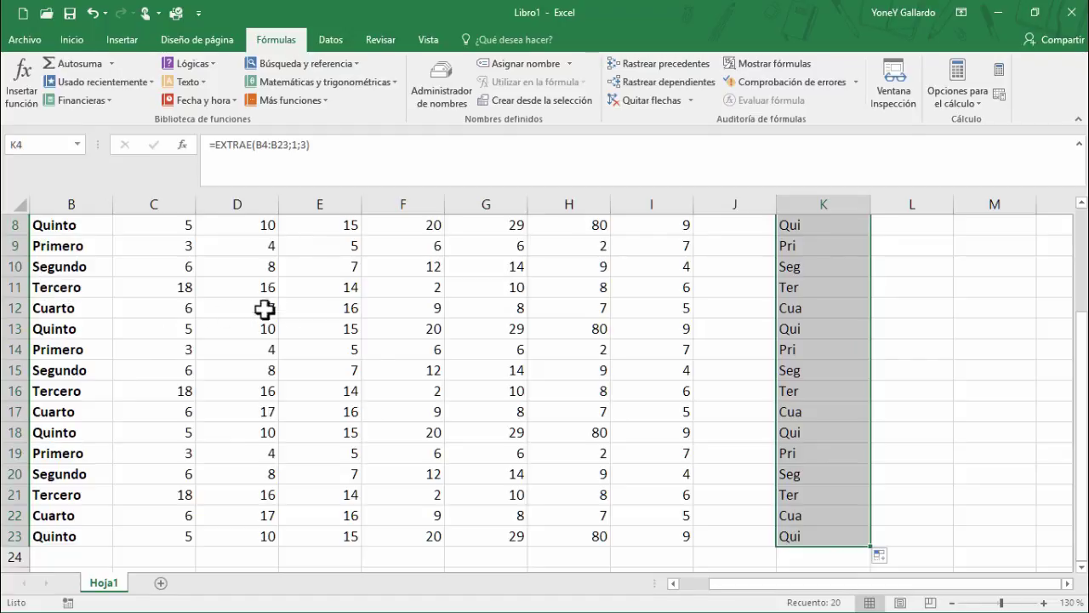
scroll(372, 348, "up", 3)
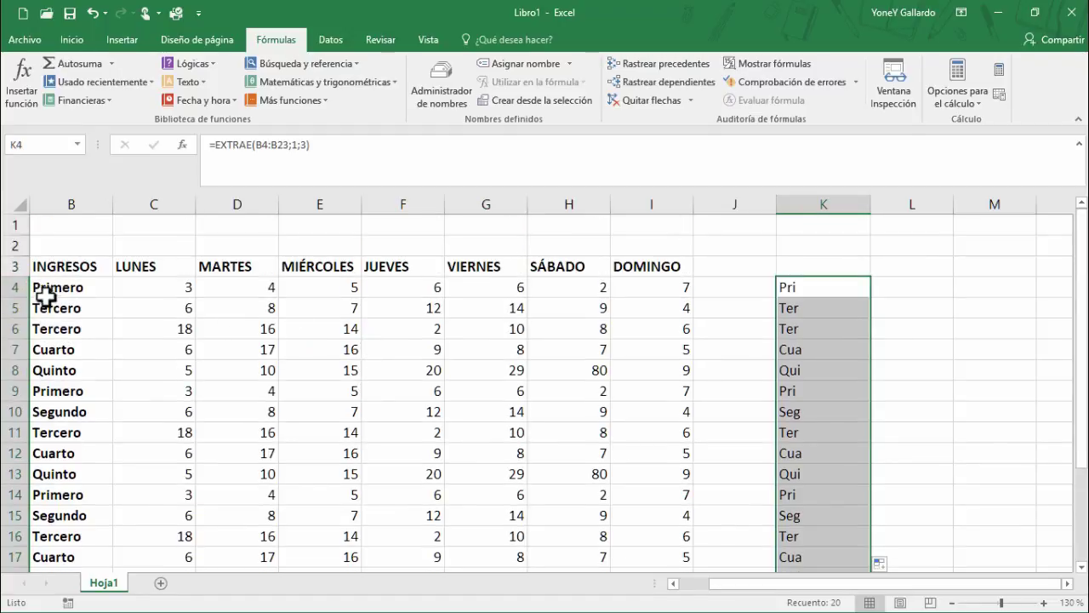
Step: Change the starting position in K4's EXTRAE formula to 2 and confirm it
left_click(796, 289)
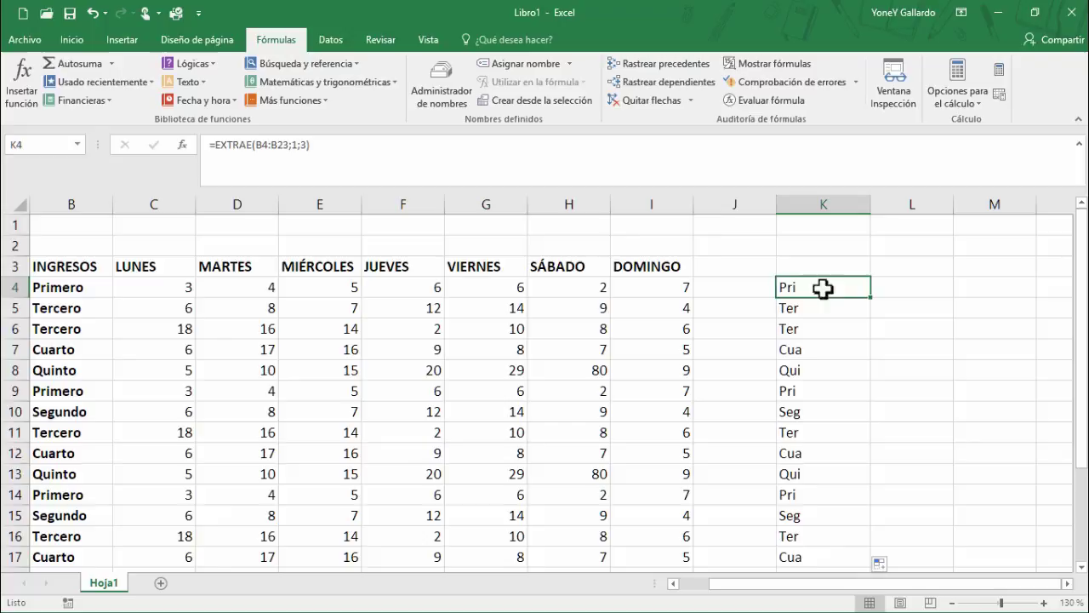
left_click(299, 144)
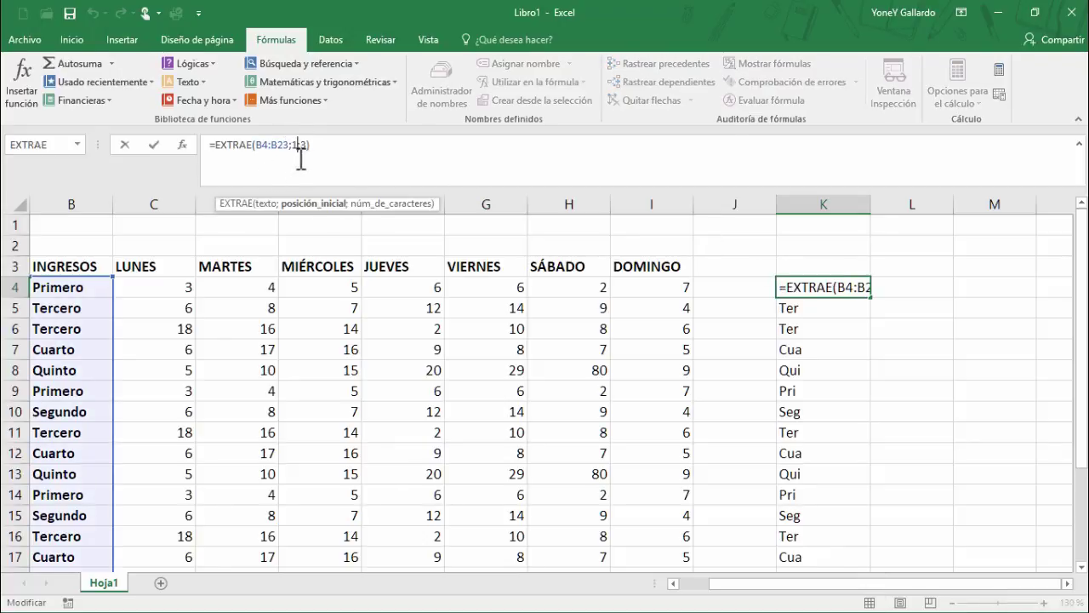
key("BackSpace")
type("2")
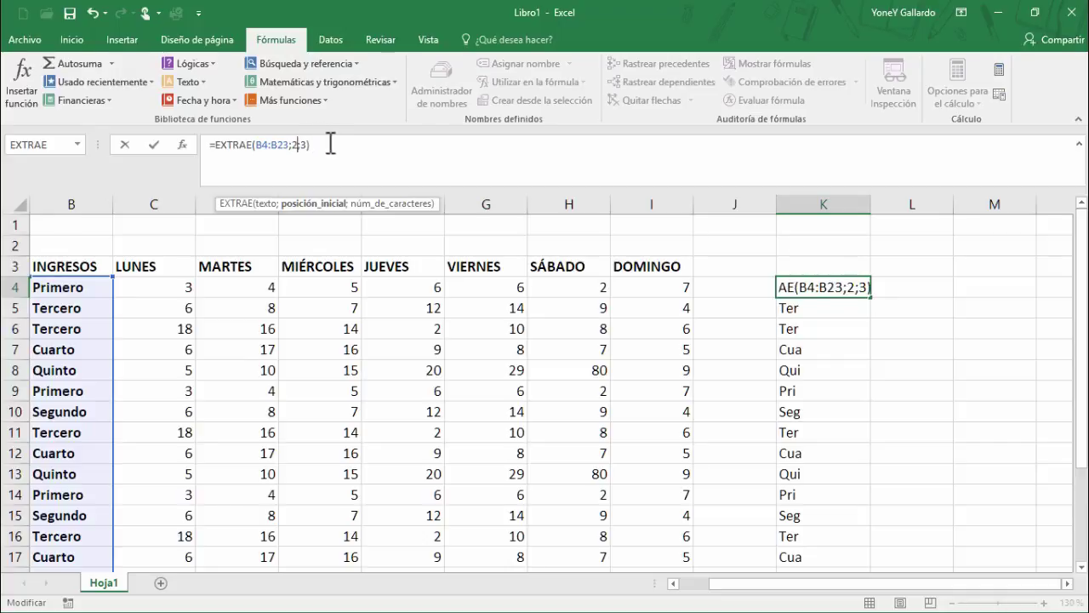
left_click(330, 144)
left_click(154, 145)
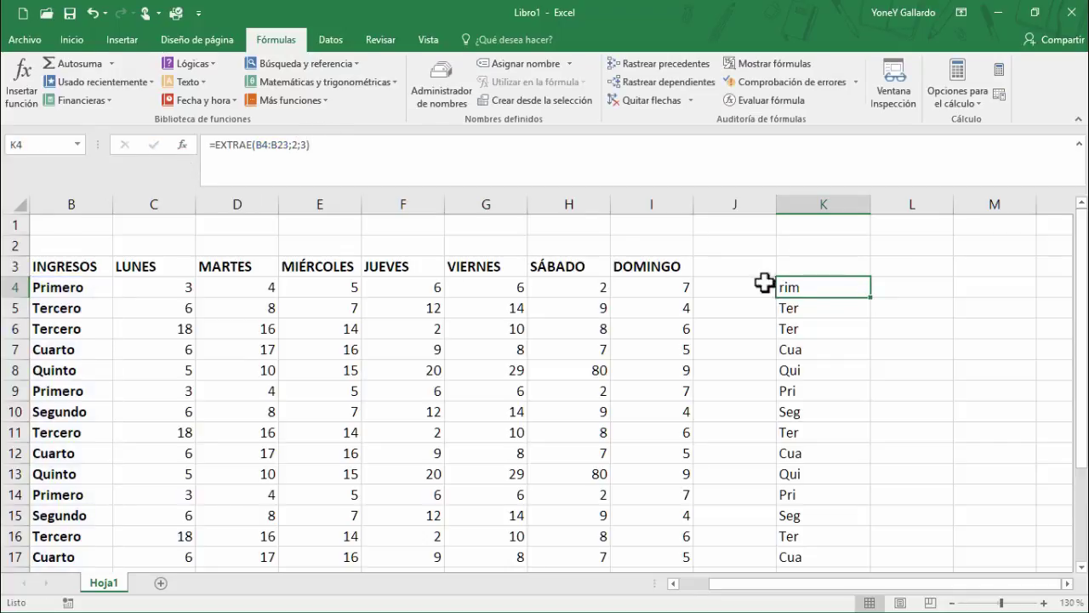
Step: Fill the changed EXTRAE formula from K4 down to K23 and check the formulas in K4 and K8
left_click_drag(870, 296, 828, 542)
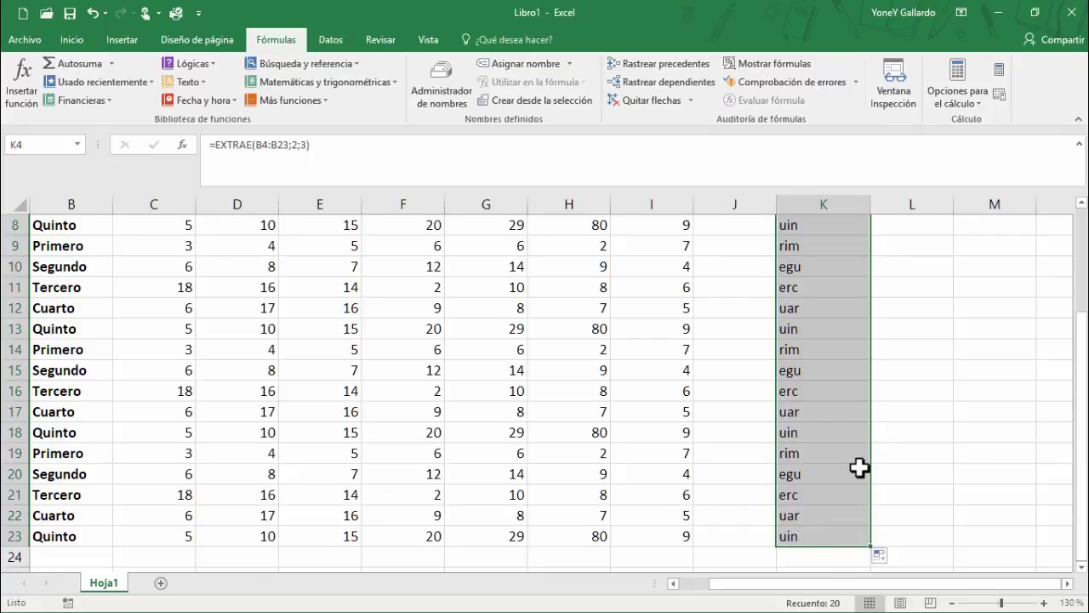
scroll(851, 459, "up", 3)
left_click(803, 290)
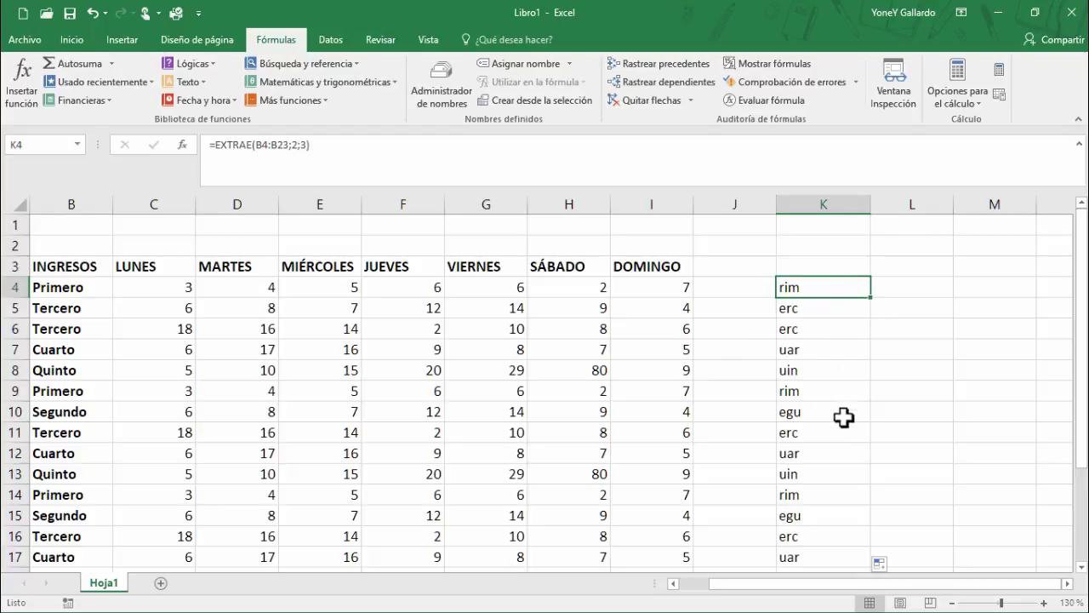
left_click(847, 366)
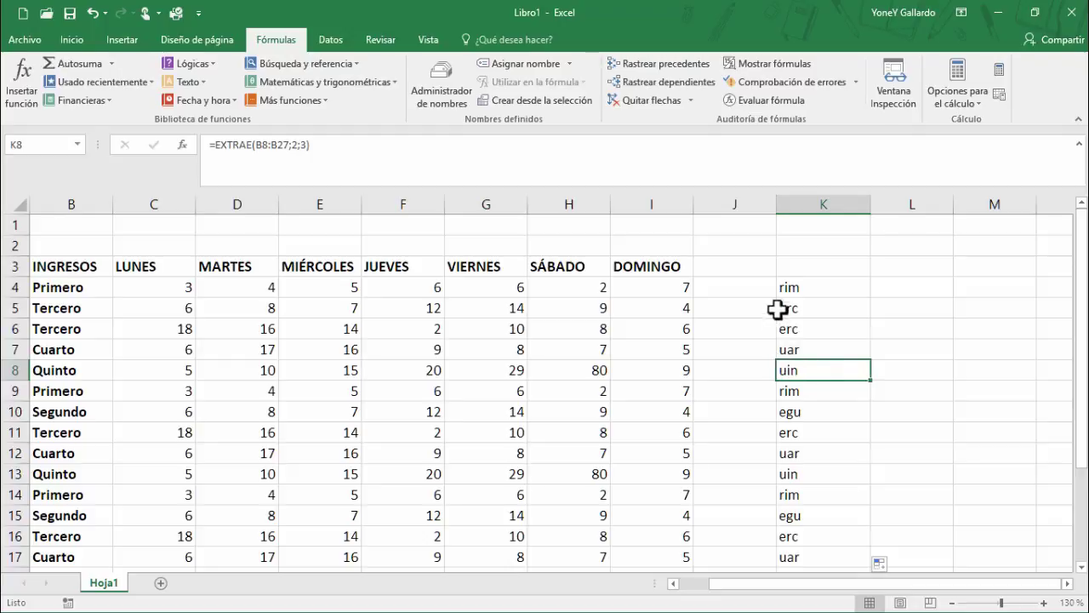
Step: Clear the EXTRAE results from column K and return to cell K4
left_click_drag(796, 289, 819, 535)
key("ctrl+z")
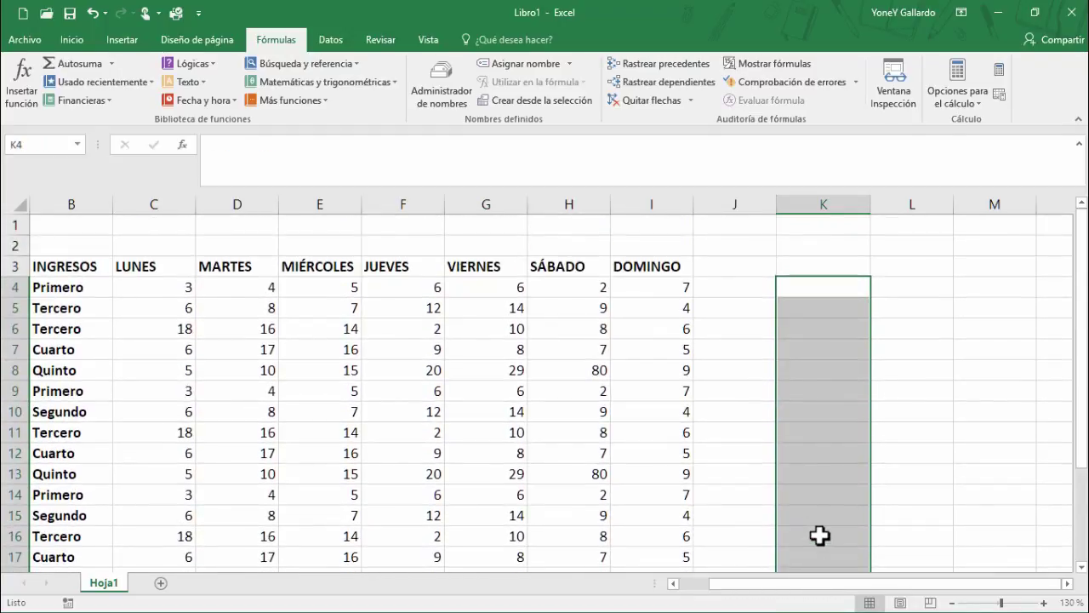
left_click(896, 310)
left_click(843, 289)
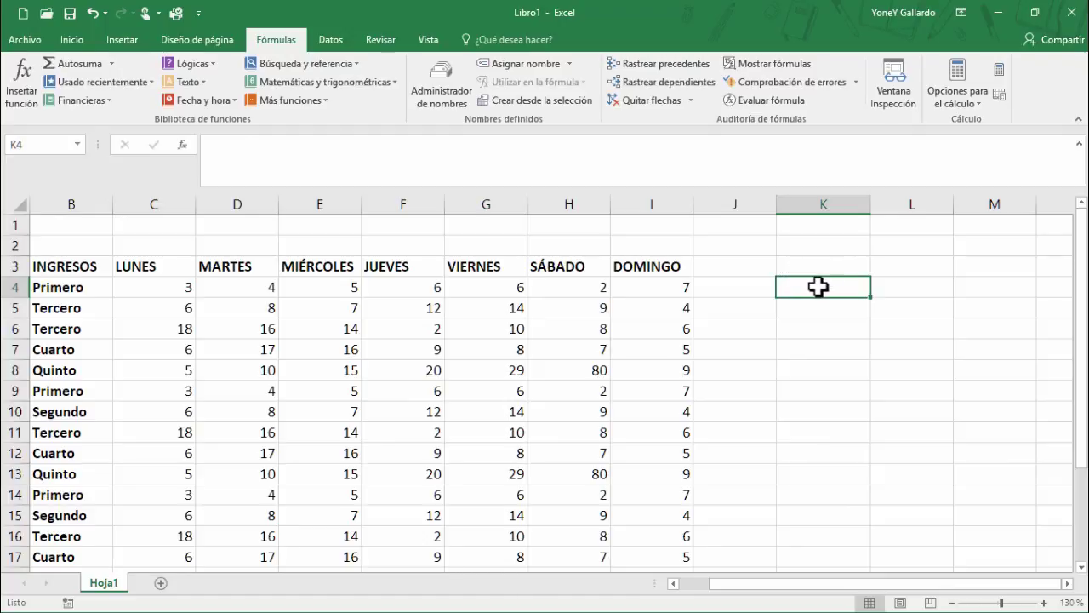
Step: Try merging and centering cells B4:C4, accepting the loss of the second value, and undo the merge
left_click(68, 287)
left_click_drag(121, 287, 154, 282)
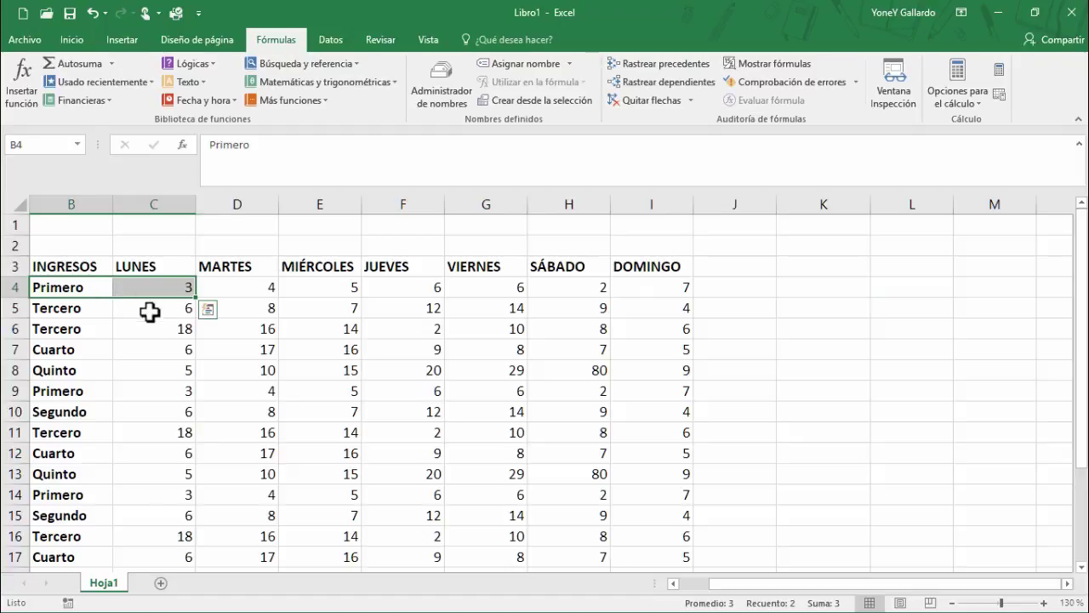
left_click(76, 37)
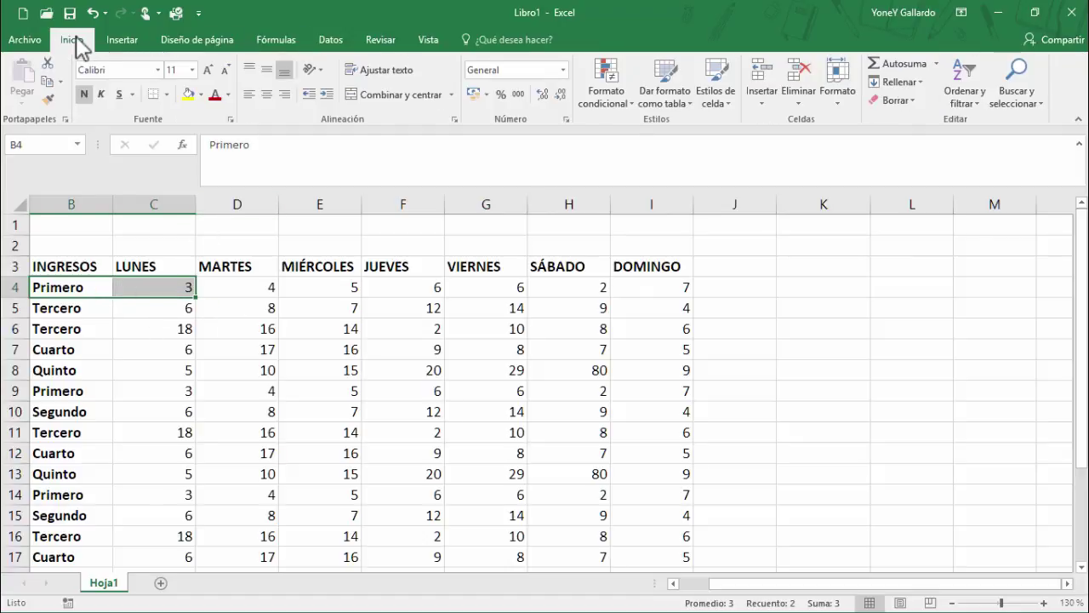
left_click(399, 96)
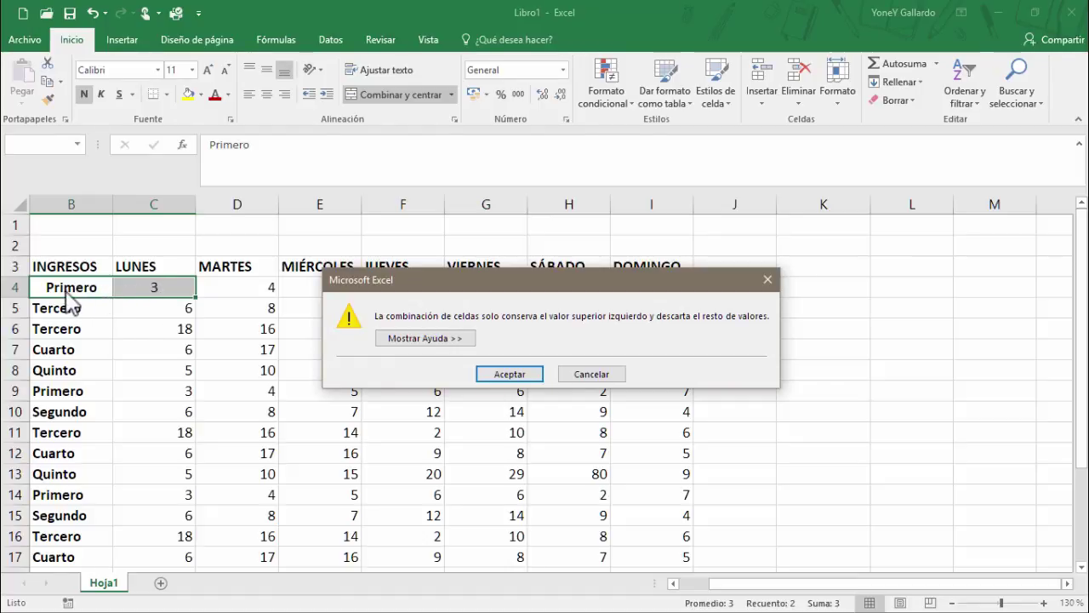
left_click(506, 374)
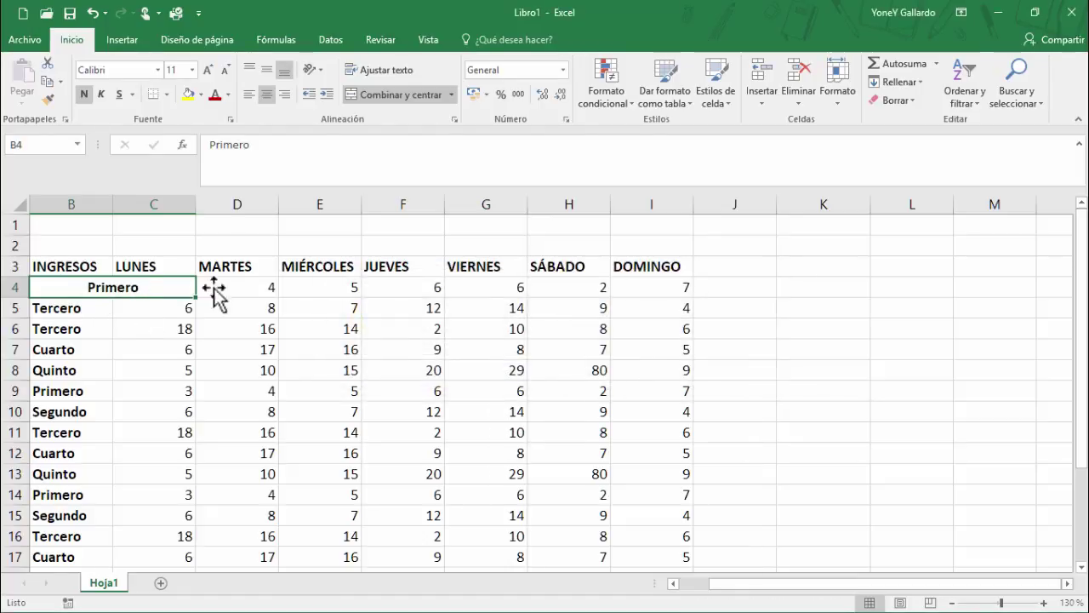
key("ctrl+z")
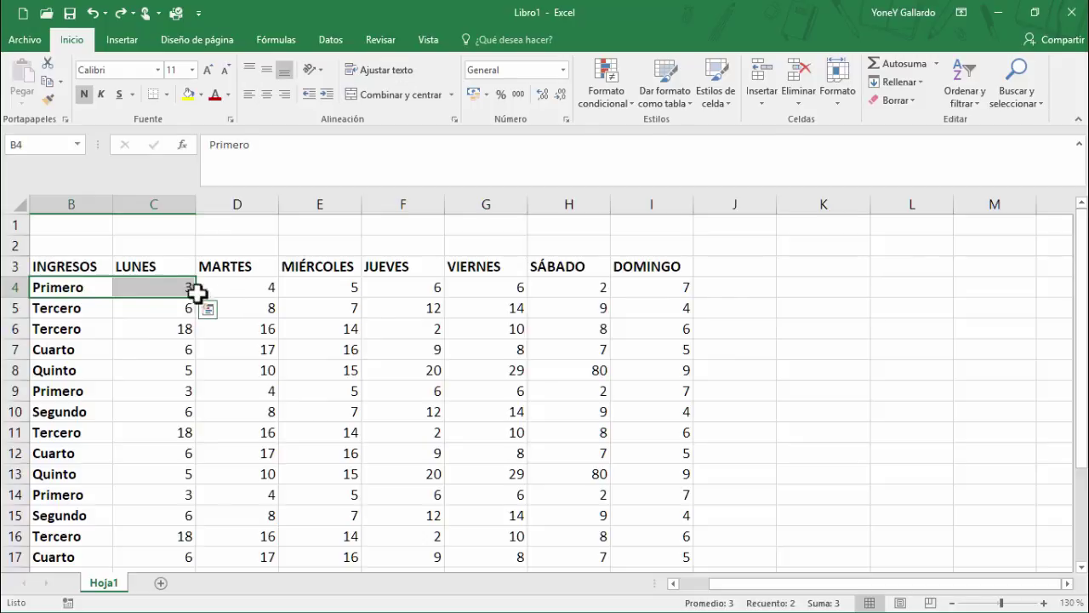
left_click(128, 308)
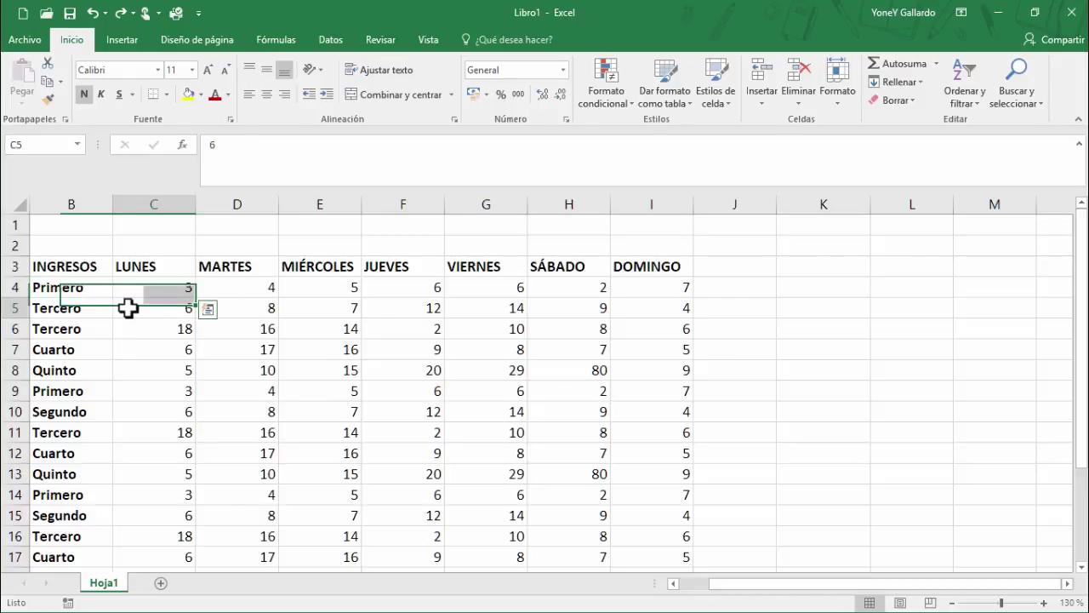
Step: With K4 selected, search the commands for "concate" and look up the description of the text function CONCATENAR
left_click(827, 287)
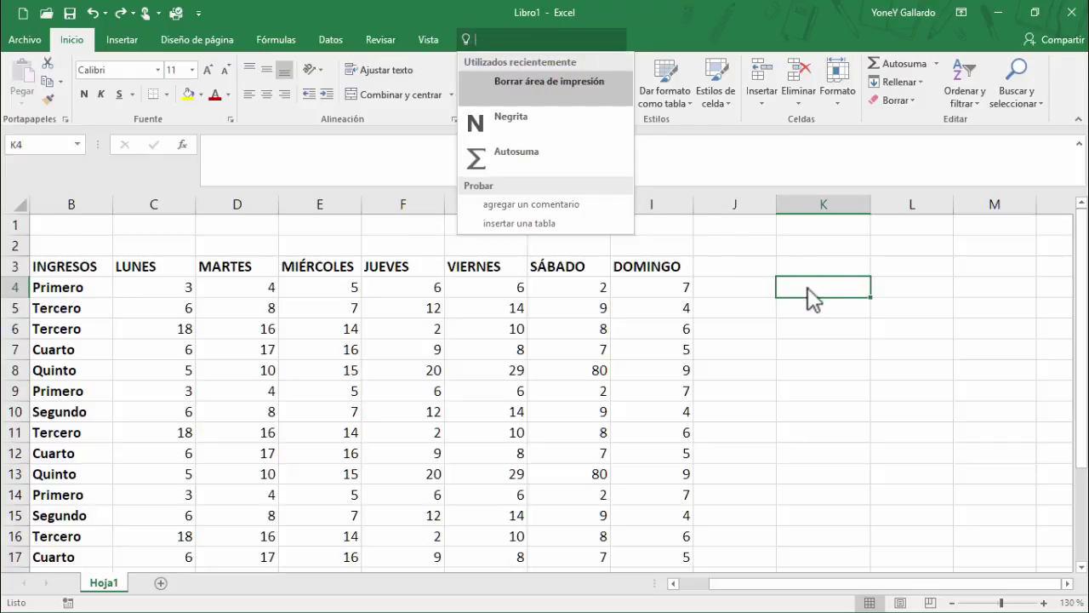
type("conta")
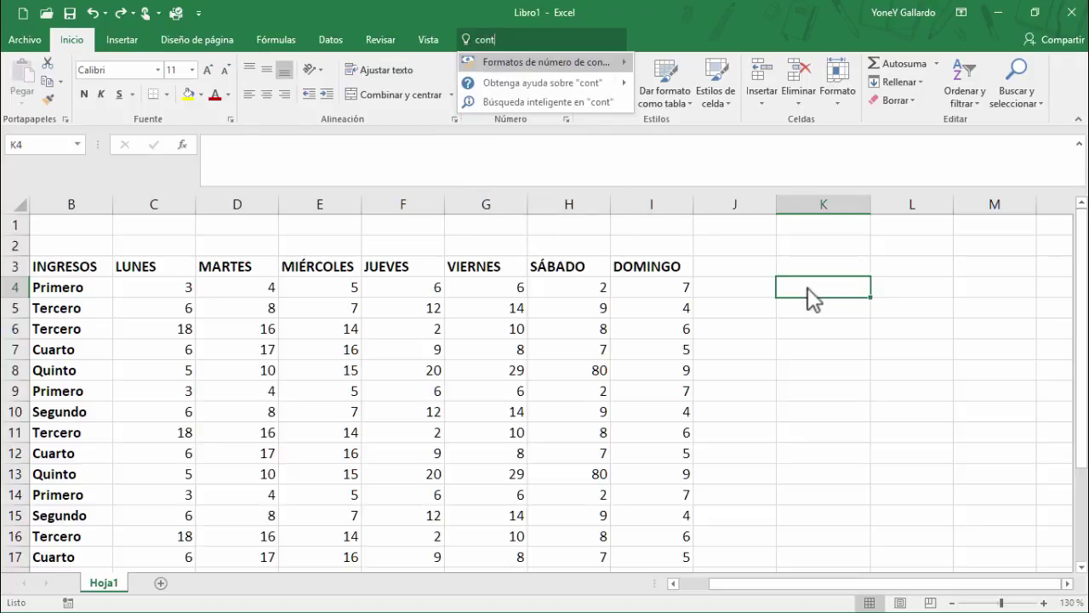
key("BackSpace")
key("BackSpace")
type("ca")
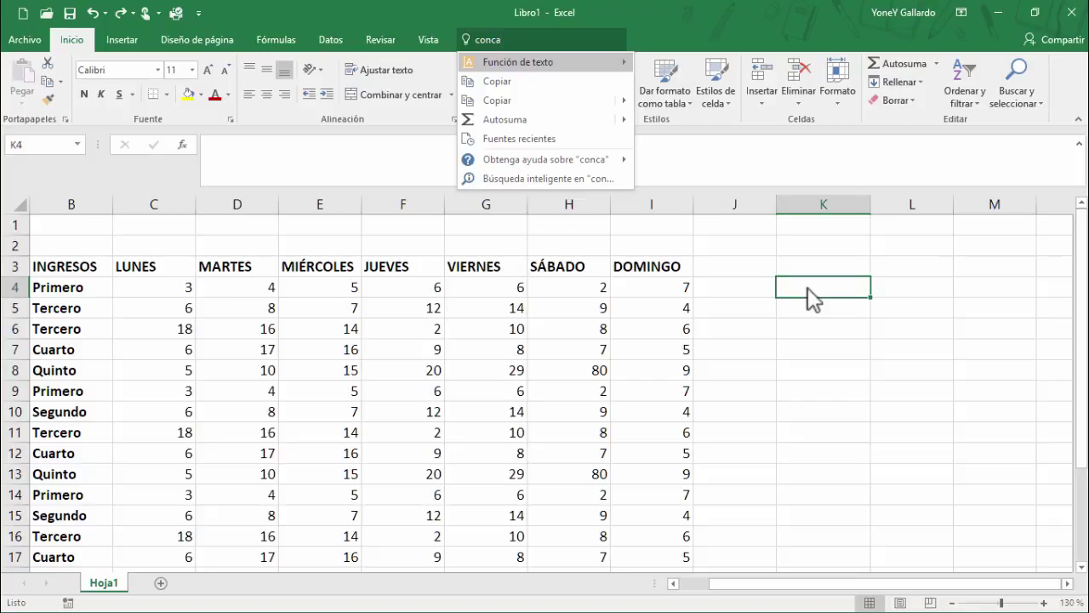
type("te")
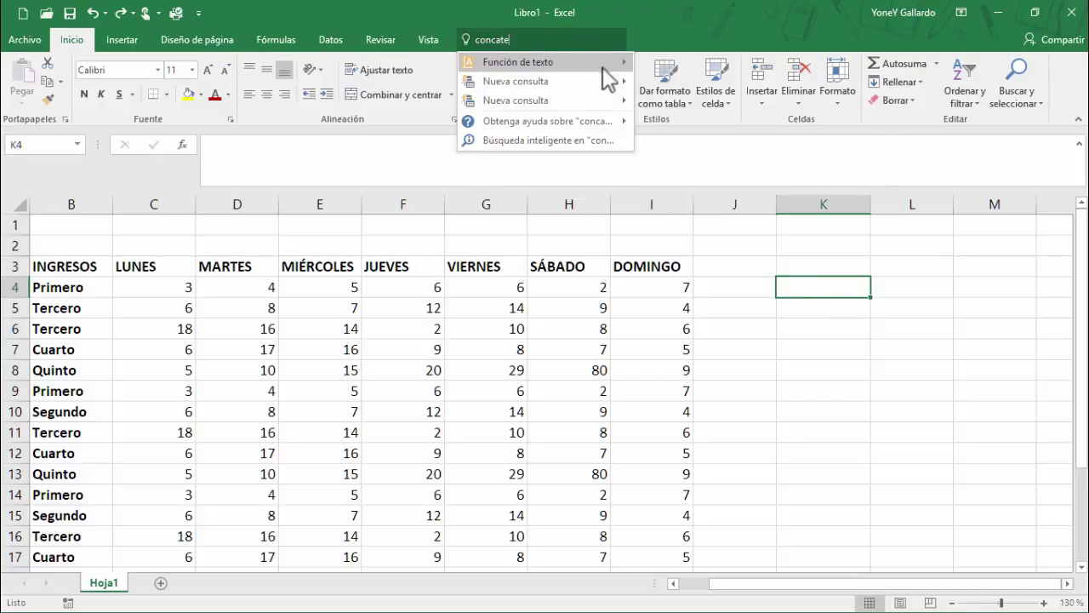
mouse_move(628, 73)
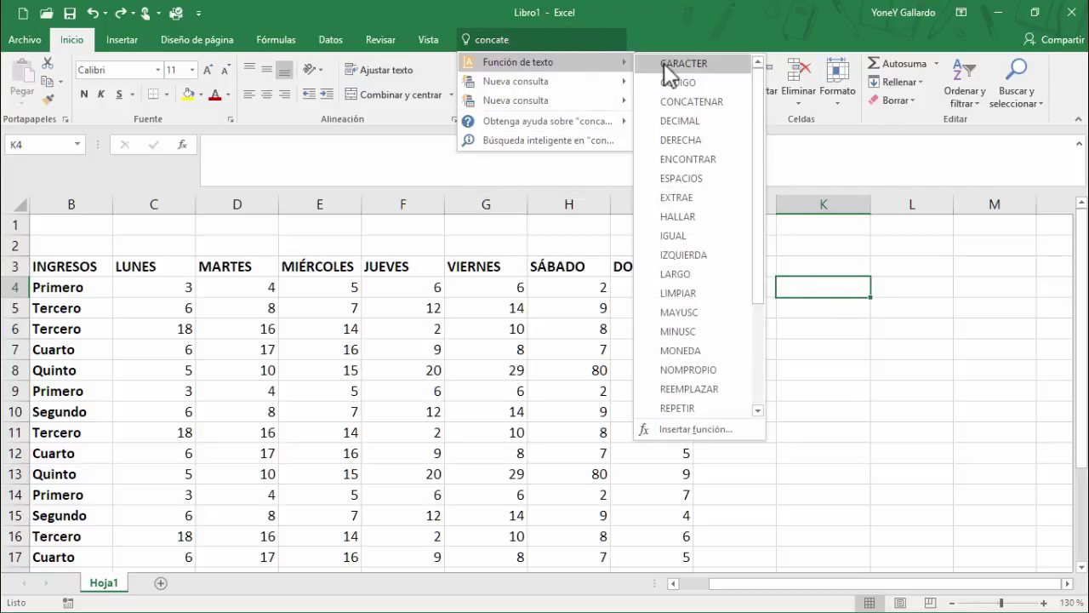
mouse_move(684, 71)
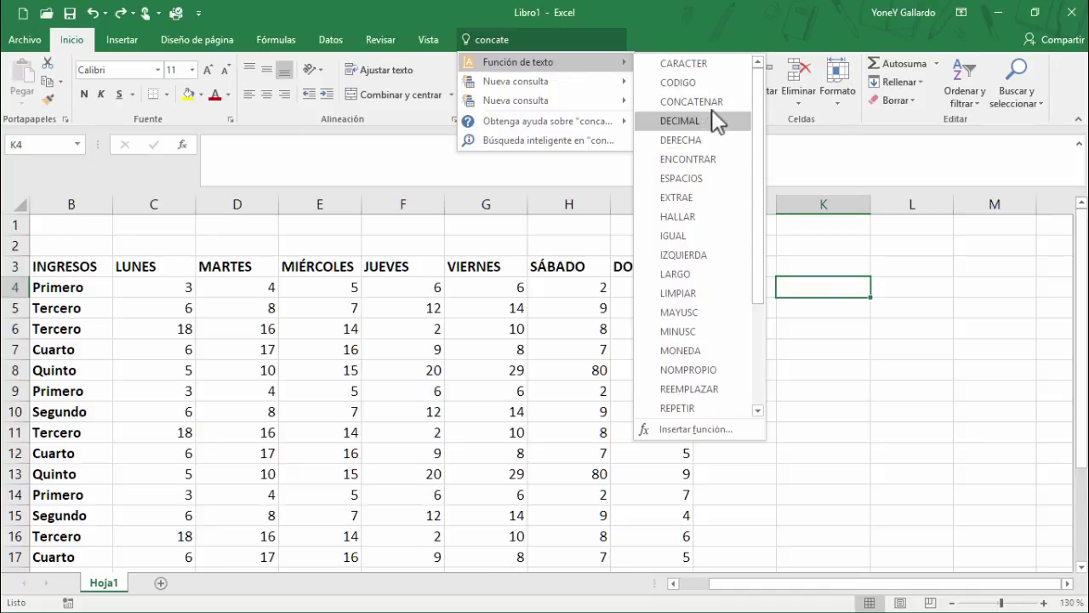
mouse_move(682, 96)
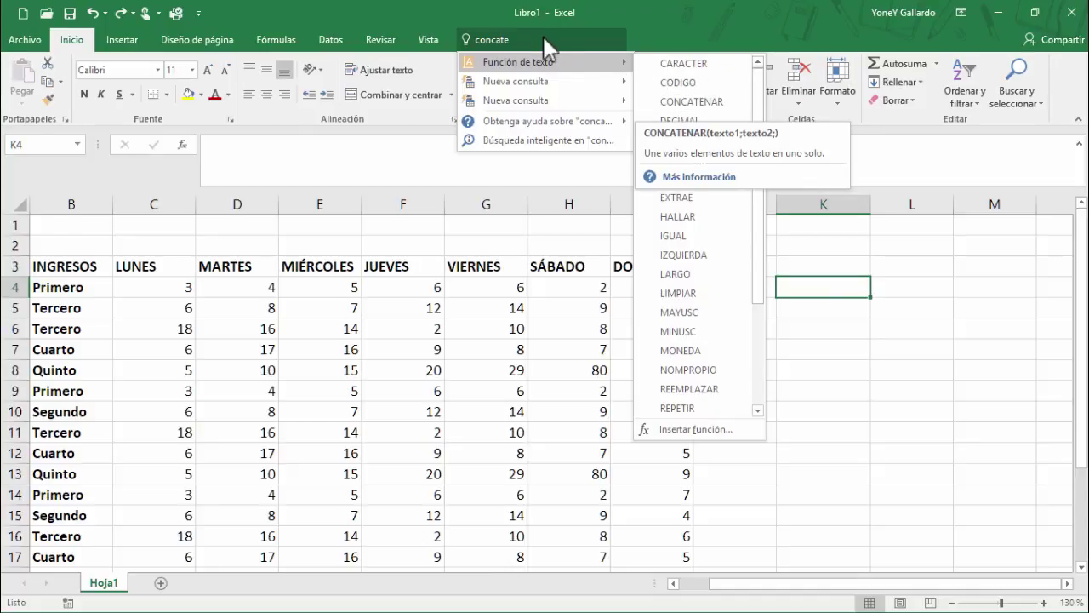
left_click(664, 16)
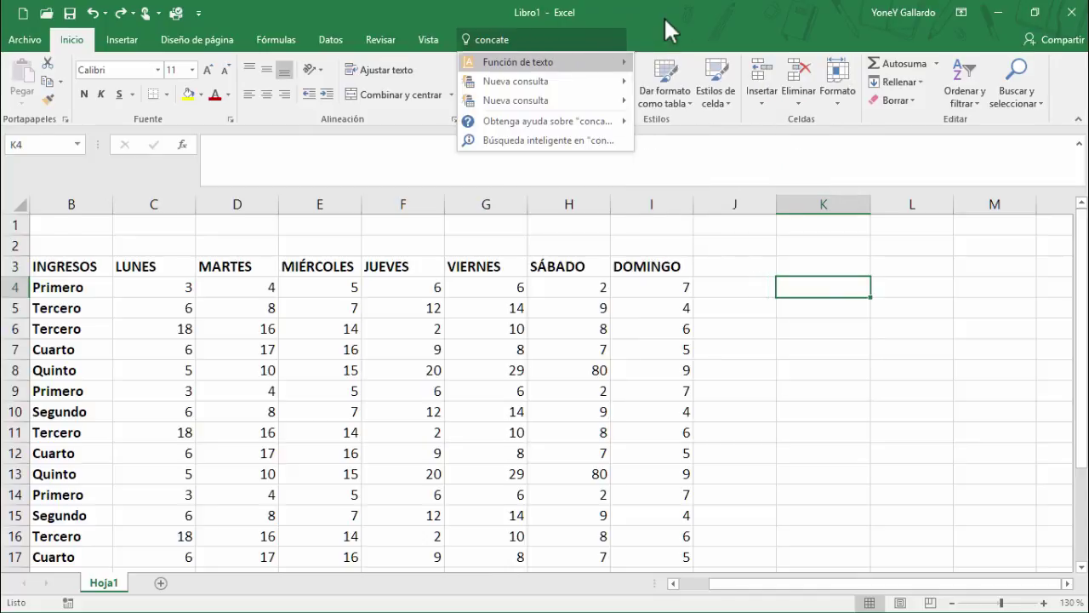
Step: Insert the text function CONCATENAR in K4 and set its Texto1 argument to cell B4
left_click(288, 39)
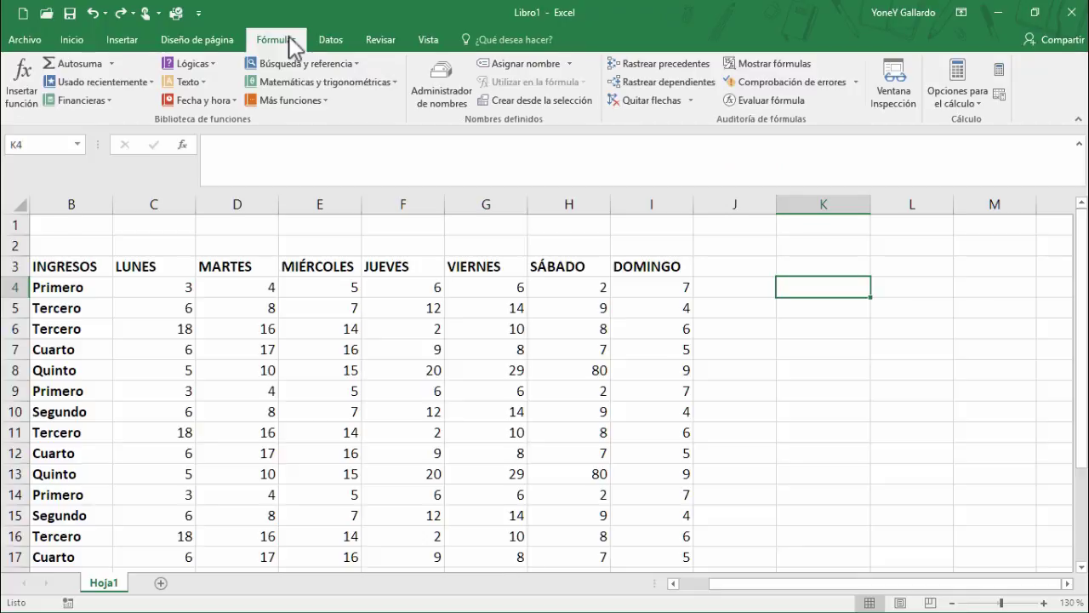
left_click(202, 82)
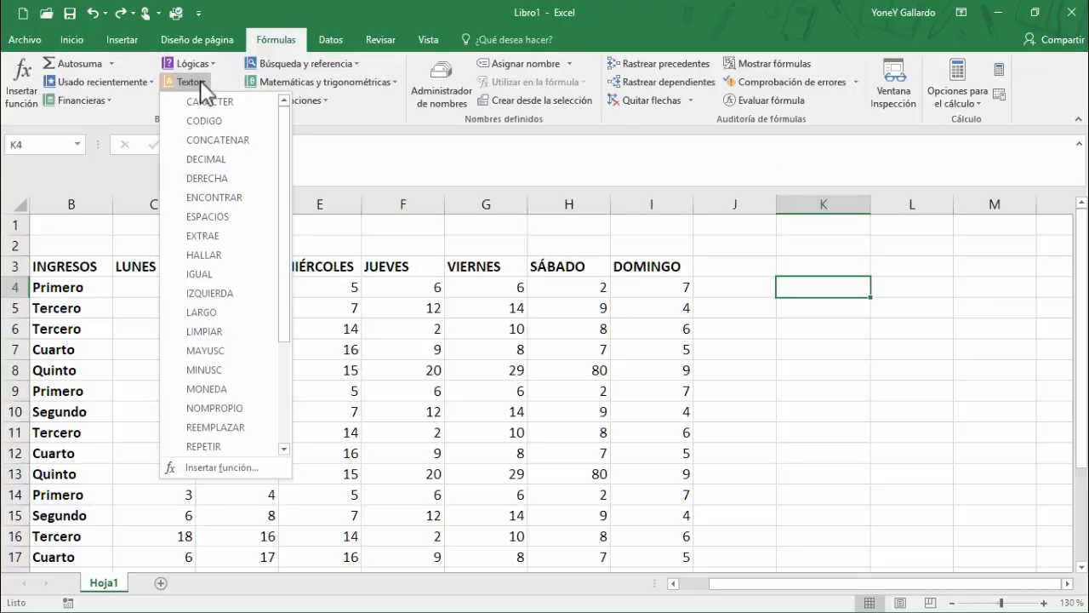
left_click(229, 142)
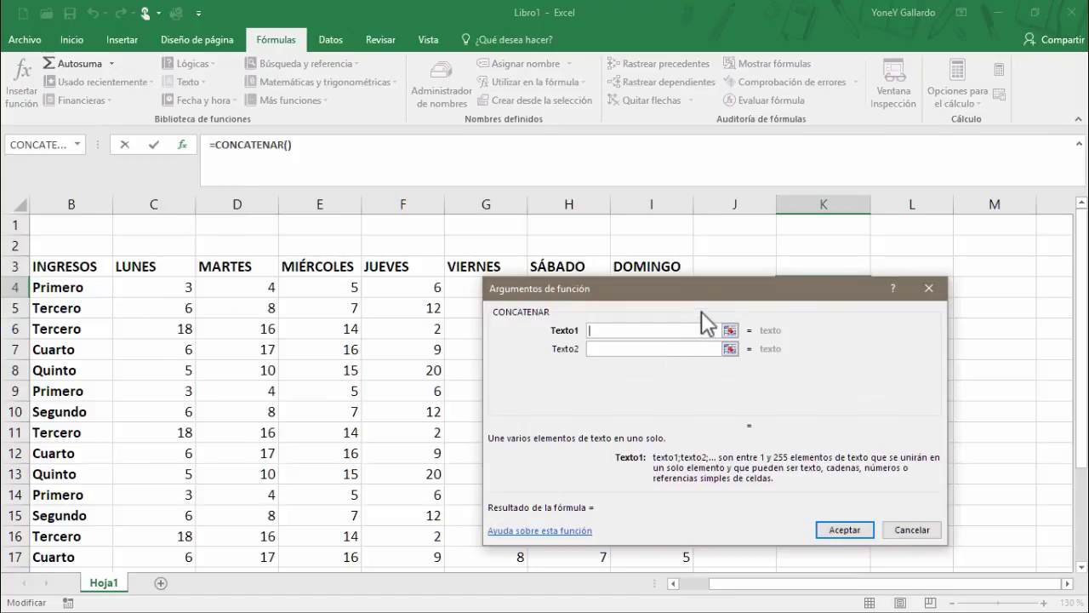
left_click_drag(714, 288, 589, 341)
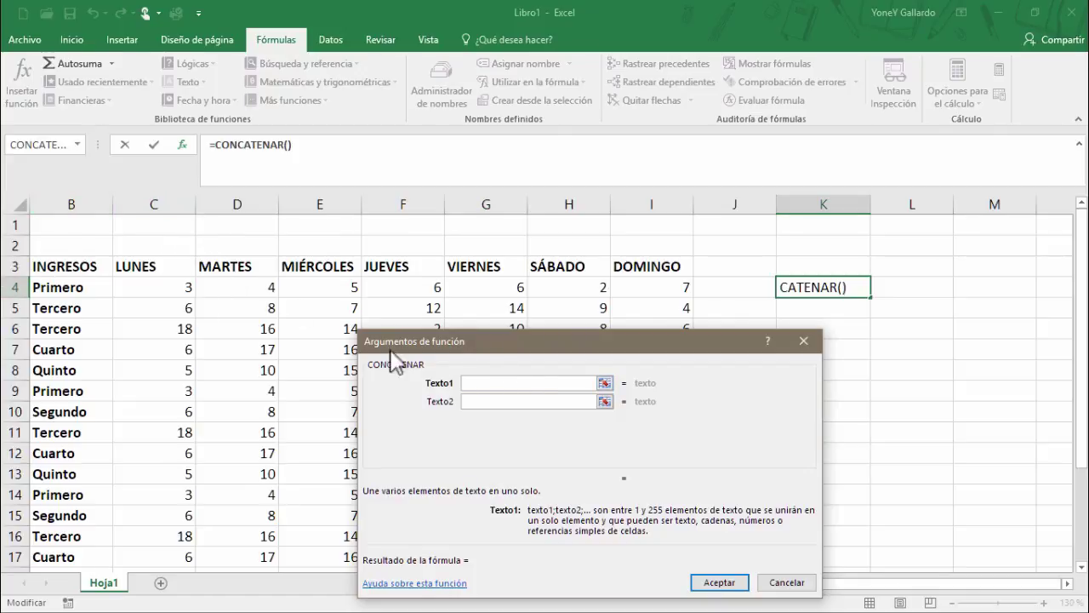
left_click(604, 384)
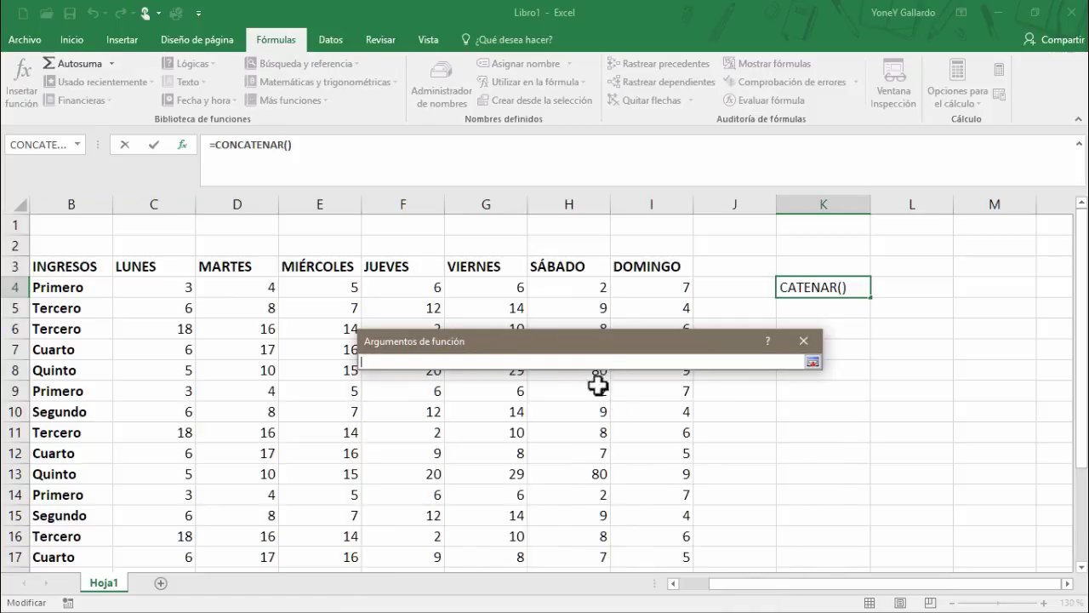
left_click(54, 286)
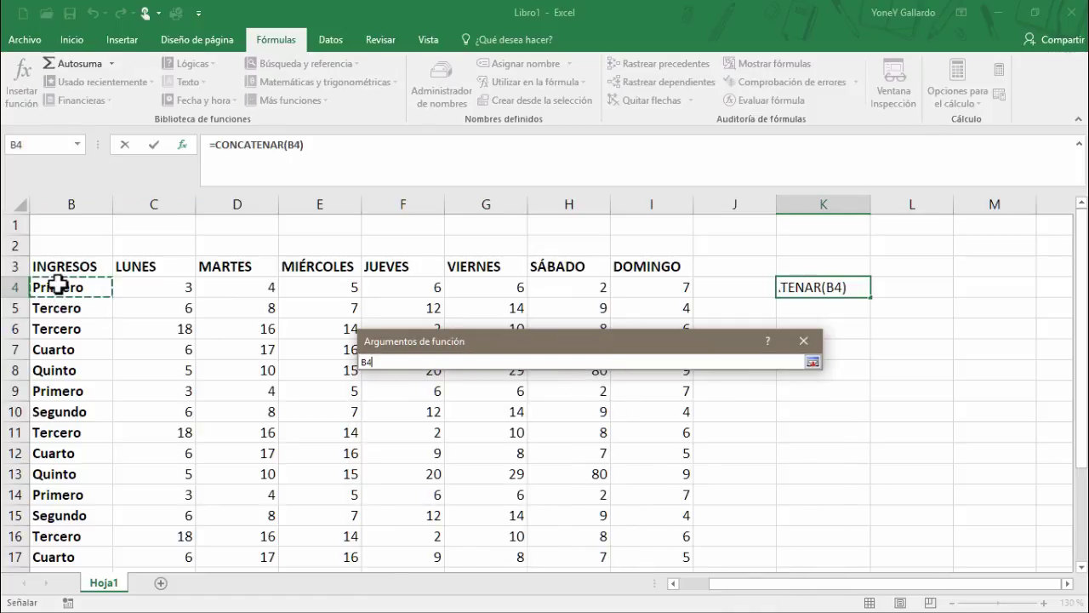
left_click(813, 364)
Step: Set CONCATENAR's Texto2 argument to a quoted hyphen, "-", as the separator
left_click(492, 401)
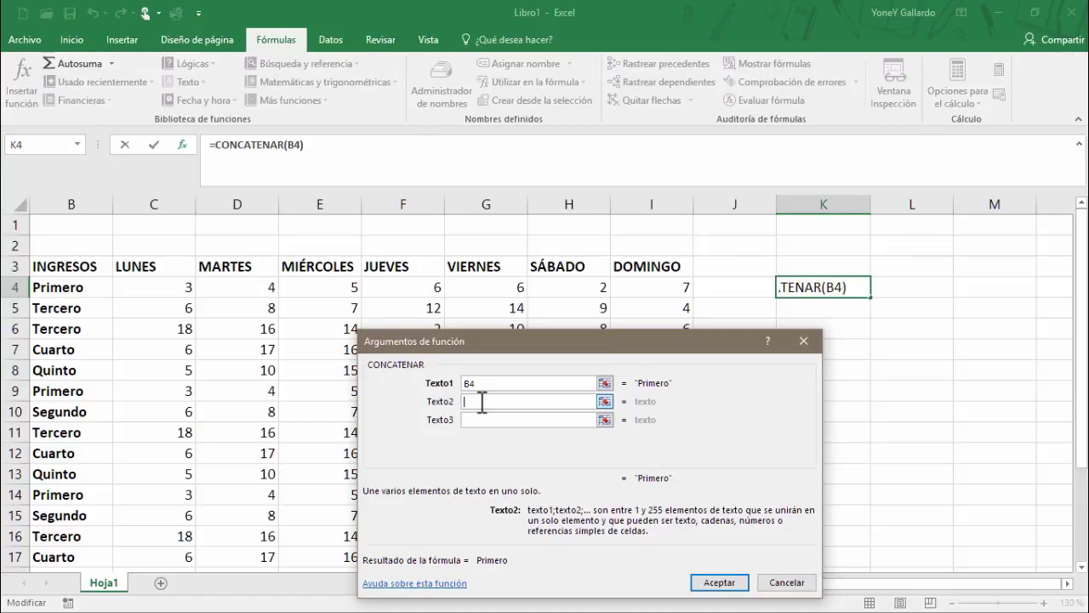
type("\"")
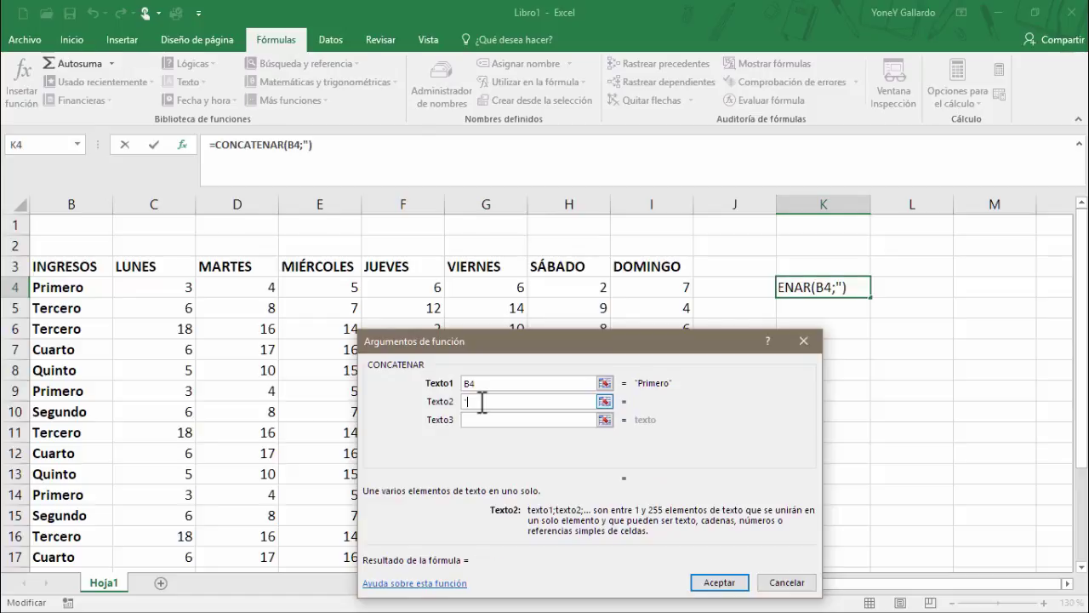
type("\"")
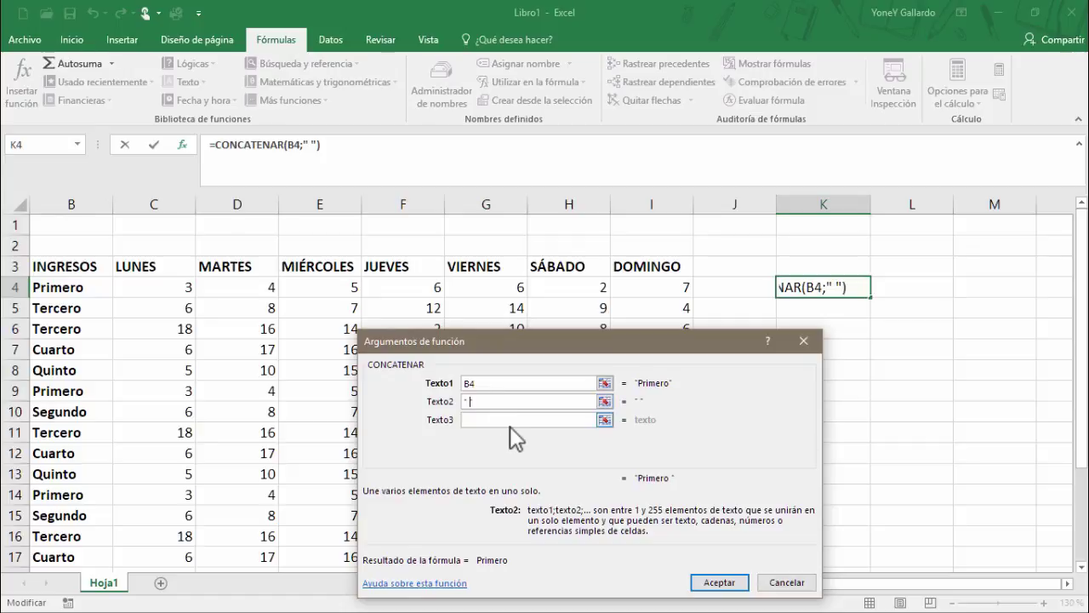
key("BackSpace")
type("-")
key("BackSpace")
type("-")
Step: Set CONCATENAR's Texto3 argument to cell C4 and accept the formula
left_click(499, 419)
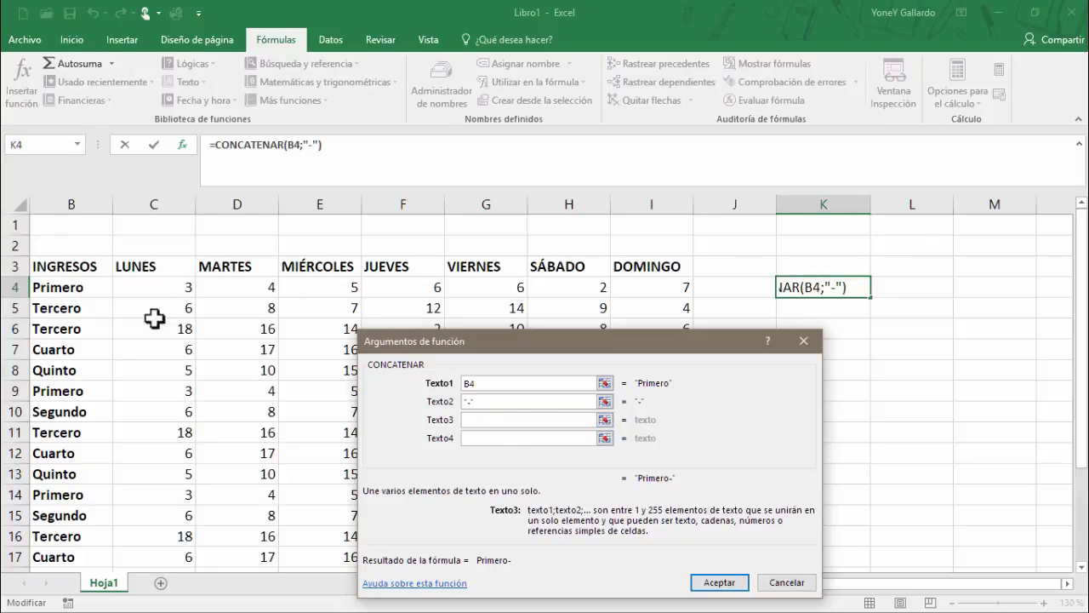
left_click(605, 420)
left_click(151, 287)
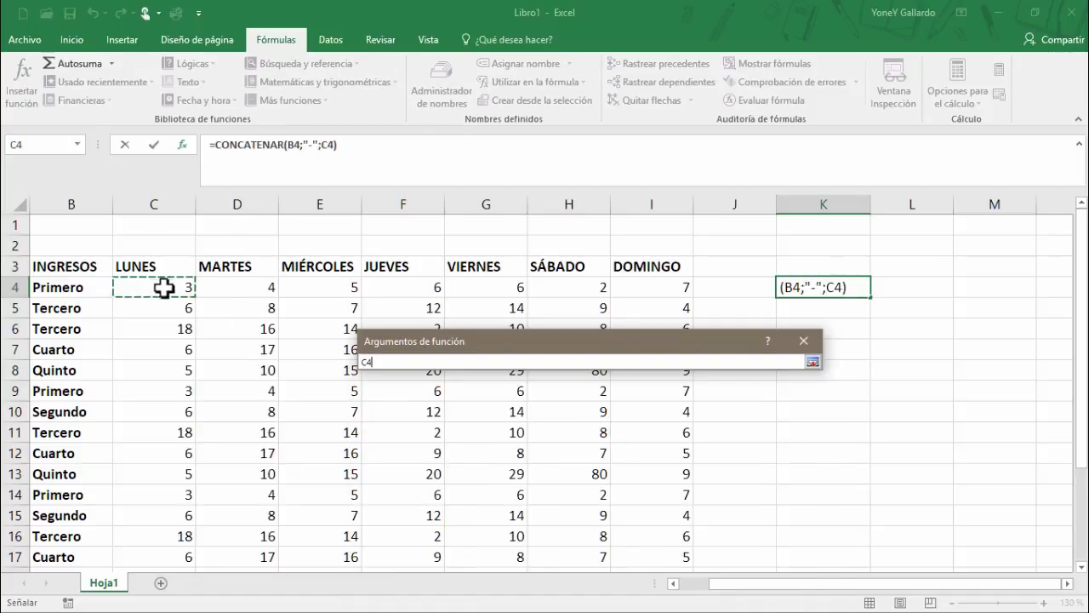
left_click(814, 365)
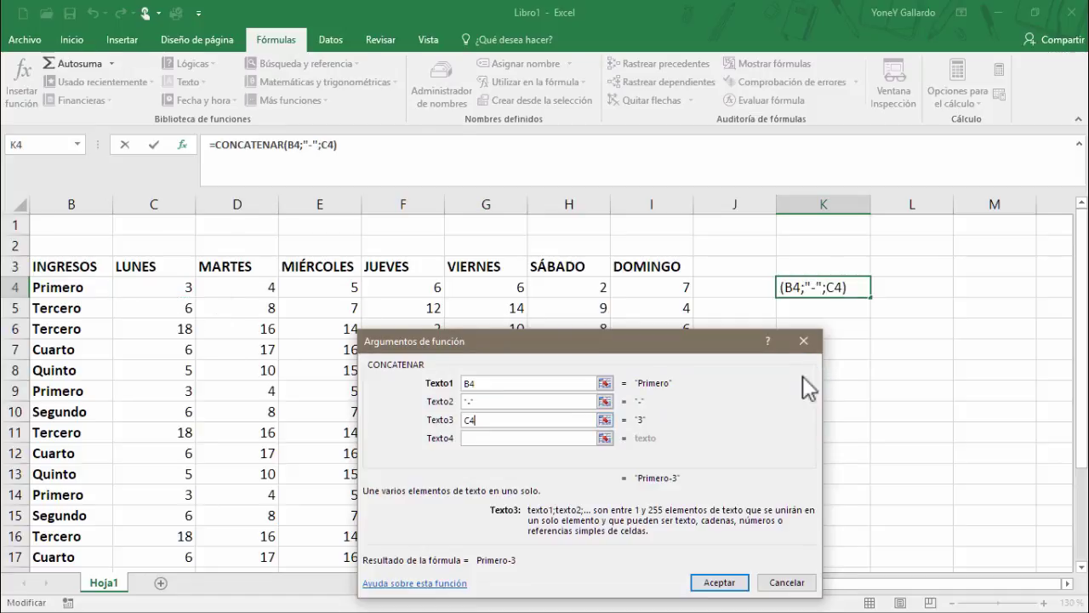
left_click(720, 582)
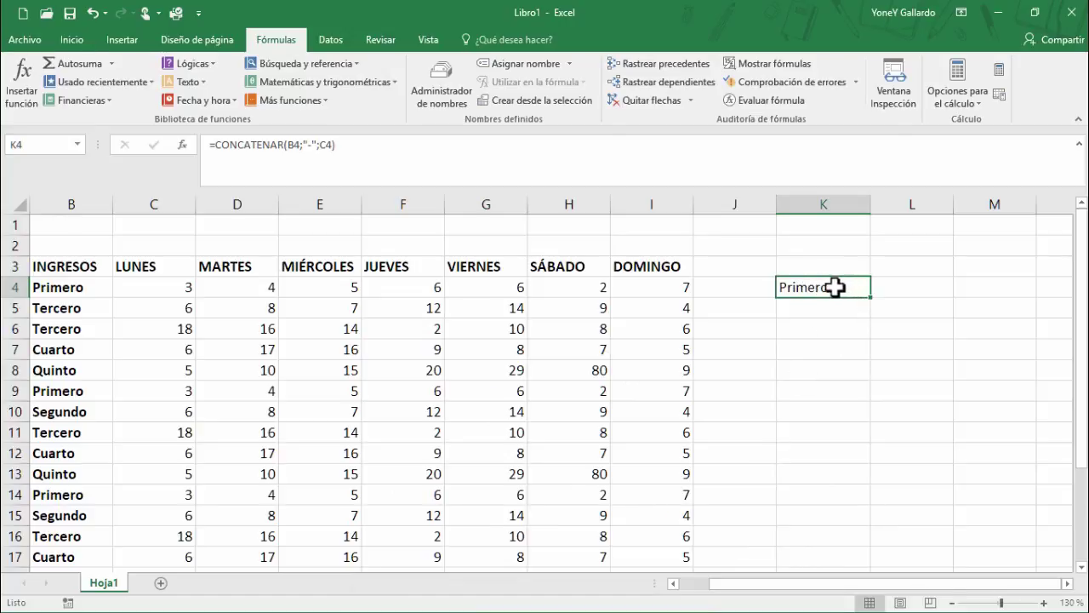
Step: Review the source cells B4:C4 and fill the CONCATENAR formula from K4 down to K15
left_click(62, 288)
left_click_drag(61, 287, 167, 289)
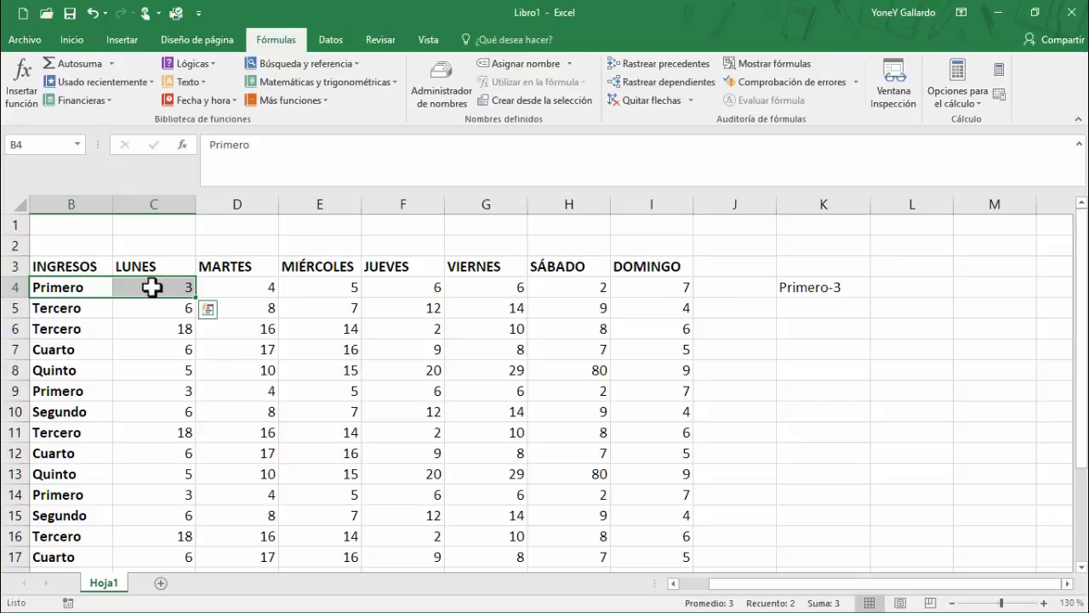
left_click(827, 295)
left_click_drag(873, 298, 862, 333)
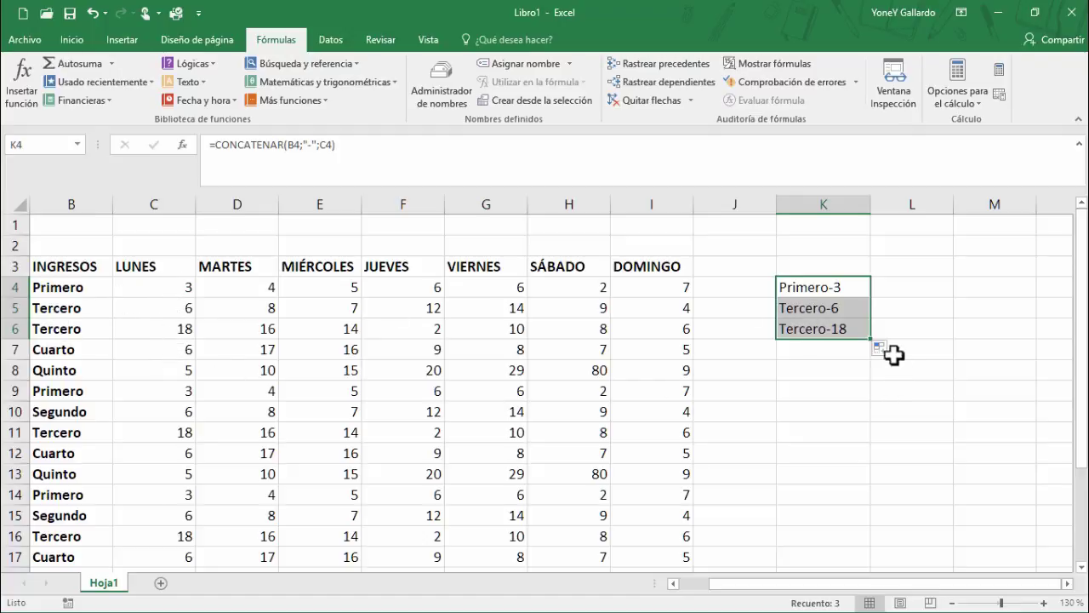
left_click_drag(870, 339, 861, 519)
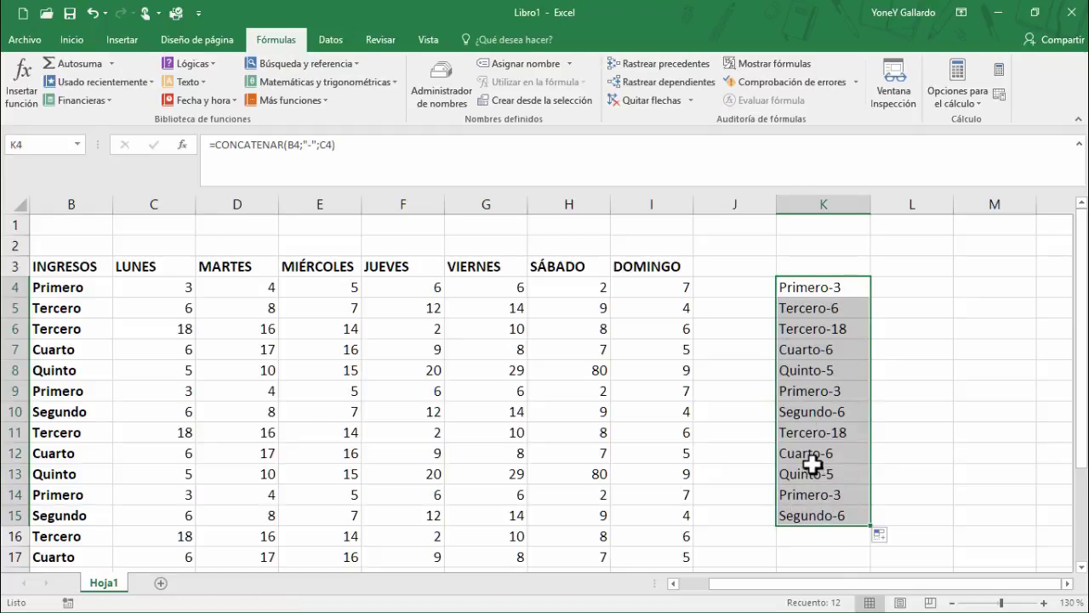
Step: Clear the CONCATENAR formulas from cells K4:K15
left_click(846, 289)
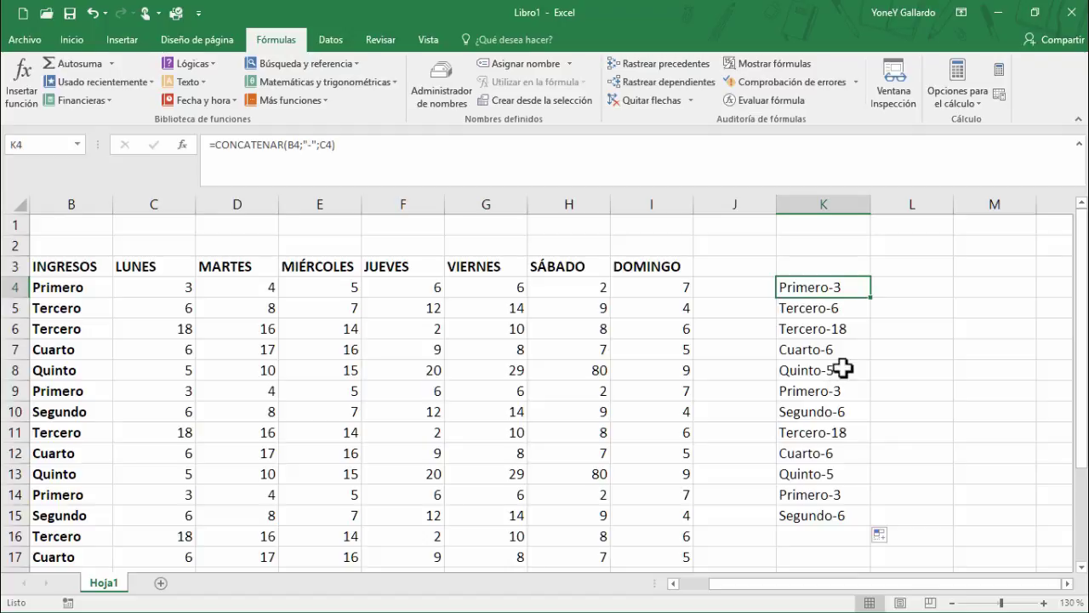
left_click_drag(808, 292, 819, 516)
key("Delete")
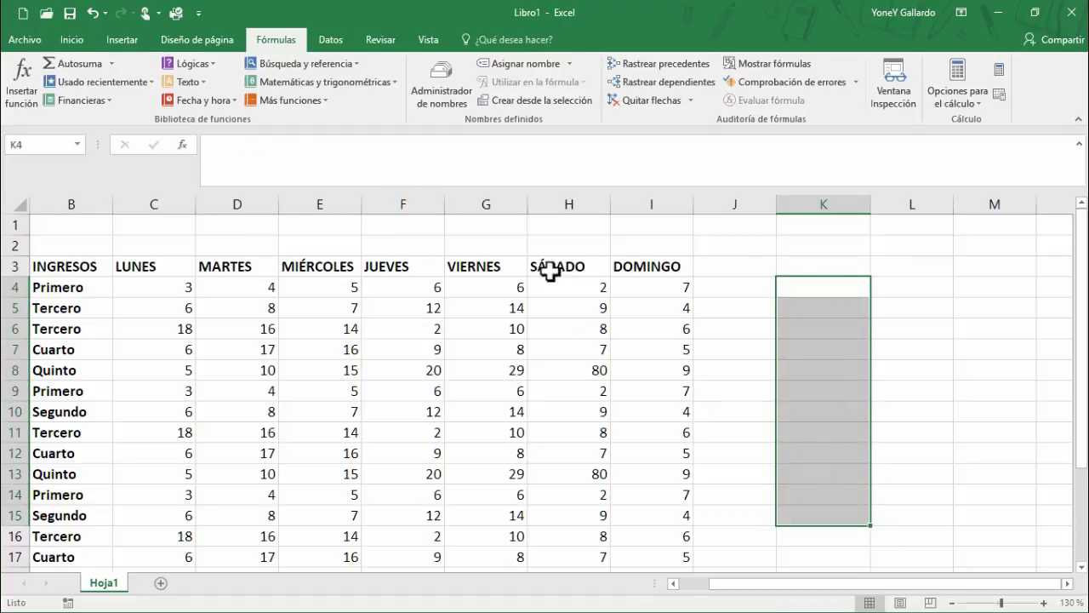
Step: Browse the functions offered in the Insert Function dialog for the Financiera and Todo categories, and close it without inserting one
left_click(748, 283)
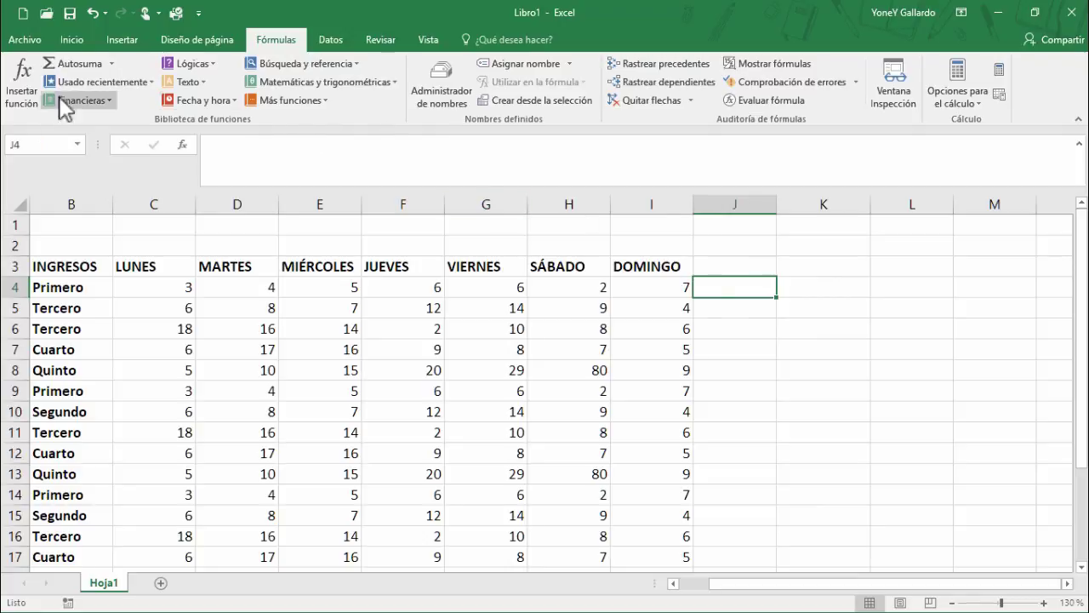
left_click(25, 101)
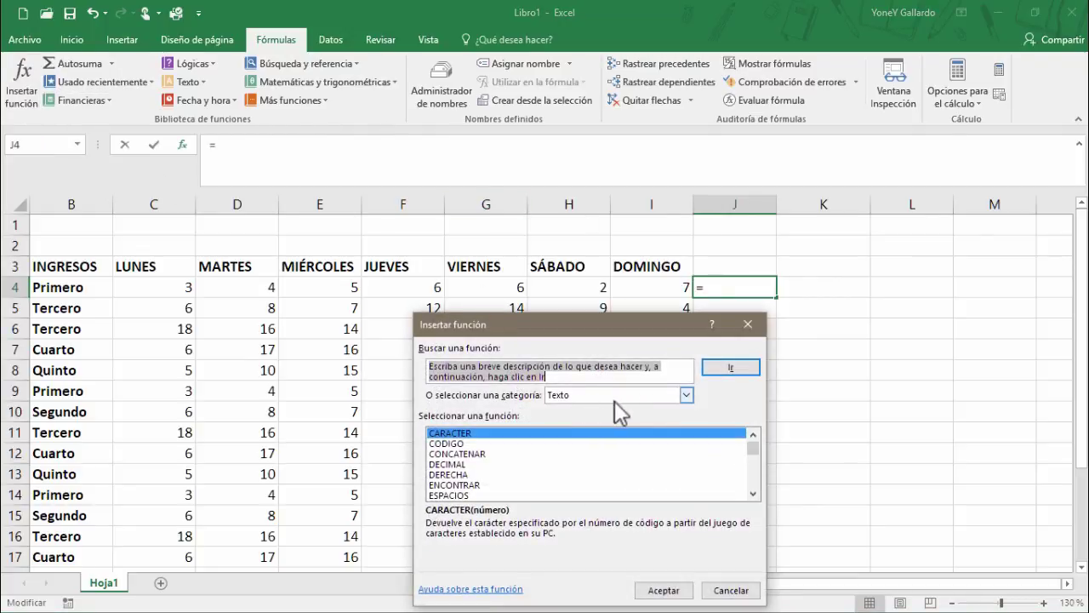
left_click(686, 396)
left_click(634, 430)
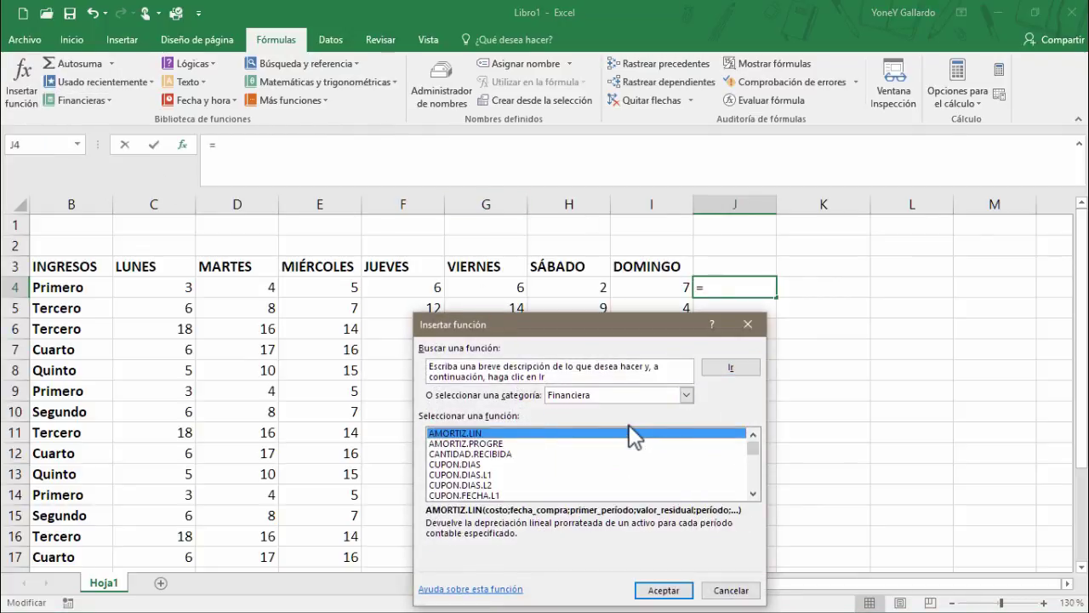
left_click(622, 392)
left_click(600, 420)
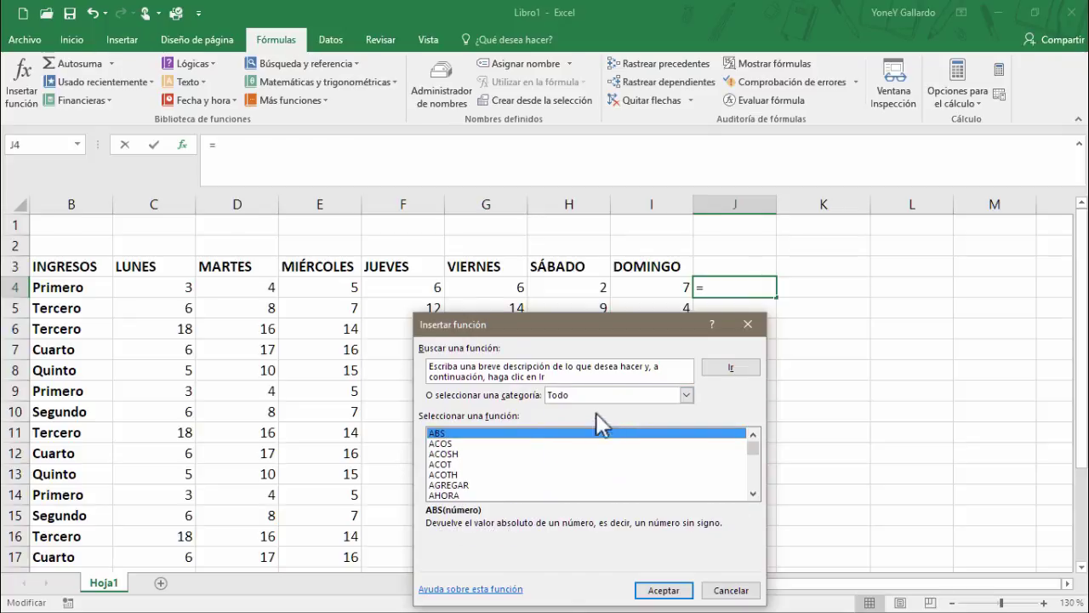
left_click_drag(583, 332, 551, 205)
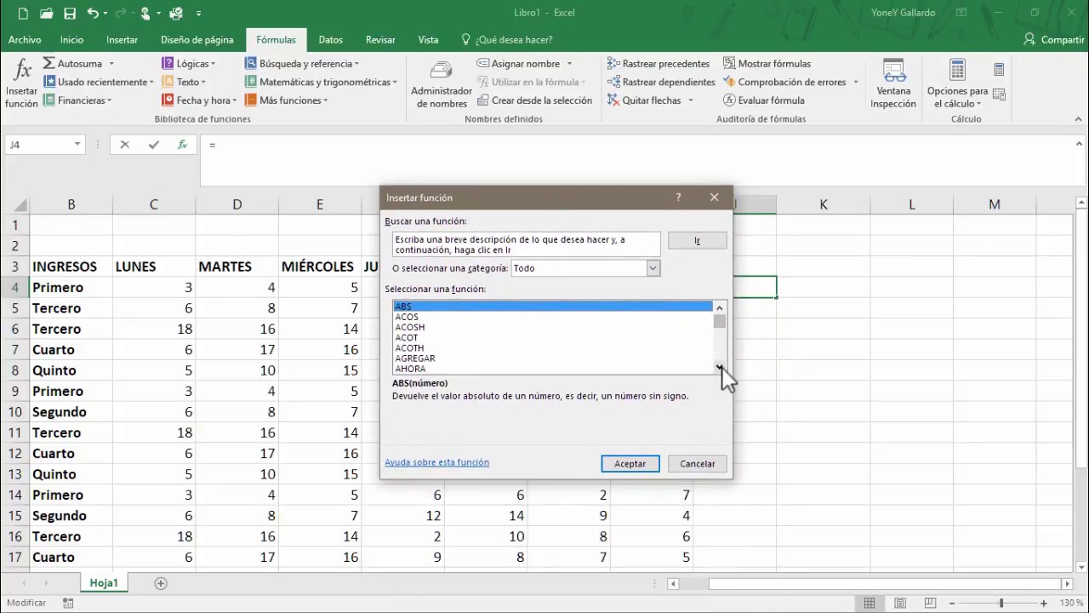
left_click_drag(721, 367, 720, 366)
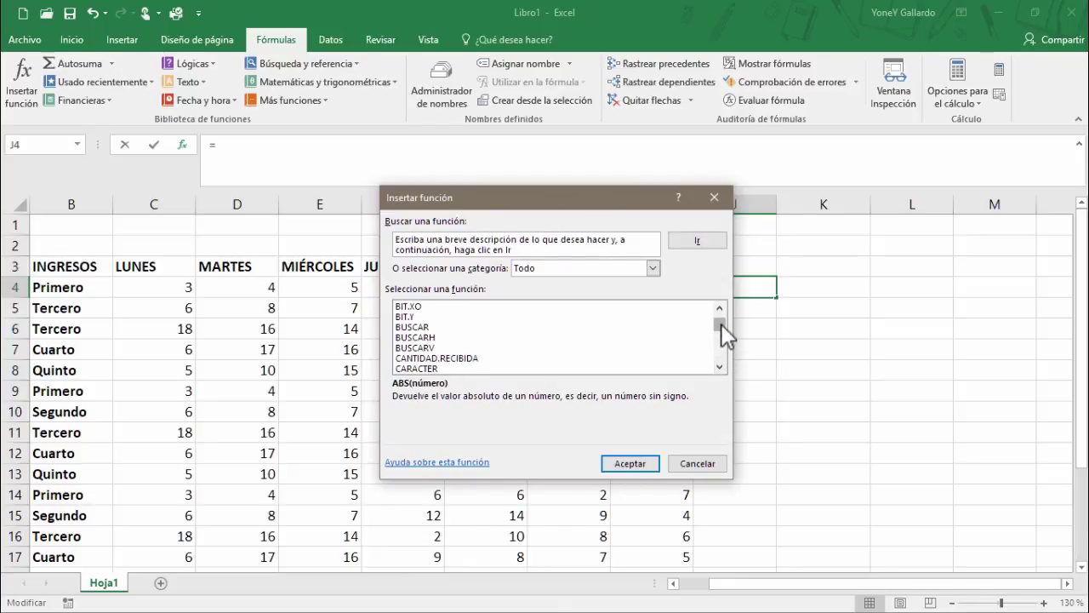
mouse_move(720, 323)
left_mouse_down()
mouse_move(722, 357)
mouse_move(723, 331)
left_mouse_up()
left_click(704, 468)
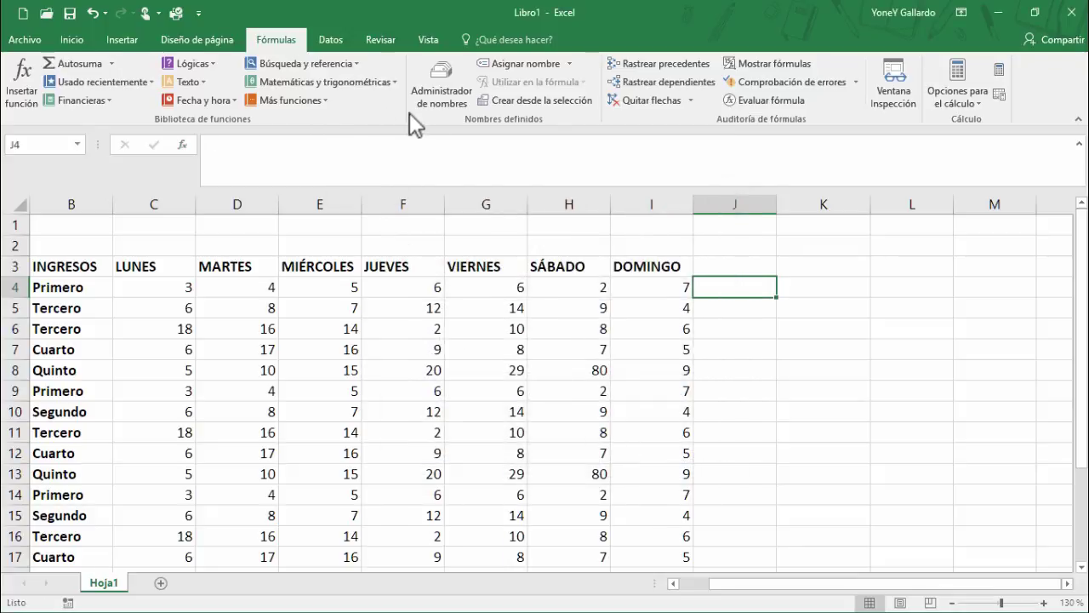
Step: Look over the available Matemáticas y trigonométricas functions and the Estadísticas functions without inserting any
left_click(392, 81)
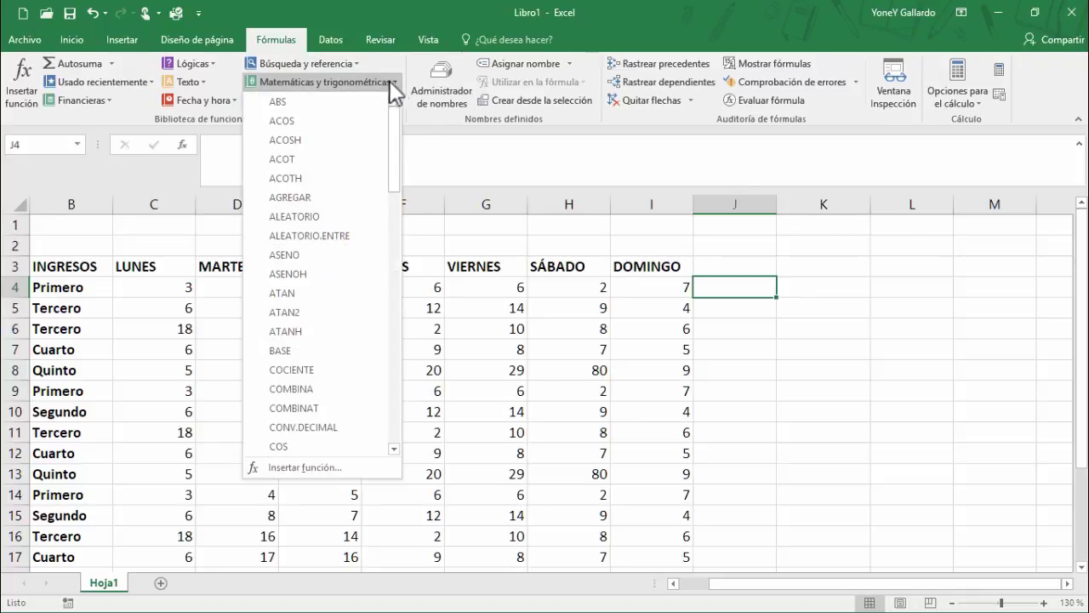
left_click(305, 85)
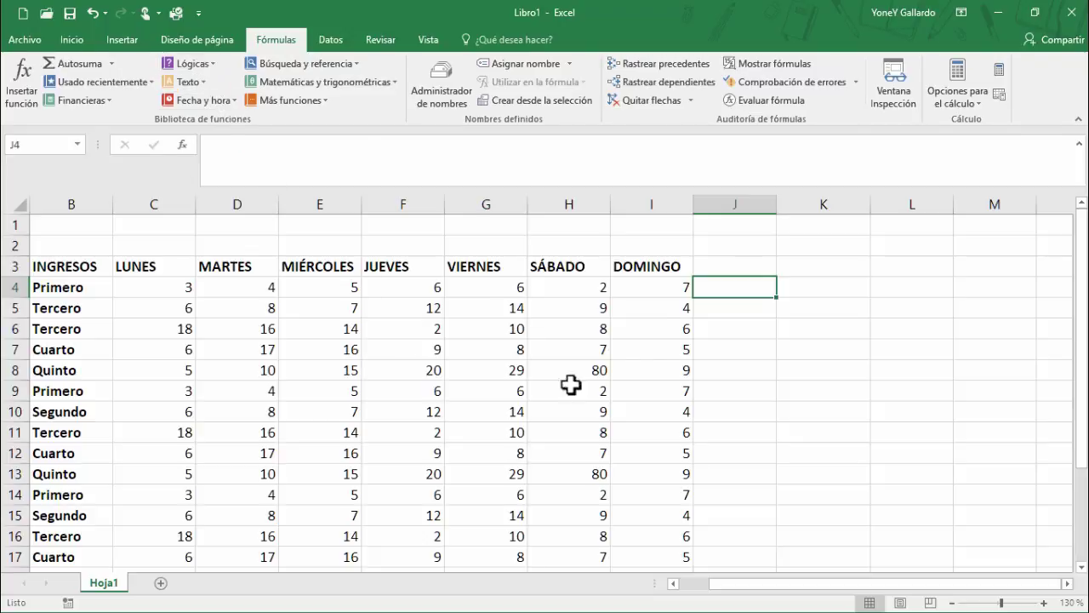
left_click(805, 271)
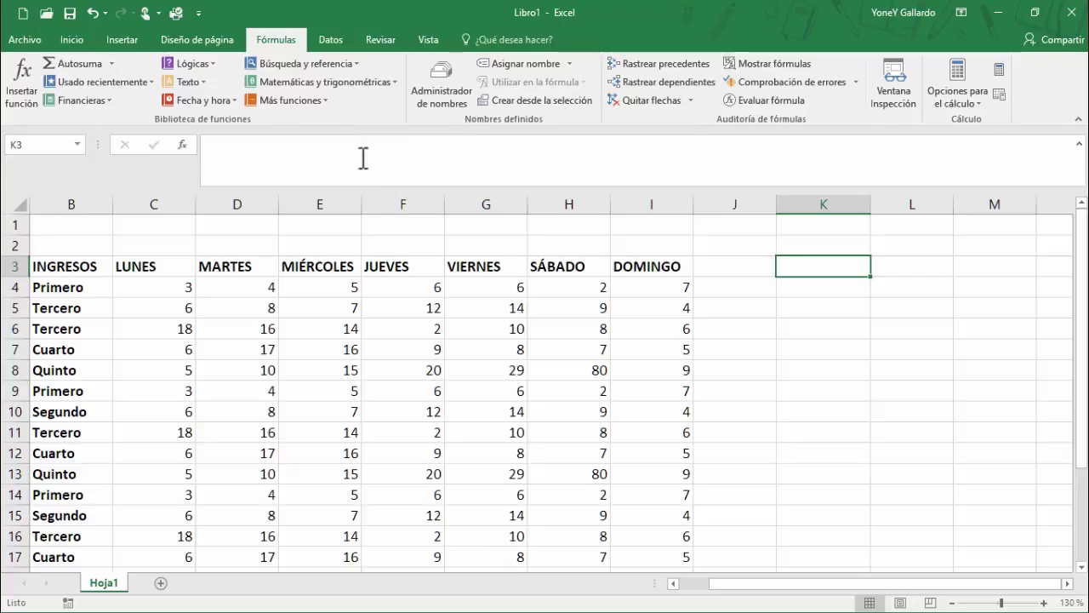
left_click(320, 99)
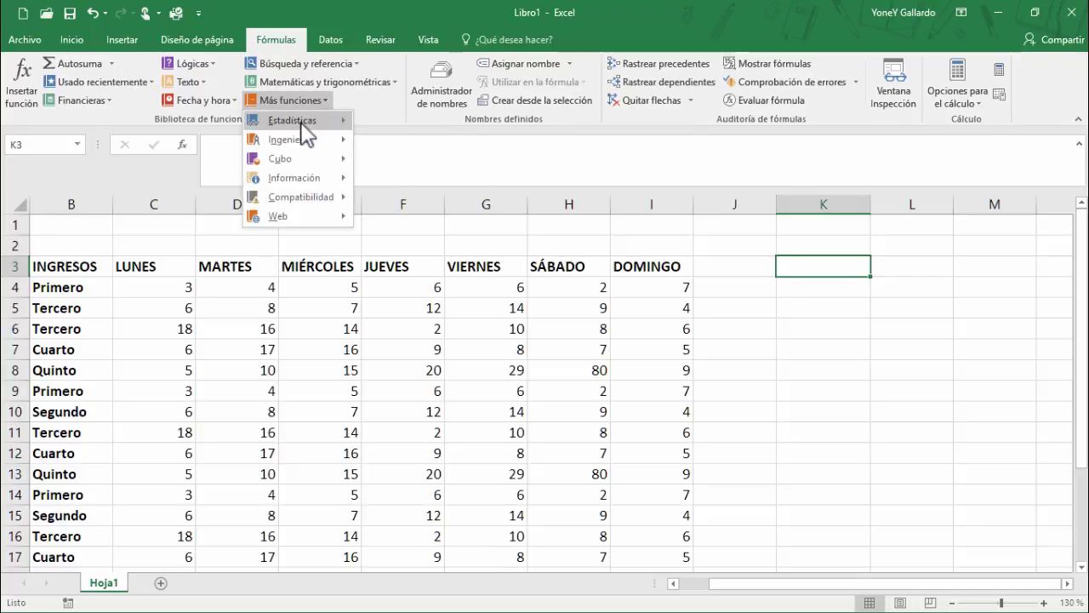
mouse_move(304, 129)
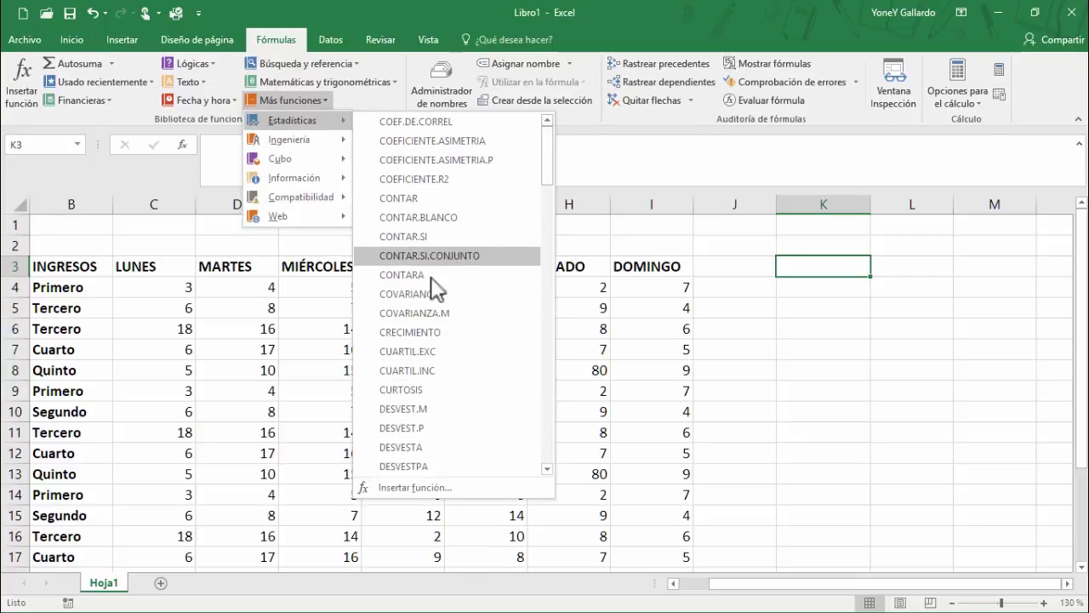
left_click(709, 460)
left_click(831, 286)
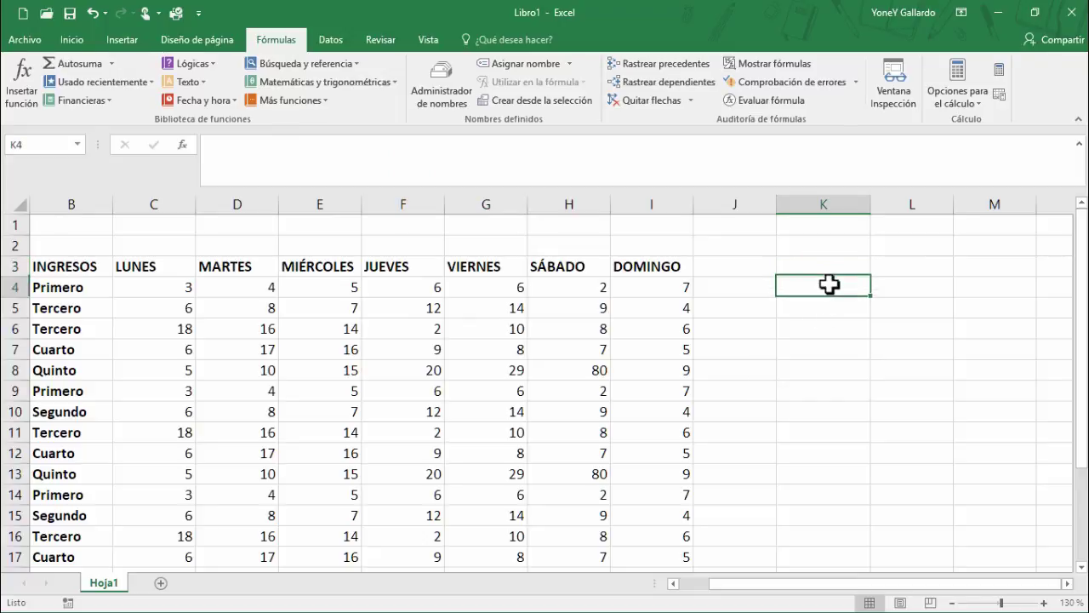
left_click_drag(827, 594, 771, 596)
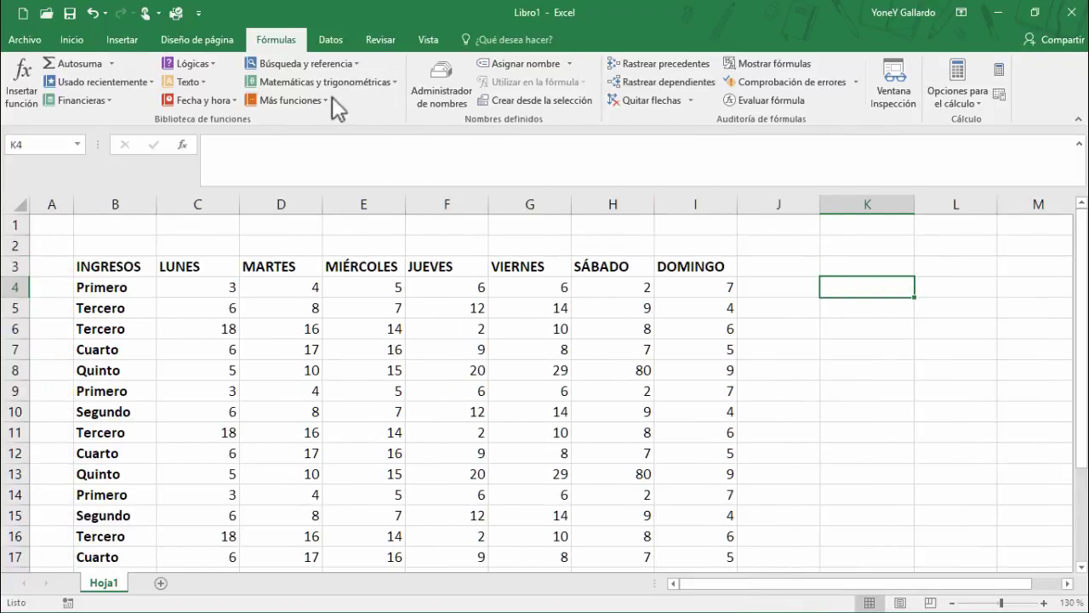
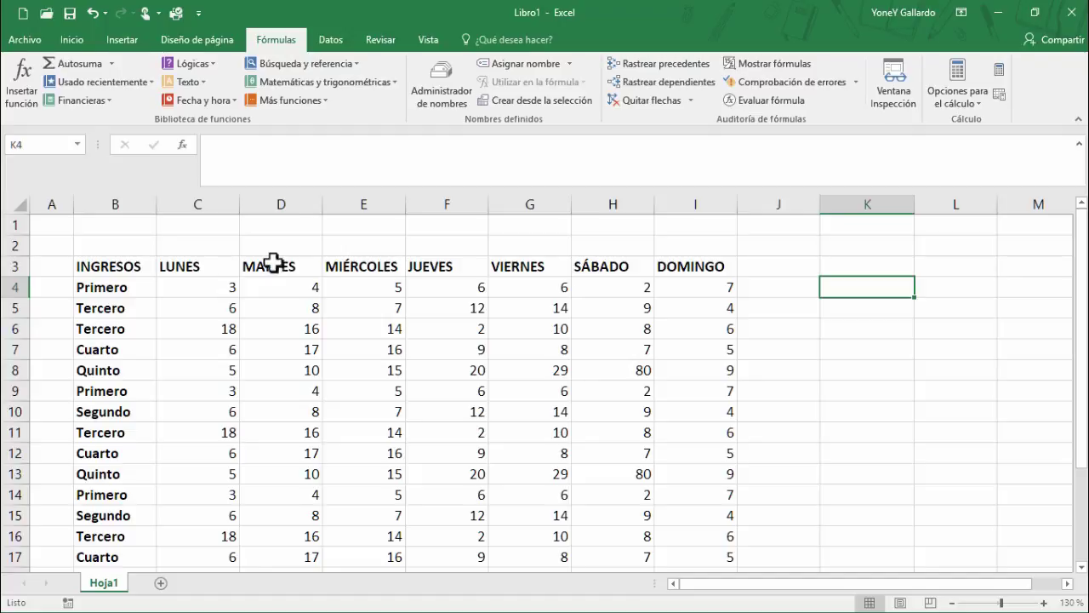
Step: Collapse the expanded formula bar and look at the Insert Function dialog without inserting anything
left_click(1081, 149)
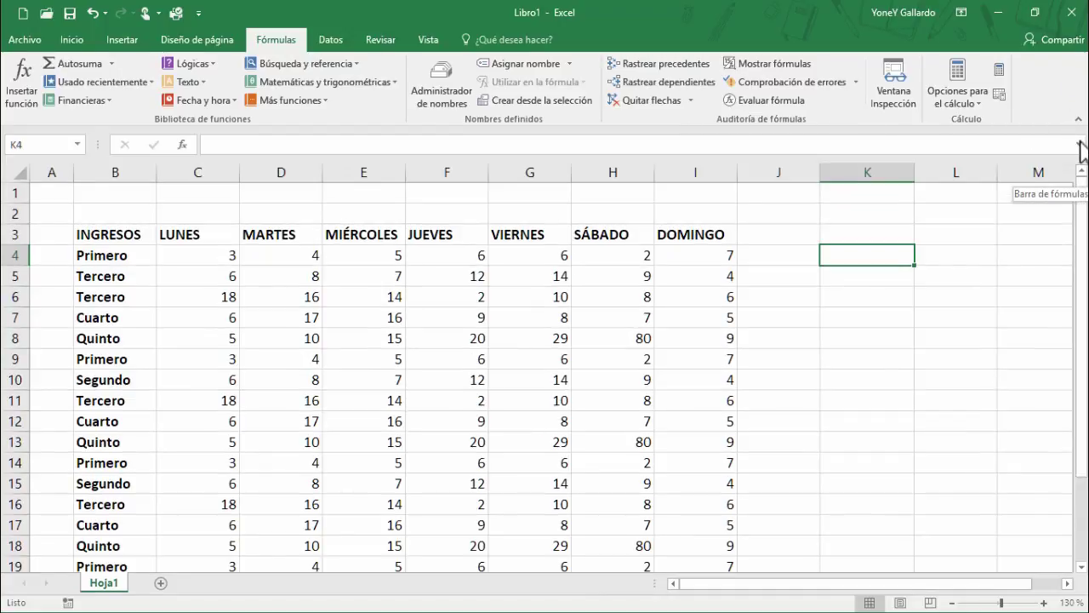
left_click(184, 146)
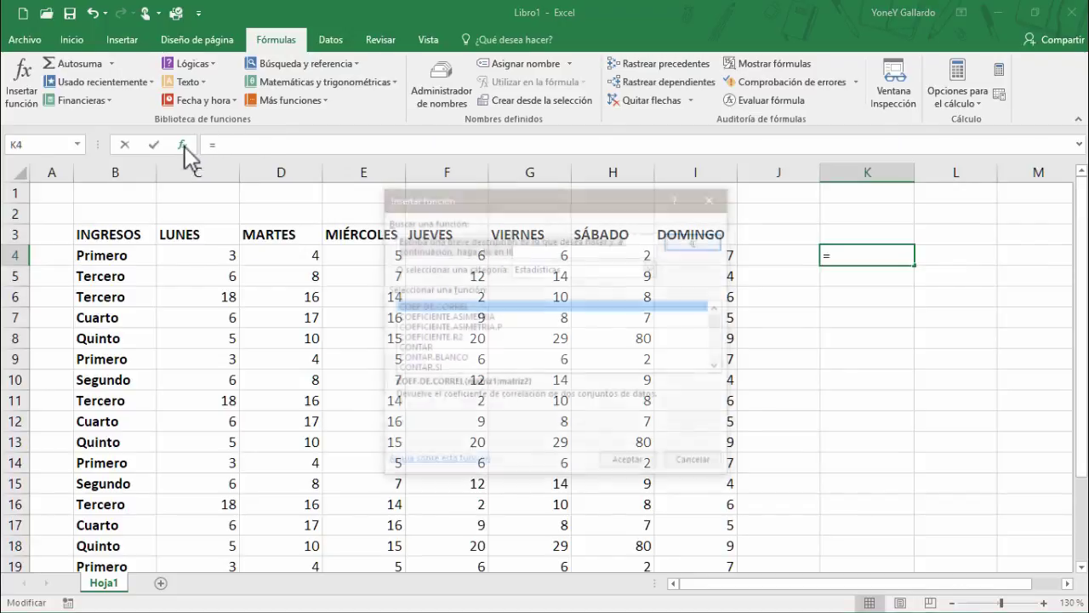
left_click(699, 466)
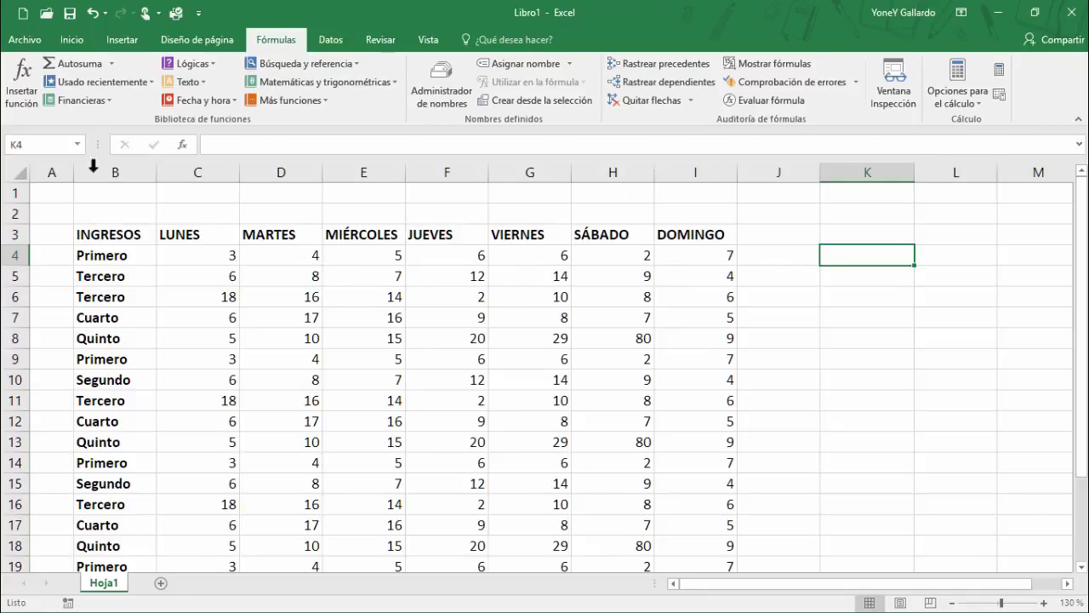
Step: Hide the formula bar, and turn the row and column headings off and back on
left_click(428, 40)
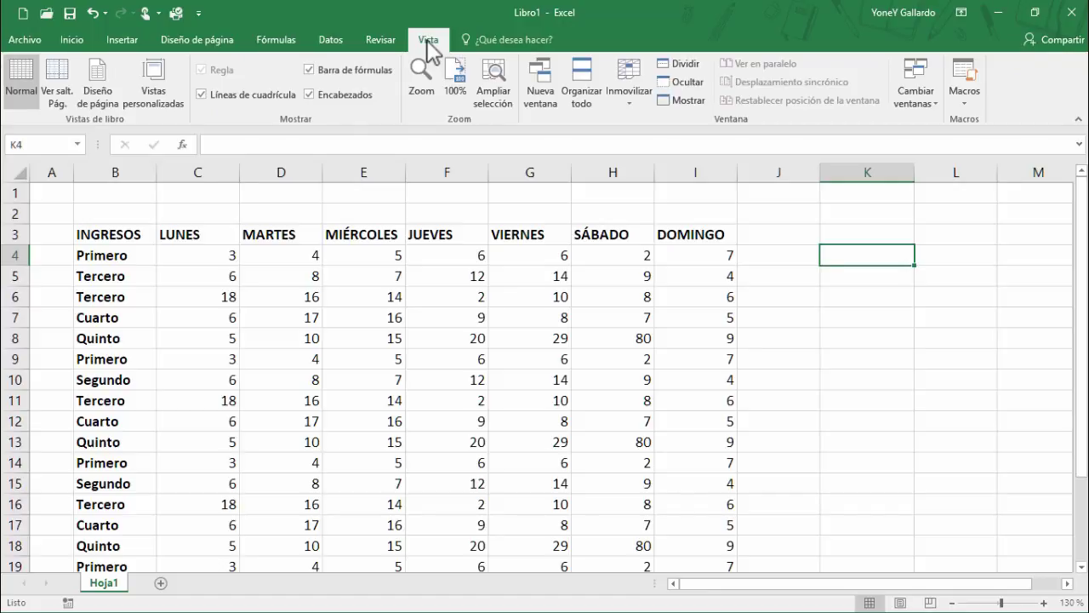
left_click(312, 69)
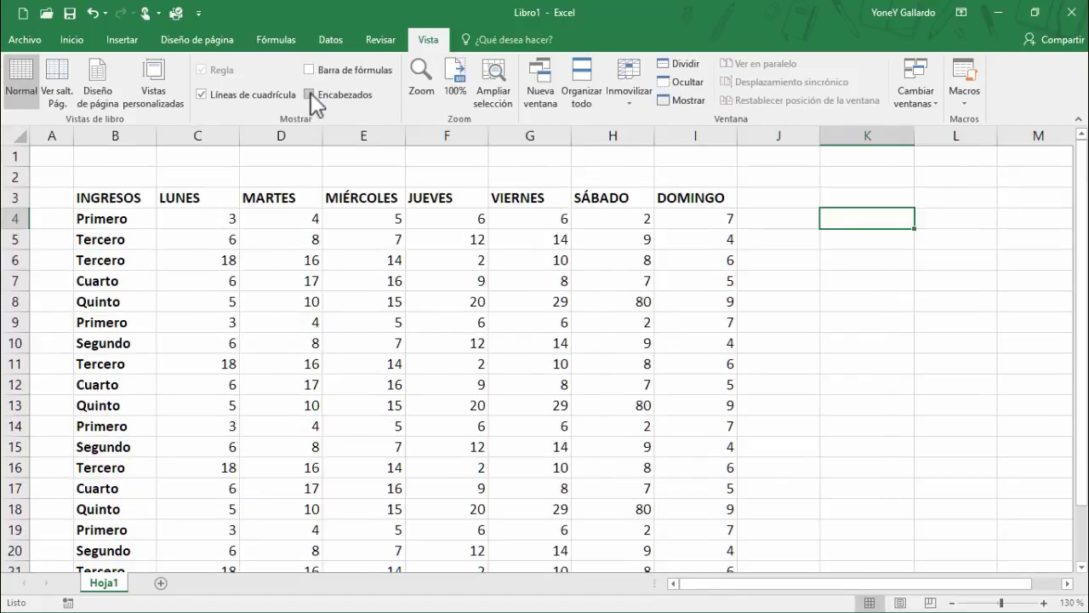
left_click(311, 94)
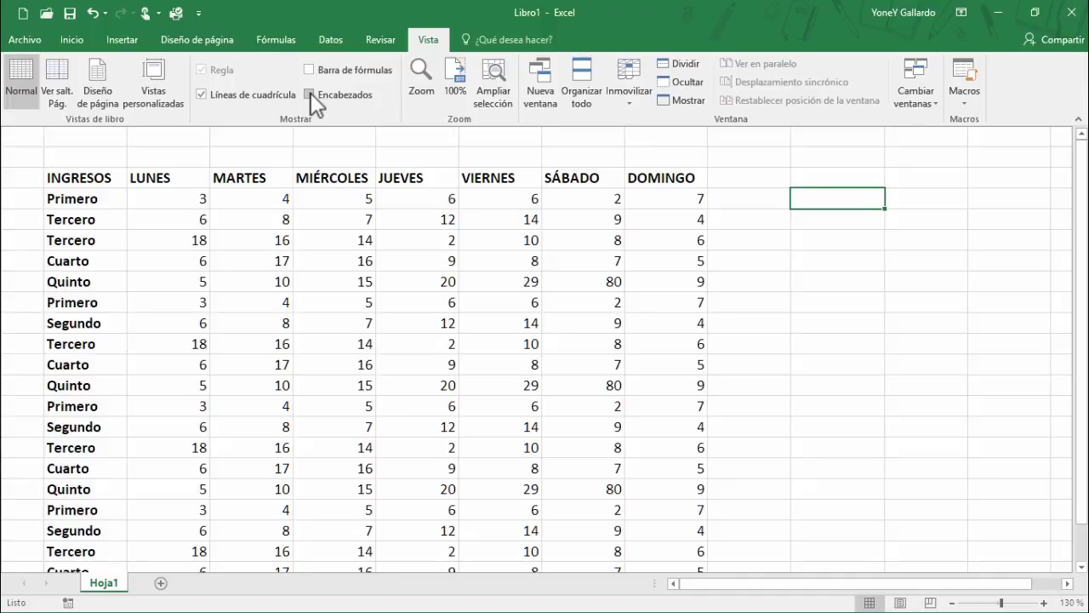
left_click(311, 94)
Step: Display the sheet in Page Layout view and look over its pages
left_click(96, 85)
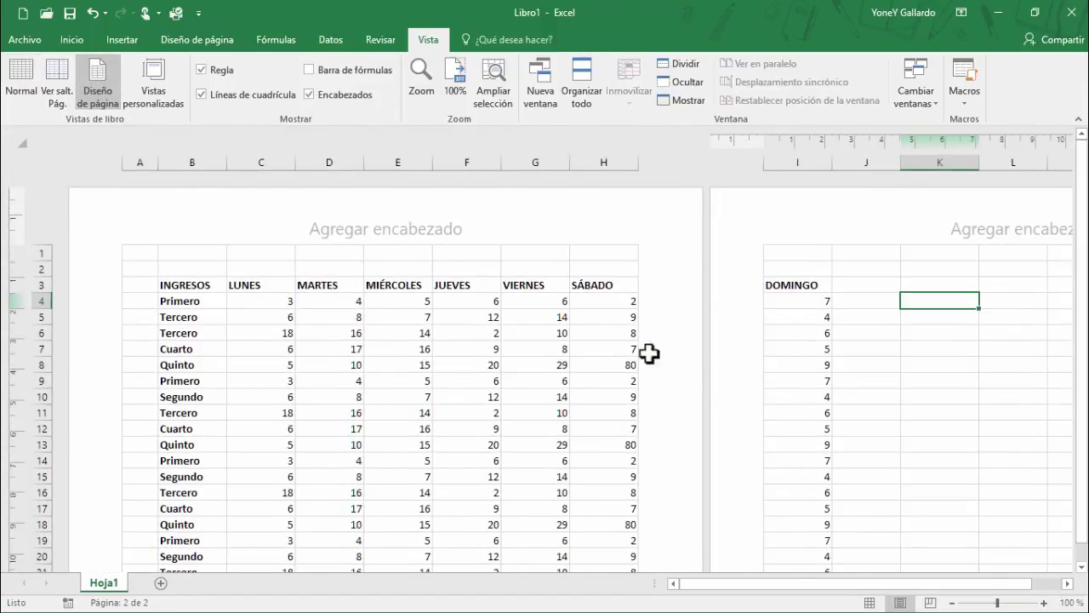
scroll(657, 309, "down", 10)
scroll(660, 311, "up", 8)
scroll(657, 305, "up", 3)
Step: Browse the available document themes, theme colors, theme fonts and theme effects without applying any
left_click(192, 41)
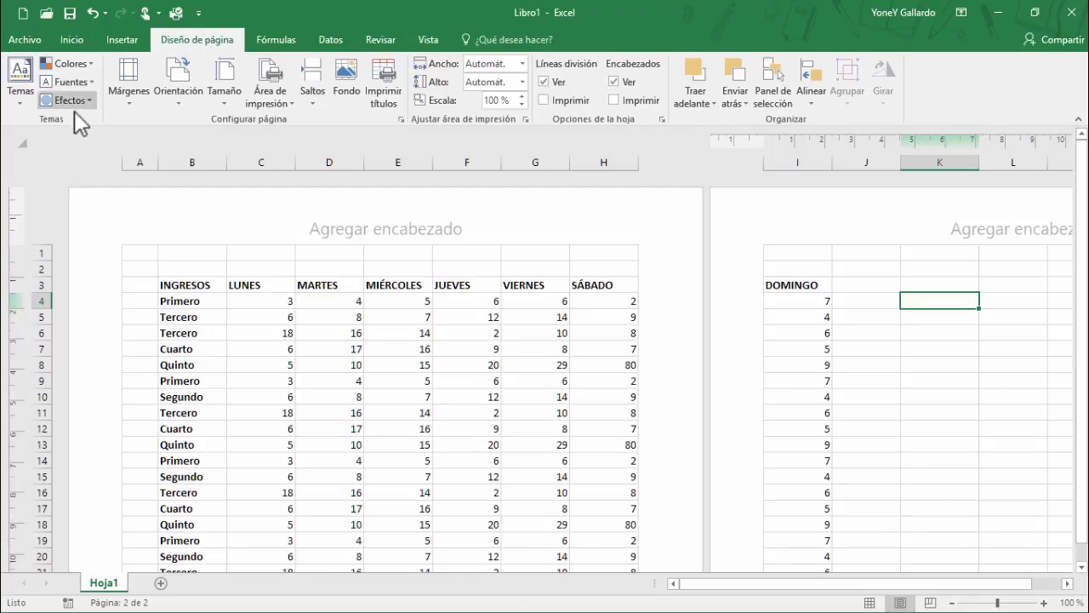
left_click(20, 93)
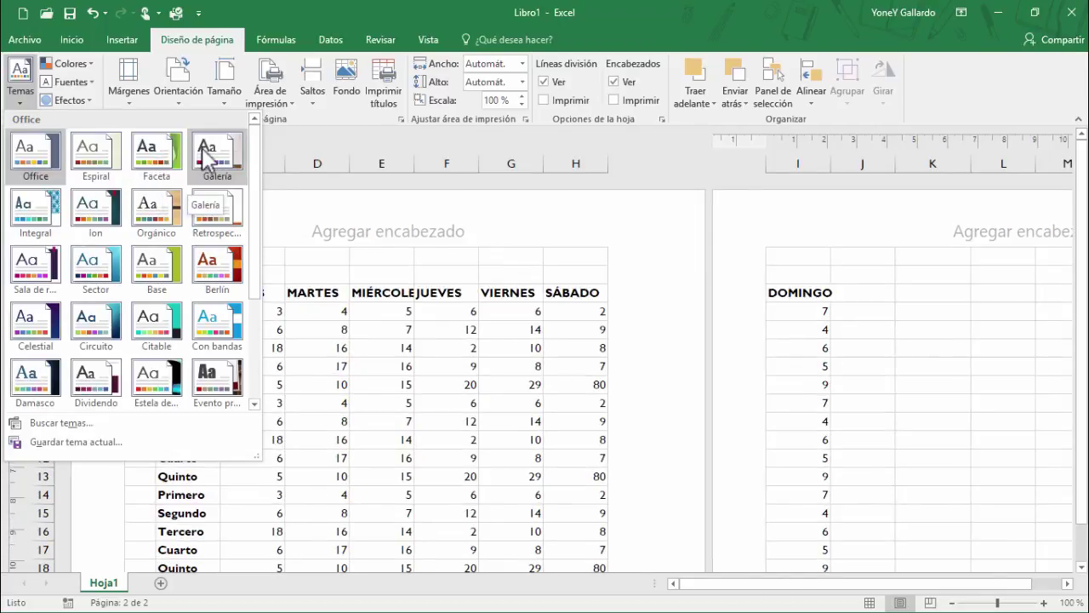
left_click(92, 67)
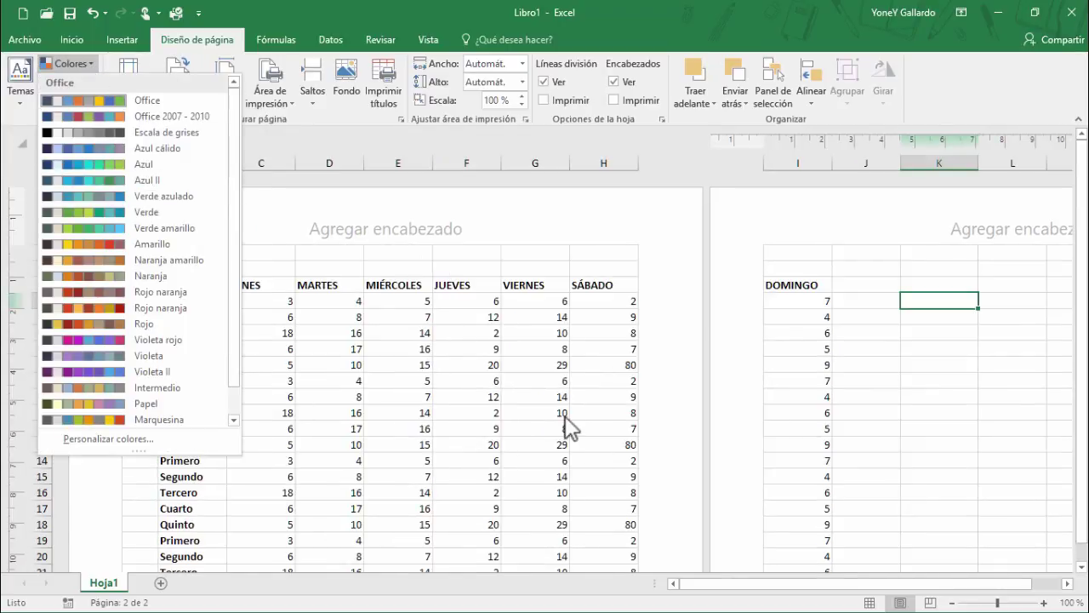
left_click(454, 9)
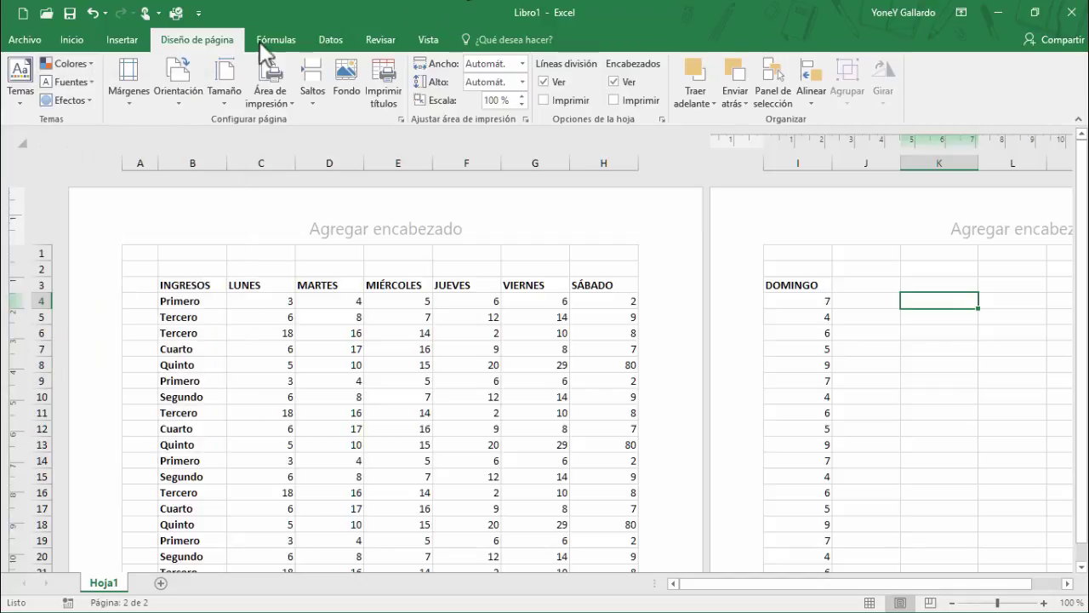
left_click(95, 82)
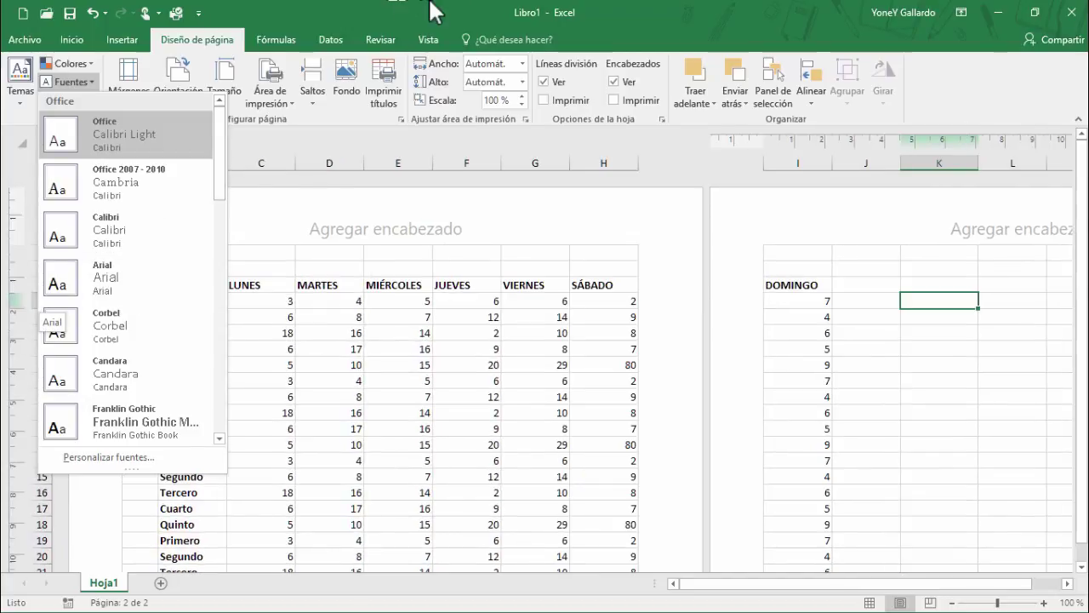
left_click(432, 10)
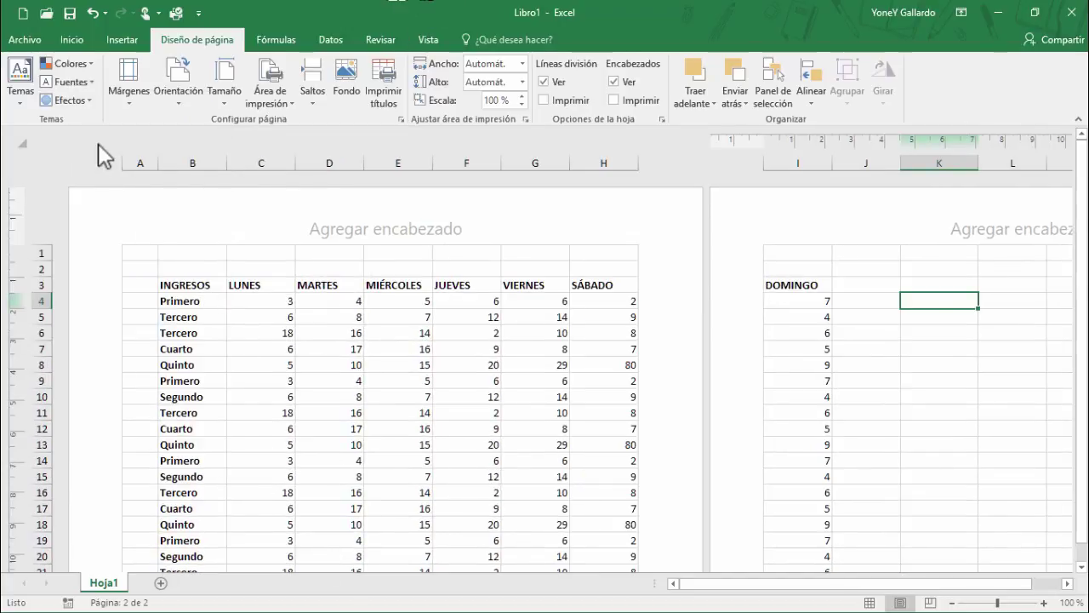
left_click(88, 103)
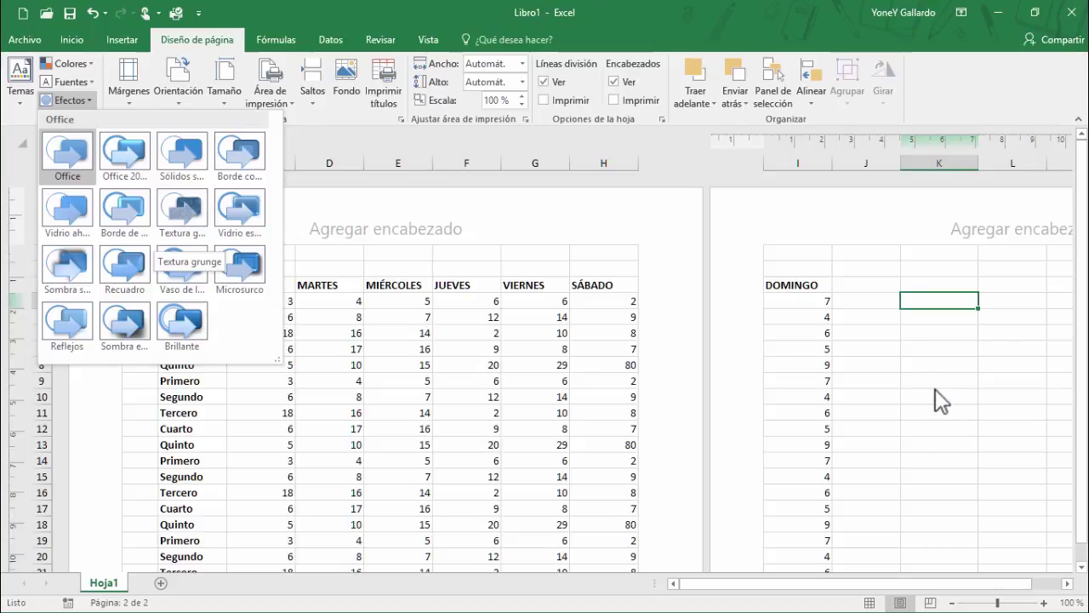
left_click(614, 247)
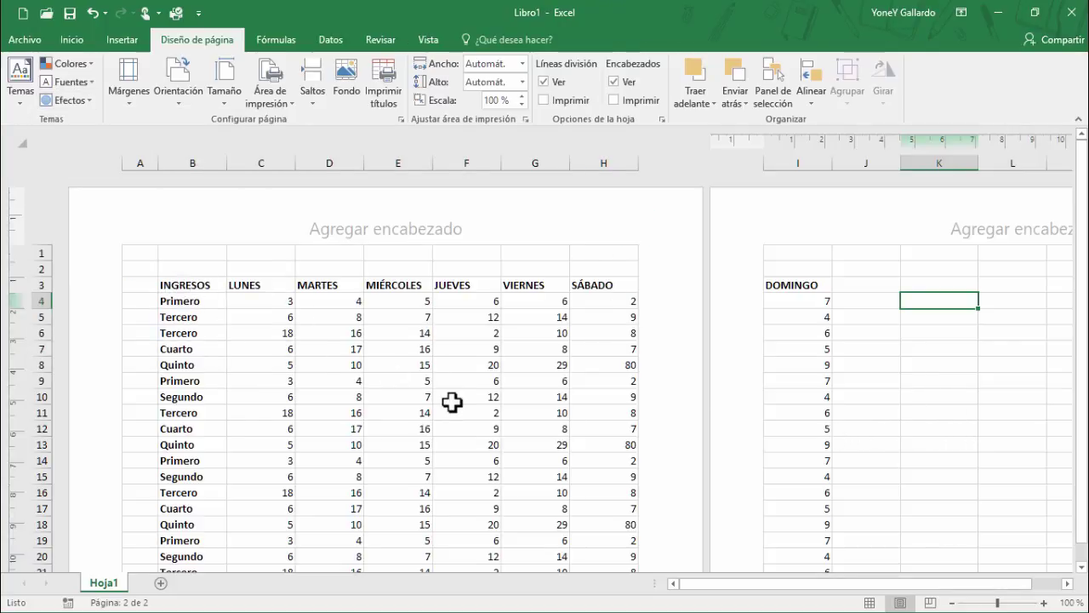
Step: Draw a rounded rectangle about 2.25 cm high and 5.37 cm wide in the empty cells below the table
scroll(452, 401, "down", 5)
scroll(452, 401, "down", 2)
scroll(452, 401, "up", 8)
scroll(452, 400, "down", 7)
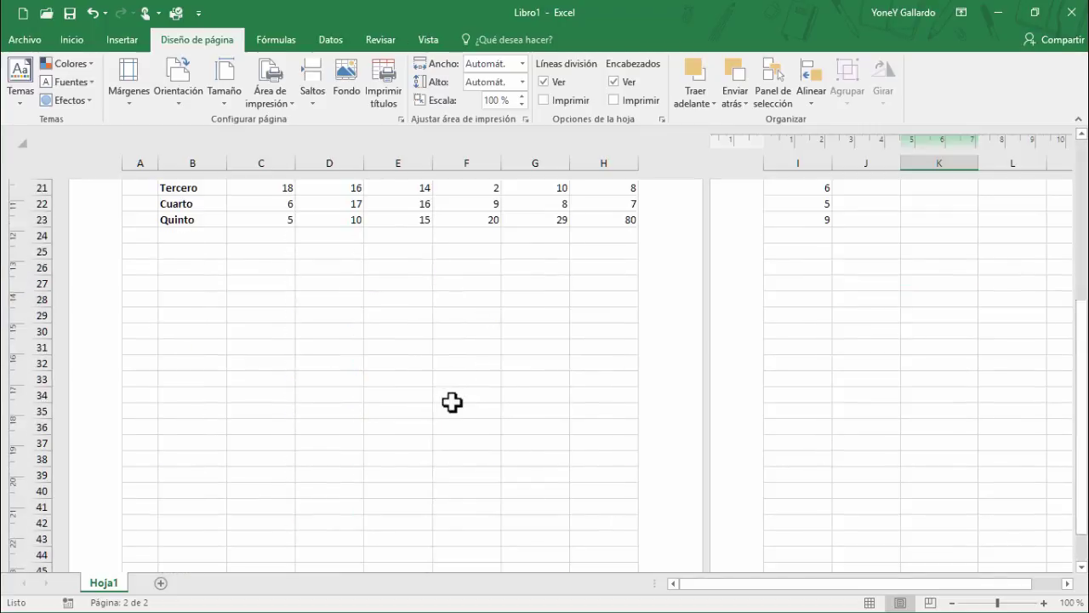
left_click(260, 347)
left_click(194, 298)
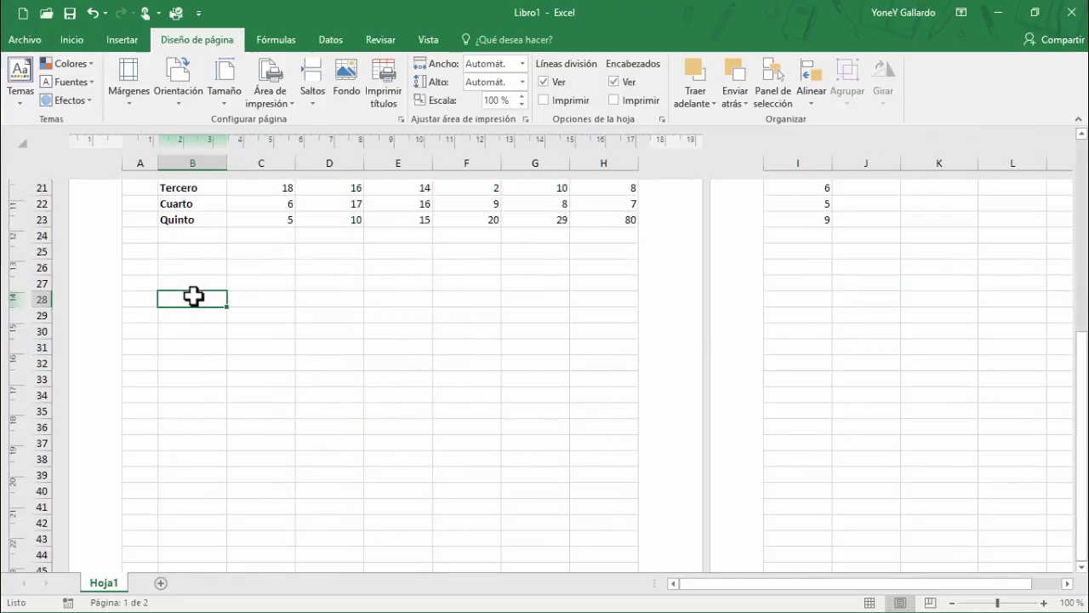
left_click(134, 39)
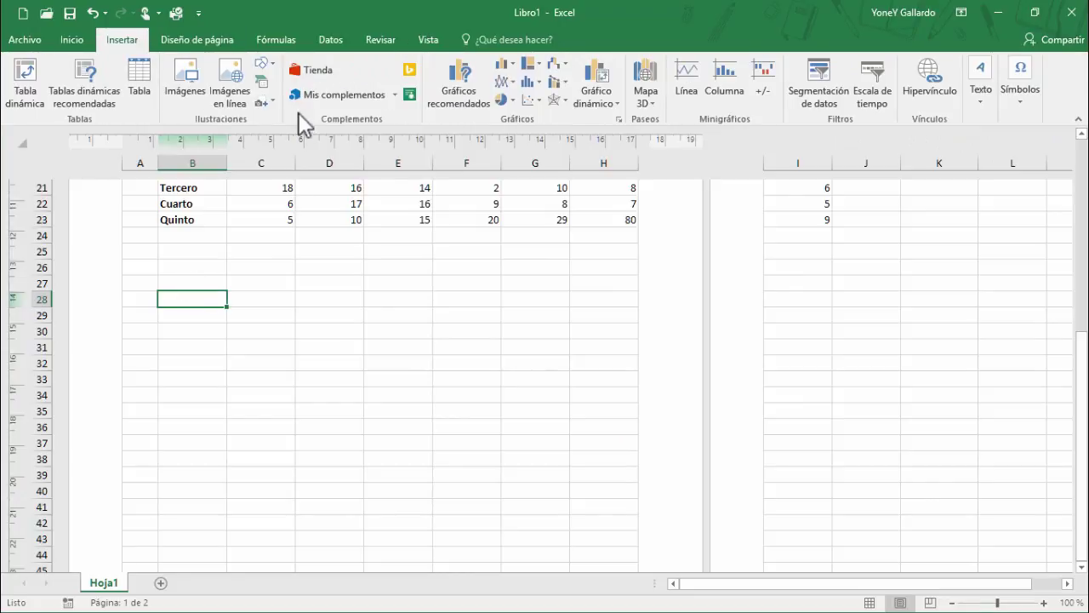
left_click(262, 63)
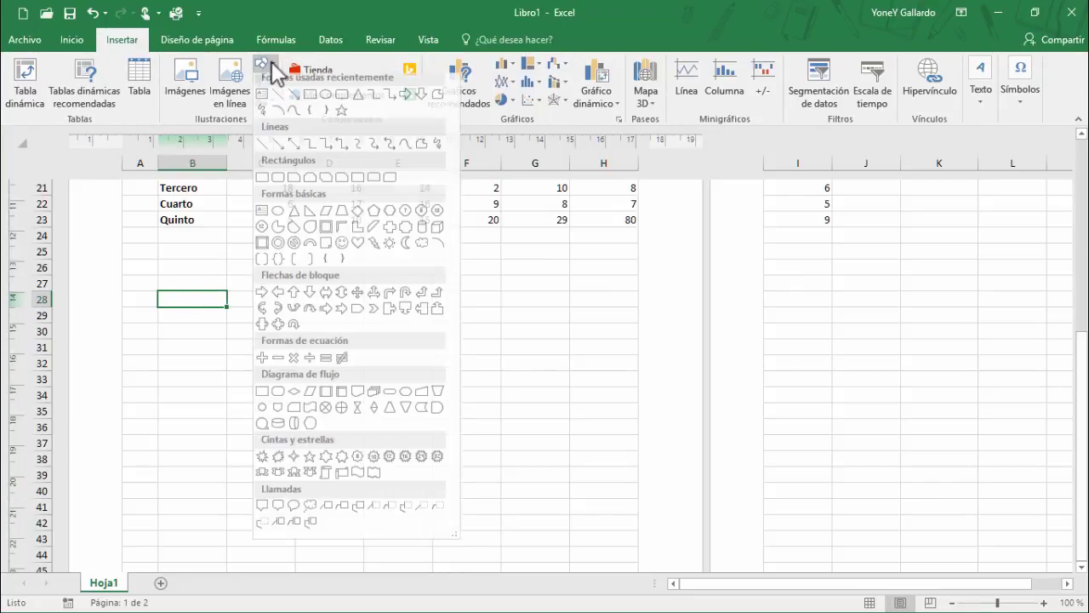
left_click(325, 100)
left_click_drag(157, 353, 321, 421)
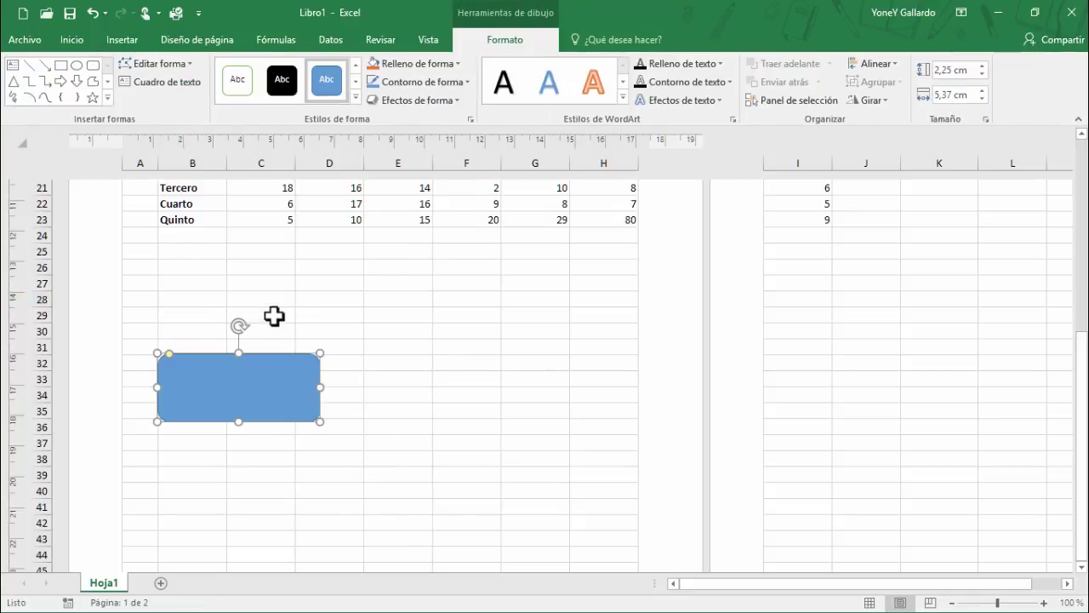
Step: Look through the theme effects with the blue rounded rectangle on the page, and delete the rectangle
left_click(196, 41)
left_click(205, 283)
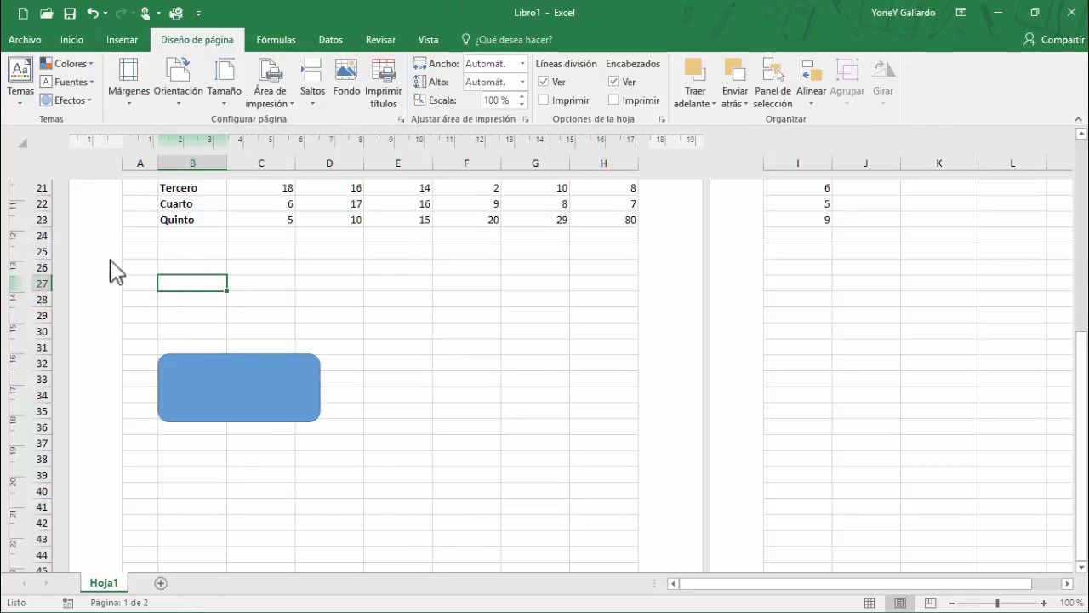
left_click(91, 105)
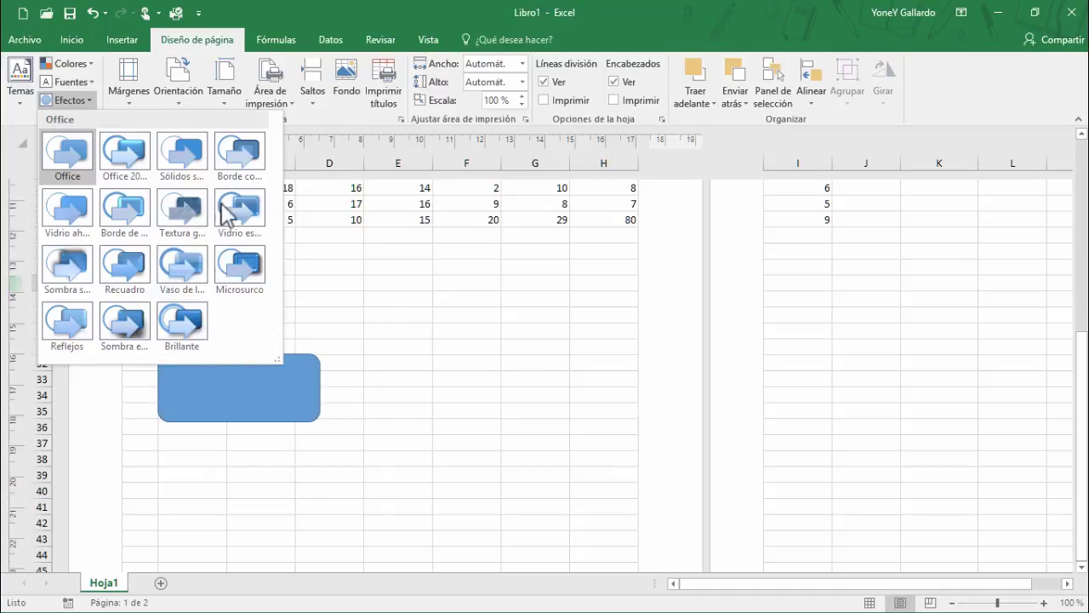
left_click(408, 432)
left_click(282, 386)
key("Delete")
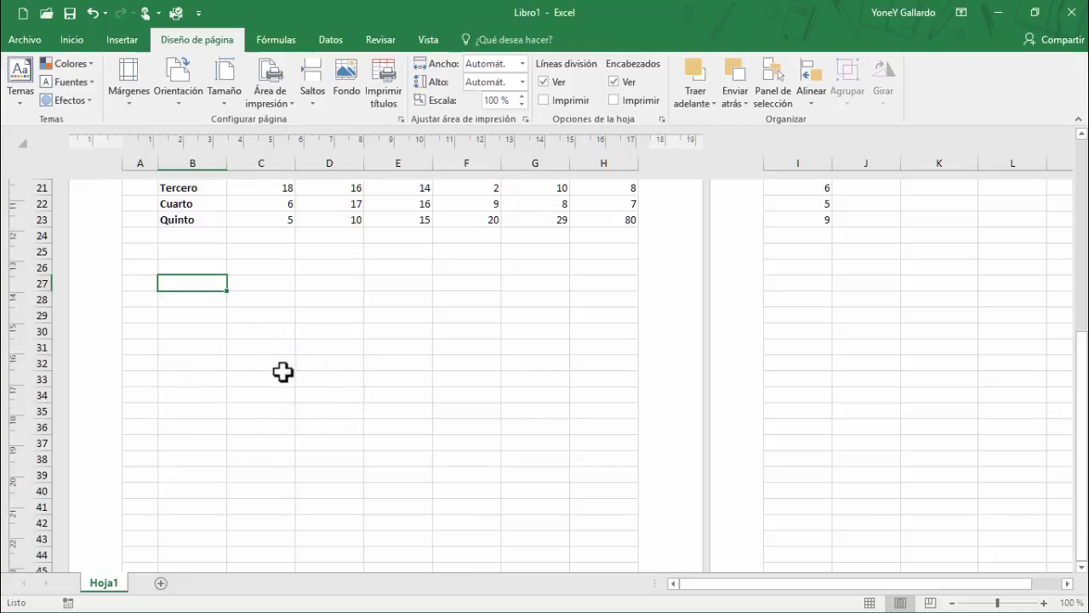
Step: Apply the Estrecho (narrow) page margins and check the sheet in the print preview
scroll(366, 321, "up", 7)
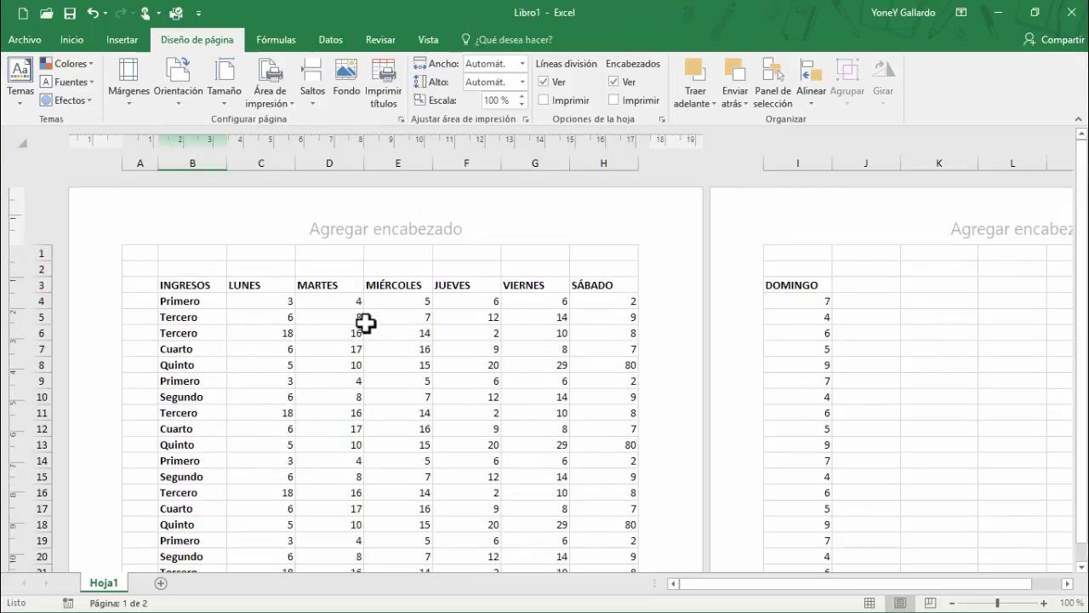
scroll(366, 322, "down", 3)
scroll(285, 226, "up", 3)
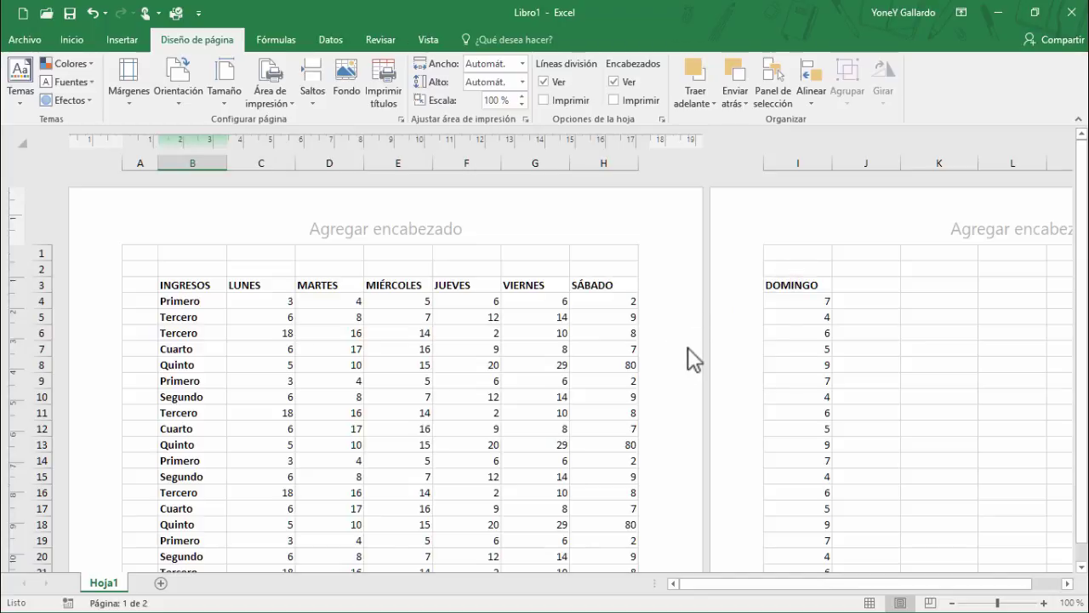
left_click(128, 93)
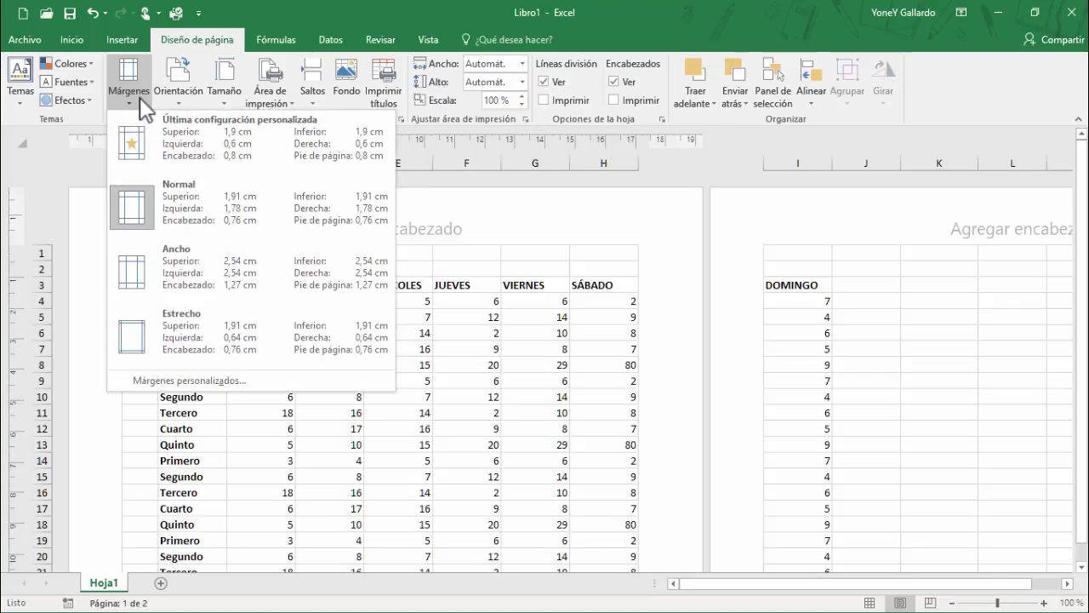
left_click(167, 334)
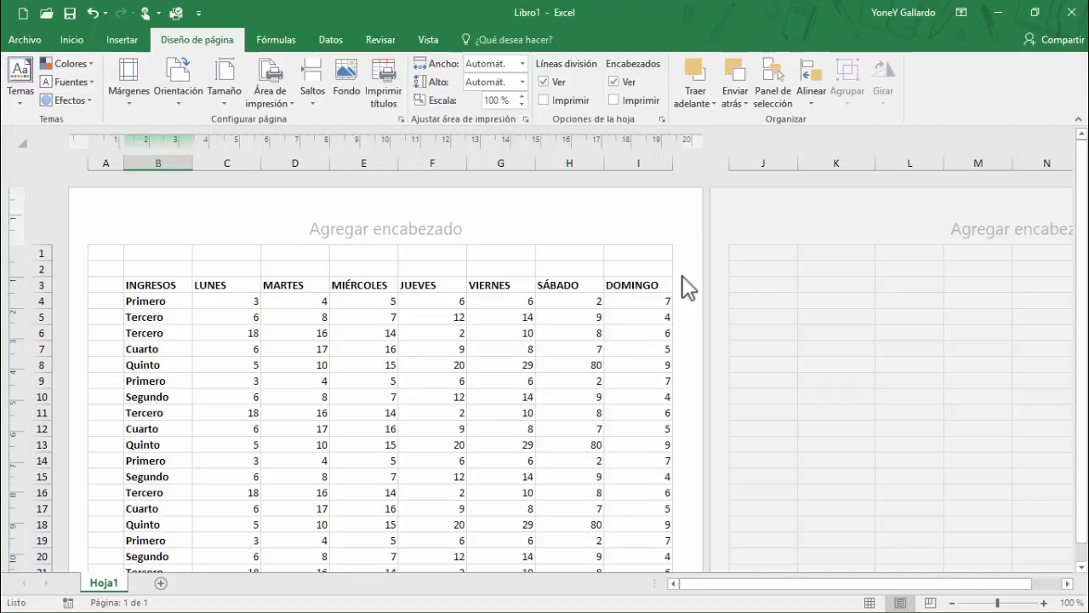
key("ctrl+p")
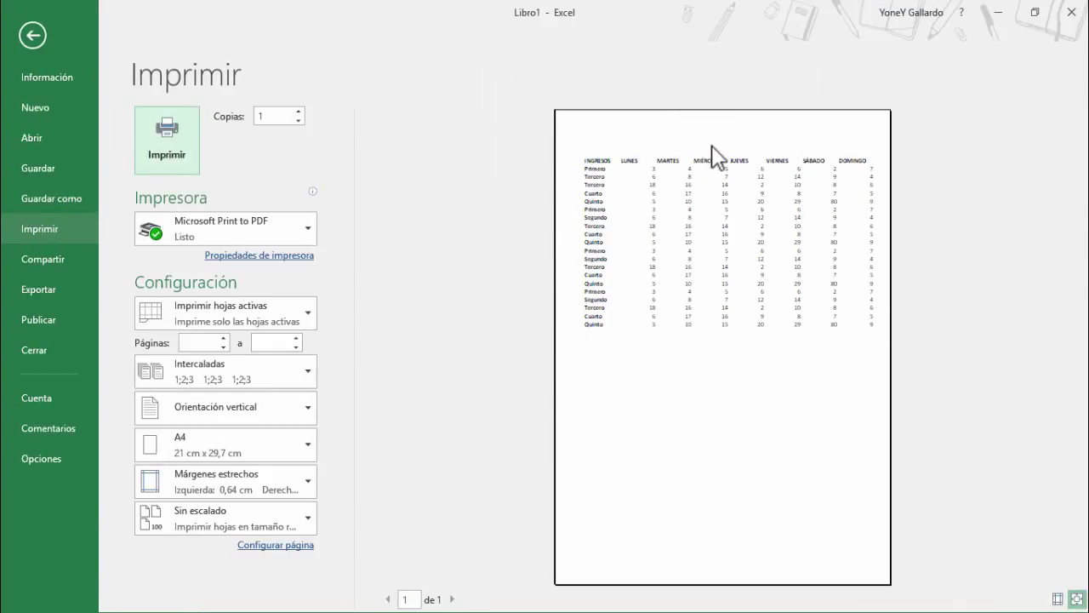
key("Escape")
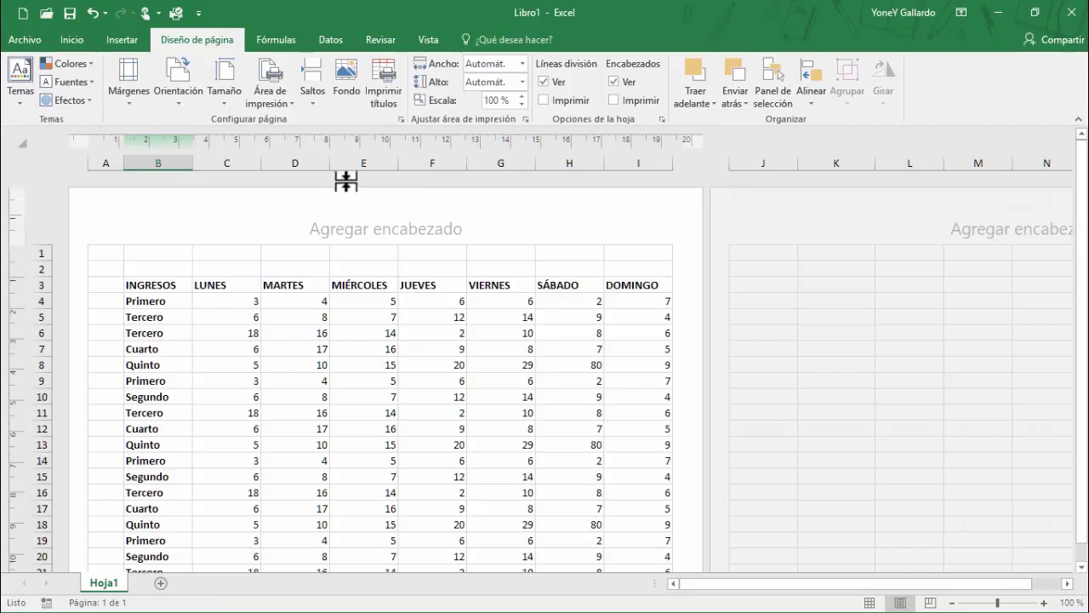
Step: Hide the sheet's gridlines and its row and column headings, turning the ruler off and back on
left_click(428, 40)
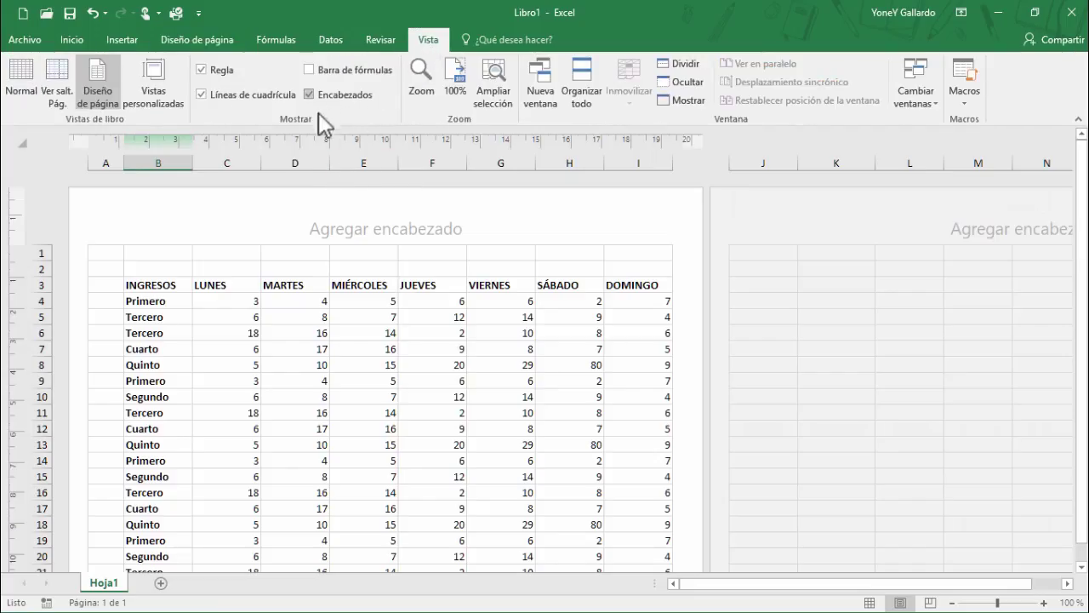
left_click(202, 94)
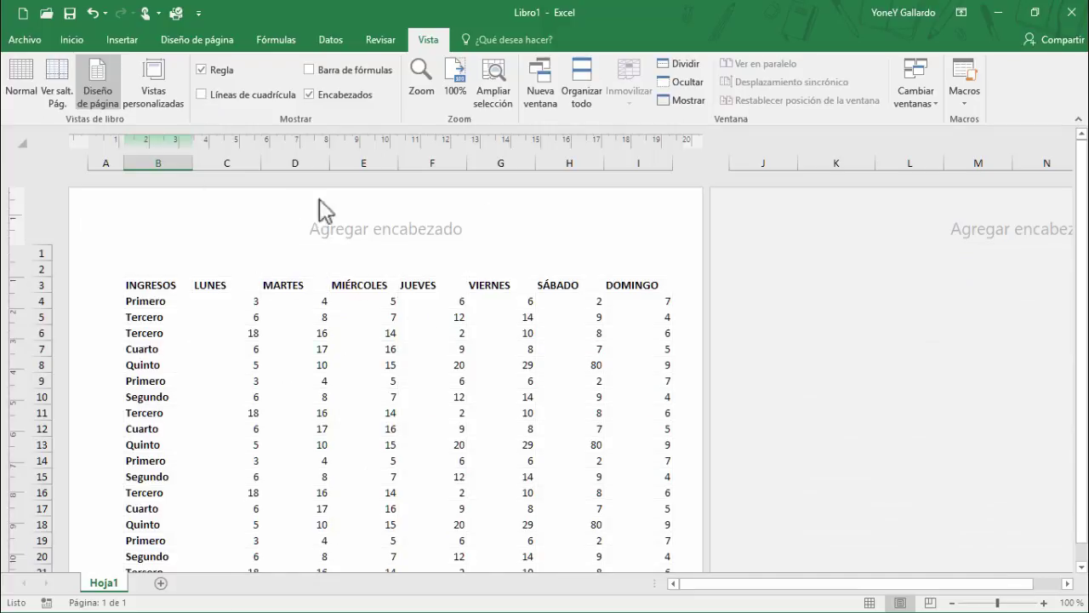
left_click(200, 69)
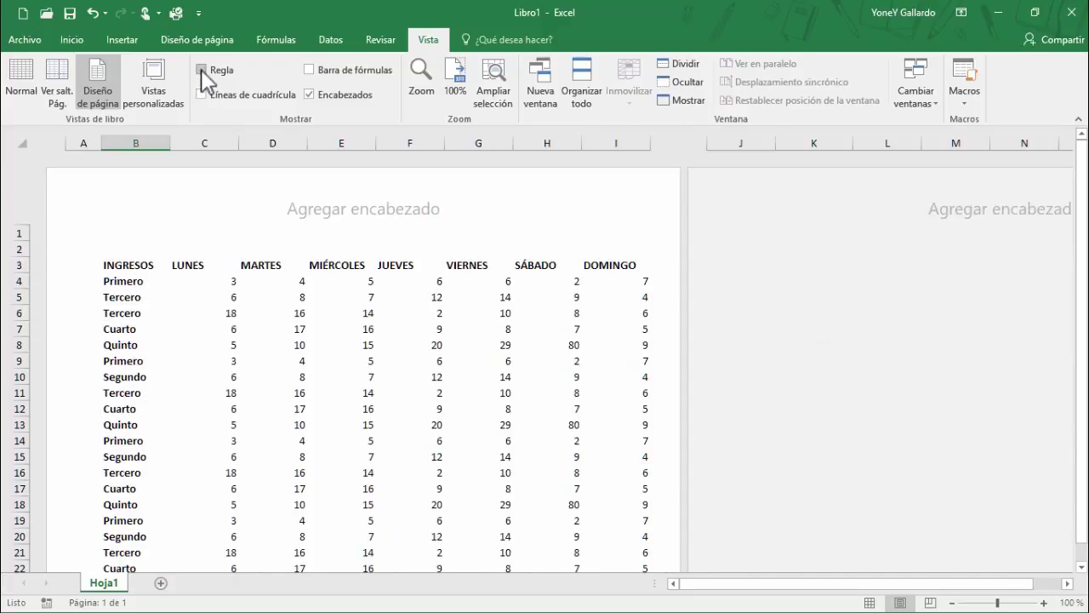
left_click(202, 70)
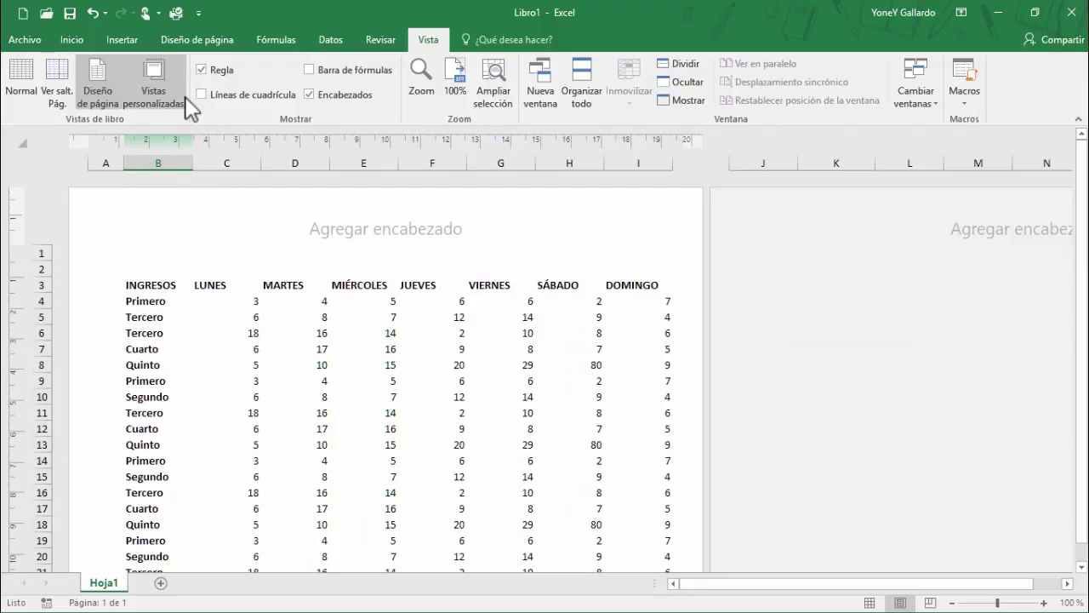
left_click(310, 95)
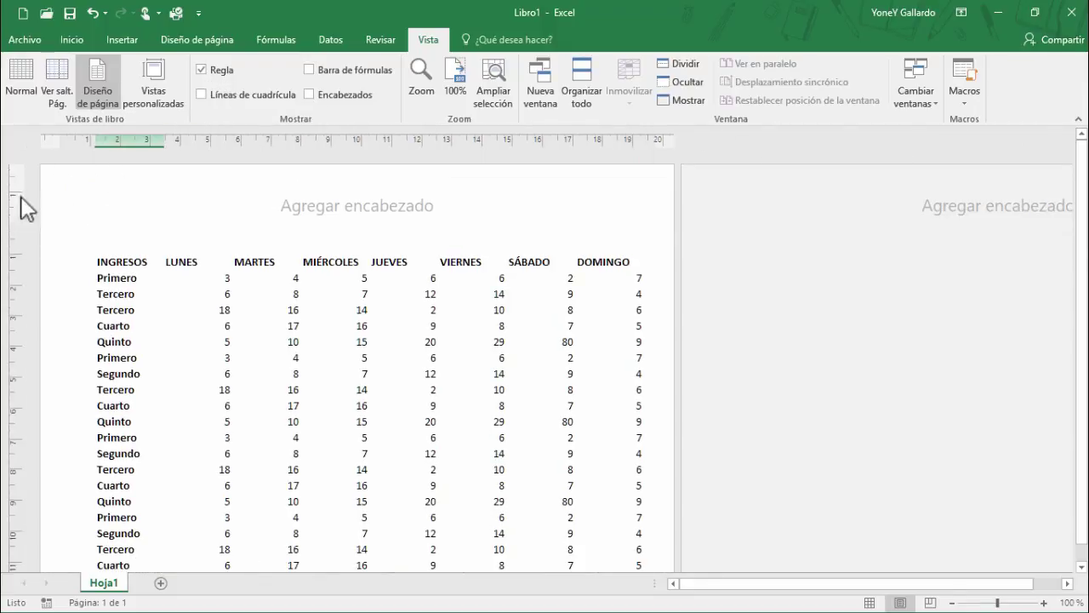
left_click(209, 40)
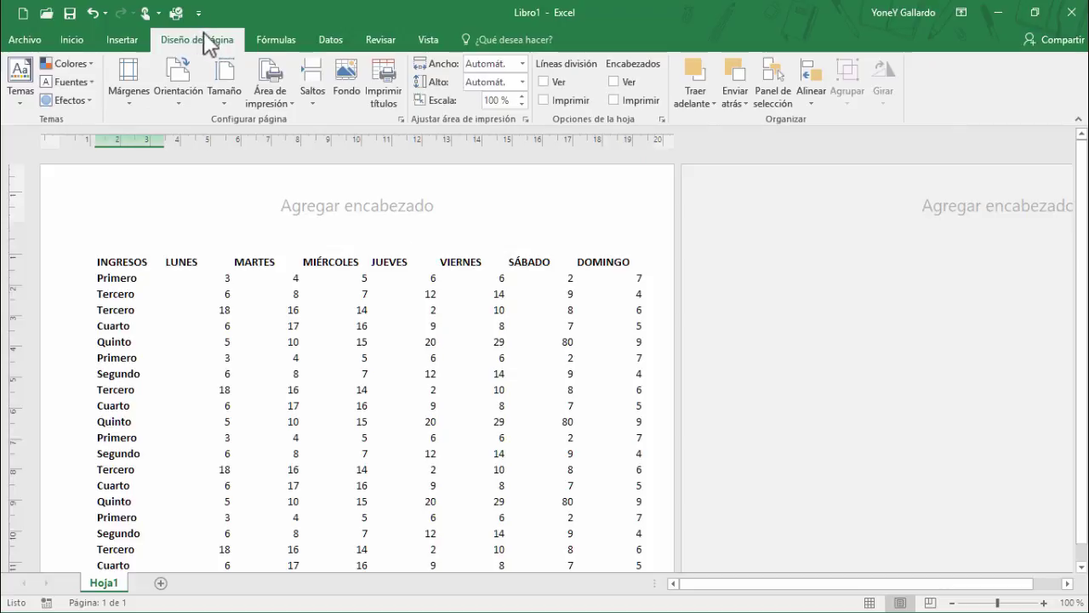
Step: Add the centered page header INFORME MENSUAL and check it in the print preview
left_click(362, 217)
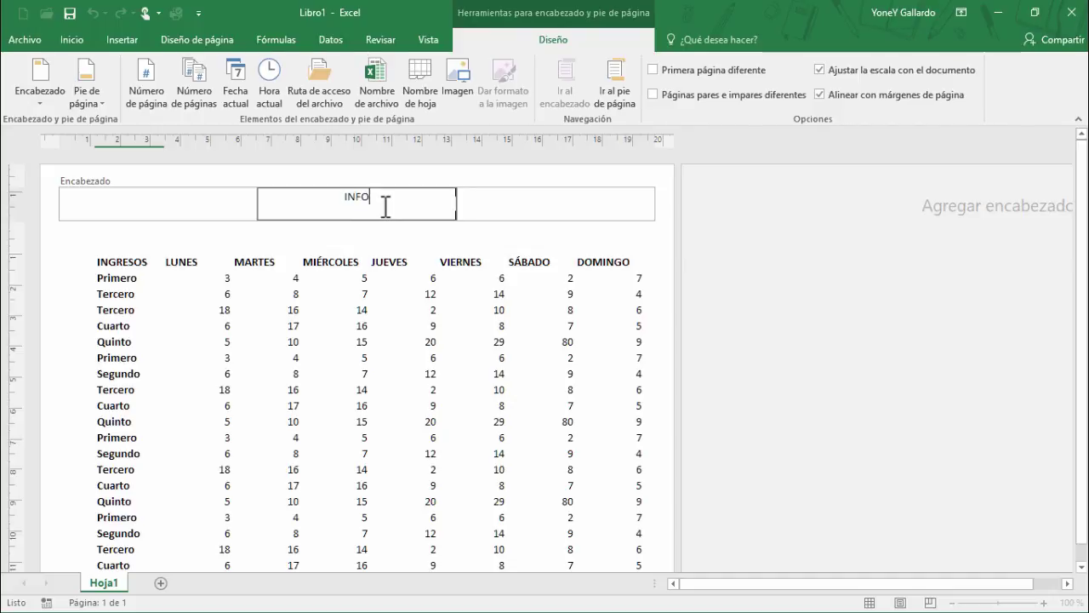
type("INFORME MENSUAL")
left_click(666, 248)
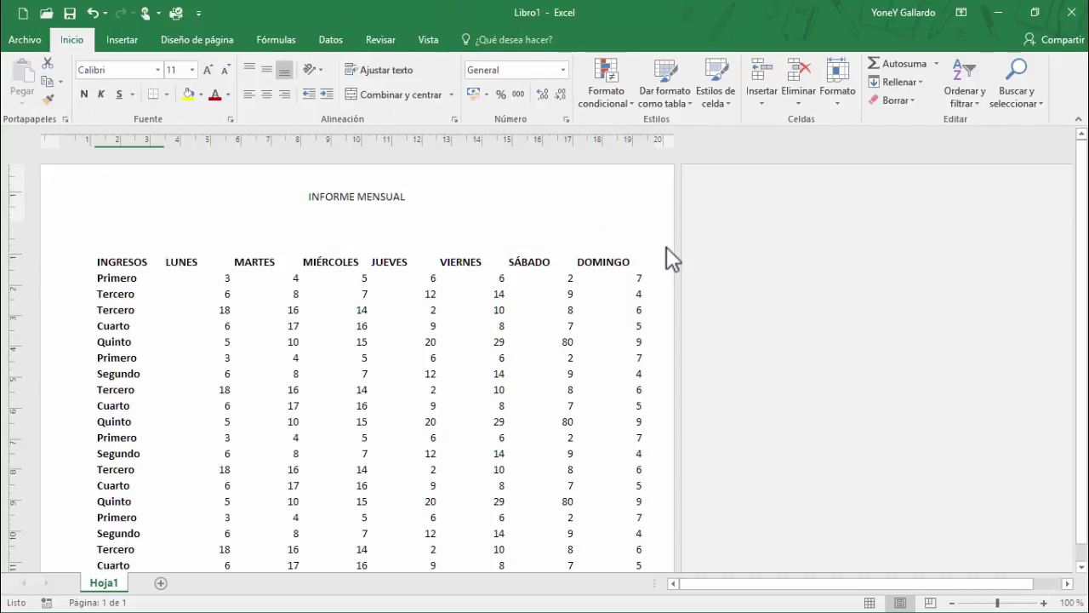
key("ctrl+p")
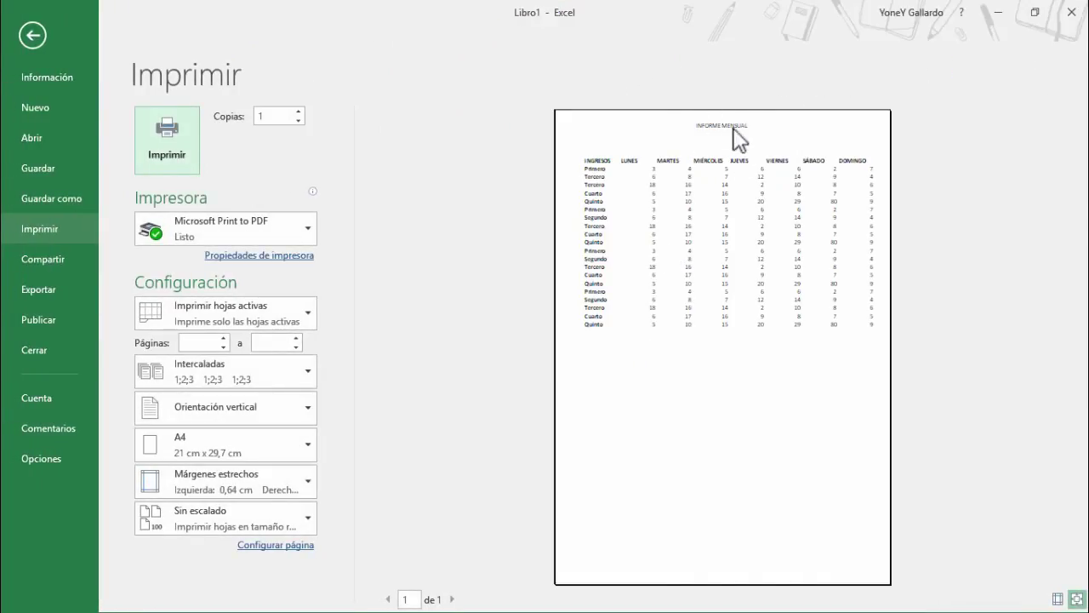
key("Escape")
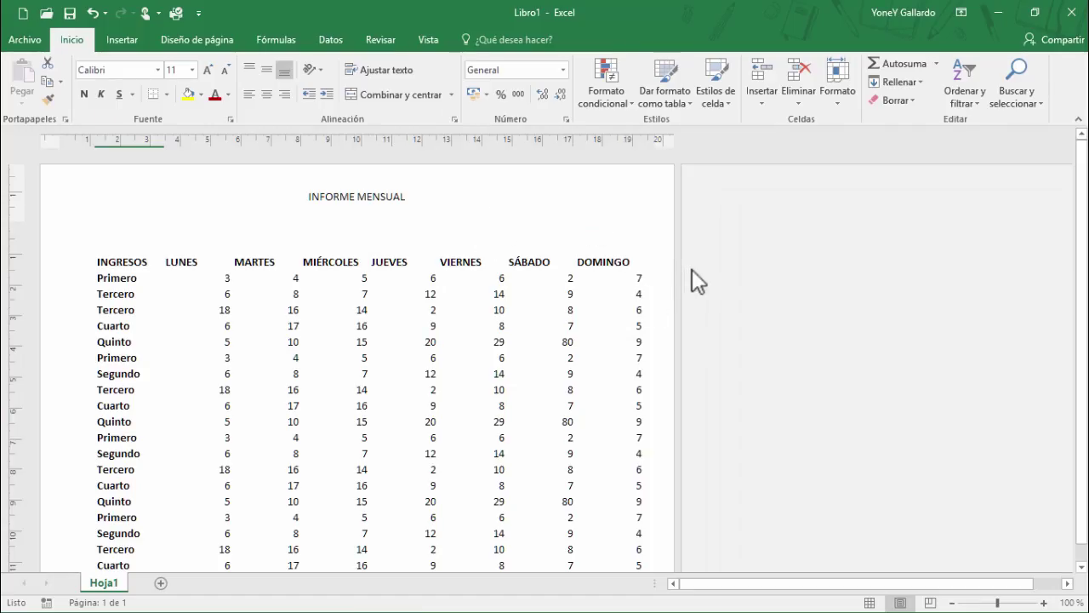
Step: Copy the whole income table, including its weekday headings, and paste it at the start of the second page
scroll(697, 281, "down", 10)
scroll(692, 269, "up", 10)
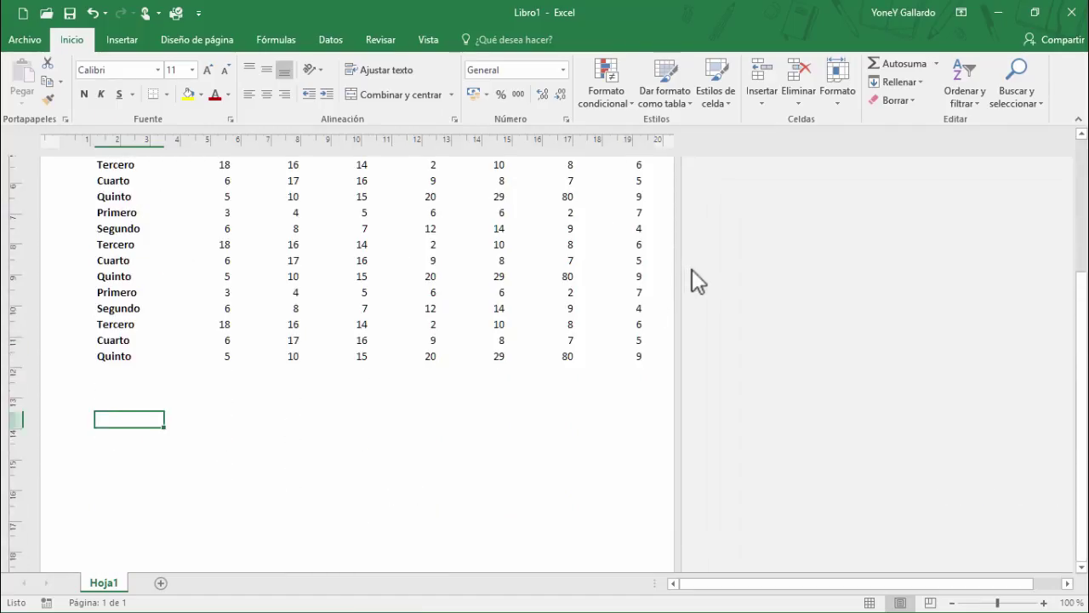
scroll(861, 269, "down", 5)
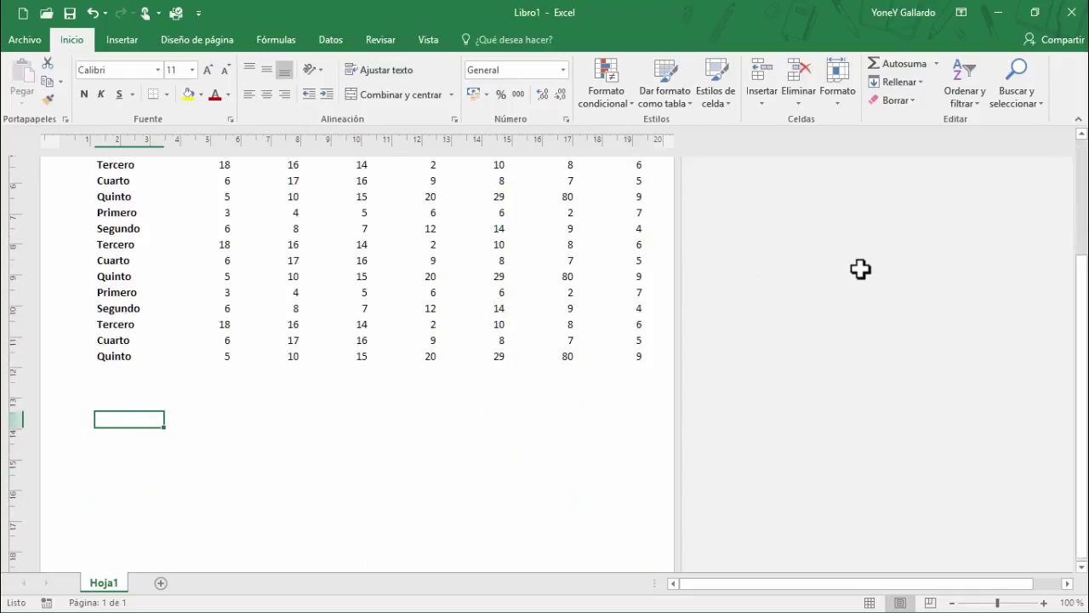
scroll(861, 269, "up", 5)
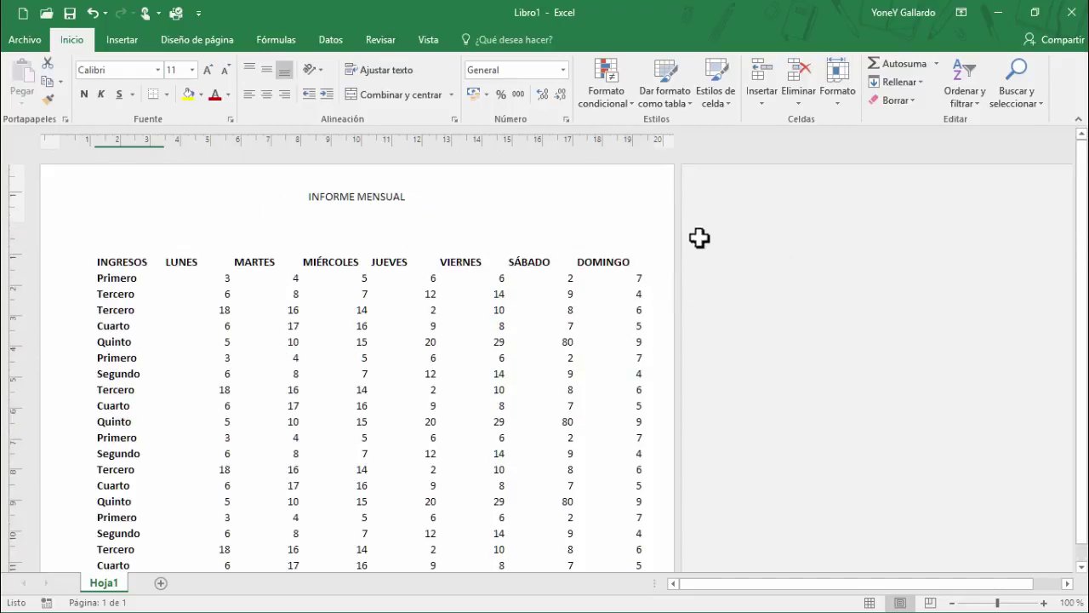
left_click(121, 262)
left_click_drag(121, 263, 616, 501)
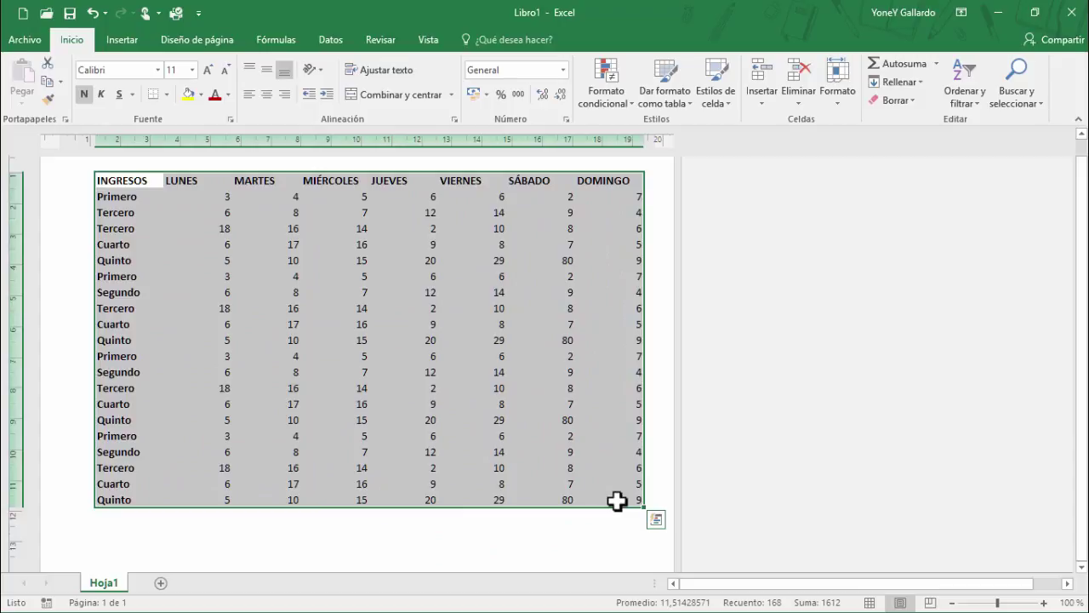
key("ctrl+c")
scroll(836, 250, "up", 2)
left_click(778, 210)
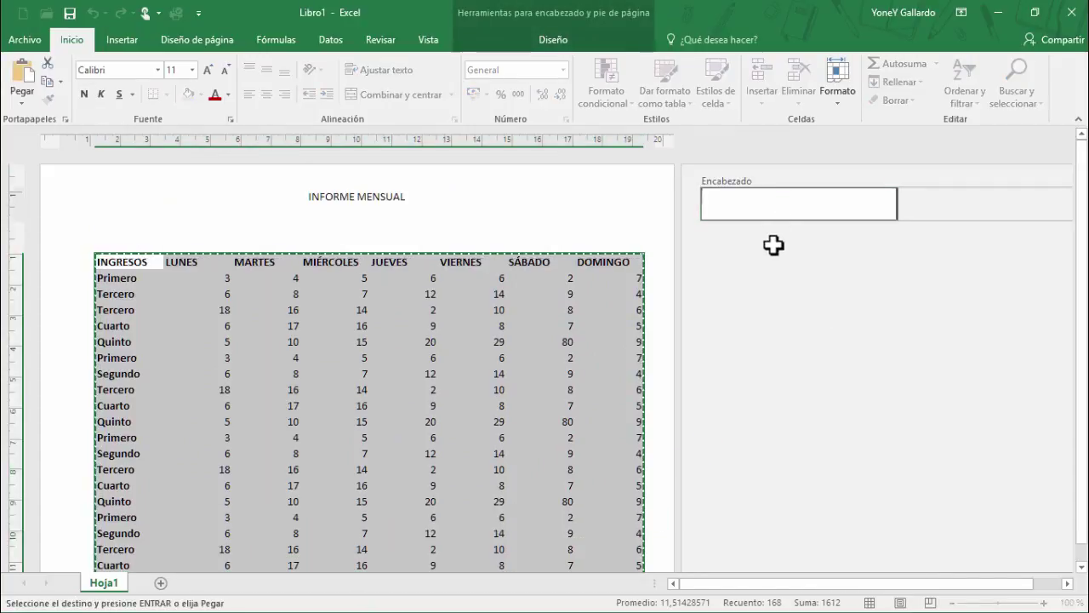
left_click(773, 245)
left_click(733, 258)
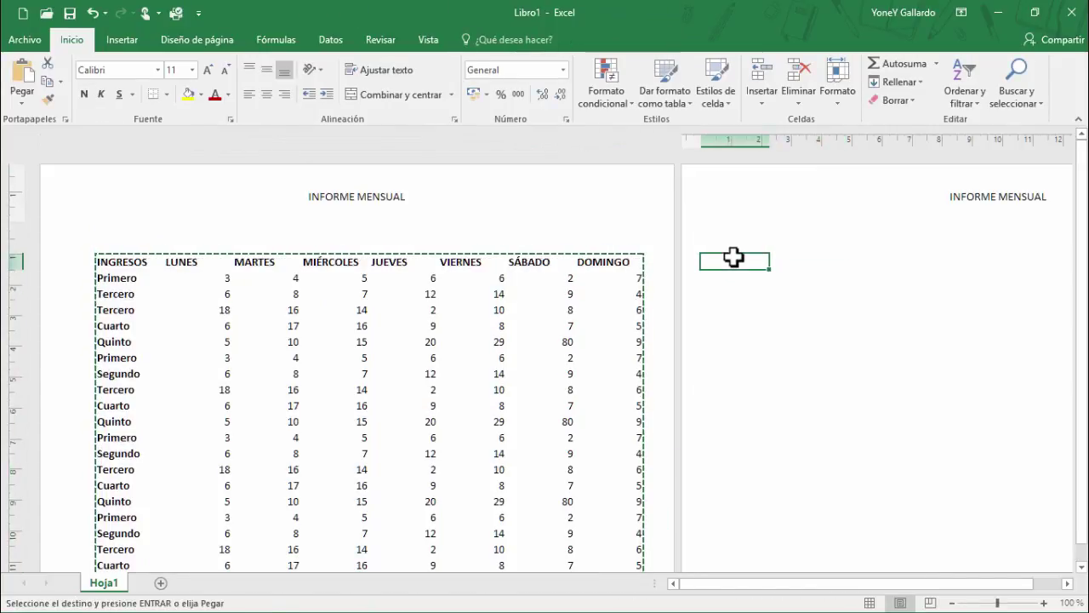
key("ctrl+v")
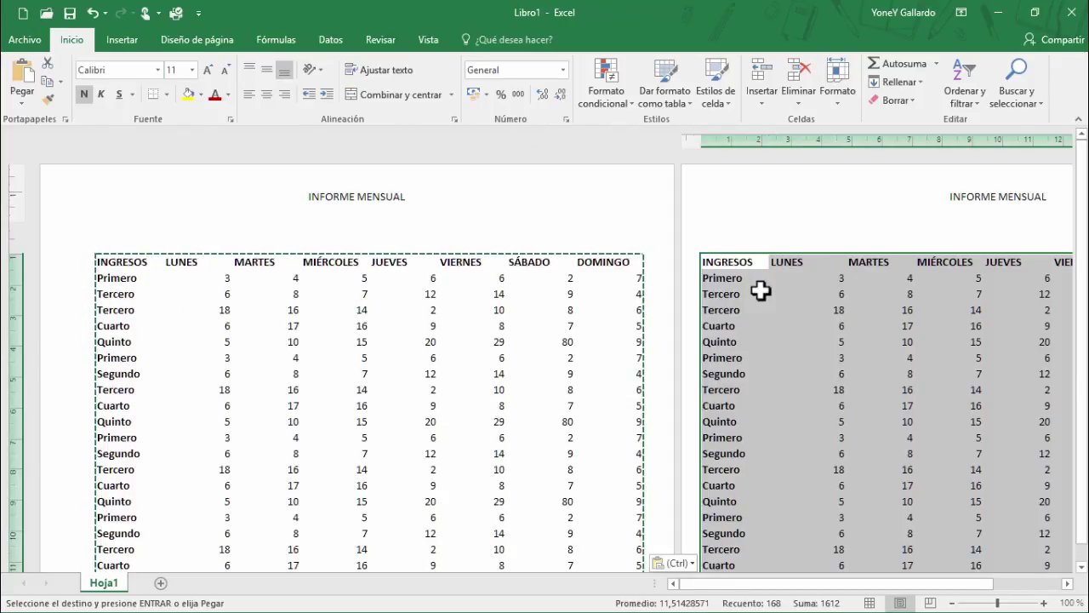
key("Escape")
left_click(471, 295)
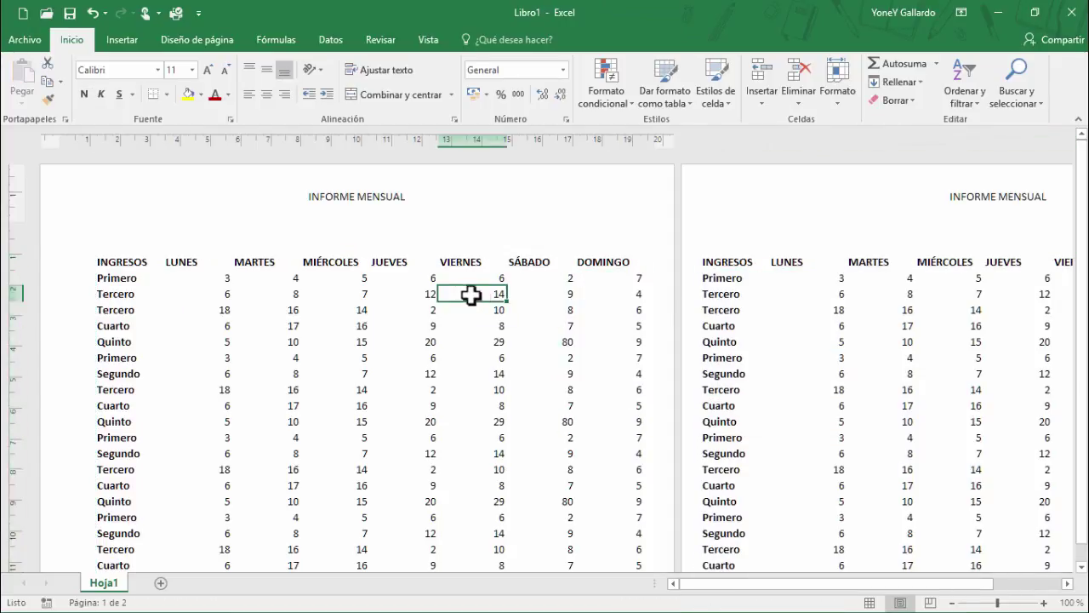
Step: Examine the header on both pages, zooming the page view out until the two pages show side by side at 60 %
left_click(374, 208)
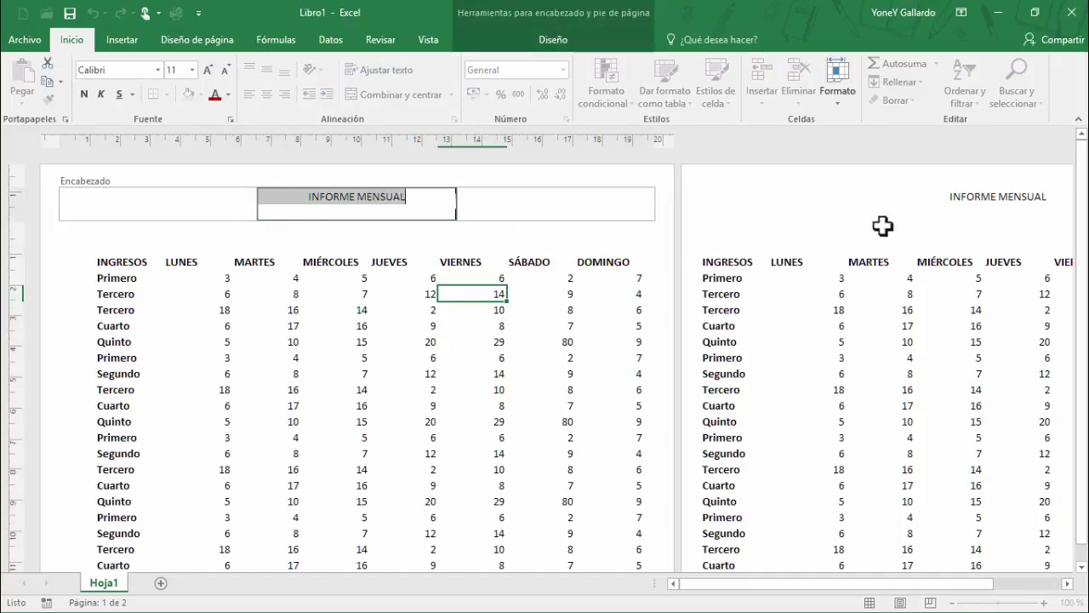
mouse_move(812, 591)
left_mouse_down()
mouse_move(916, 588)
mouse_move(791, 588)
mouse_move(812, 589)
left_mouse_up()
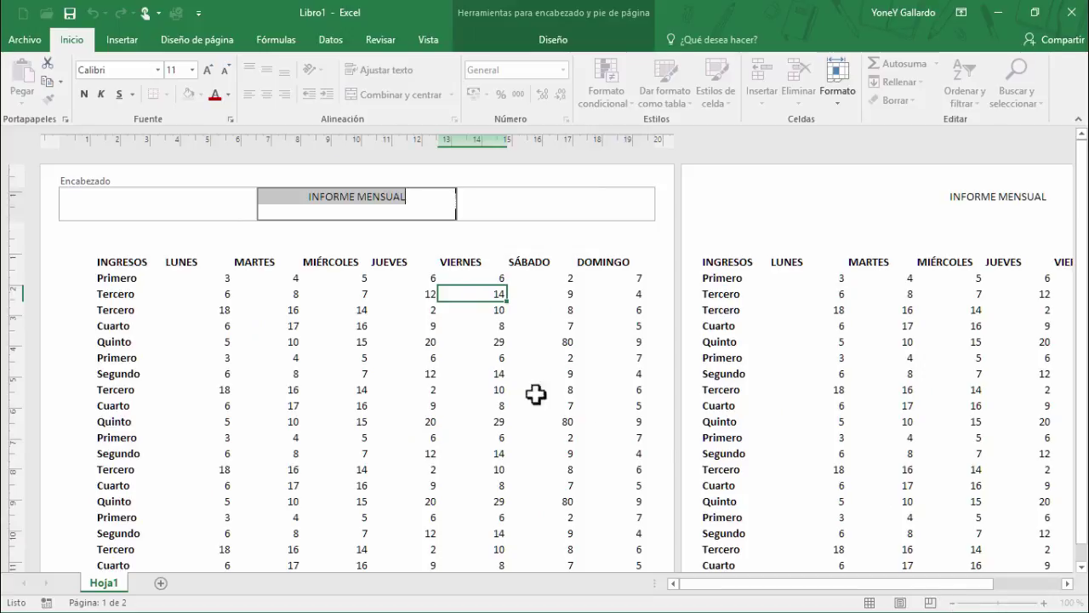
left_click(358, 247)
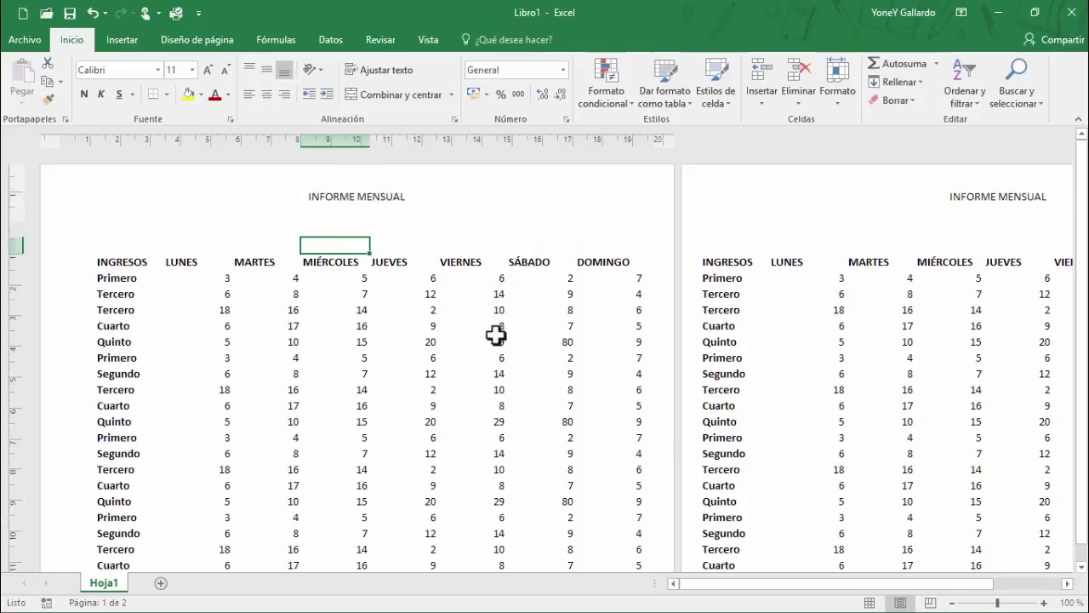
left_click(954, 602)
left_click(954, 603)
left_click(954, 602)
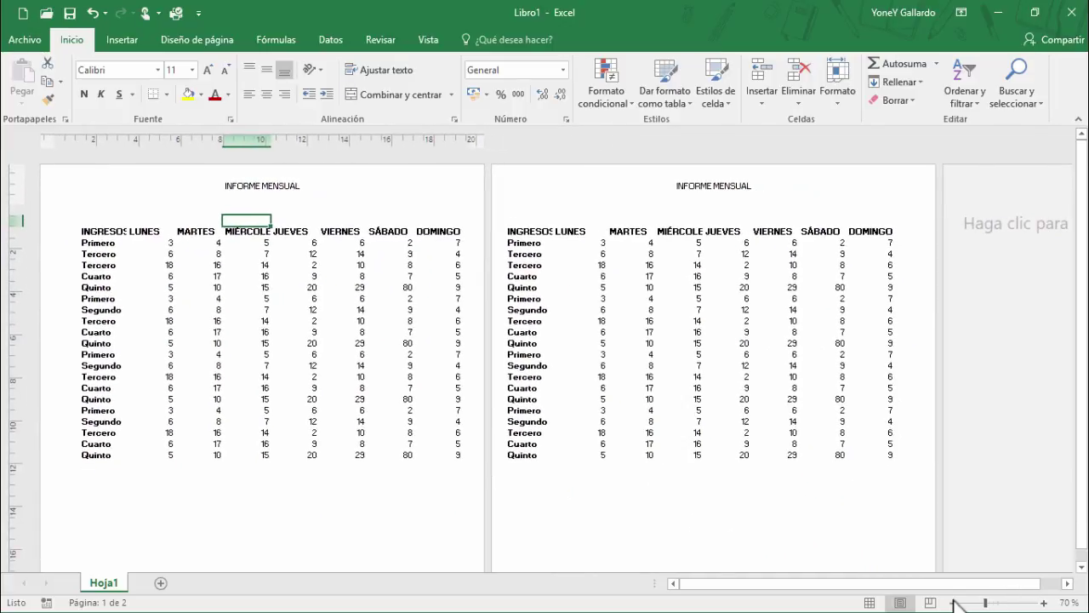
left_click(954, 602)
left_click(954, 602)
left_click(954, 602)
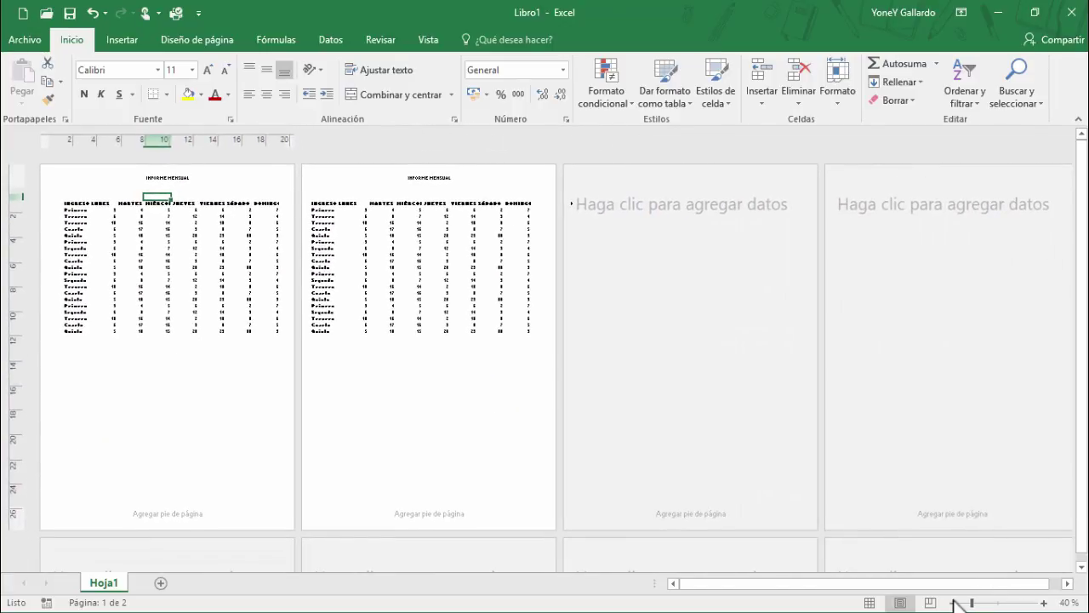
left_click(1044, 603)
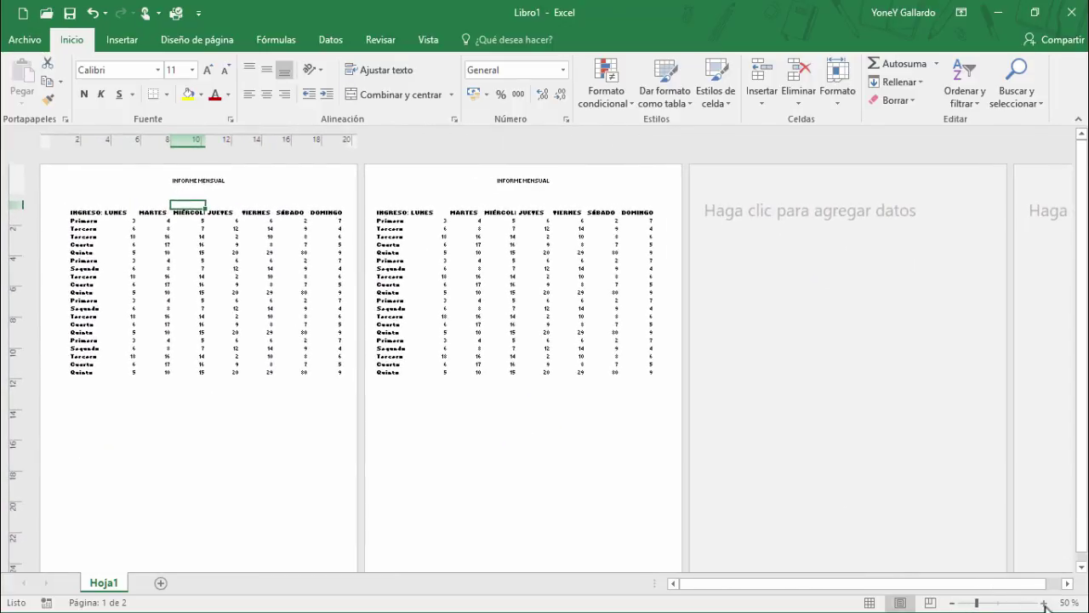
left_click(225, 39)
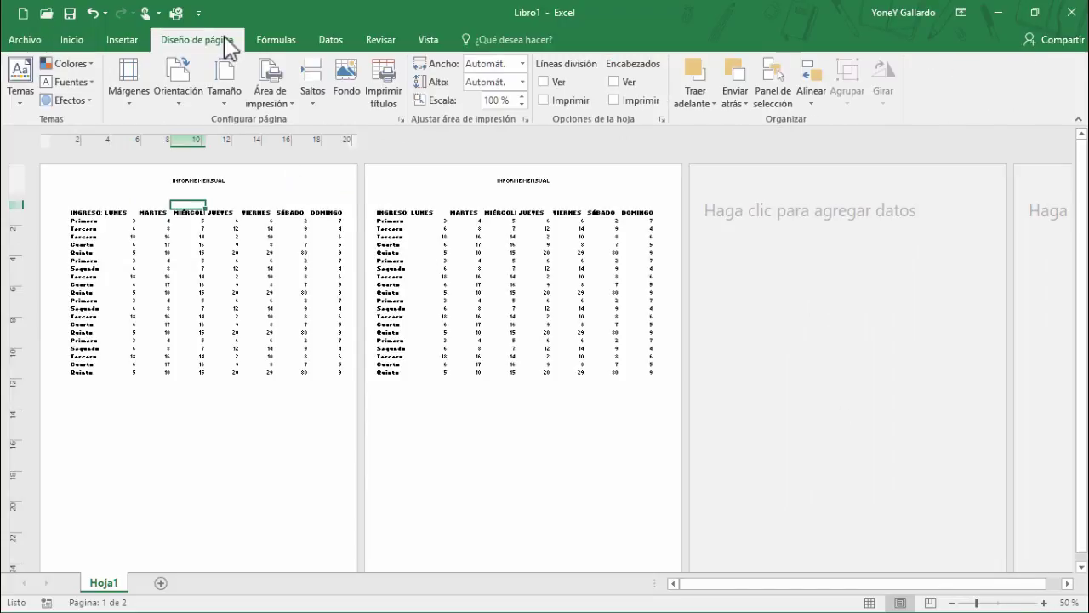
left_click(1044, 602)
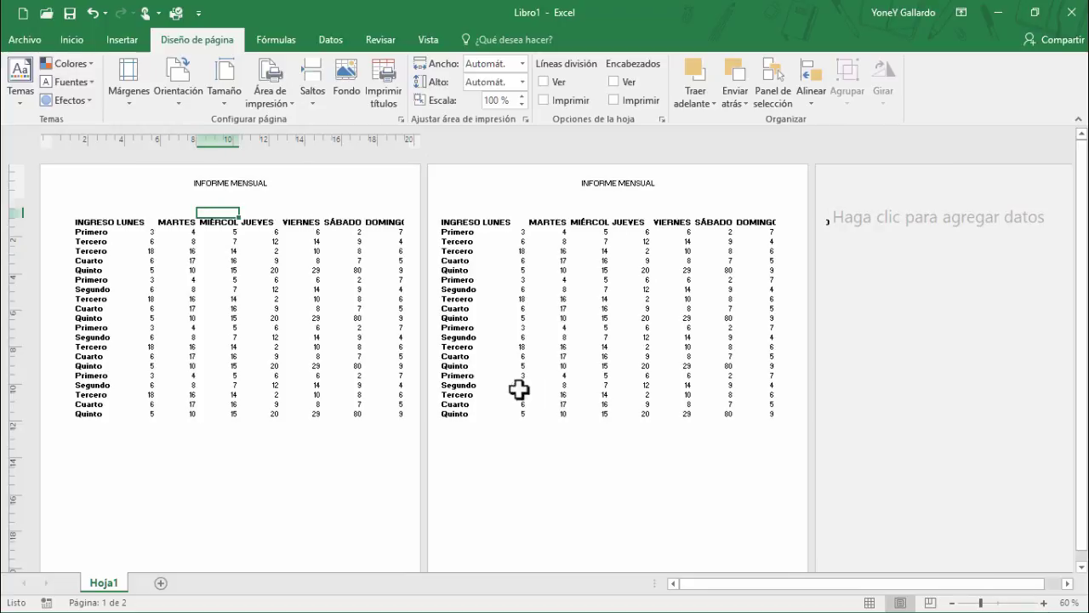
Step: Open the custom margins settings, review the page, margin, header and footer, and sheet options, and close them without changes
left_click(126, 95)
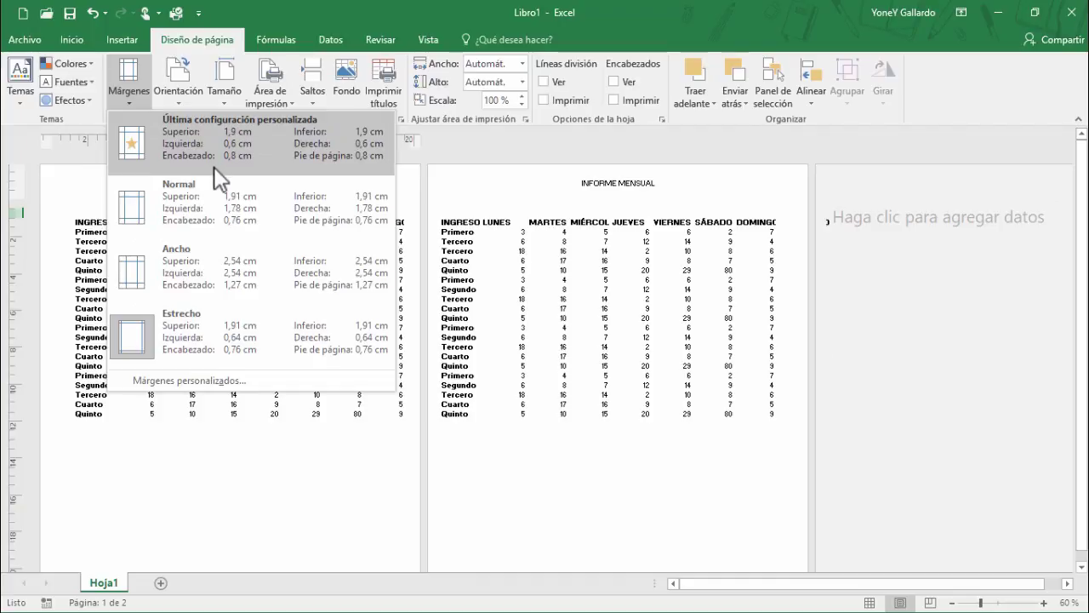
left_click(166, 383)
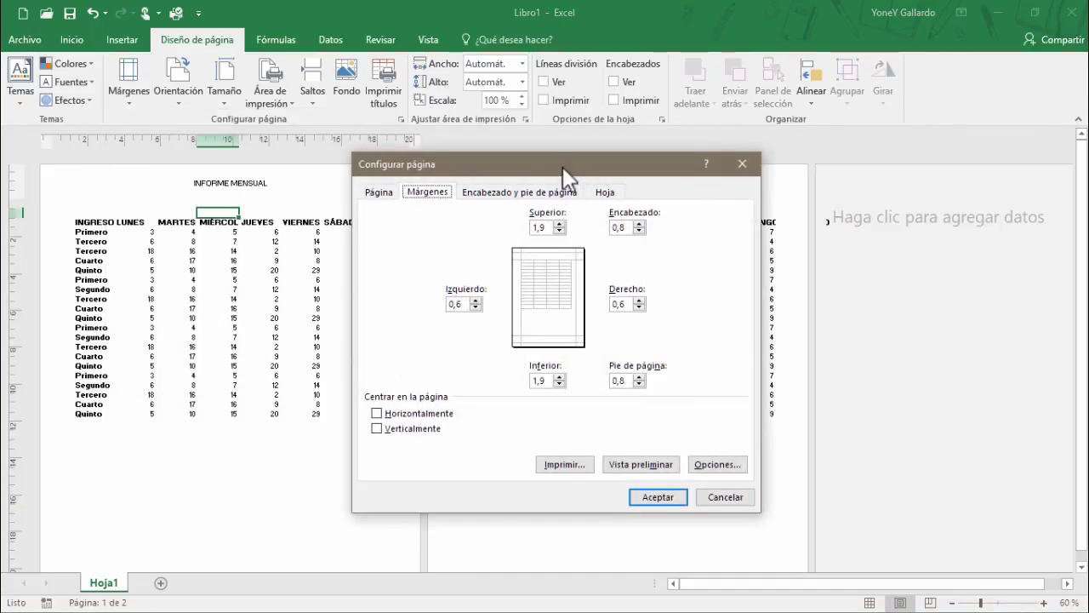
left_click_drag(563, 167, 481, 156)
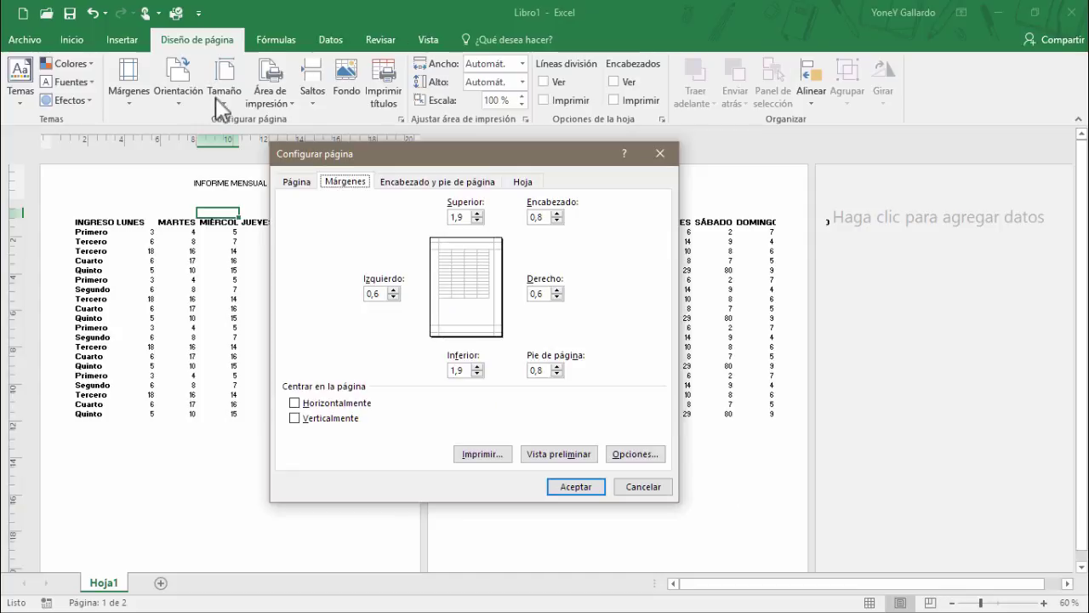
left_click(297, 182)
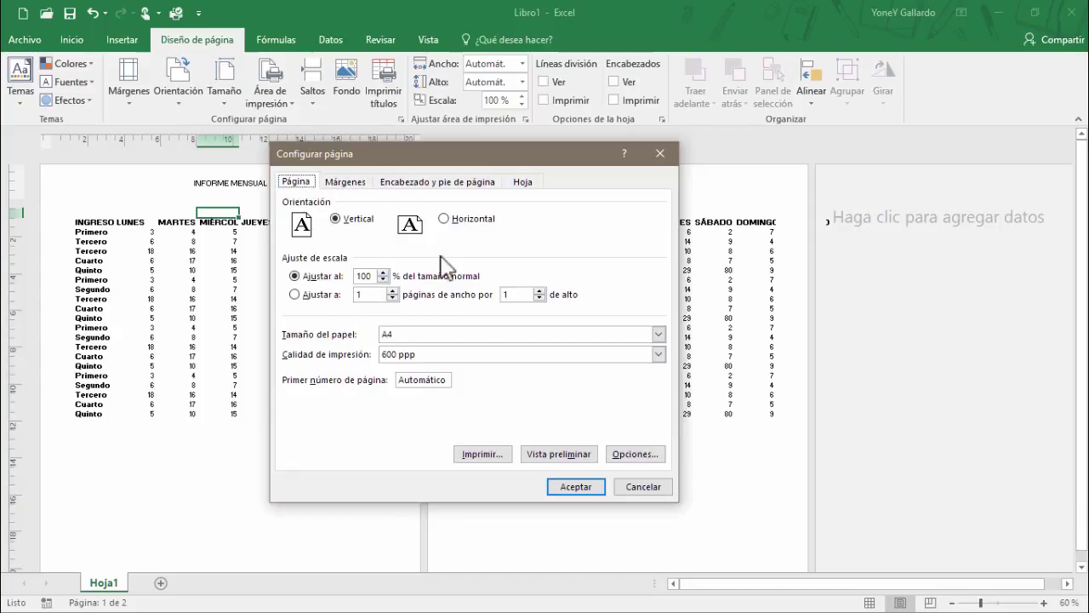
left_click(351, 183)
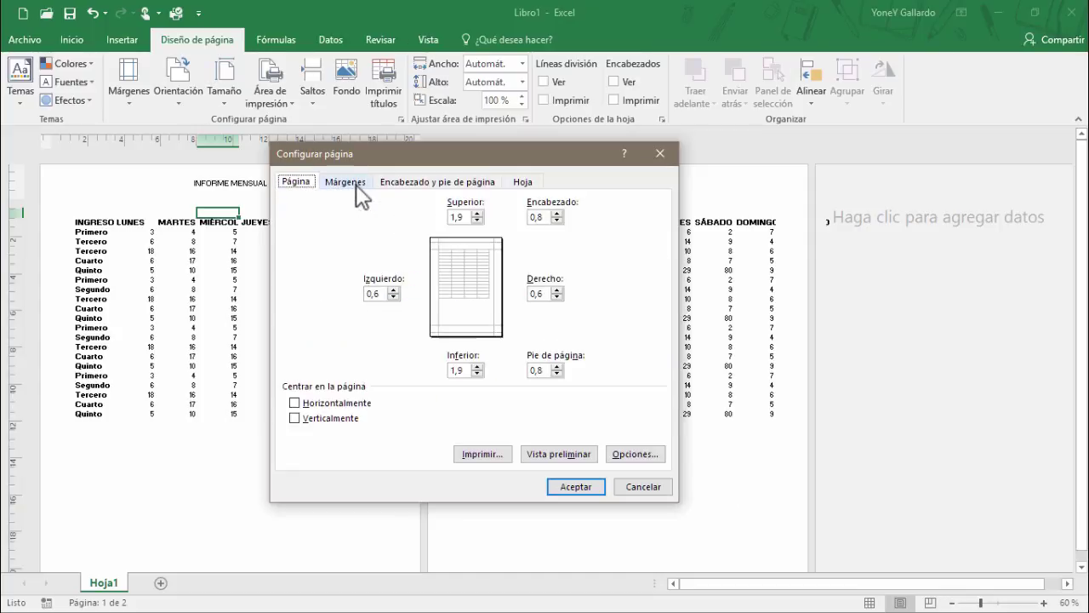
left_click(415, 184)
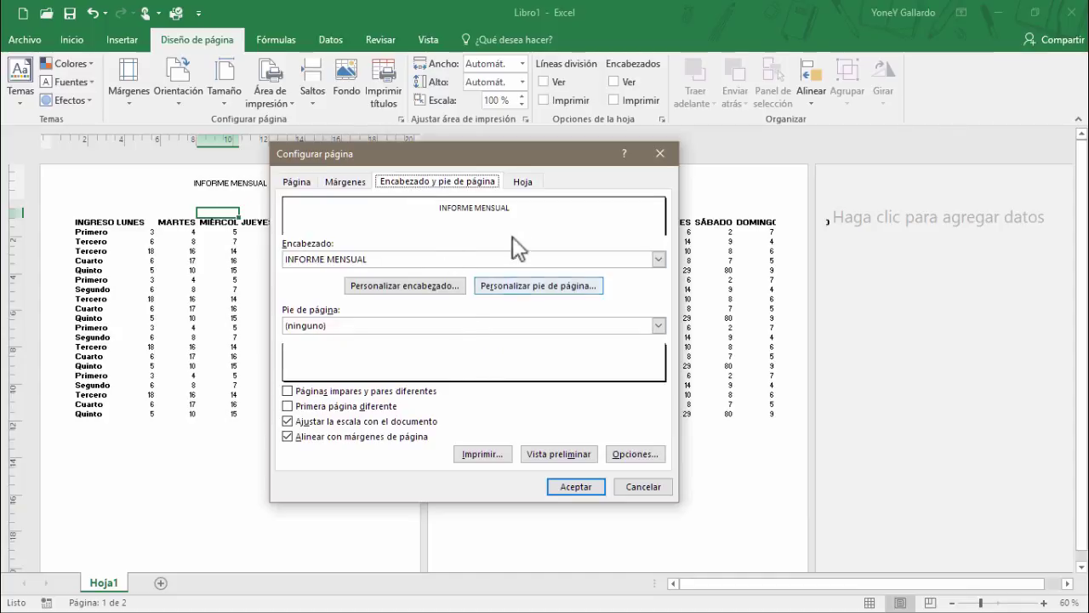
left_click(523, 182)
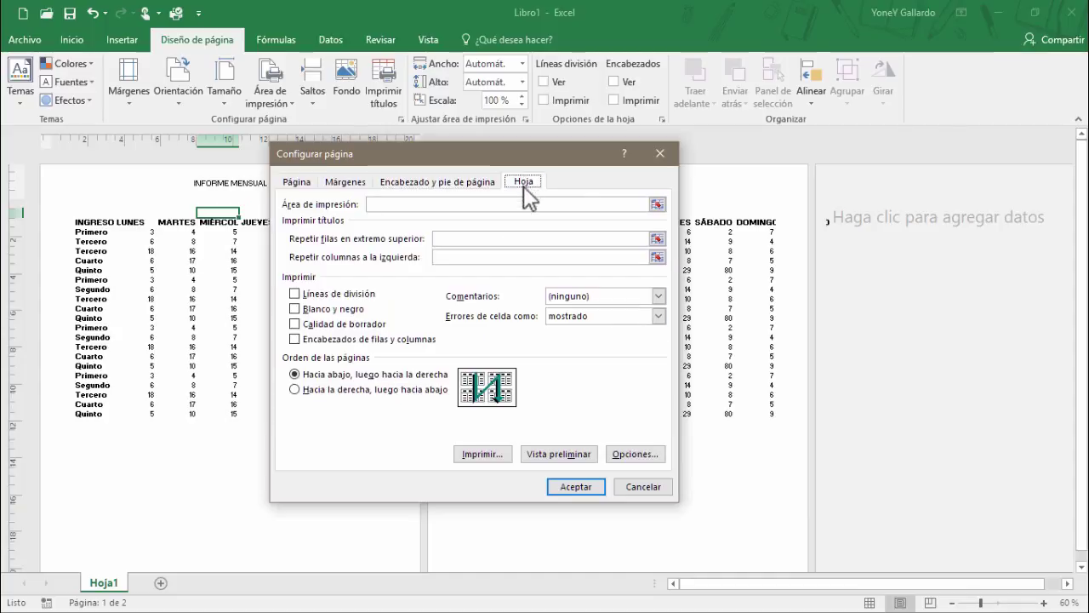
left_click(655, 490)
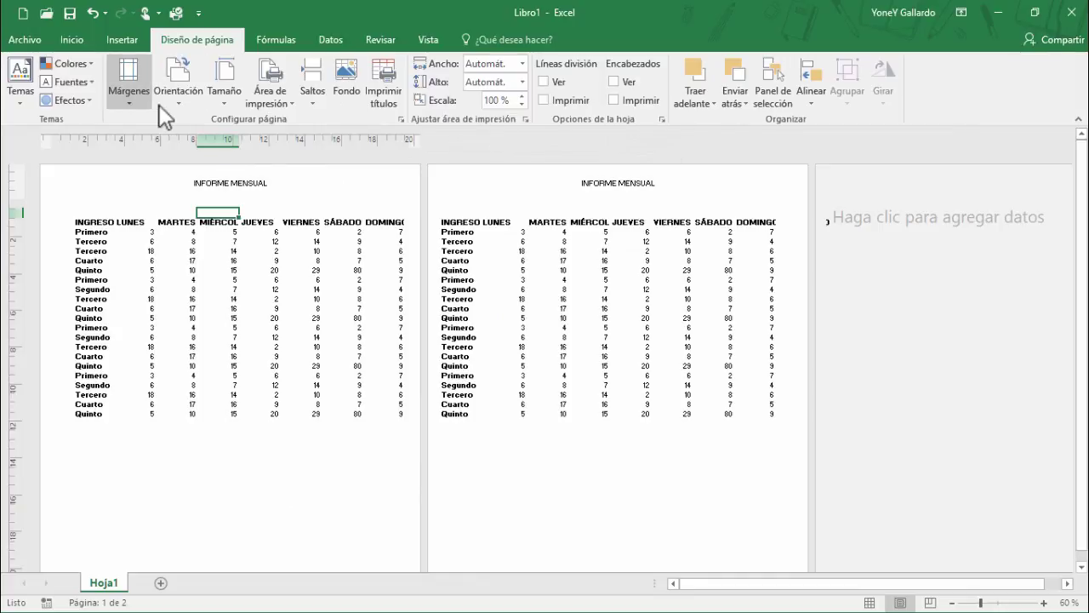
Step: Set the page orientation to Horizontal and move the second income table below the first one, leaving a gap between them
left_click(185, 99)
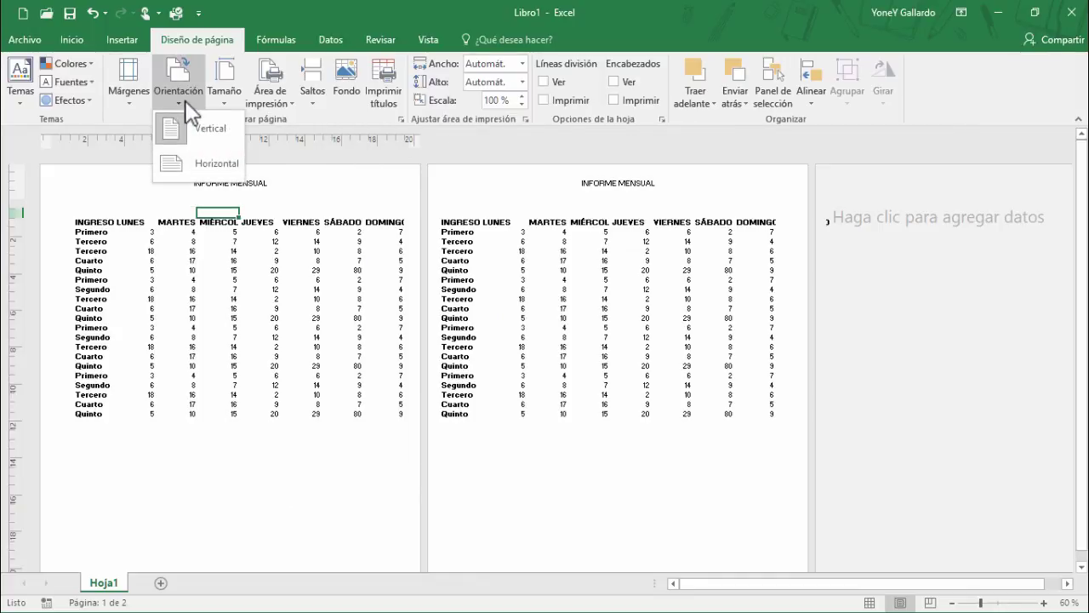
left_click(210, 164)
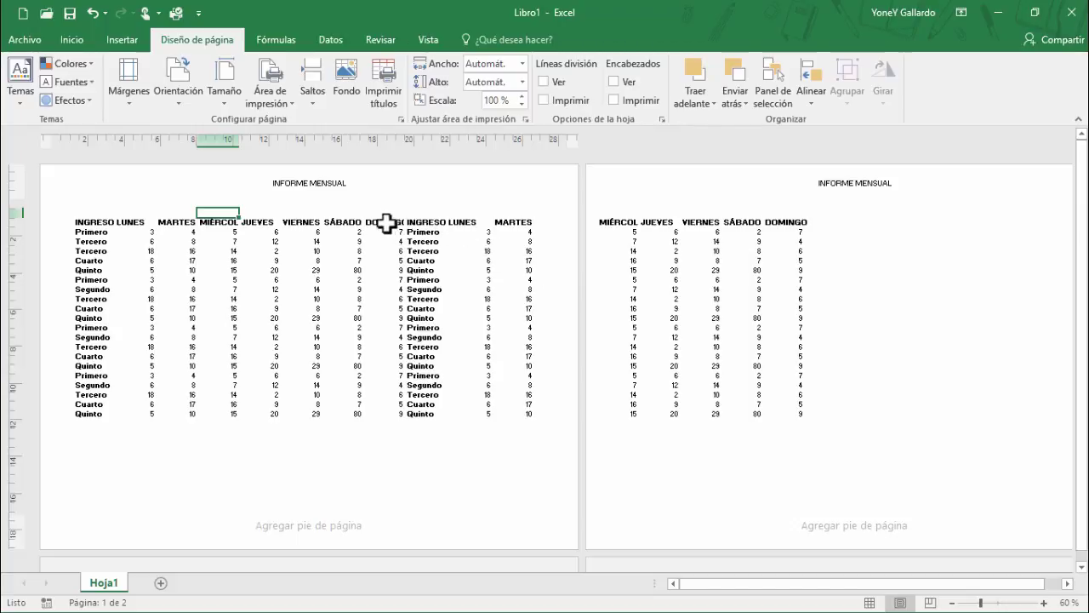
left_click_drag(423, 223, 780, 411)
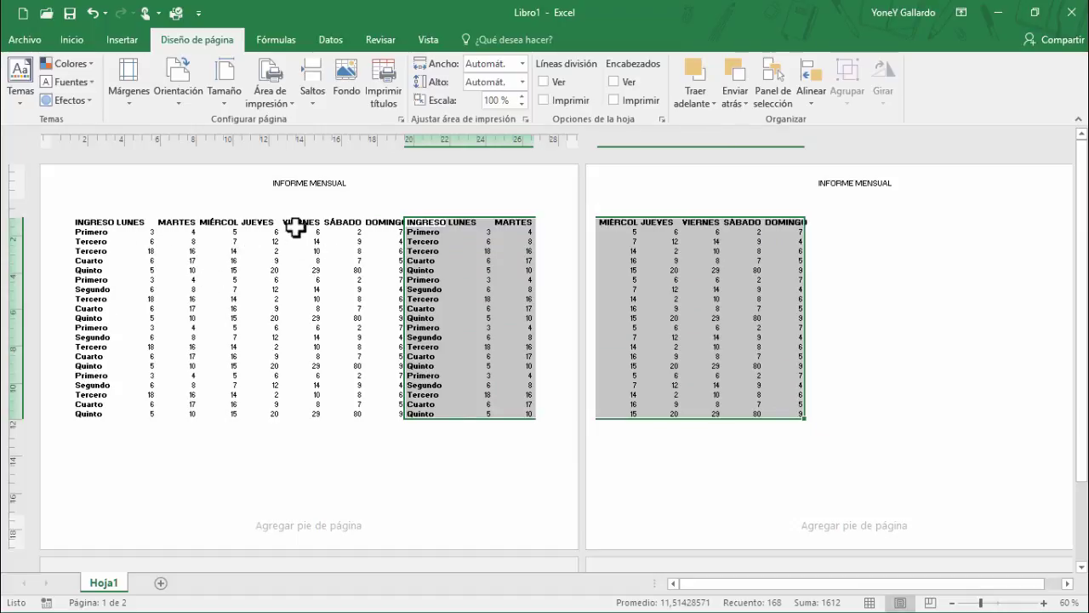
key("ctrl+c")
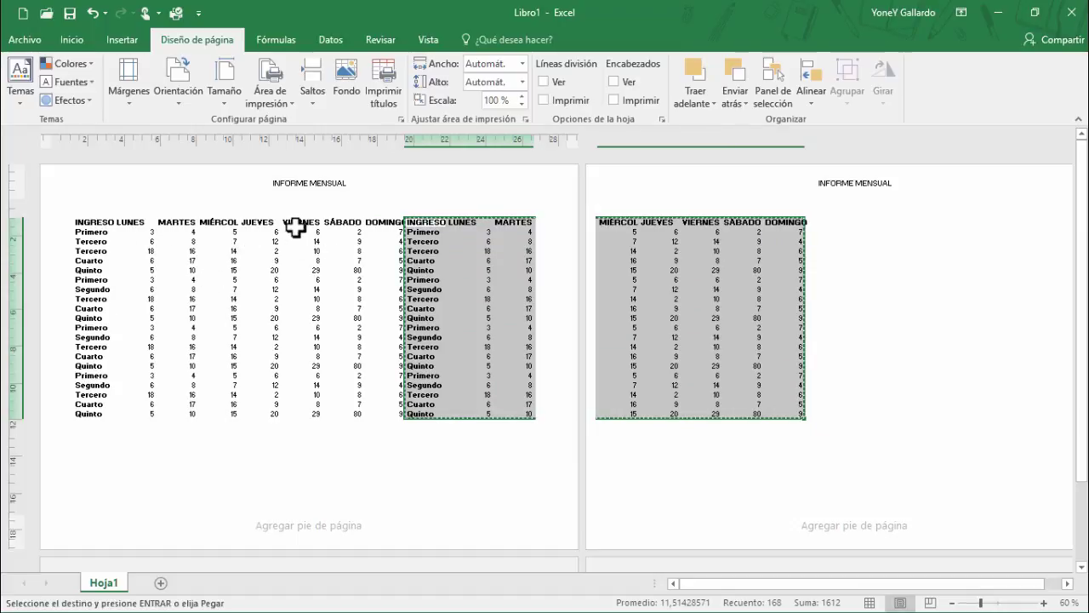
left_click(77, 463)
key("ctrl+v")
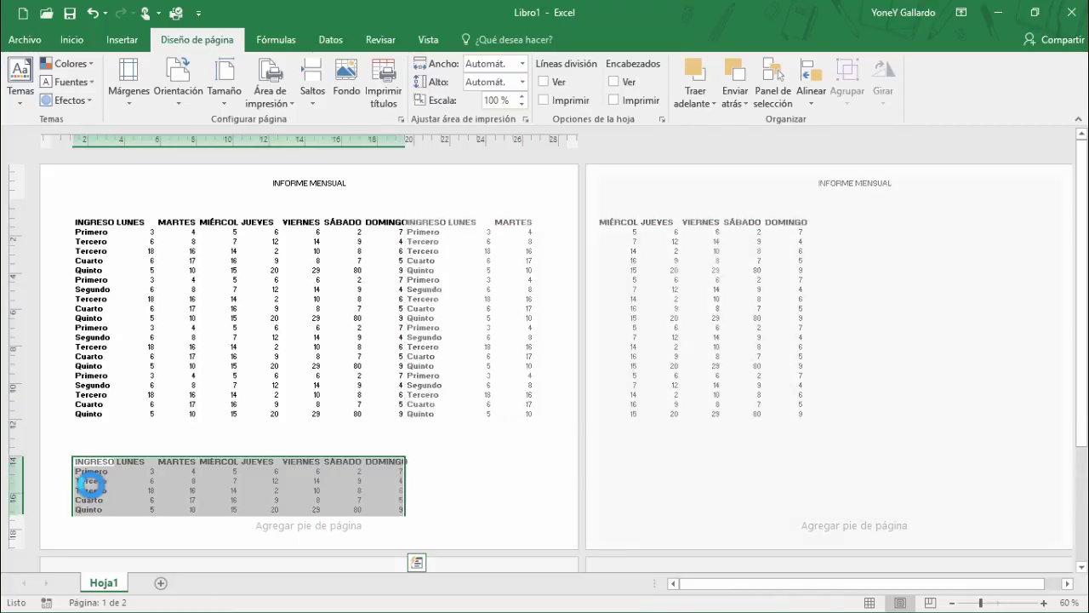
left_click(342, 428)
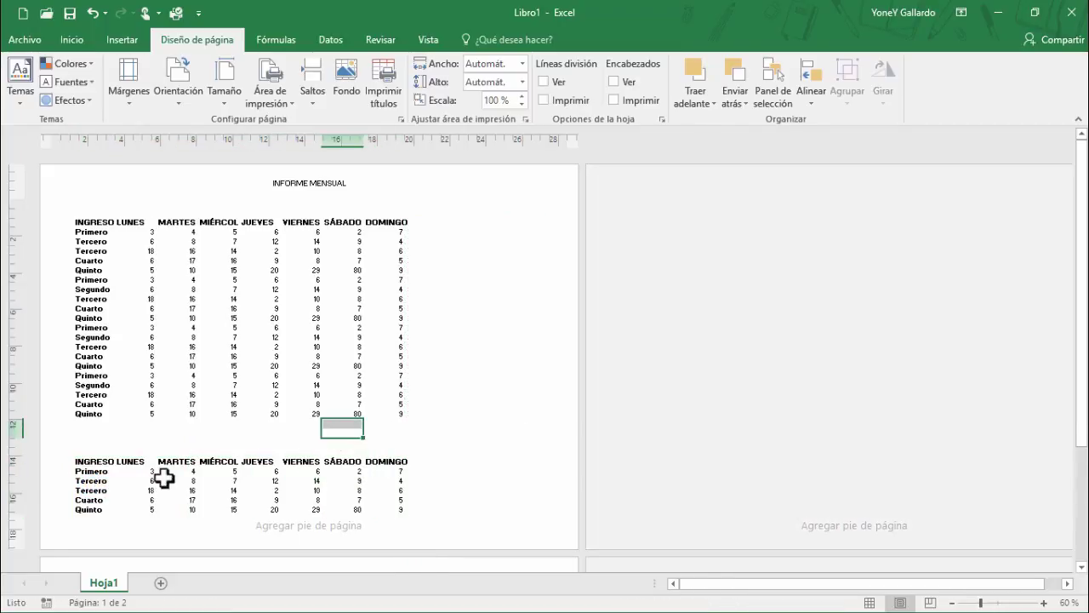
left_click(102, 463)
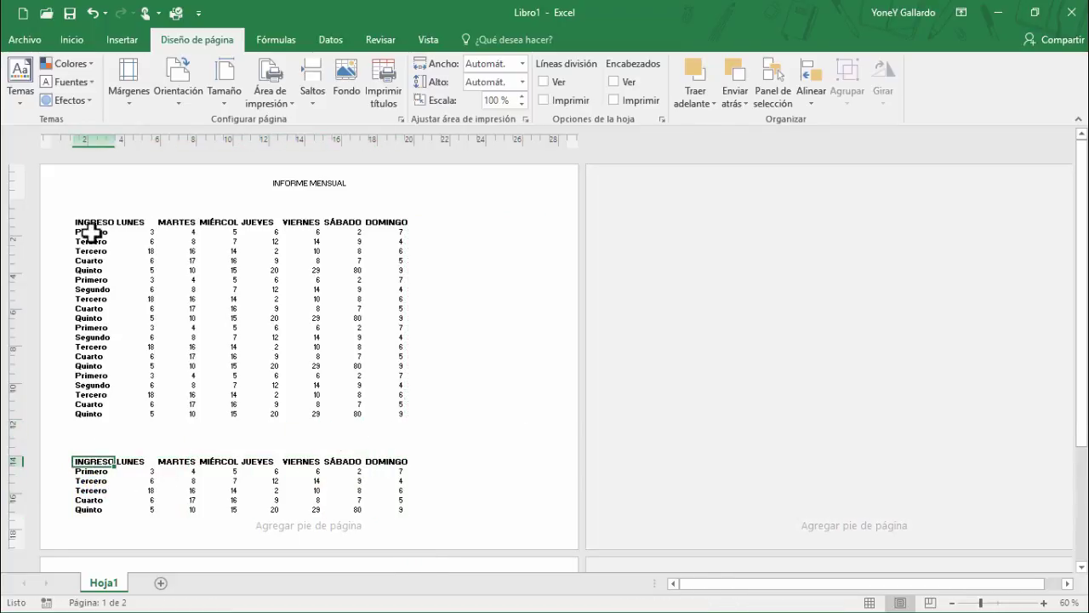
Step: Try to set the first income table, including its weekday headings, as the print area
left_click_drag(88, 221, 393, 413)
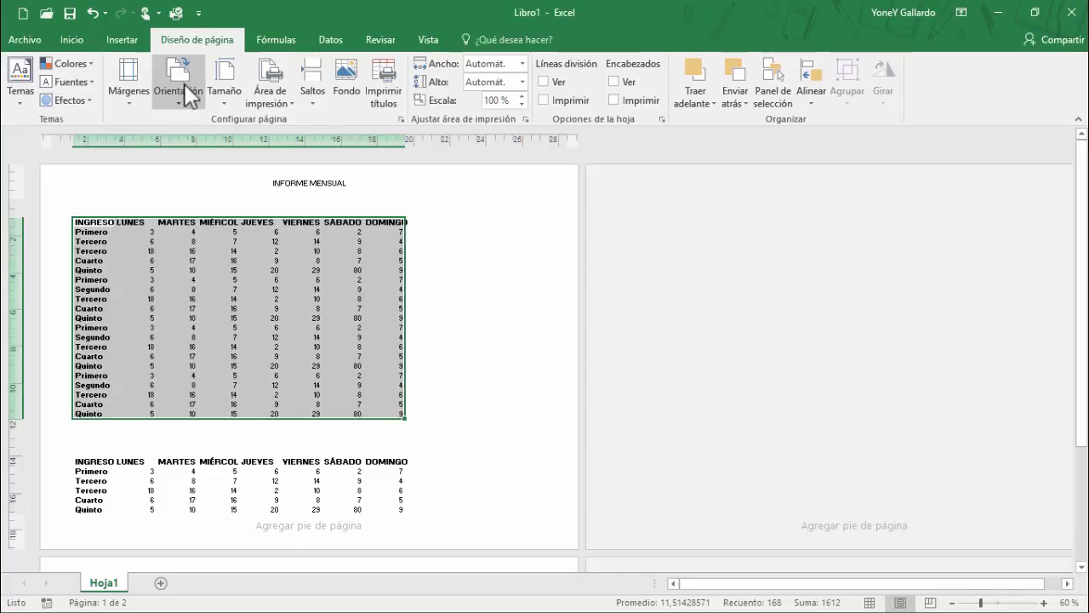
left_click(280, 98)
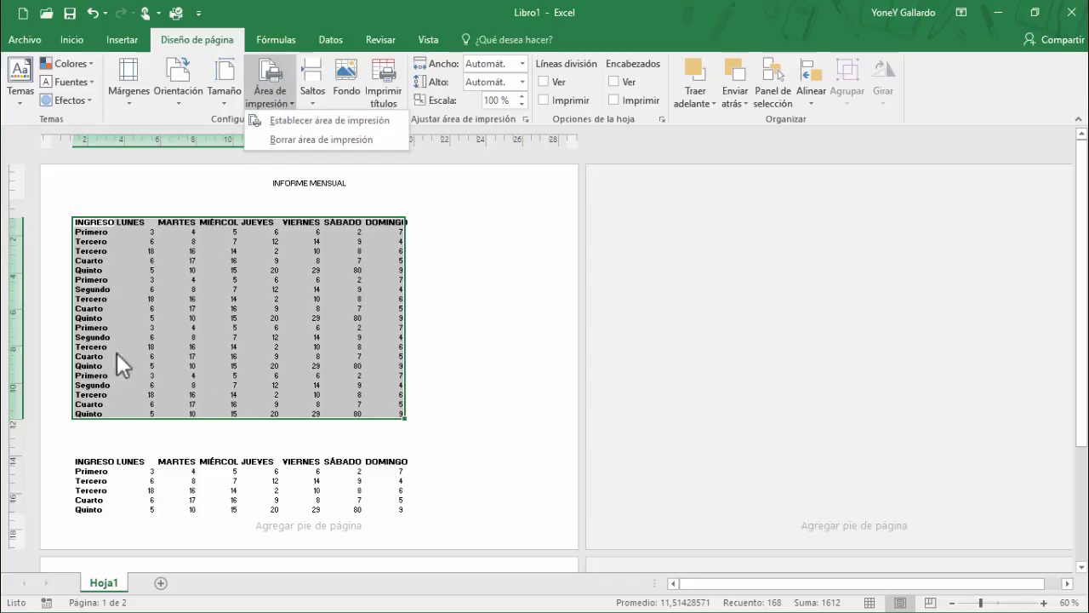
left_click(328, 120)
left_click(451, 300)
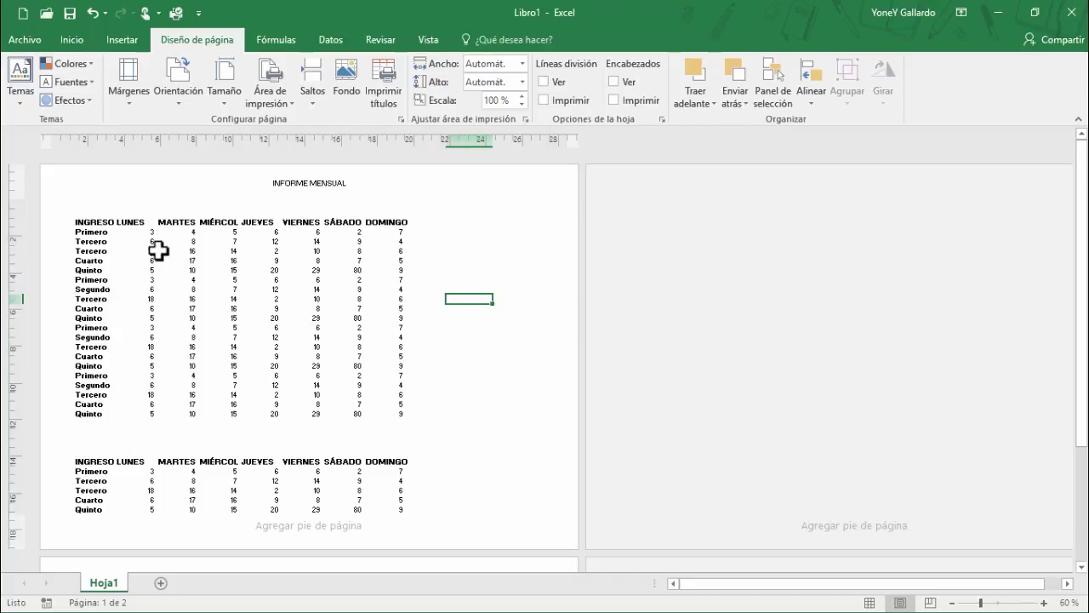
Step: Set the page orientation to Vertical and look over the resulting pages
left_click(182, 105)
left_click(202, 129)
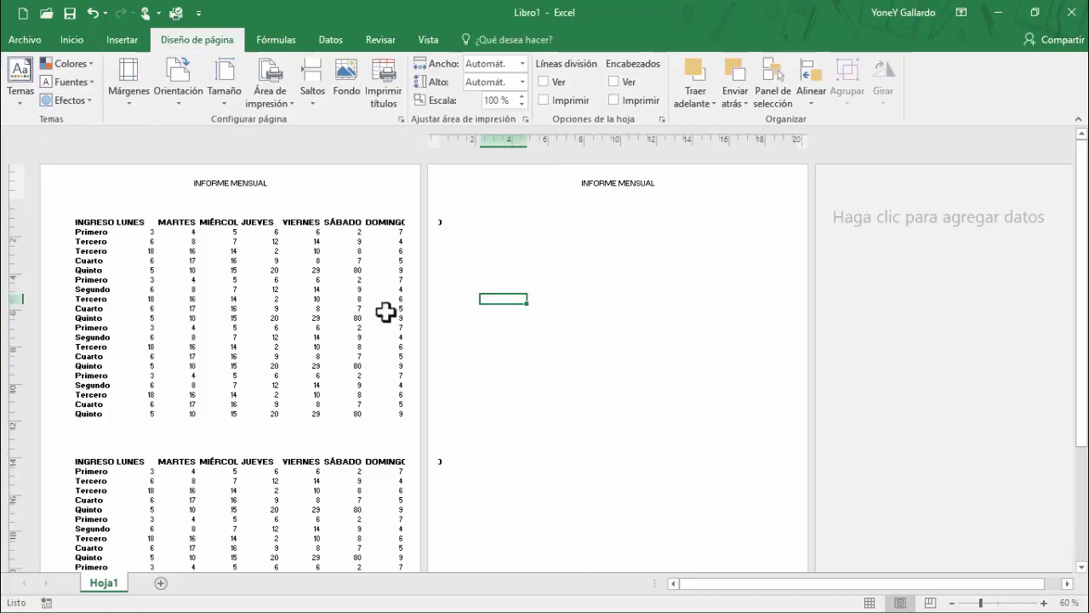
scroll(426, 332, "down", 5)
scroll(359, 360, "up", 6)
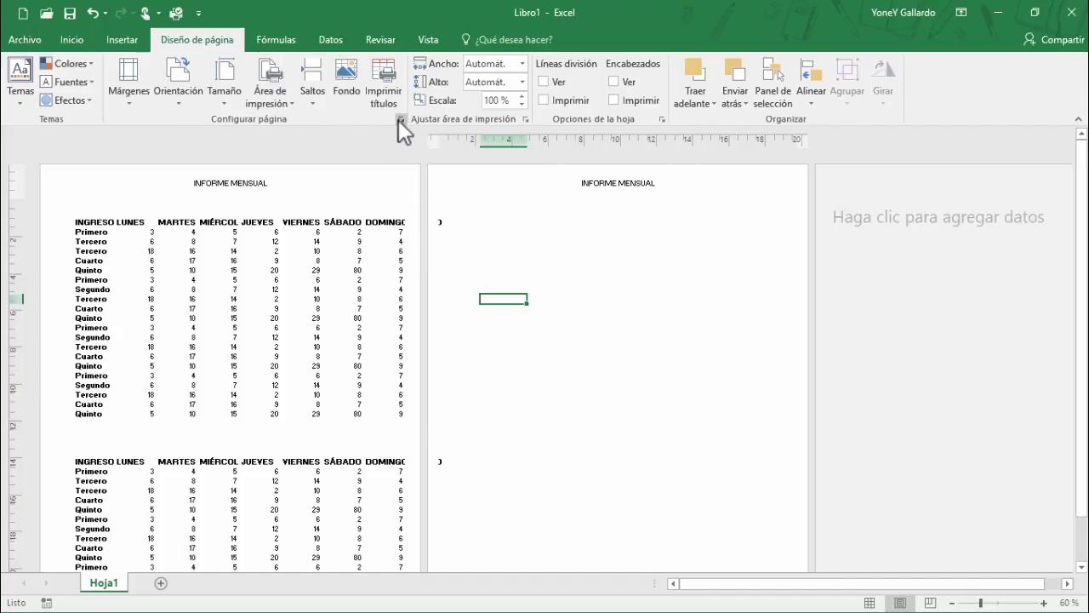
Step: Insert a page break at the empty first-column cell between the two income tables and check how the pages split
left_click(176, 443)
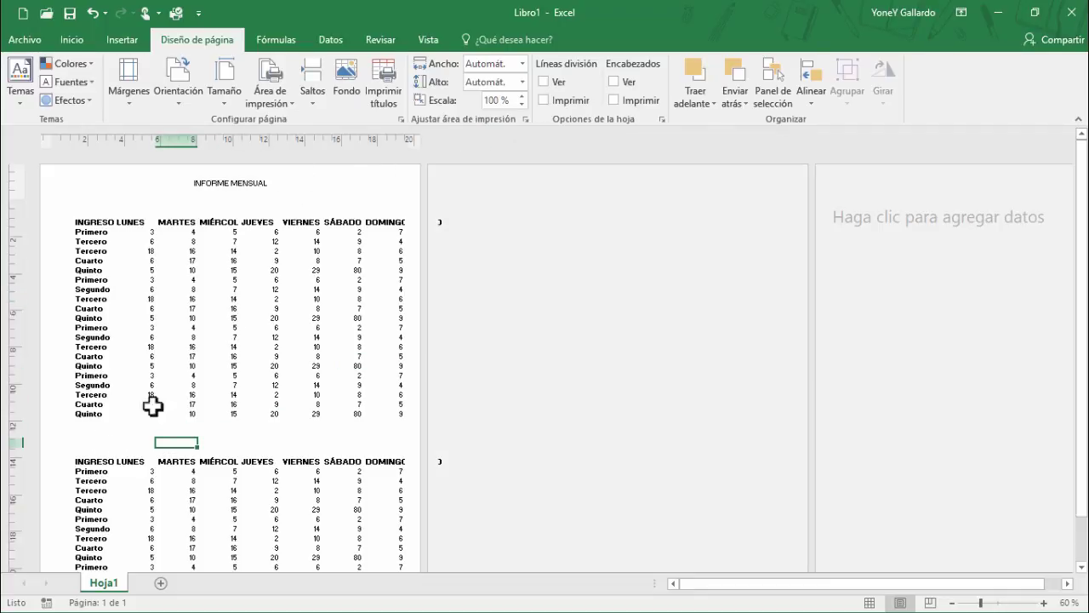
left_click(103, 441)
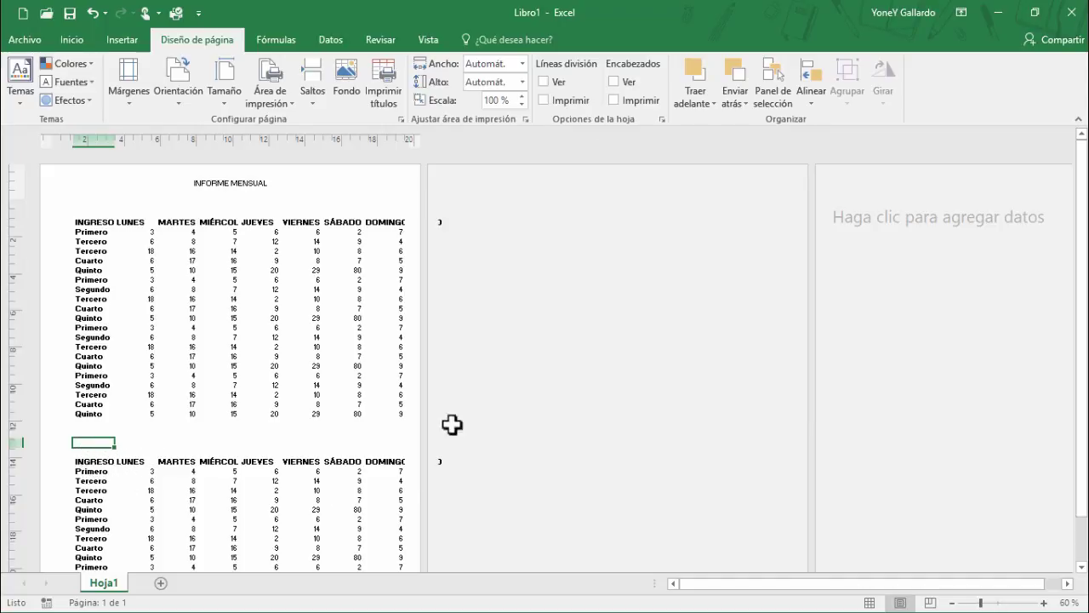
left_click(314, 95)
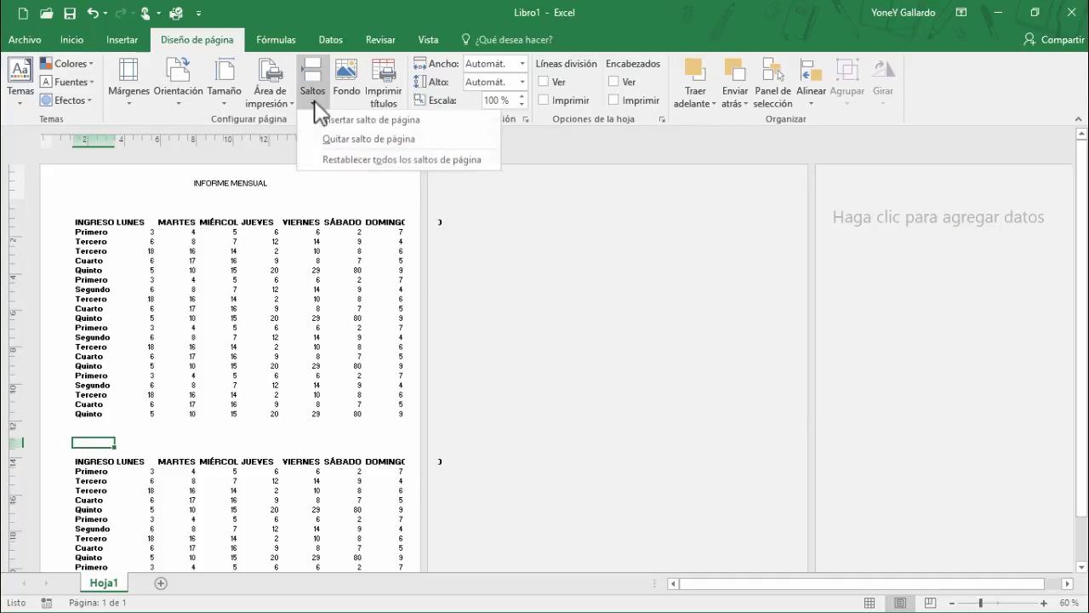
left_click(357, 121)
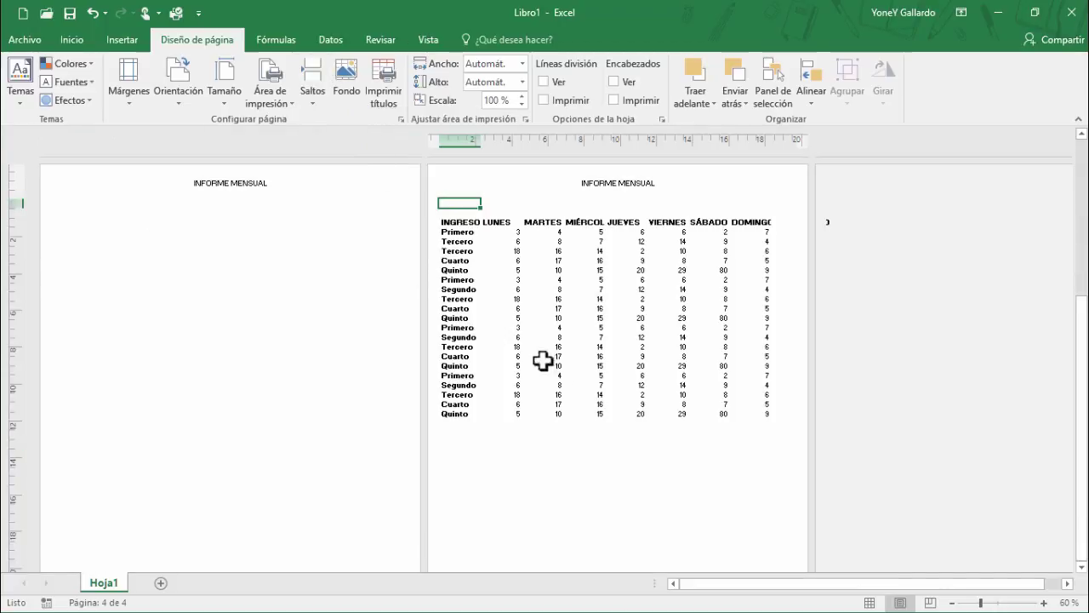
scroll(564, 372, "down", 3)
scroll(564, 372, "up", 3)
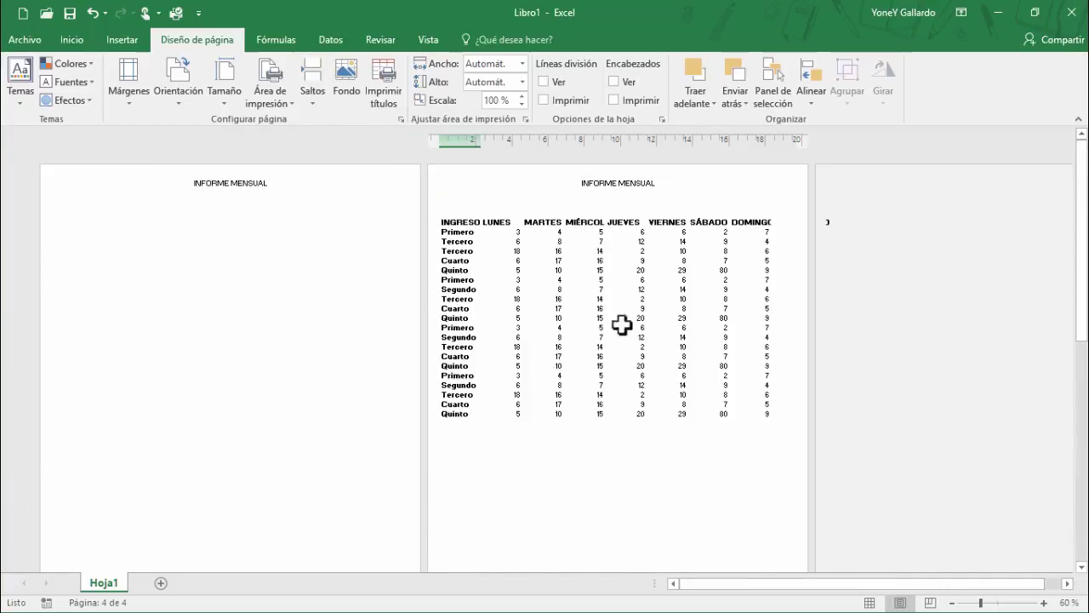
scroll(569, 358, "down", 3)
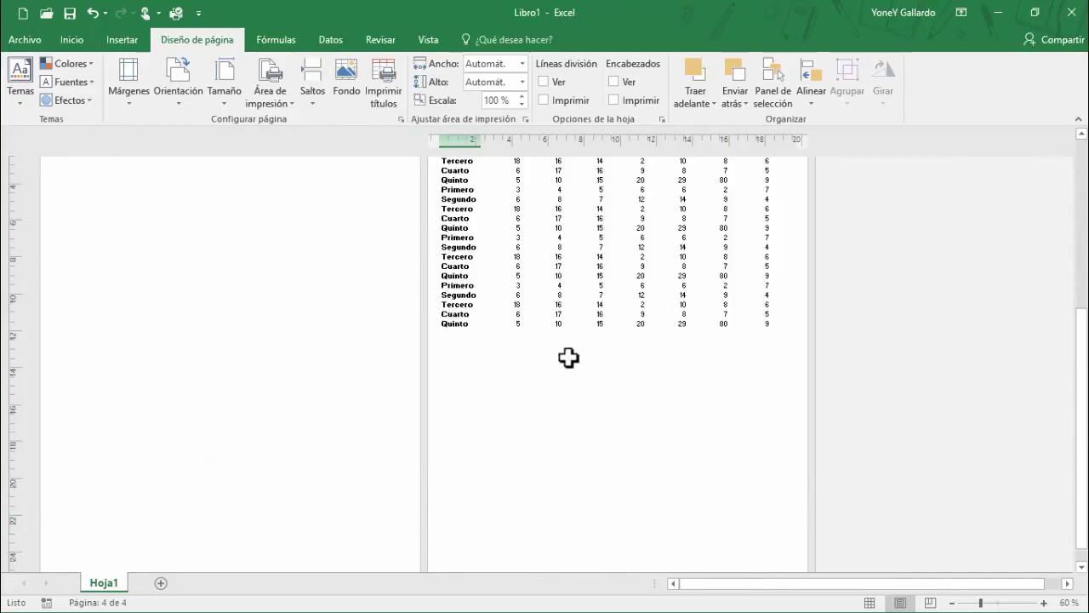
scroll(570, 358, "up", 3)
scroll(591, 285, "up", 5)
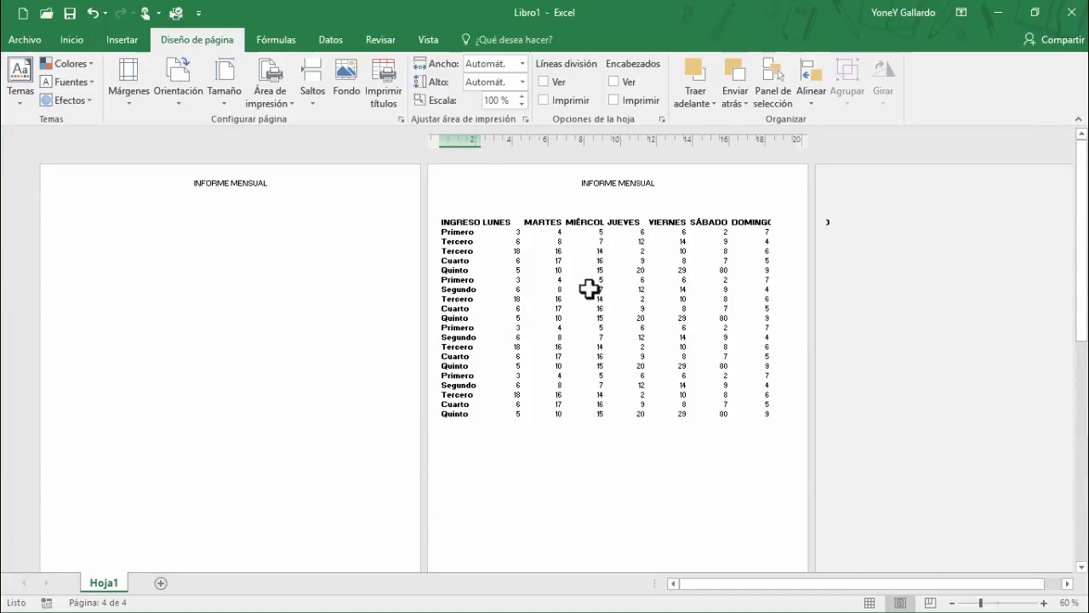
Step: Undo the page break and review the page break options with the cell just above the second table selected
key("ctrl+z")
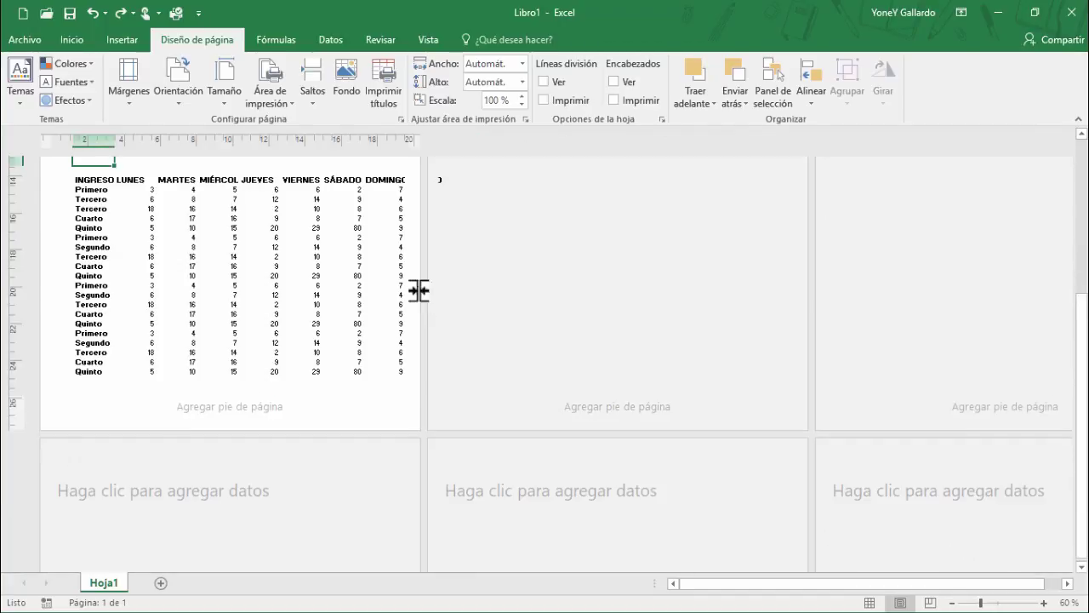
scroll(339, 362, "up", 6)
left_click(90, 453)
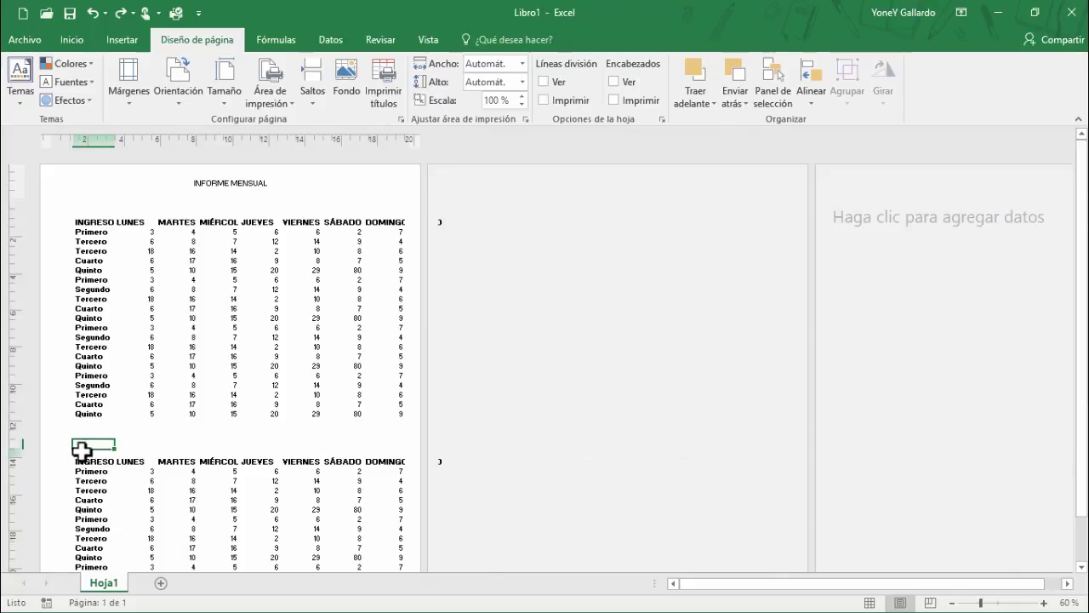
left_click(318, 101)
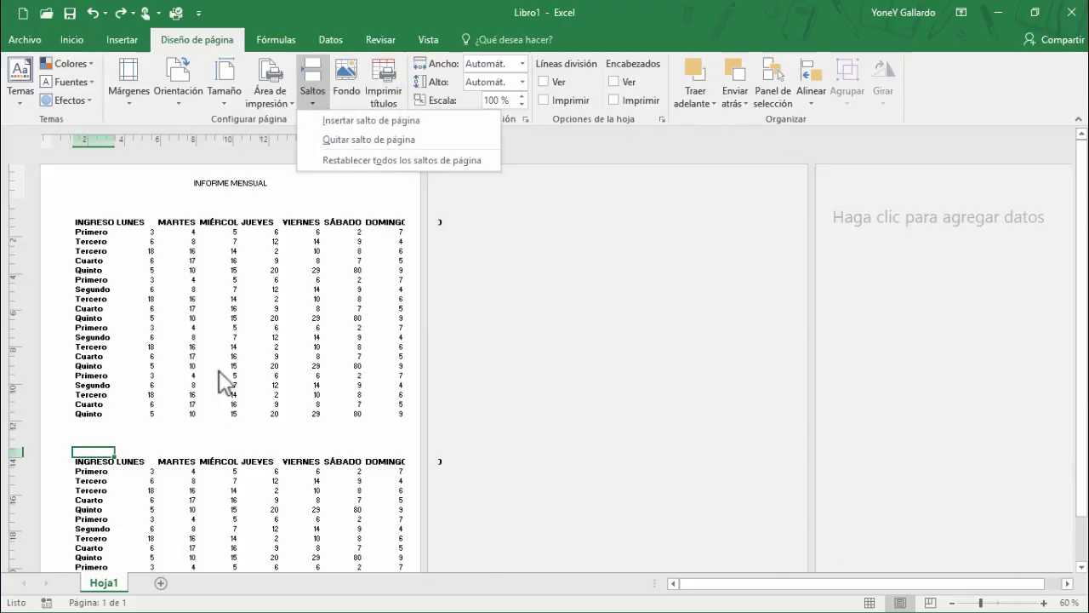
left_click(421, 4)
Step: Insert a1.jpg from the IMAGENES\GAMER folder on the MEDIA (E:) drive as the sheet background, working offline
left_click(352, 97)
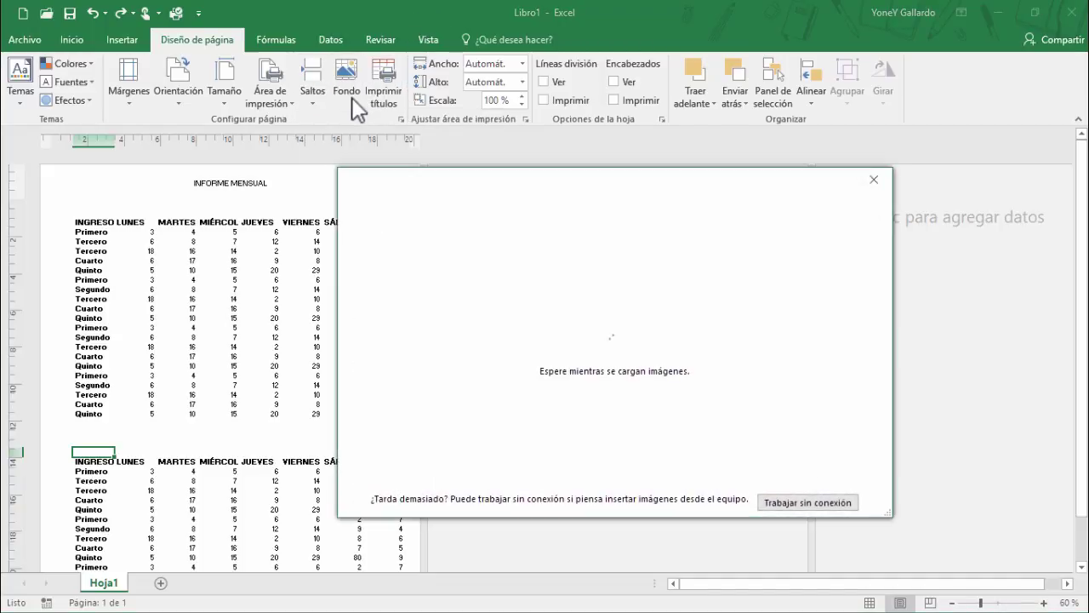
left_click(781, 503)
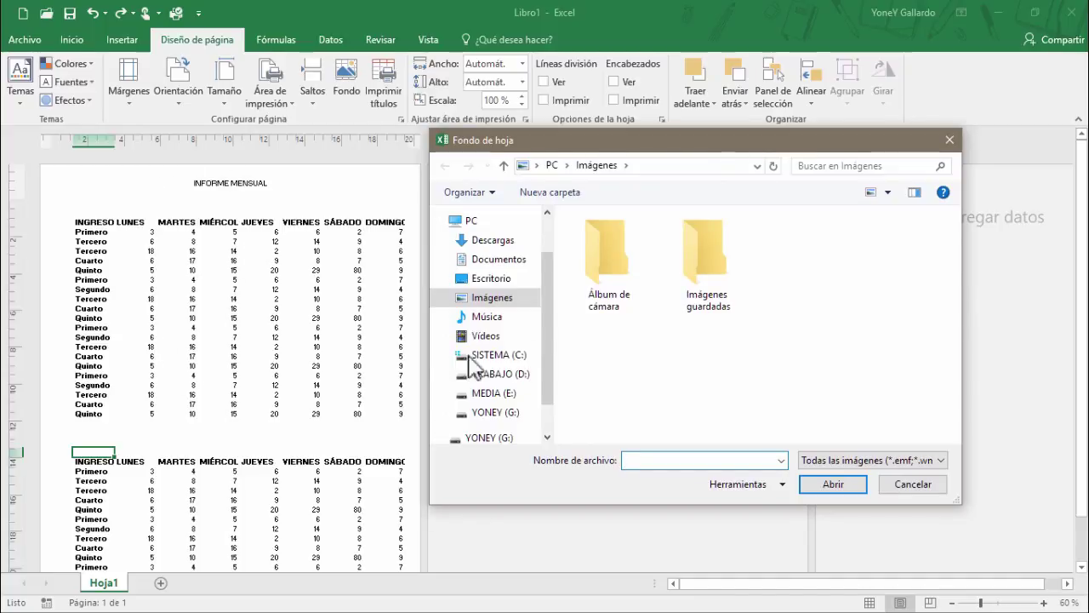
left_click(500, 393)
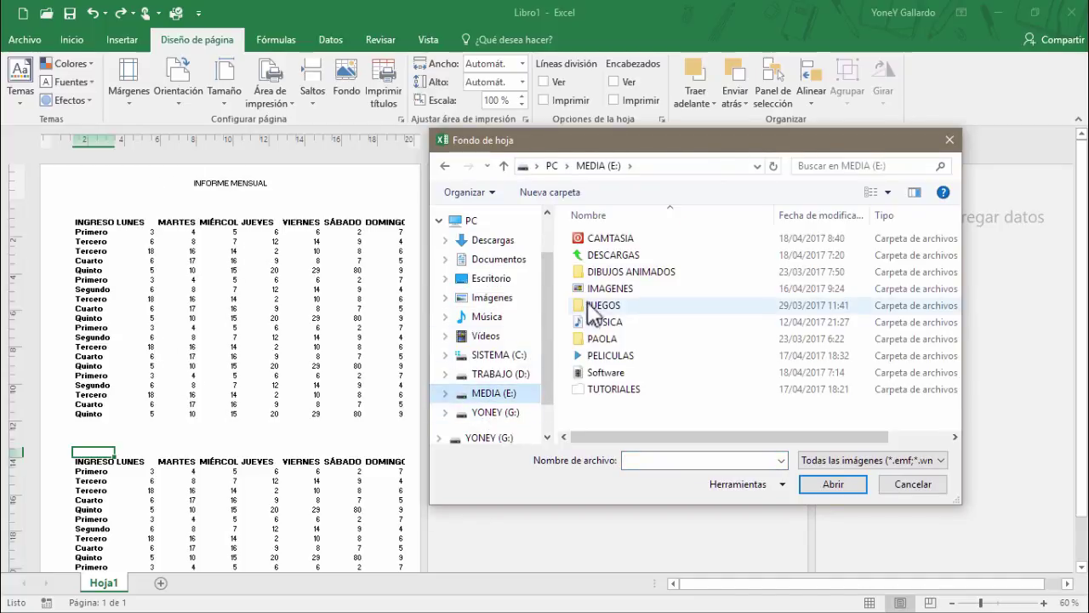
double_click(598, 289)
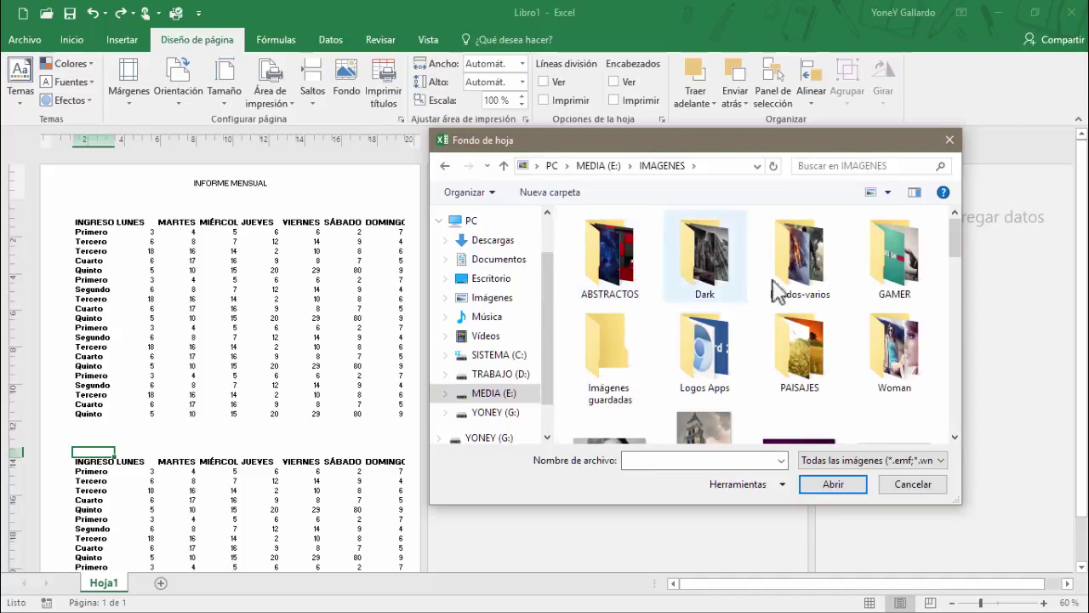
double_click(891, 257)
left_click(810, 256)
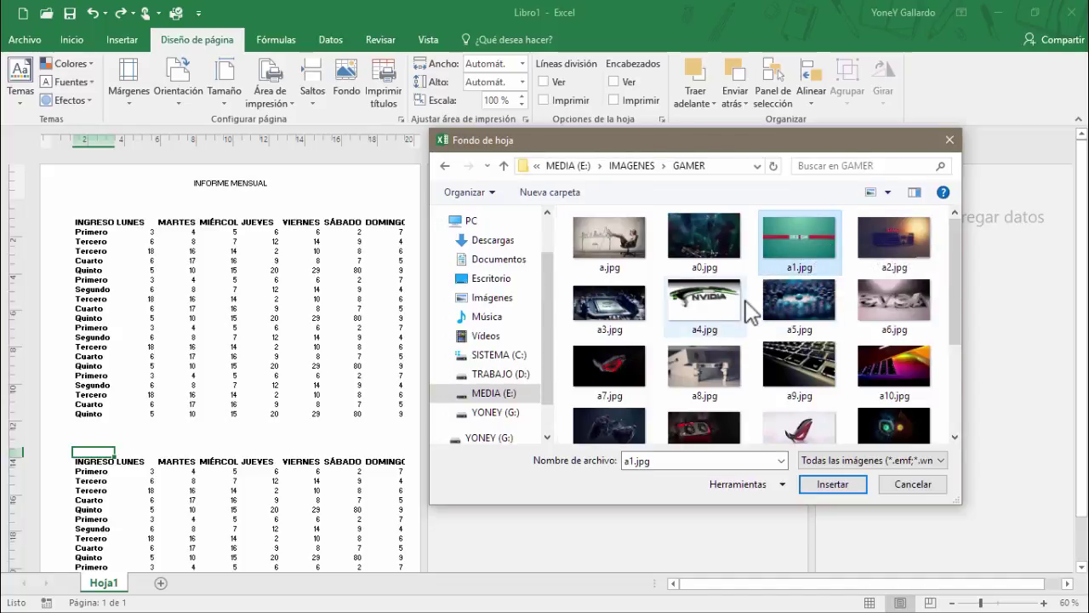
scroll(749, 311, "down", 2)
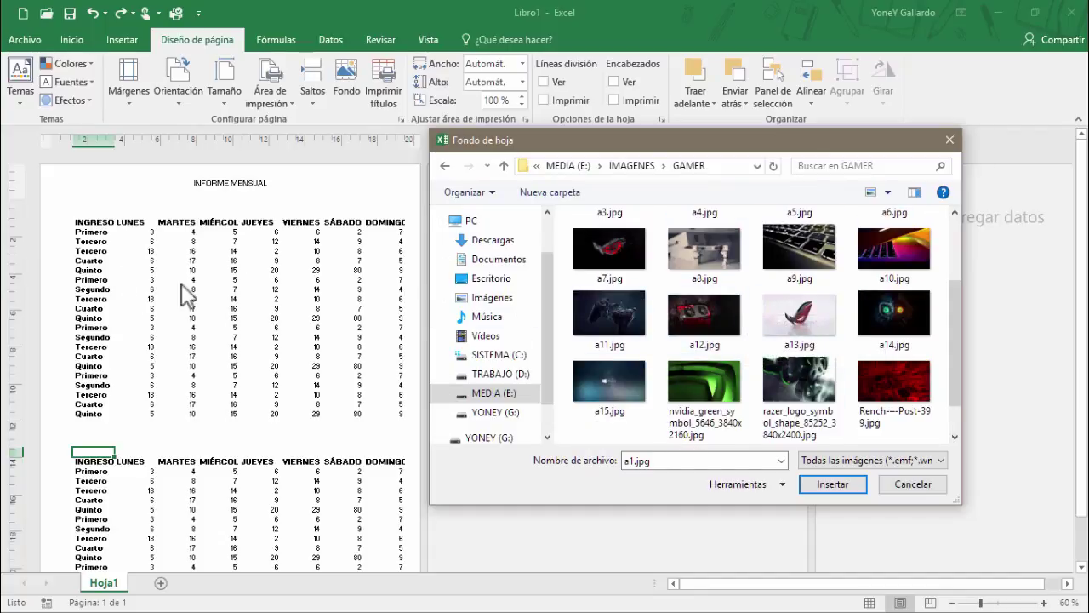
scroll(766, 337, "down", 2)
scroll(799, 344, "up", 4)
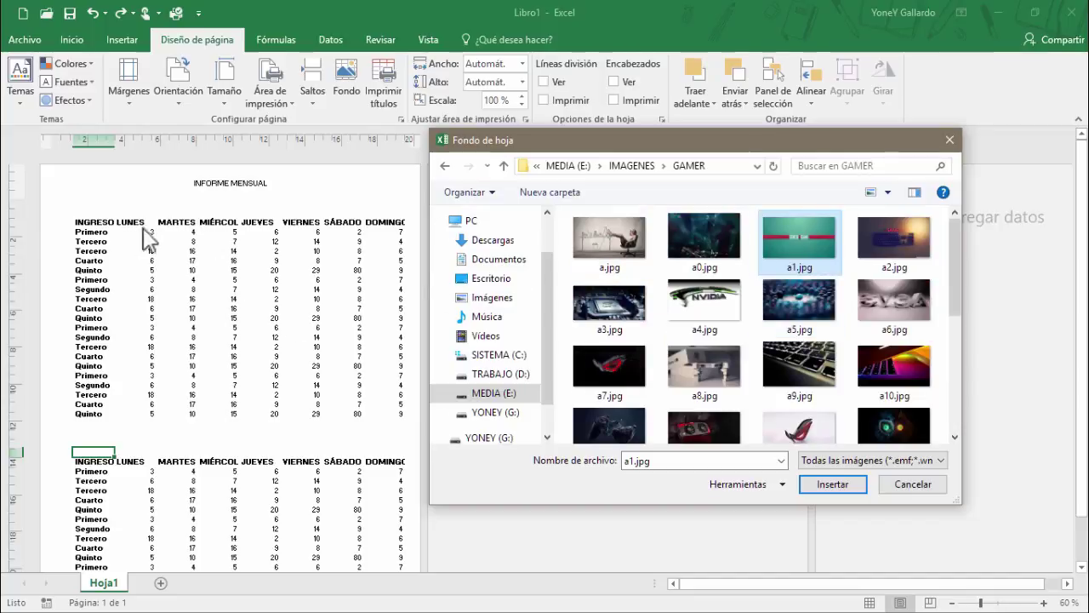
left_click(826, 482)
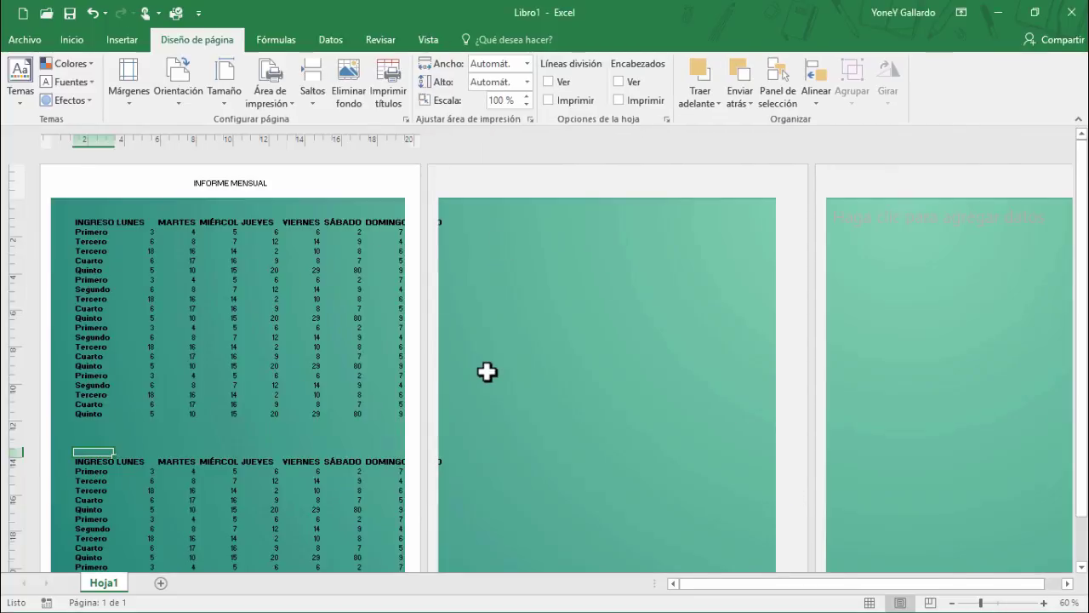
Step: Look over the pages with the background image and undo the sheet background
scroll(487, 372, "down", 6)
scroll(636, 439, "up", 6)
key("ctrl+z")
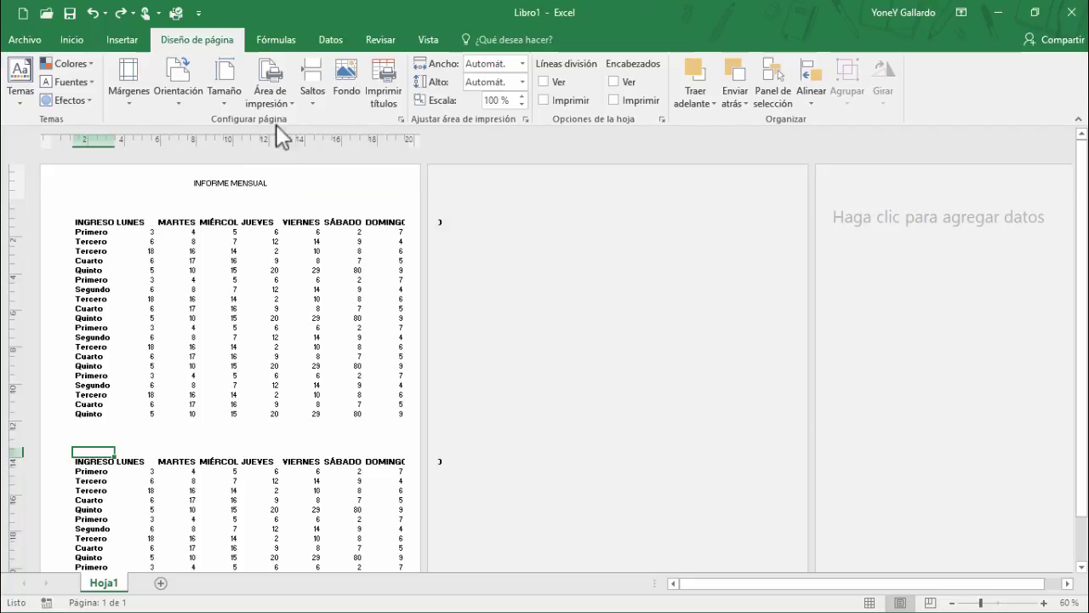
Step: Open the page setup settings and set the paper size to Carta
left_click(401, 119)
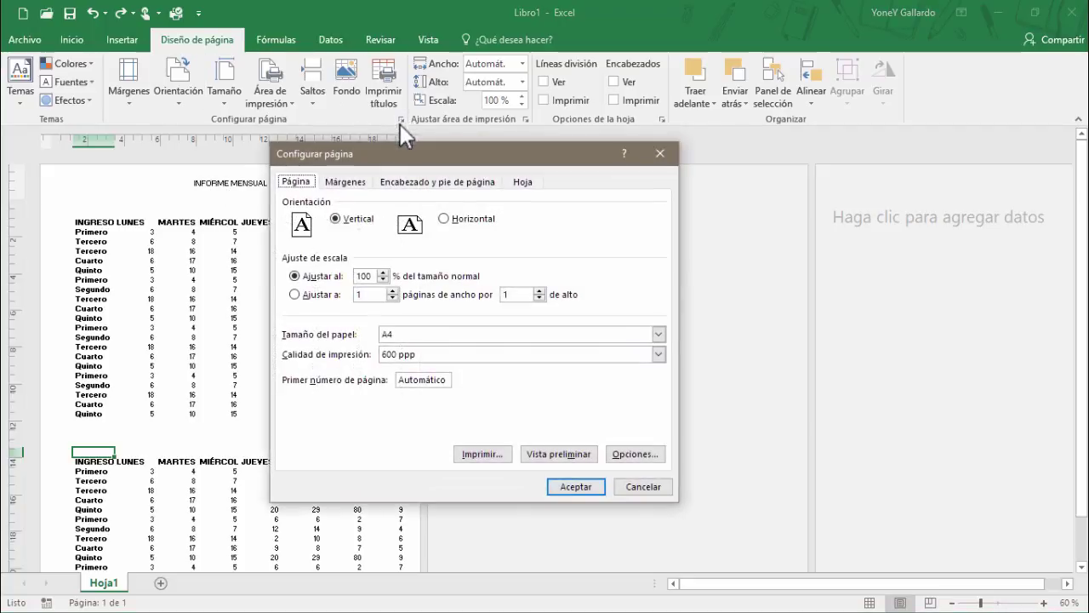
left_click_drag(401, 150, 635, 147)
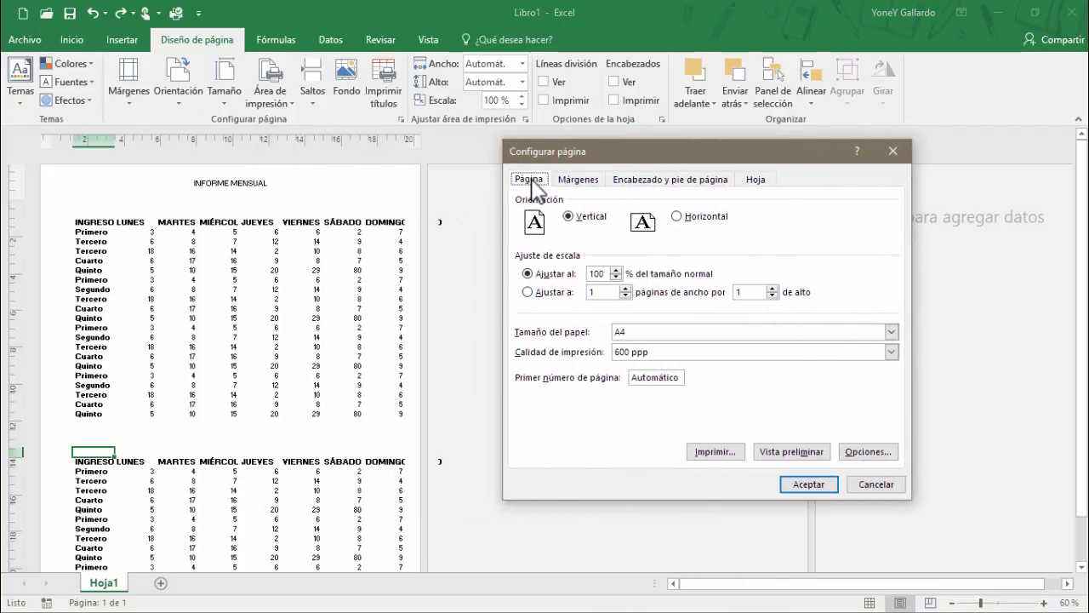
left_click_drag(564, 145, 526, 159)
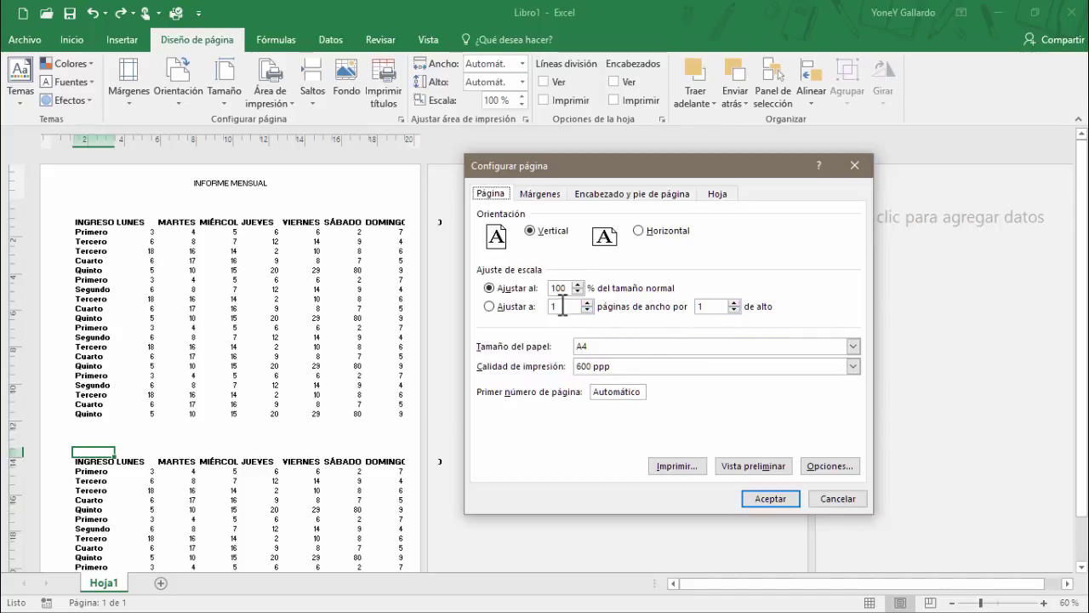
left_click(854, 346)
scroll(630, 390, "up", 2)
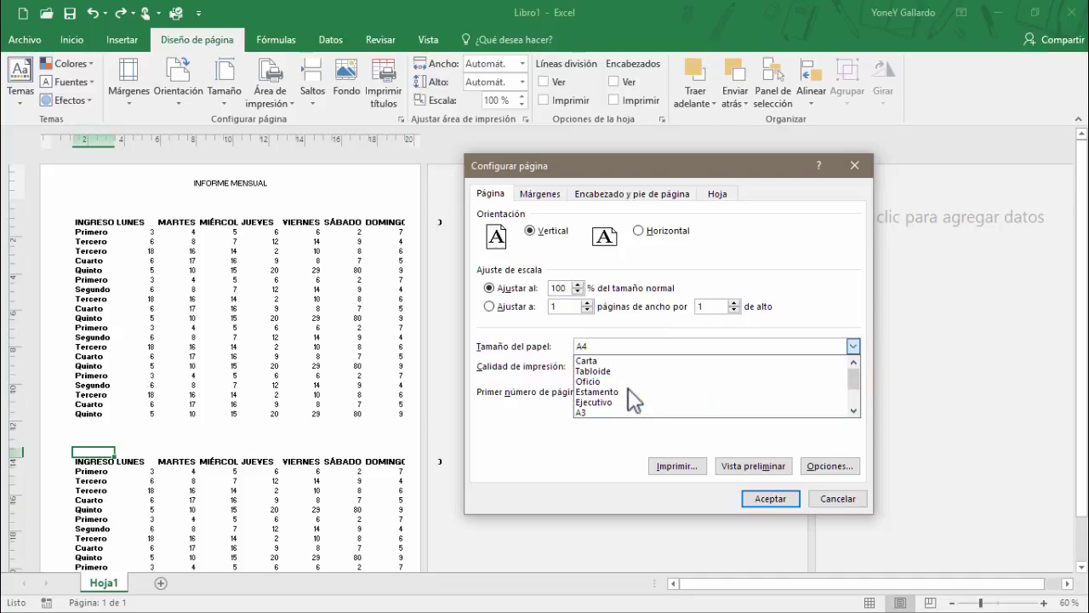
left_click(606, 360)
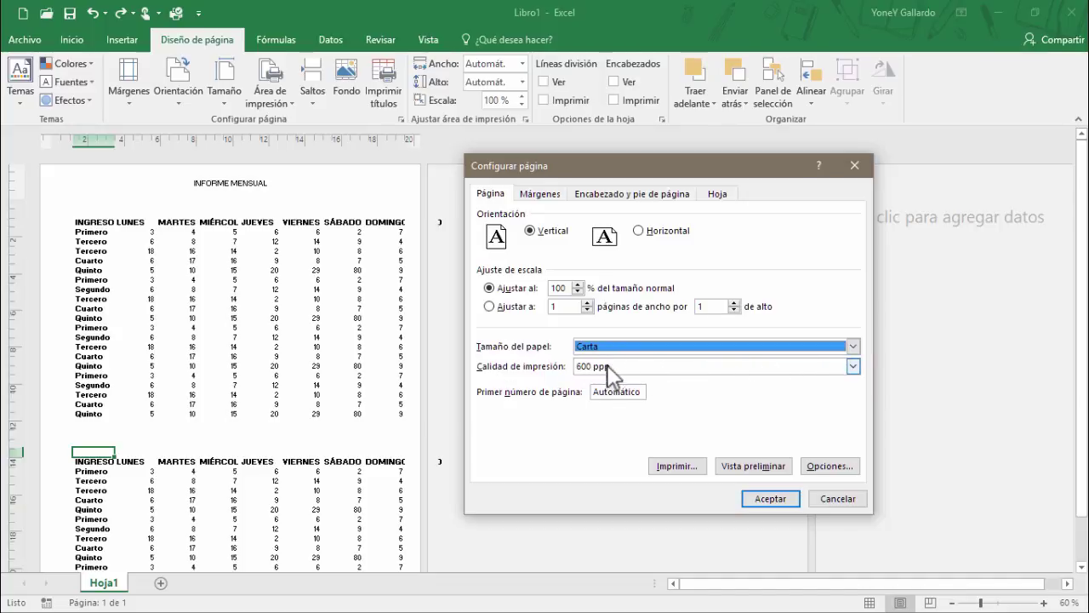
Step: Choose 600 ppp as the print quality and review the first page number setting, leaving it on Automático
left_click(852, 363)
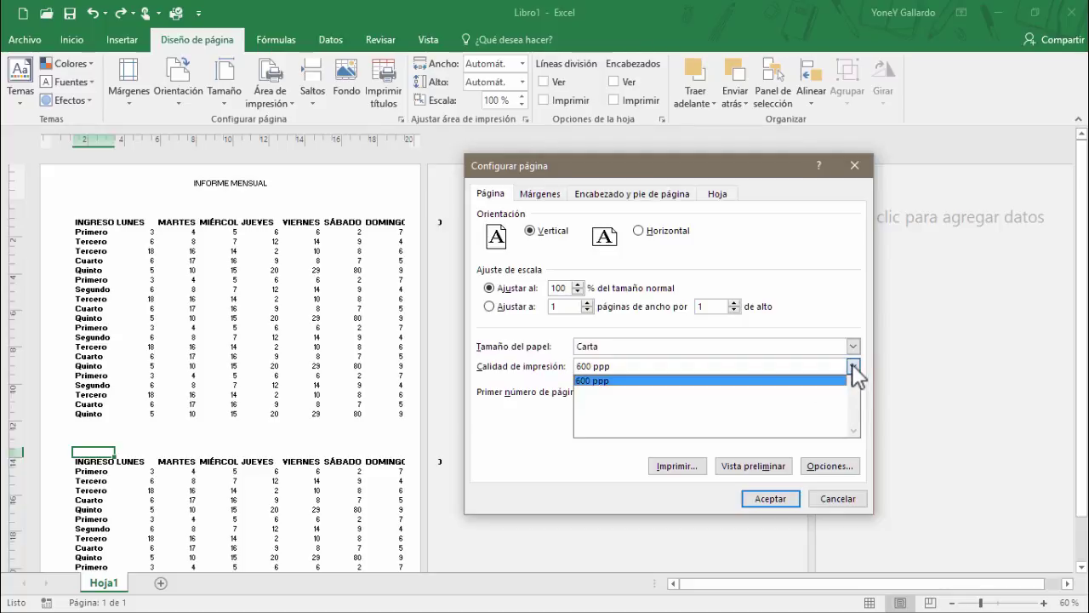
left_click(804, 376)
left_click(587, 368)
left_click(594, 380)
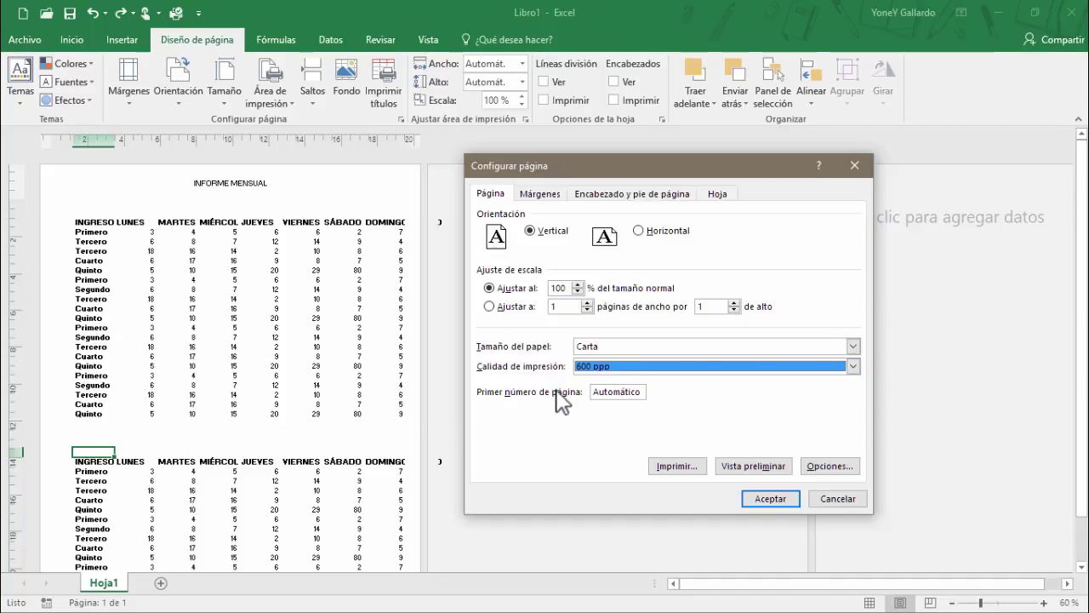
left_click(626, 391)
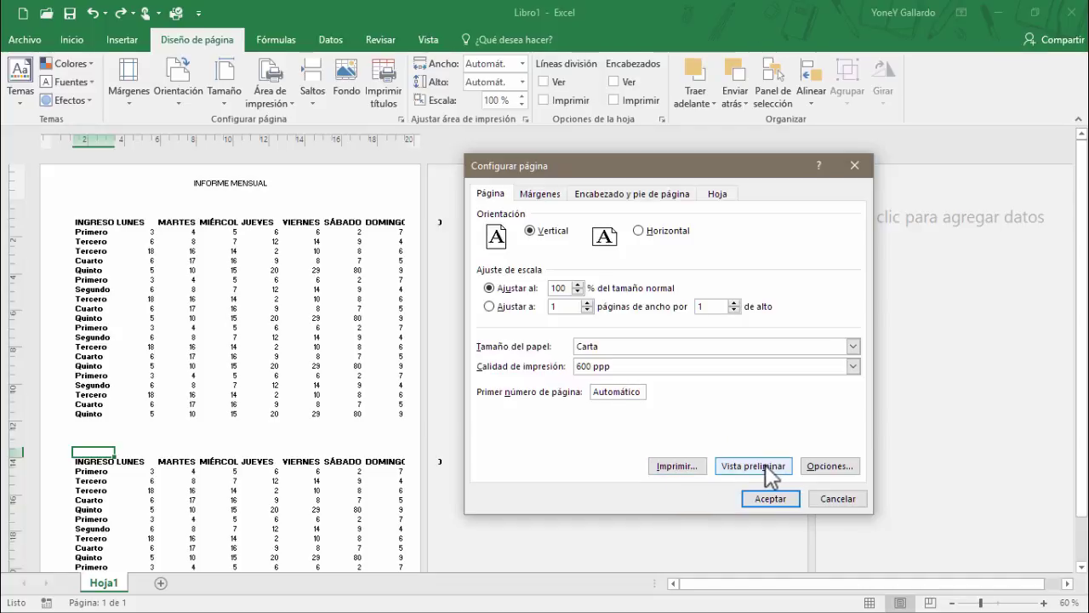
Step: Set the left margin to 0,5 and centre the content horizontally on the page
left_click(549, 201)
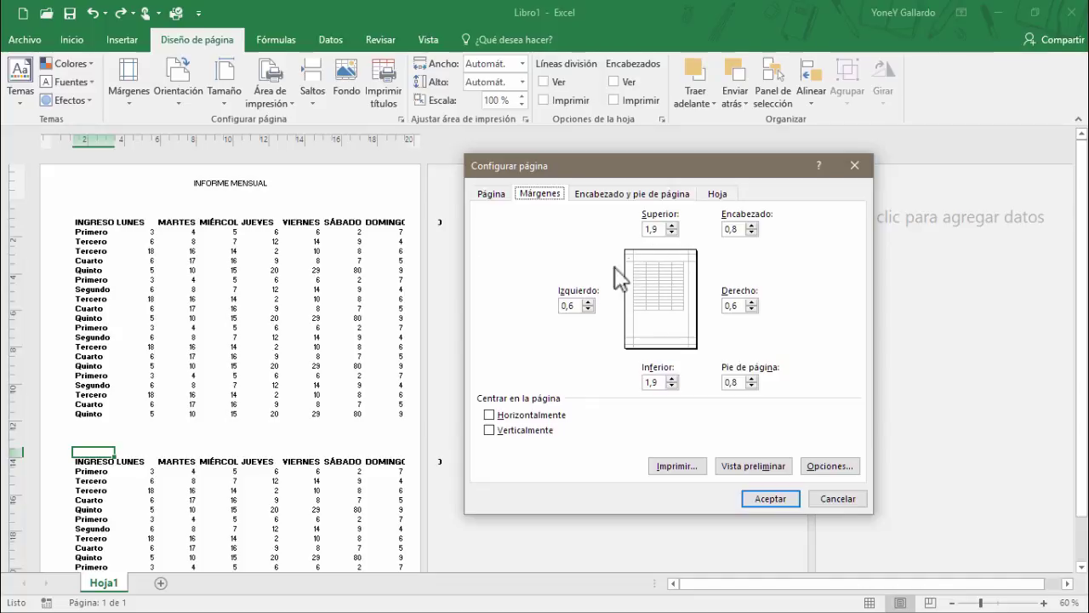
left_click(587, 309)
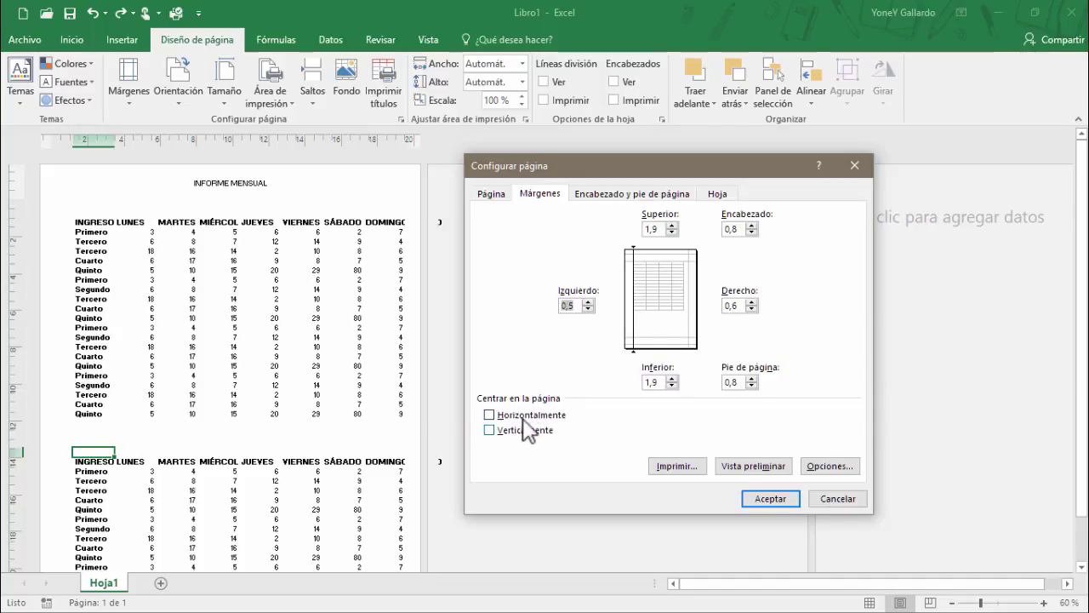
left_click(490, 416)
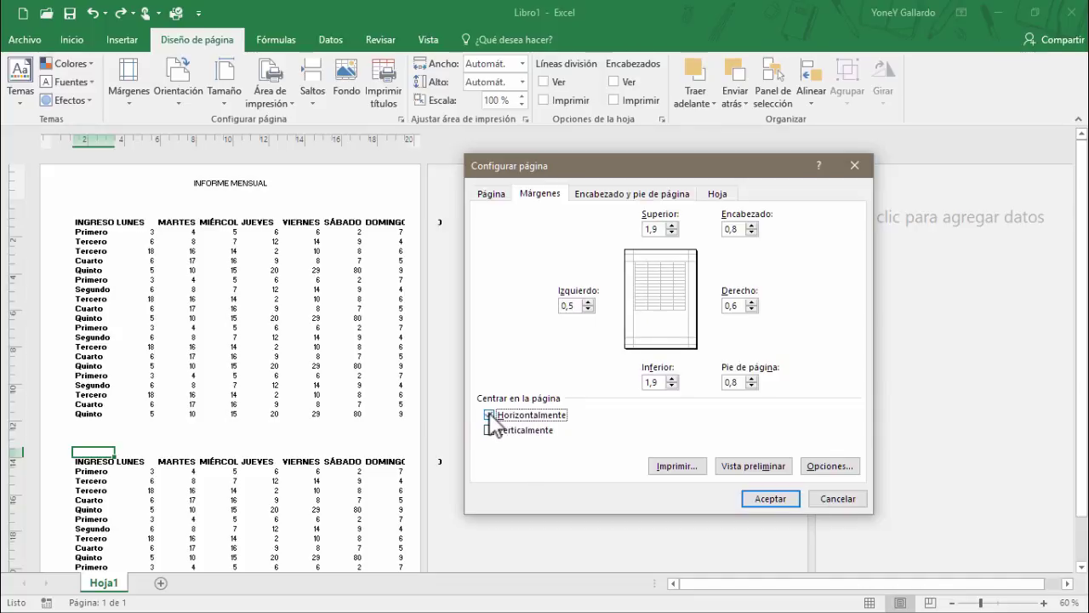
Step: Review the header, footer and sheet print options, keep the footer as (ninguno), and apply the page setup
left_click(622, 195)
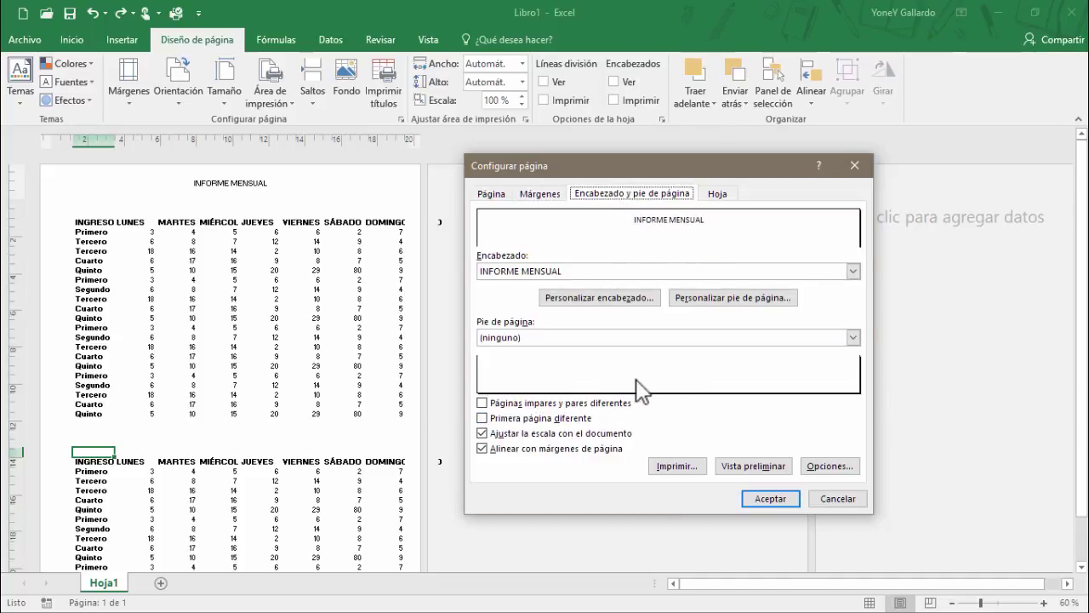
left_click(853, 338)
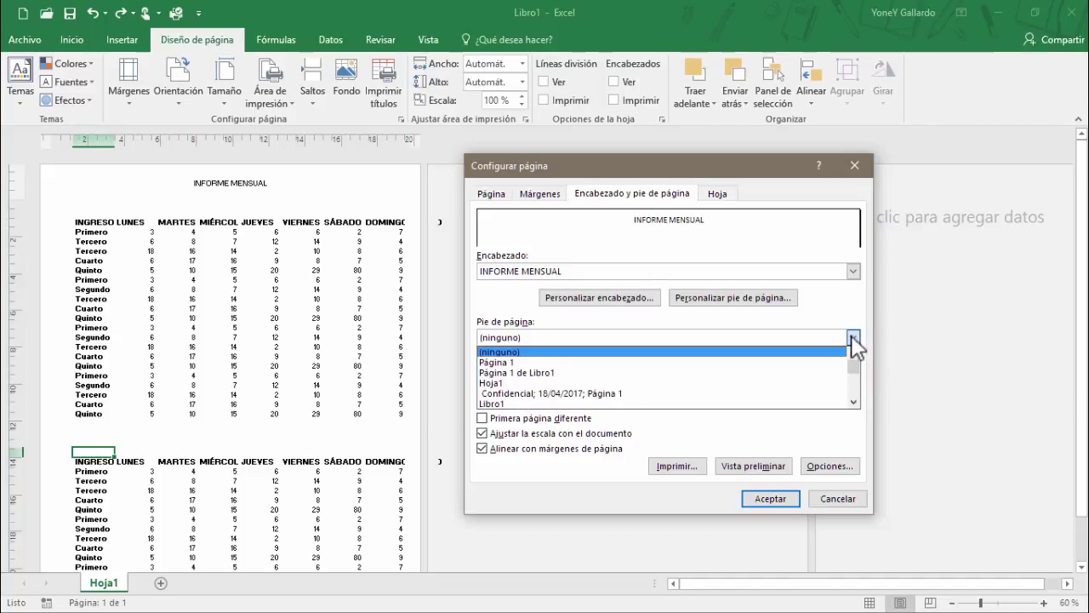
left_click(495, 310)
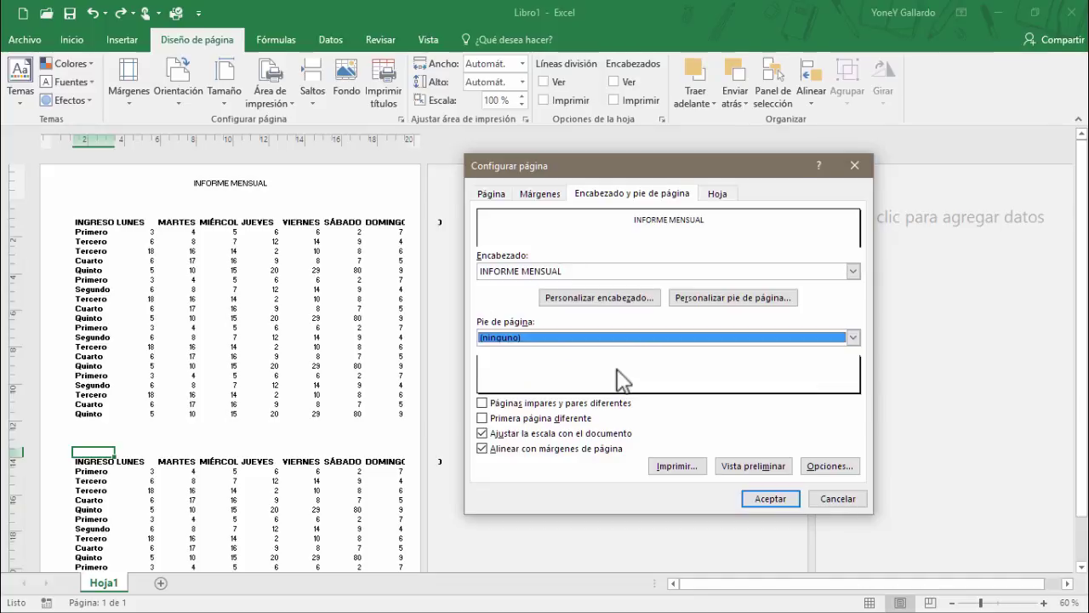
left_click(717, 192)
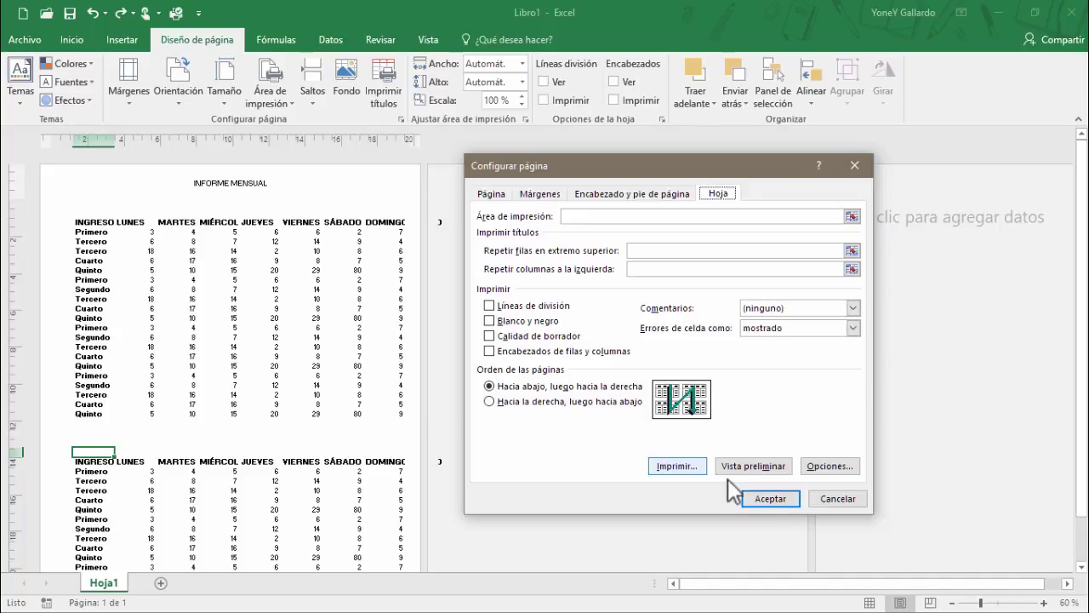
left_click(654, 467)
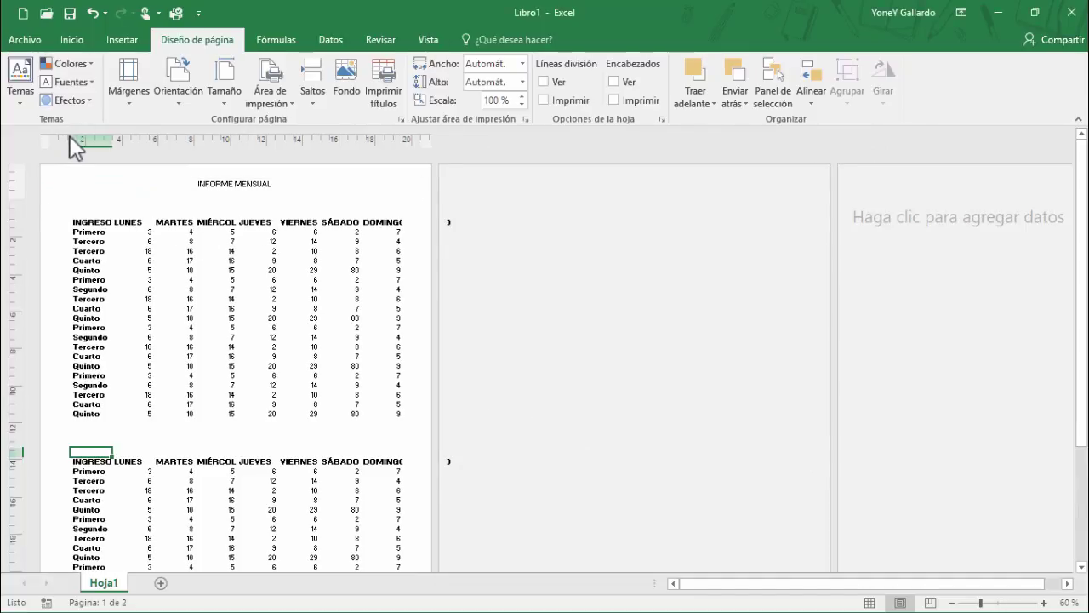
Step: Narrow the left page margin slightly using the ruler and check how the table fits the page
left_click(83, 221)
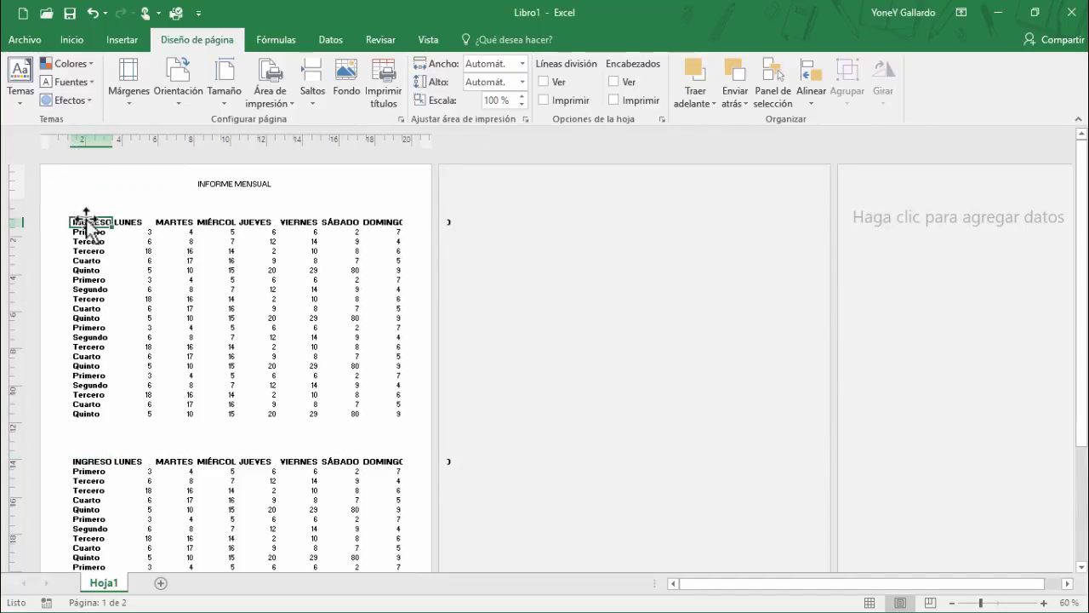
left_click_drag(44, 139, 34, 139)
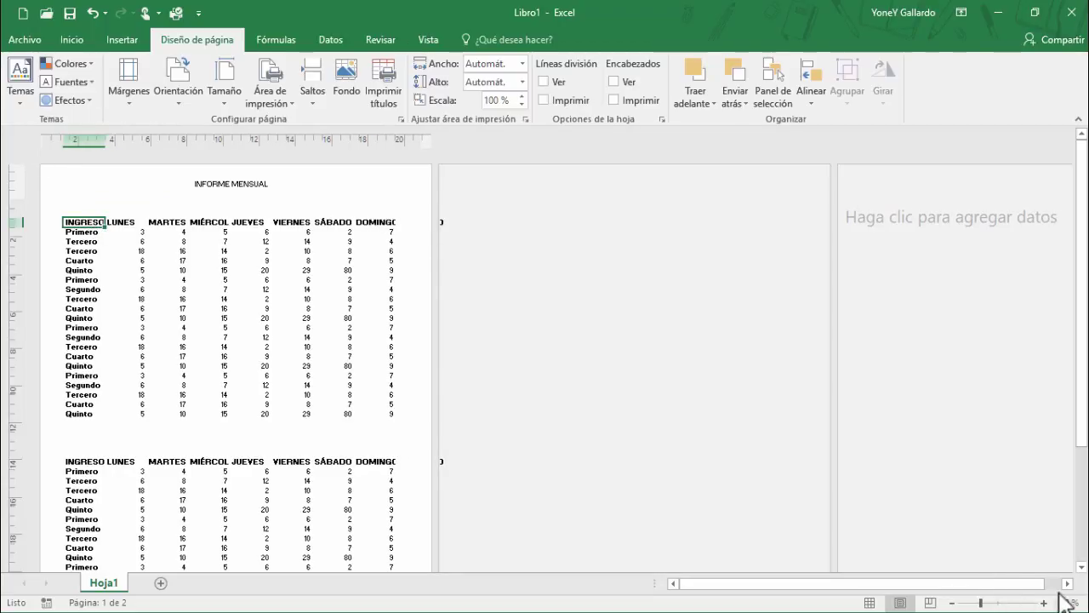
left_click(1044, 602)
left_click(1044, 603)
left_click(1044, 603)
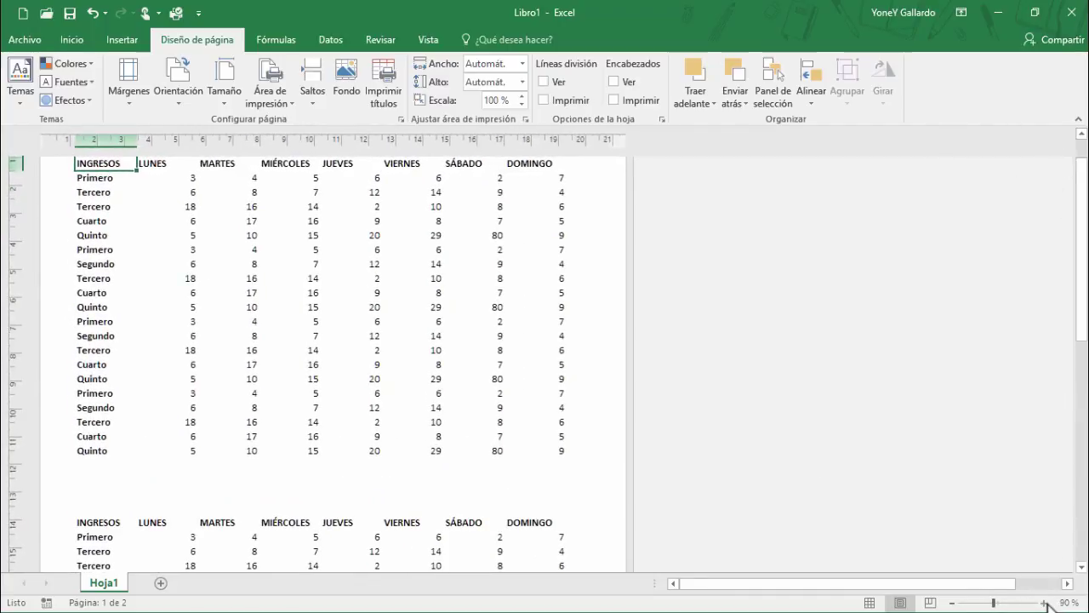
left_click(1044, 602)
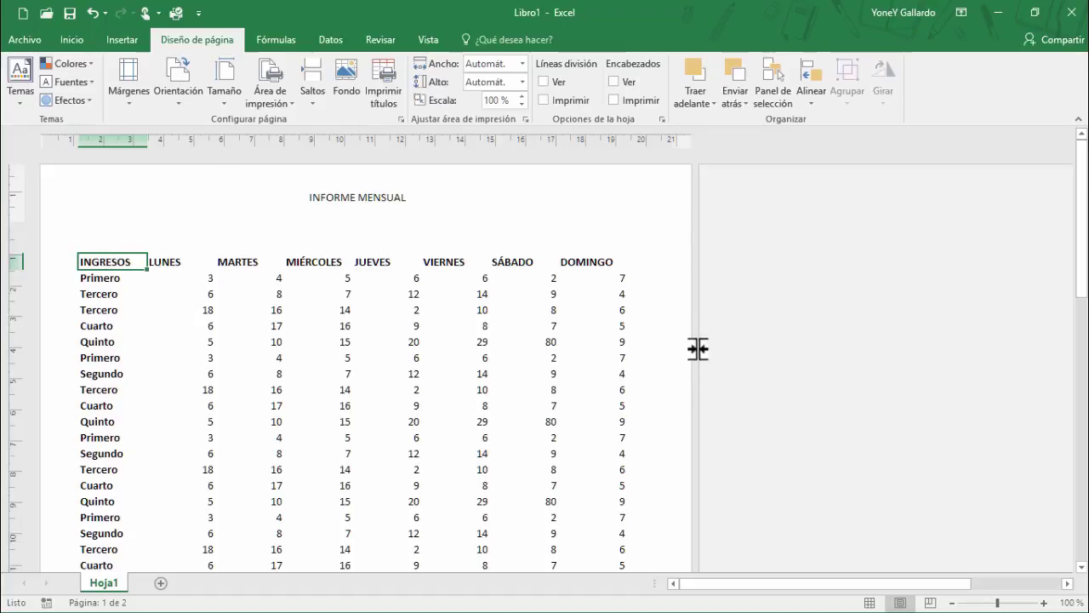
left_click(953, 603)
left_click(953, 602)
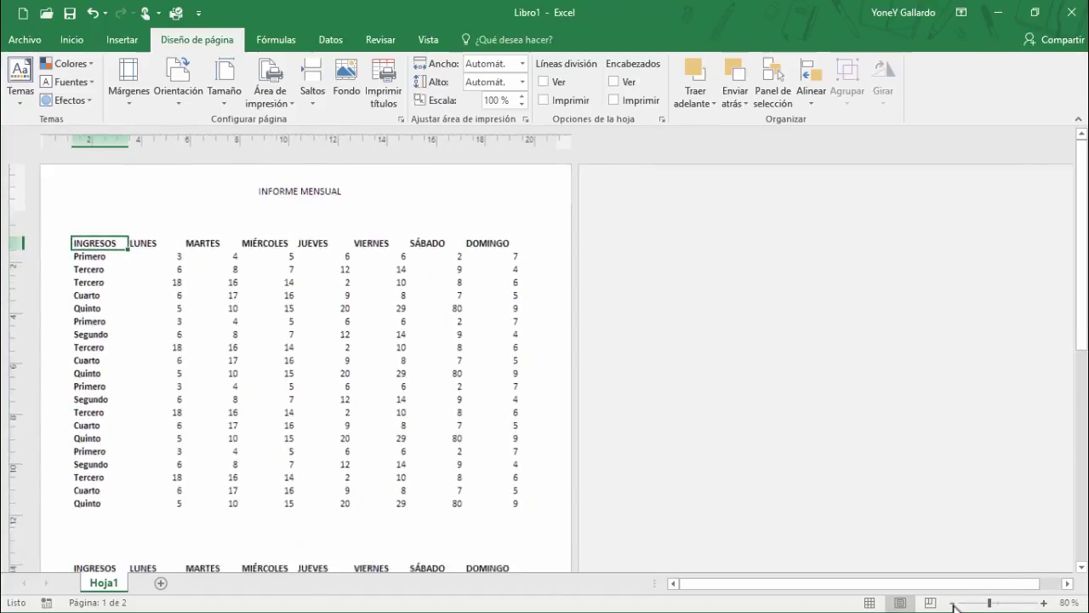
left_click(952, 603)
left_click(952, 602)
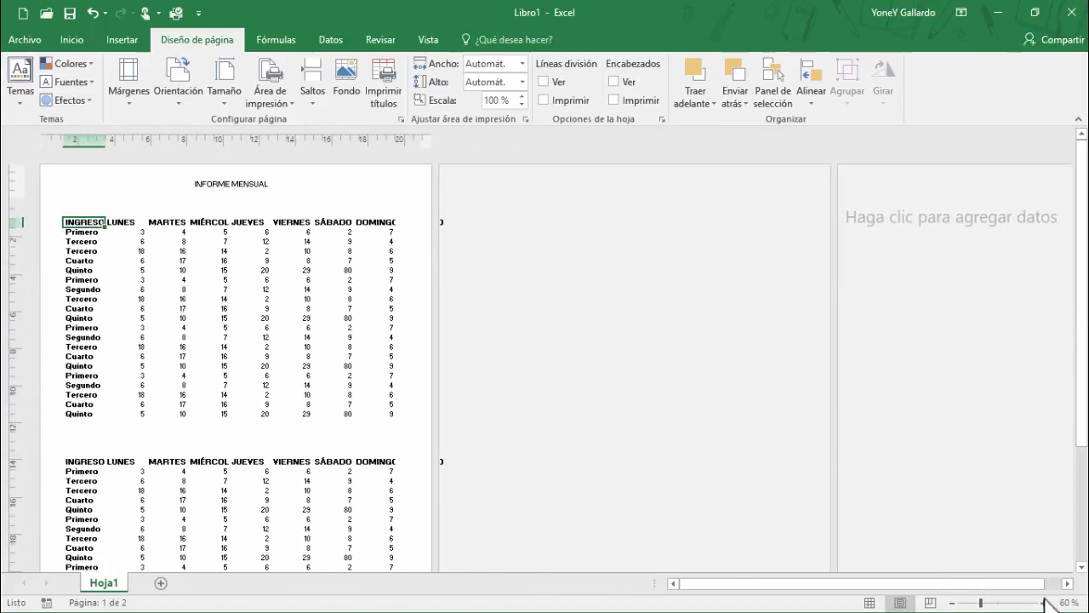
Step: Widen the left page margin slightly using the ruler
left_click(1044, 603)
left_click(1044, 603)
left_click(1045, 602)
left_click(1044, 603)
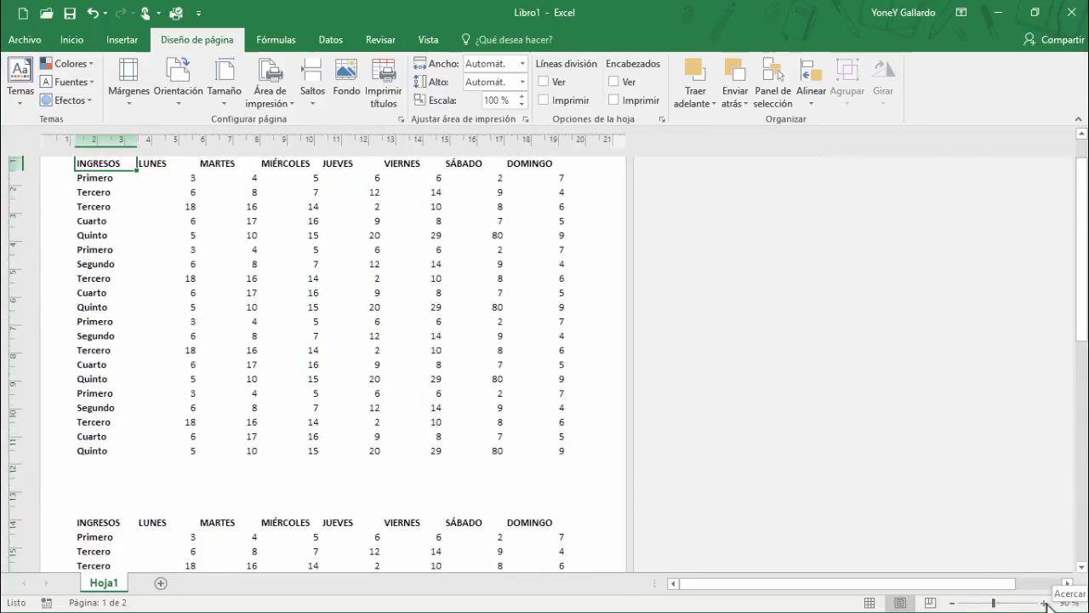
scroll(394, 343, "up", 2)
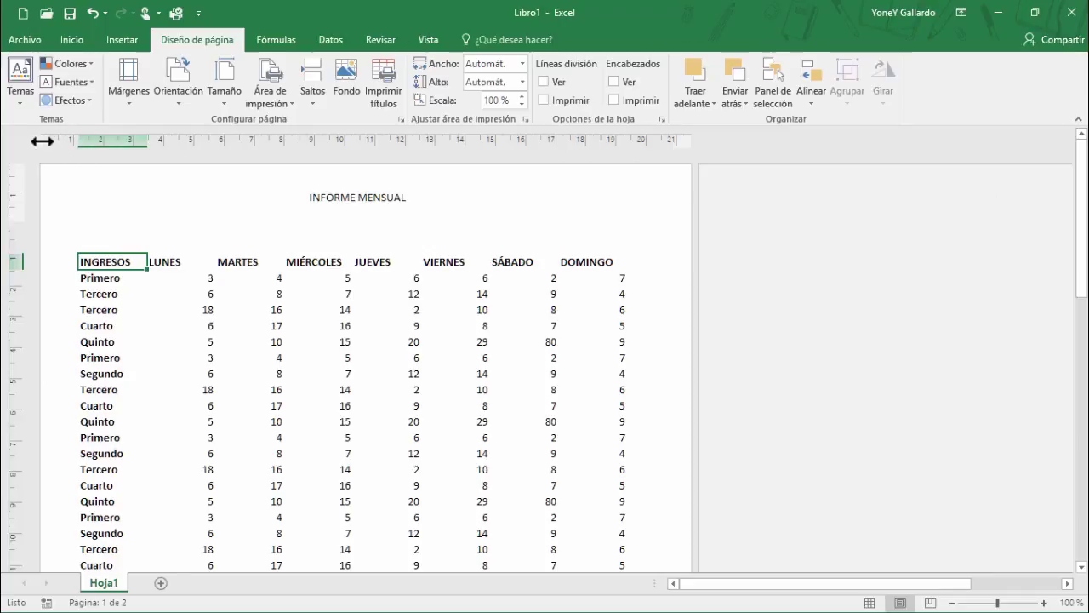
left_click_drag(40, 141, 52, 144)
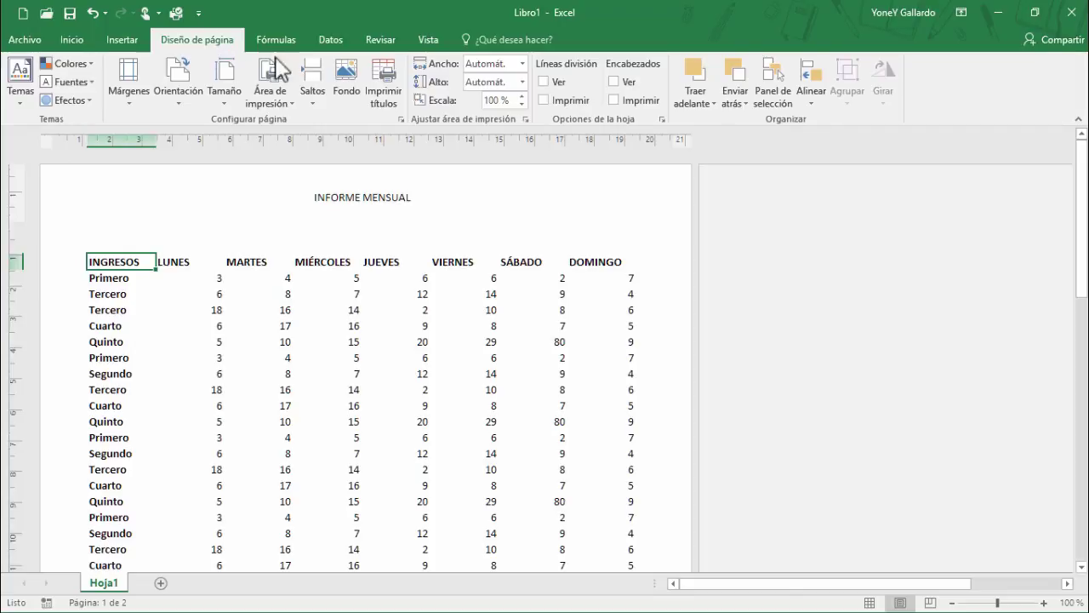
Step: Keep the print width at Automát. and toggle the viewing and printing of gridlines on and off
left_click(522, 63)
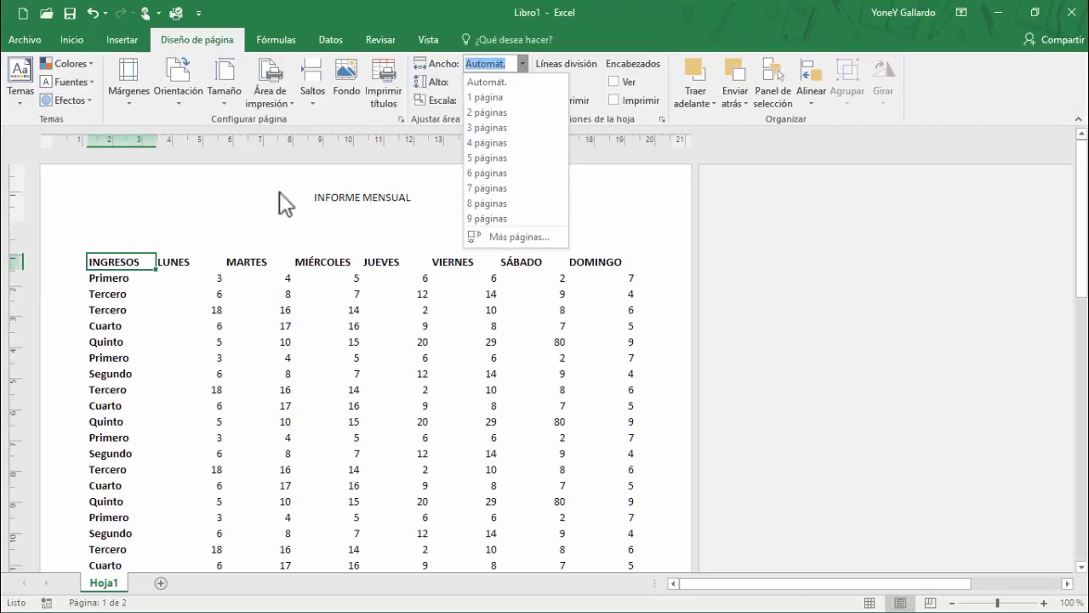
left_click(510, 81)
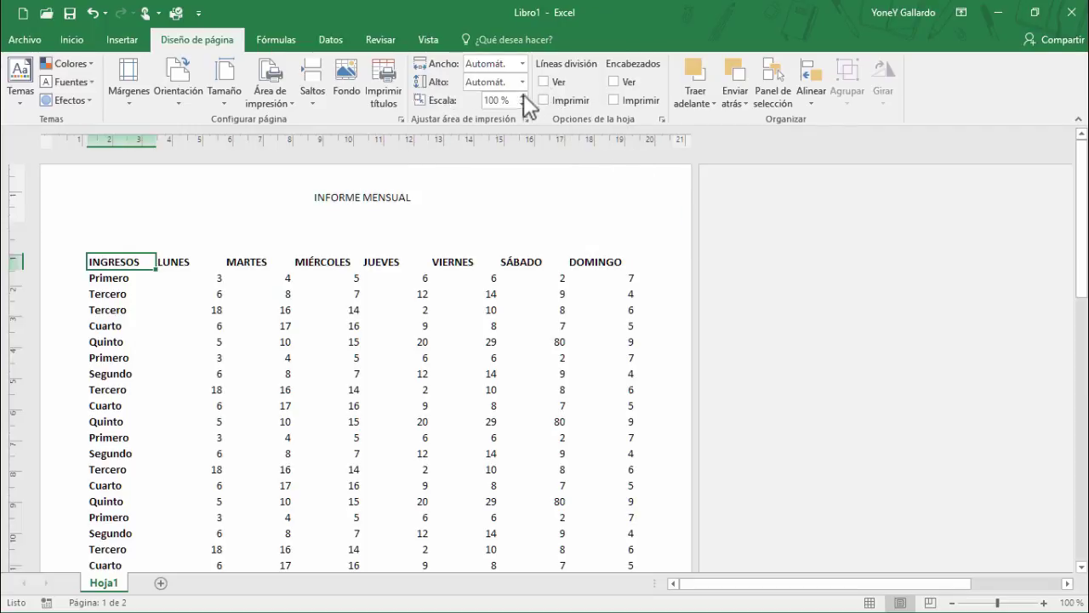
left_click(543, 83)
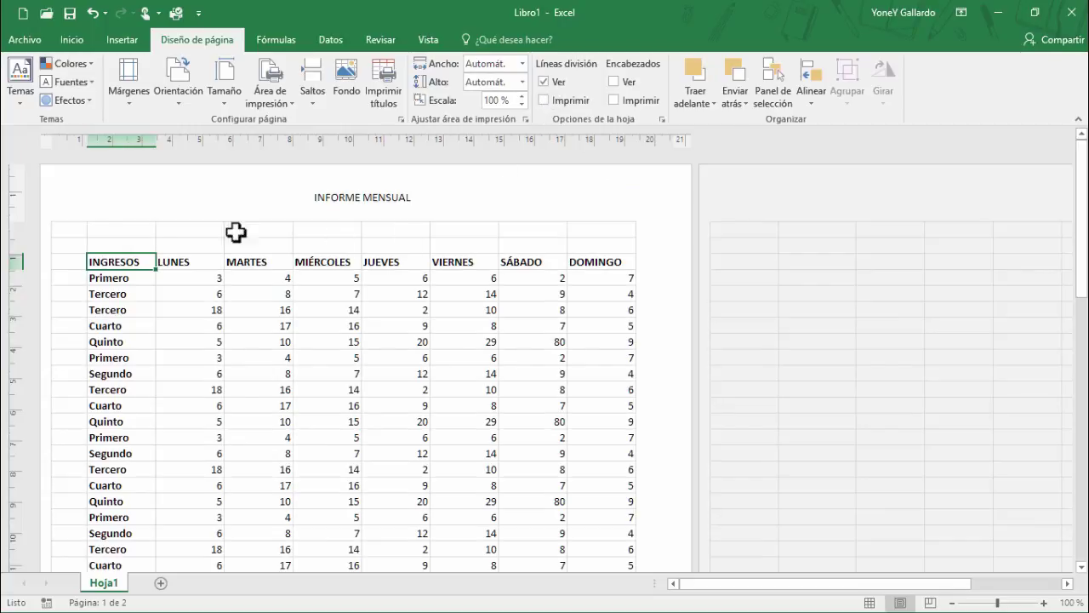
left_click(543, 83)
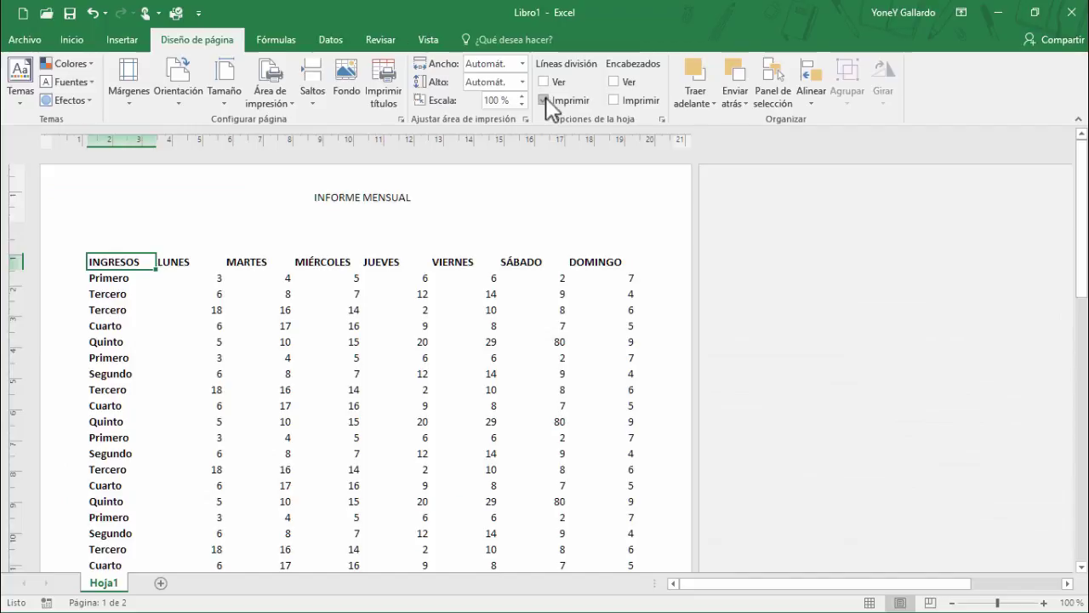
left_click(544, 99)
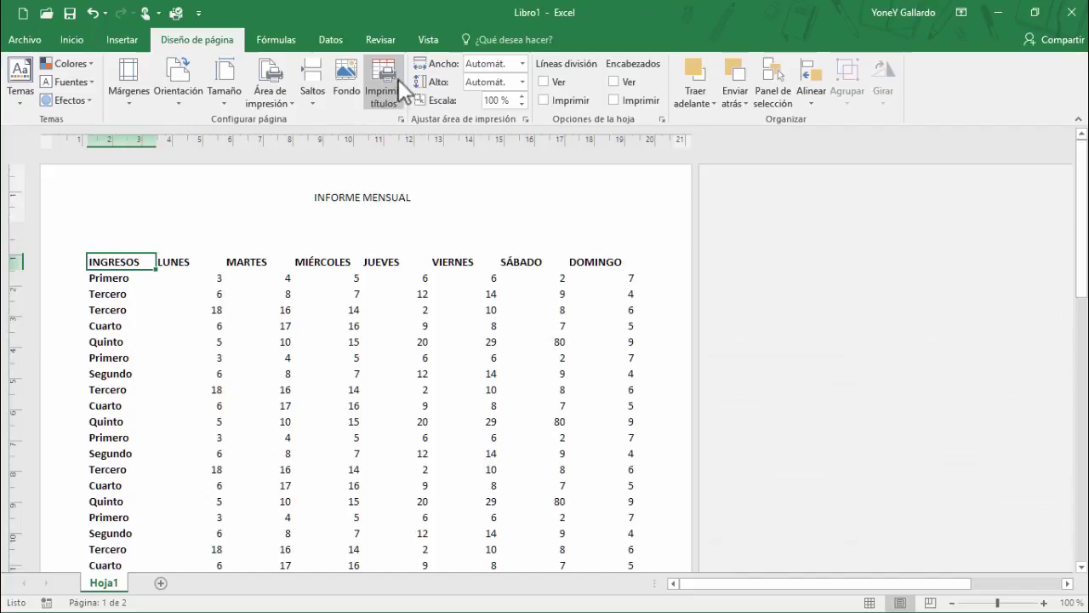
Step: Toggle the viewing and printing of the row and column headings on and off
left_click(614, 82)
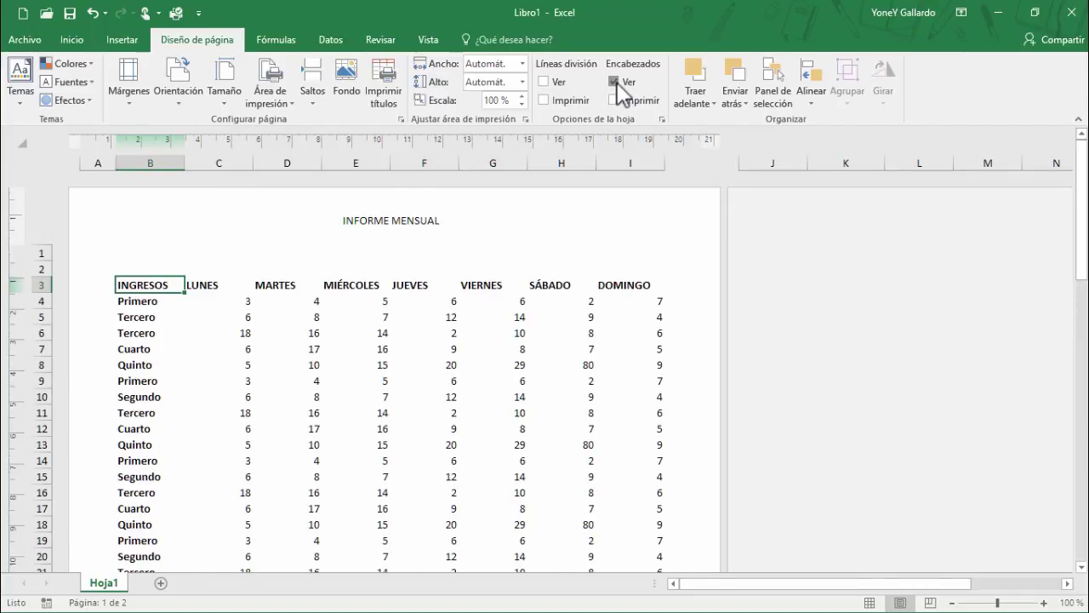
left_click(614, 82)
left_click(615, 98)
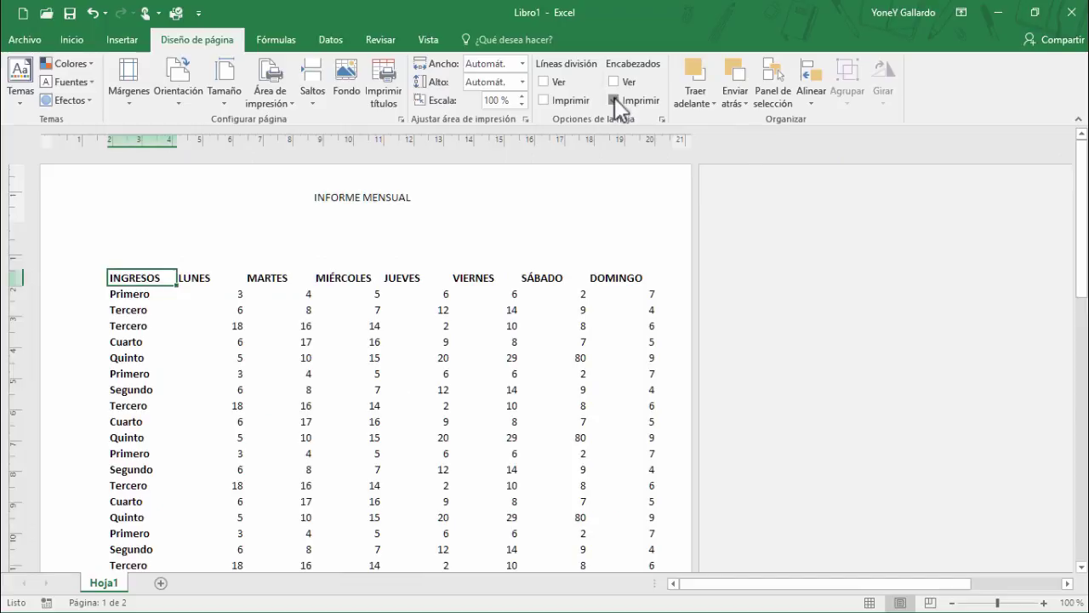
left_click(614, 98)
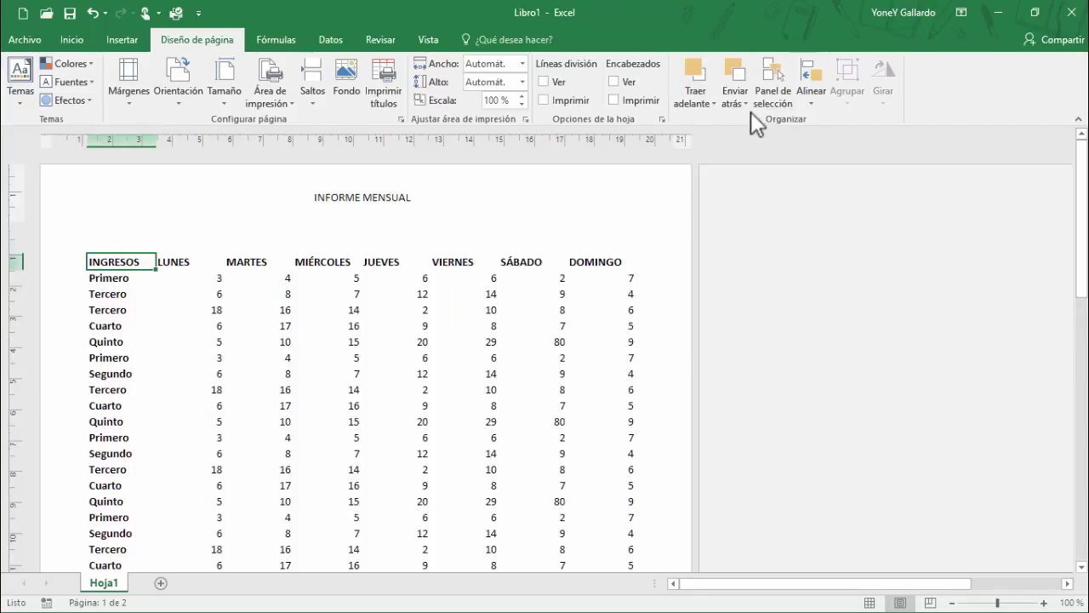
left_click(124, 38)
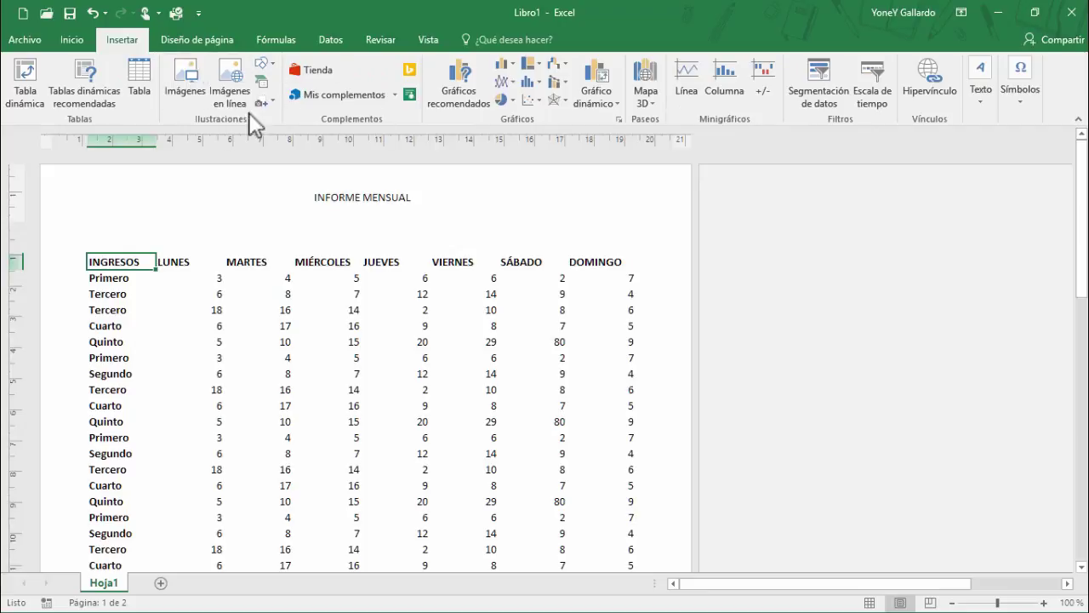
left_click(199, 43)
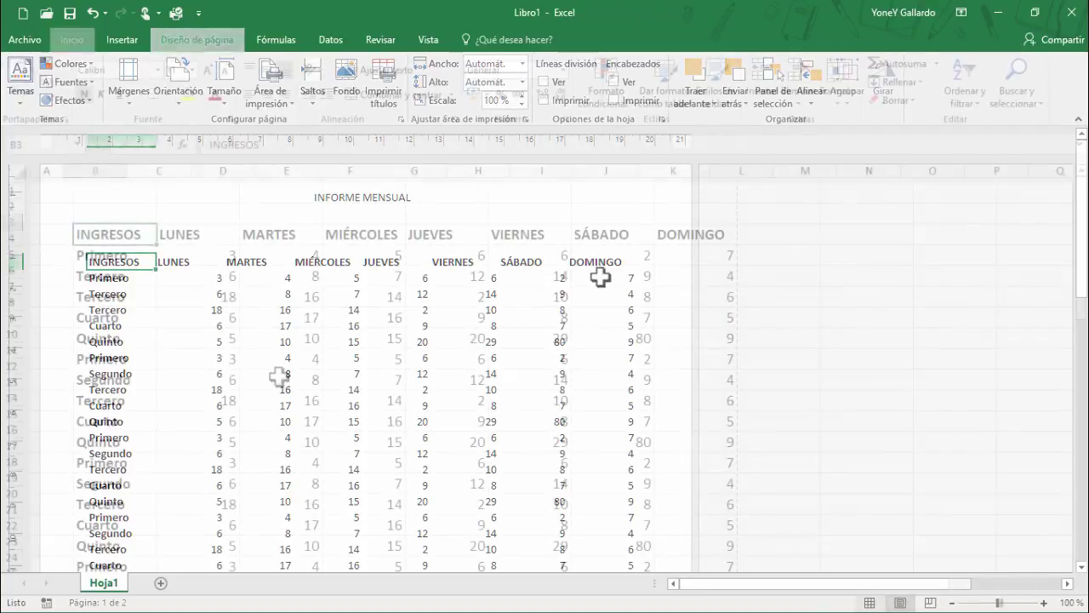
left_click(222, 354)
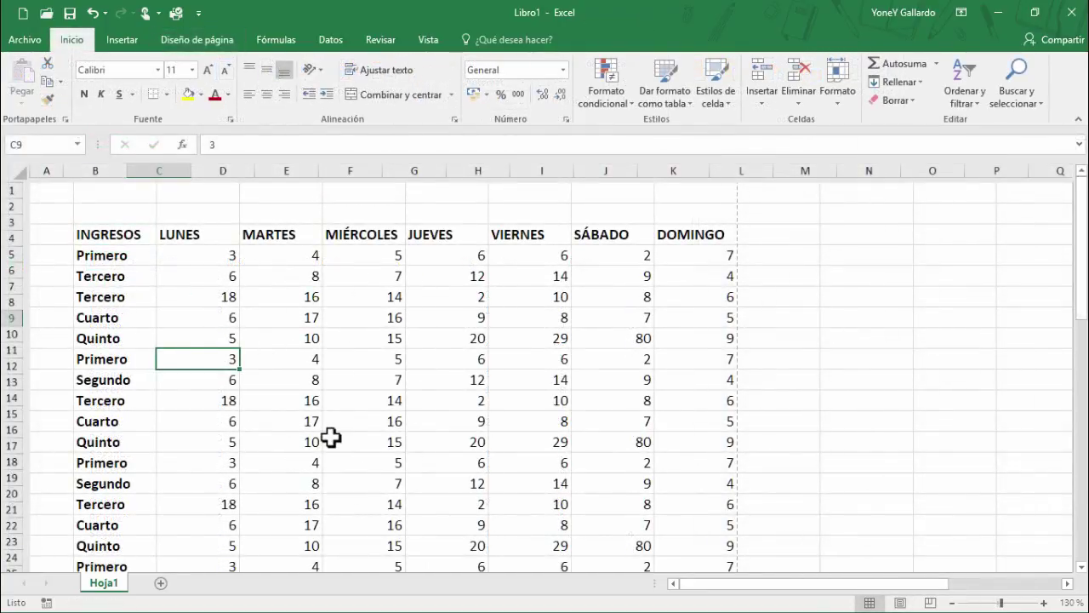
scroll(331, 434, "down", 2)
scroll(332, 434, "up", 2)
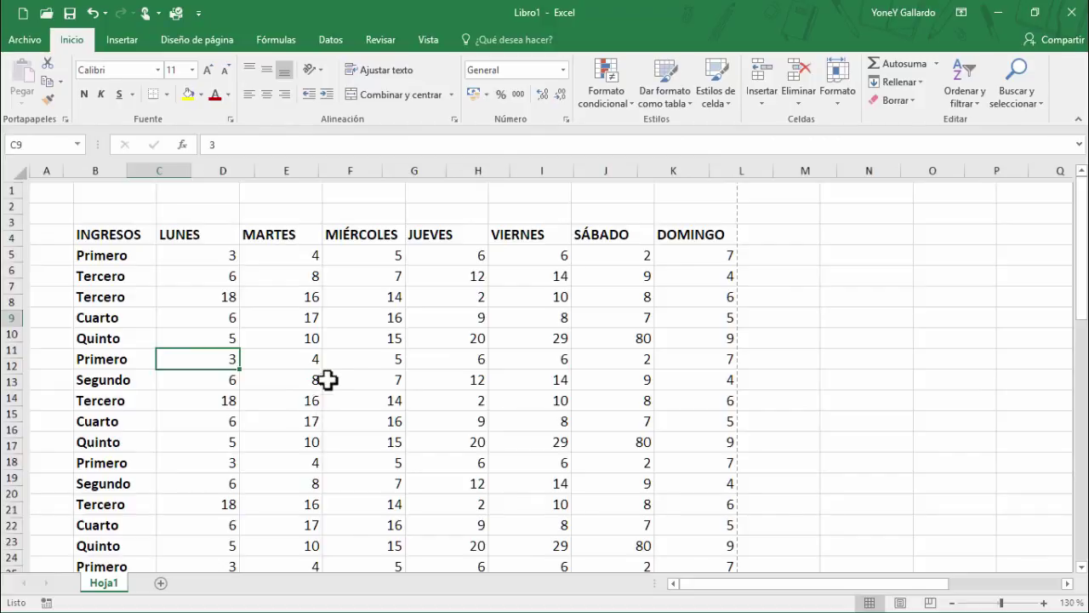
Step: Run a spelling check on the sheet starting from the INGRESOS heading and close its completion notice
left_click(128, 239)
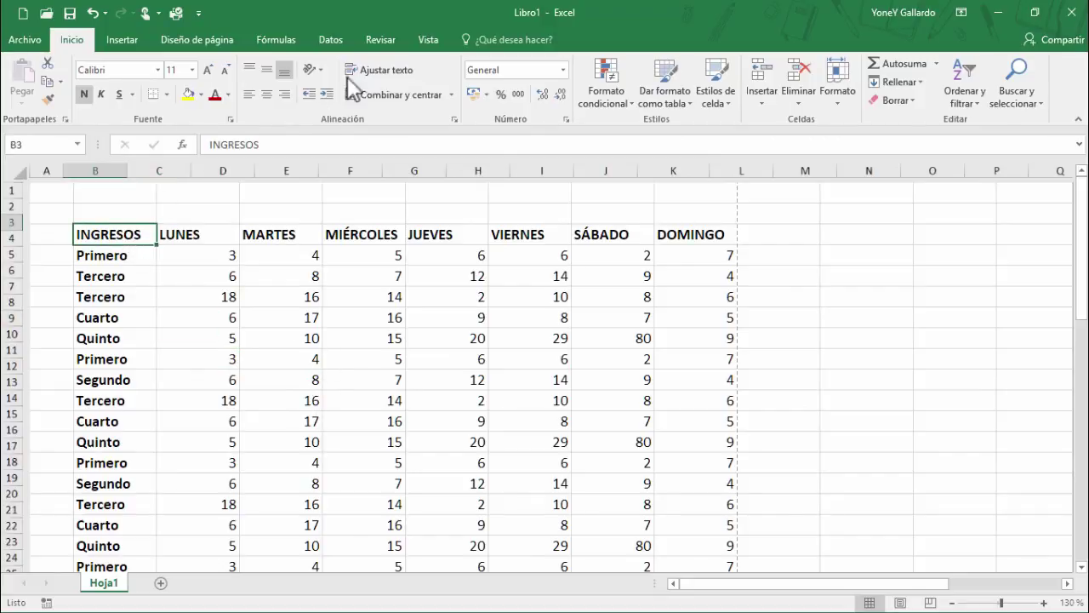
left_click(379, 39)
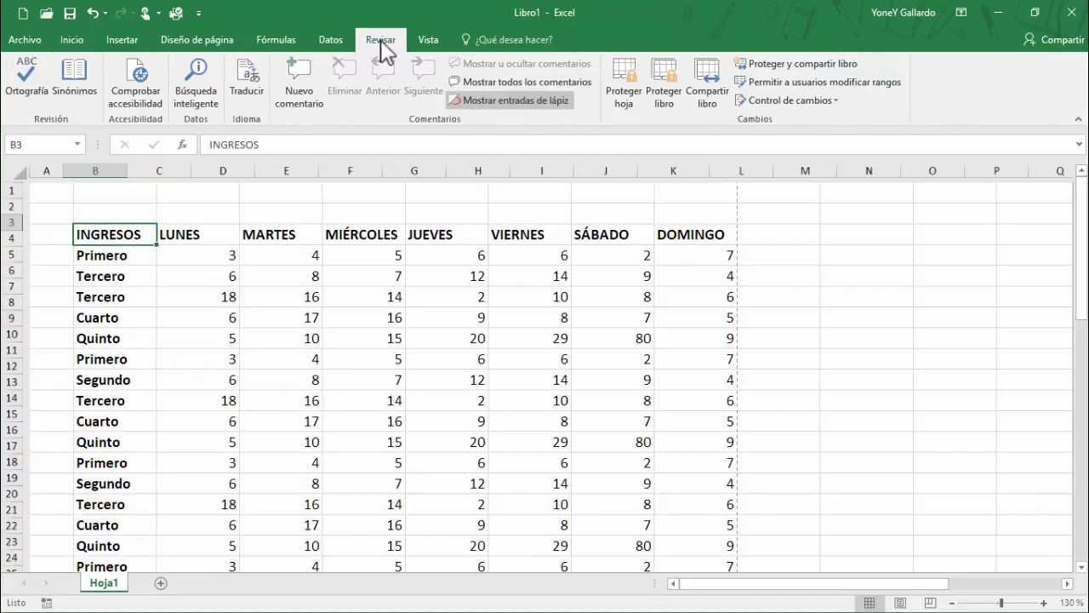
left_click(34, 79)
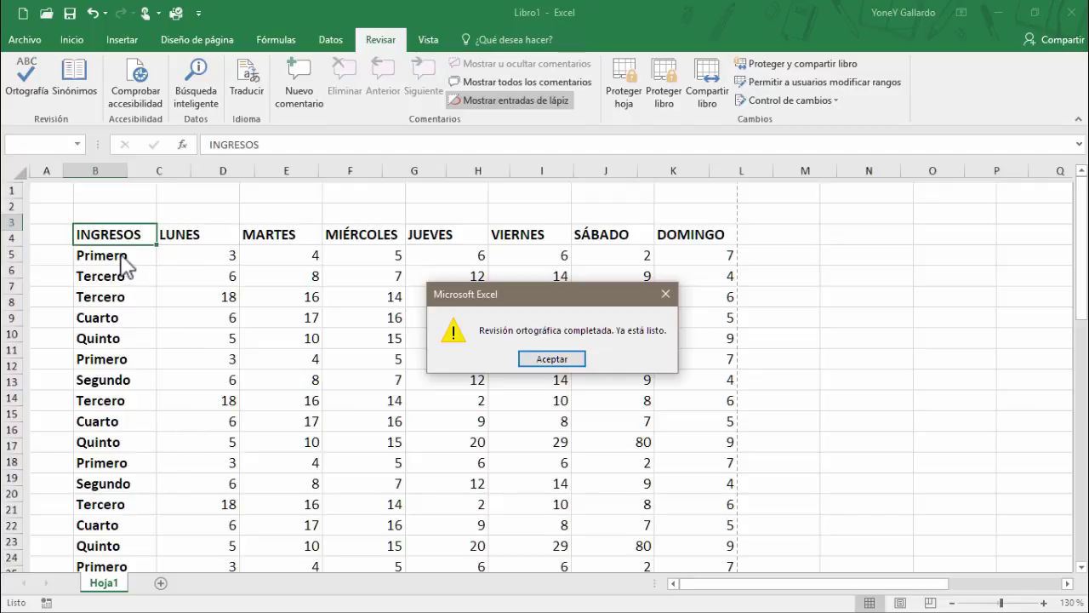
left_click(548, 363)
Step: Replace the text in cell B10 with the misspelled word tESERRSS
left_click(132, 361)
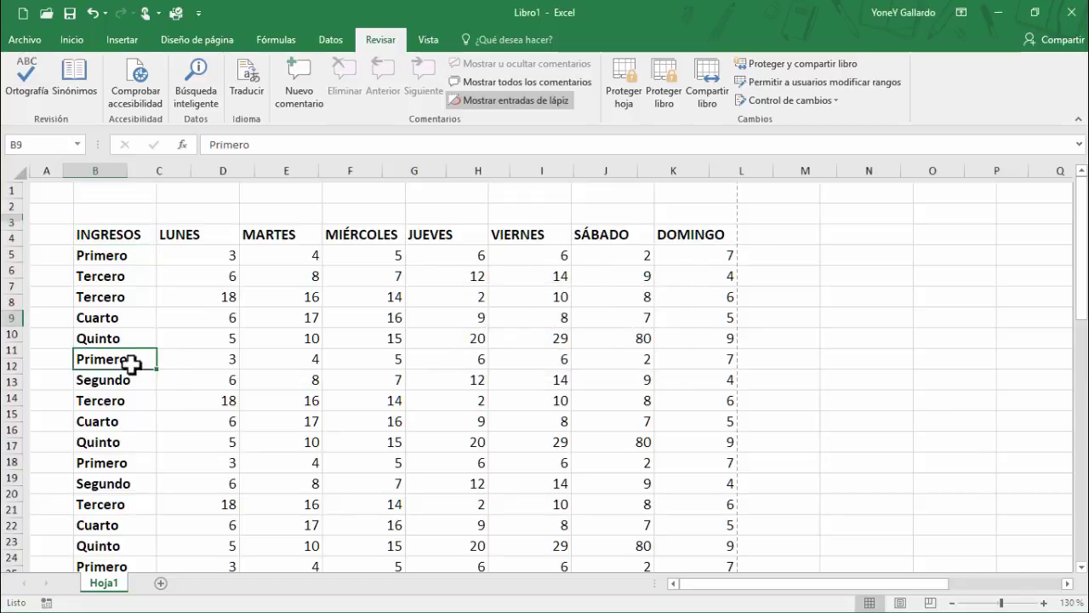
left_click(122, 379)
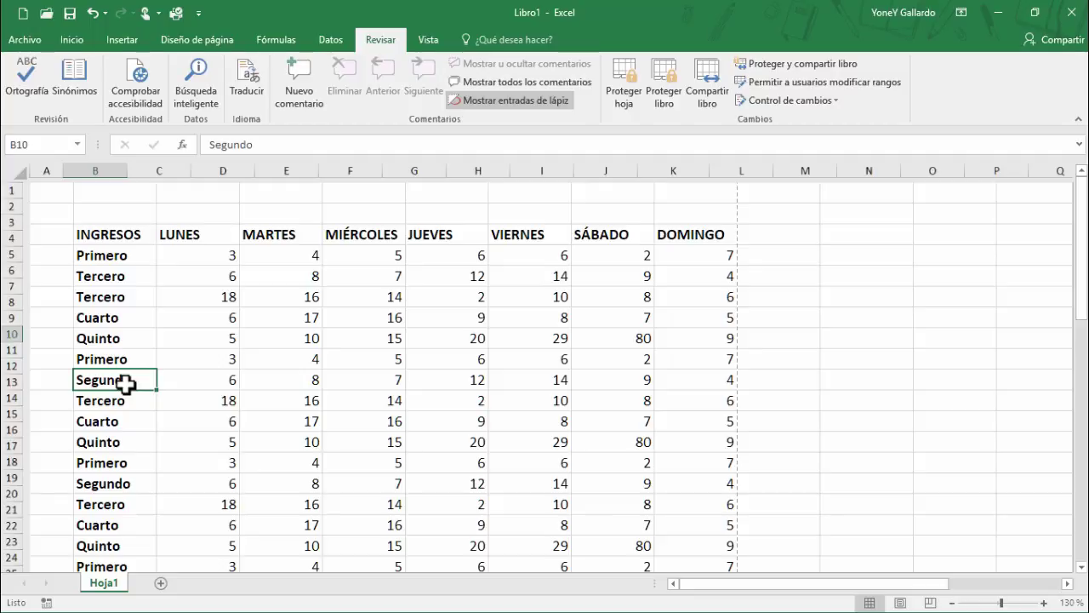
type("tESERRSS")
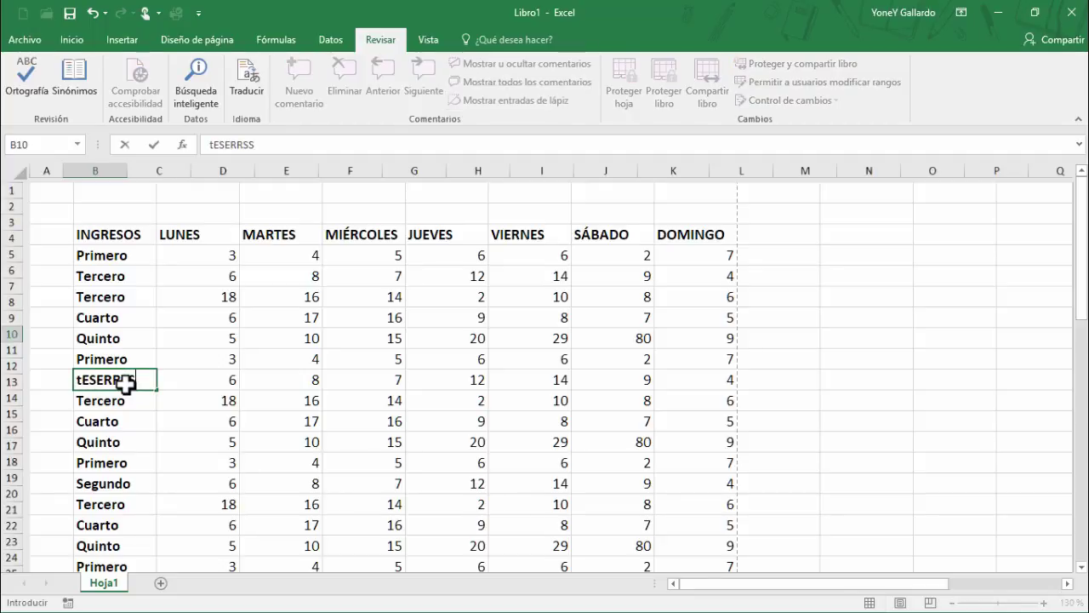
key("Return")
Step: Run the spelling check on cell B10, review the suggestions, and close it without changing the word
left_click(125, 383)
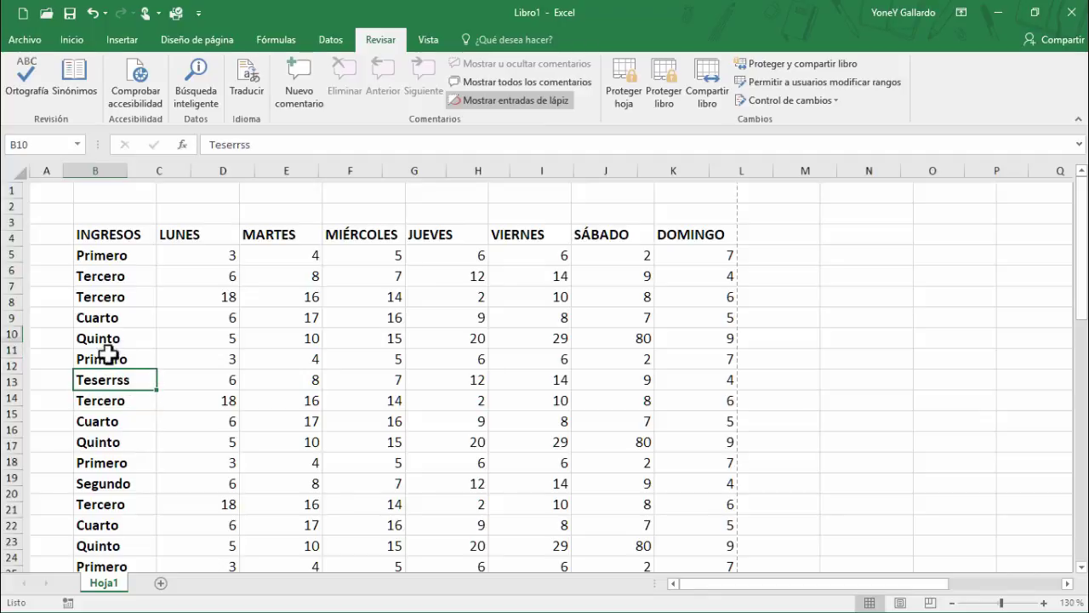
left_click(30, 89)
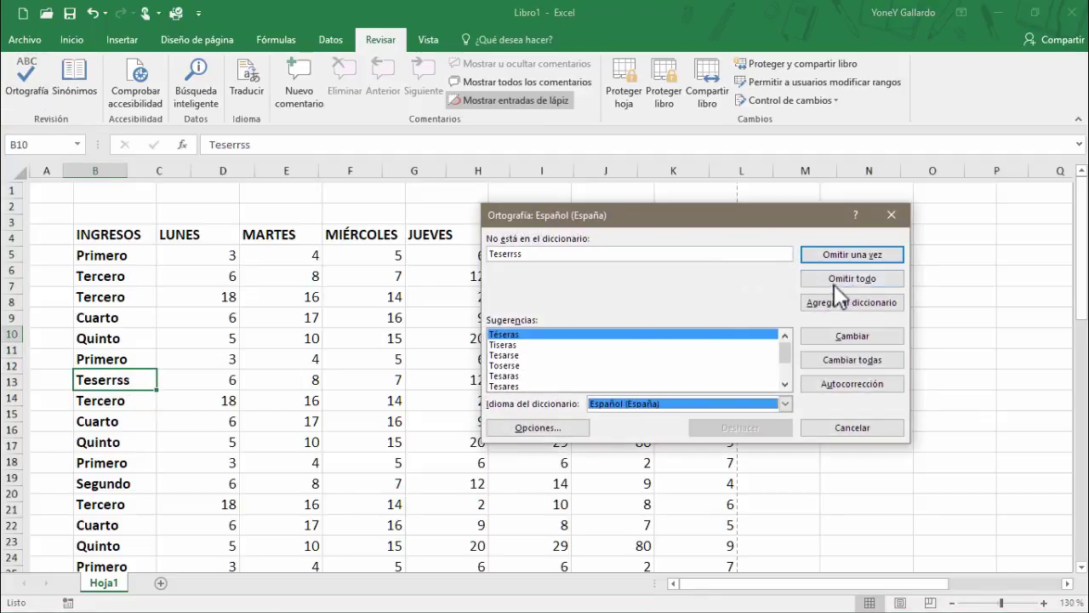
left_click(891, 214)
left_click(84, 193)
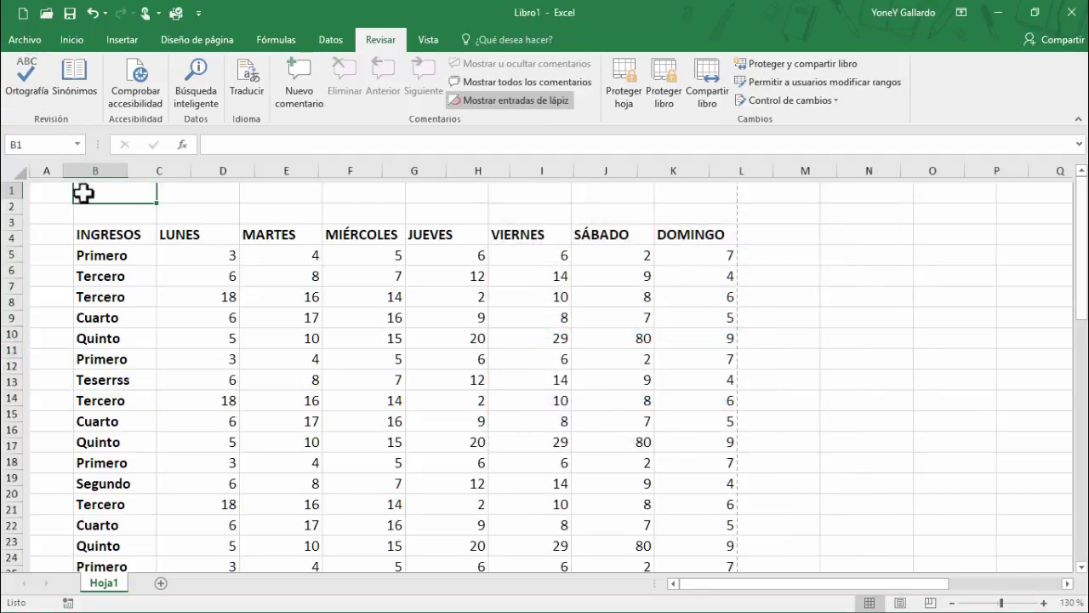
Step: Run the spelling check from cell A1, select the suggestion Tiseras, browse the dictionary languages, and close it without changing the word
left_click(56, 193)
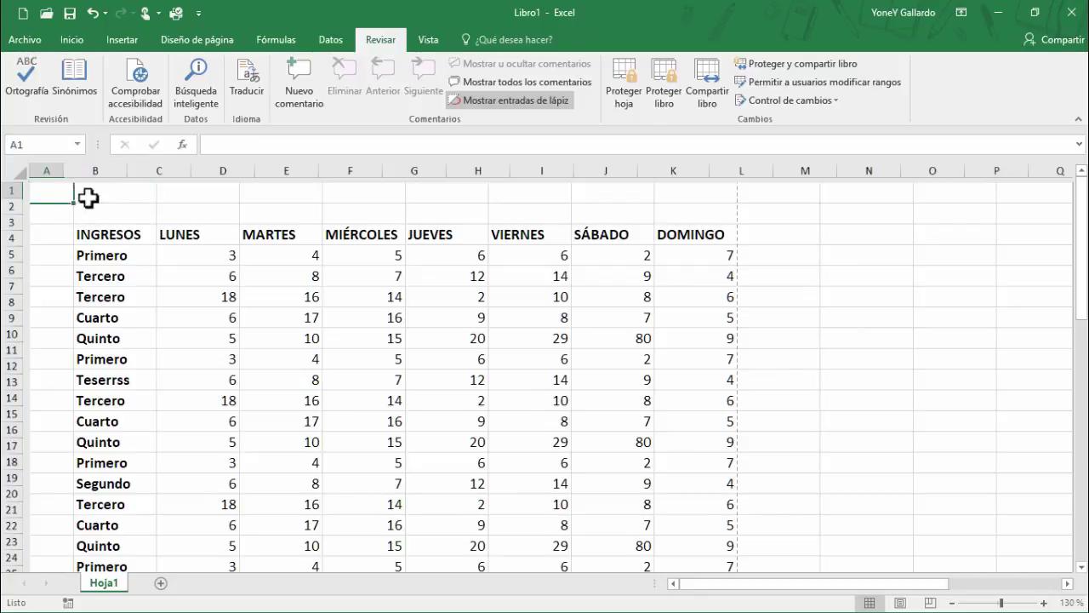
left_click(31, 84)
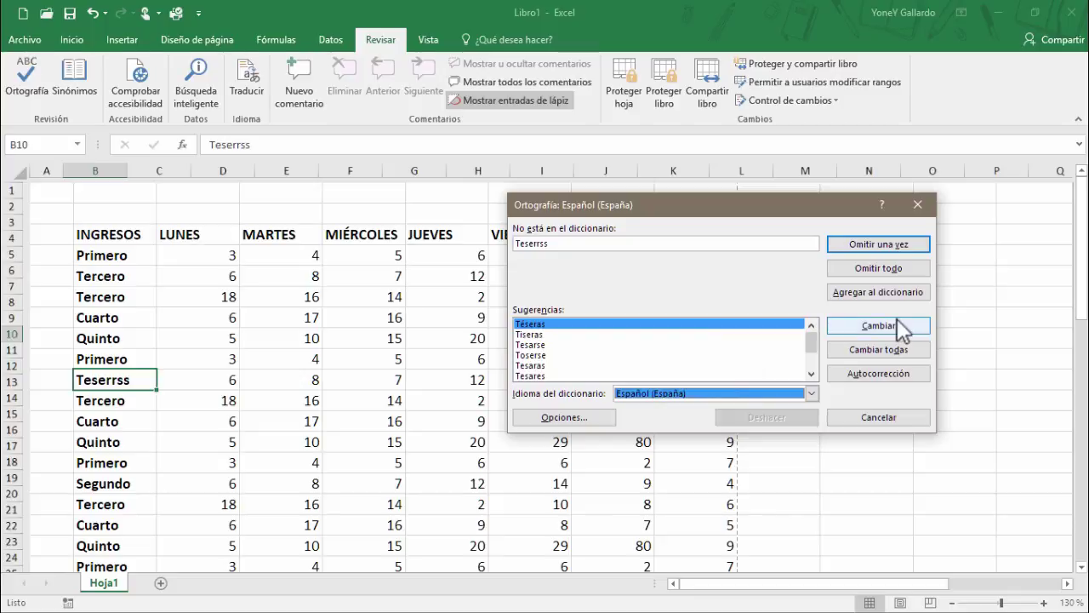
left_click(534, 335)
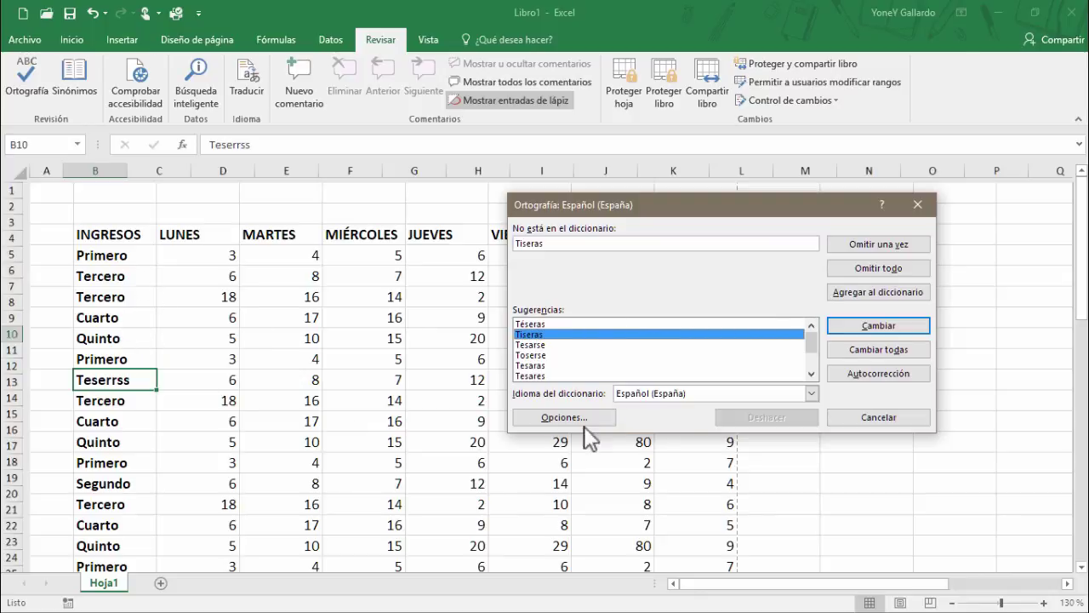
left_click(801, 394)
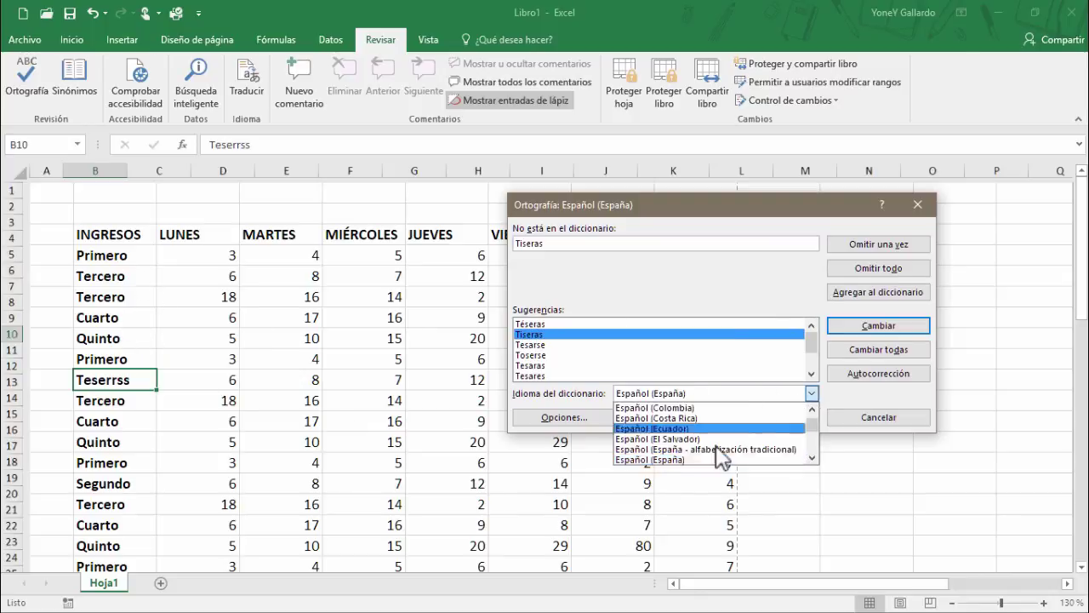
mouse_move(809, 428)
left_mouse_down()
mouse_move(811, 455)
mouse_move(810, 430)
mouse_move(812, 444)
left_mouse_up()
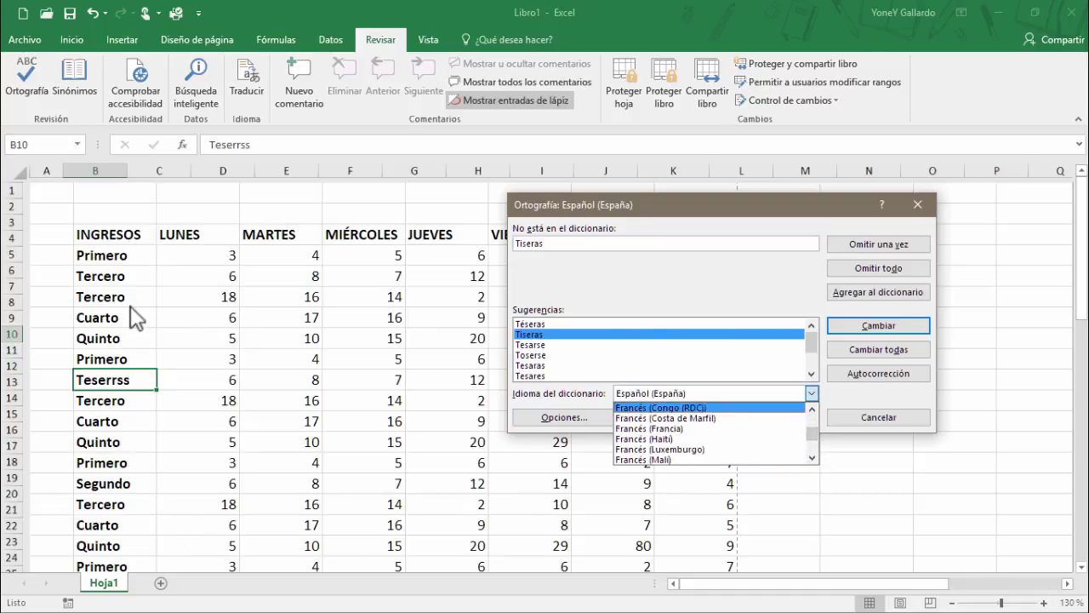
left_click(584, 394)
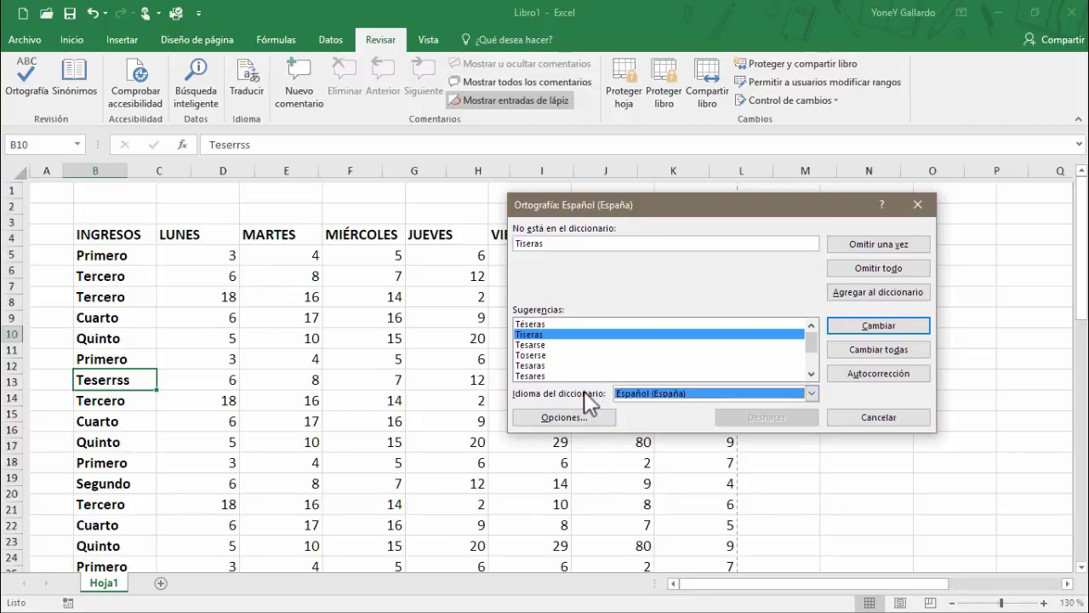
left_click(918, 207)
Step: Undo the misspelled entry in cell B10
left_click(116, 358)
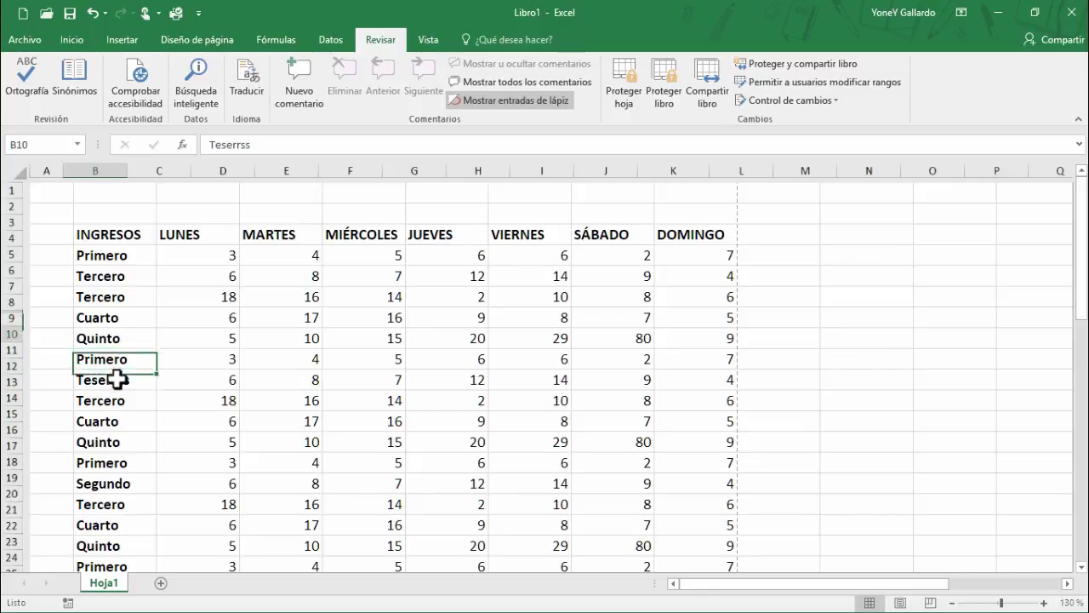
key("ctrl+z")
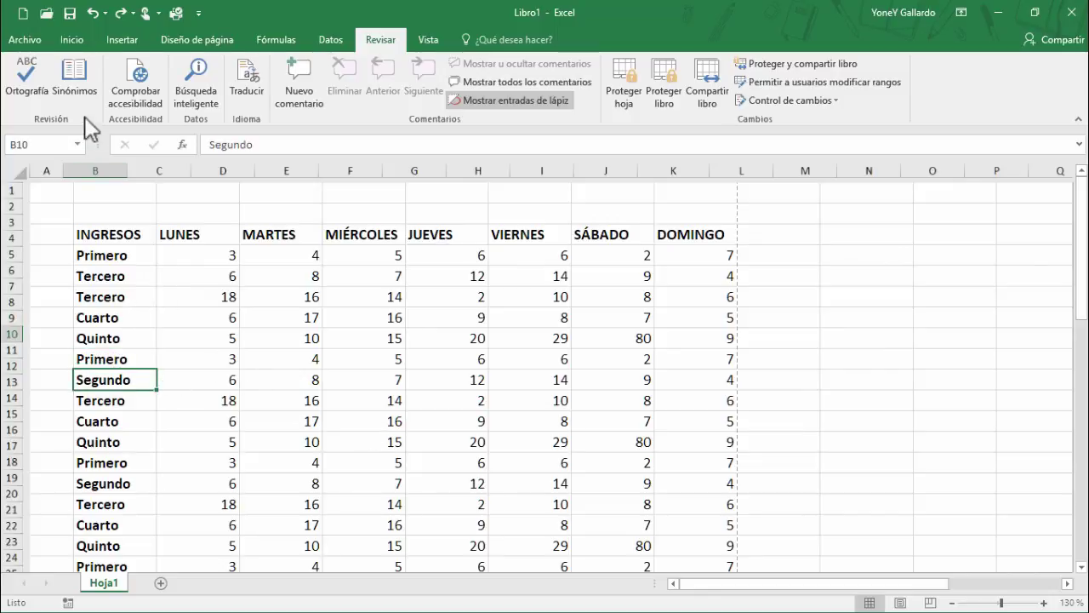
Step: Look up synonyms for the word Primero in cell B9 and close the results
left_click(116, 358)
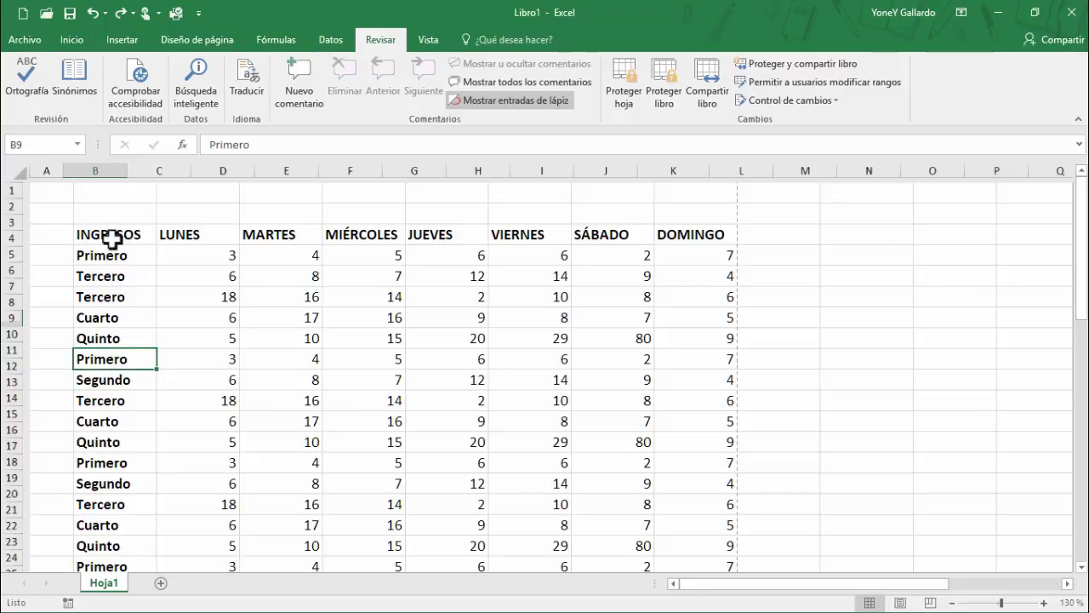
left_click(86, 93)
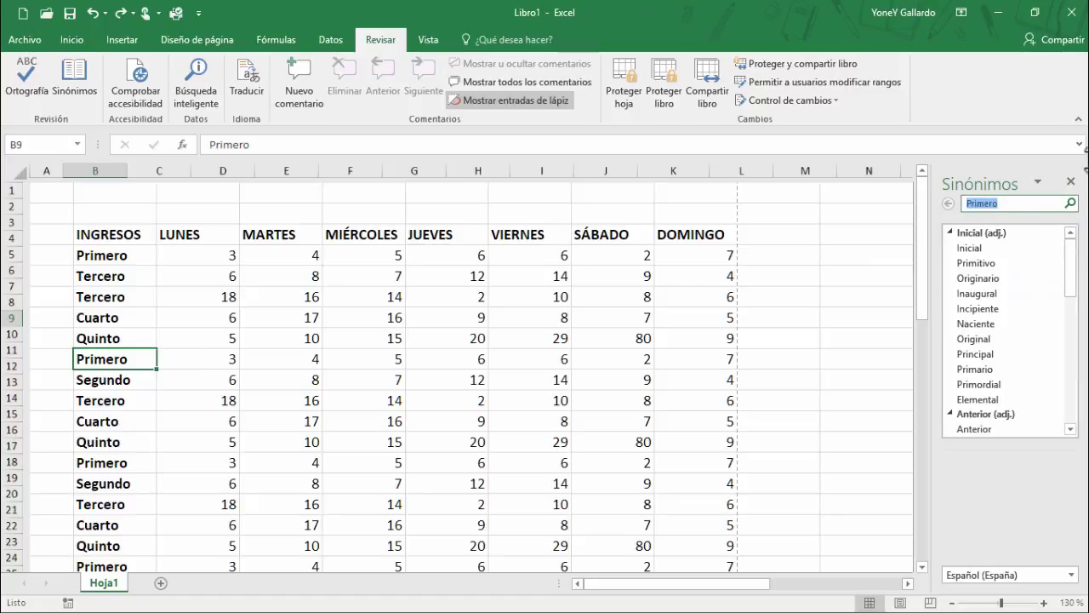
left_click(1070, 184)
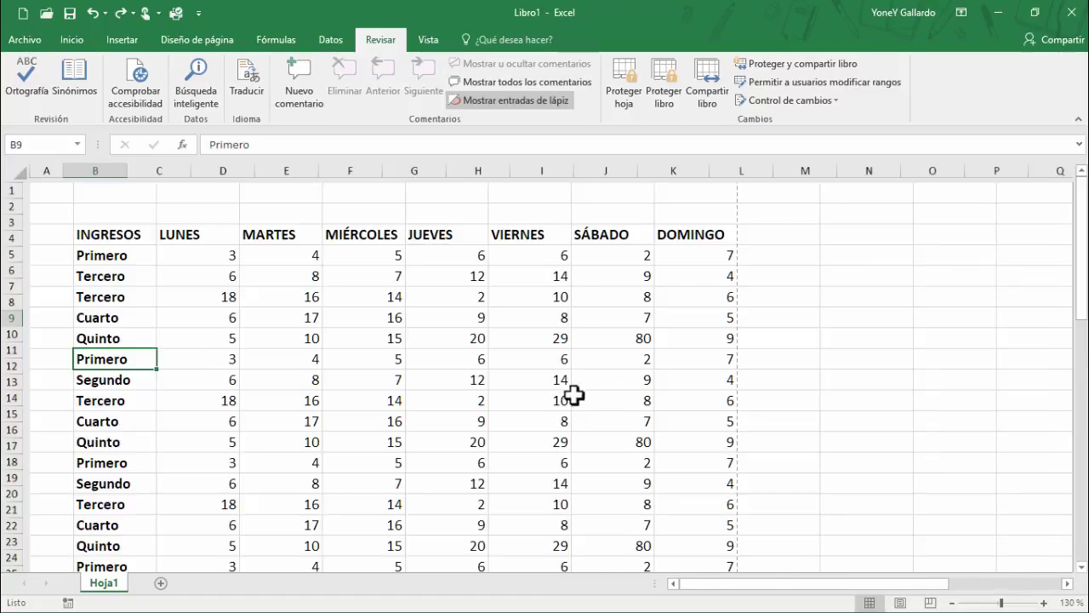
left_click(204, 279)
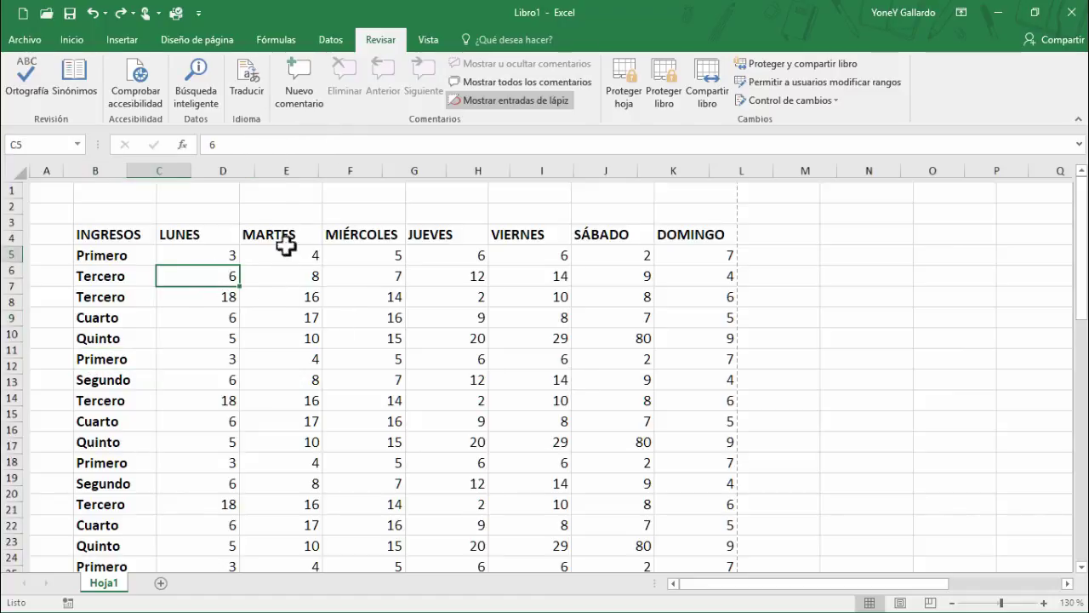
left_click(176, 234)
left_click(140, 250)
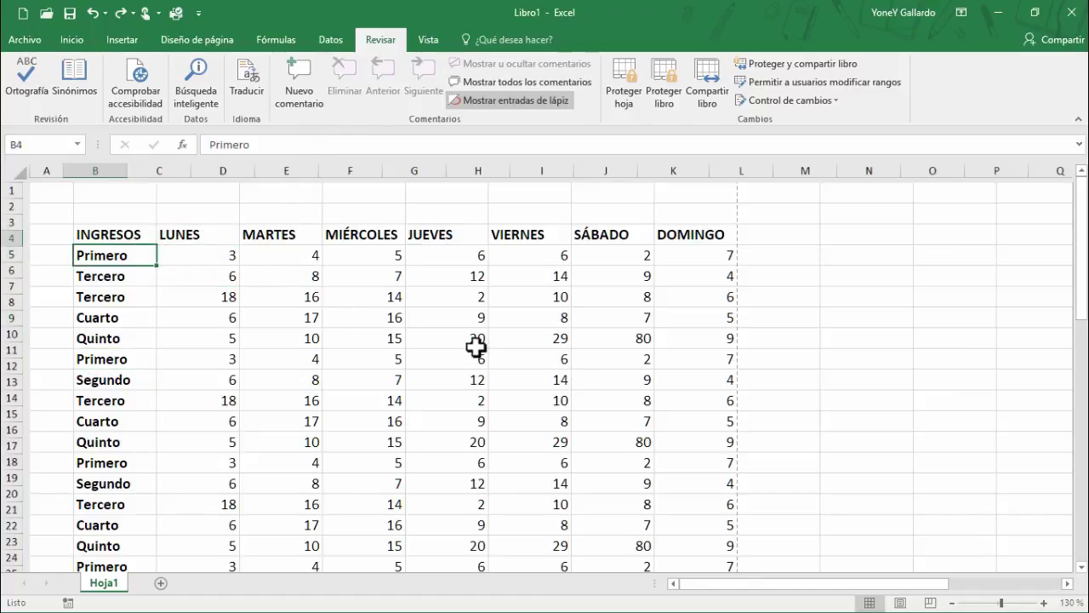
left_click(114, 237)
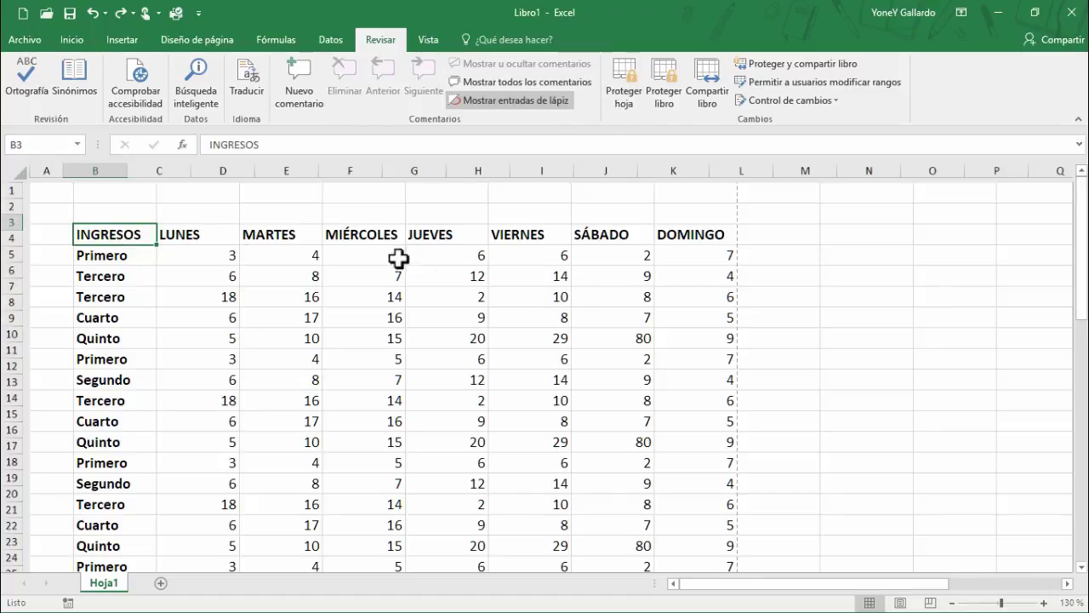
Step: Add two new sheets, Hoja2 and Hoja3, to the workbook and switch to Hoja2
left_click(162, 584)
left_click(213, 587)
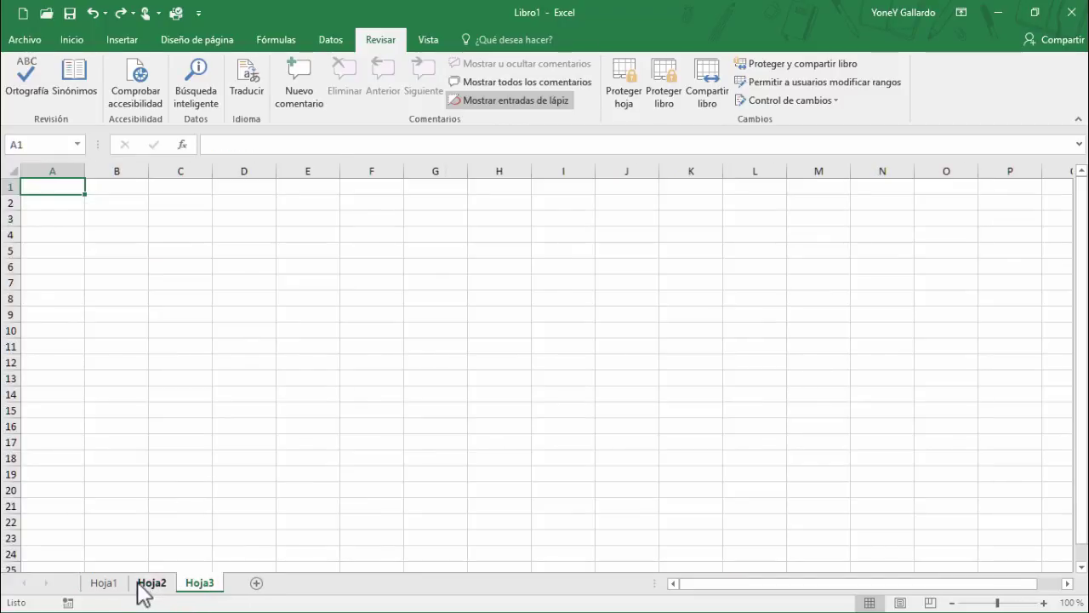
left_click(102, 584)
left_click(153, 583)
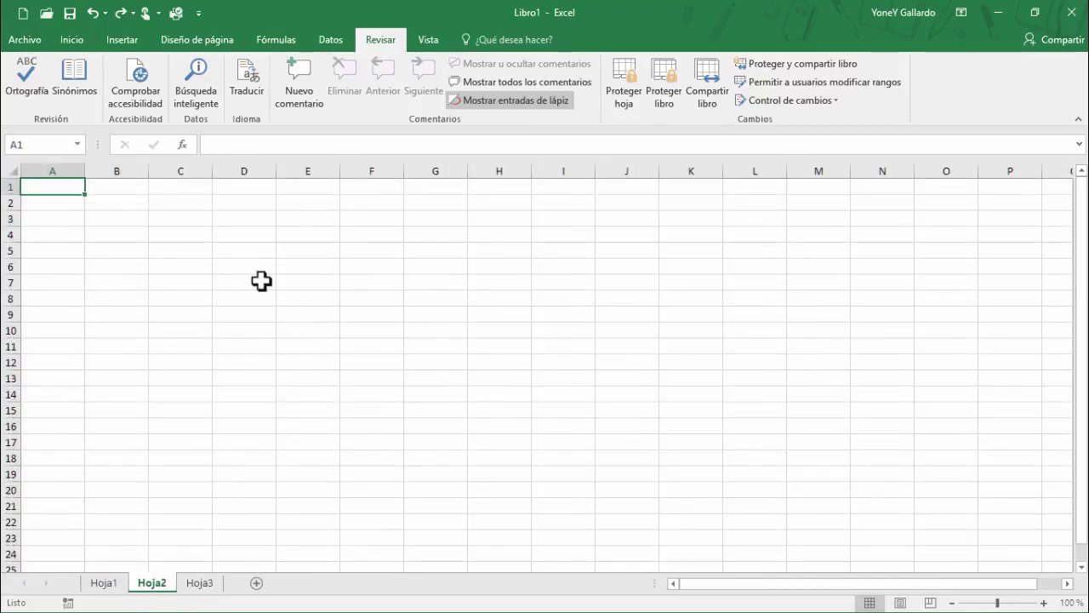
Step: Enter ENERO in cell C4 of Hoja2 and autofill the months across row 4 through DICIEMBRE in column N
left_click(189, 234)
type("ENERO")
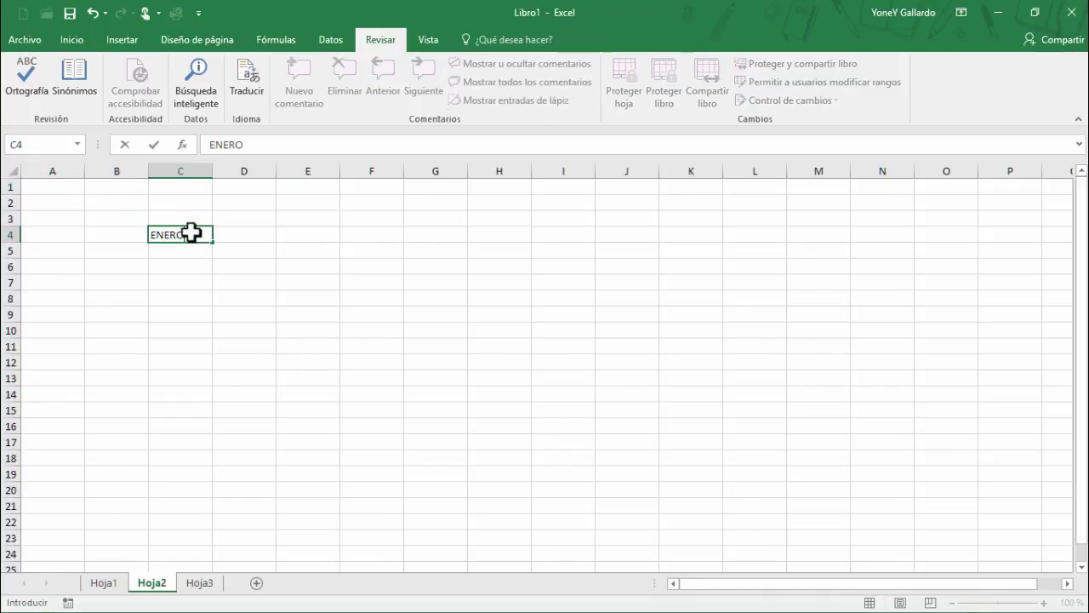
key("Return")
left_click(191, 233)
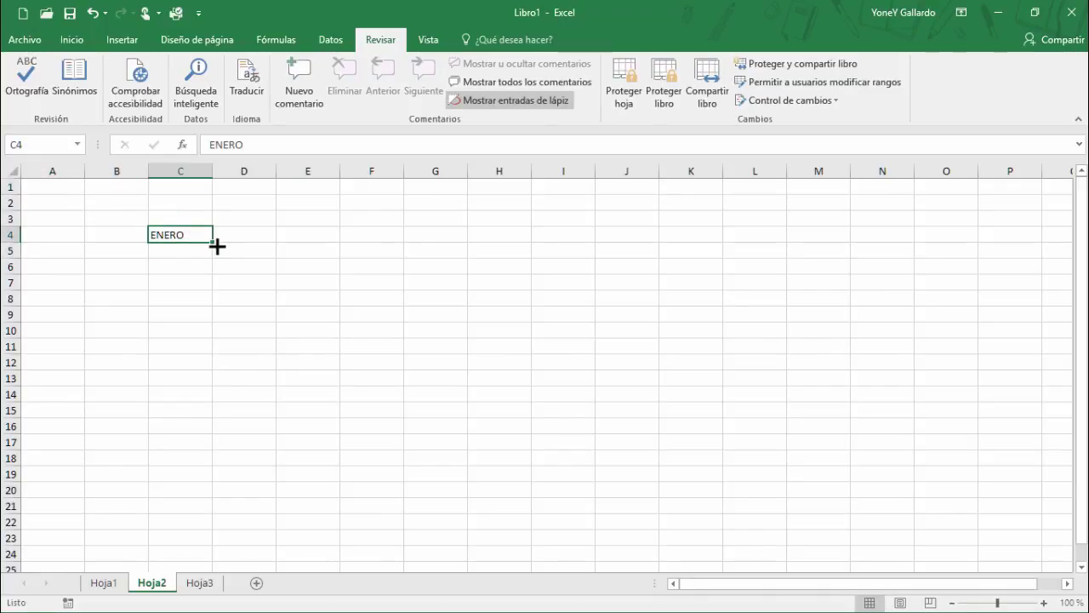
left_click_drag(213, 243, 920, 237)
left_click(372, 392)
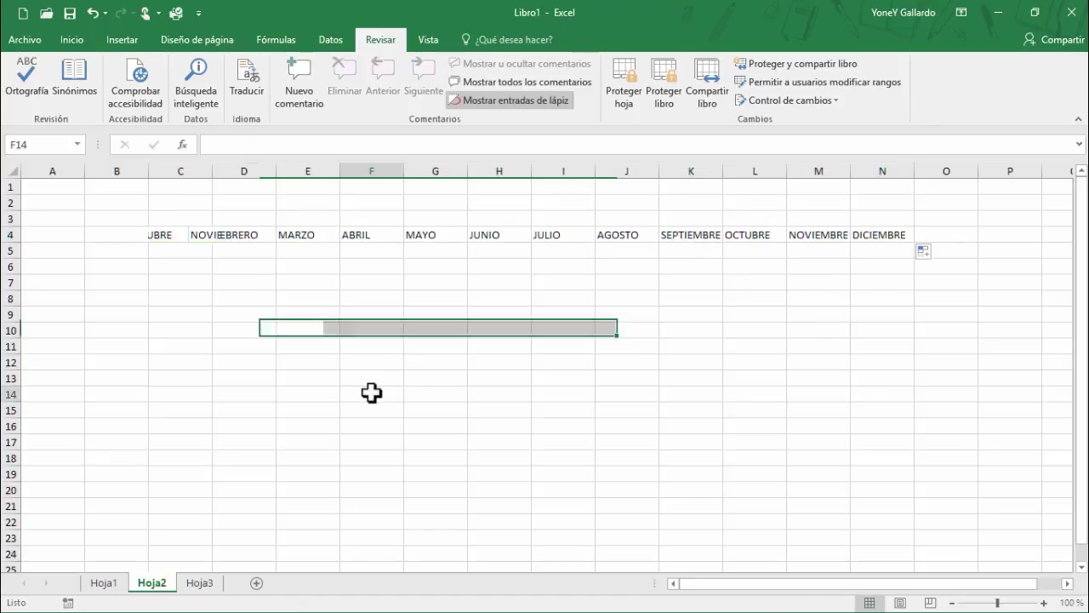
Step: Return to Hoja1, review the sheet protection options, and cancel without applying them
left_click(105, 585)
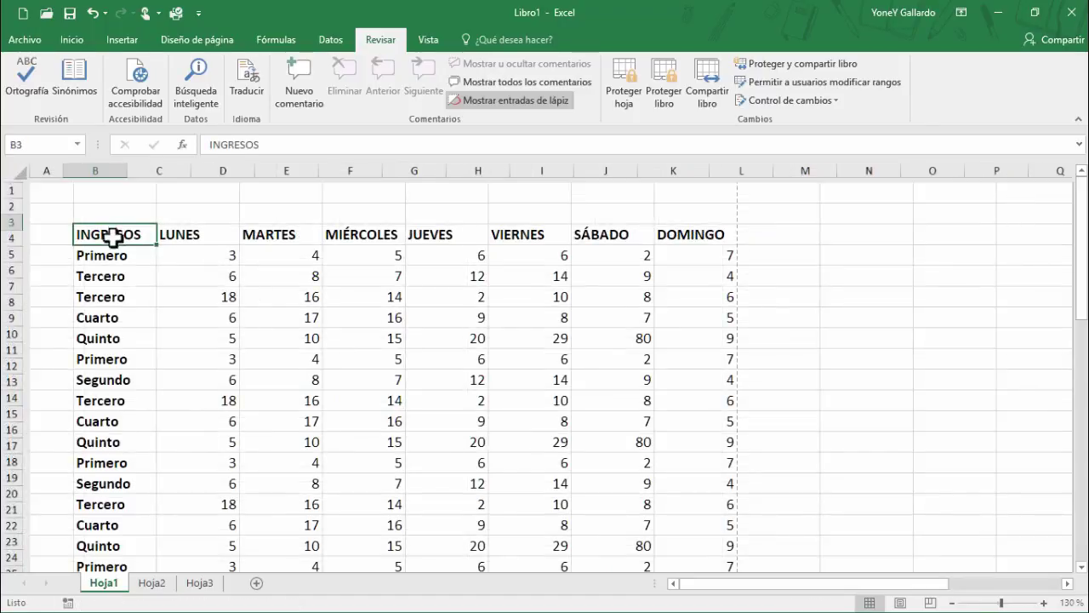
left_click(153, 587)
left_click(106, 586)
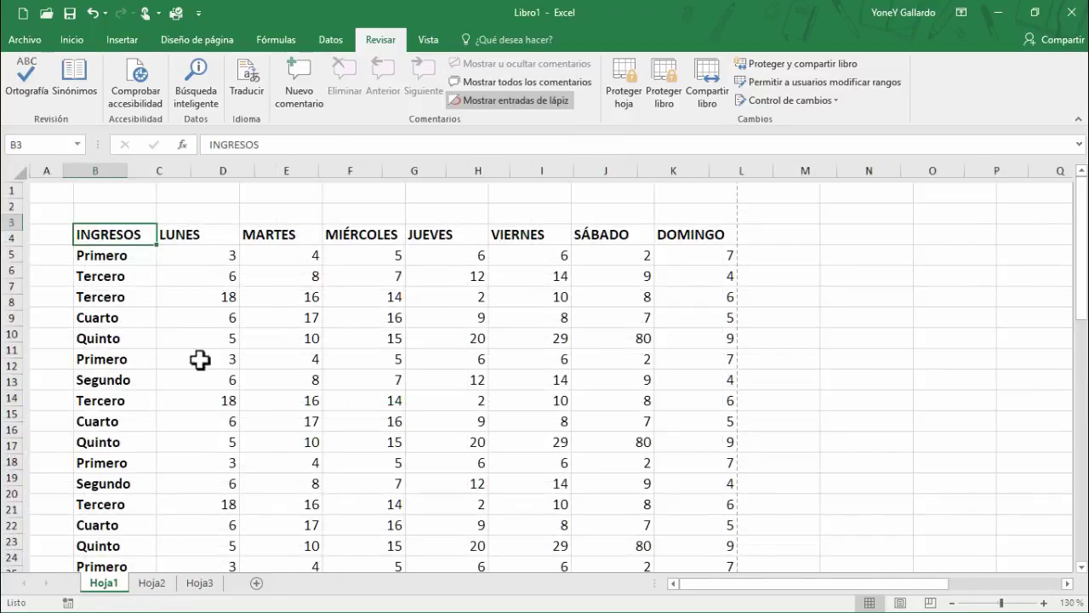
left_click(626, 82)
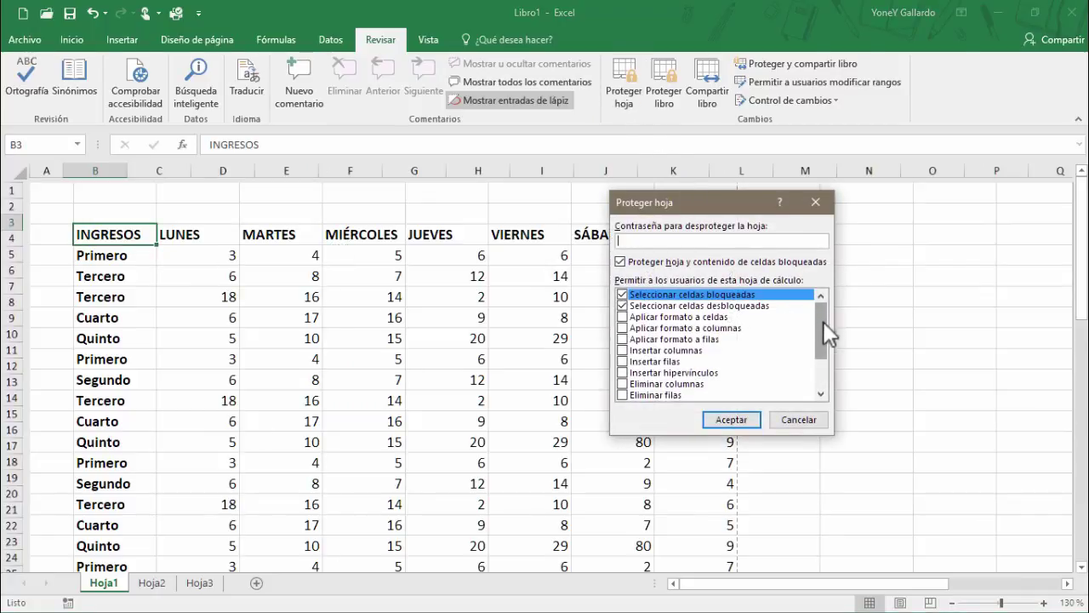
mouse_move(824, 322)
left_mouse_down()
mouse_move(819, 370)
mouse_move(812, 313)
left_mouse_up()
left_click(815, 418)
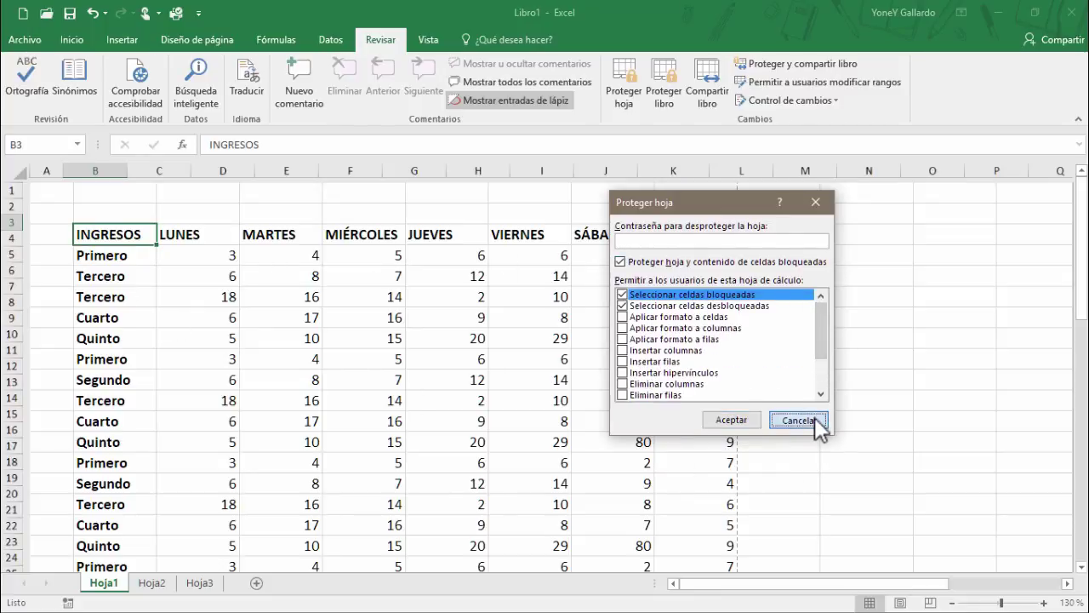
Step: Examine the protection settings in the cell format of the first JUEVES value and close them without changes
left_click(451, 256)
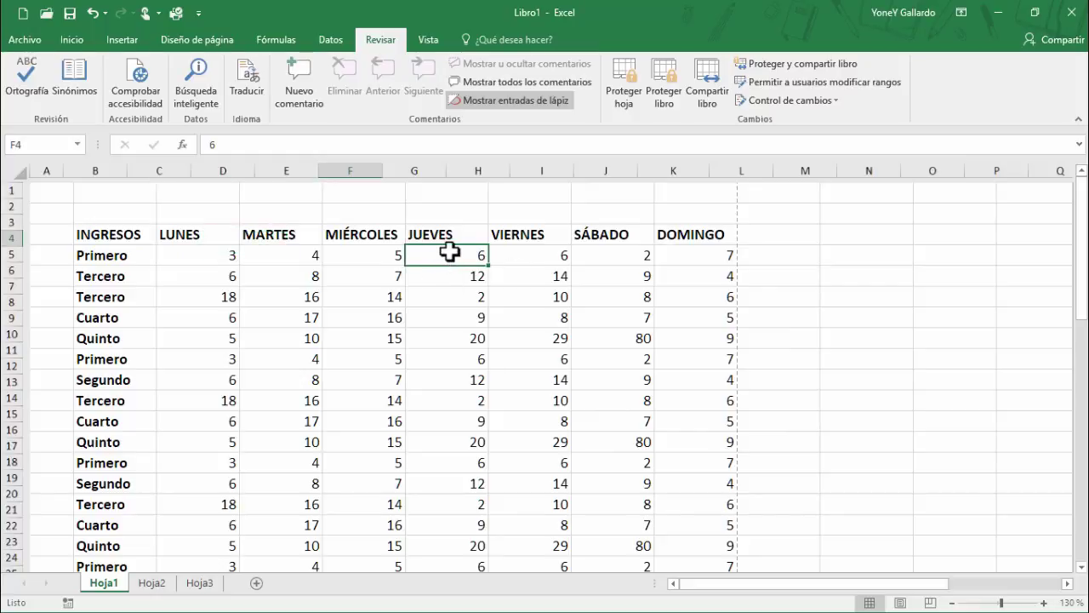
right_click(450, 252)
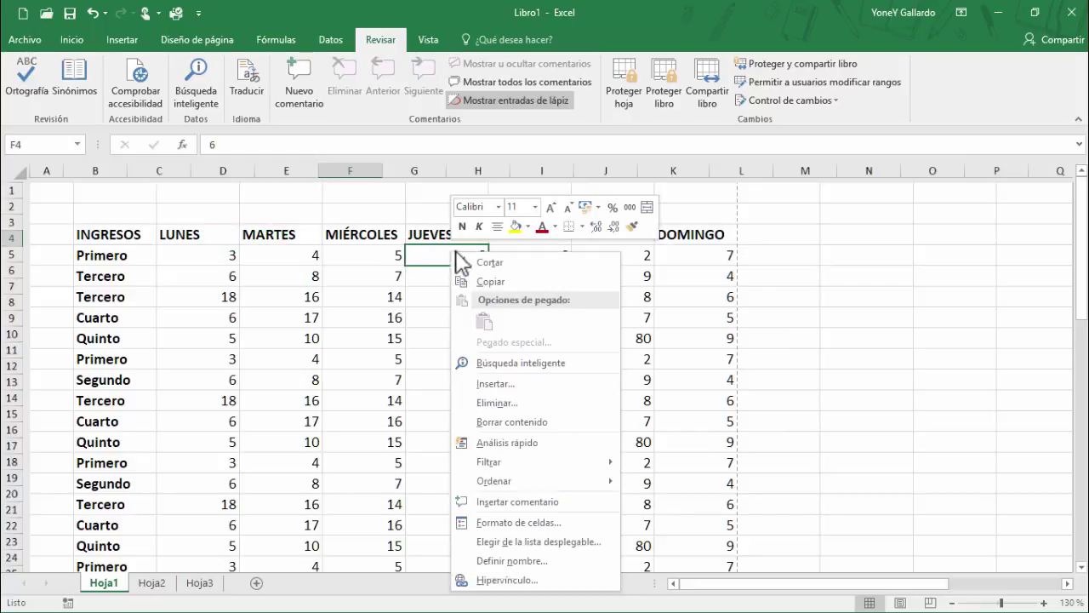
left_click(540, 524)
left_click(581, 276)
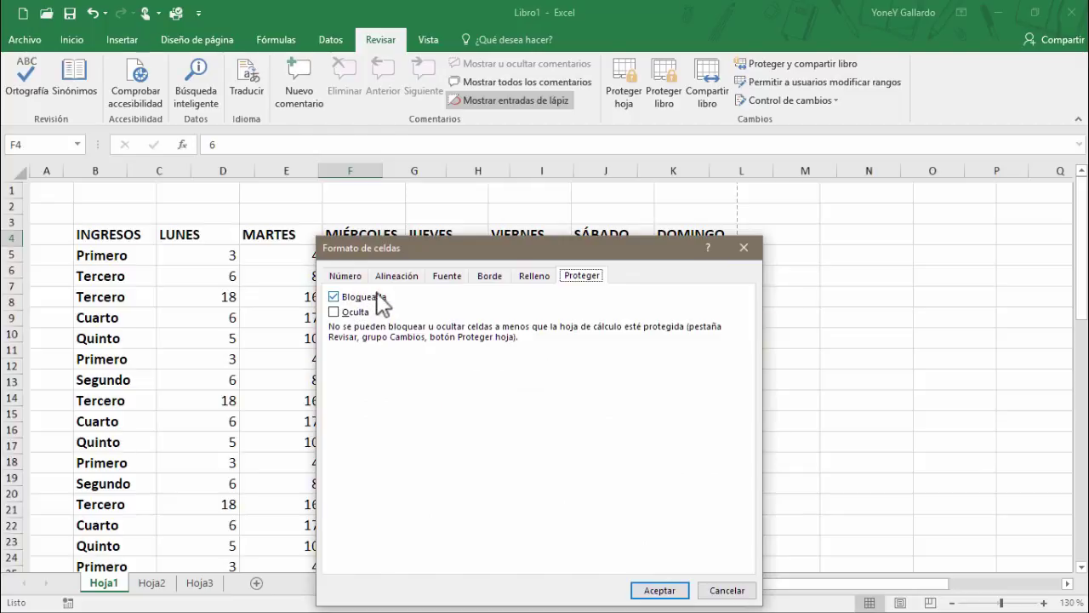
left_click(722, 590)
Step: Protect Hoja1 with a password, disallow selecting locked and unlocked cells, and confirm the sheet password
left_click(112, 235)
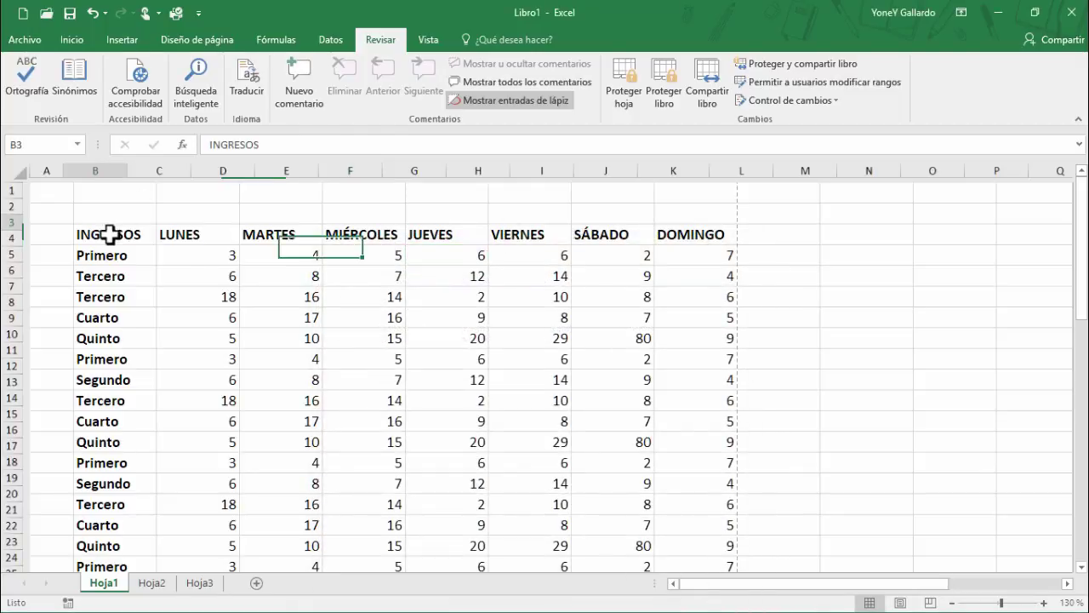
left_click(619, 96)
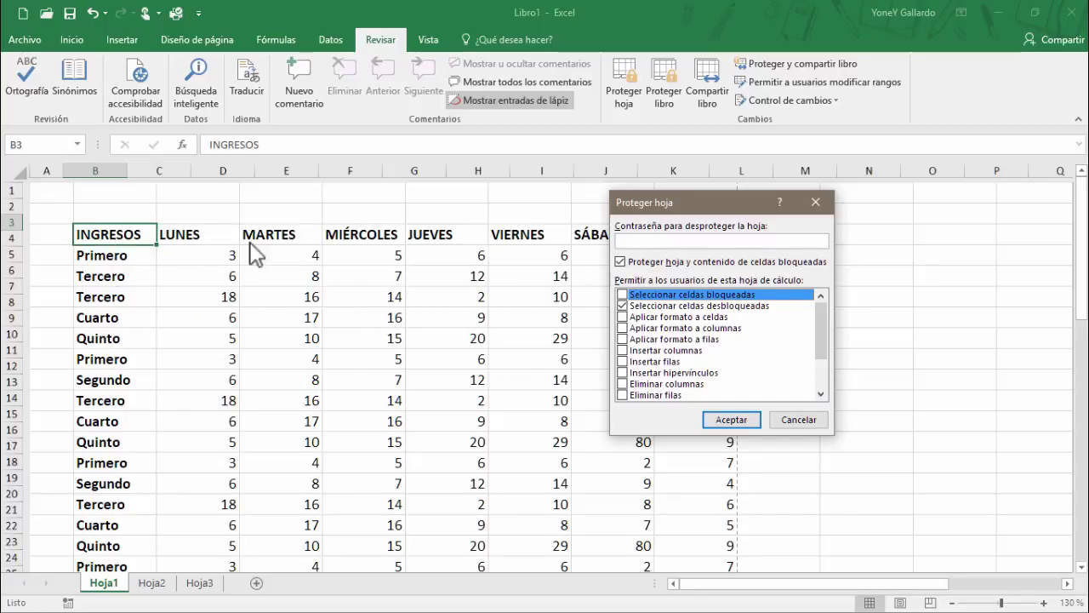
left_click(623, 305)
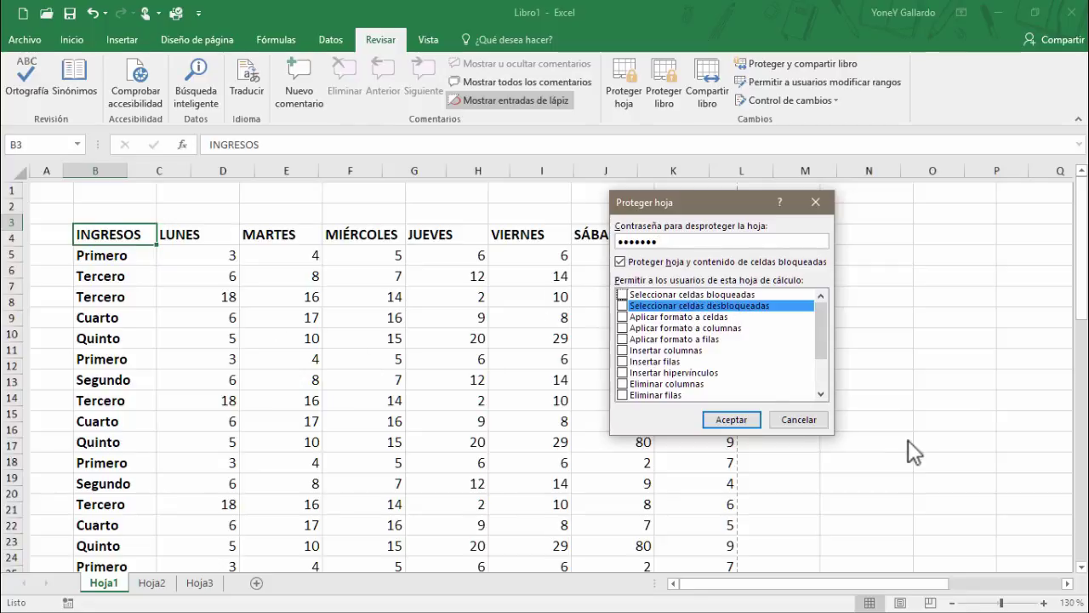
left_click(732, 419)
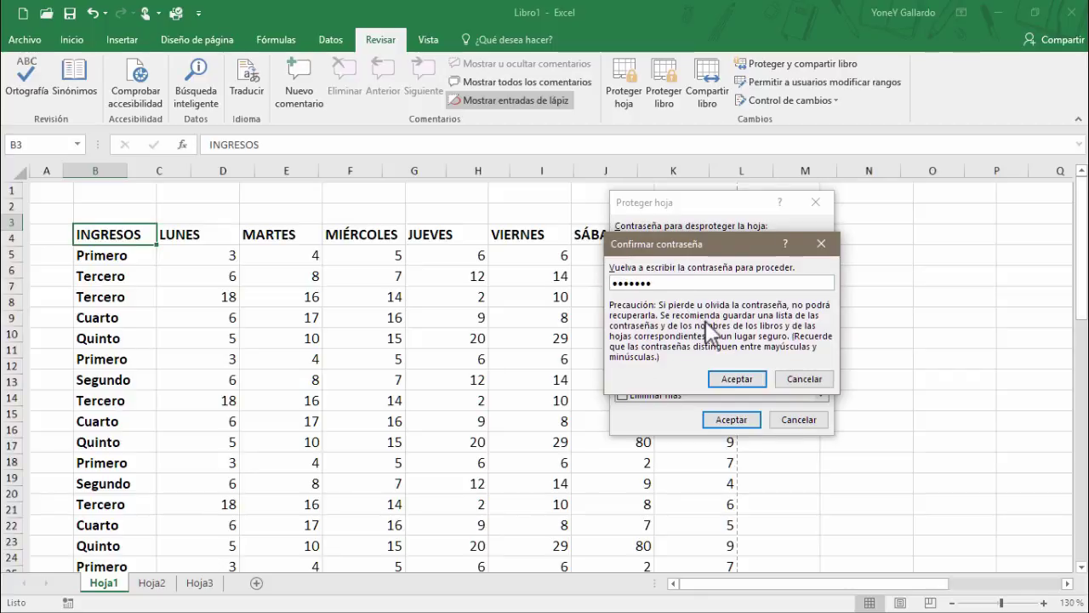
left_click(734, 379)
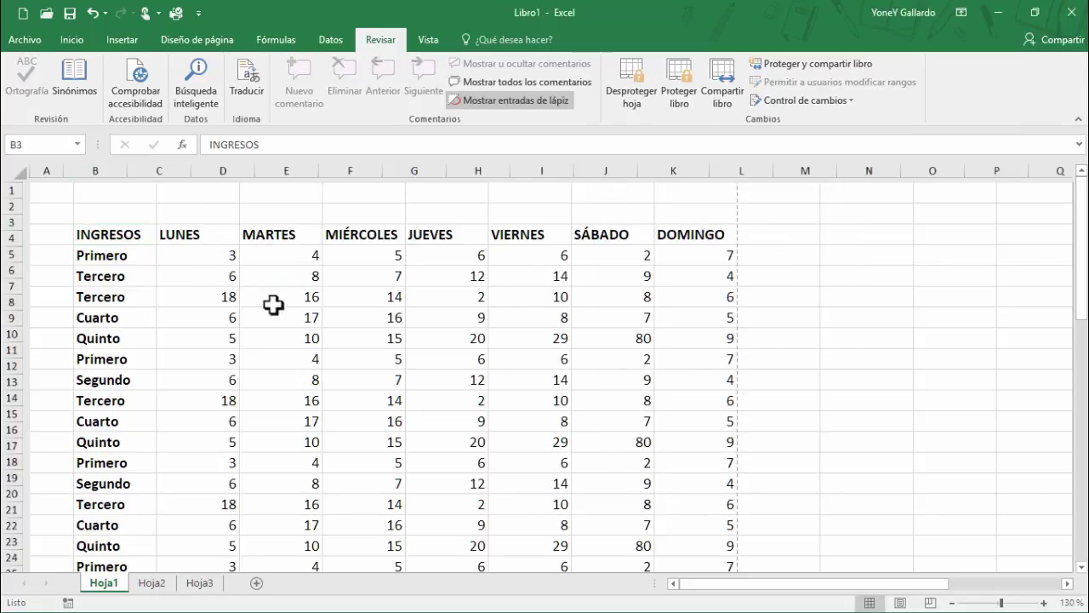
Step: Check which formatting, cell and review commands are available on the protected Hoja1 sheet
left_click(71, 40)
right_click(209, 271)
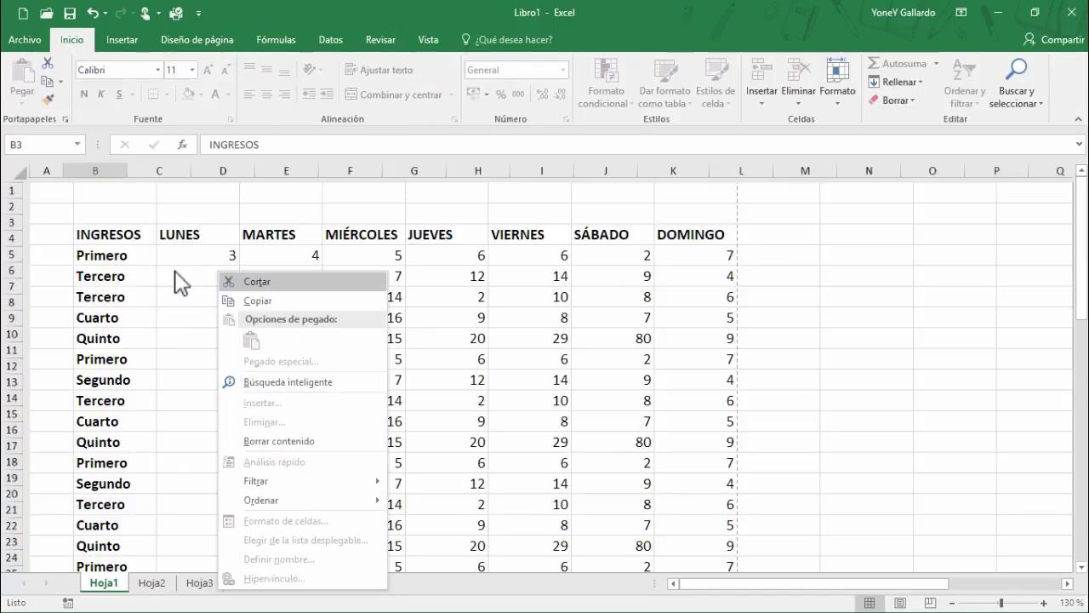
key("Escape")
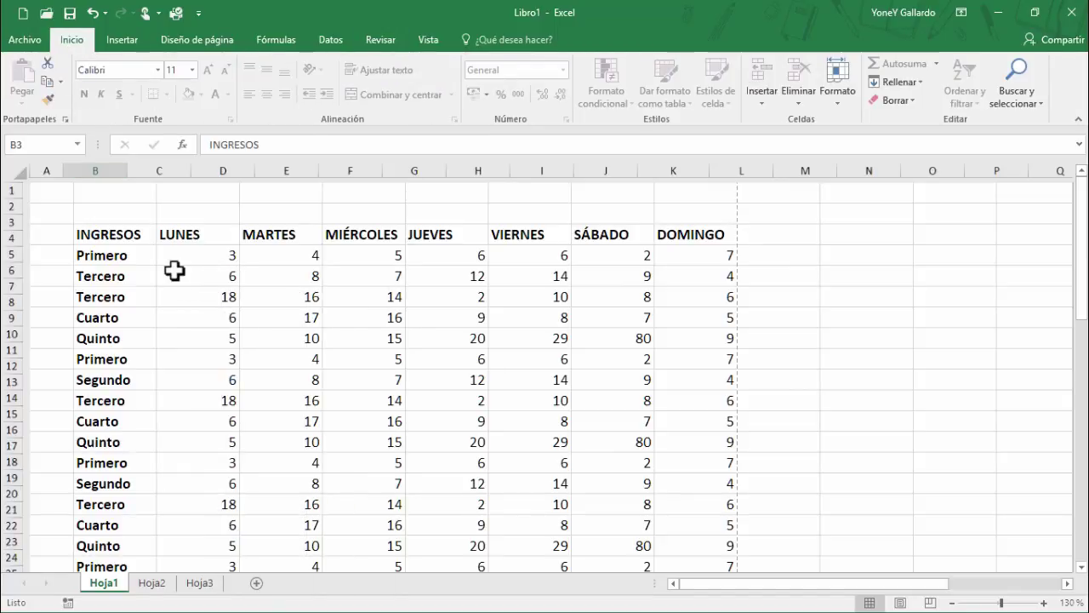
left_click(380, 39)
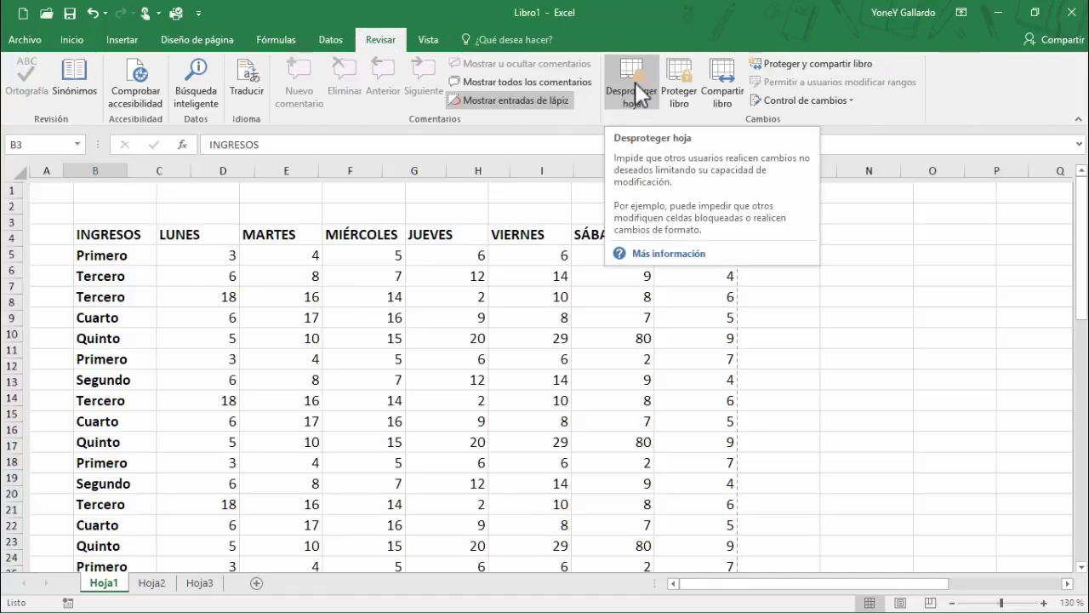
left_click(73, 39)
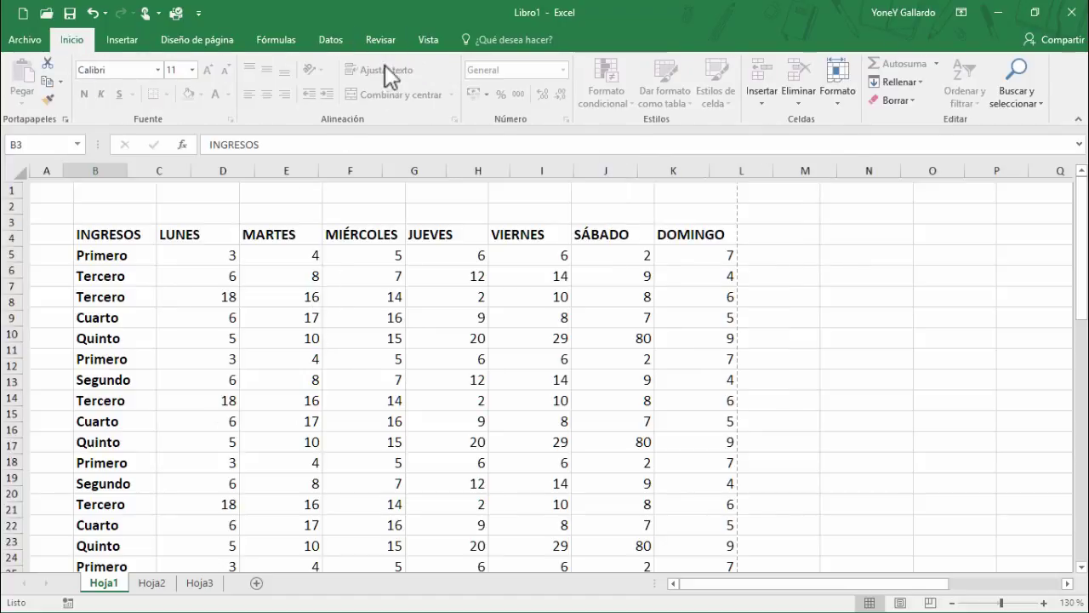
Step: Check on Hoja2 whether the ENERO to ABRIL month cells can still be selected, and return to the protected Hoja1
left_click(381, 41)
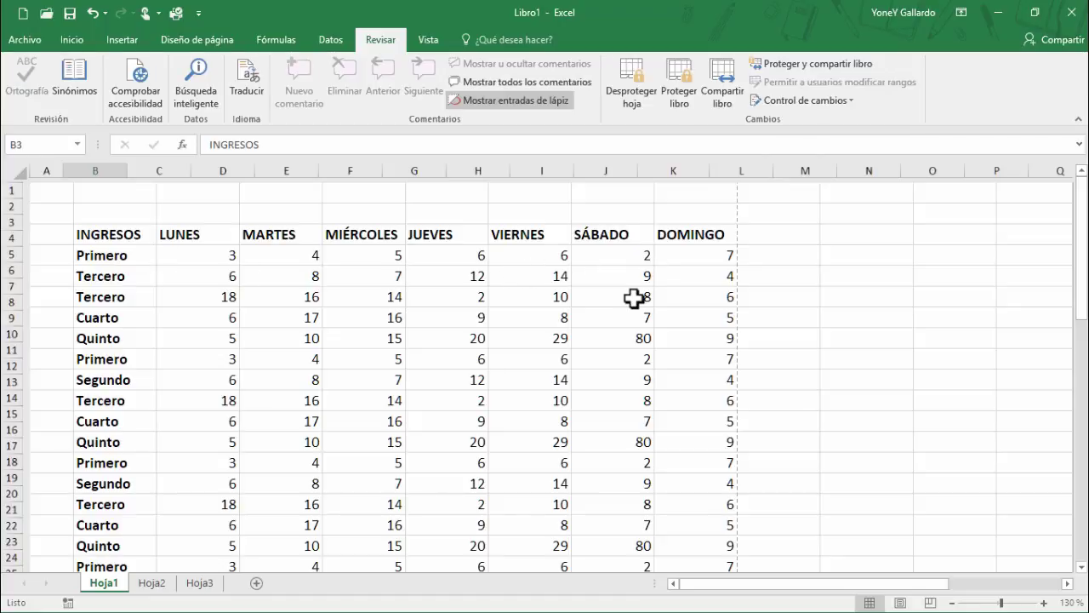
left_click(152, 583)
left_click(190, 234)
left_click(292, 234)
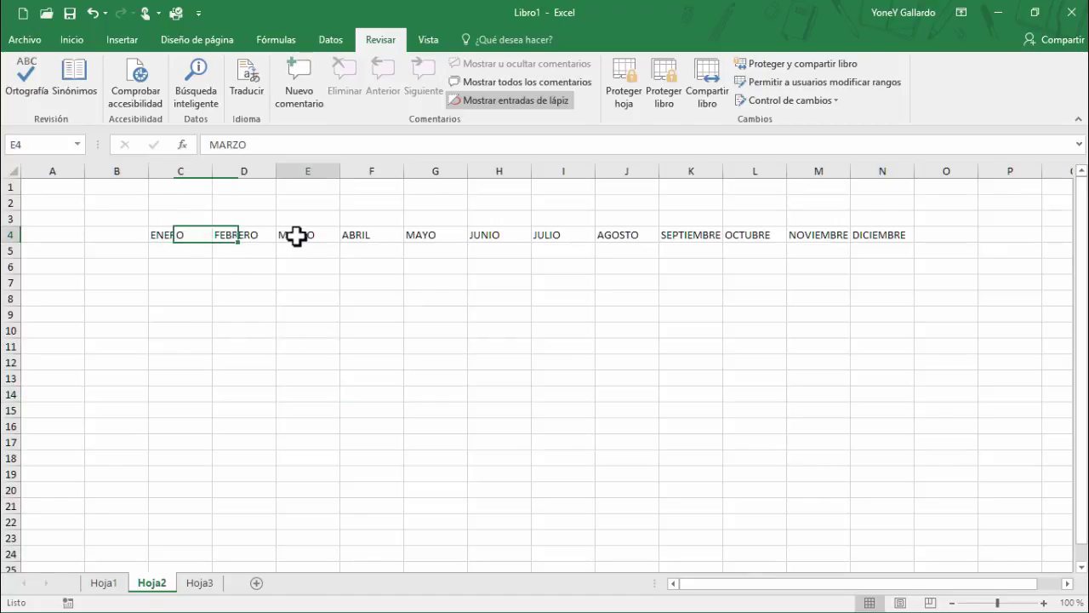
left_click(372, 233)
left_click(105, 584)
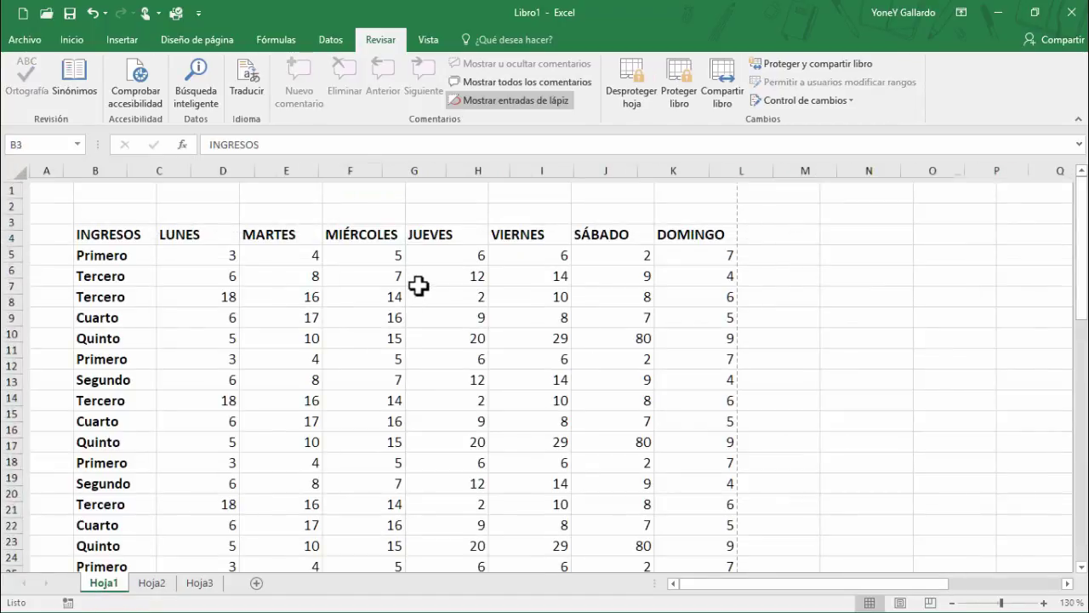
Step: Unprotect Hoja1 with the sheet password and test selecting the LUNES to VIERNES values
left_click(637, 79)
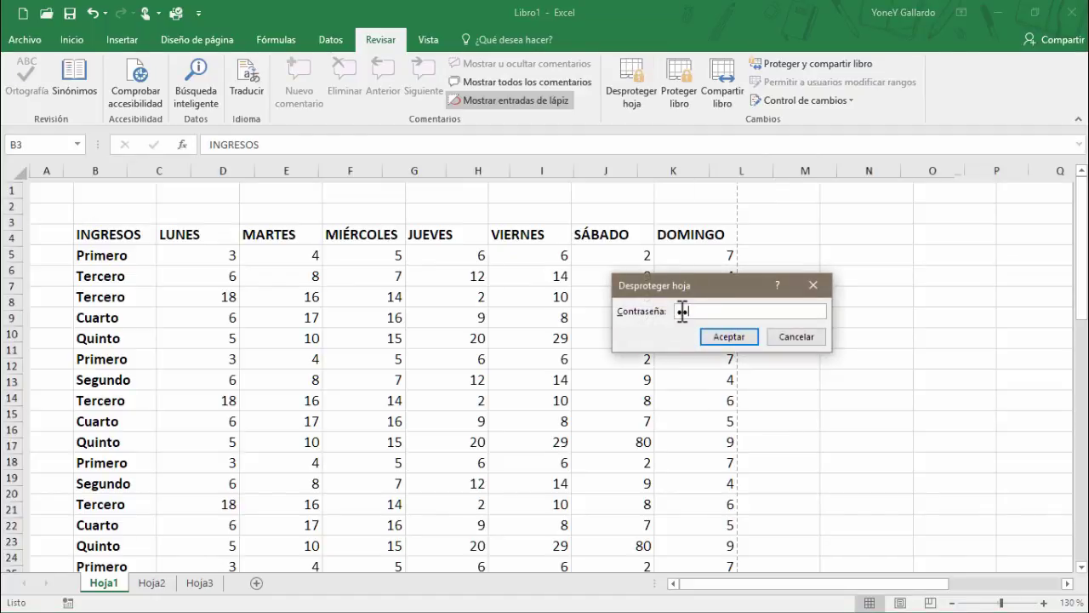
key("Return")
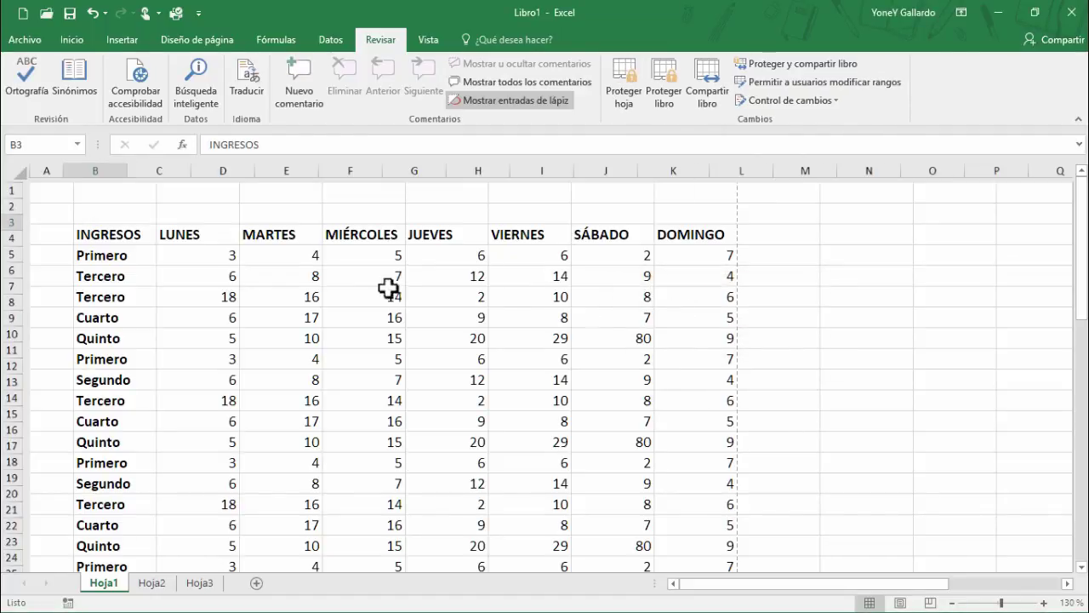
left_click_drag(230, 255, 549, 422)
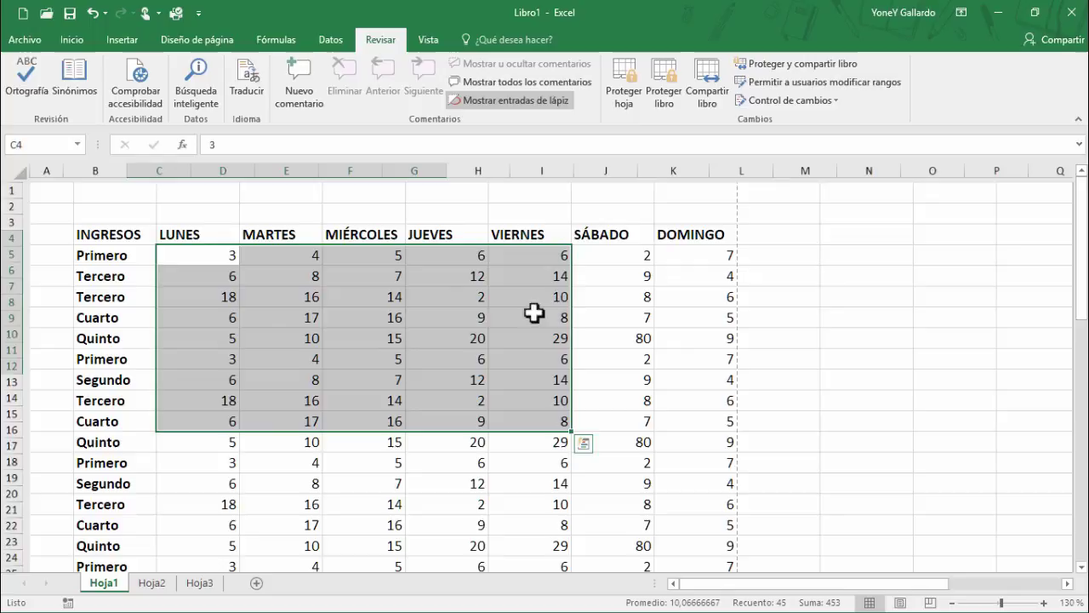
left_click(589, 275)
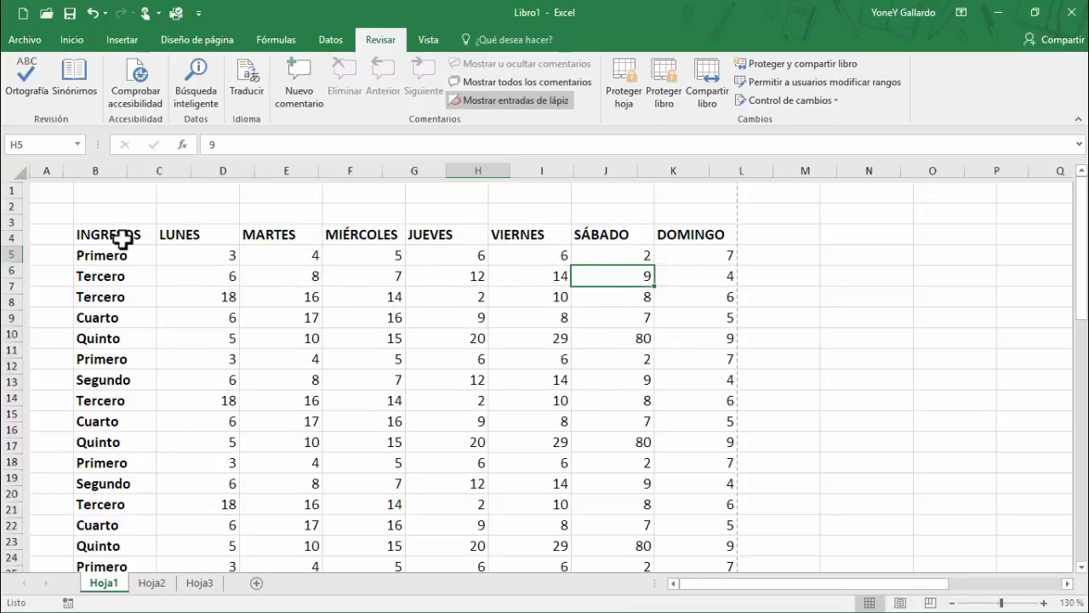
Step: Protect the workbook structure with a password, confirm the password, and select a JUEVES value on Hoja1
left_click(665, 95)
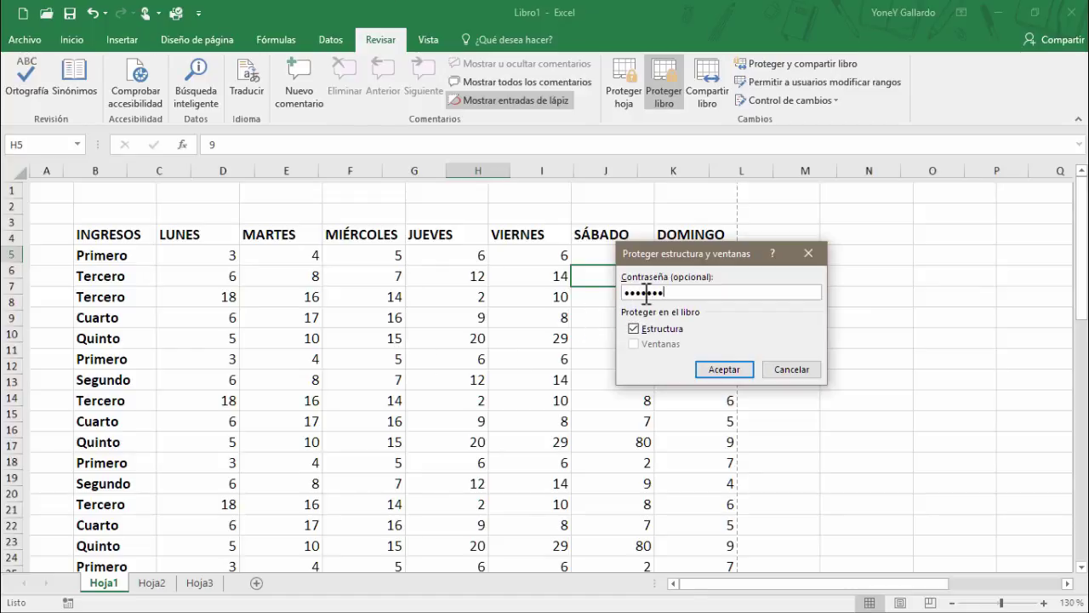
key("Return")
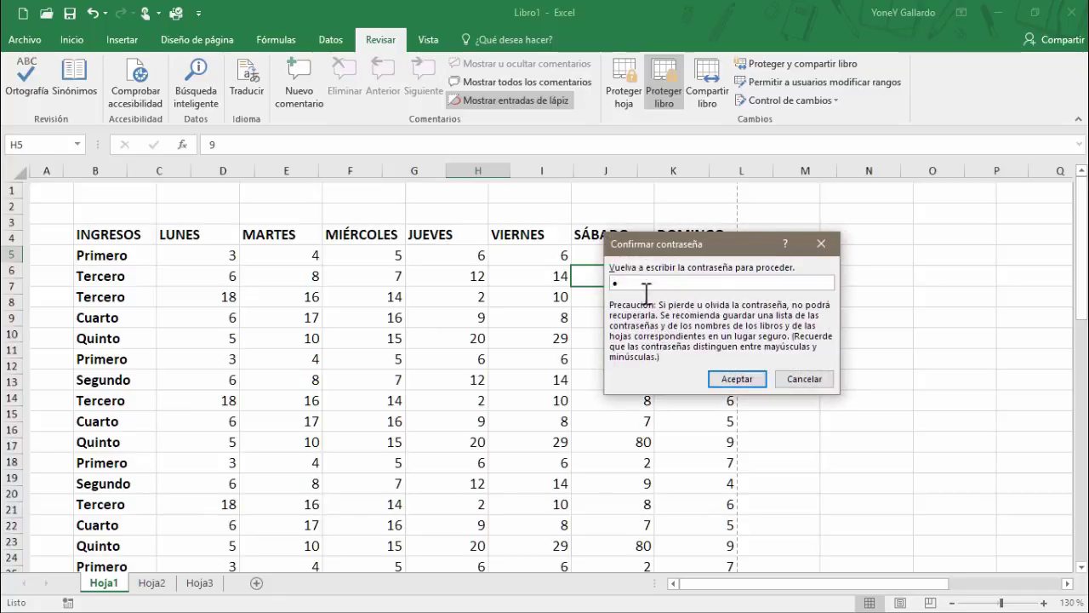
key("Return")
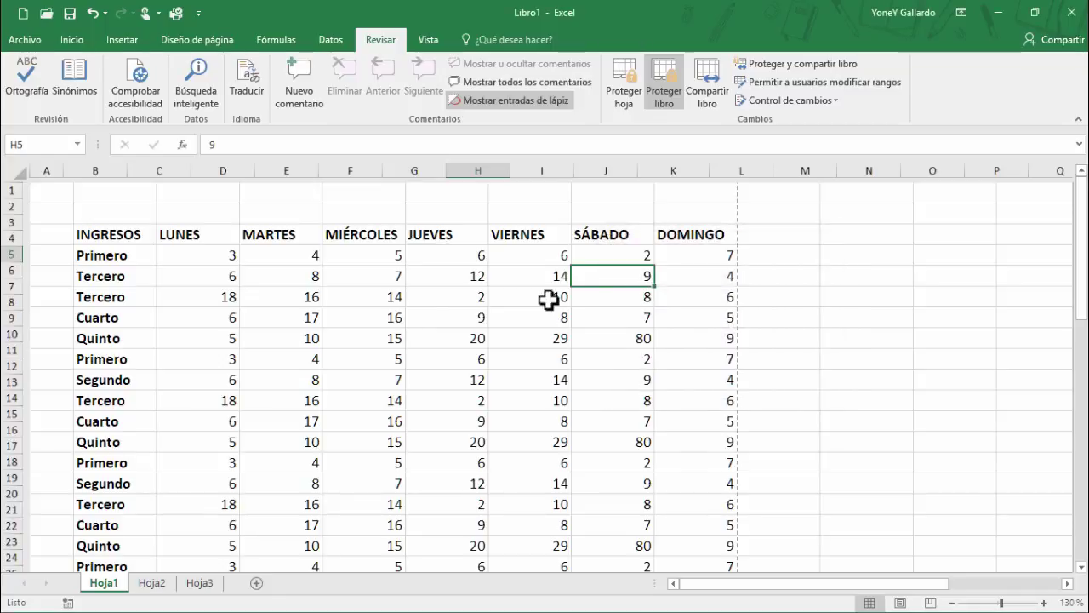
left_click(447, 296)
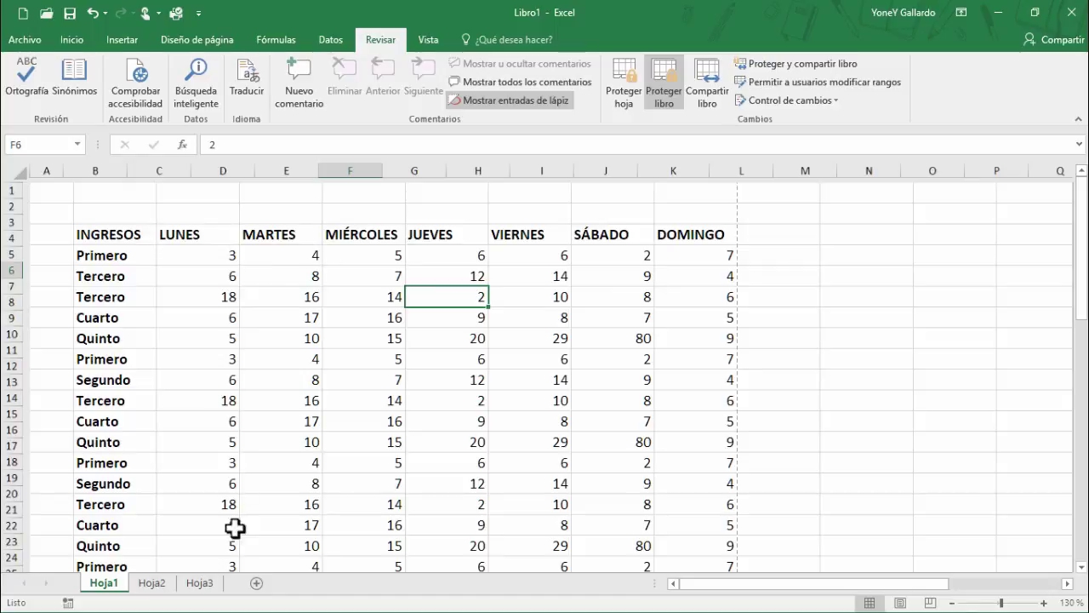
Step: Change the ENERO heading in cell C4 of Hoja2 to ENER
left_click(152, 583)
left_click(196, 278)
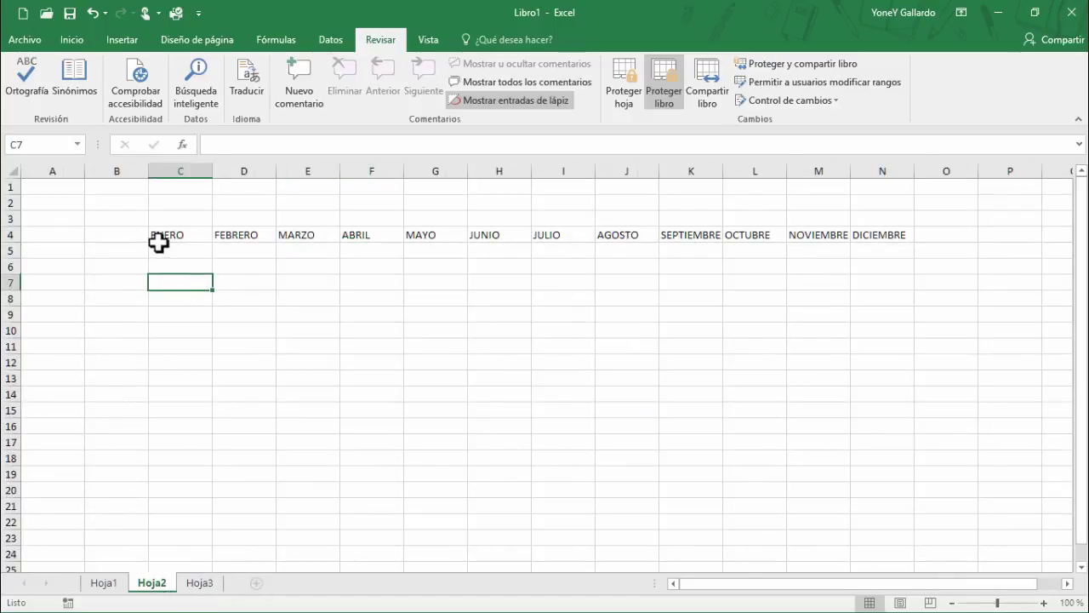
left_click(255, 237)
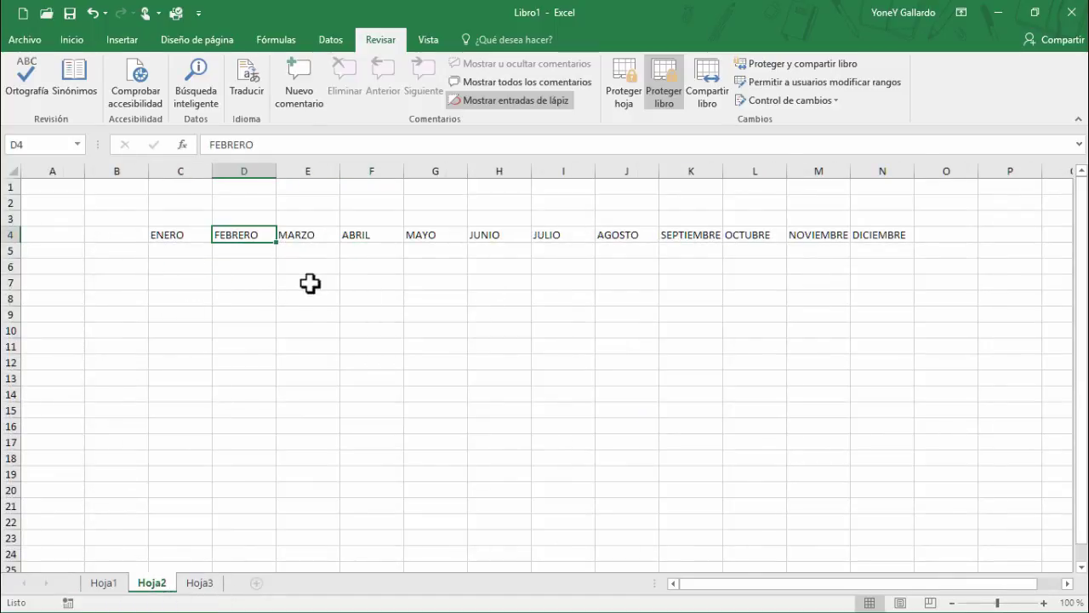
left_click(182, 239)
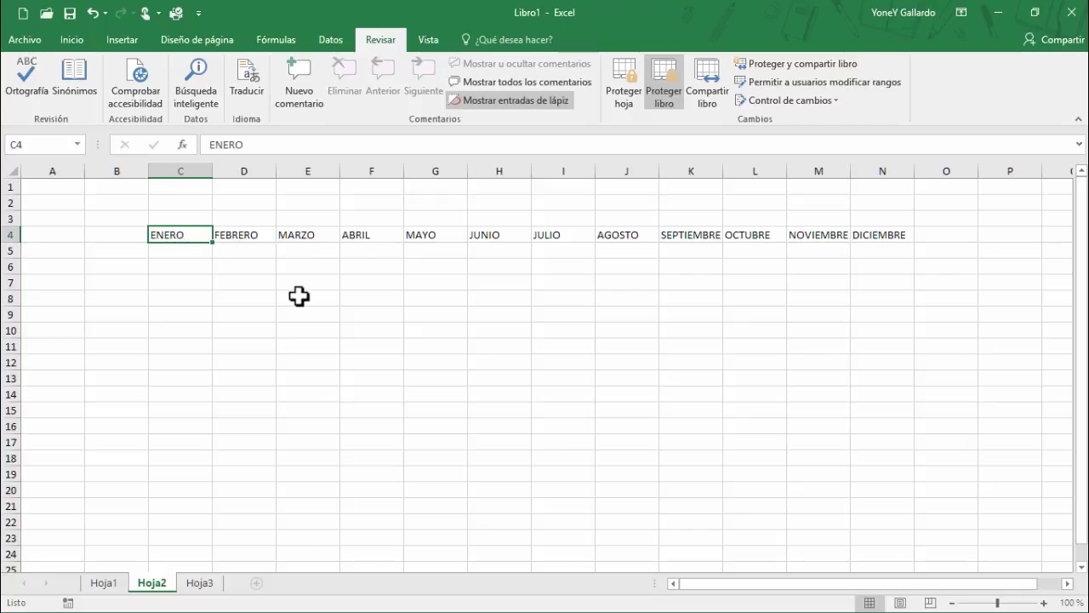
type("E")
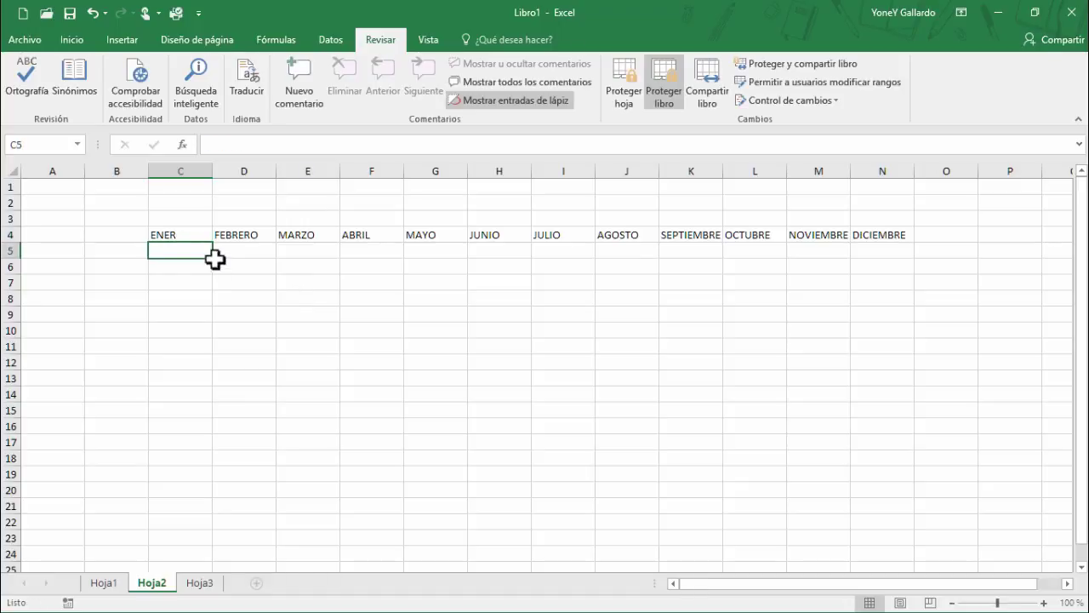
Step: Return to Hoja1 and check switching sheets and selecting table cells with the workbook structure protected
left_click(112, 585)
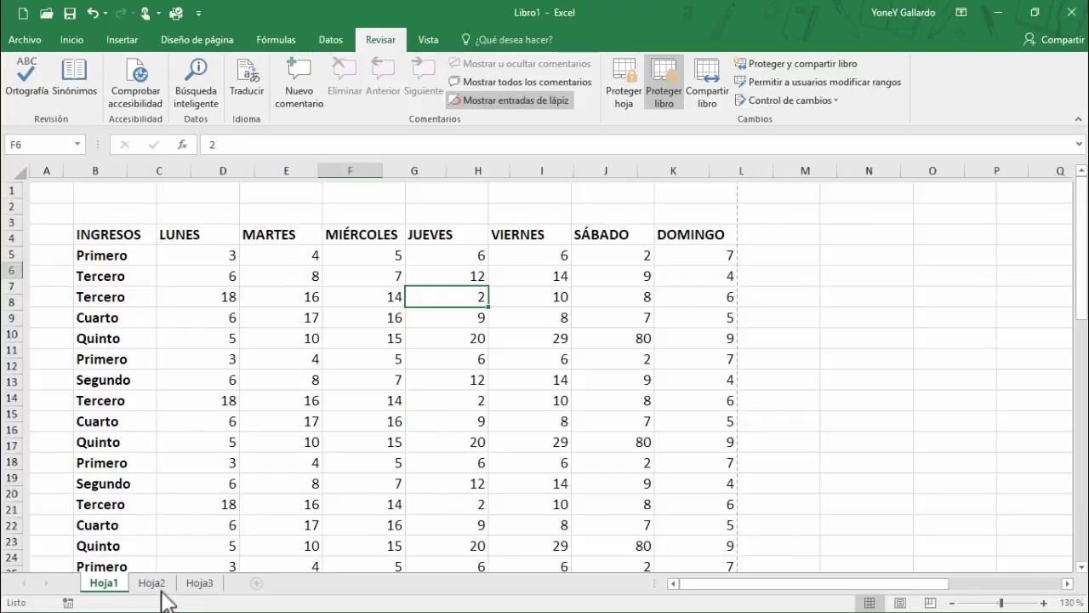
left_click(336, 342)
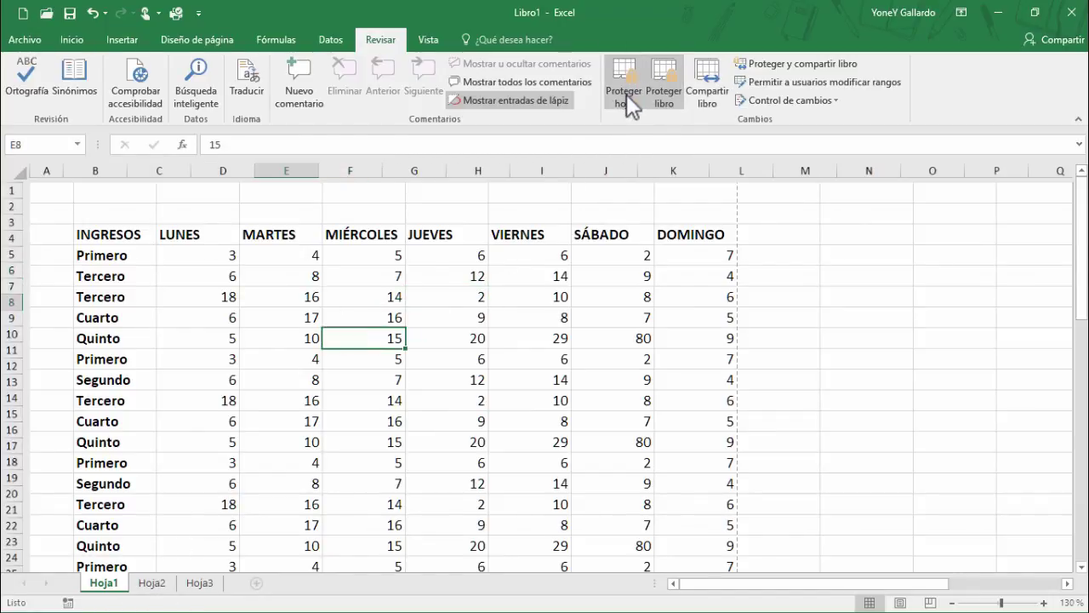
left_click(145, 584)
left_click(119, 589)
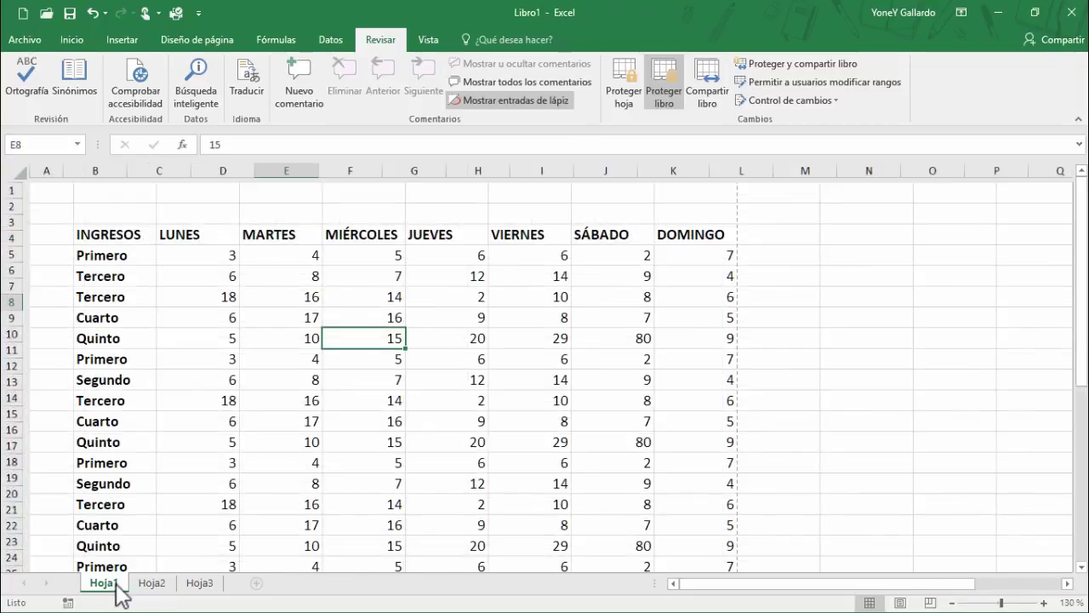
left_click(511, 316)
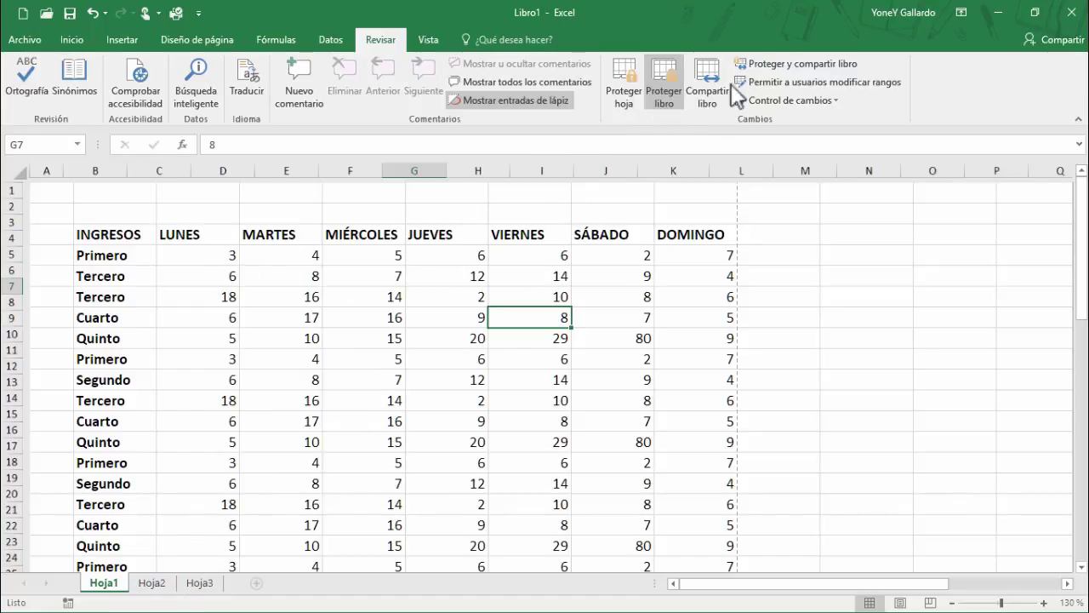
Step: Remove the workbook structure protection with its password and select the INGRESOS heading on Hoja1
left_click(668, 92)
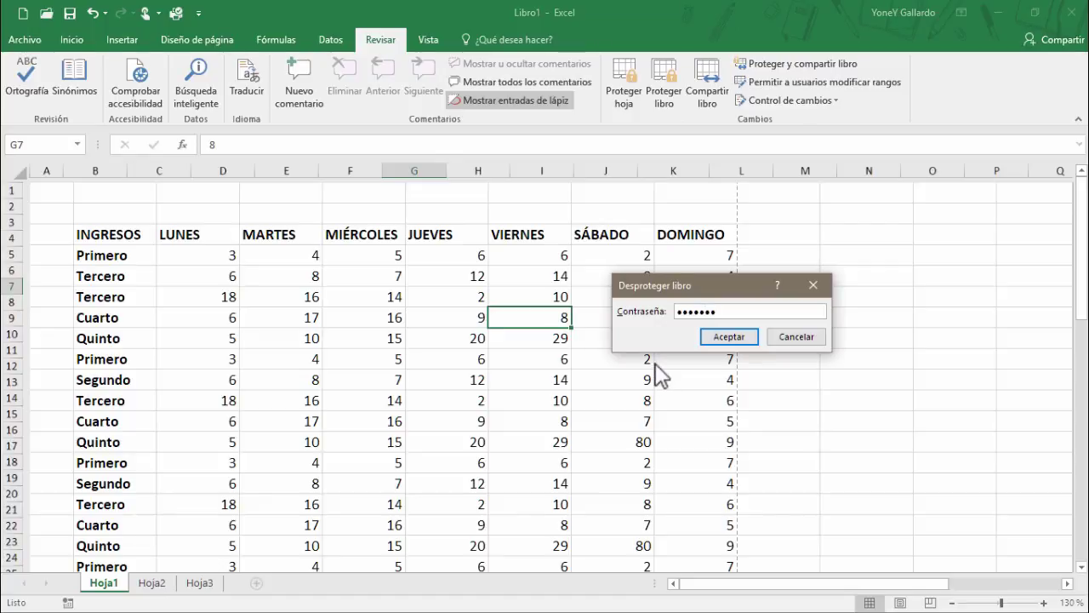
key("Return")
left_click(665, 345)
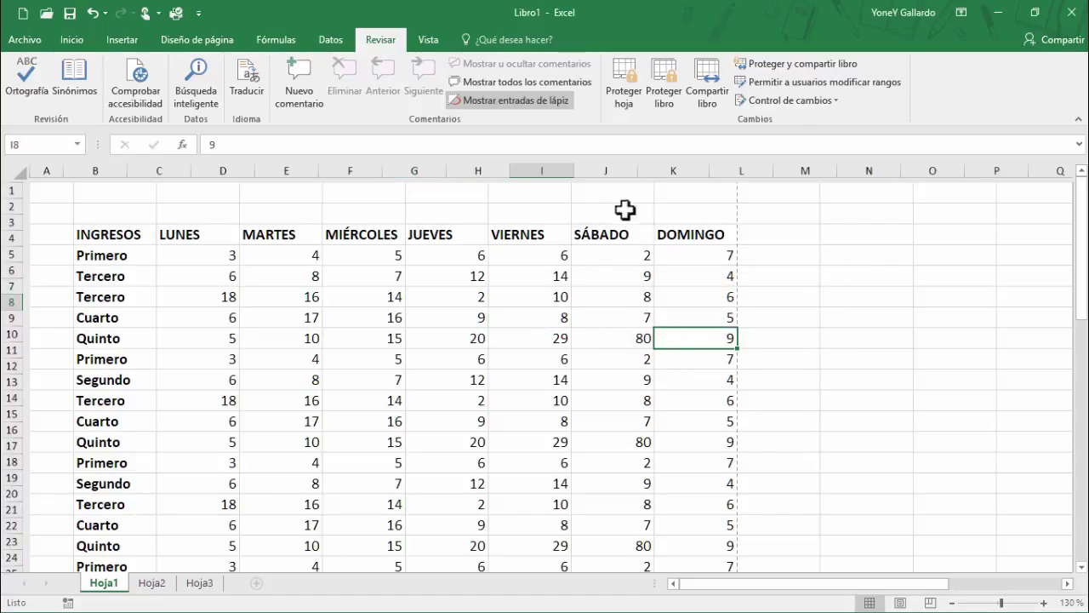
left_click(152, 234)
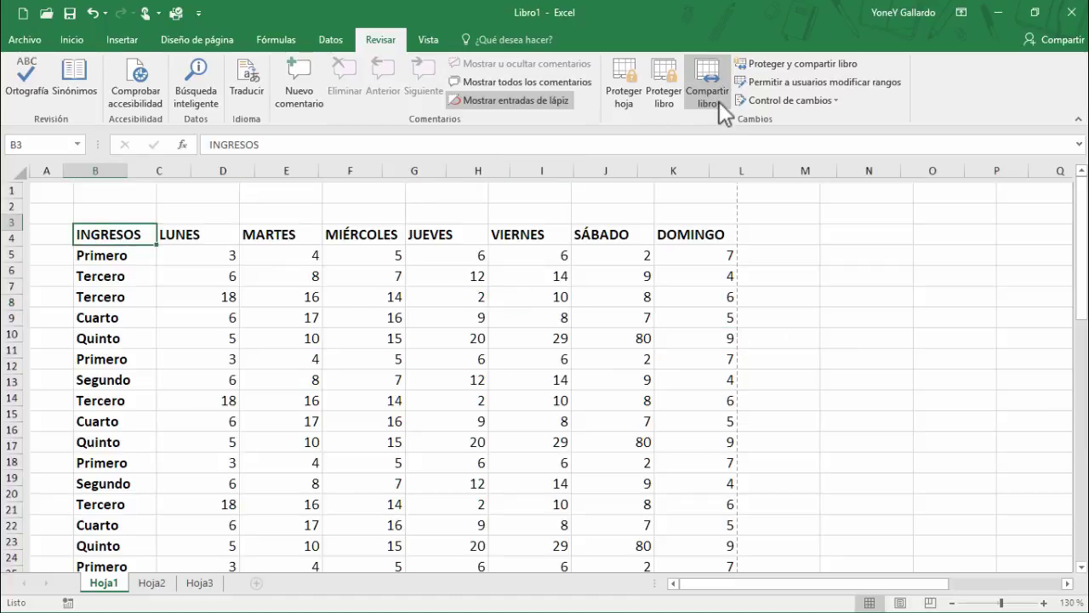
Step: Review the editing and advanced options for sharing the workbook, and cancel without applying them
left_click(719, 101)
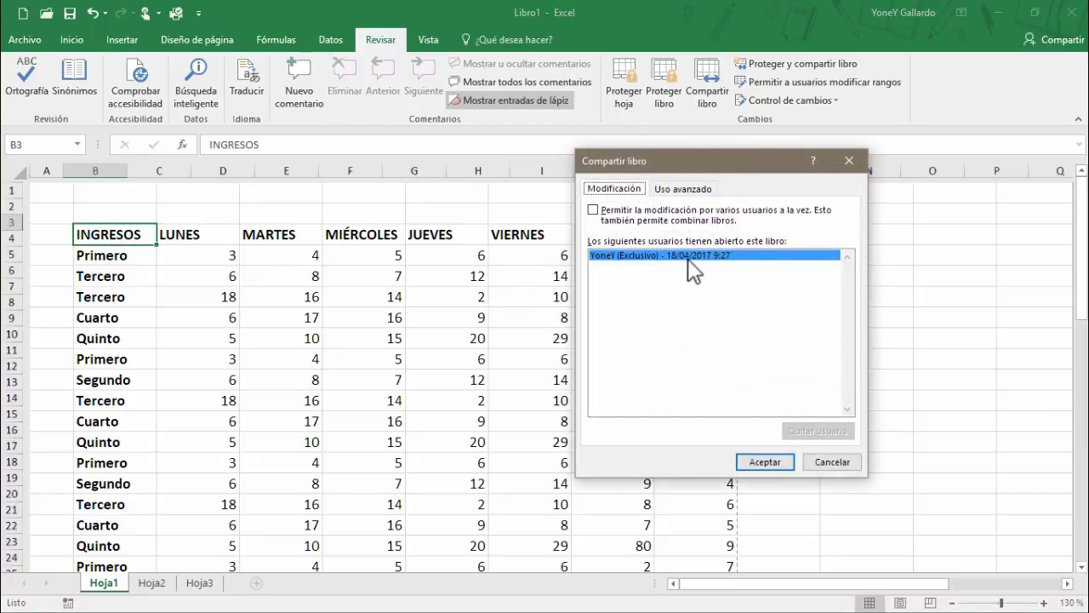
left_click_drag(736, 167, 644, 182)
left_click(593, 206)
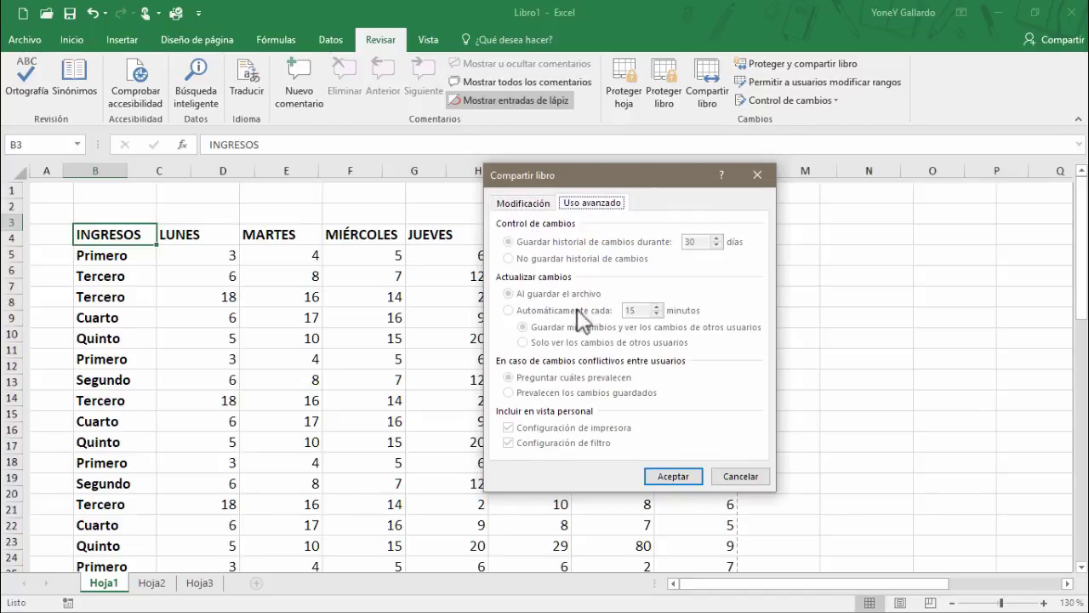
left_click(522, 204)
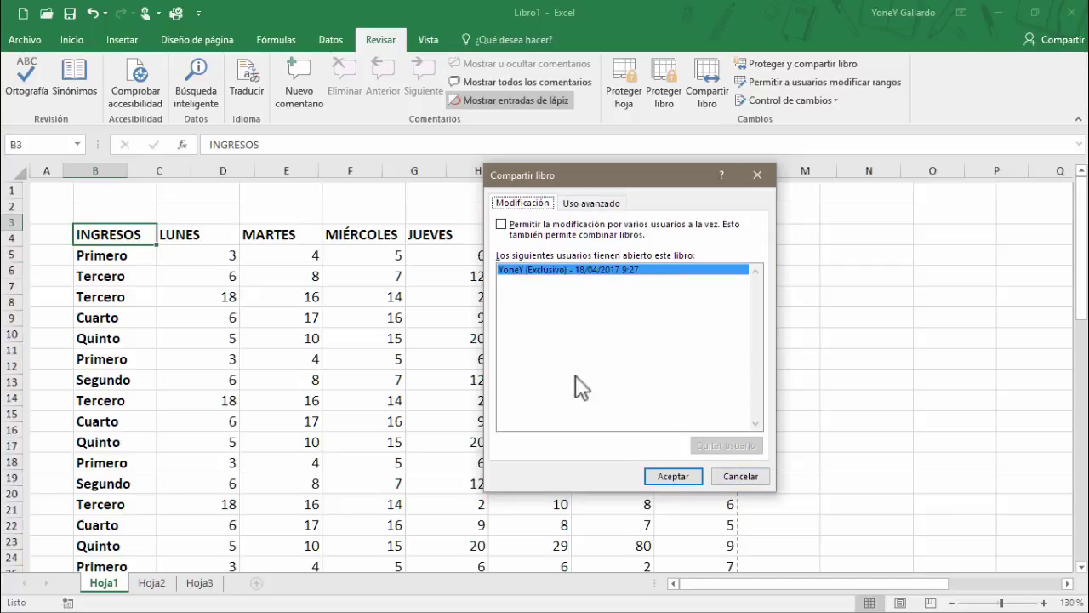
left_click(742, 478)
Step: Select the INGRESOS heading and view the available change-tracking commands without choosing any
left_click(289, 319)
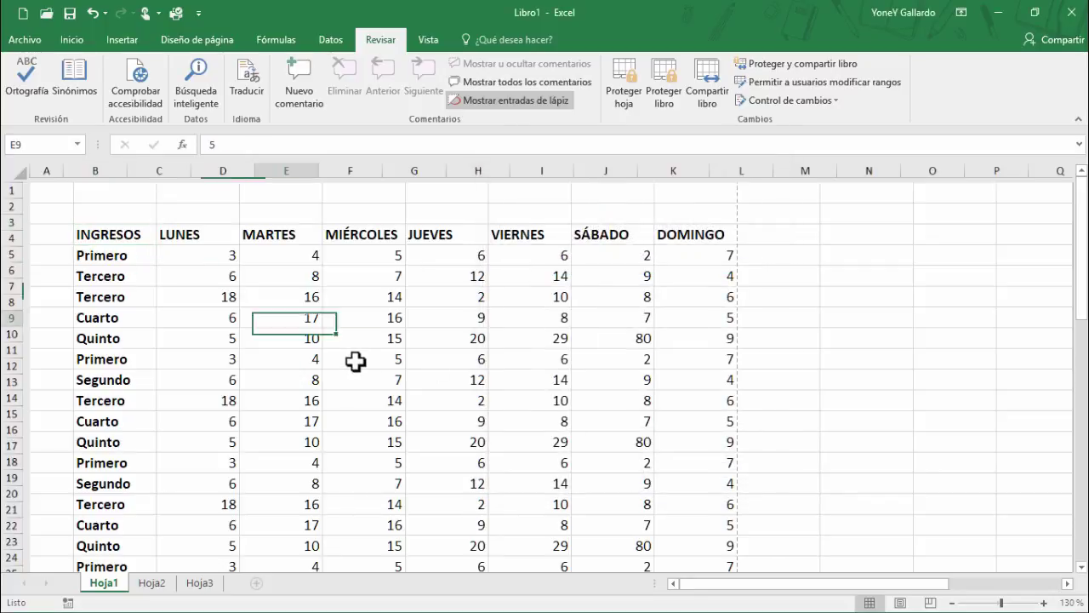
left_click(134, 242)
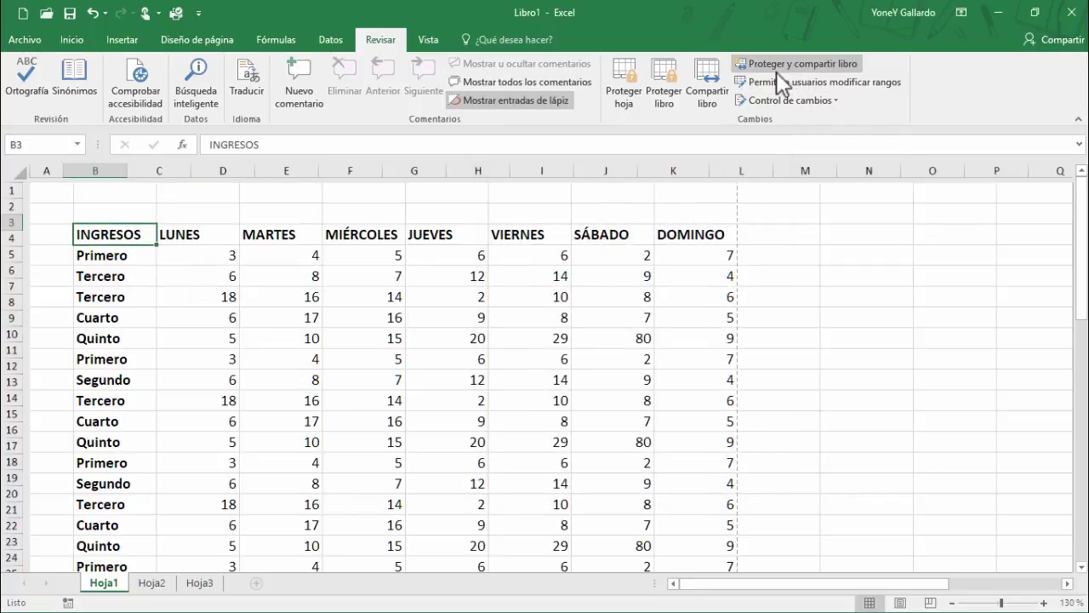
left_click(836, 101)
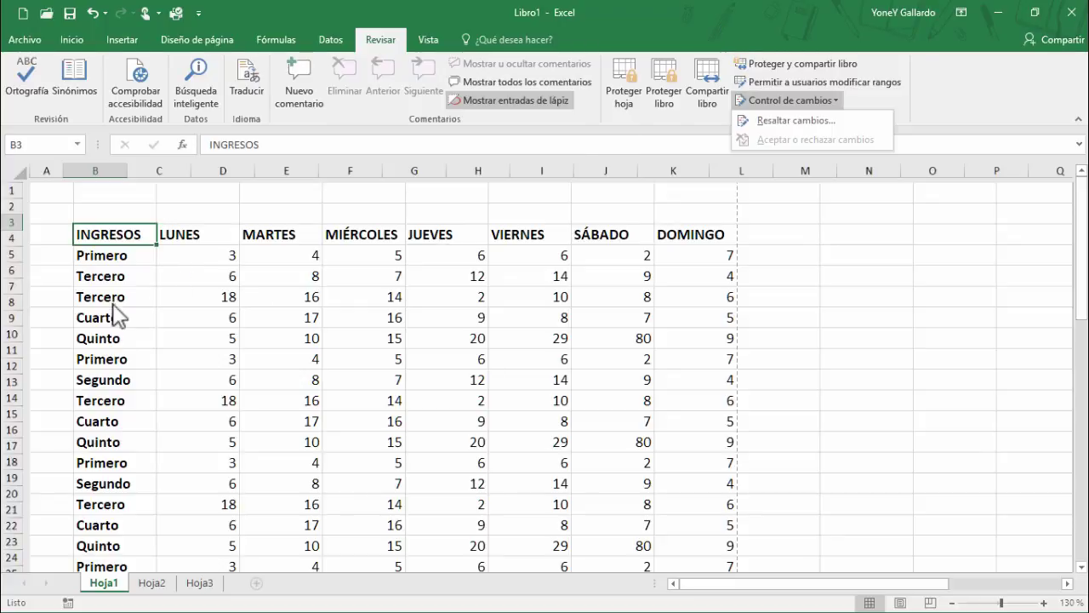
left_click(715, 16)
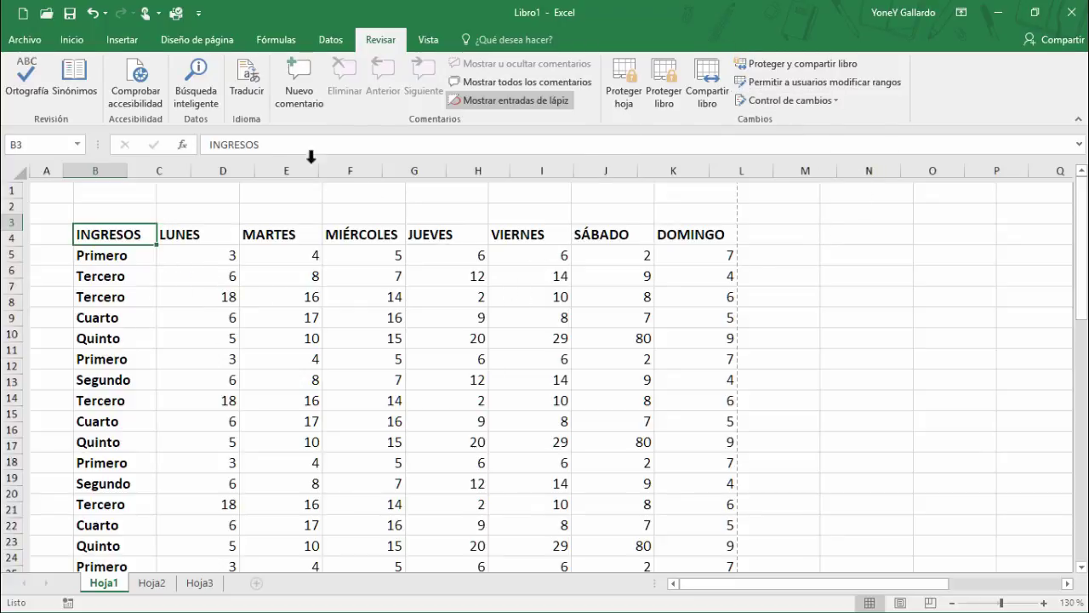
Step: Look through the income table on Hoja1 from the first LUNES value to the last DOMINGO value
left_click(192, 254)
scroll(435, 295, "down", 1)
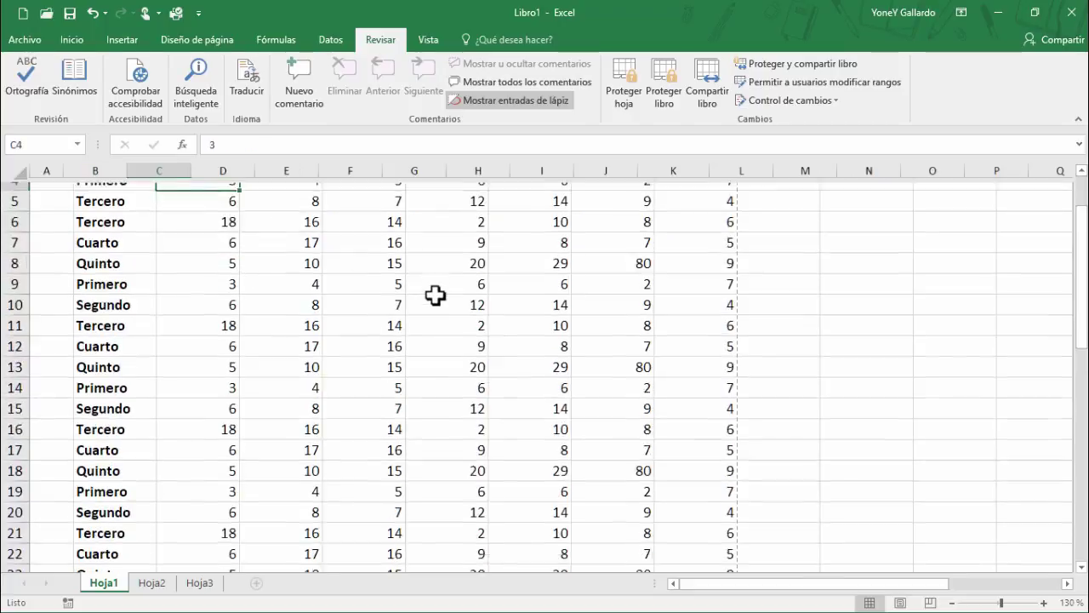
scroll(435, 295, "down", 7)
scroll(434, 289, "up", 8)
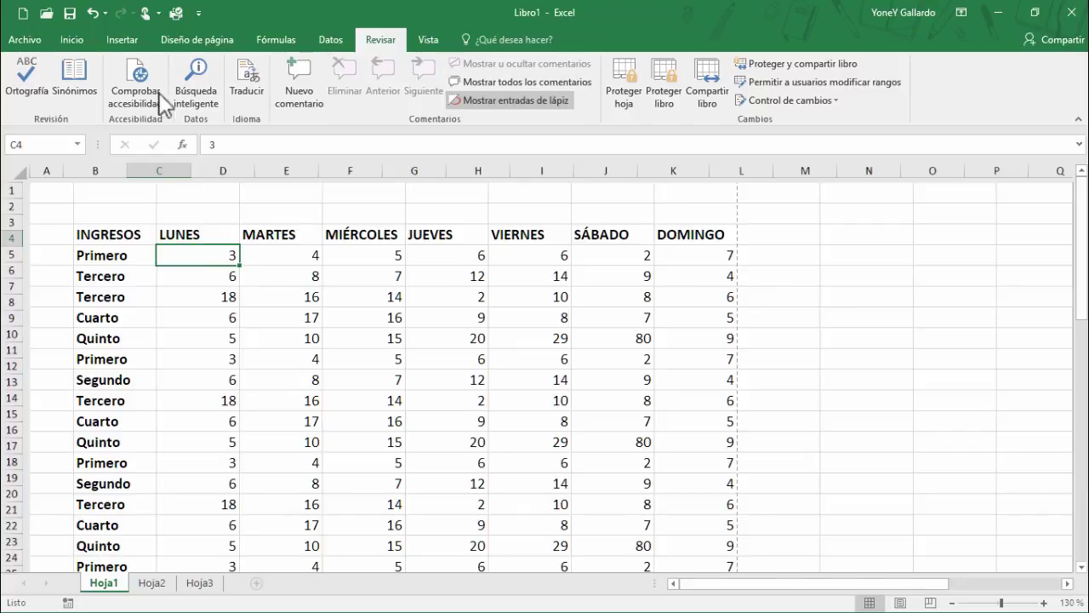
left_click(123, 40)
scroll(545, 401, "down", 6)
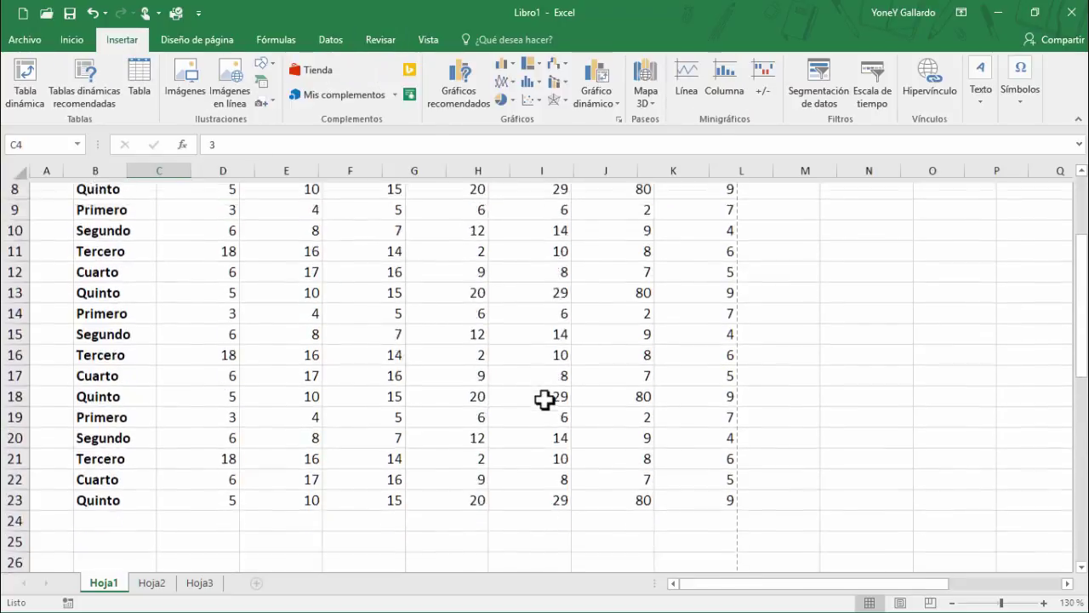
left_click(696, 442)
scroll(706, 383, "down", 5)
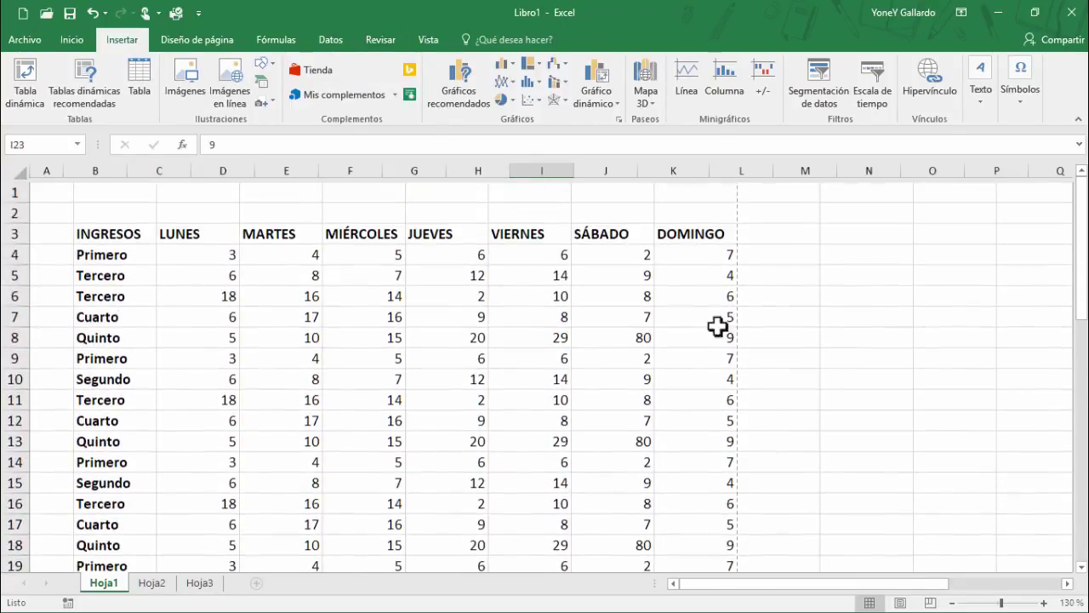
Step: Total the DOMINGO values I4:I23 with AutoSum in cell I24
left_click(698, 252)
left_click_drag(698, 252, 722, 558)
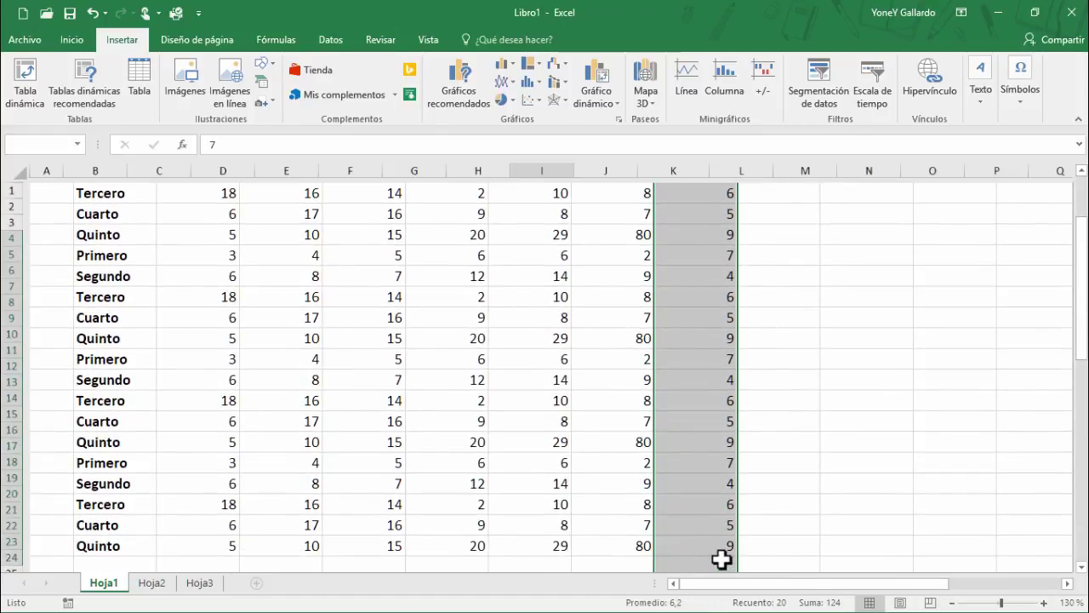
left_click(81, 41)
left_click(895, 69)
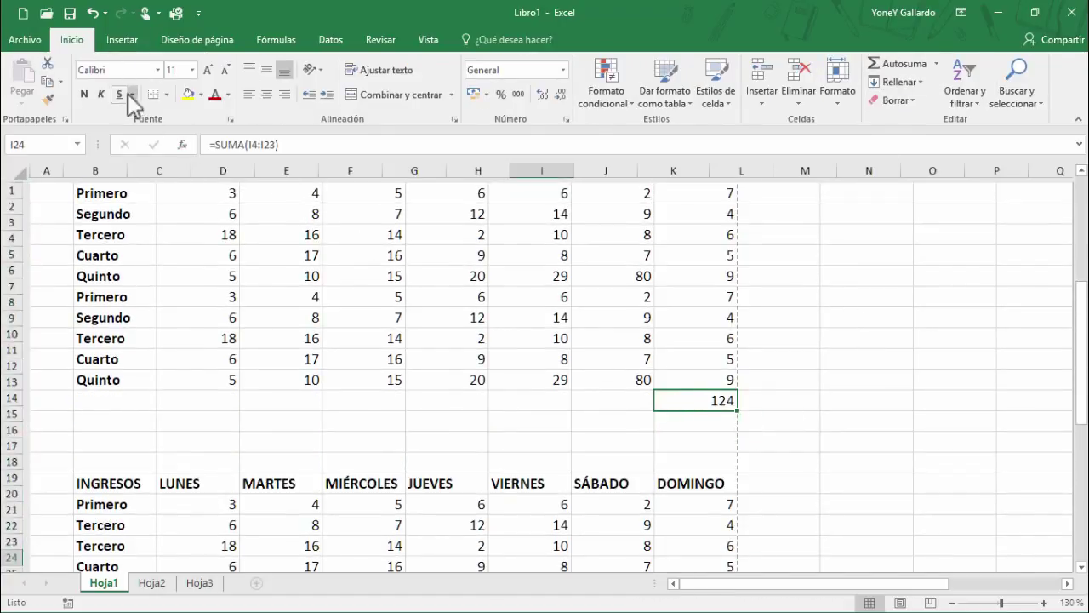
Step: Format the DOMINGO total in I24 as bold, dark red text at size 20
left_click(214, 94)
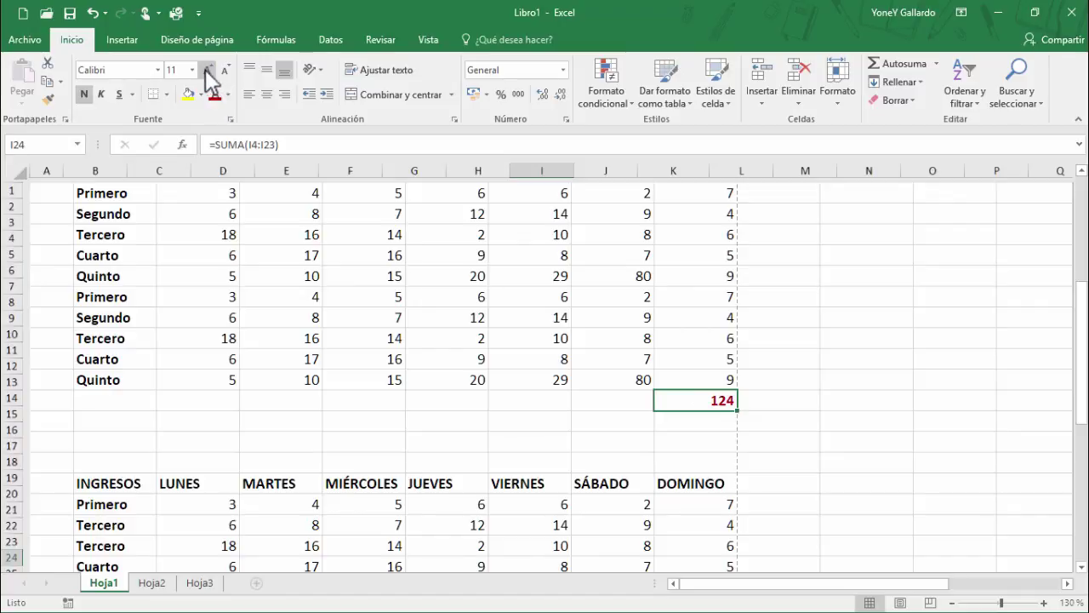
left_click(206, 70)
left_click(206, 70)
left_click(206, 70)
left_click(206, 70)
left_click(206, 70)
left_click(804, 417)
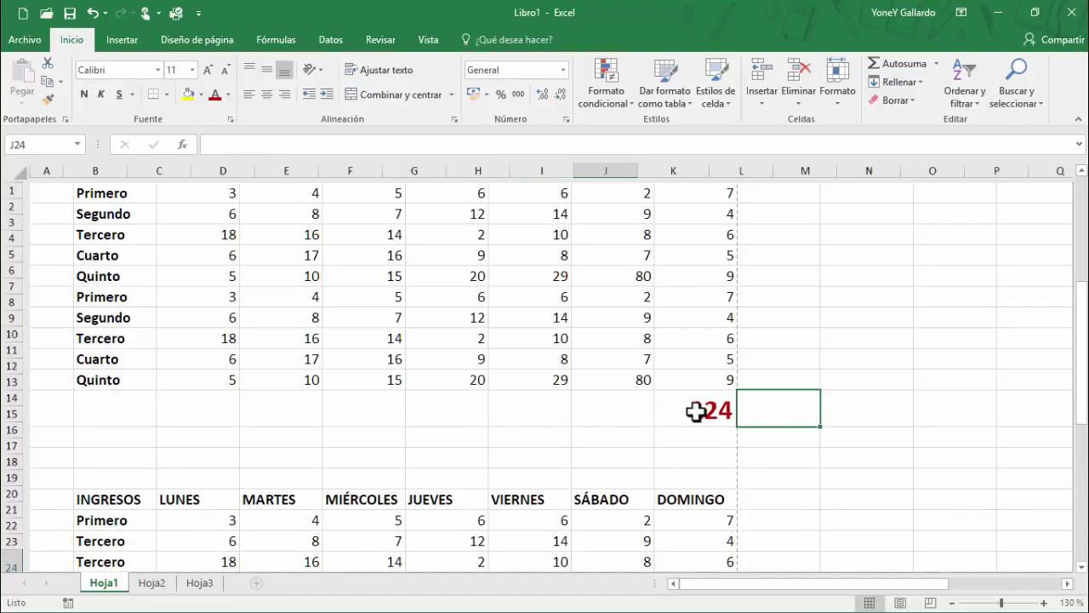
left_click(698, 413)
scroll(712, 314, "up", 3)
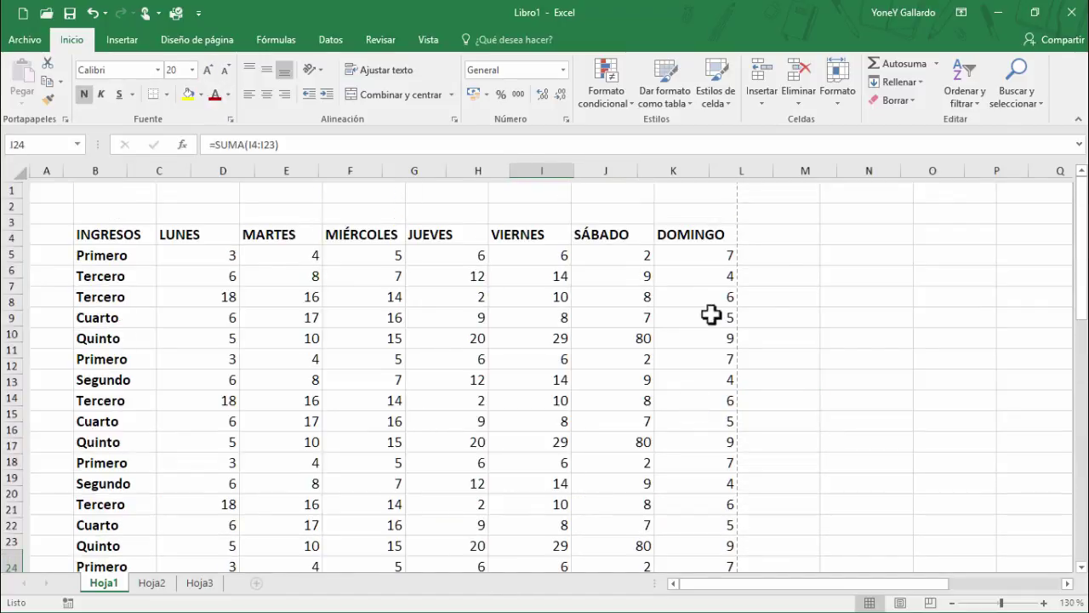
scroll(713, 280, "down", 1)
scroll(713, 281, "up", 2)
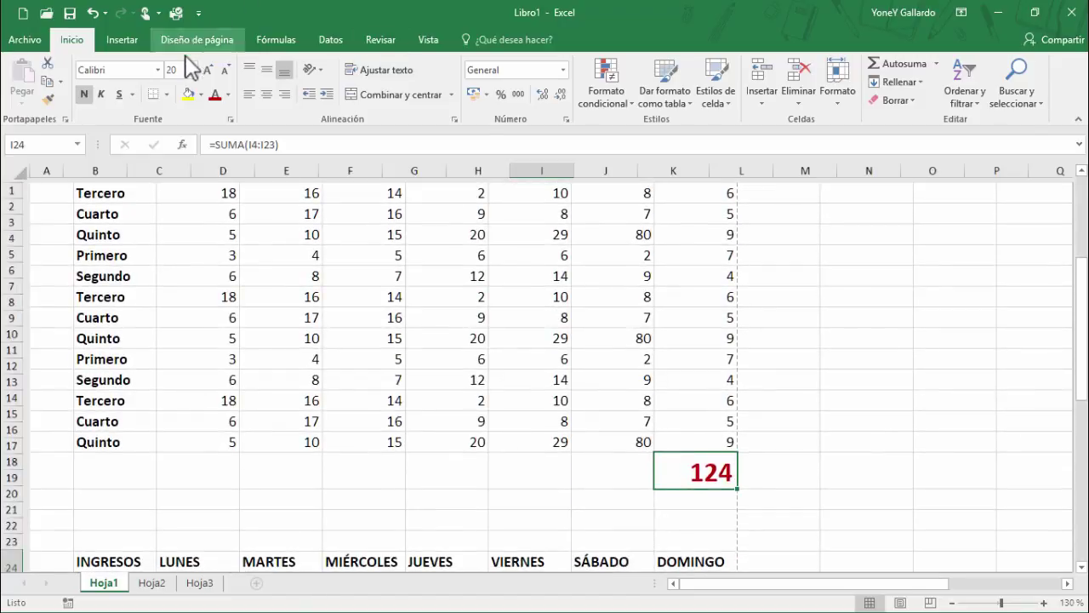
Step: Start a hyperlink for cell I24 and review the current folder, browsed pages and recent files as link targets
left_click(128, 40)
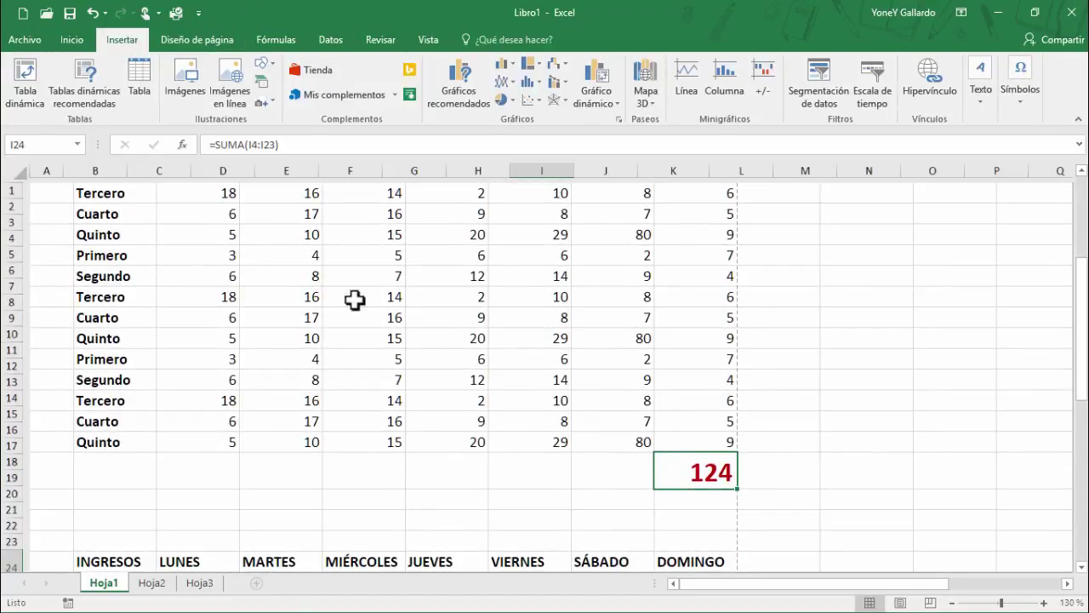
left_click(936, 85)
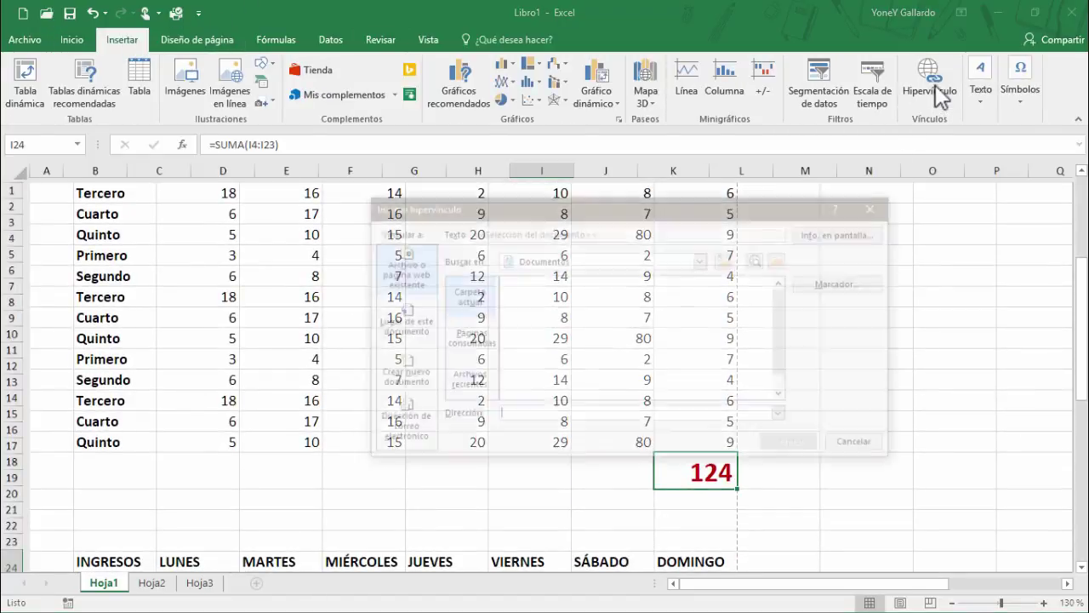
left_click_drag(722, 199, 535, 121)
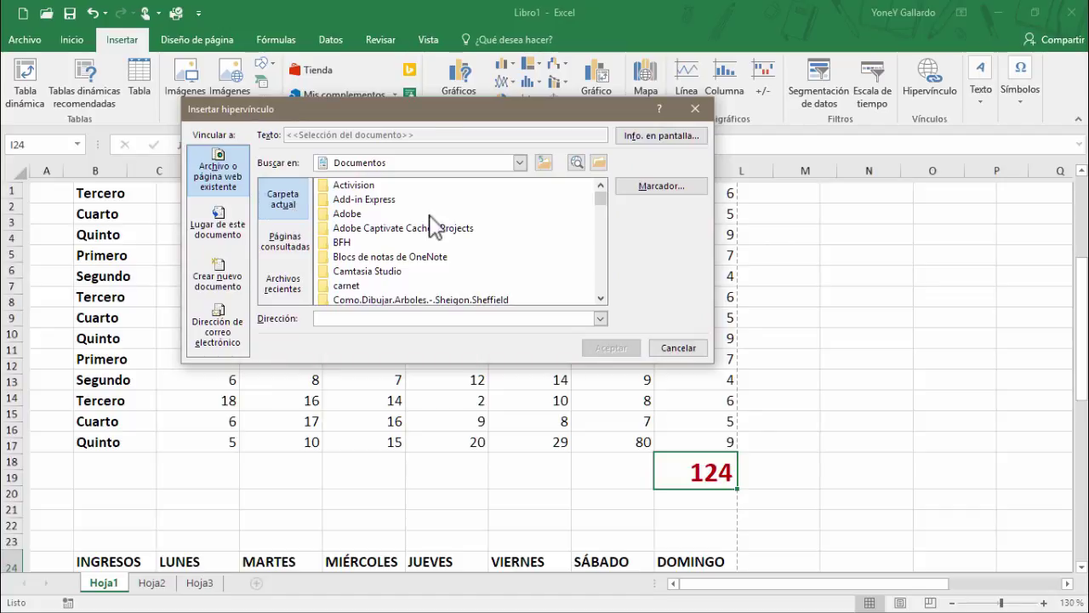
left_click_drag(597, 198, 610, 238)
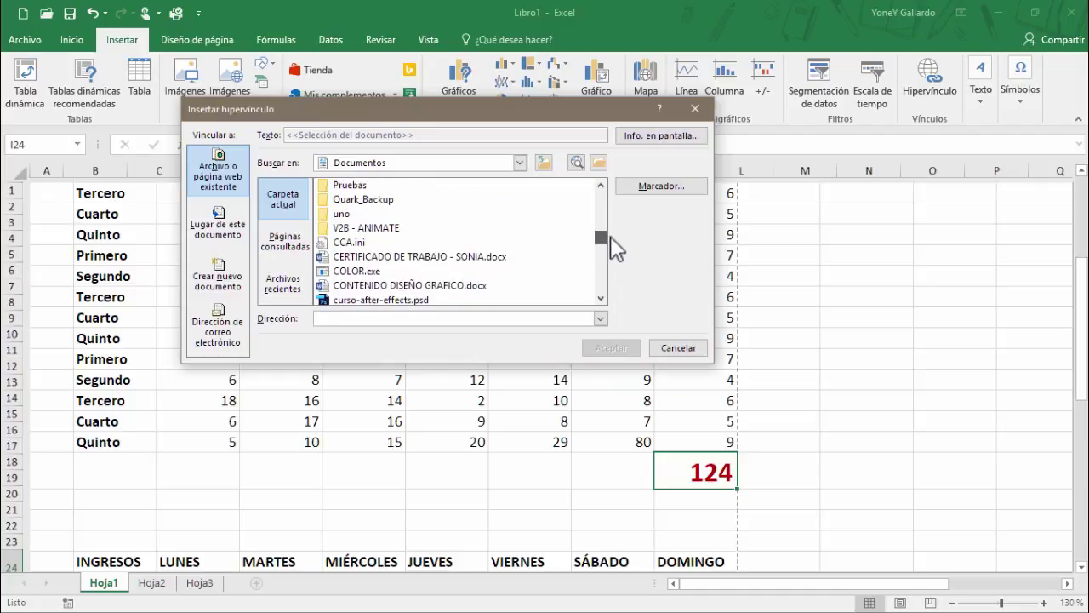
left_click(451, 257)
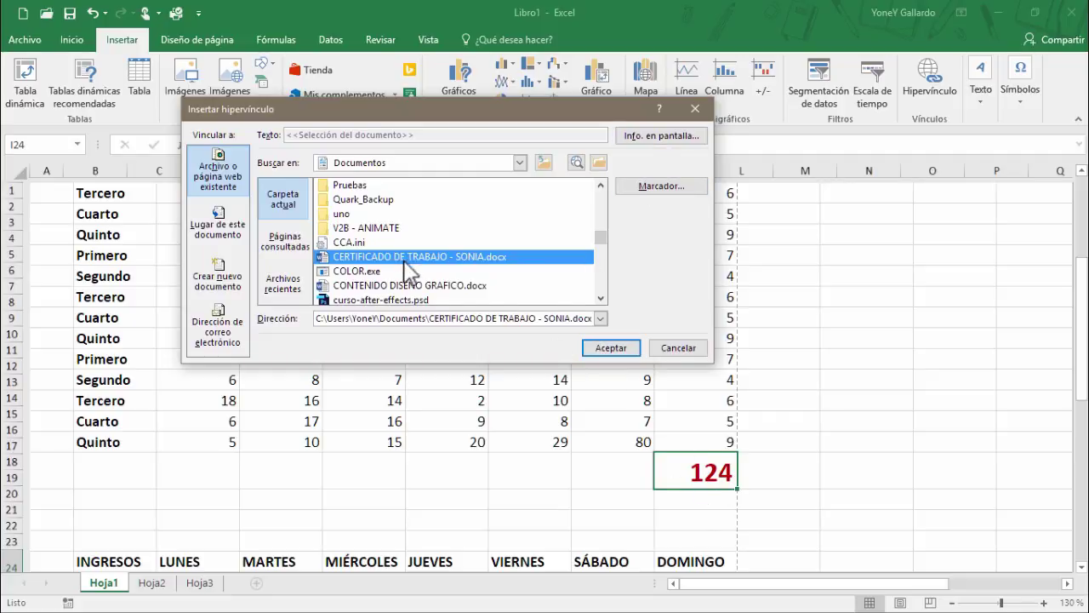
left_click(285, 243)
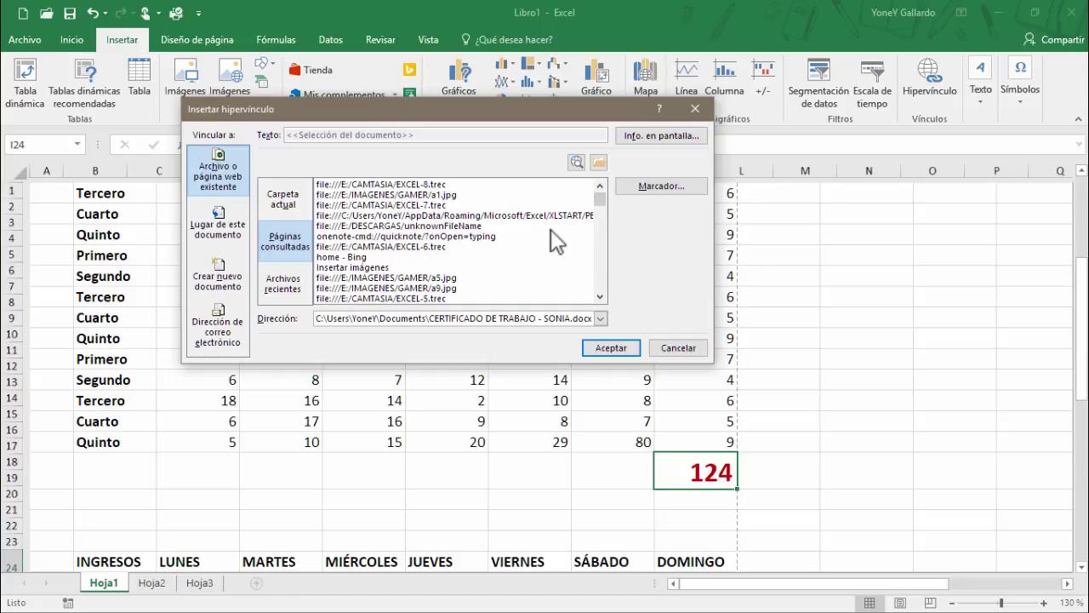
left_click(282, 283)
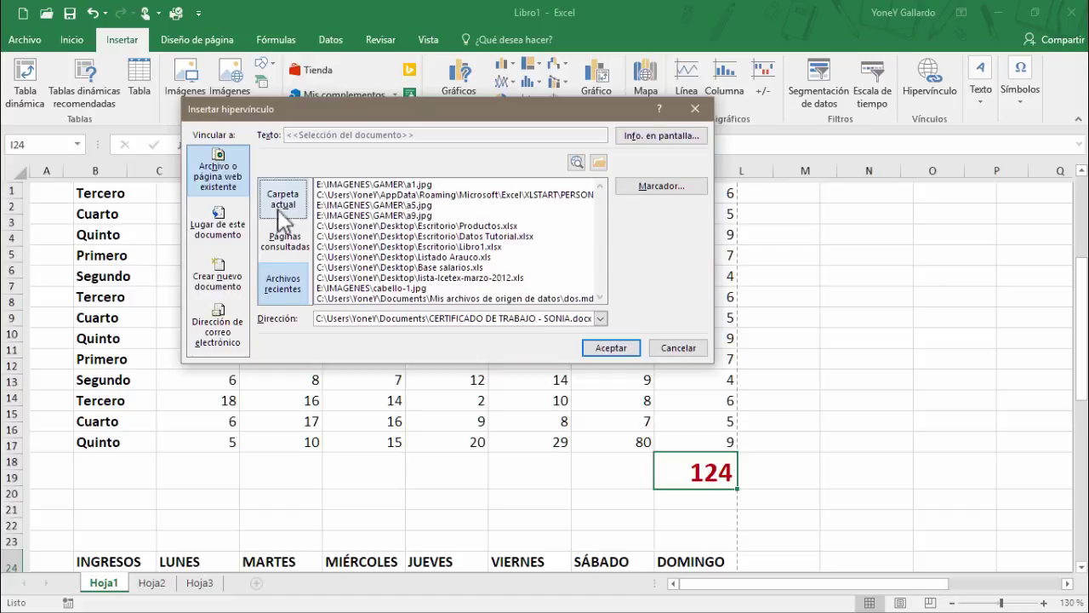
Step: Review linking to a place in this document such as Hoja3, to a new document and to an e-mail address
left_click(221, 223)
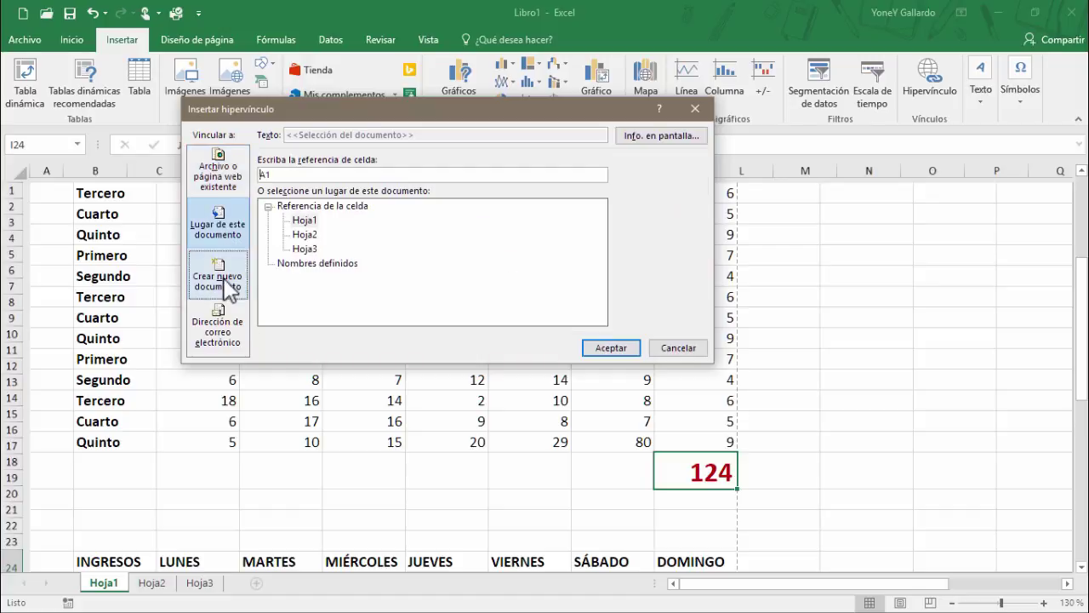
left_click(228, 188)
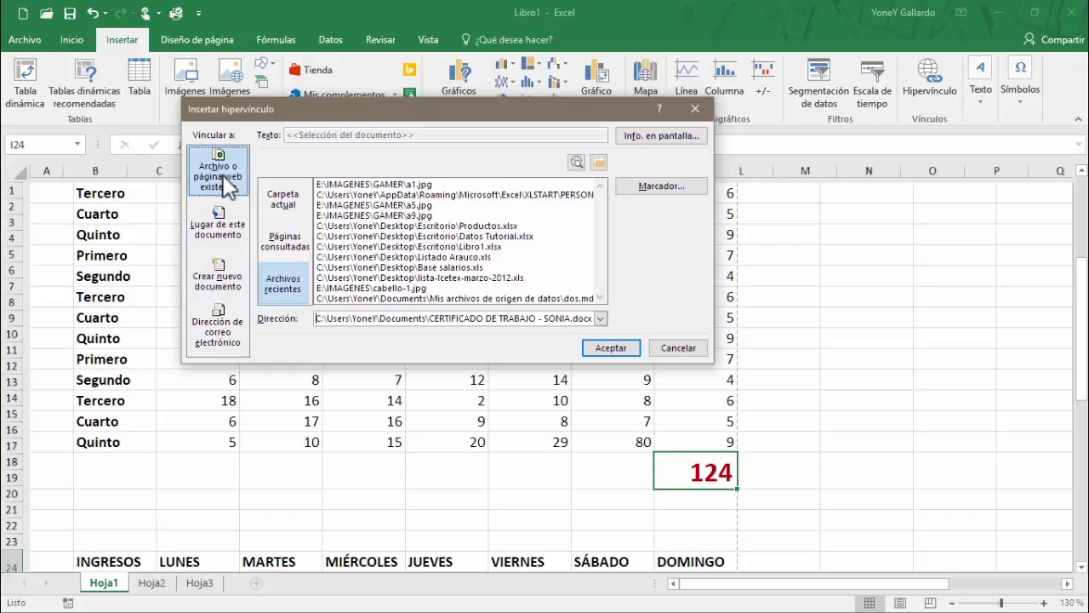
left_click(218, 229)
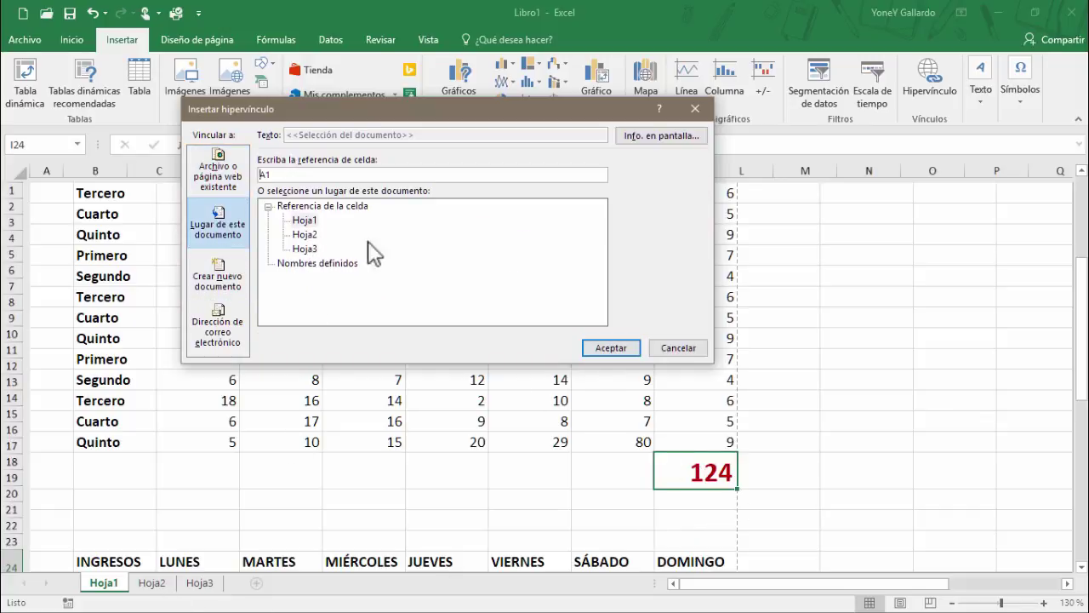
left_click(307, 248)
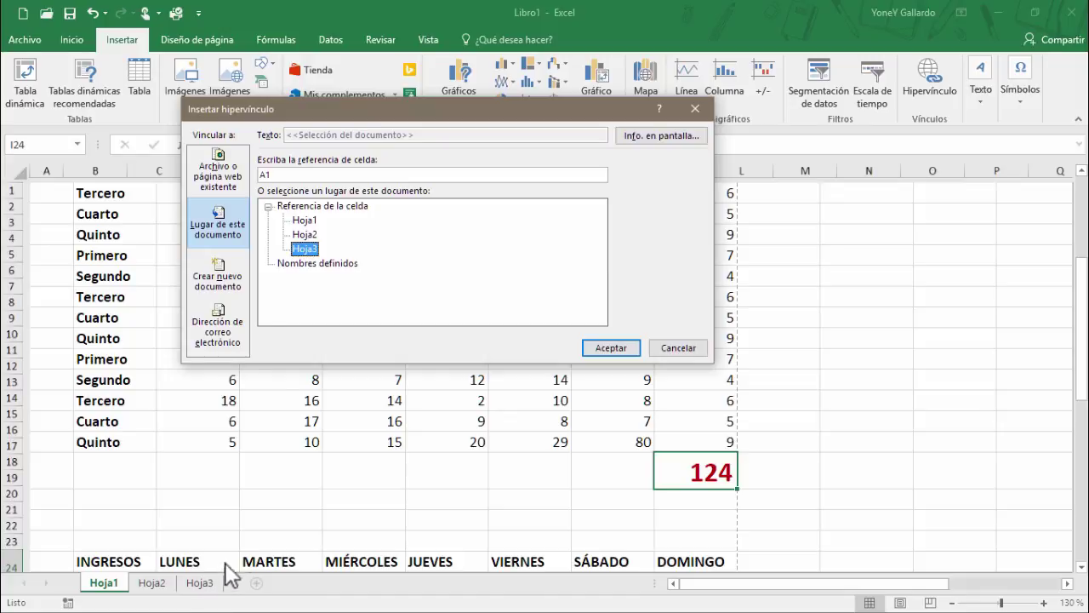
left_click(219, 288)
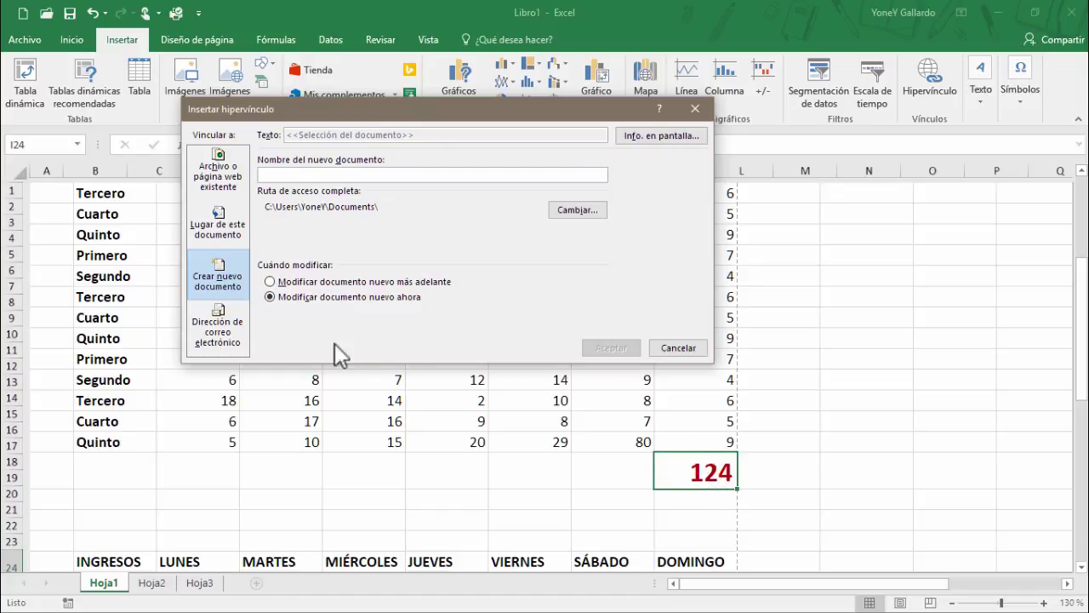
left_click(220, 328)
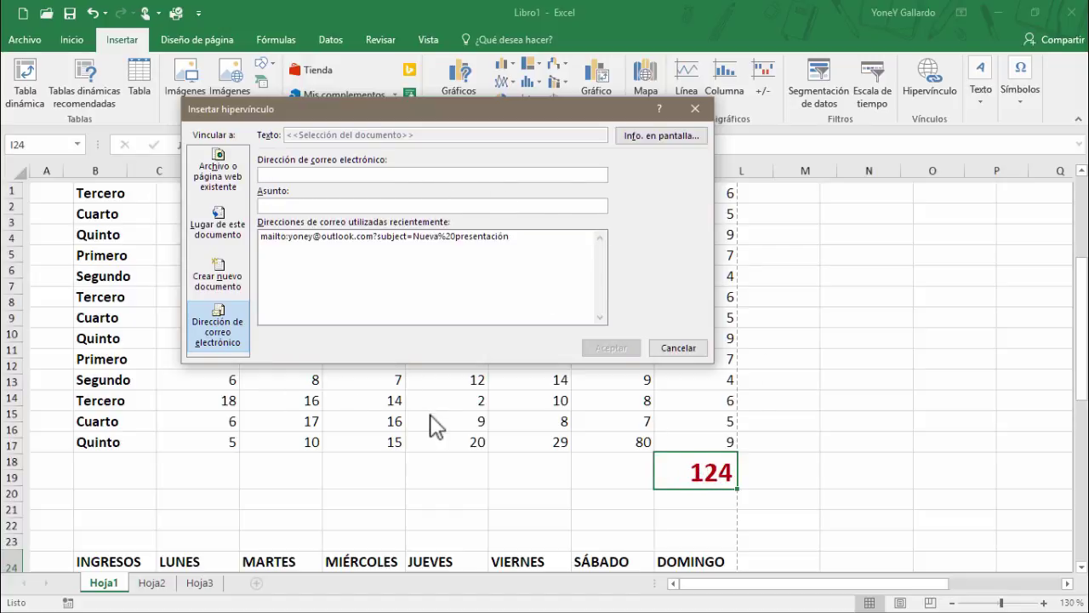
left_click(215, 176)
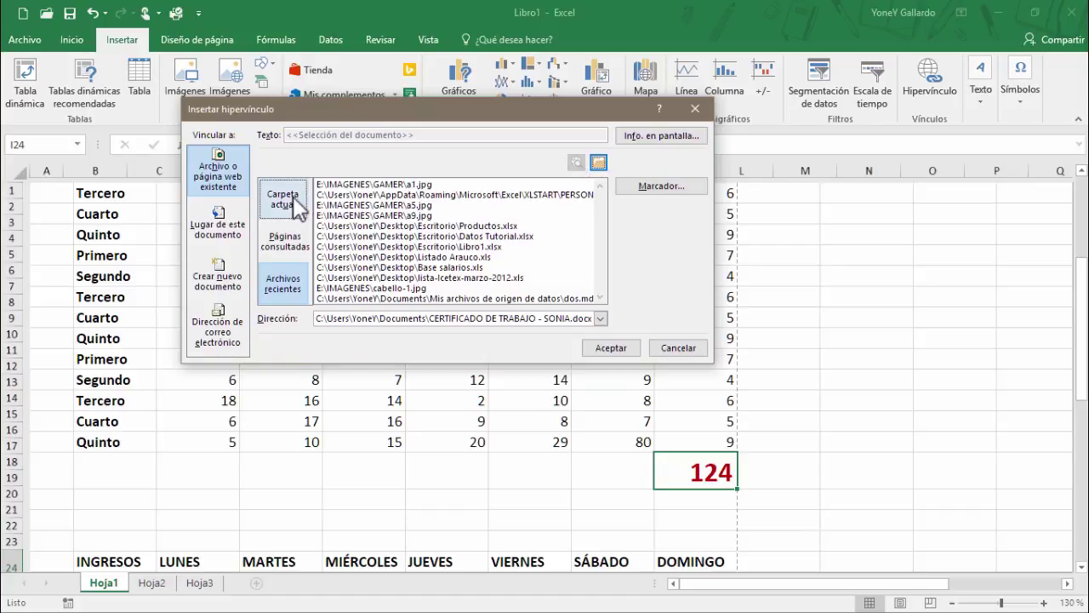
left_click_drag(318, 318, 633, 312)
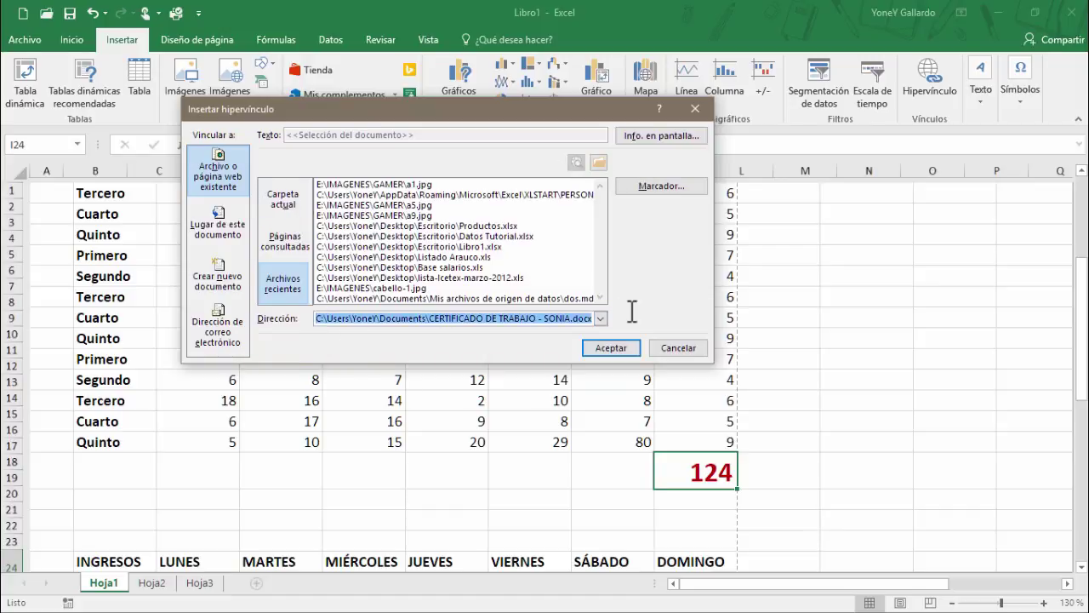
type("H")
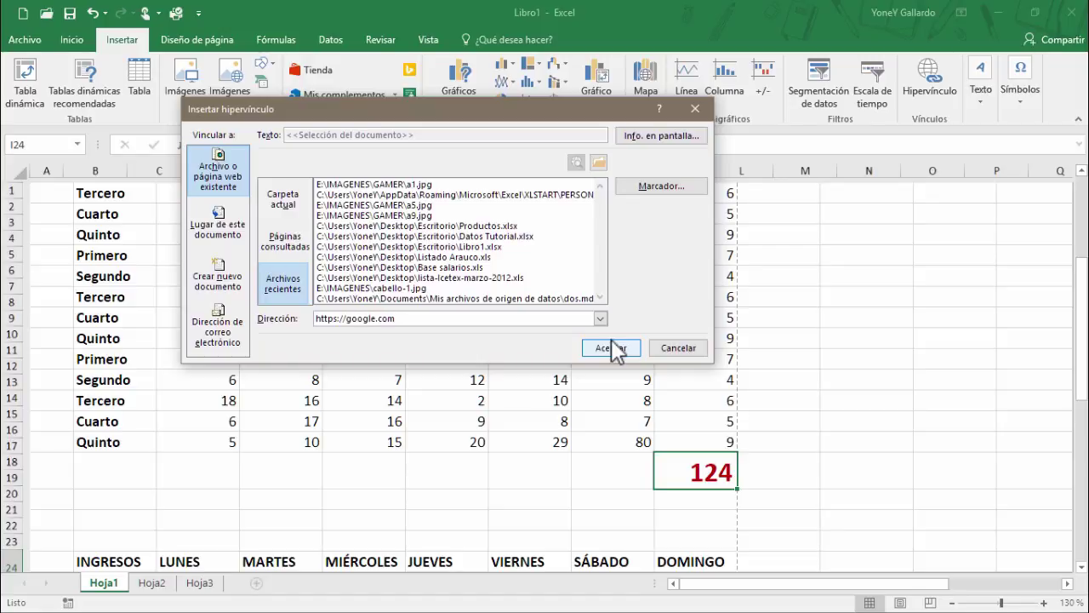
left_click(598, 349)
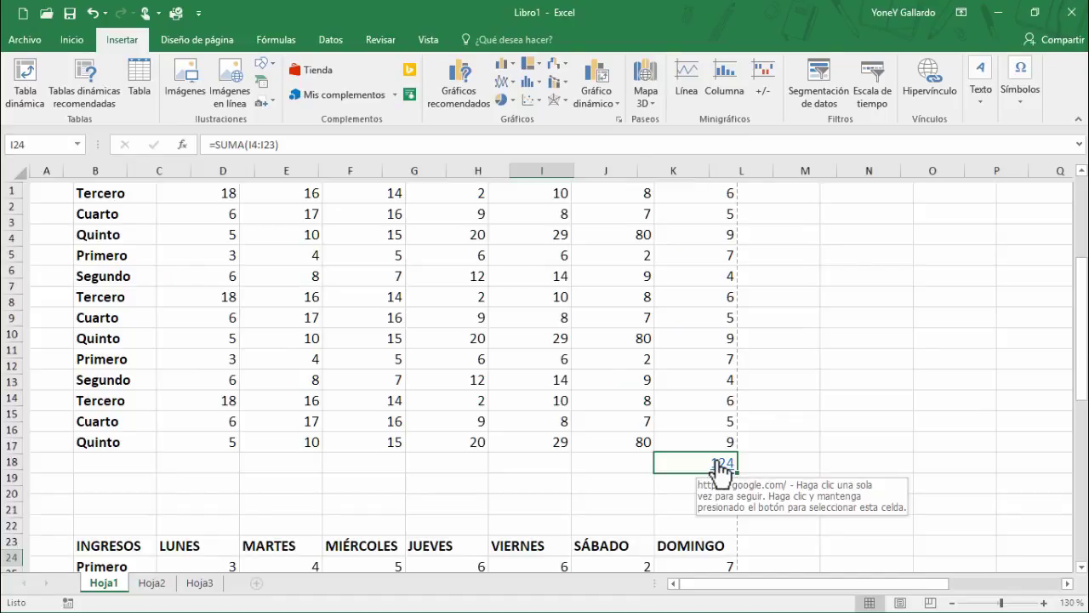
Step: Follow the hyperlink in I24 to check the Google page, and close the browser to return to the workbook
left_click(719, 461)
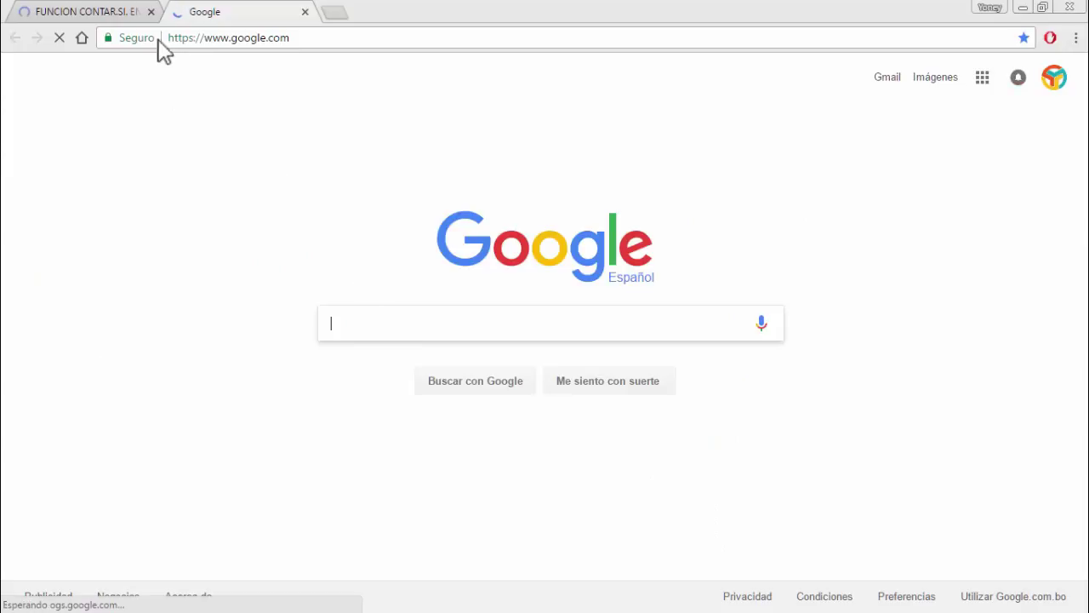
left_click(152, 12)
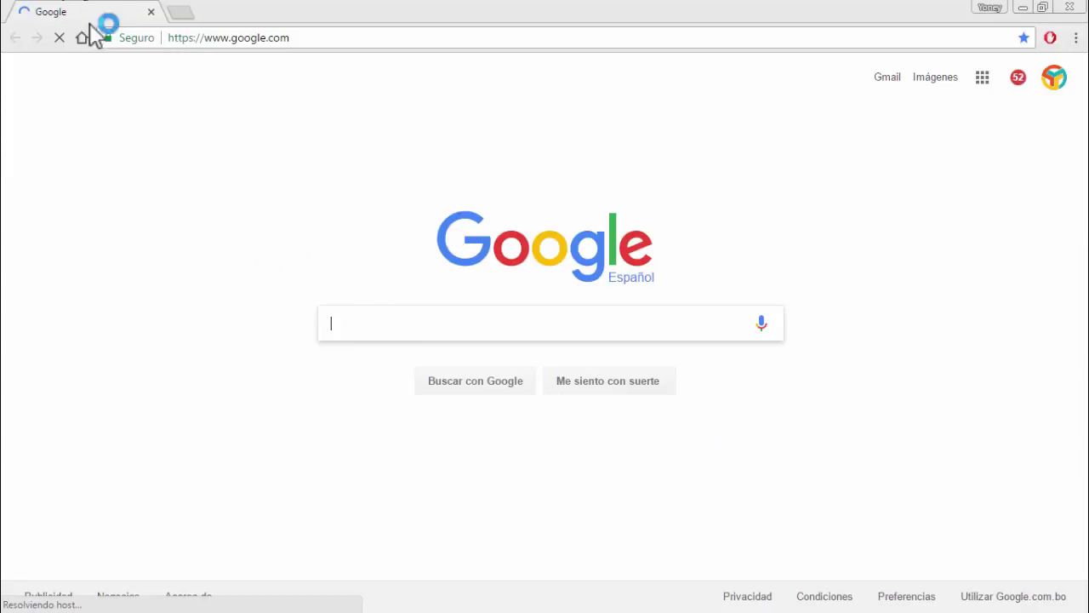
left_click(1070, 7)
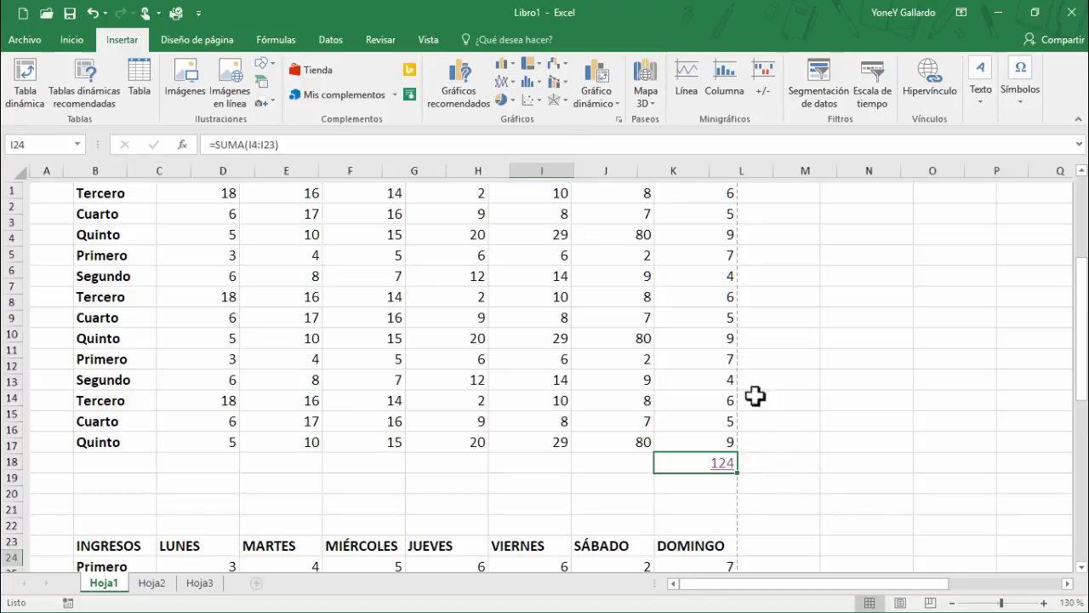
Step: Clear the hyperlink from cell I24, remove its underline and set its font colour to black
left_click(79, 41)
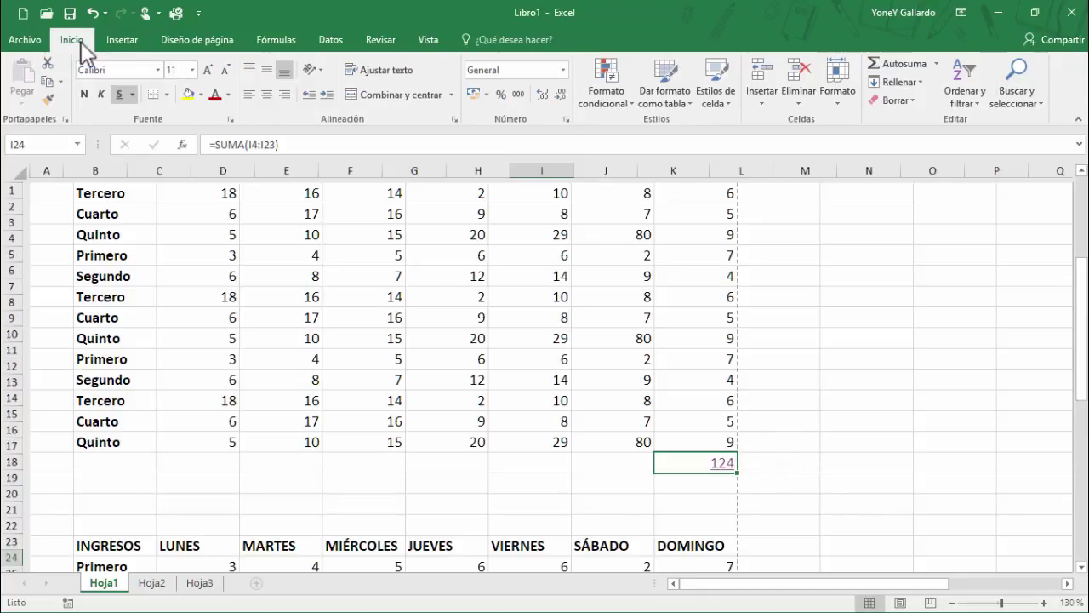
left_click(918, 101)
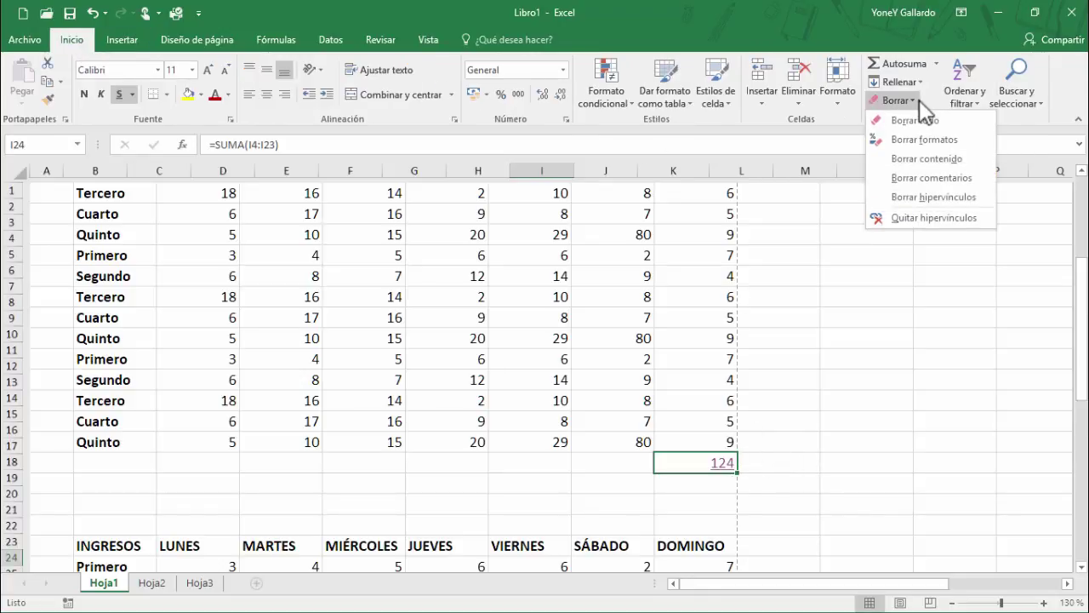
left_click(933, 197)
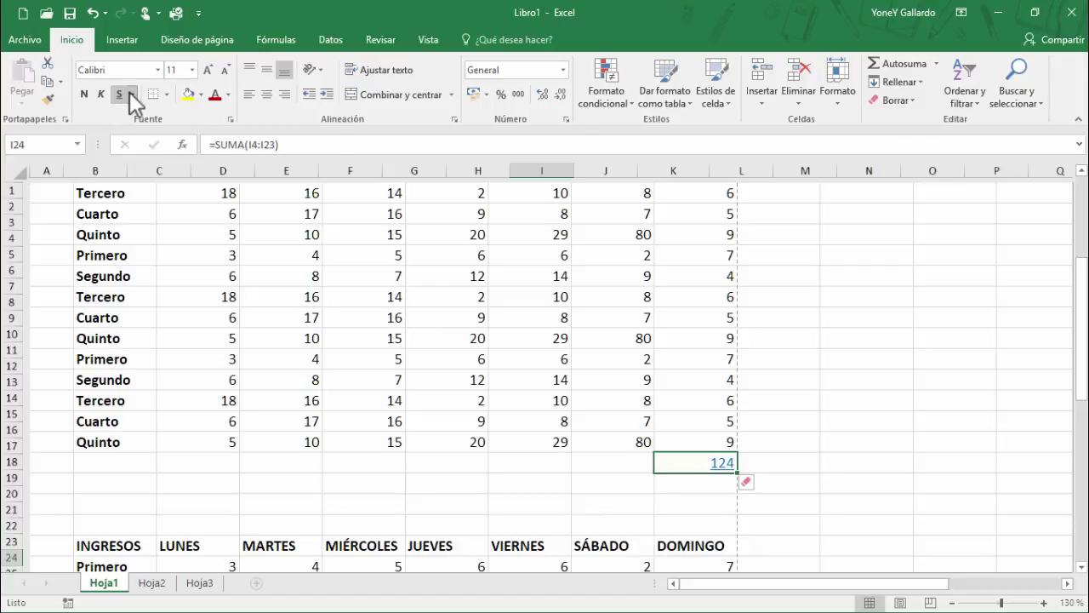
left_click(119, 94)
left_click(230, 95)
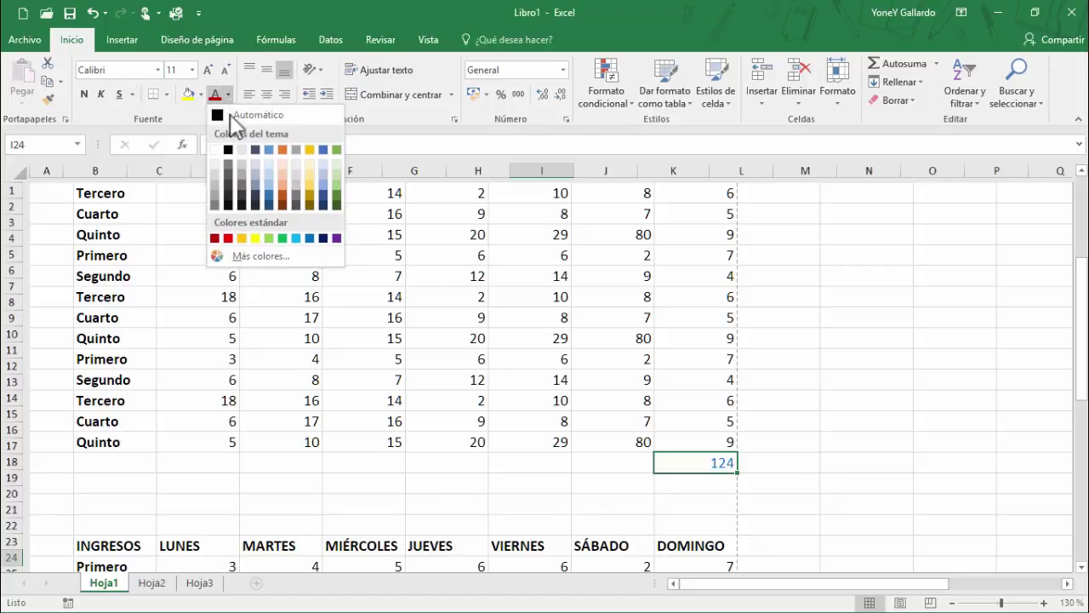
left_click(233, 153)
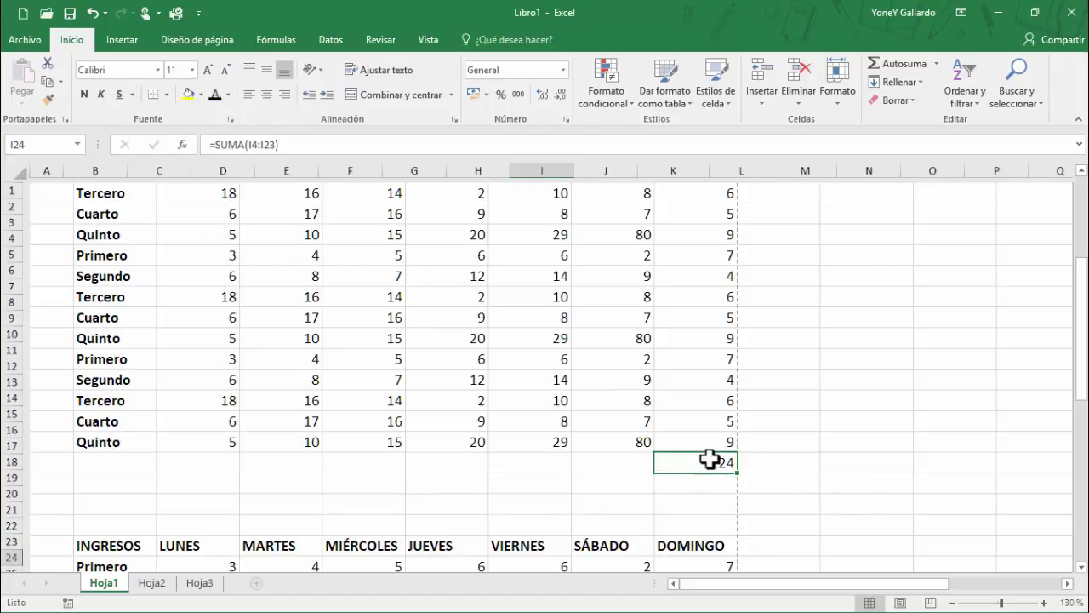
left_click(775, 464)
left_click(713, 465)
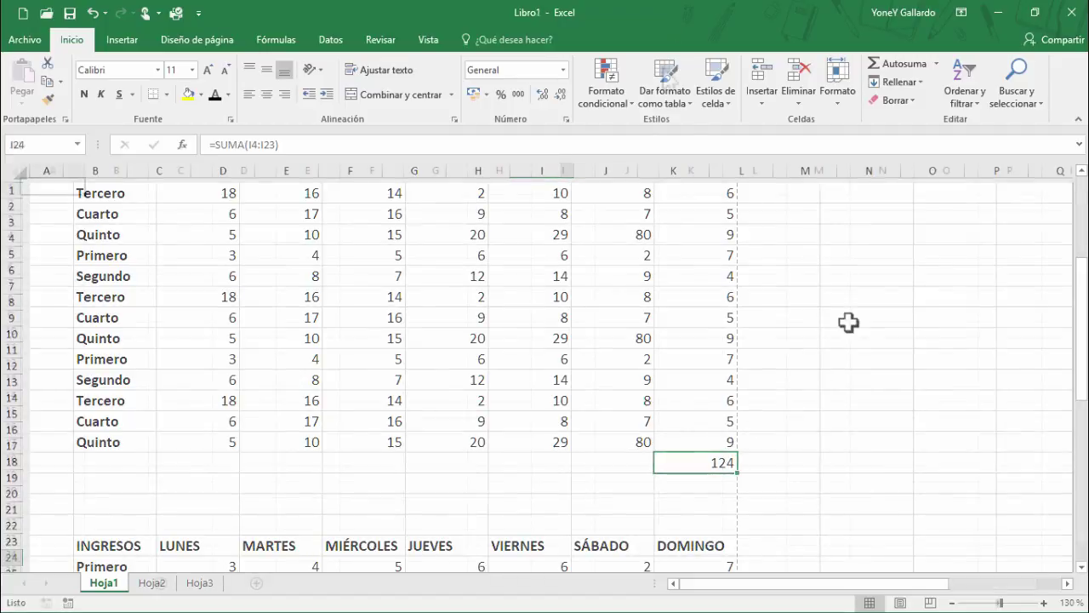
Step: Create a new blank workbook, select cell G9 and look over the formula and insertion commands
key("ctrl+n")
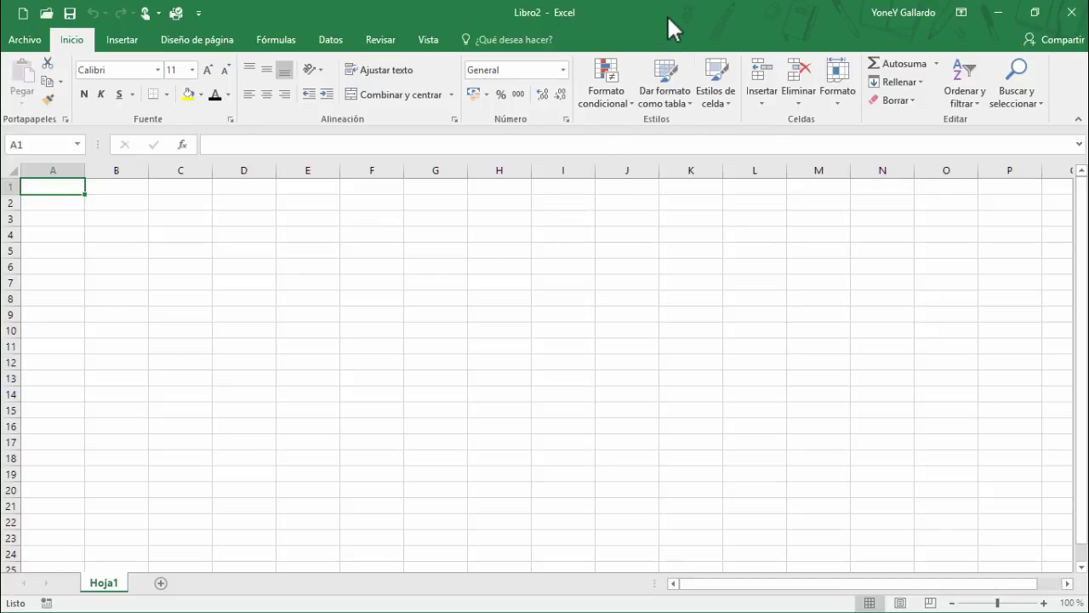
left_click(186, 244)
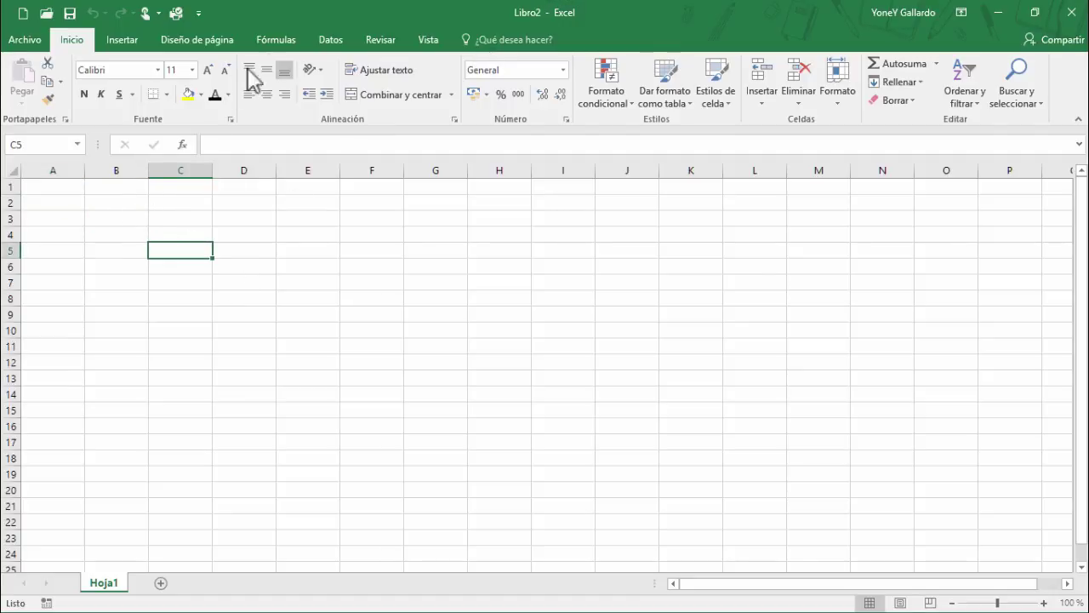
left_click(281, 41)
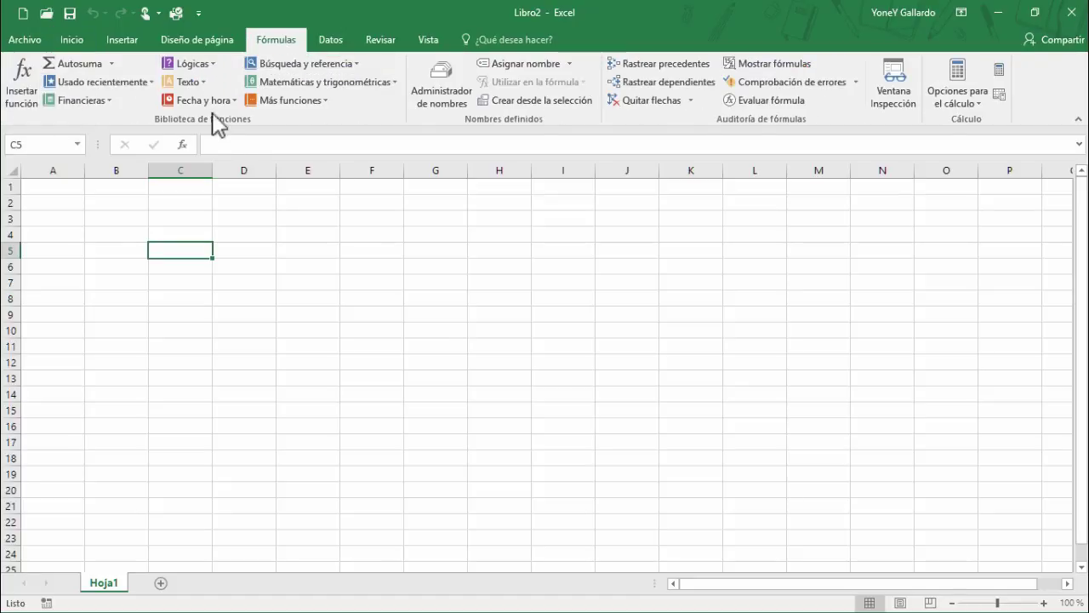
left_click(423, 311)
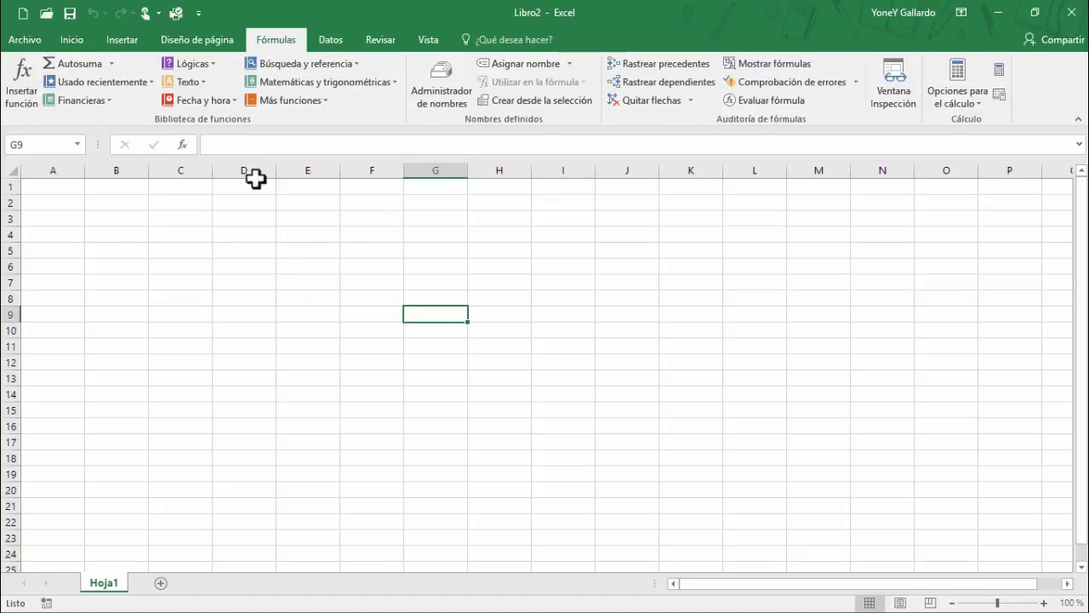
left_click(136, 39)
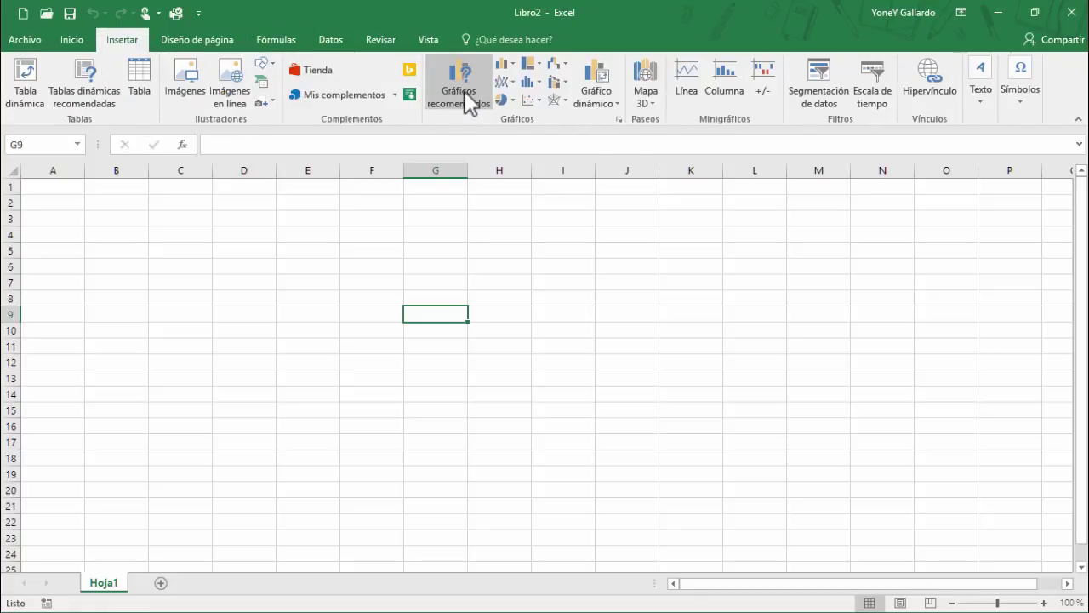
Step: Enable the Desarrollador tab among the main ribbon tabs in the program options and display its commands
left_click(73, 40)
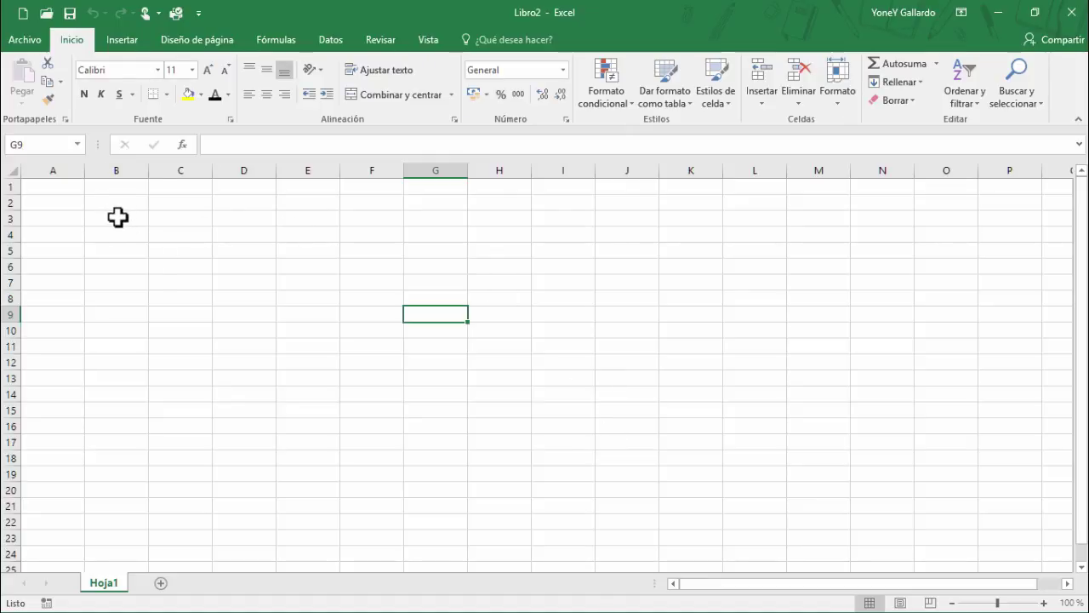
left_click(34, 41)
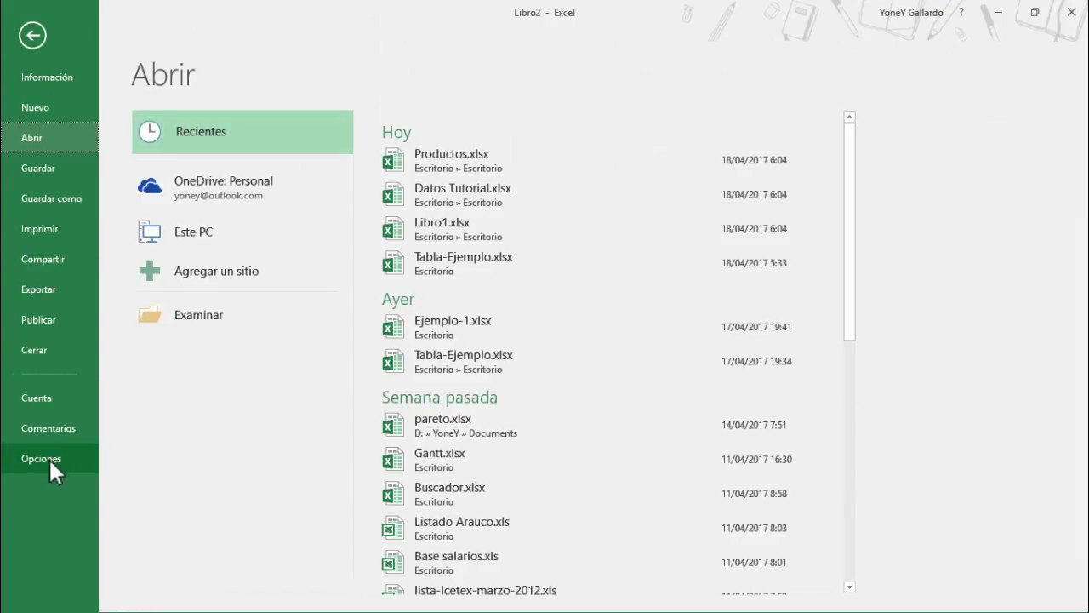
left_click(49, 459)
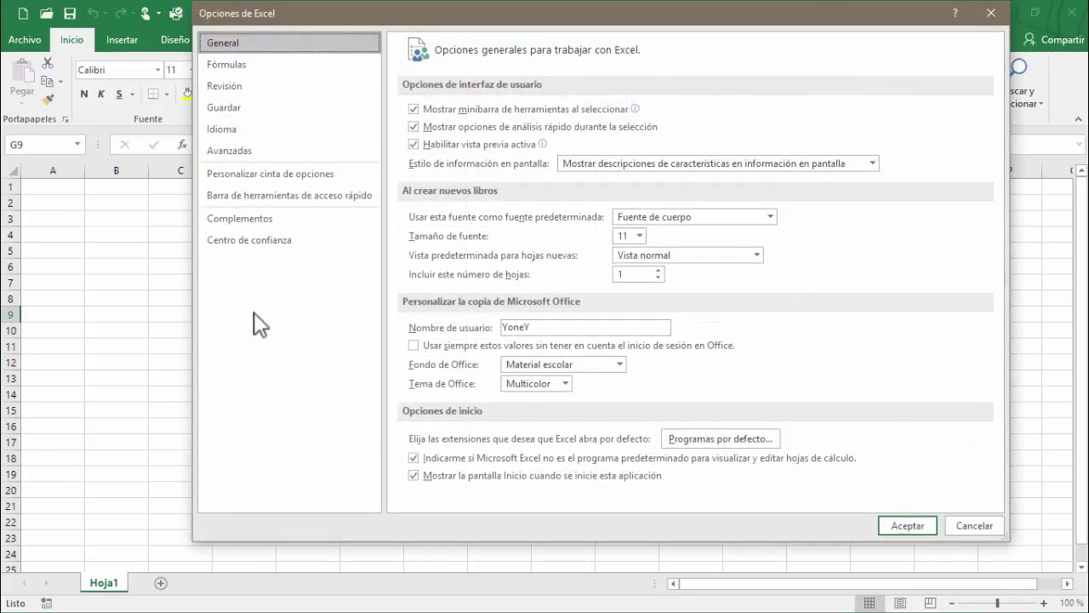
left_click(297, 177)
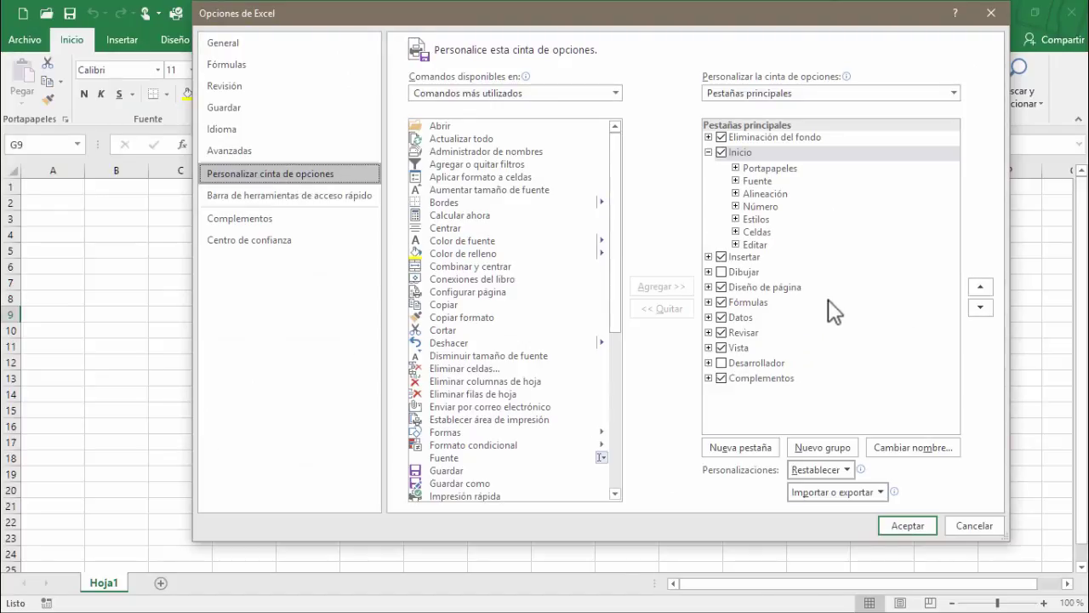
left_click(722, 363)
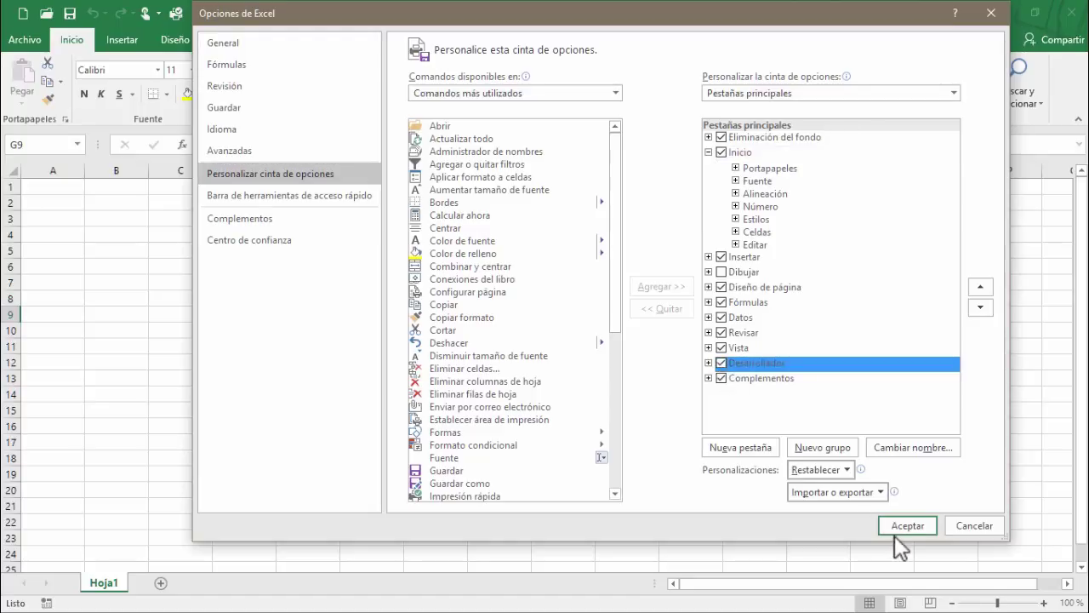
left_click(901, 526)
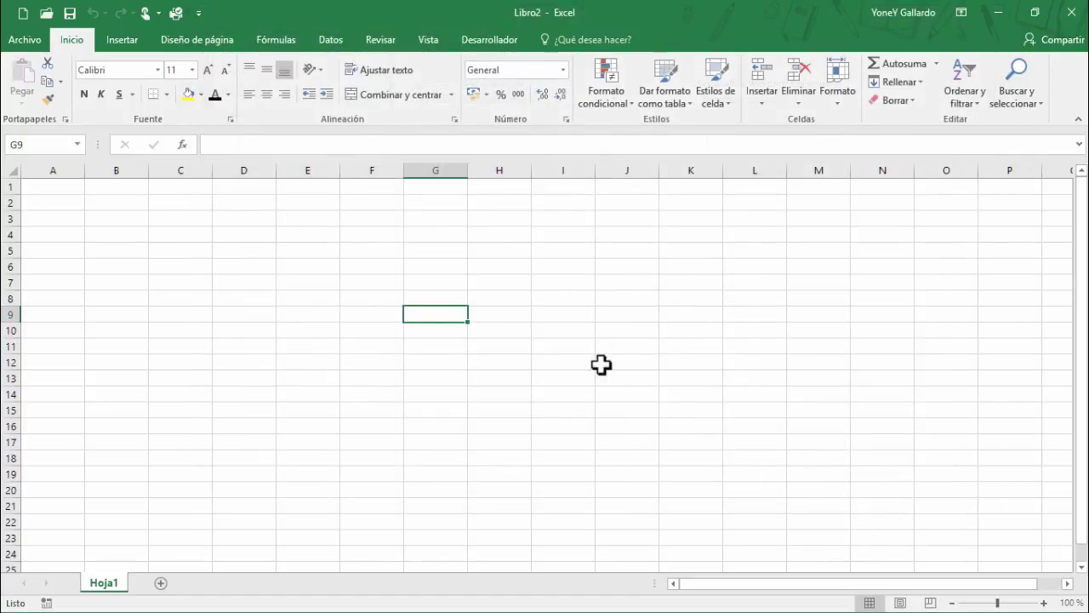
left_click(506, 45)
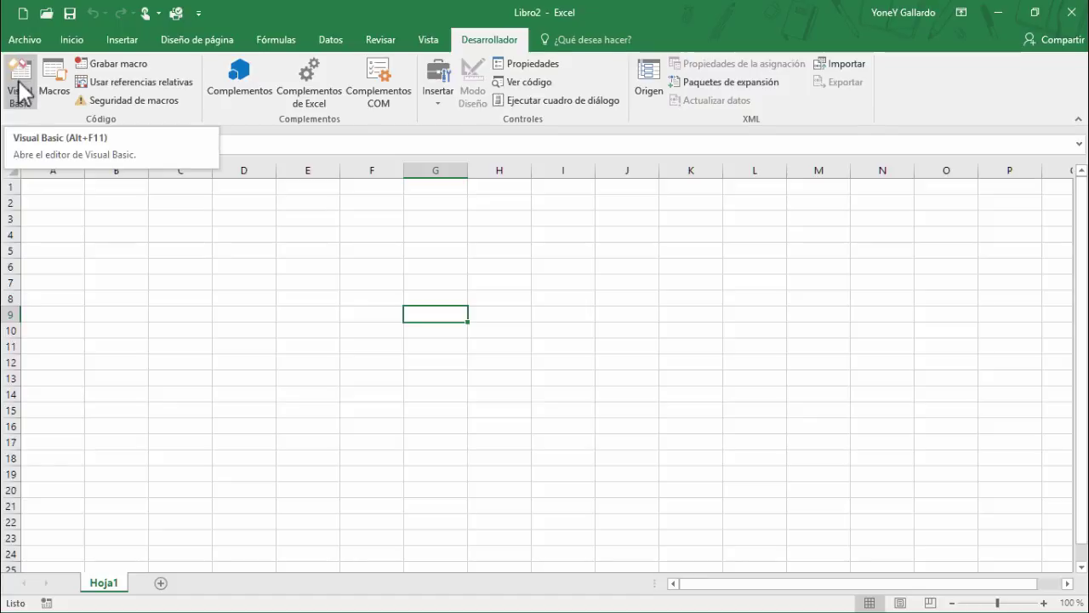
left_click(115, 217)
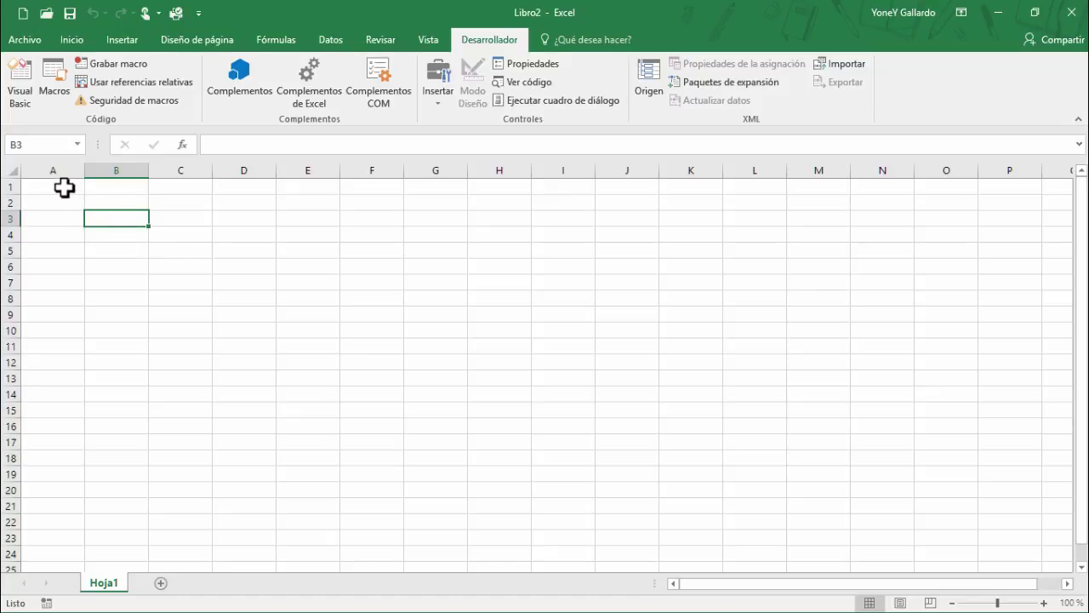
left_click(65, 188)
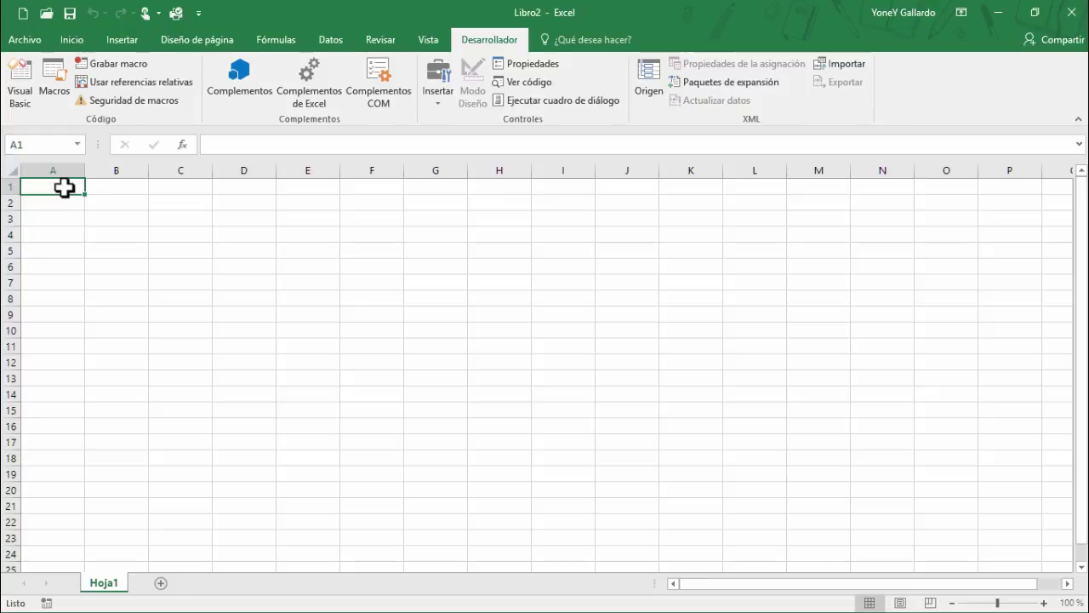
left_click_drag(64, 188, 329, 312)
left_click(284, 297)
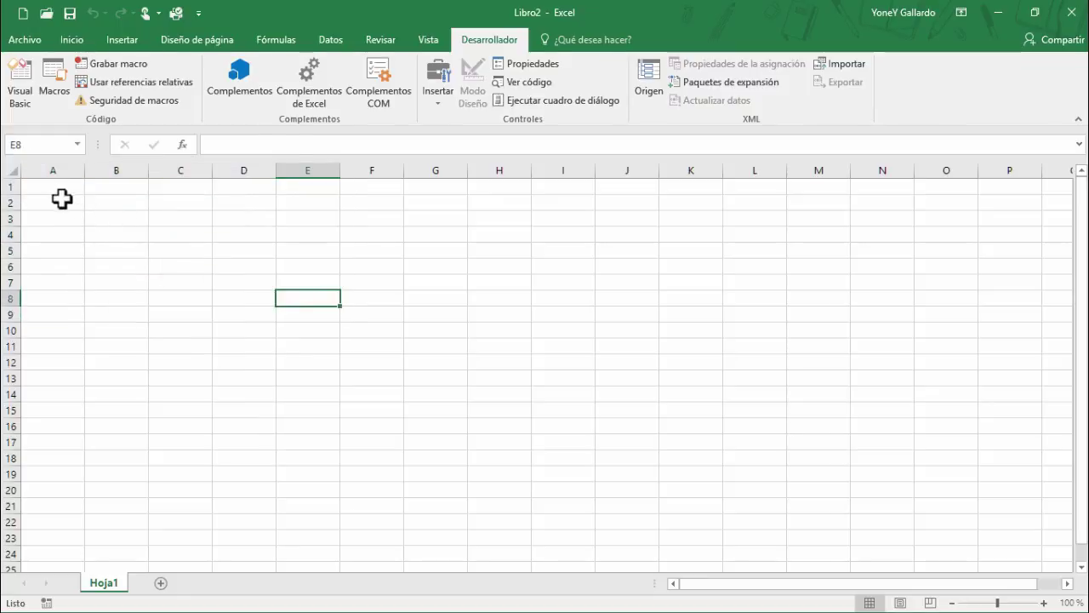
Step: Start recording a macro from cell A1 named Tabla, with shortcut letter r, stored in Libro de macros personal, with a description starting "Crea una tabla a mi"
left_click(57, 190)
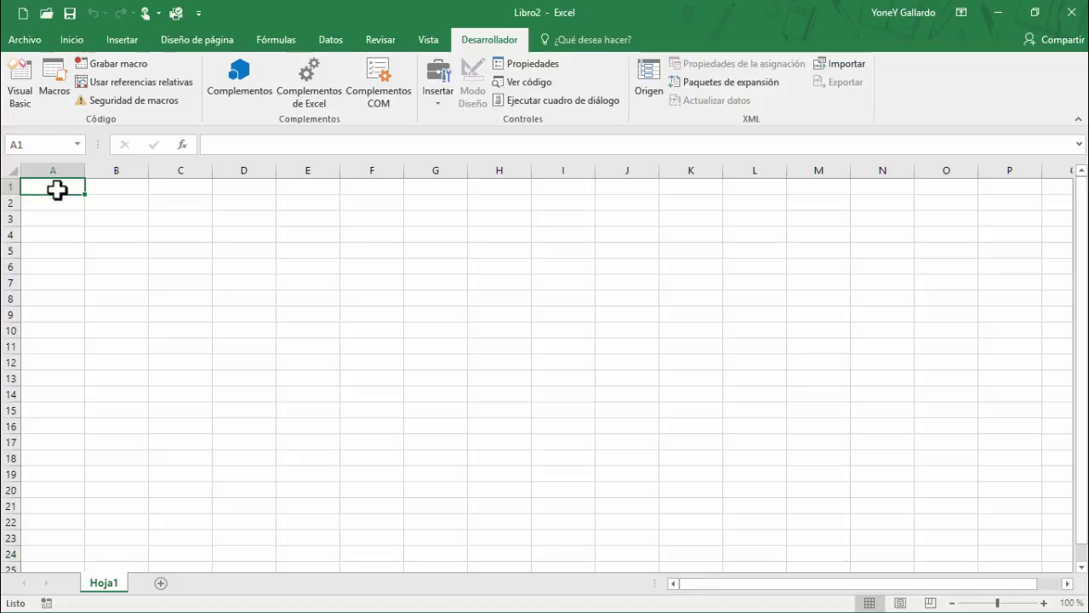
left_click(127, 63)
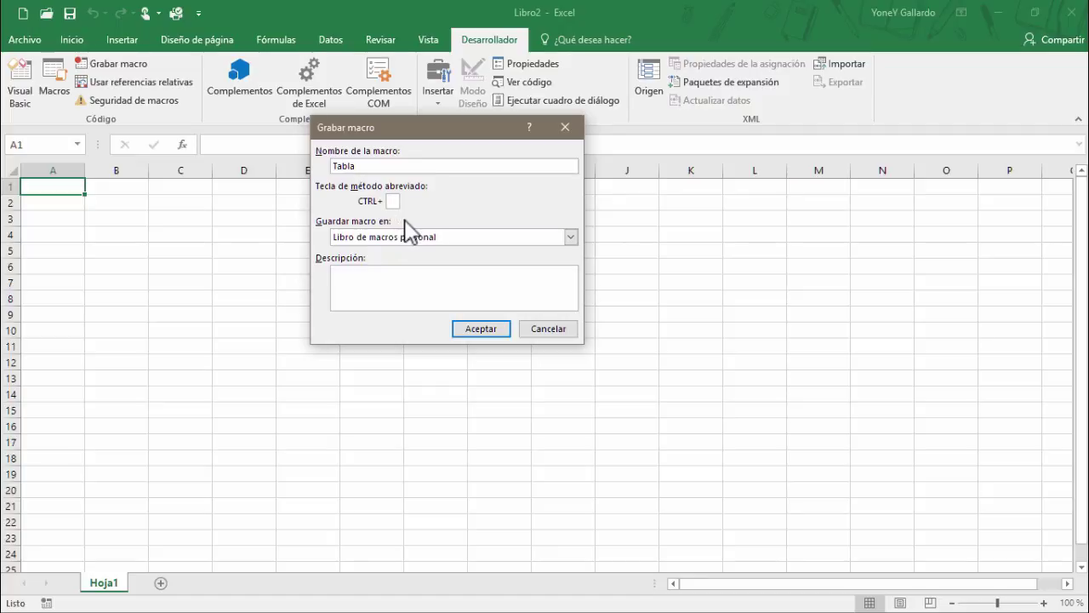
type("r")
left_click(452, 235)
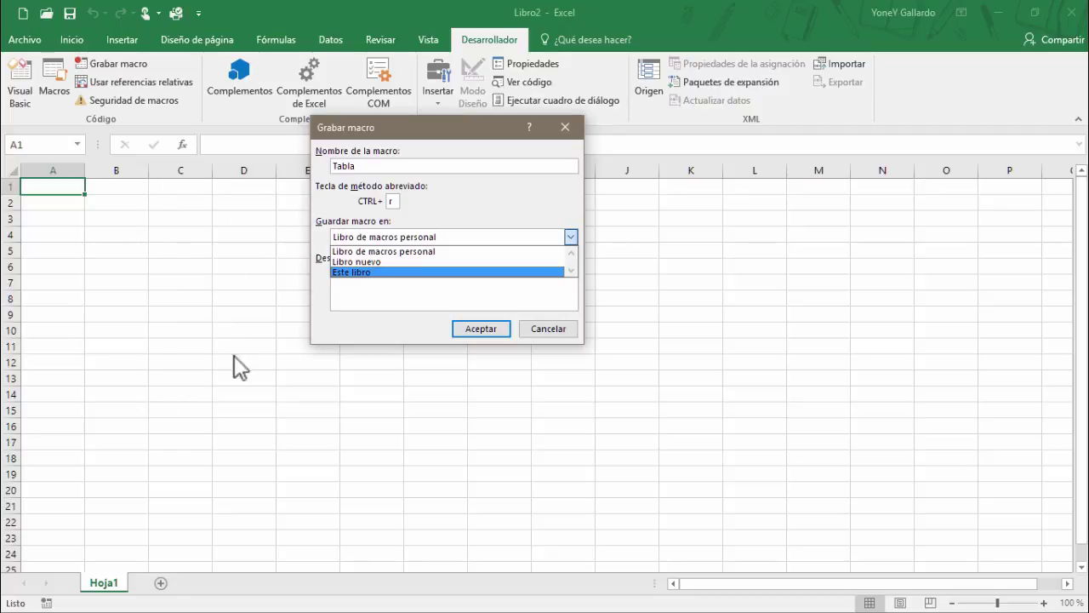
left_click(407, 251)
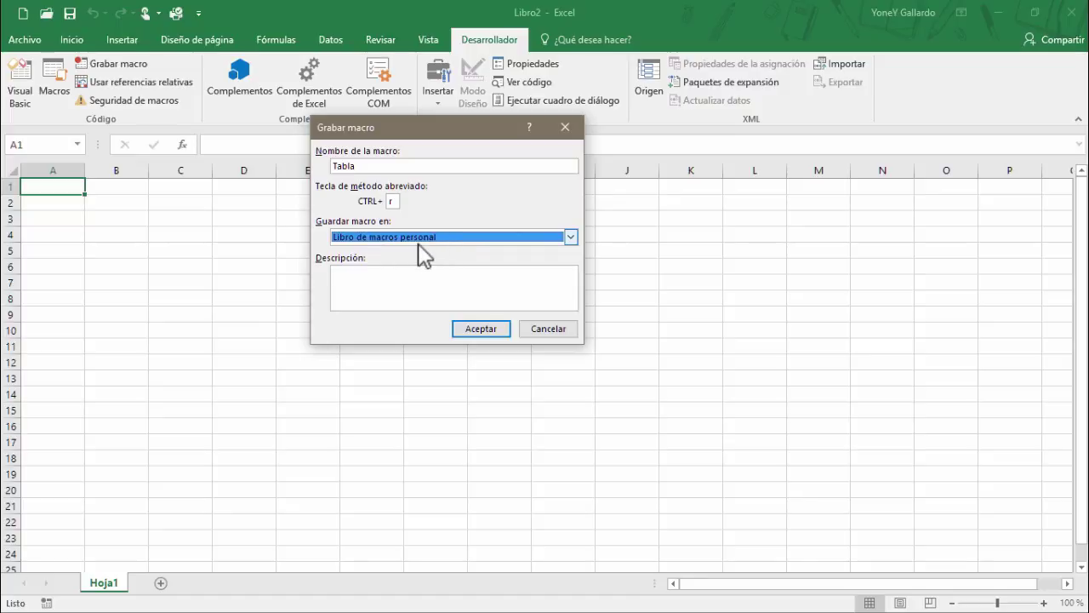
left_click(386, 294)
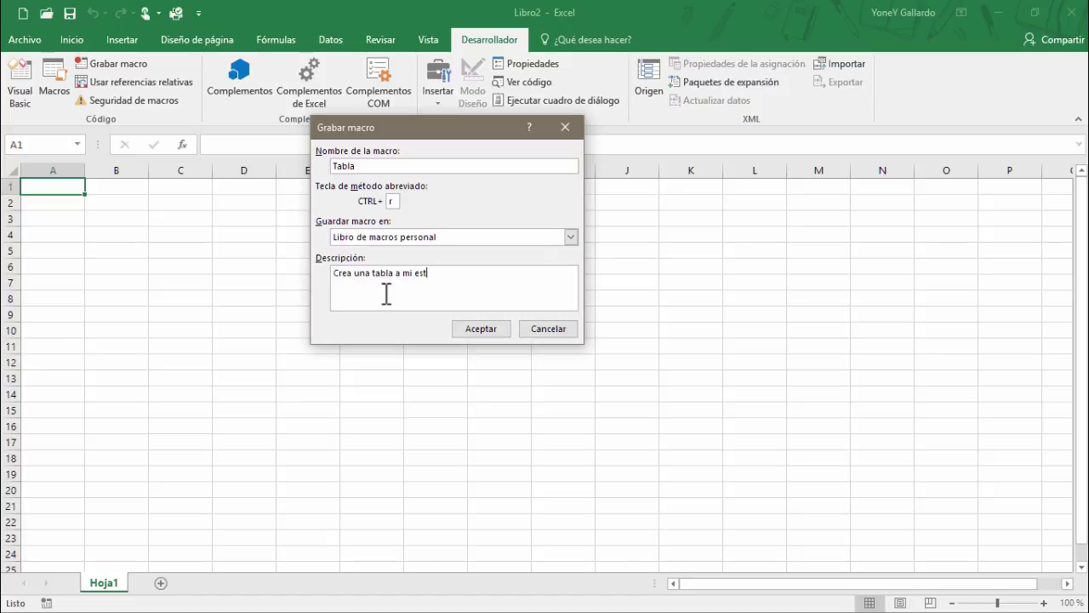
left_click(488, 332)
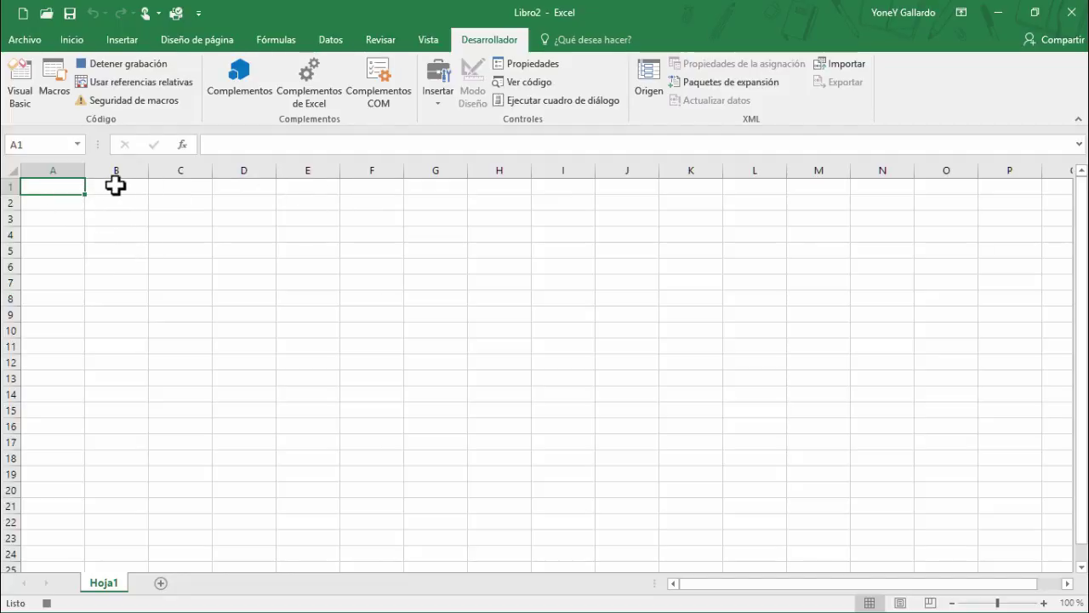
Step: Enter ENERO in cell A1 and autofill the months down to DICIEMBRE in A12
type("ENERO")
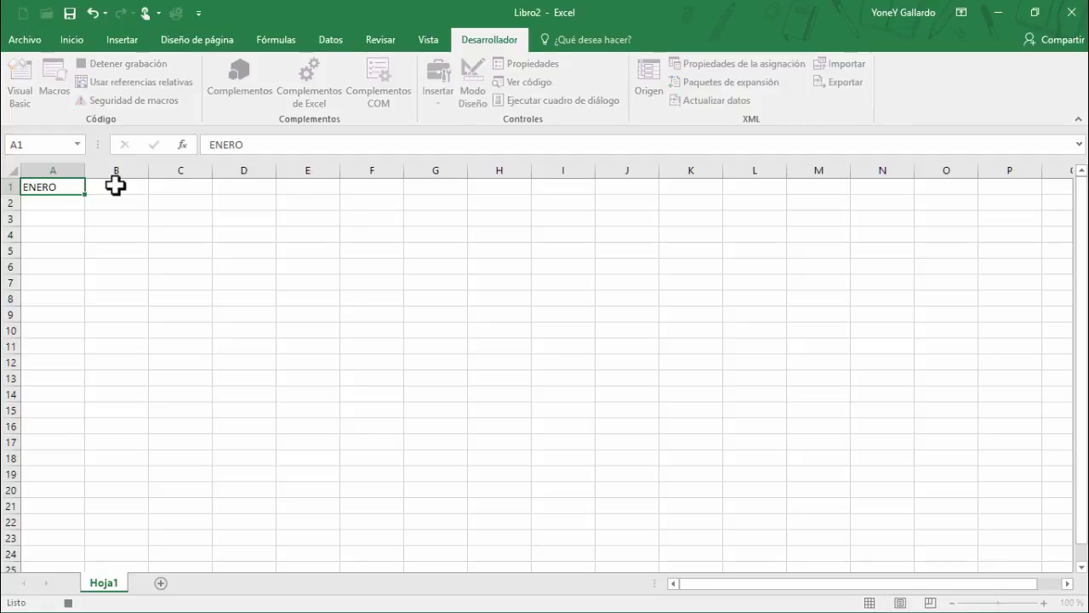
key("Return")
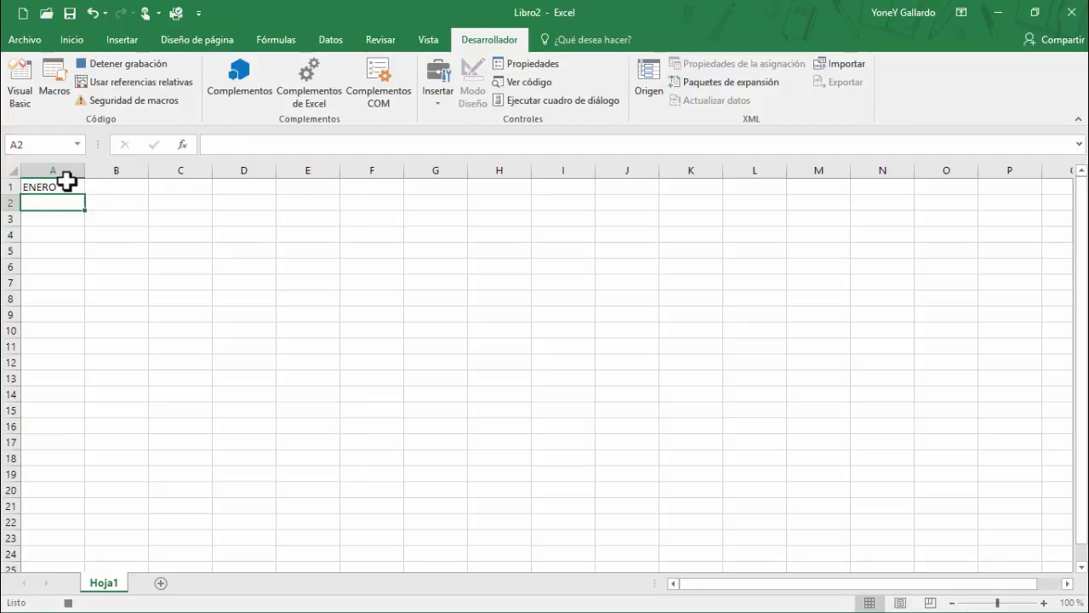
left_click(65, 184)
left_click_drag(85, 195, 76, 377)
Step: Enter LUNES in cell B1 and autofill the weekdays across to DOMINGO in H1
left_click(106, 189)
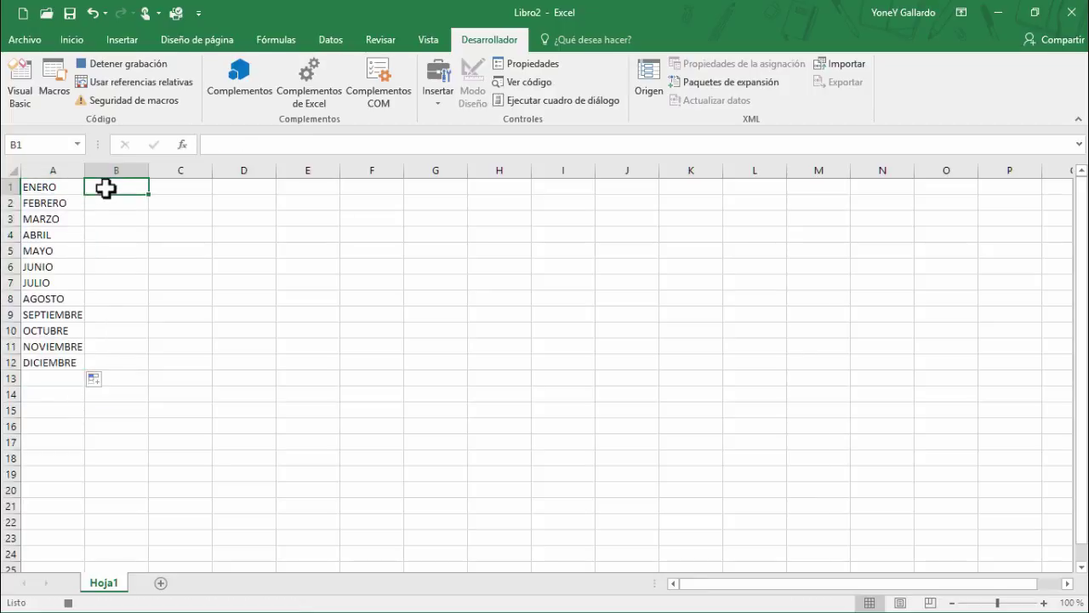
type("LU")
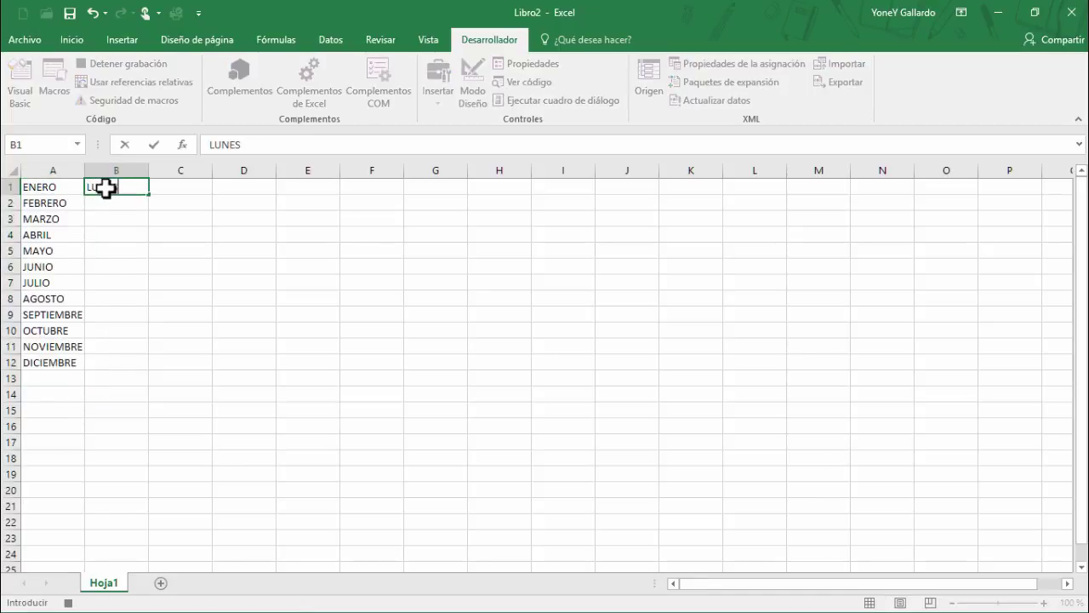
type("NES")
key("Return")
left_click(107, 187)
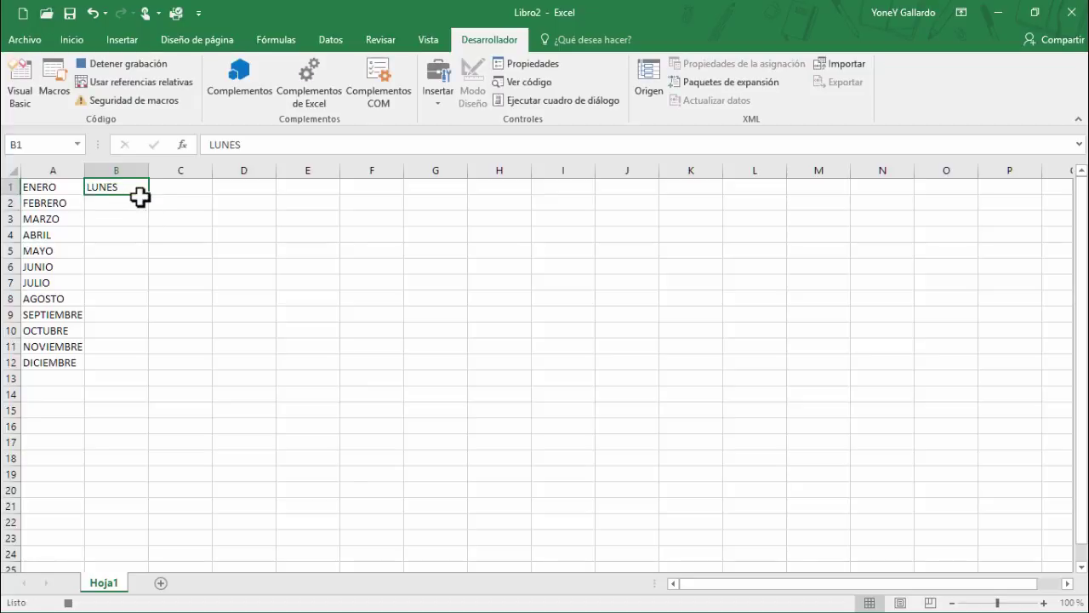
left_click_drag(147, 196, 514, 189)
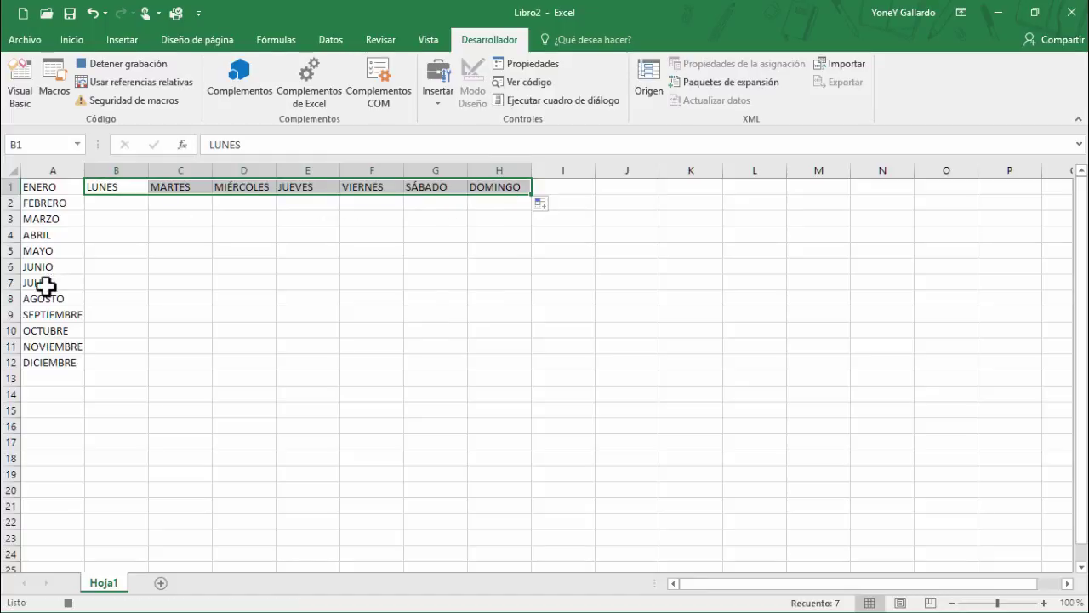
Step: Convert the range A1:H12 into a table whose first row is used as headers
left_click_drag(56, 190, 479, 358)
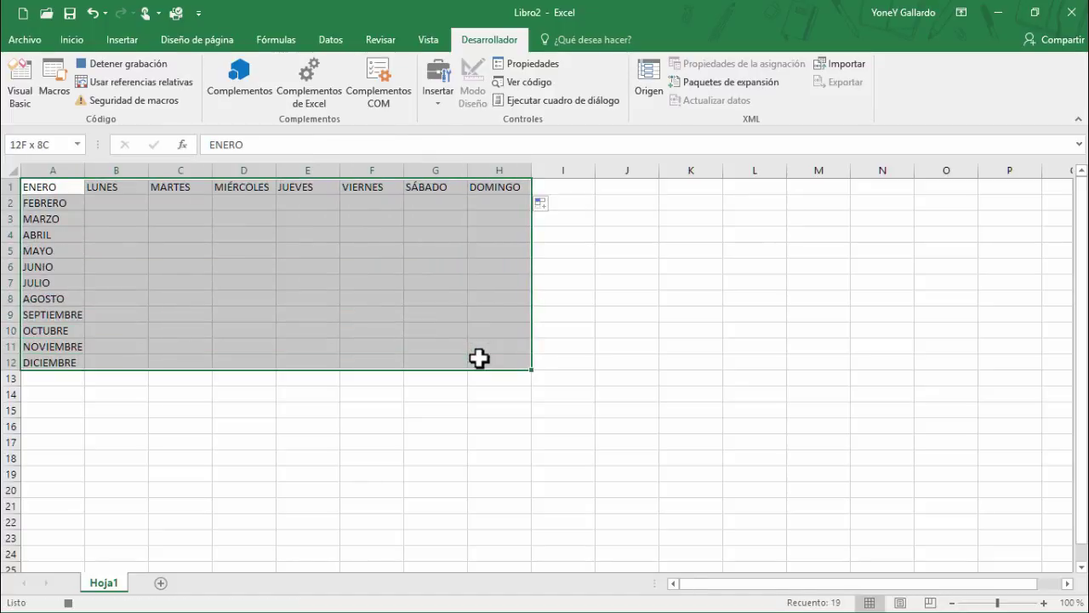
left_click(121, 40)
left_click(135, 94)
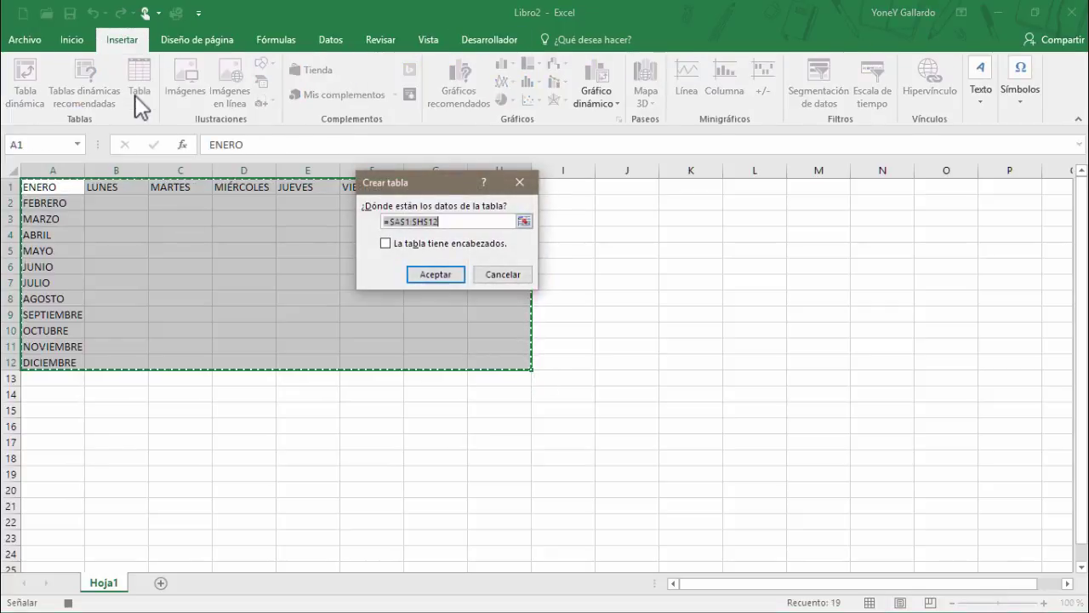
left_click(390, 245)
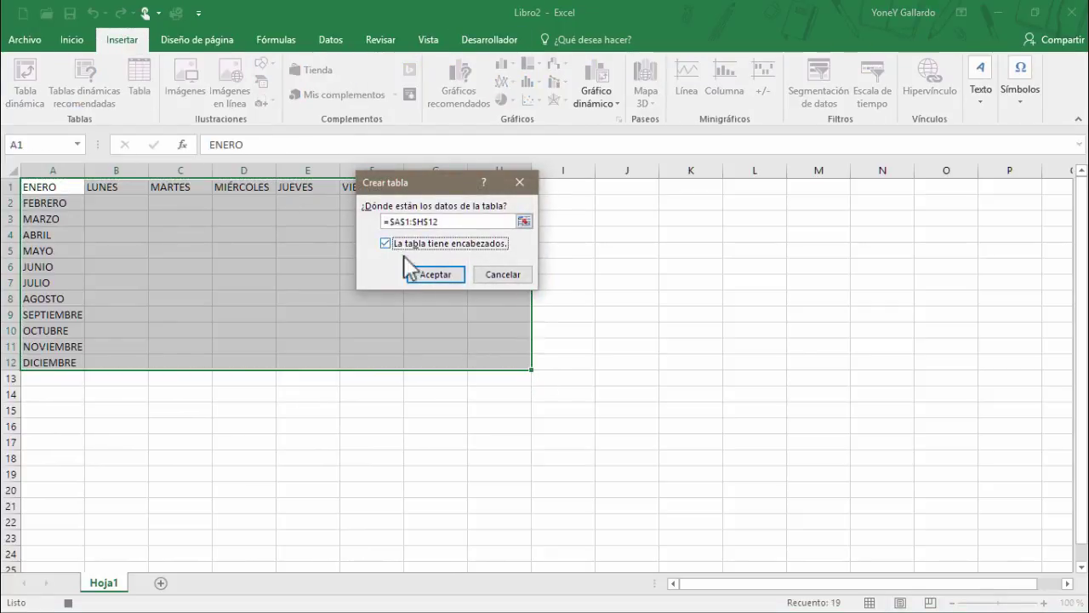
left_click(427, 273)
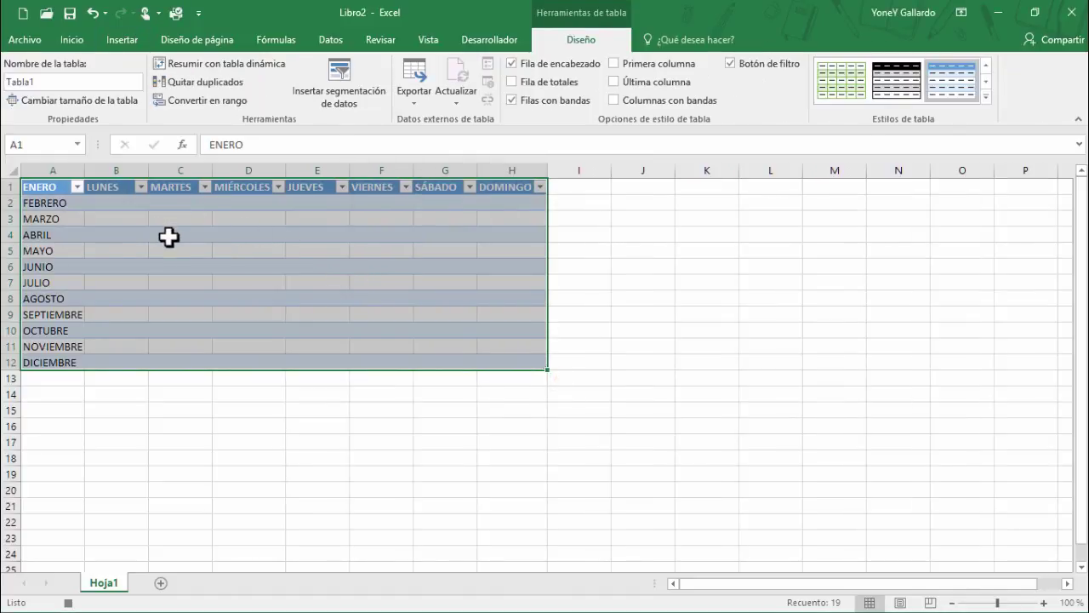
Step: Apply the plain, uncoloured first style of the Claro group to the months and weekdays table
left_click(985, 96)
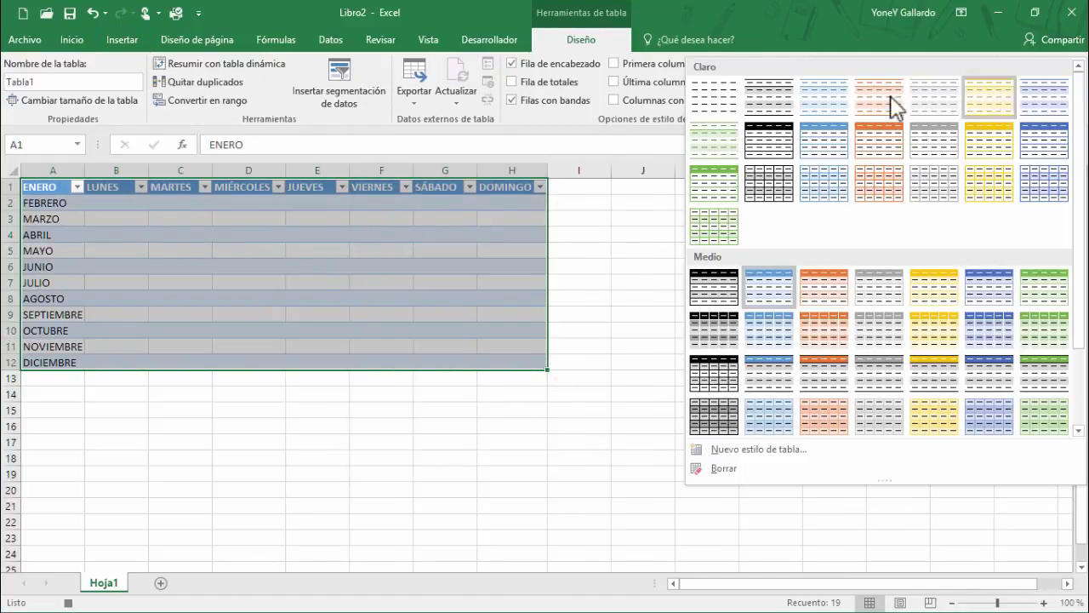
left_click(711, 99)
left_click(182, 249)
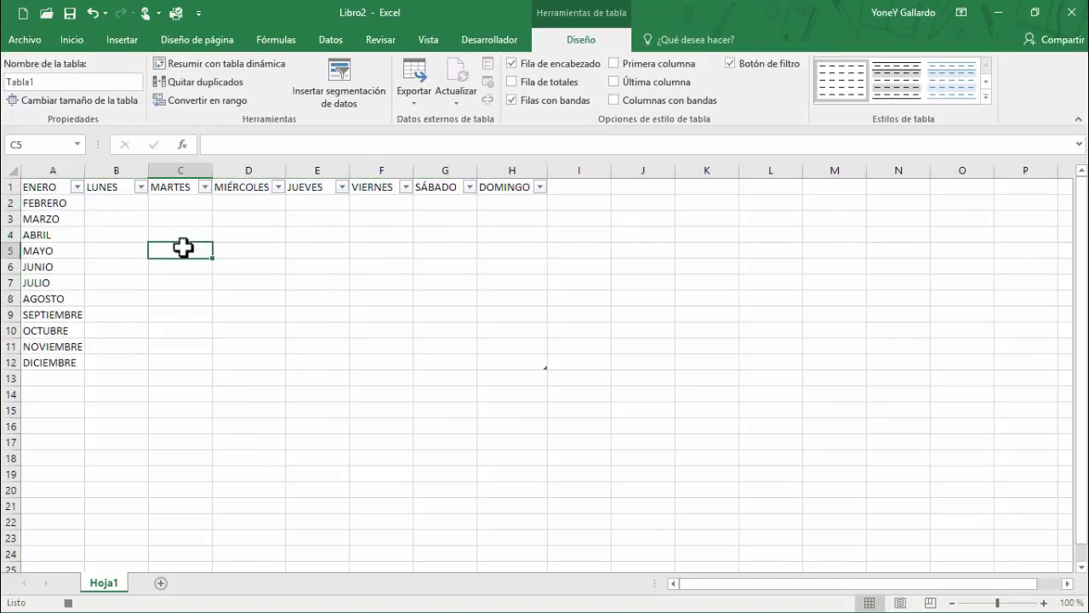
Step: Select the whole table A1:H12, stop recording the macro, and deselect the table by selecting cell D15
left_click_drag(43, 186, 498, 360)
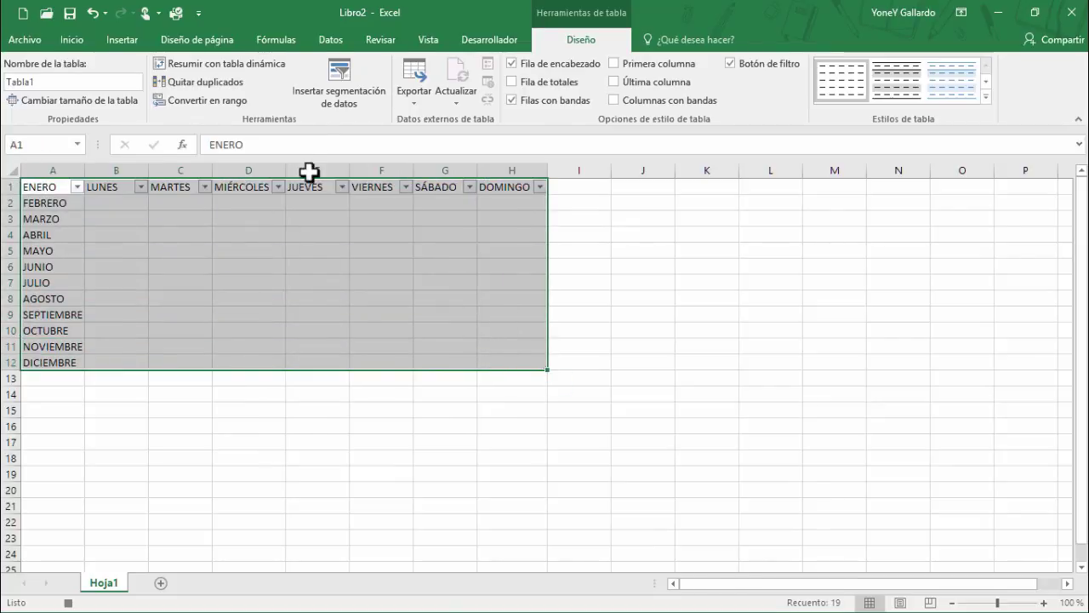
left_click(493, 40)
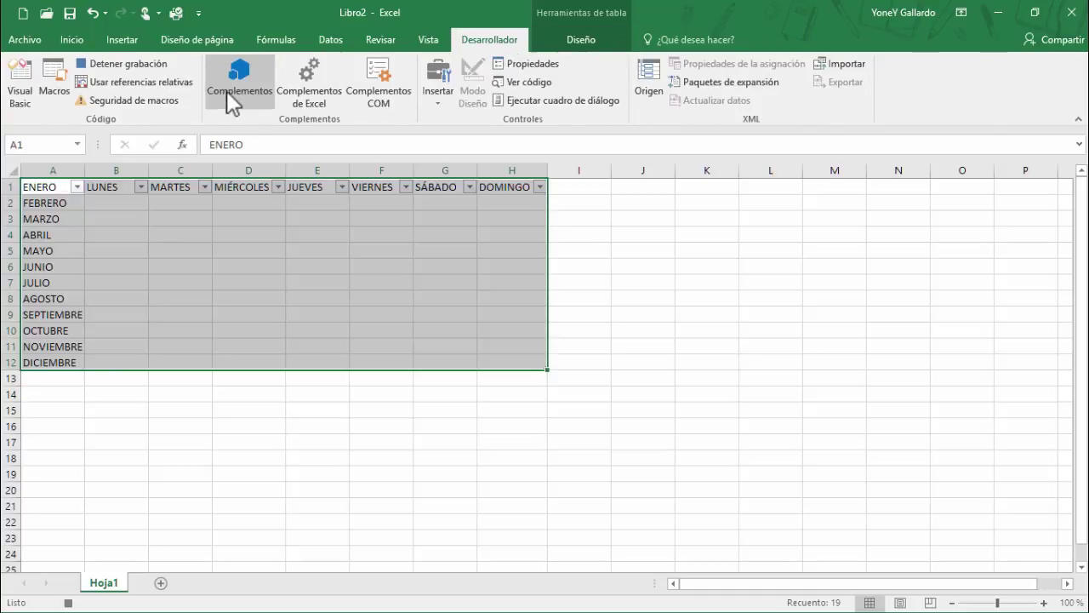
left_click(141, 63)
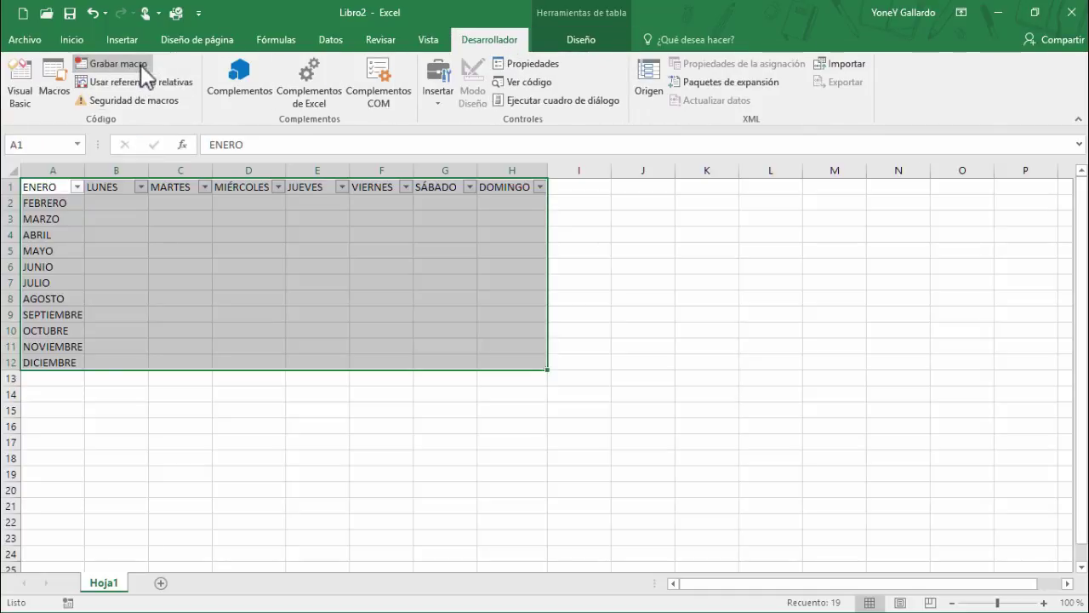
left_click(256, 412)
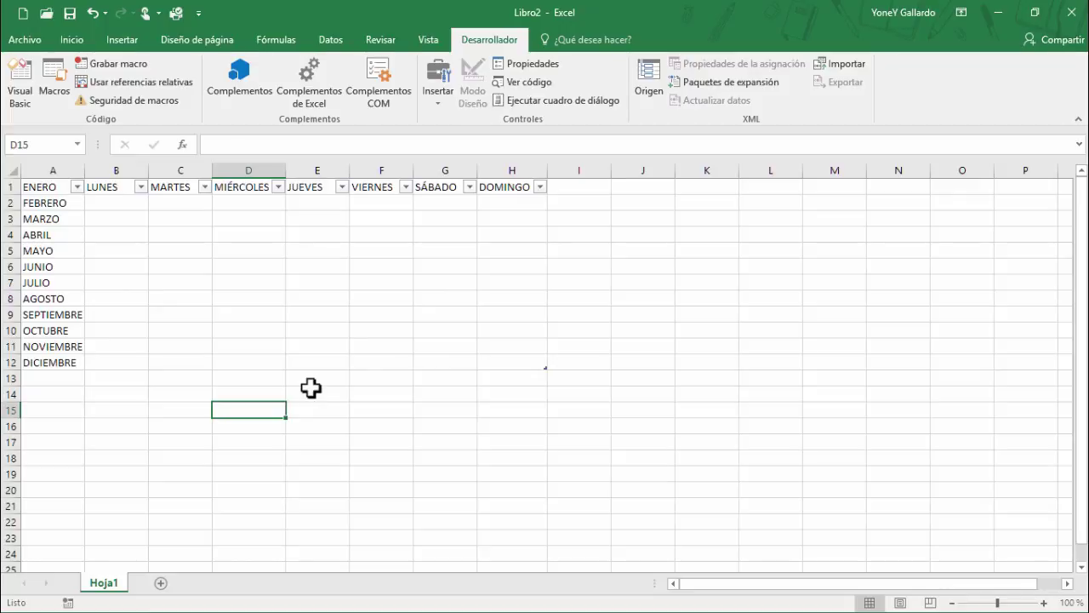
Step: Create a new blank workbook, run the Tabla macro with cell A1 active, and deselect the generated table
key("ctrl+n")
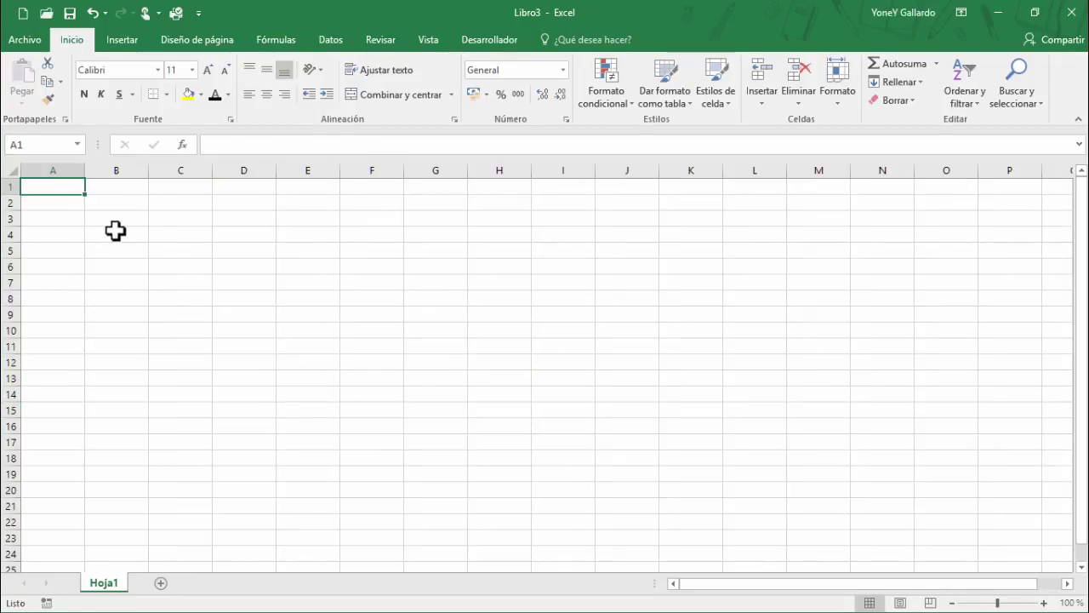
left_click(489, 39)
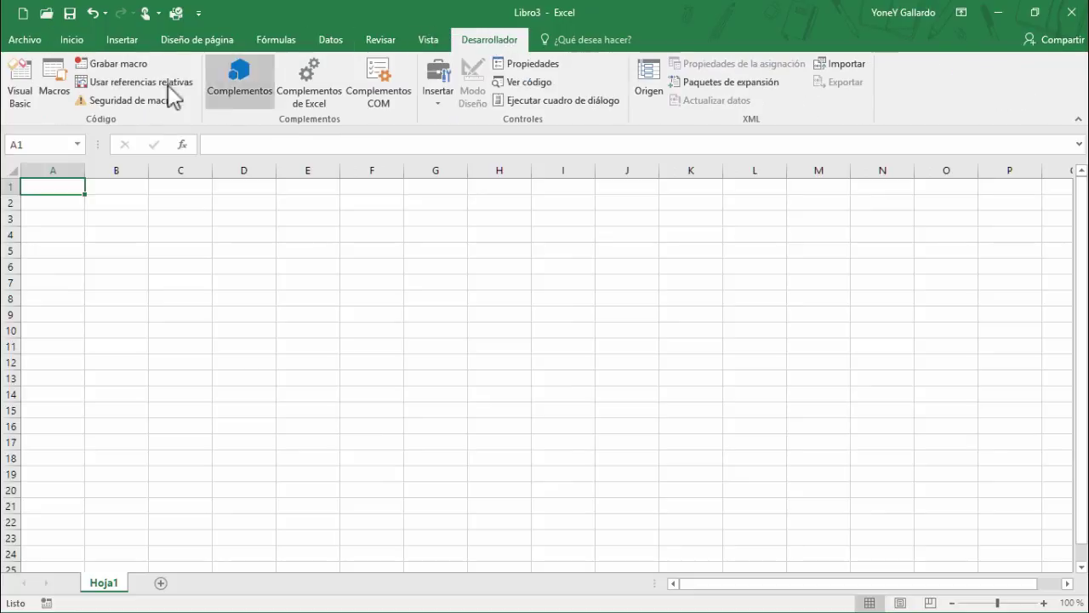
left_click(57, 89)
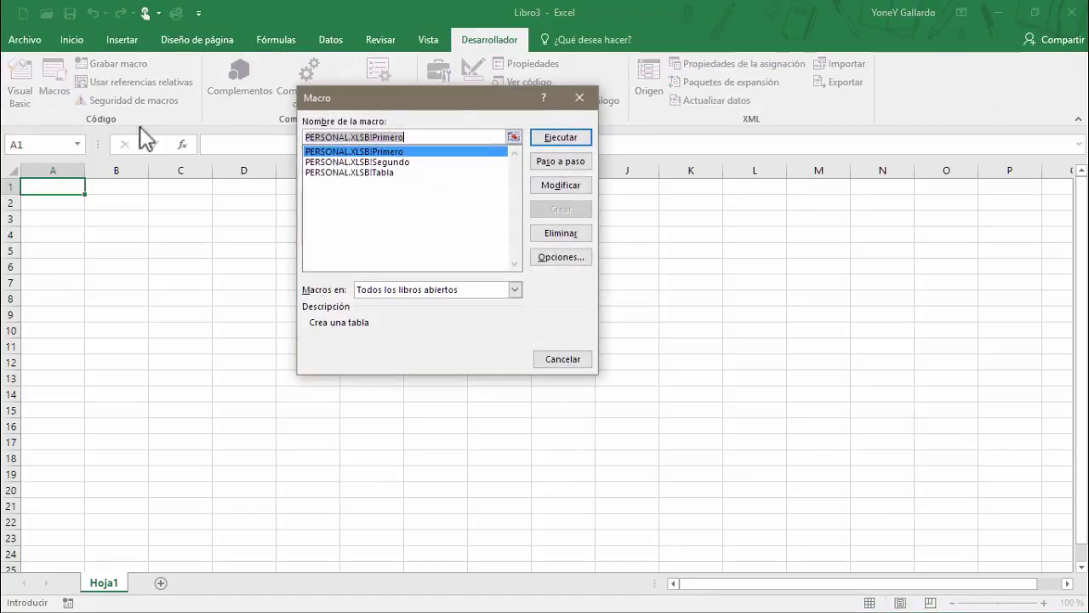
left_click(368, 173)
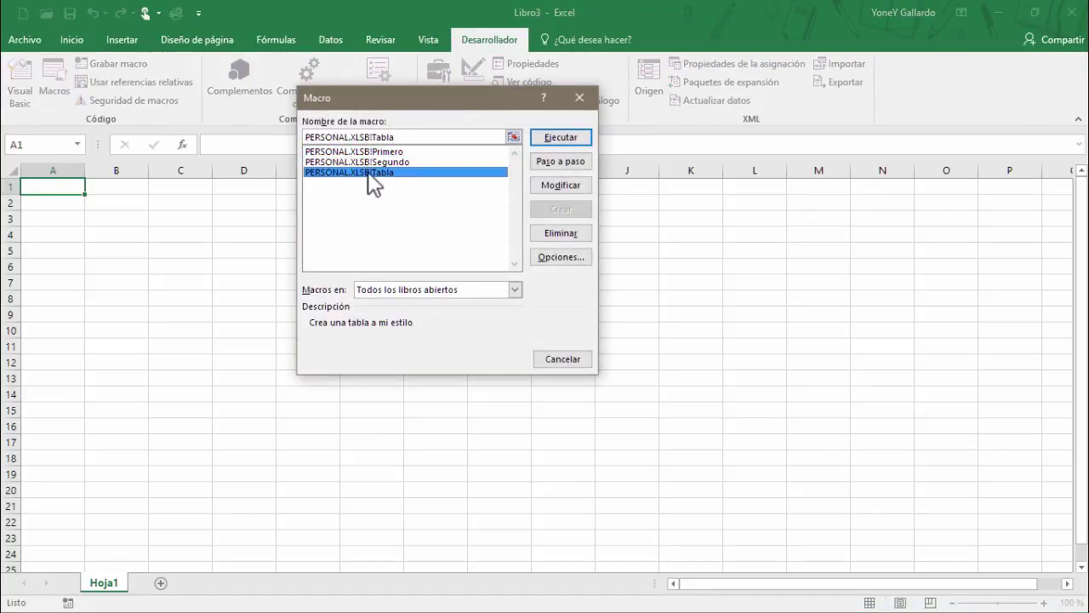
left_click(560, 137)
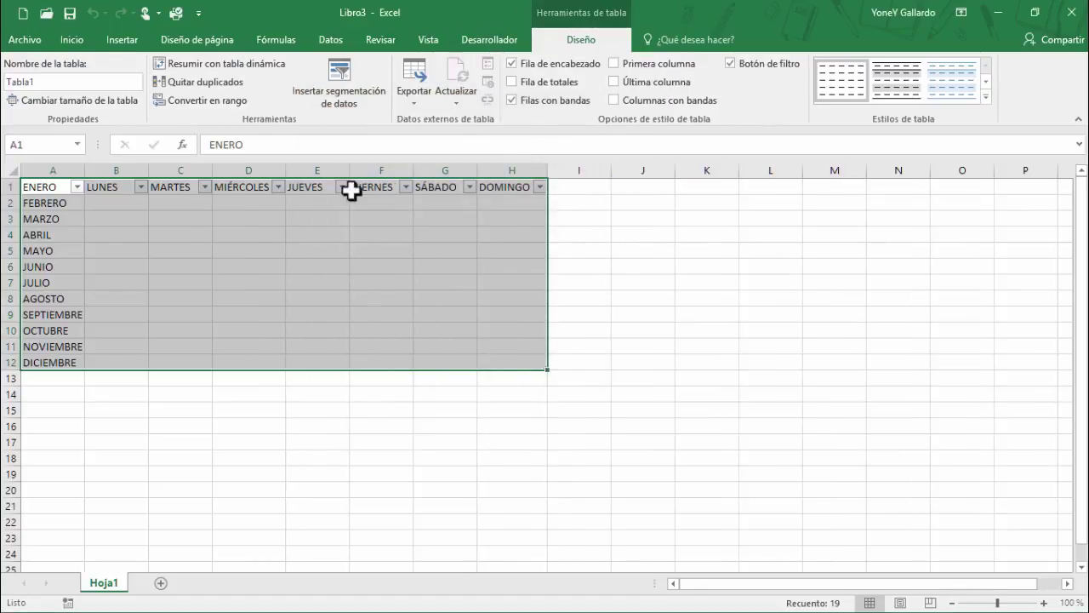
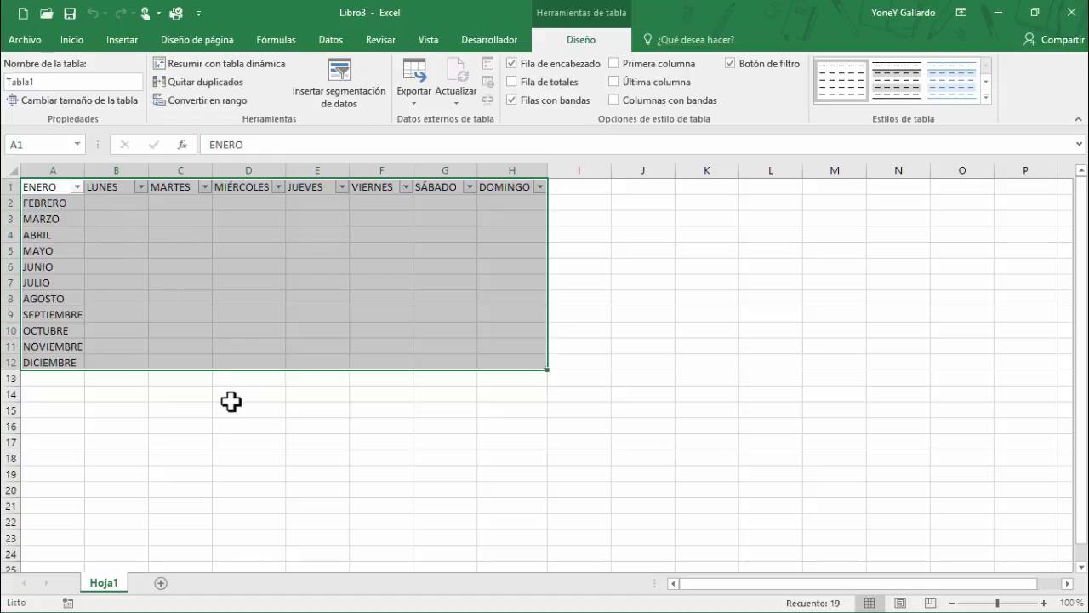
left_click(200, 431)
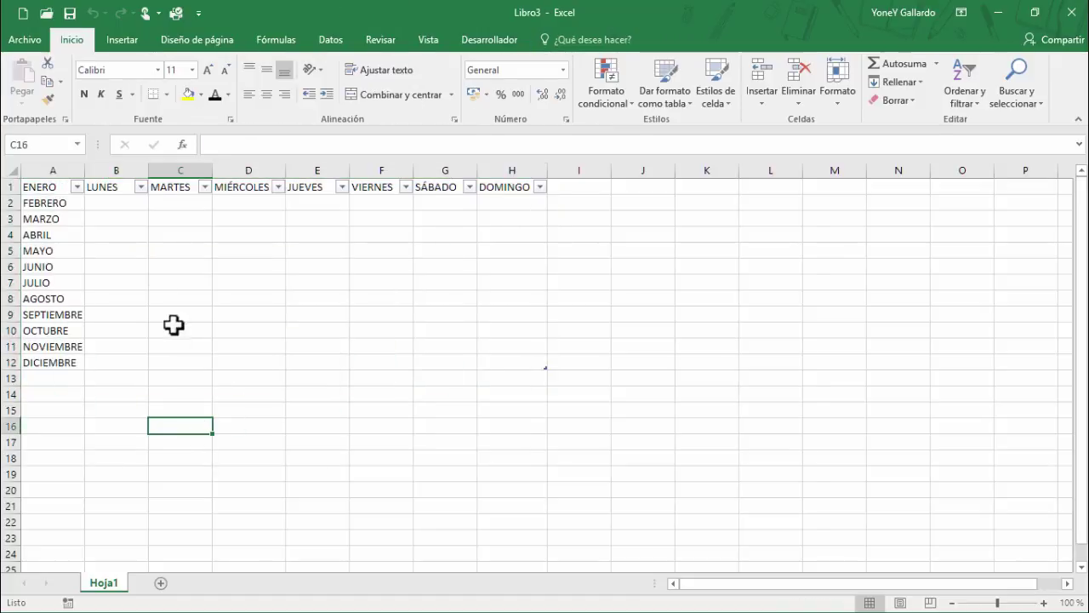
left_click(53, 188)
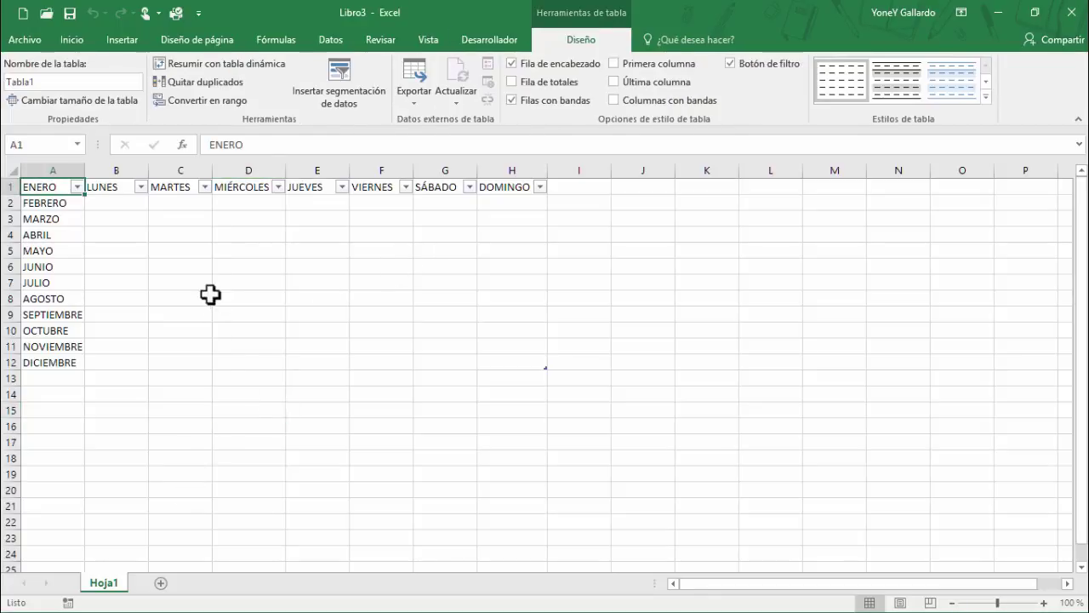
left_click(250, 360)
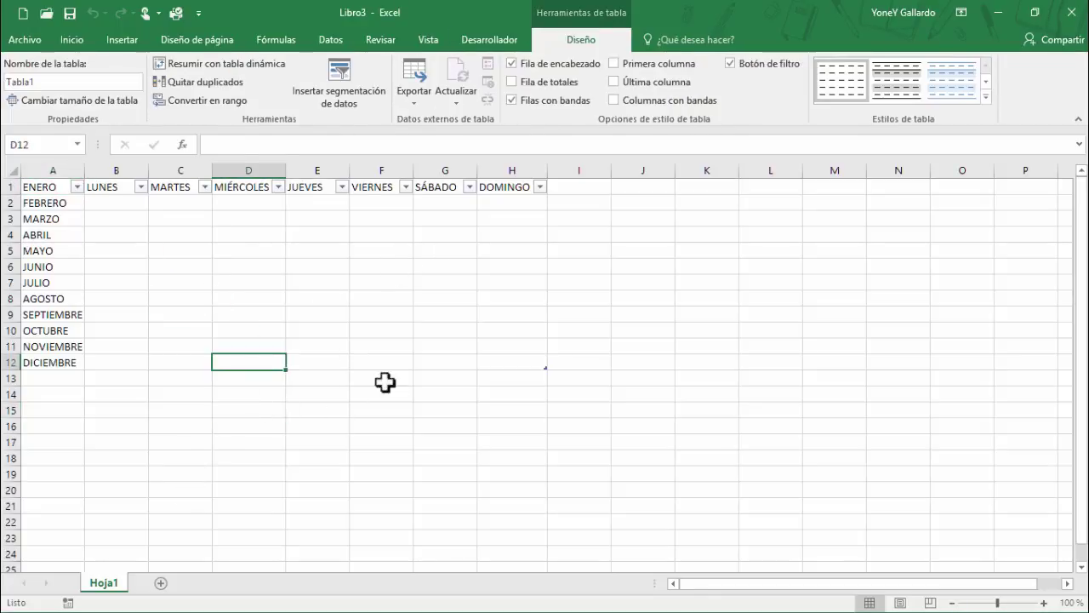
left_click(562, 380)
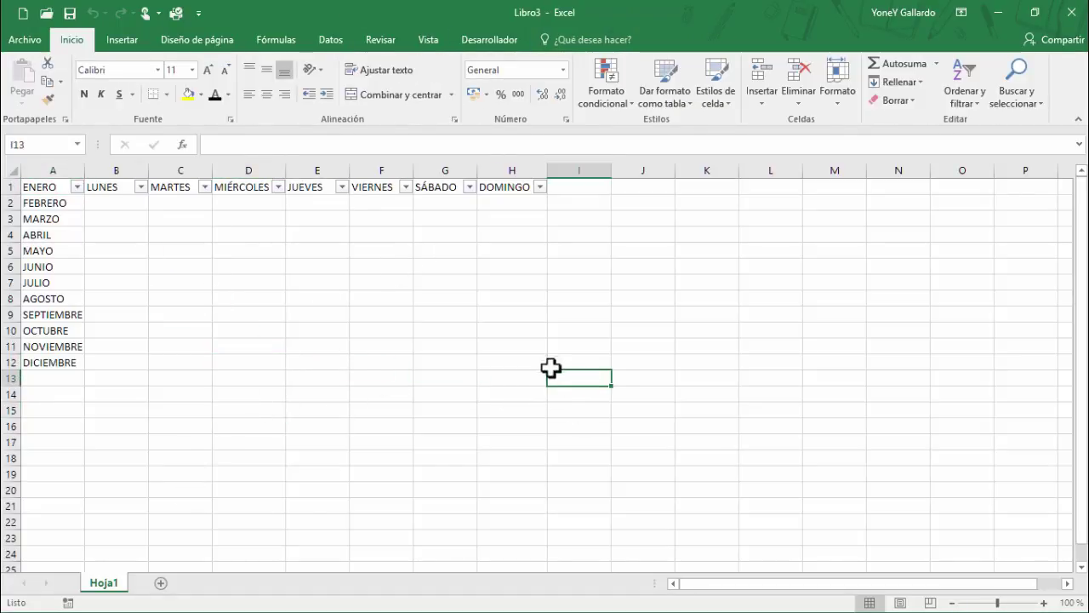
Step: Add a second sheet, try running the Tabla macro with cell E10 active, and end the interrupted macro
left_click(161, 584)
left_click(241, 315)
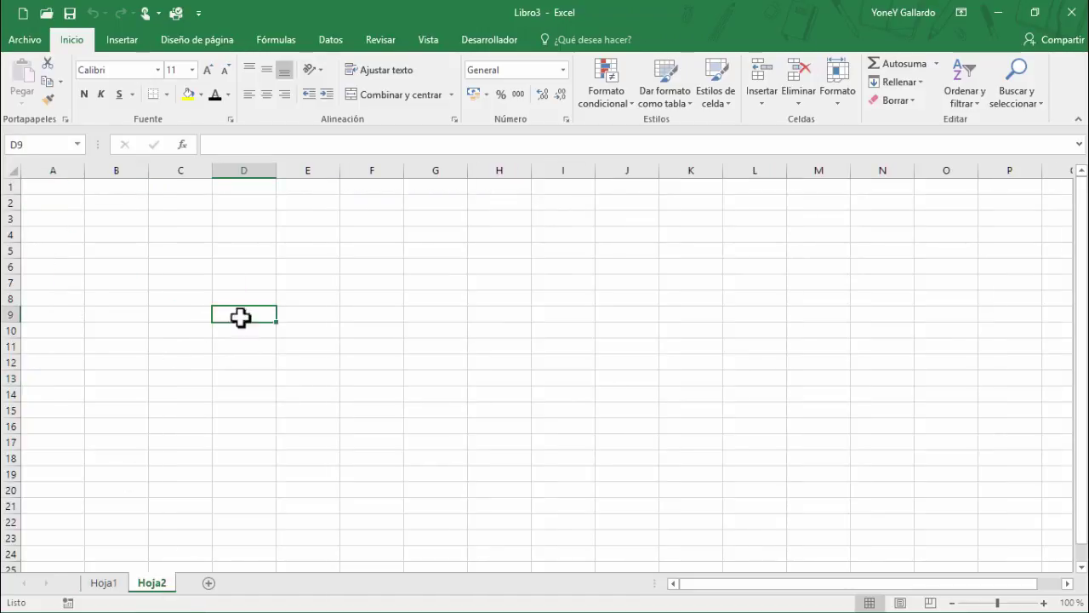
left_click(303, 328)
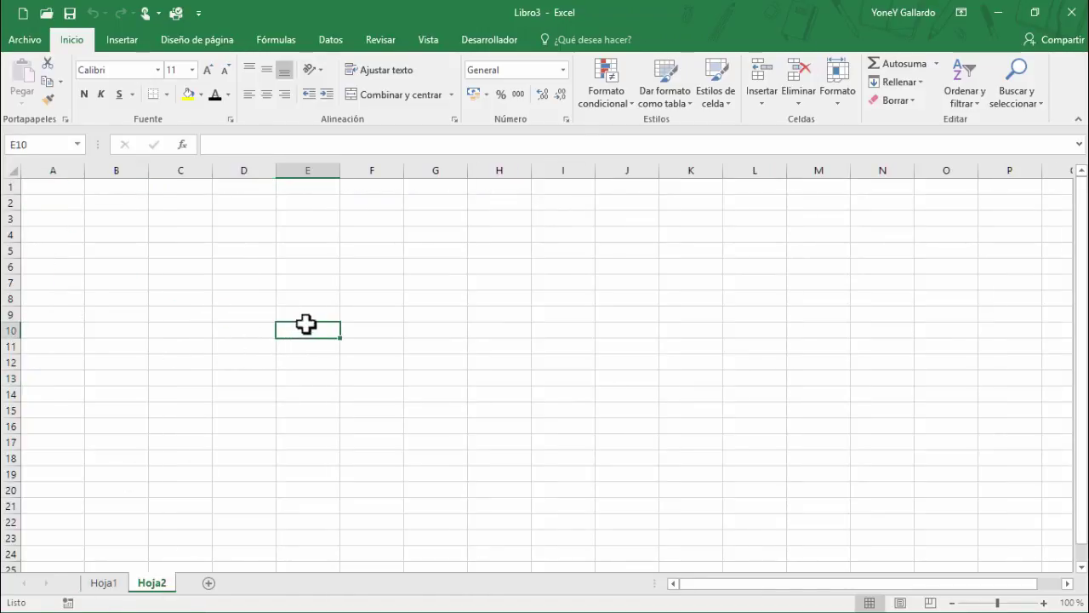
left_click(484, 40)
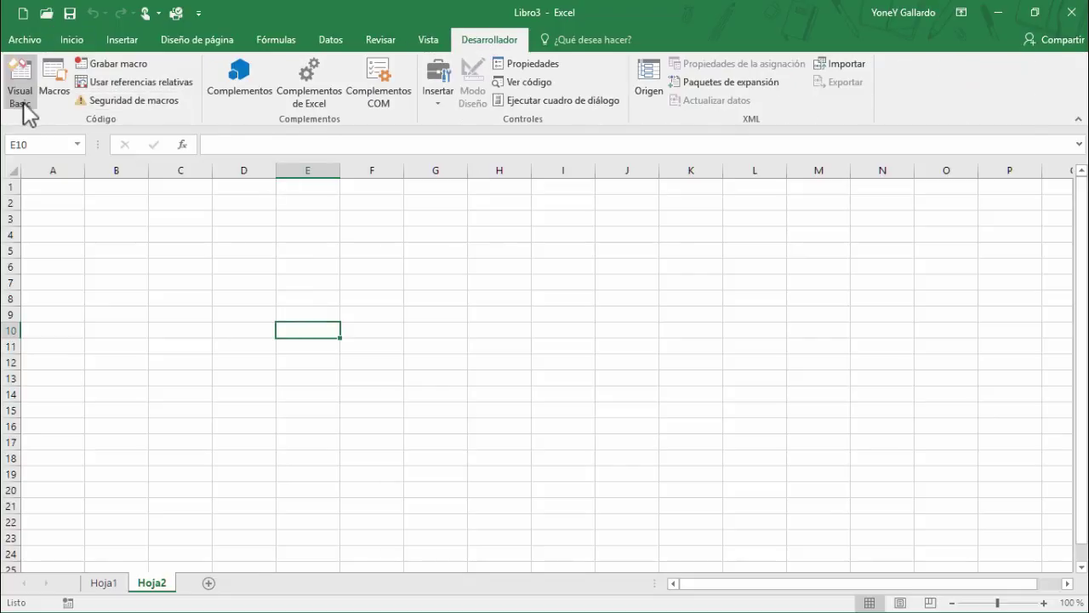
left_click(59, 93)
left_click(378, 173)
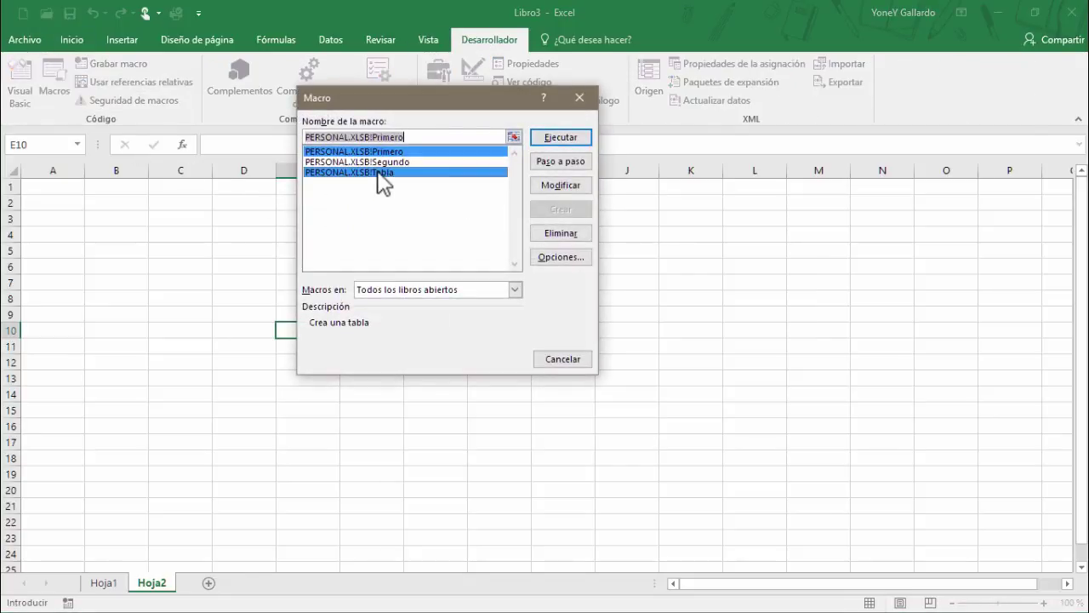
left_click(558, 138)
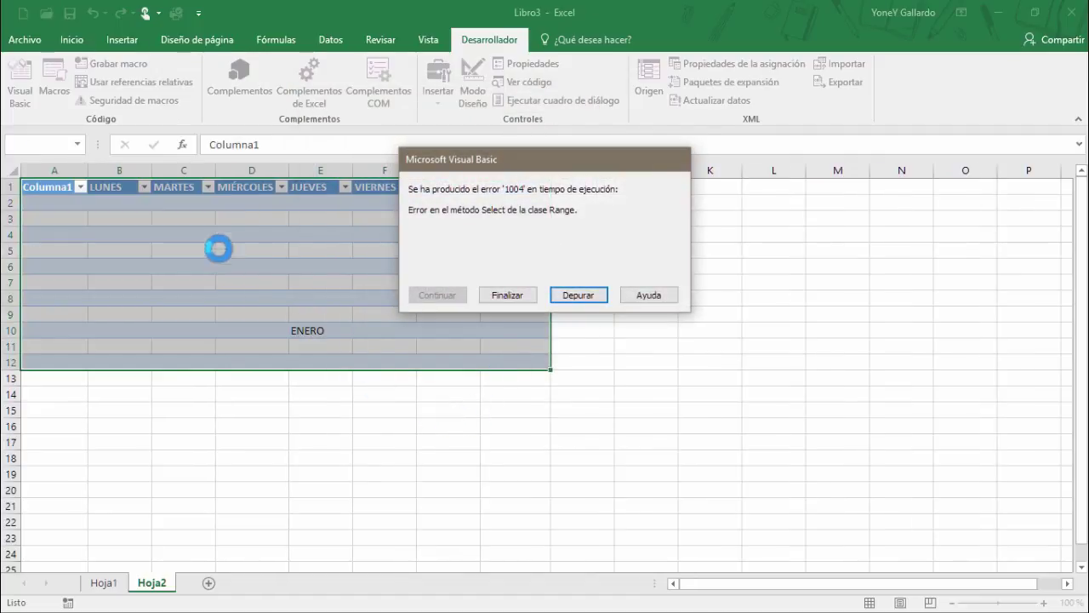
left_click(518, 296)
left_click(545, 295)
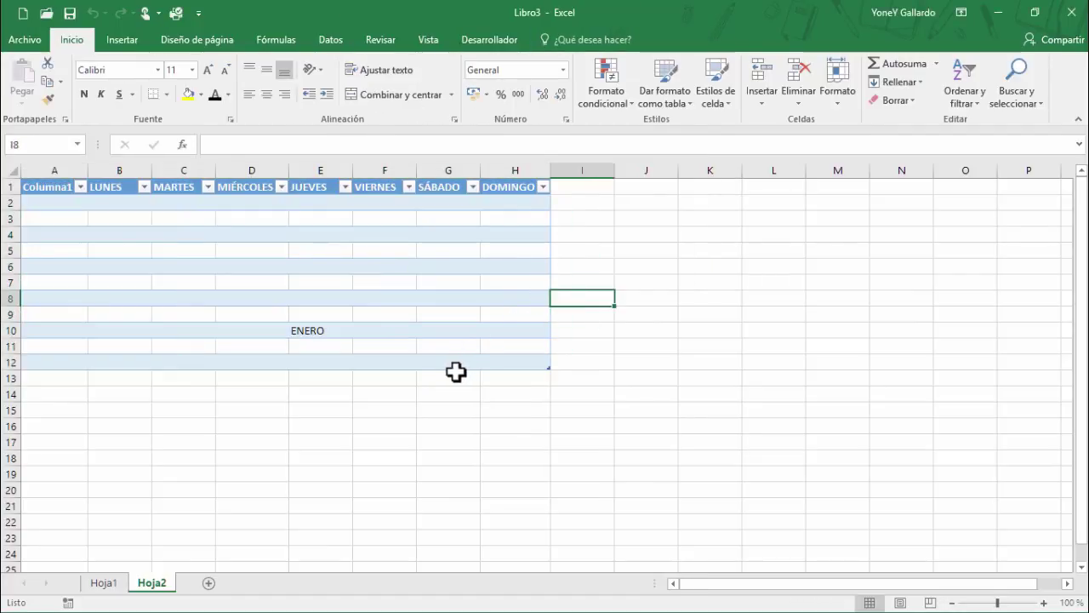
Step: Create another blank workbook and try running the Tabla macro with cell F10 active
key("ctrl+n")
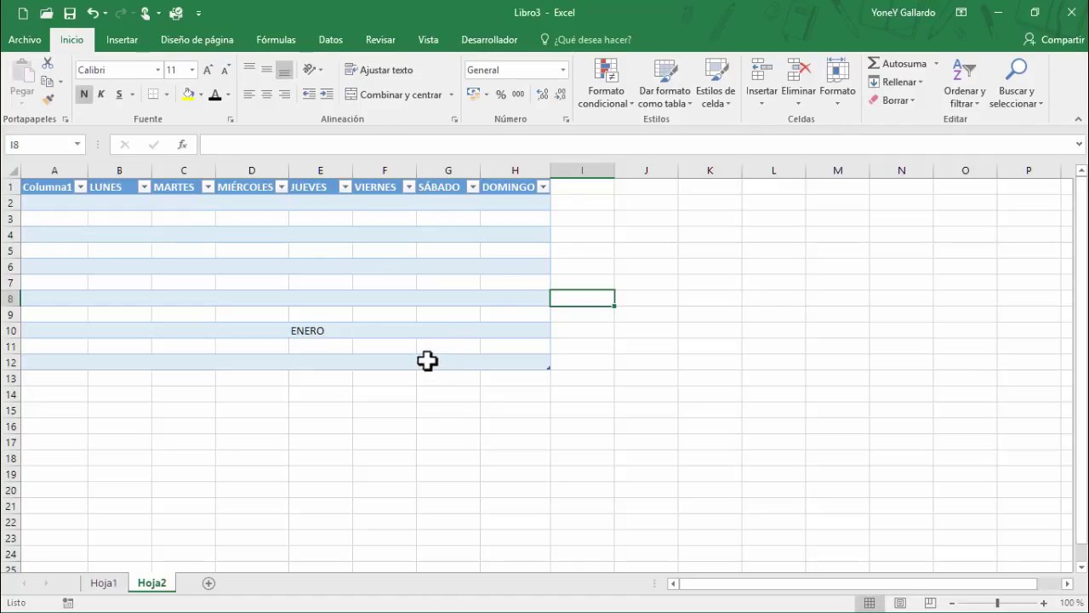
key("ctrl+u")
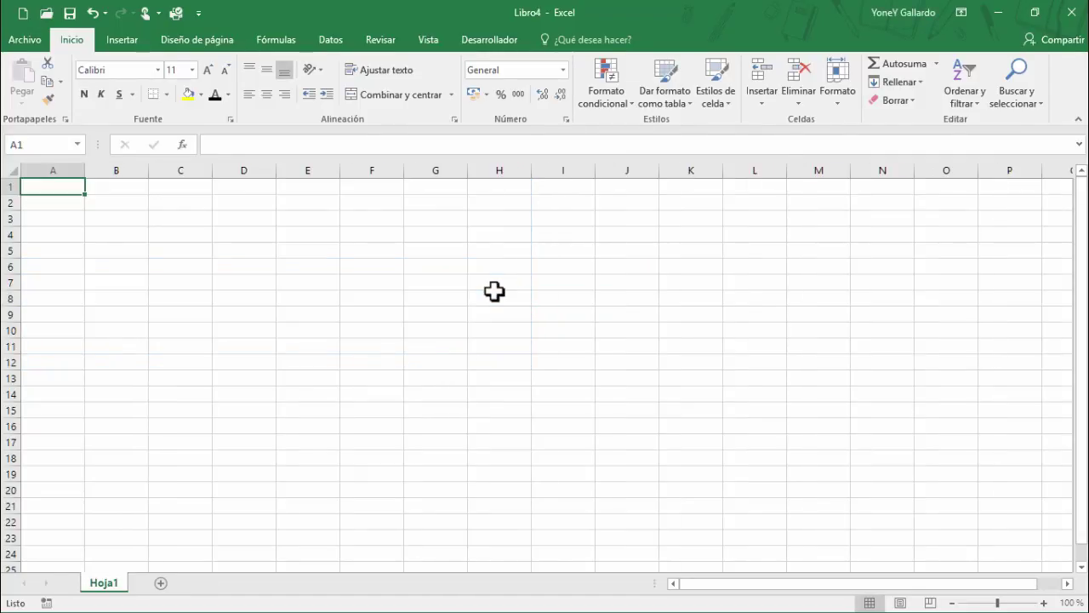
left_click(350, 332)
mouse_move(371, 332)
left_mouse_down()
mouse_move(673, 392)
mouse_move(824, 521)
left_mouse_up()
left_click(396, 332)
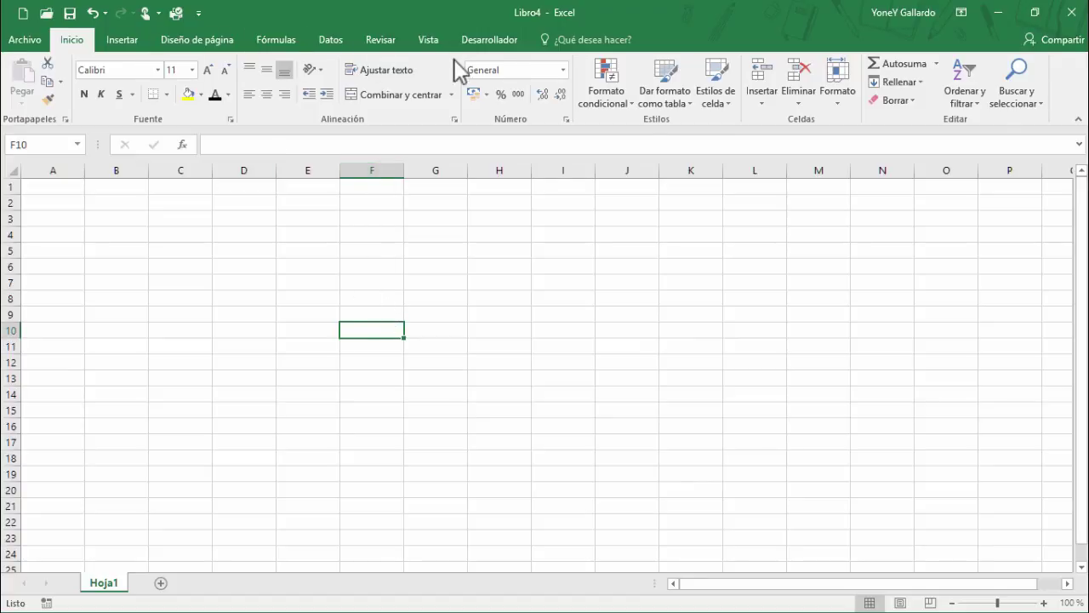
left_click(489, 39)
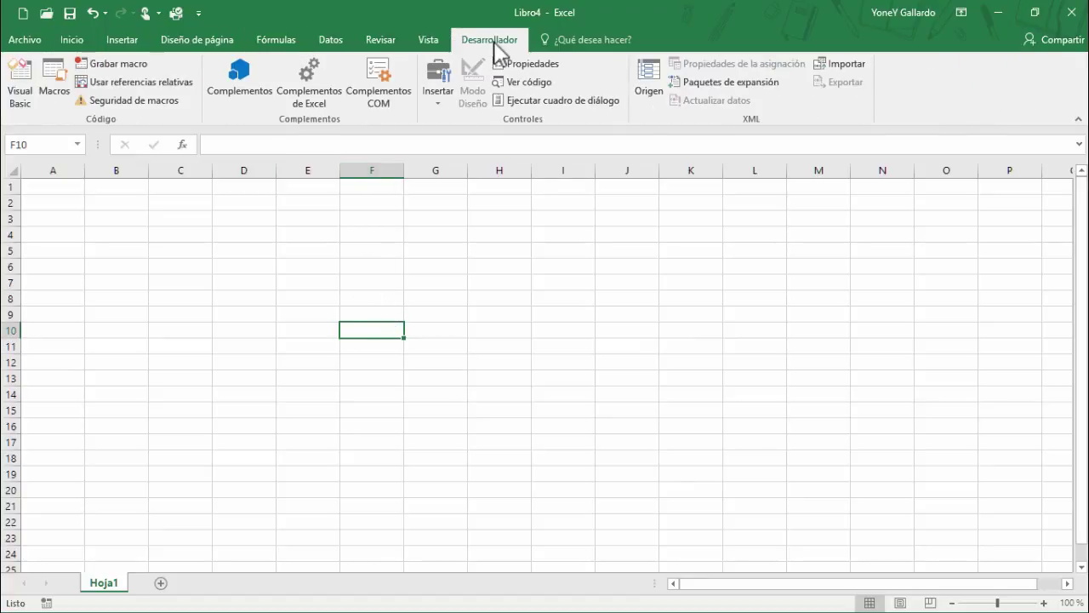
left_click(54, 93)
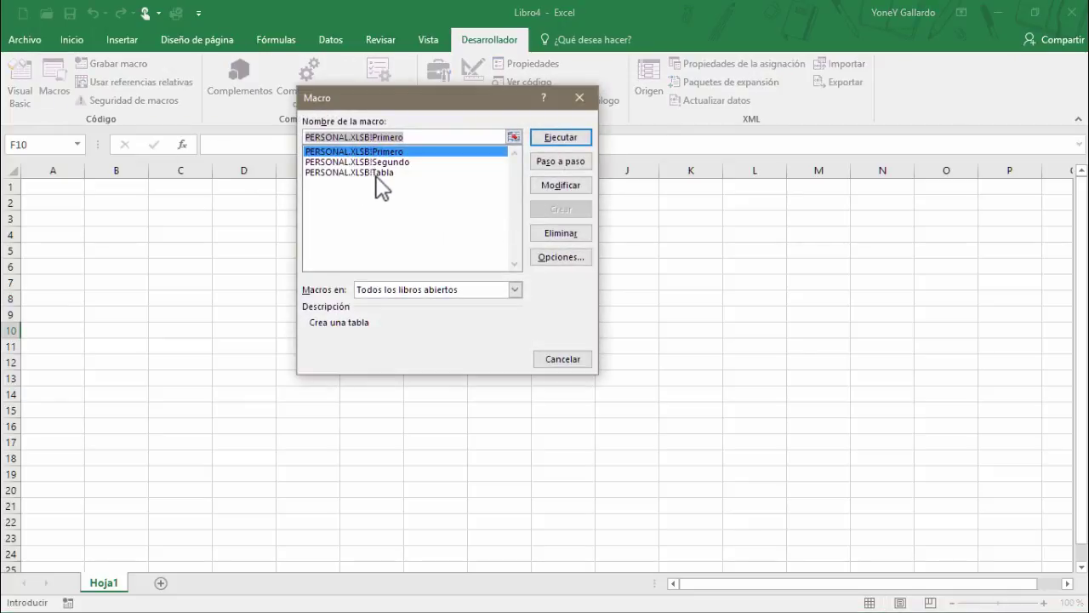
left_click(366, 172)
left_click(559, 137)
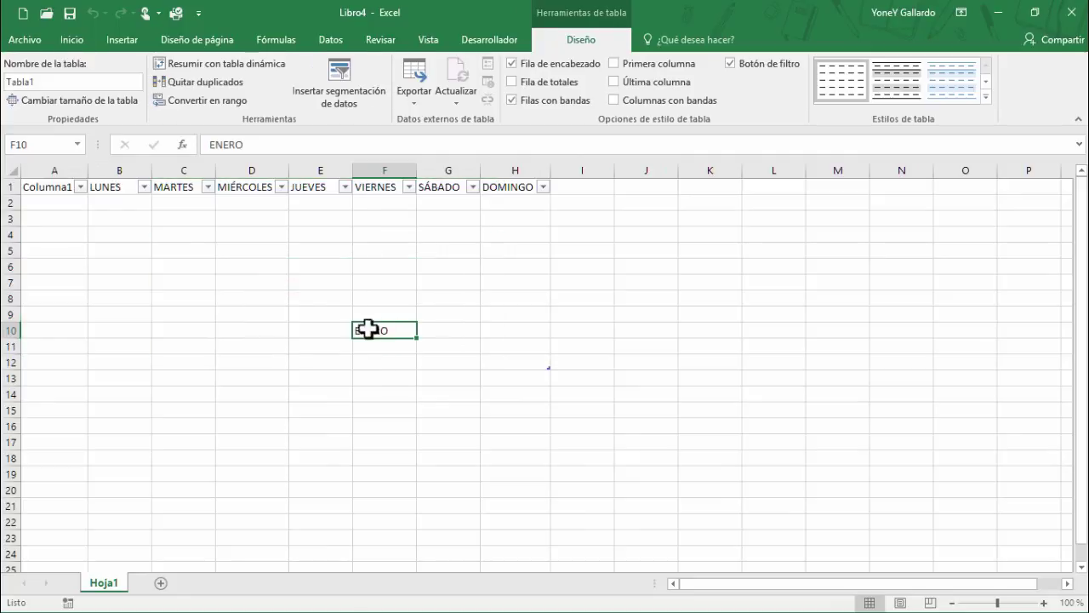
Step: Select the generated table range A1:H12 to show its extent, and deselect it by selecting cell H15
left_click(53, 189)
left_click_drag(54, 189, 517, 362)
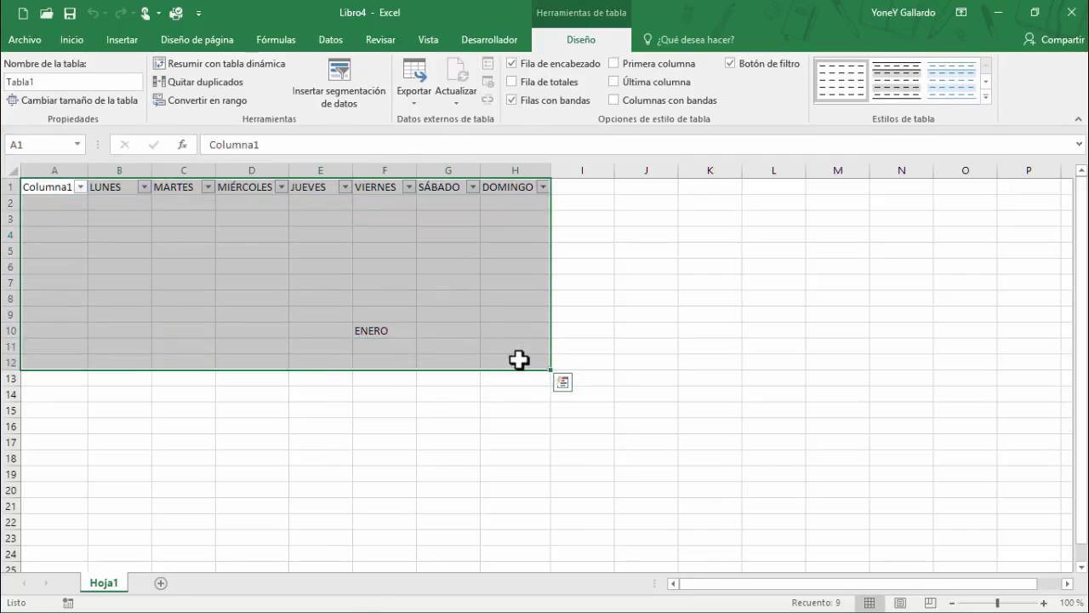
left_click(511, 407)
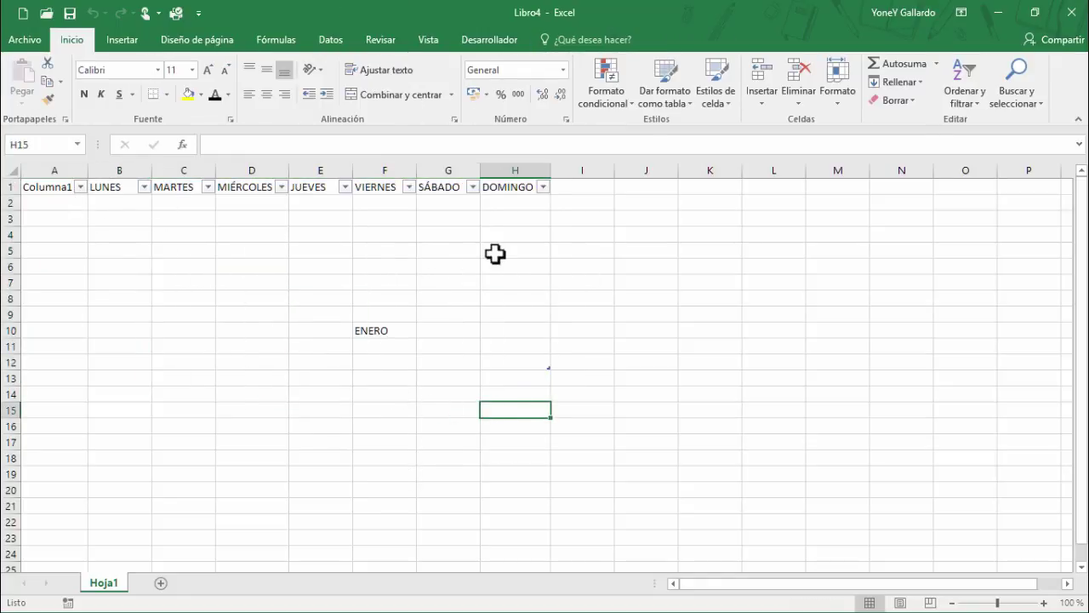
Step: Close the test workbooks Libro4 and Libro3 without saving their changes
left_click(1070, 12)
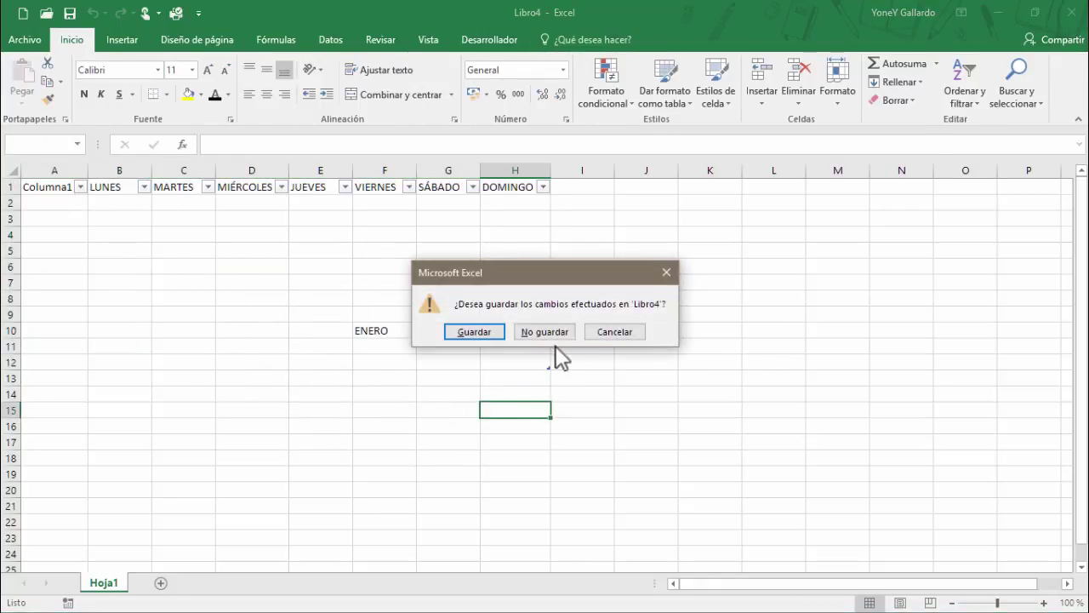
left_click(536, 332)
left_click(1070, 16)
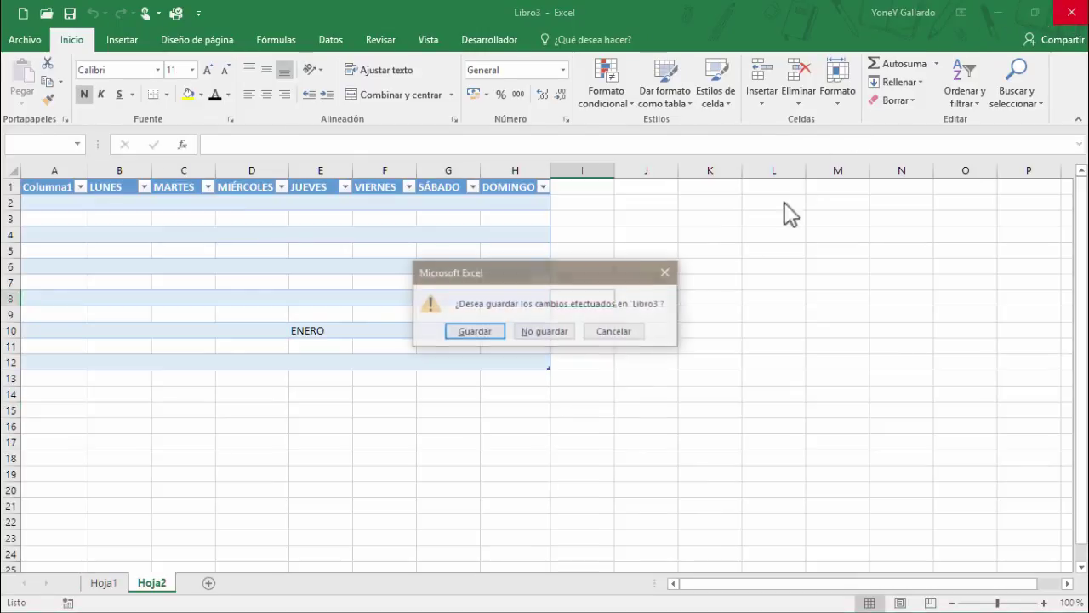
left_click(553, 331)
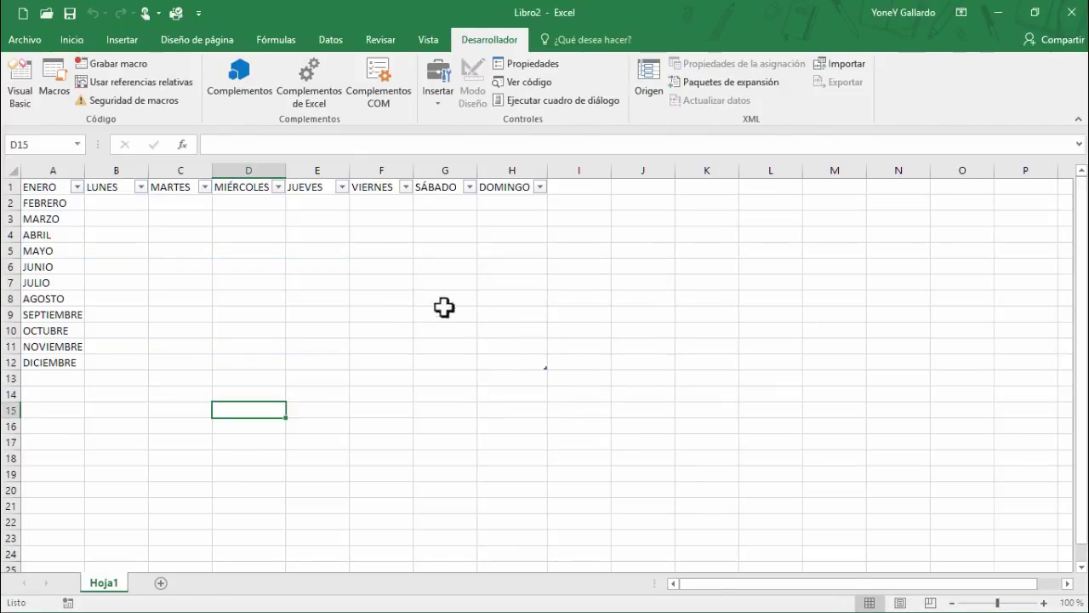
Step: Try to clear all contents and formats from the range A1:I14 in Libro2
left_click(398, 299)
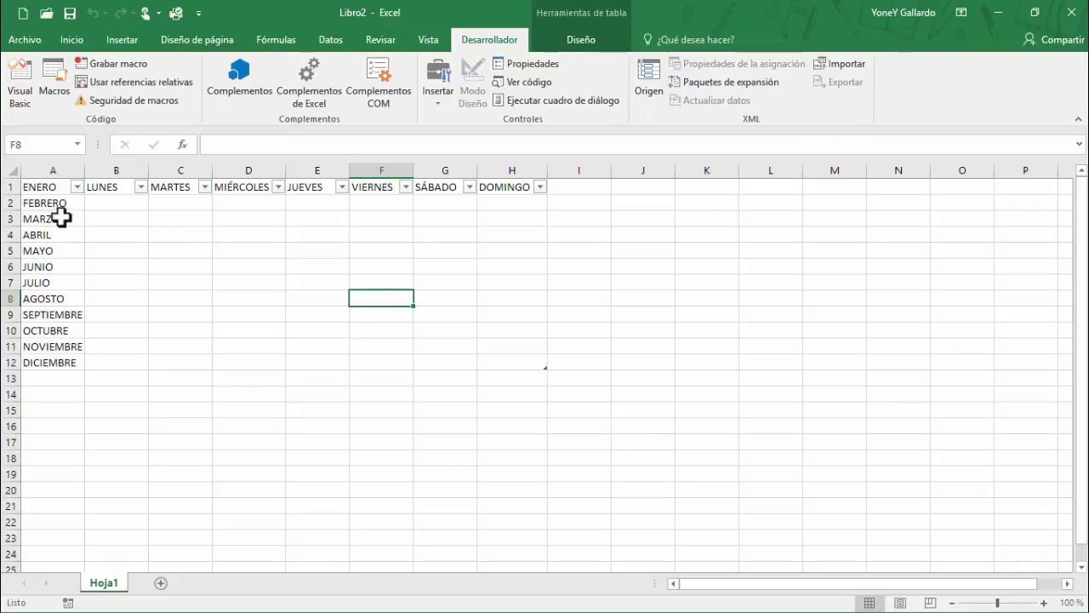
left_click_drag(37, 187, 567, 397)
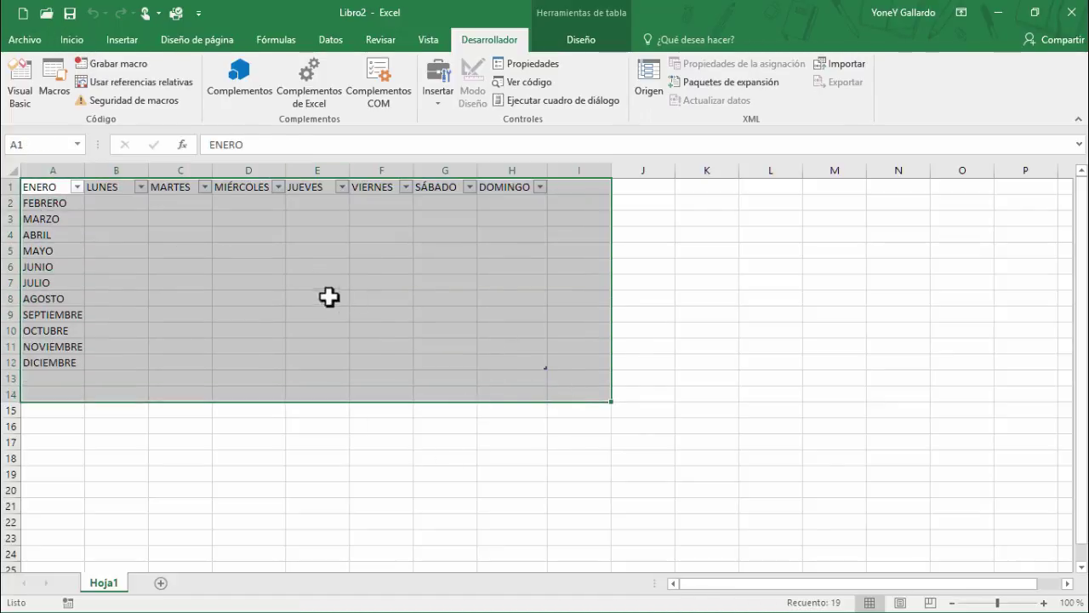
left_click(80, 41)
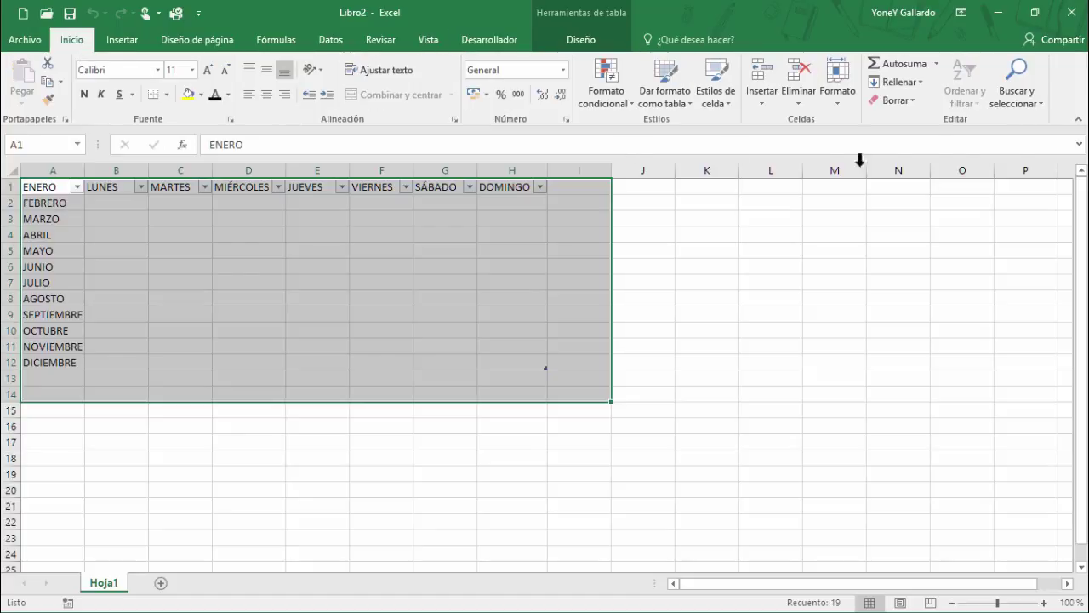
left_click(913, 102)
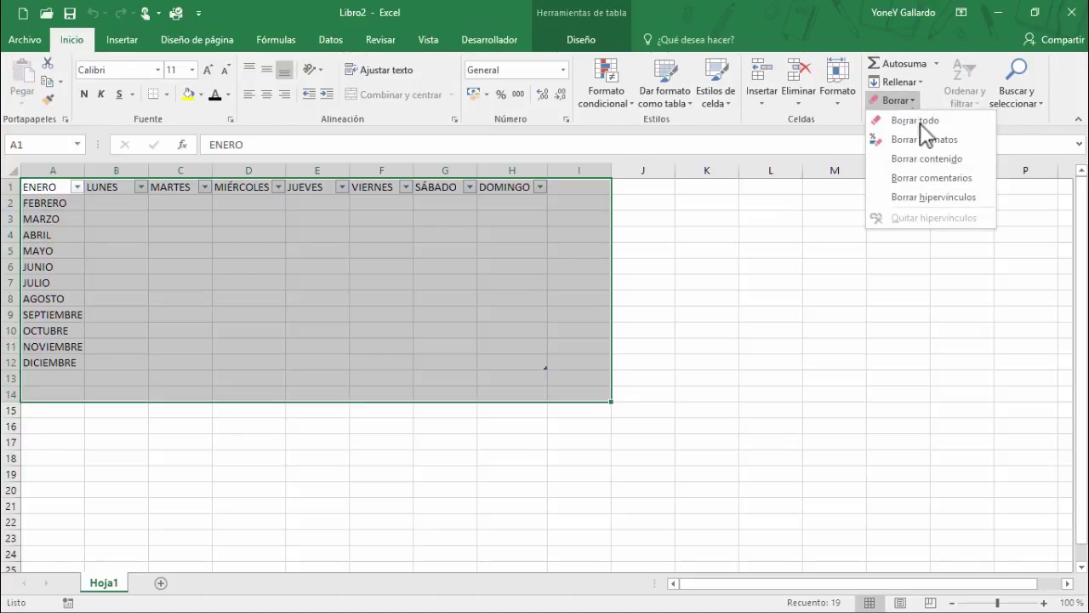
left_click(922, 119)
left_click(747, 358)
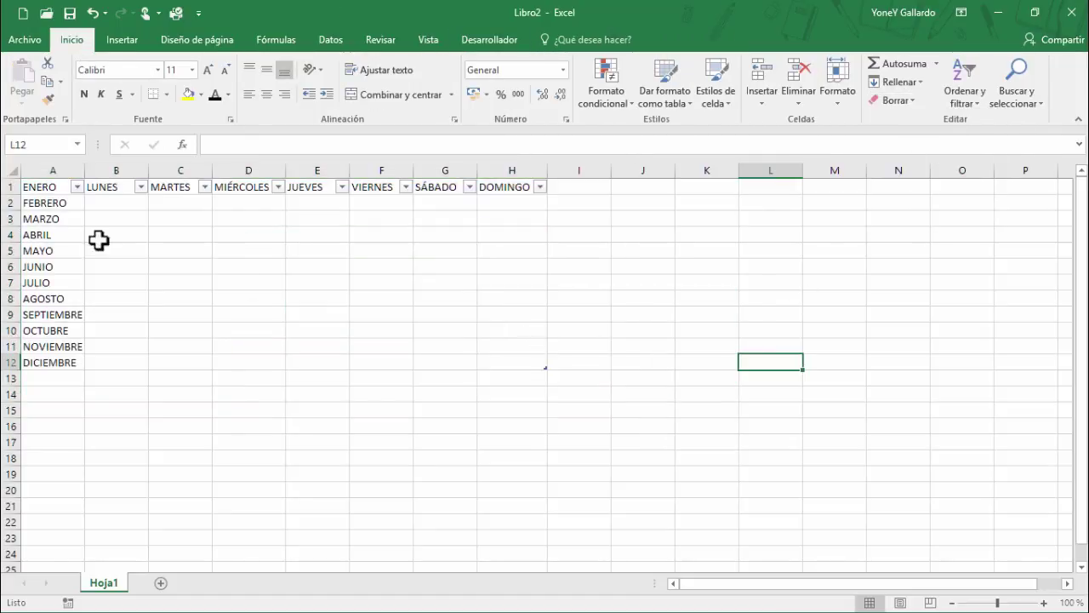
Step: Clear everything from the table range A1:H12 and select cell A1
left_click_drag(48, 187, 516, 359)
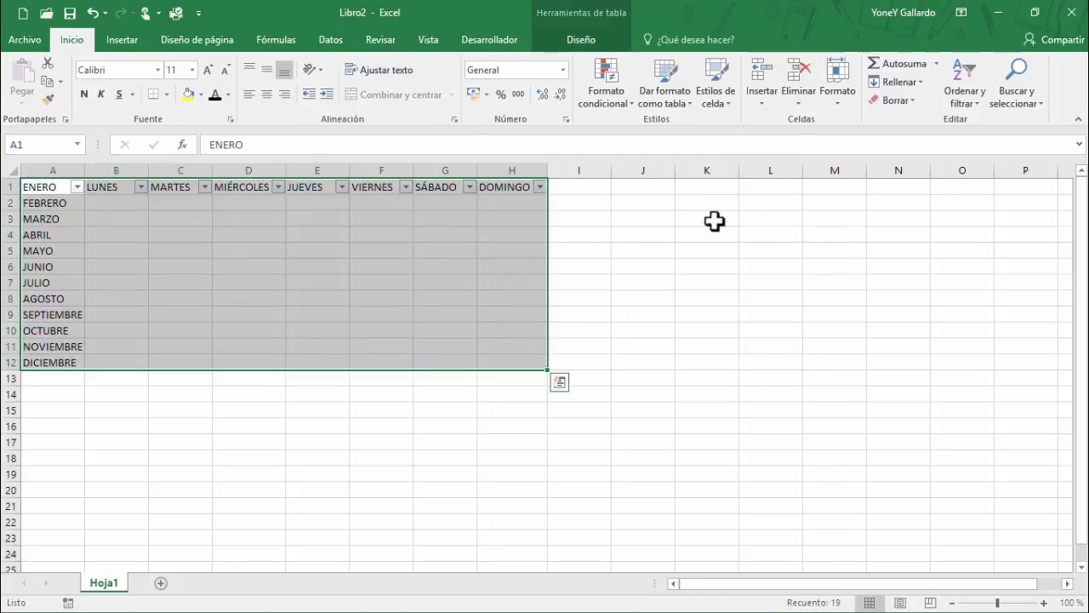
left_click(912, 101)
left_click(918, 114)
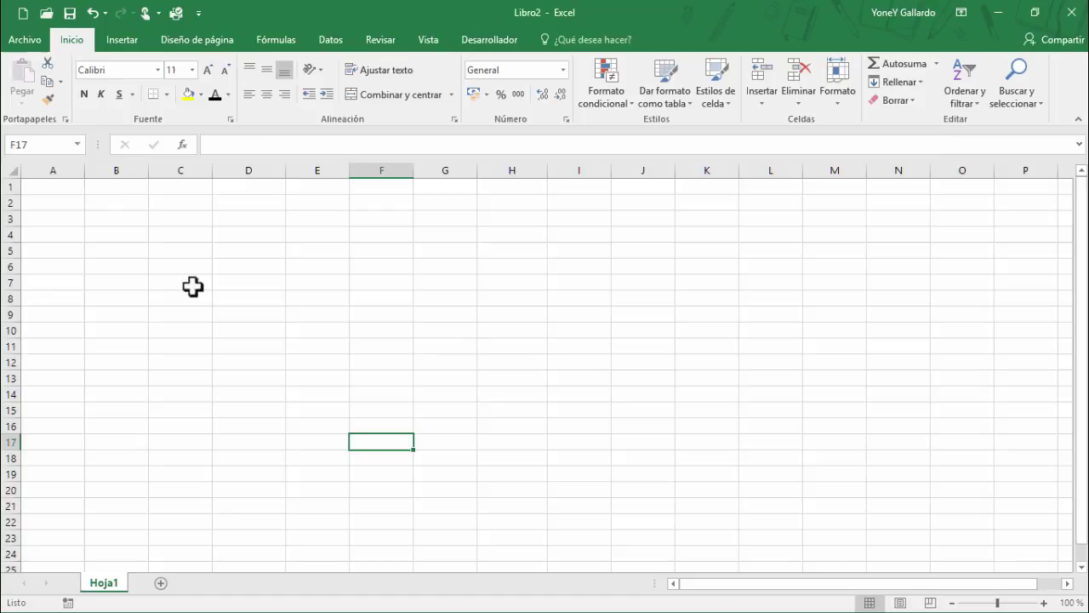
left_click(59, 188)
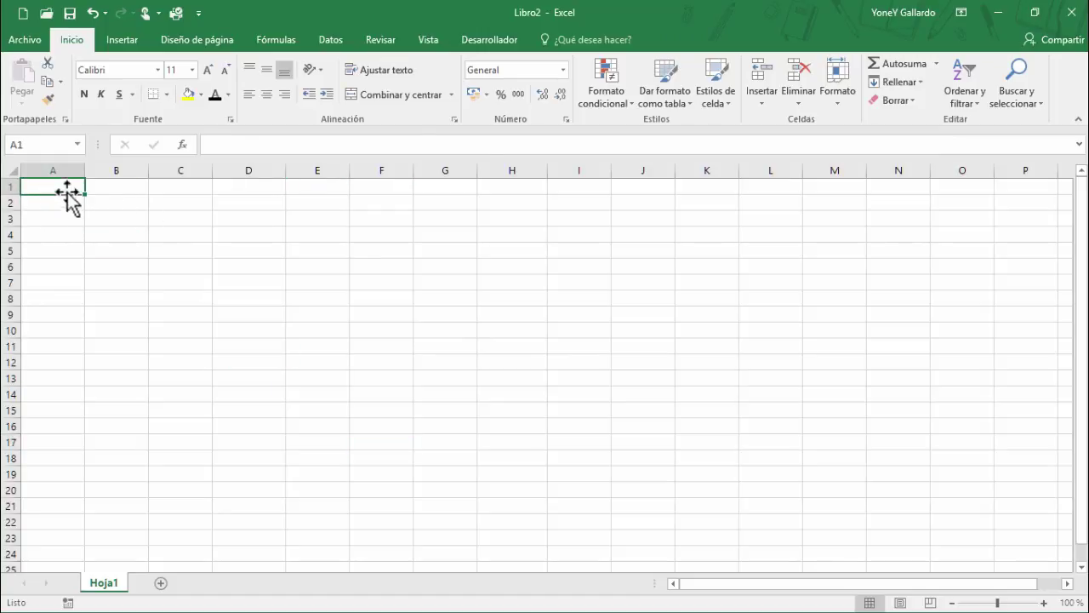
Step: Start recording a relative-reference macro named ORDENADO in the personal macro workbook, with shortcut letter f and description "Esto crear una tabla ordenada"
left_click(492, 43)
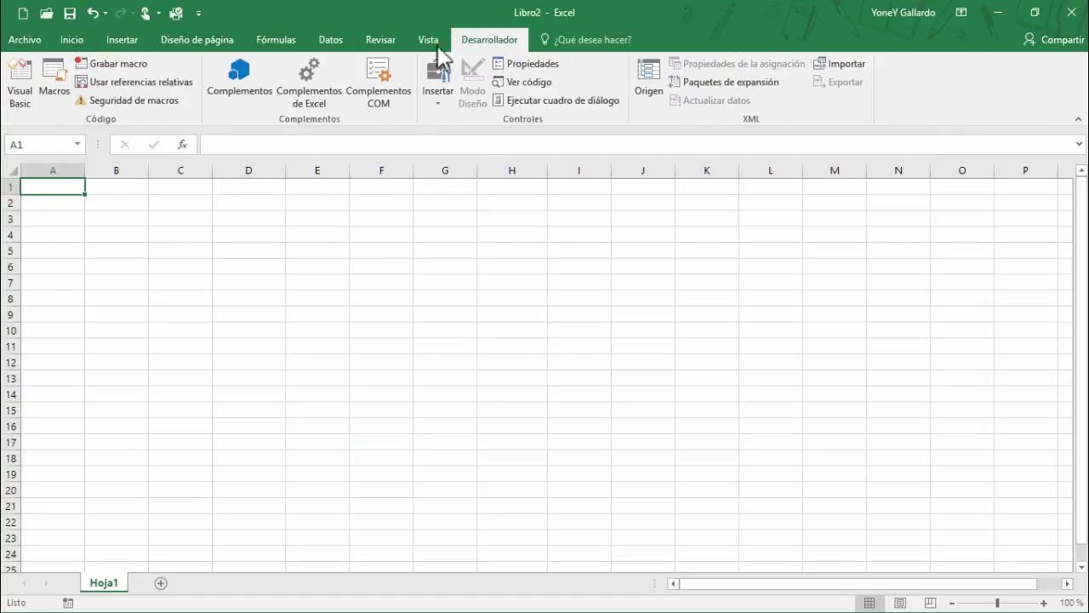
left_click(116, 84)
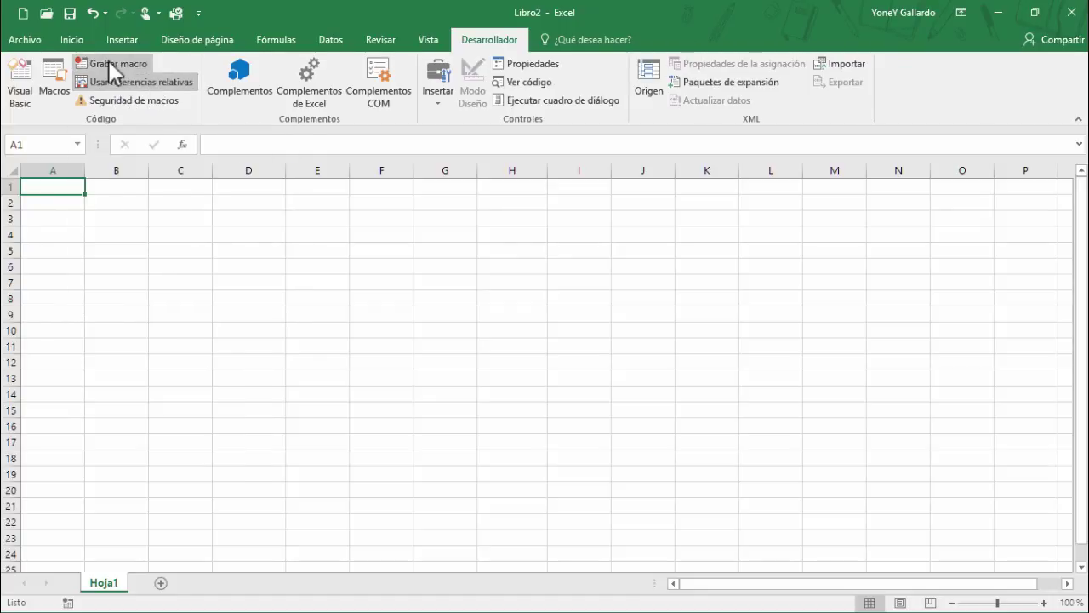
left_click(113, 62)
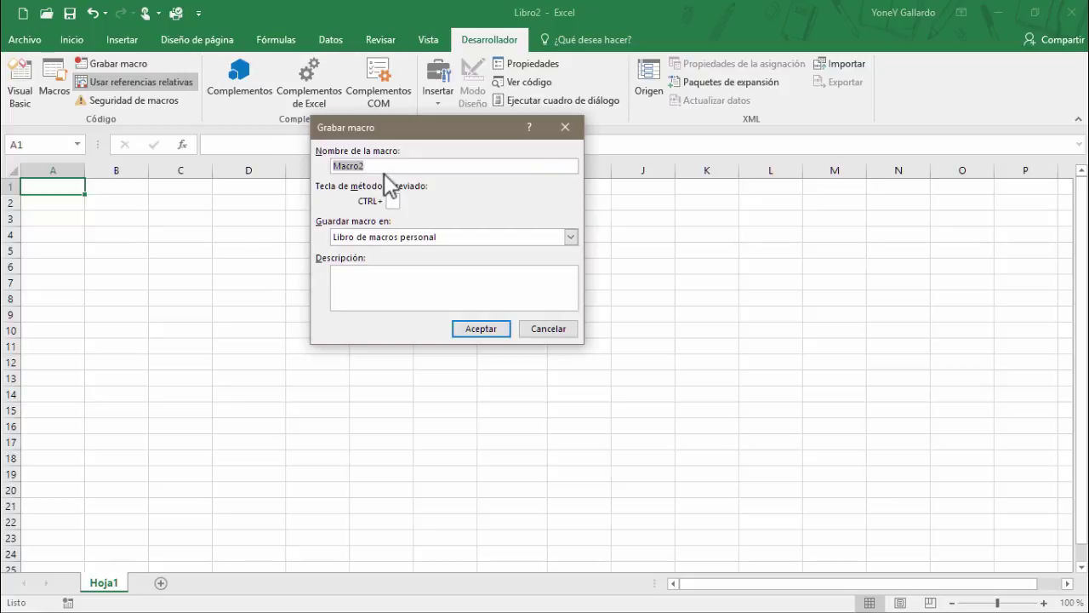
type("ORDENADO")
left_click(394, 284)
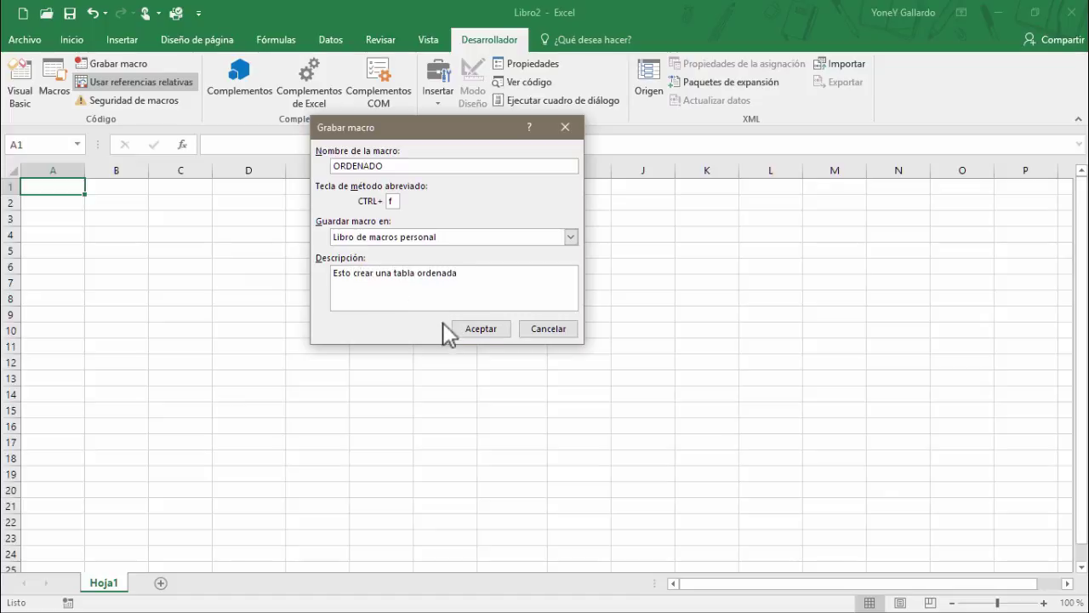
left_click(477, 331)
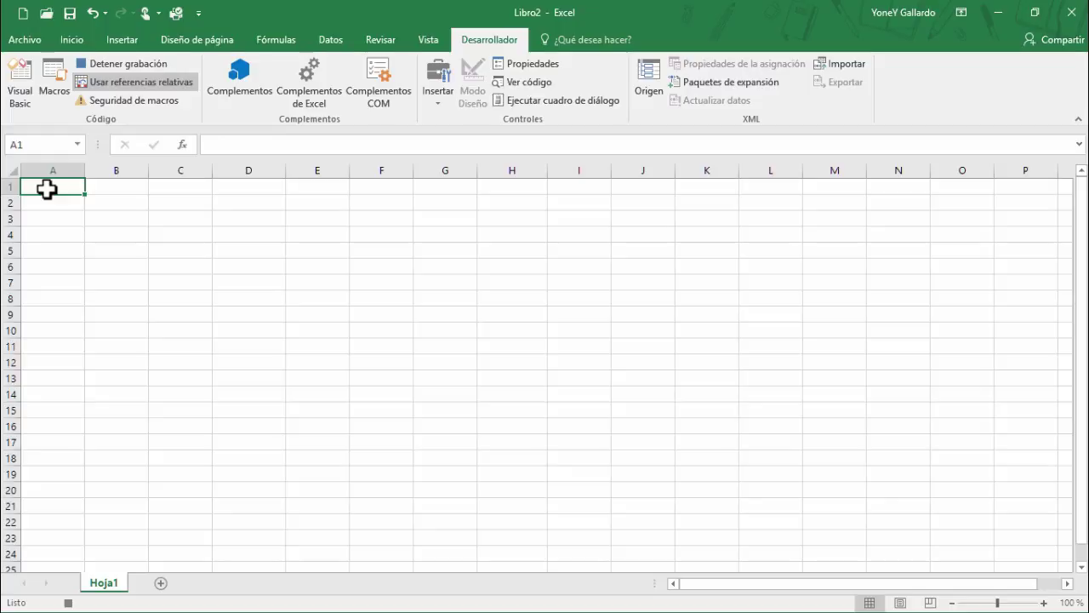
Step: Enter the heading MES in A1 and Enero in A2, and fill the months down to A13
type("MES")
key("Return")
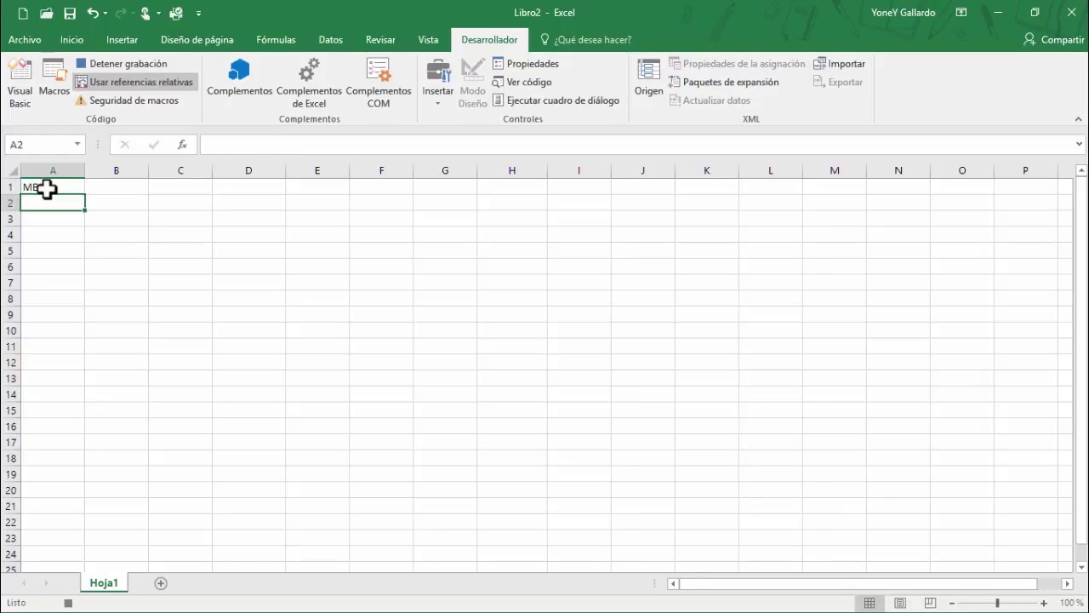
type("ENE")
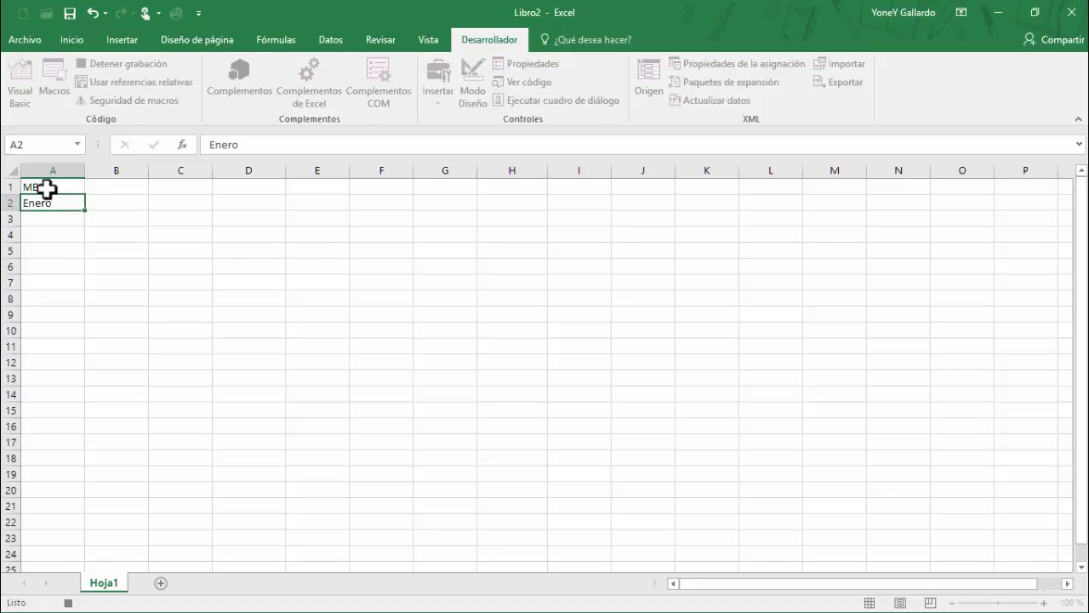
left_click(55, 203)
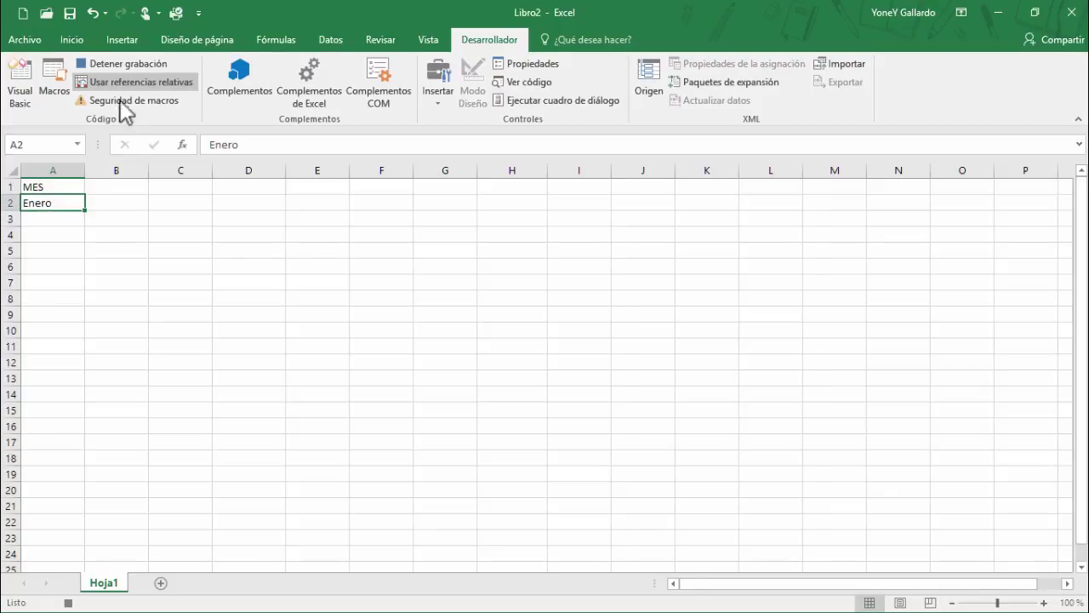
left_click_drag(85, 212, 89, 391)
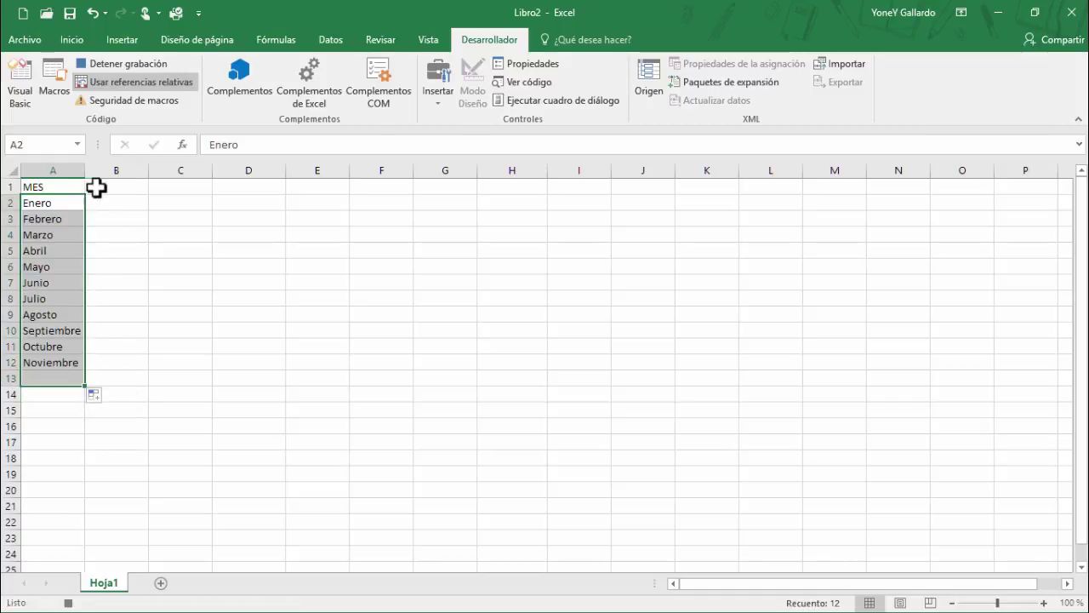
Step: Enter Semana 1 in B1 and fill the week headings across to Semana 4 in E1
left_click(115, 188)
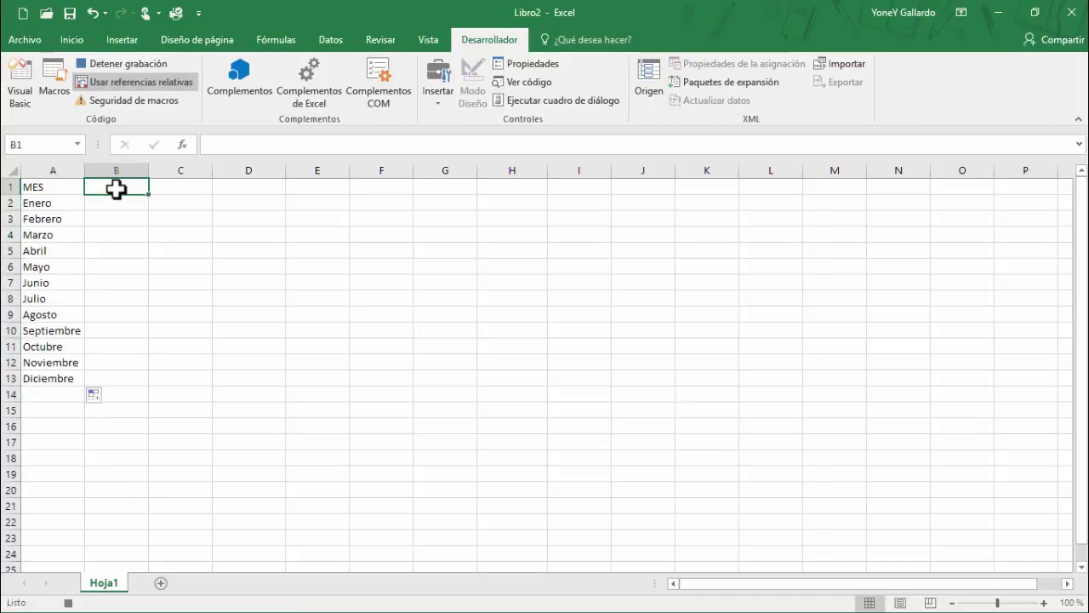
type("Semana")
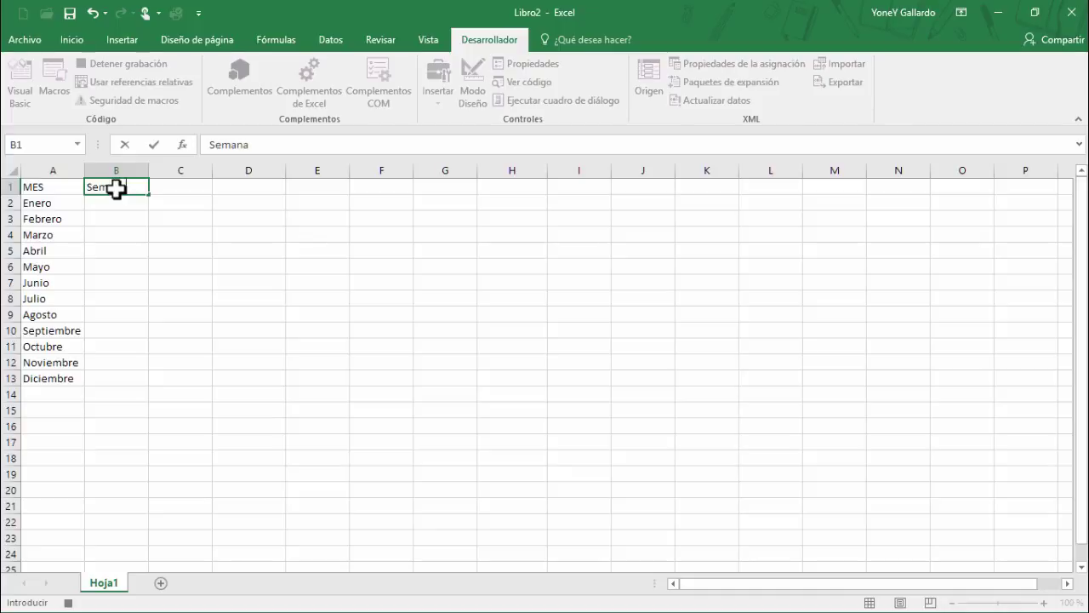
type(" 1")
key("Return")
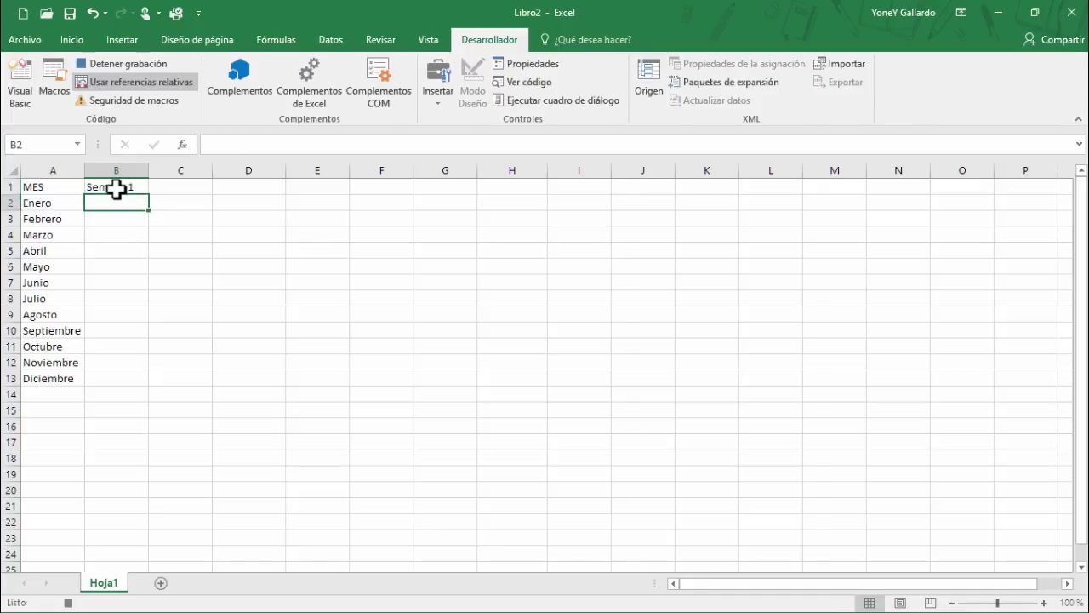
left_click(116, 188)
left_click_drag(148, 194, 328, 188)
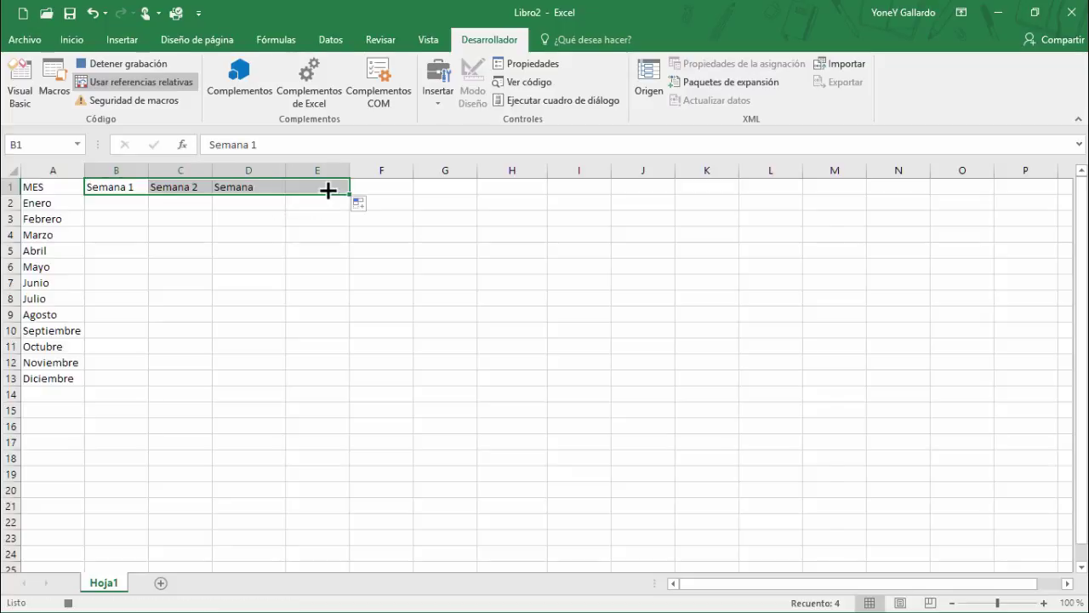
Step: Convert the range A1:E13 into a table with headers and apply the plain uncoloured table style
left_click(39, 189)
left_click_drag(179, 204, 333, 375)
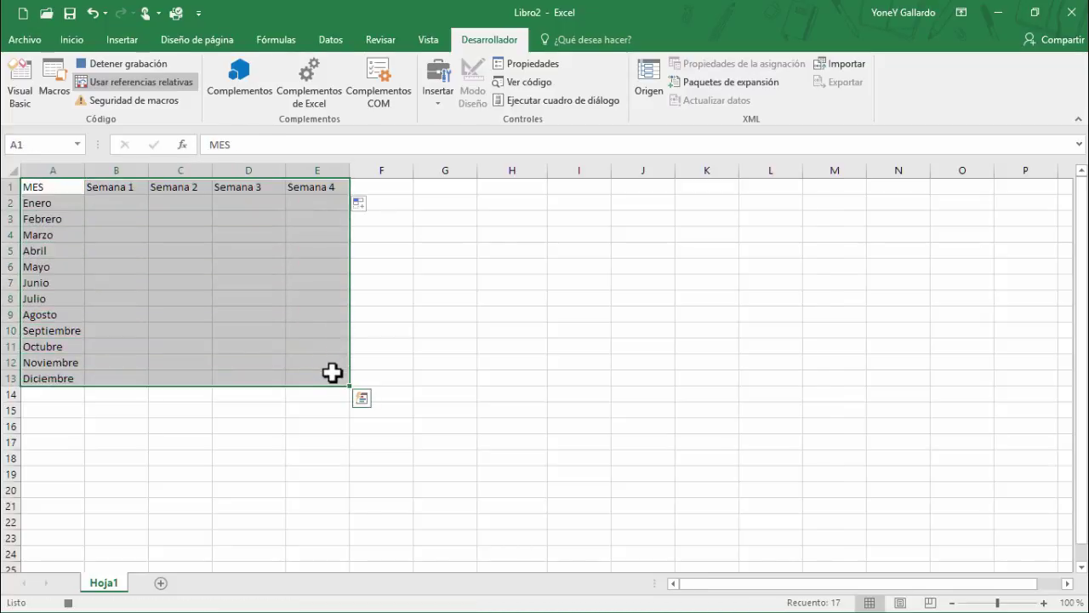
left_click(119, 38)
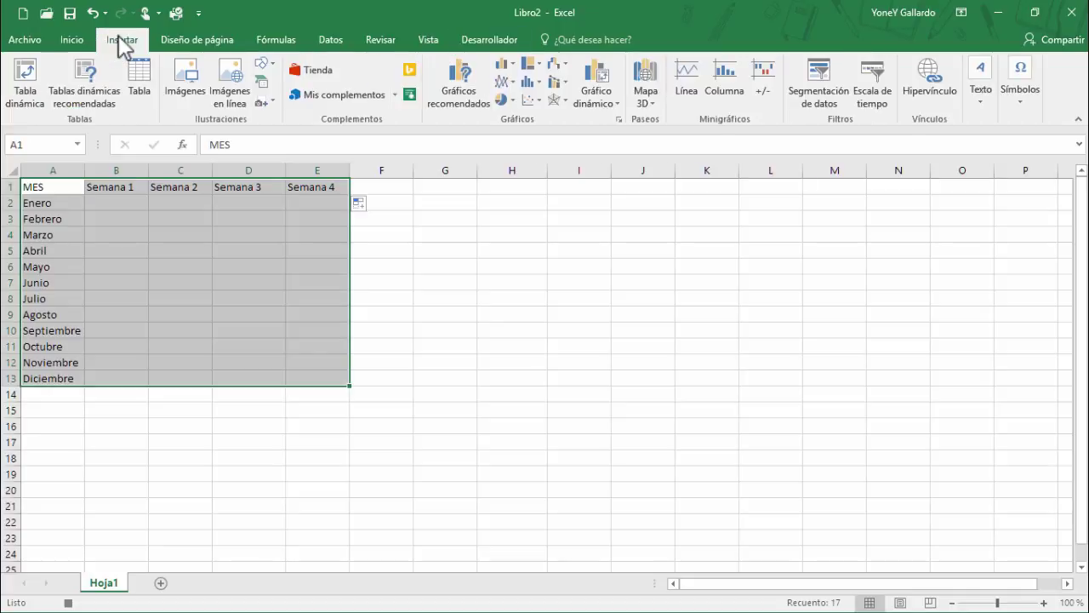
left_click(149, 86)
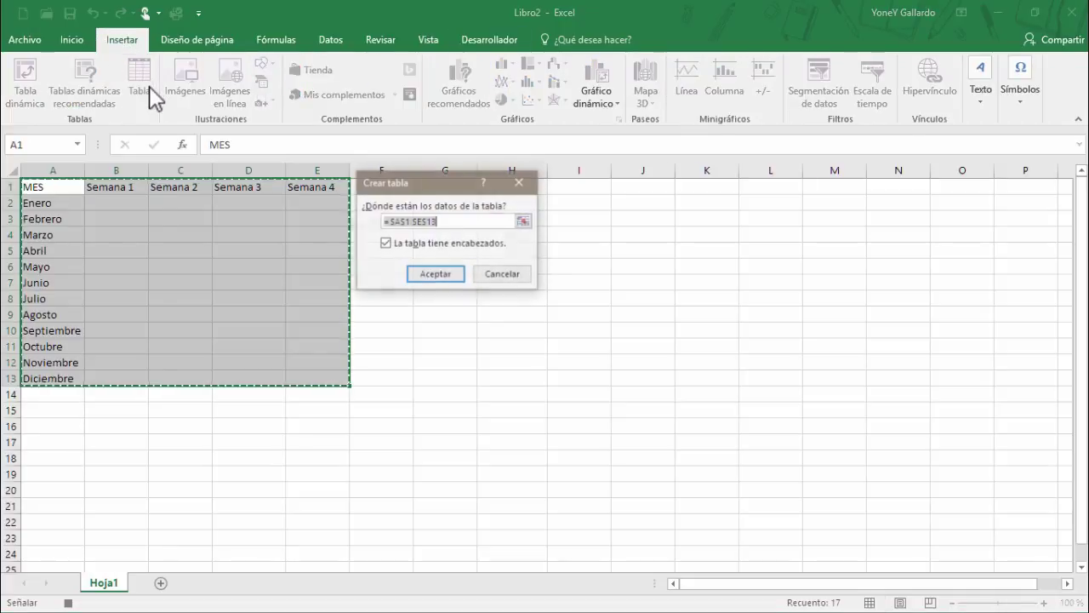
left_click(435, 274)
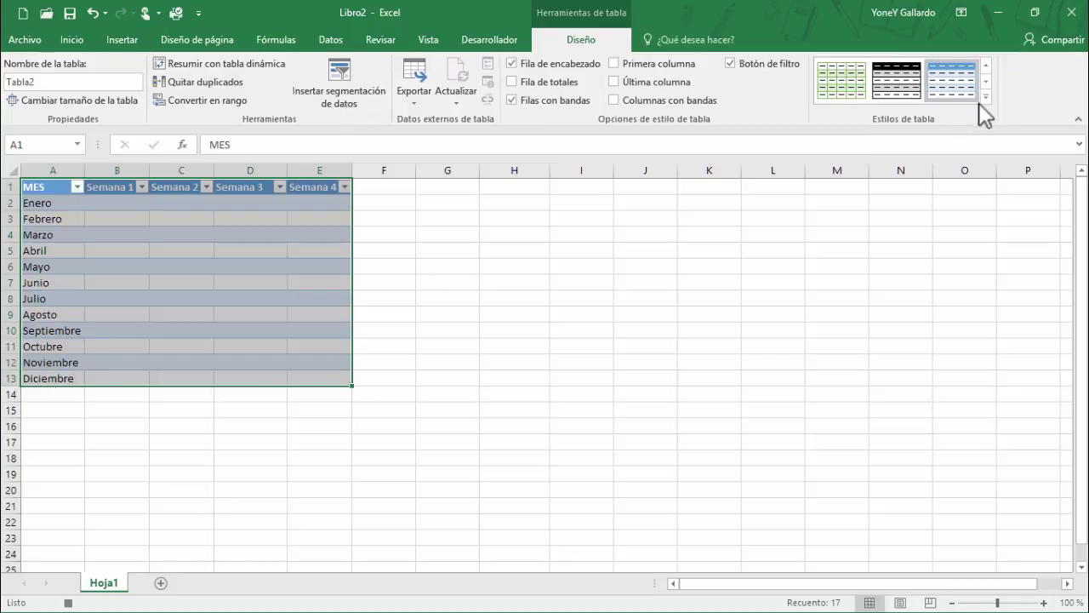
left_click(979, 103)
left_click(711, 100)
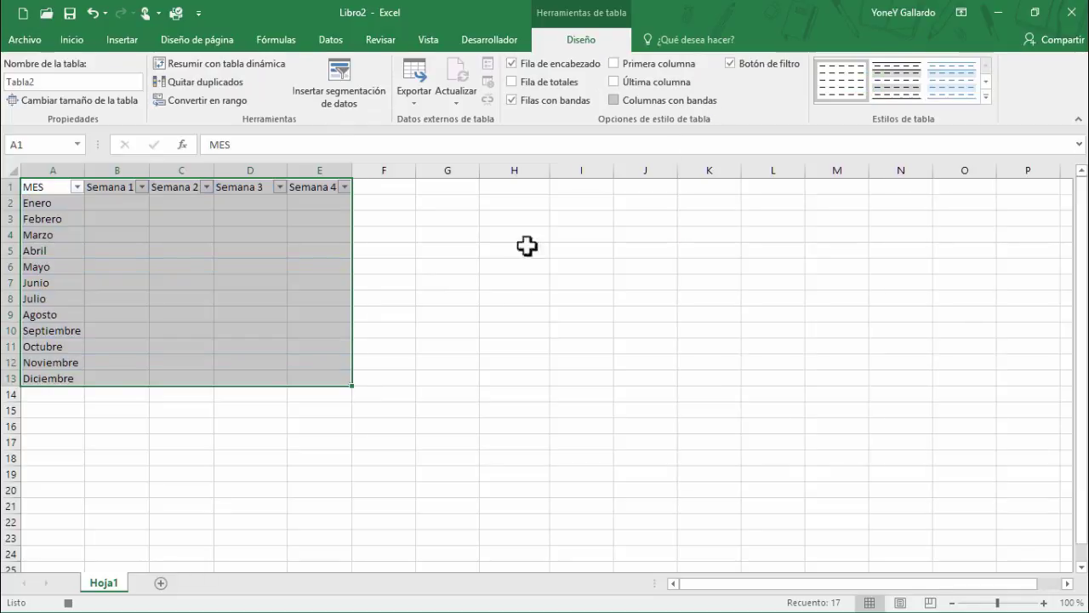
left_click(245, 235)
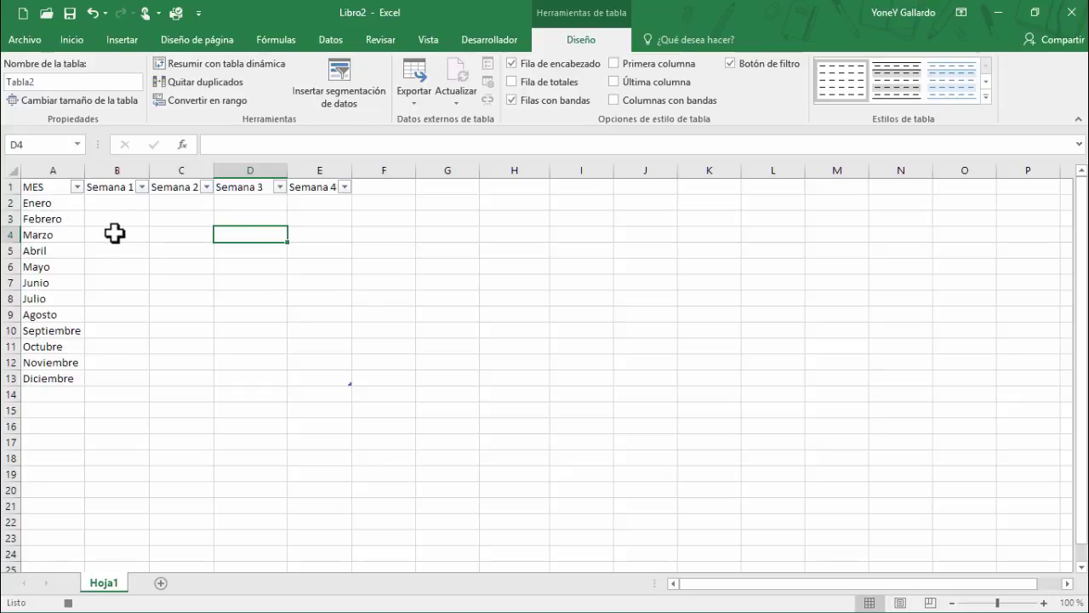
Step: Select cell A1 and stop recording the macro
left_click(49, 186)
left_click(485, 40)
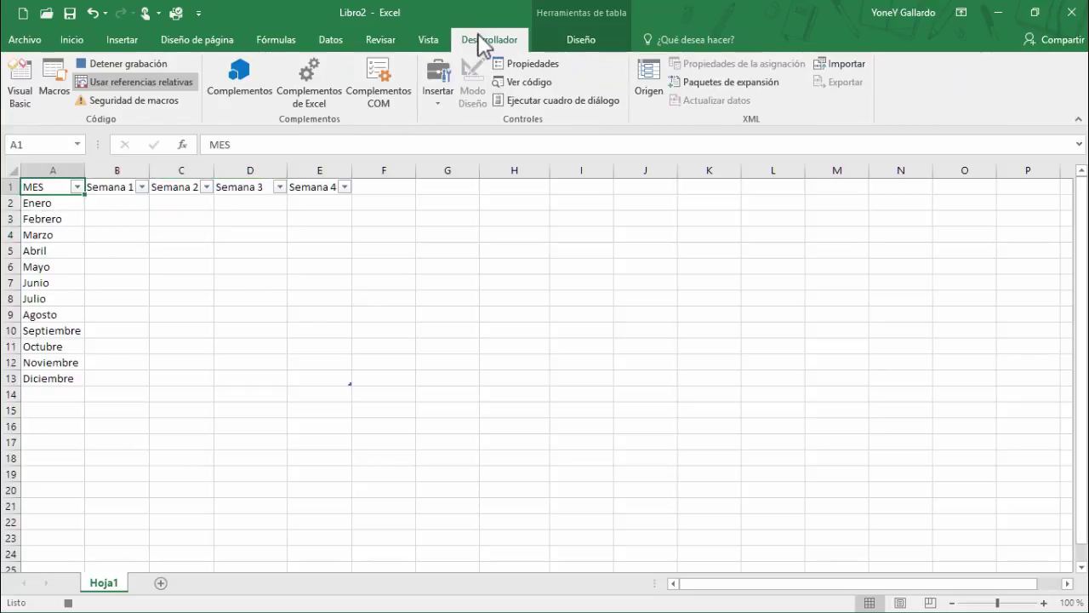
left_click(135, 63)
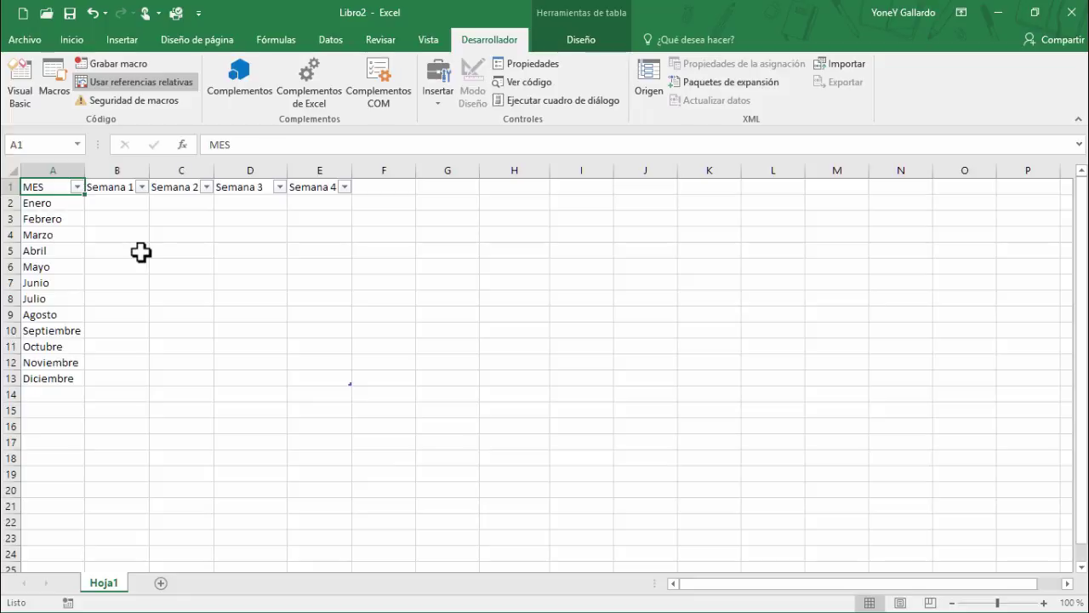
Step: Create a new blank workbook and select cell F10 as the macro's starting cell
key("ctrl+n")
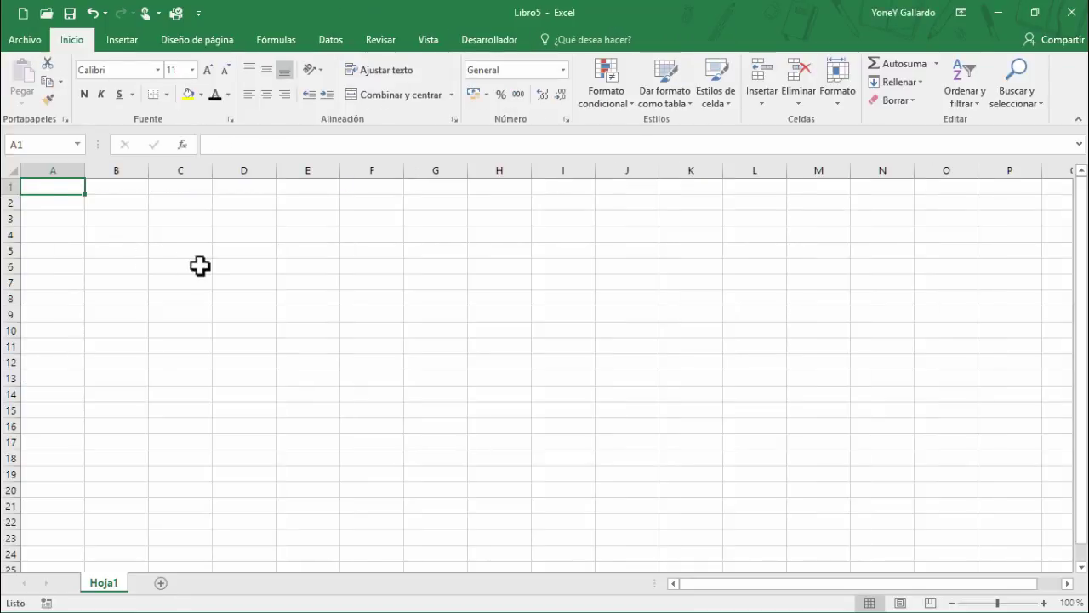
left_click(200, 265)
left_click(120, 220)
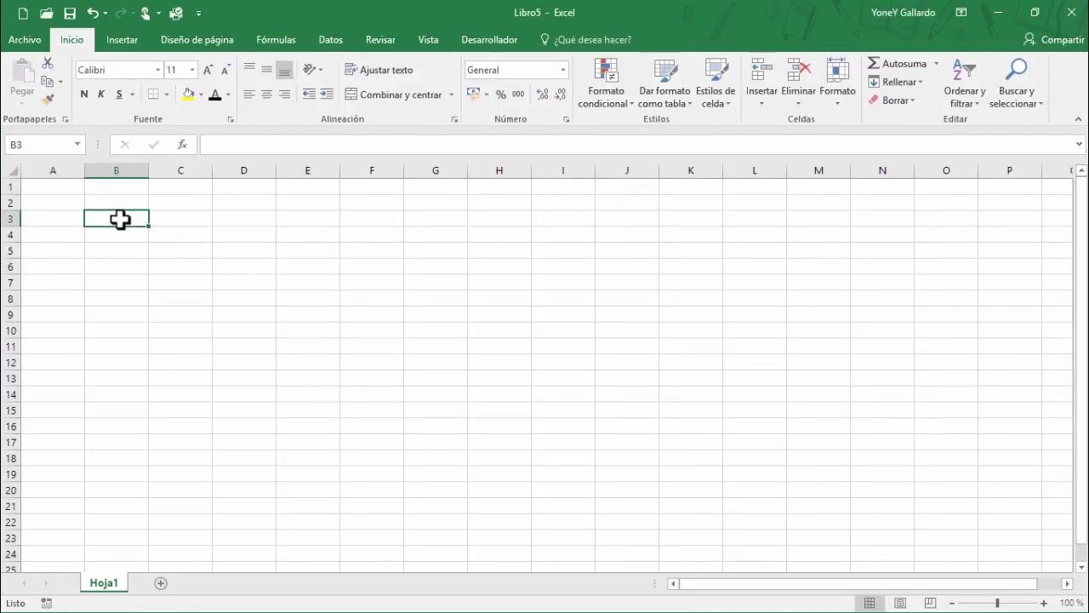
left_click(328, 297)
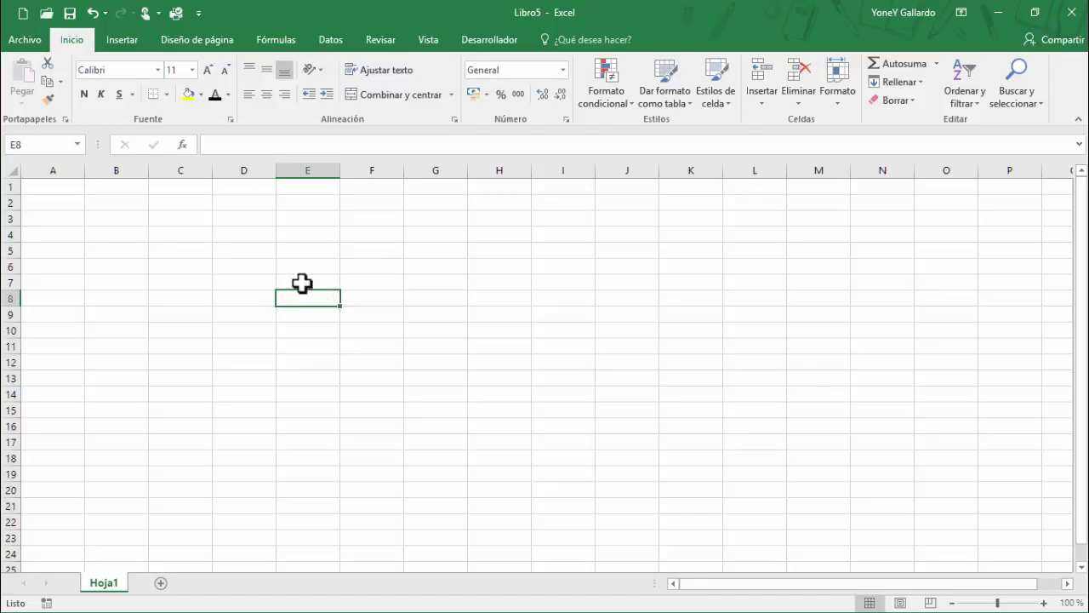
left_click(371, 327)
Step: Try to edit the ORDENADO macro, check its shortcut in the macro options, and close the macro list without changes
left_click(480, 40)
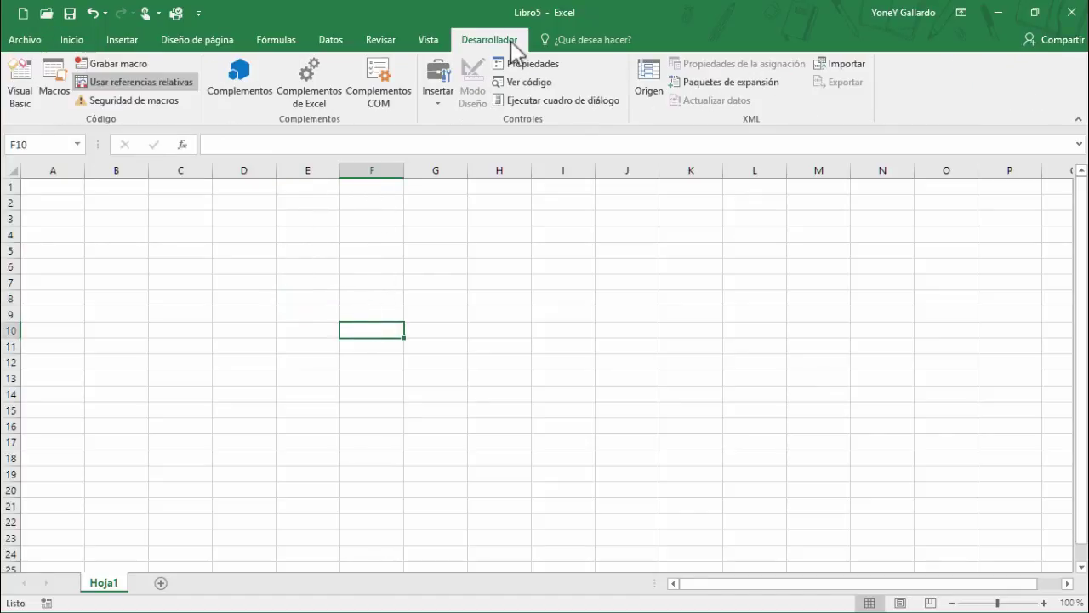
left_click(54, 85)
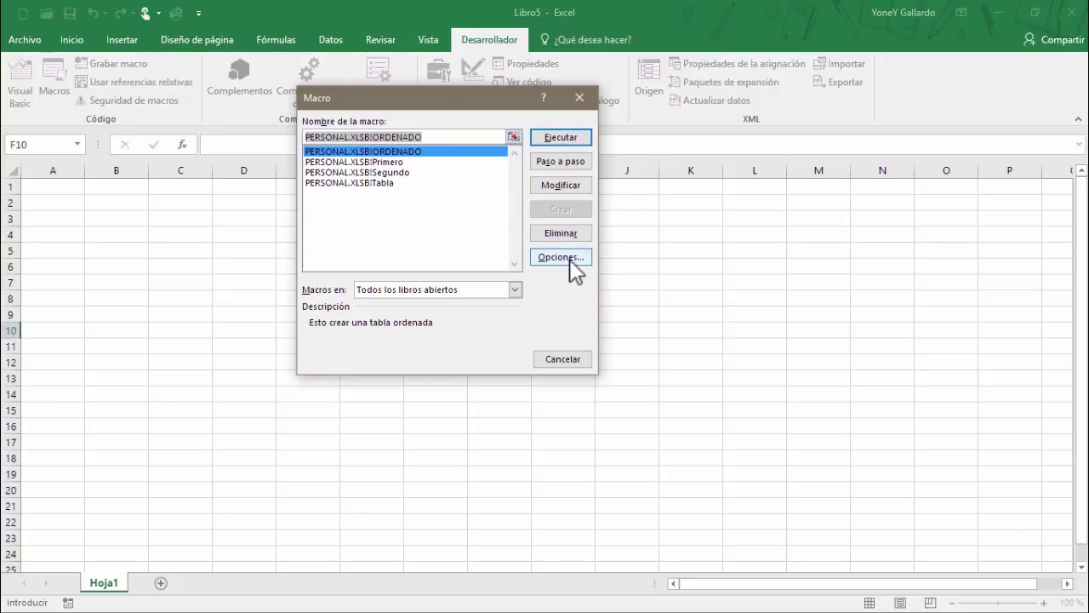
left_click(563, 184)
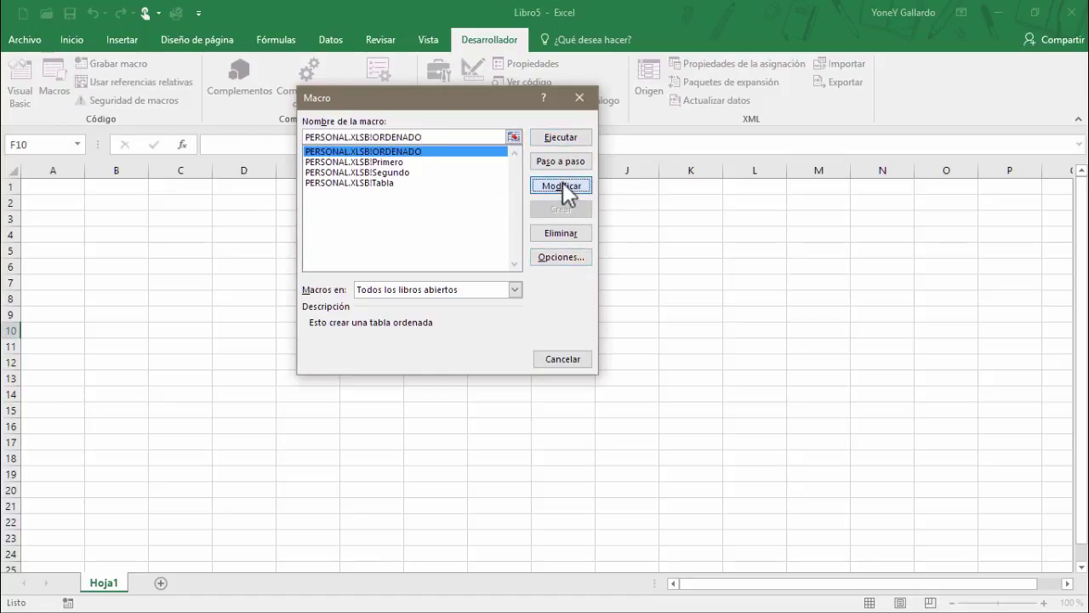
left_click(555, 359)
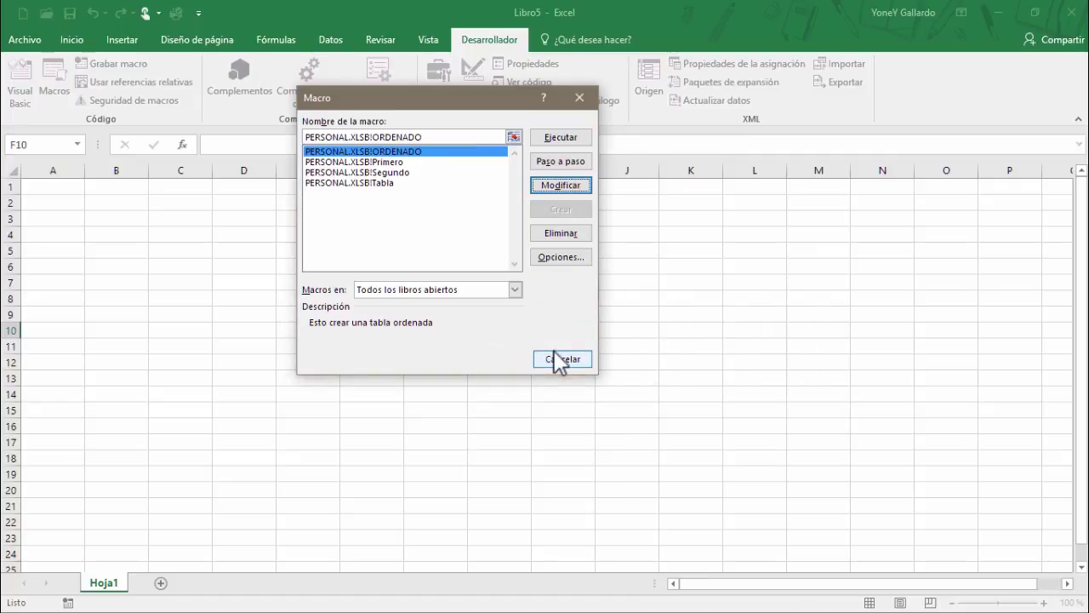
left_click(573, 259)
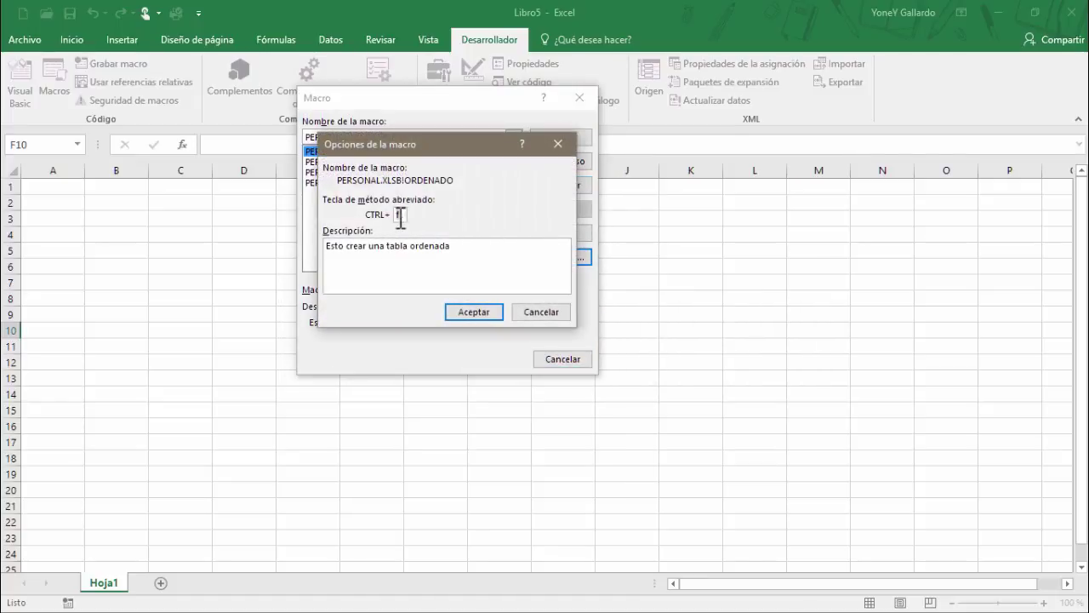
left_click(518, 311)
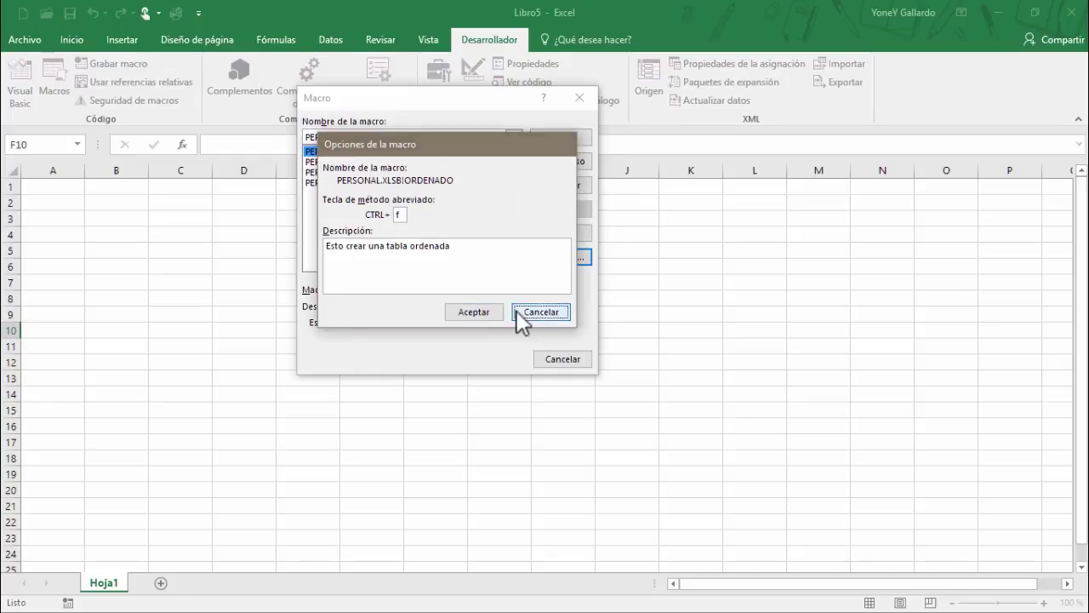
left_click(570, 358)
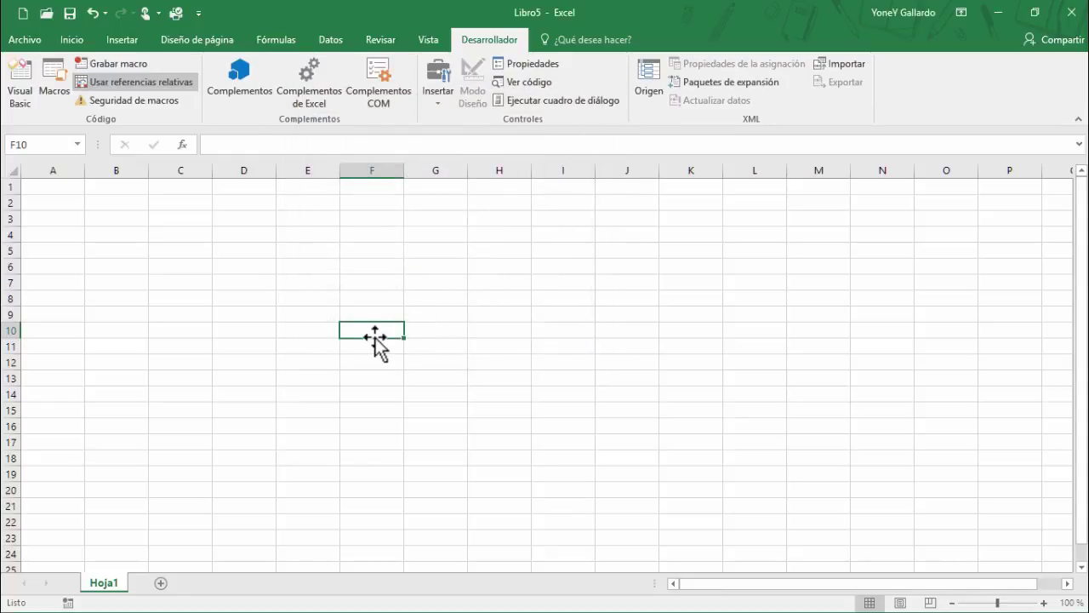
Step: Run the ORDENADO macro from cell F10 and select the generated range F10:J22
key("ctrl+m")
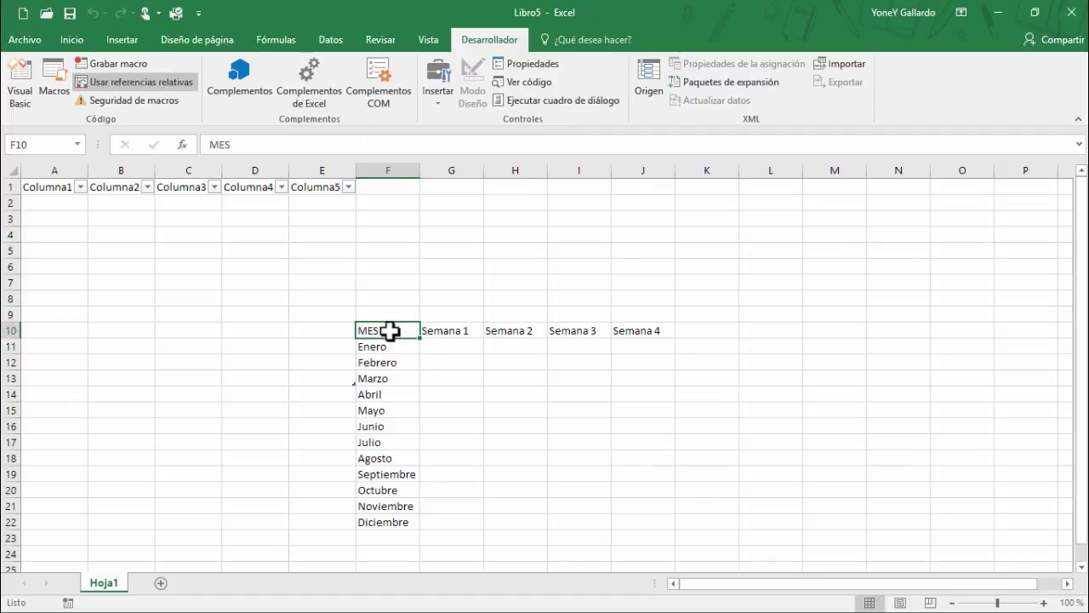
left_click_drag(389, 331, 638, 525)
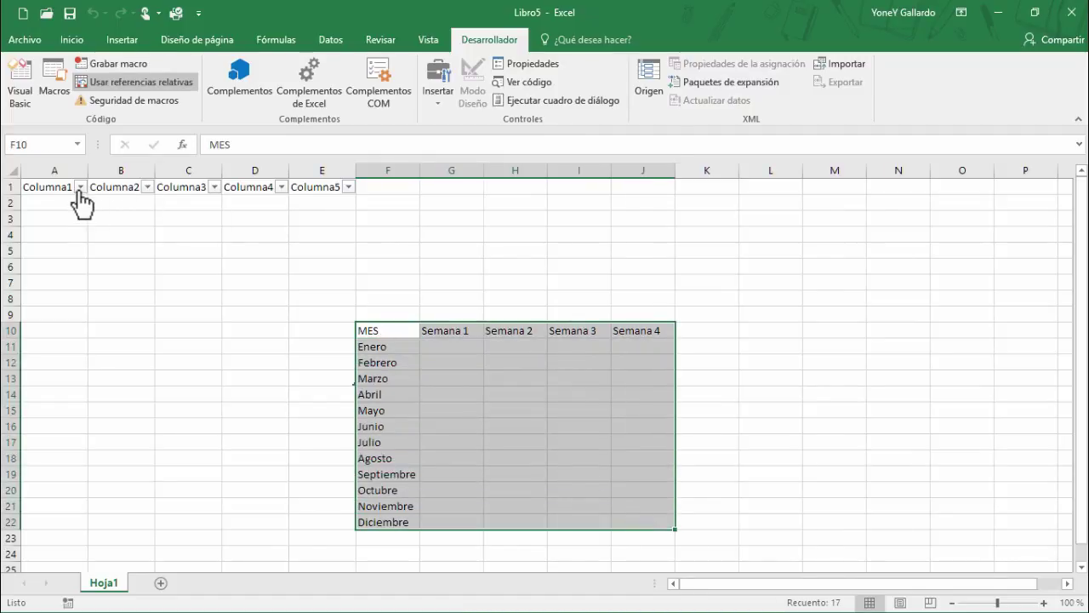
Step: Clear the formatting of the header cells A1:E1 and select the months-and-weeks range F10:J22
left_click_drag(63, 187, 334, 198)
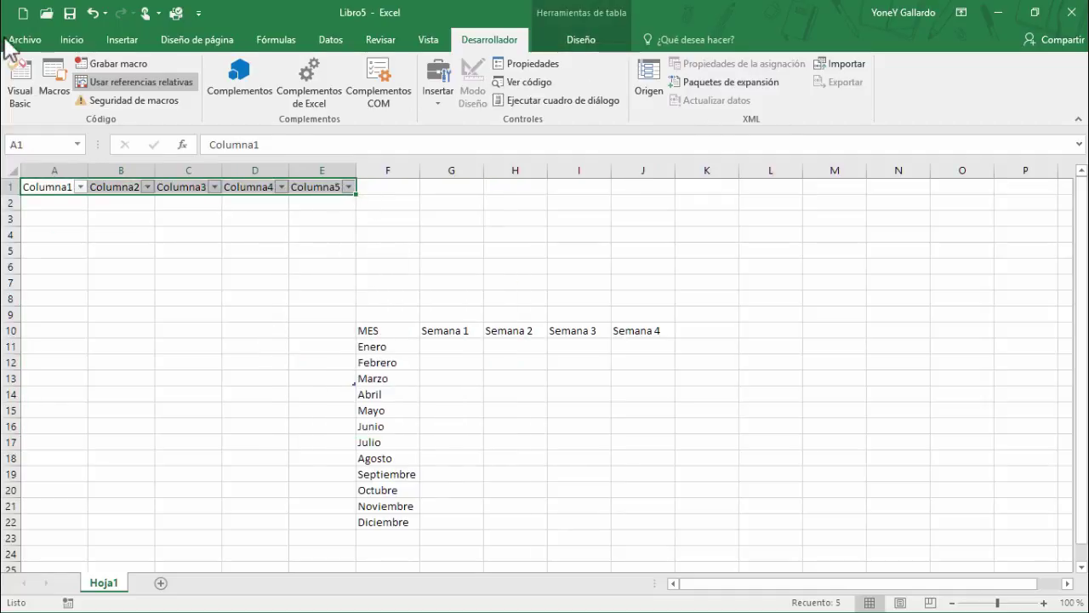
left_click(76, 44)
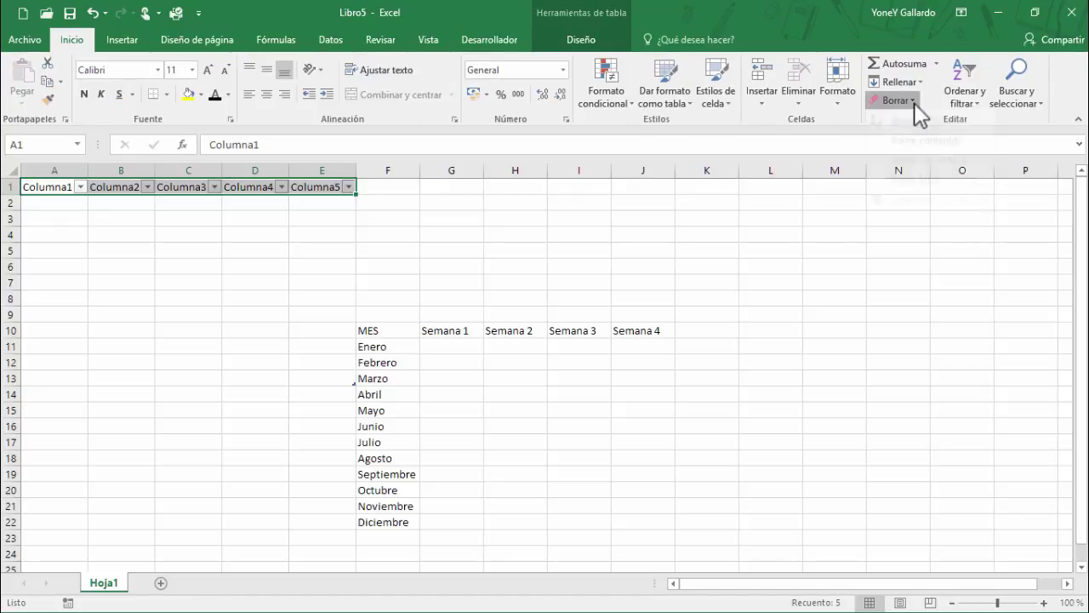
left_click(928, 136)
left_click(477, 251)
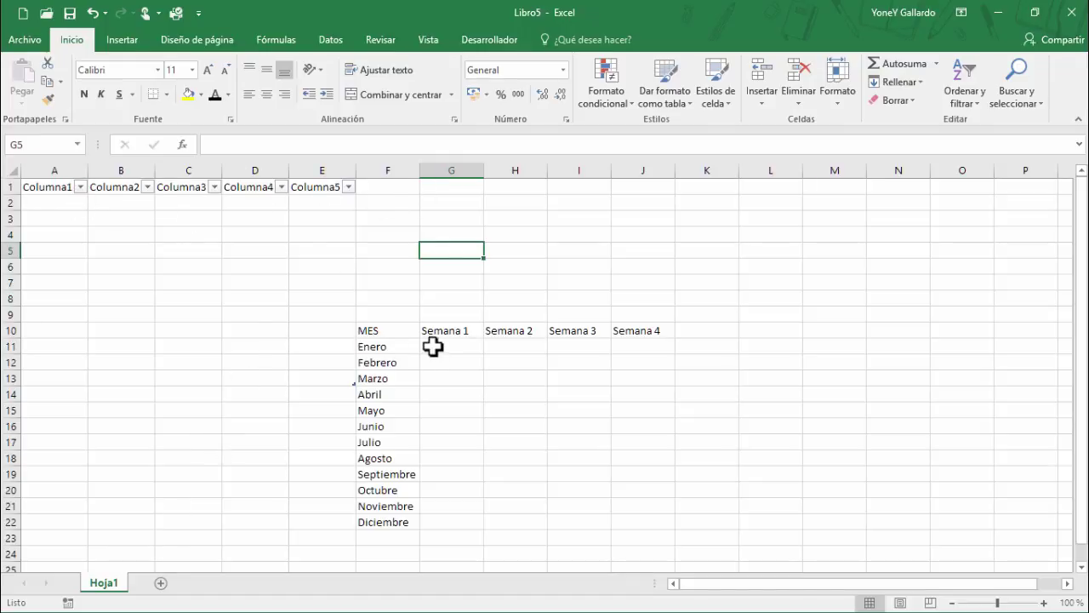
left_click_drag(390, 333, 650, 518)
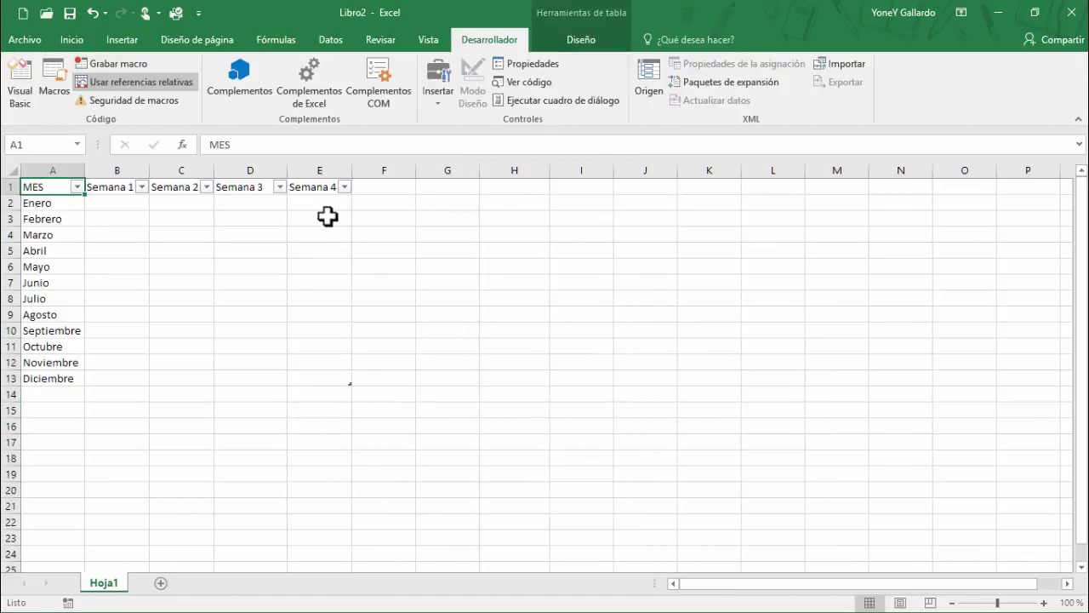
Step: Delete the months-and-weeks table in A1:E13 of the Libro2 workbook and select cell F8
left_click(300, 226)
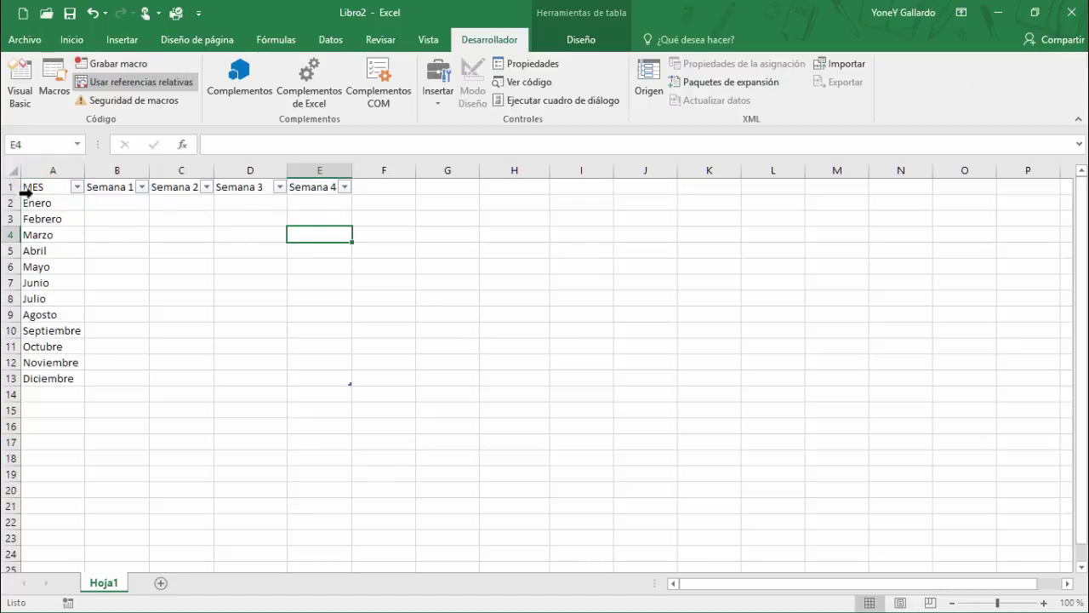
left_click_drag(42, 186, 333, 375)
key("Delete")
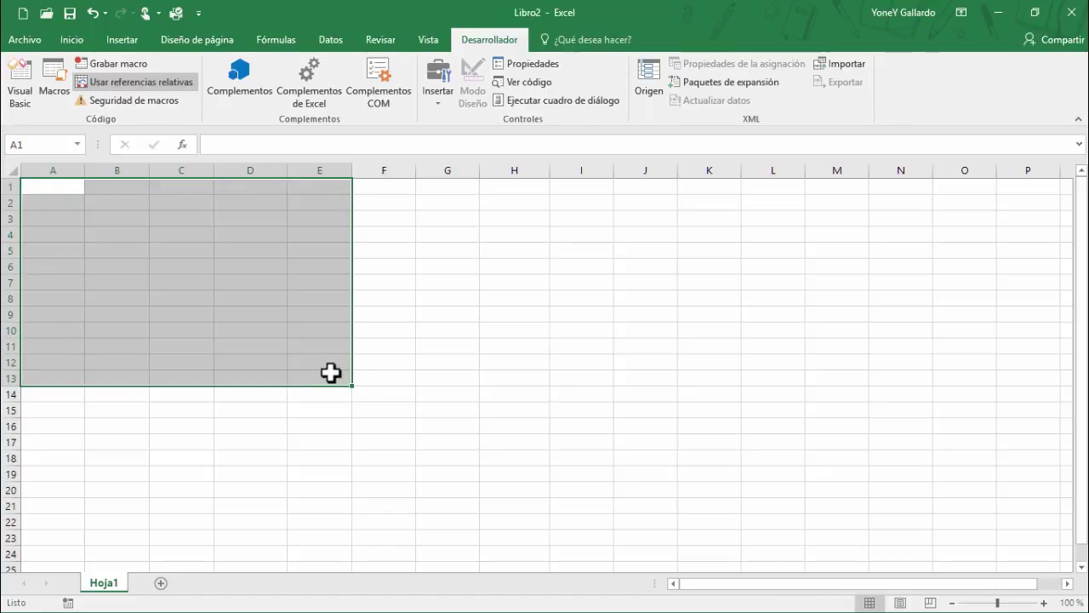
left_click(417, 425)
left_click(42, 173)
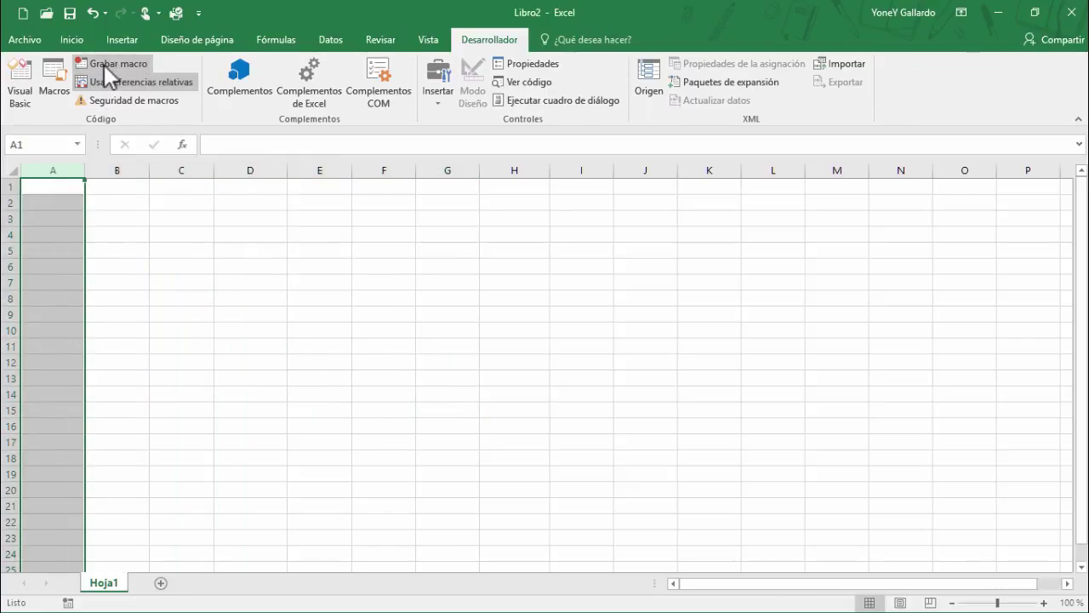
left_click(259, 297)
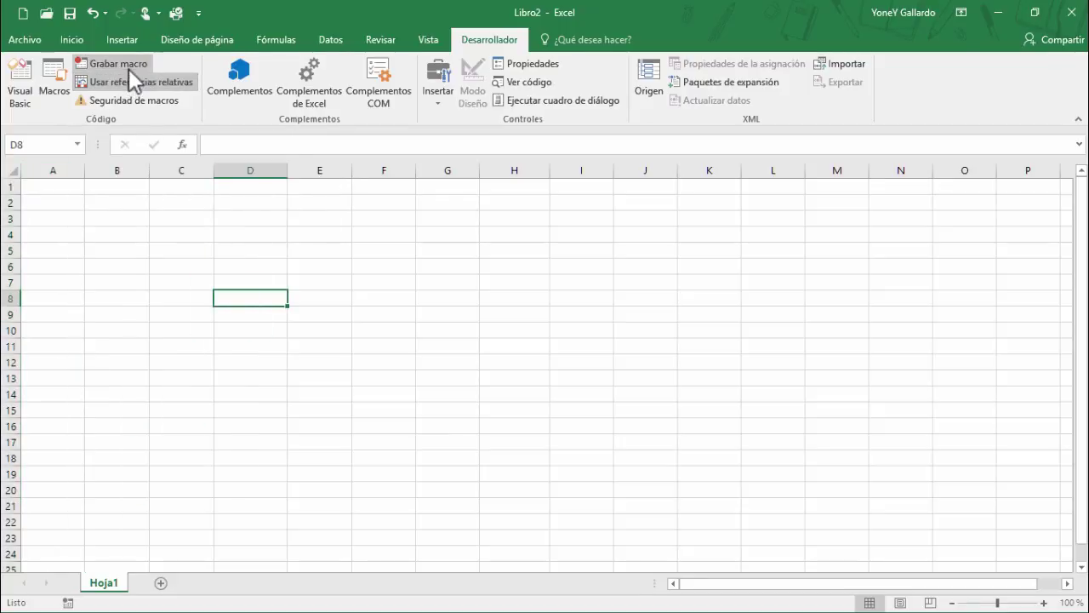
left_click(397, 292)
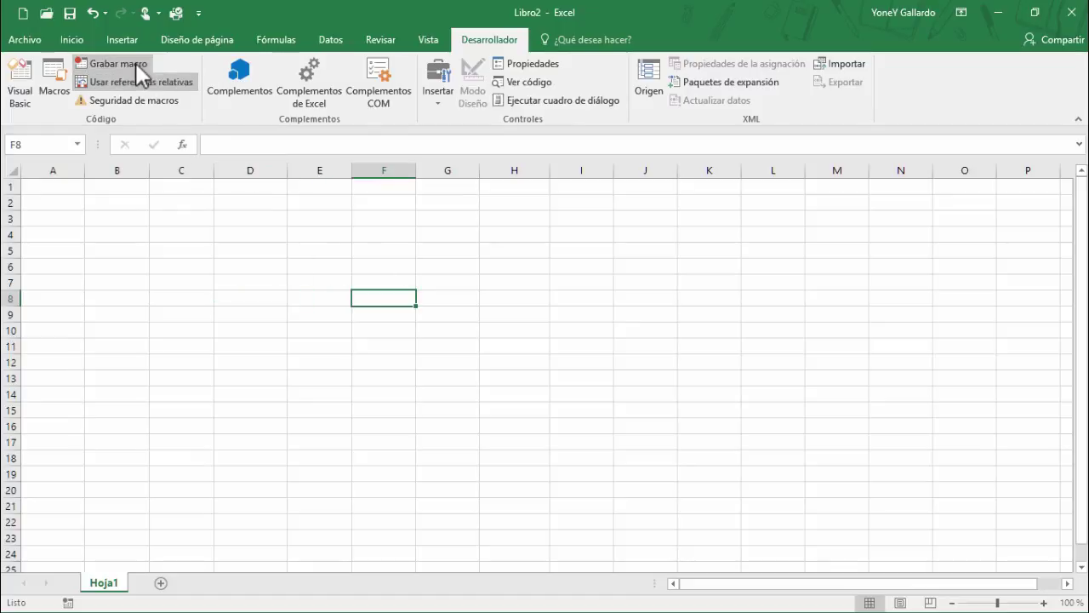
Step: Open the Visual Basic editor to view the Libro2 project and Hoja1 properties, and close it without changes
left_click(23, 83)
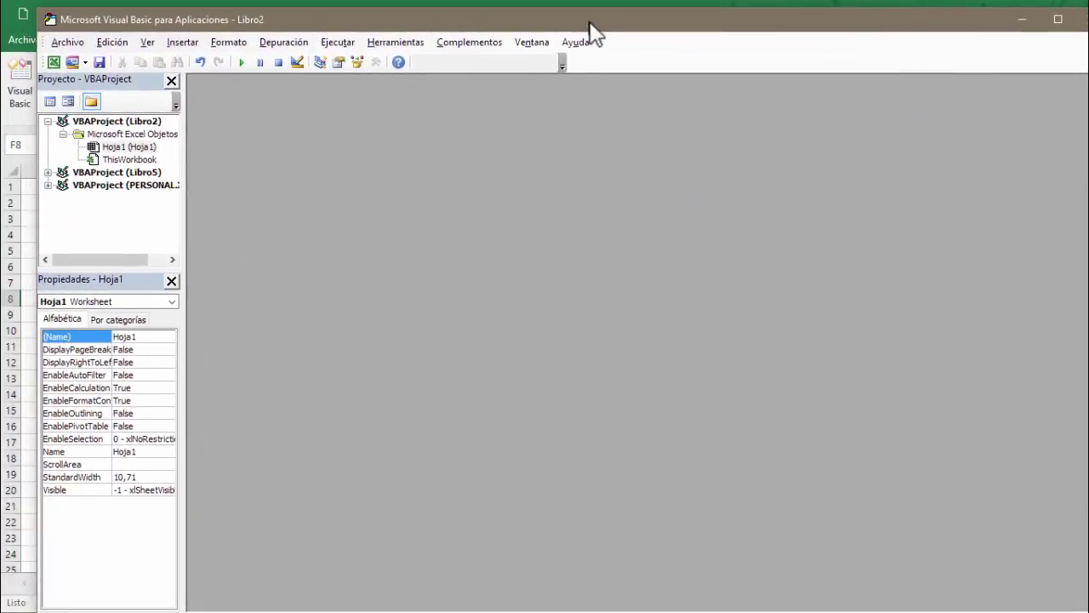
left_click_drag(593, 33, 567, 29)
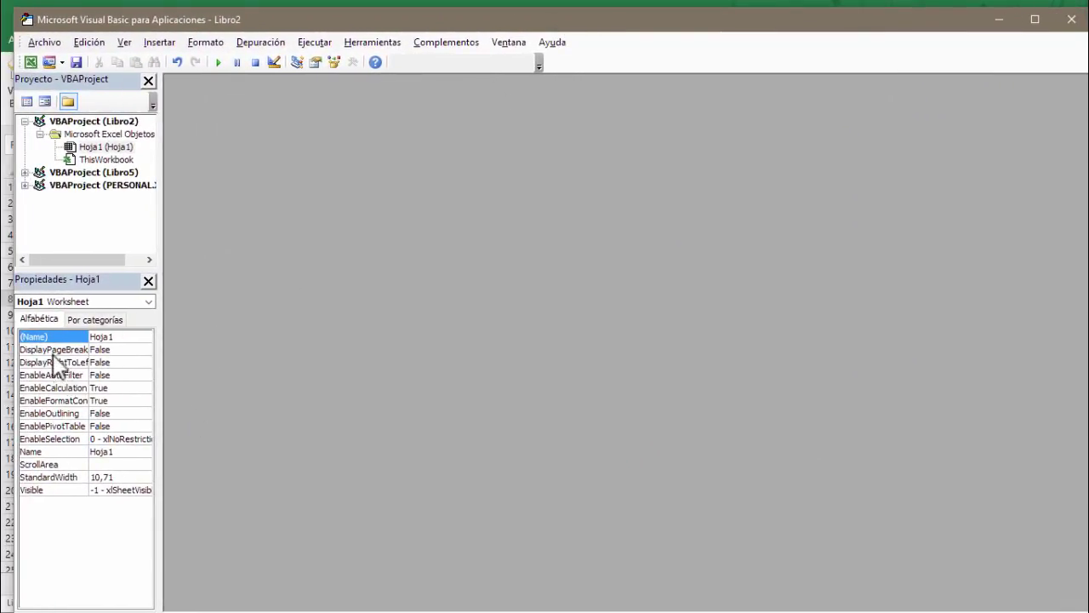
left_click_drag(837, 27, 818, 24)
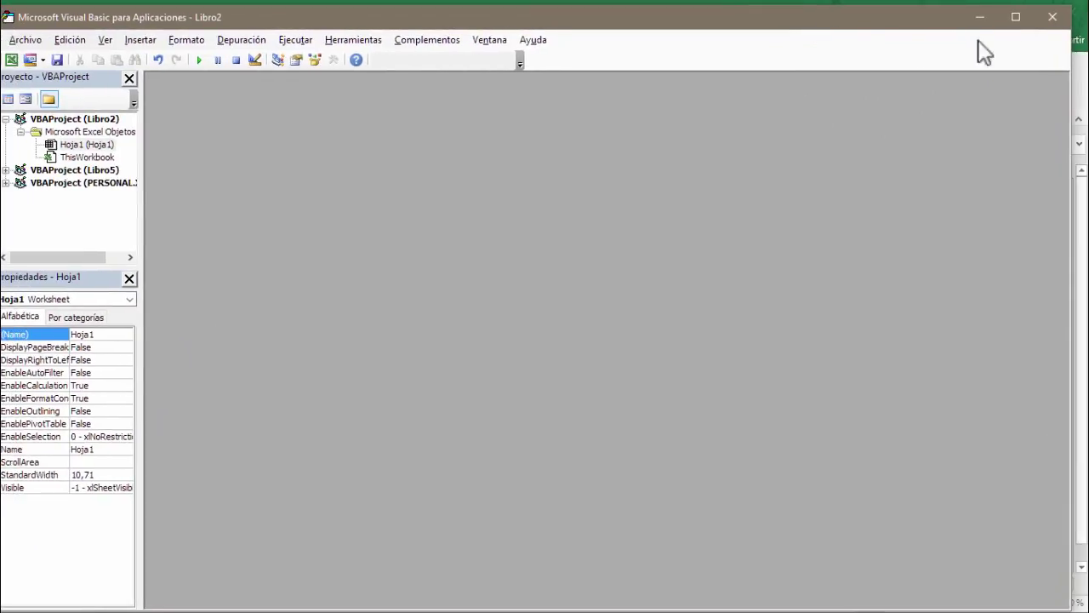
left_click(1054, 19)
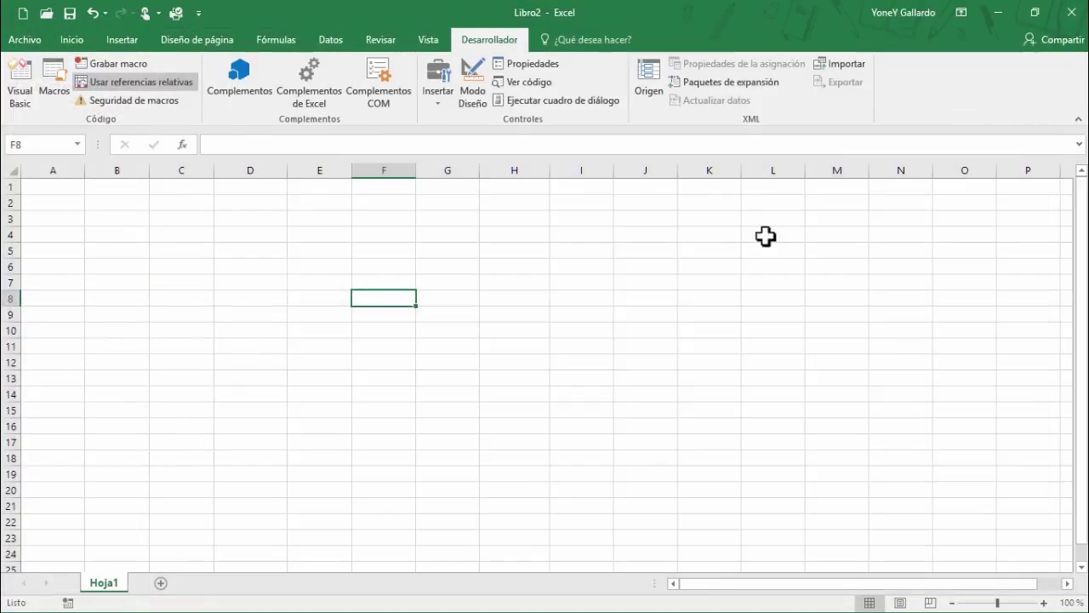
left_click(521, 286)
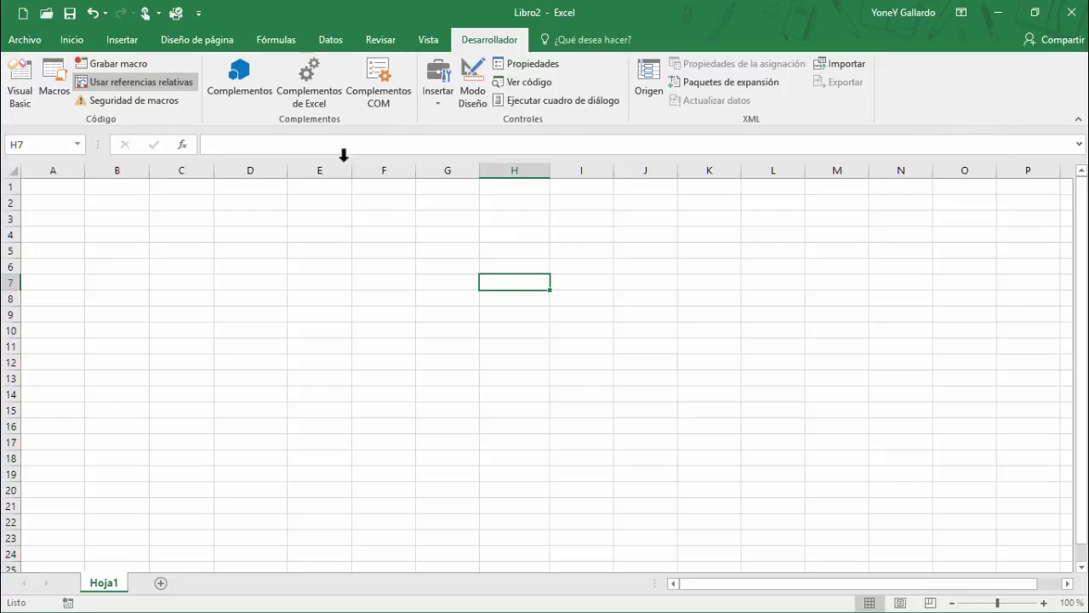
left_click(72, 41)
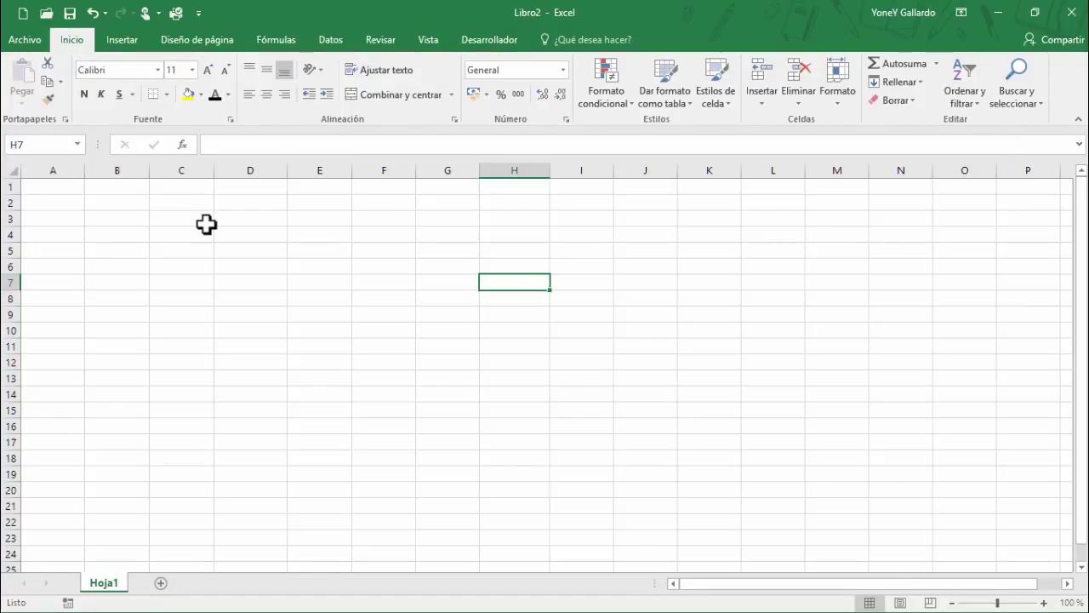